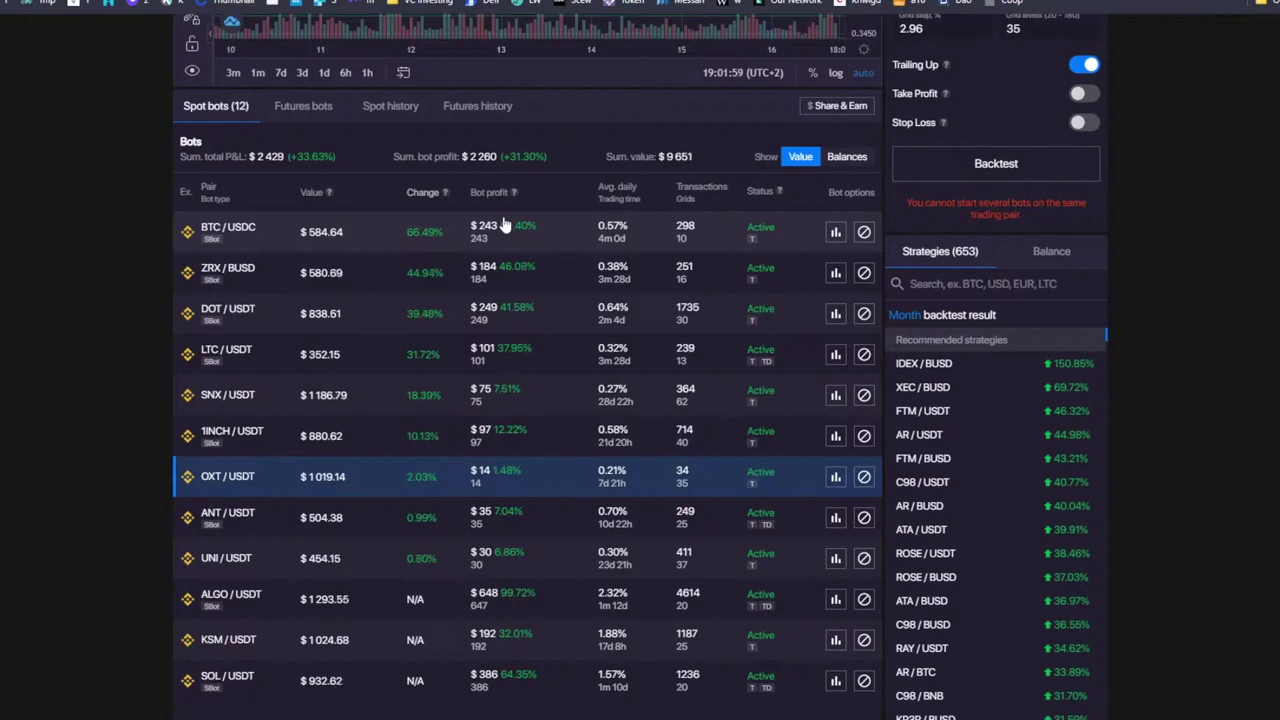
# Step: Review the total bot profit and the individual results of the active spot bots
pyautogui.scroll(2, 514, 423)
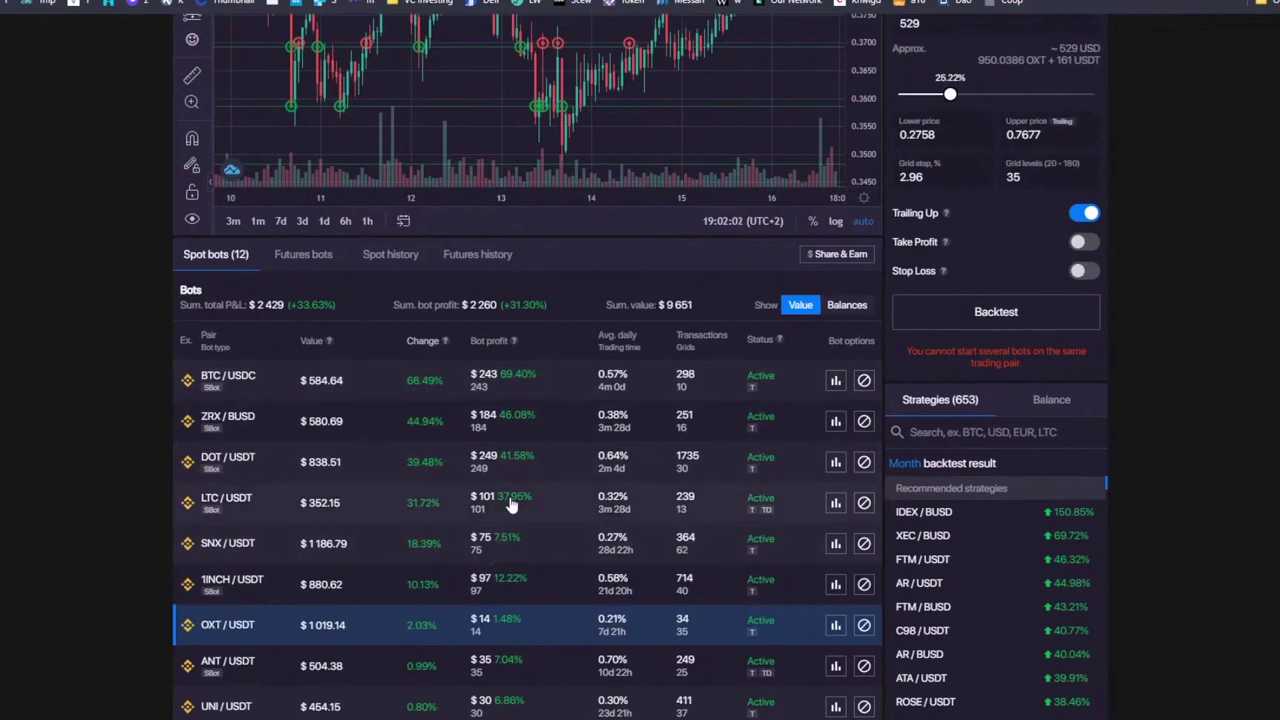
pyautogui.scroll(-2, 435, 427)
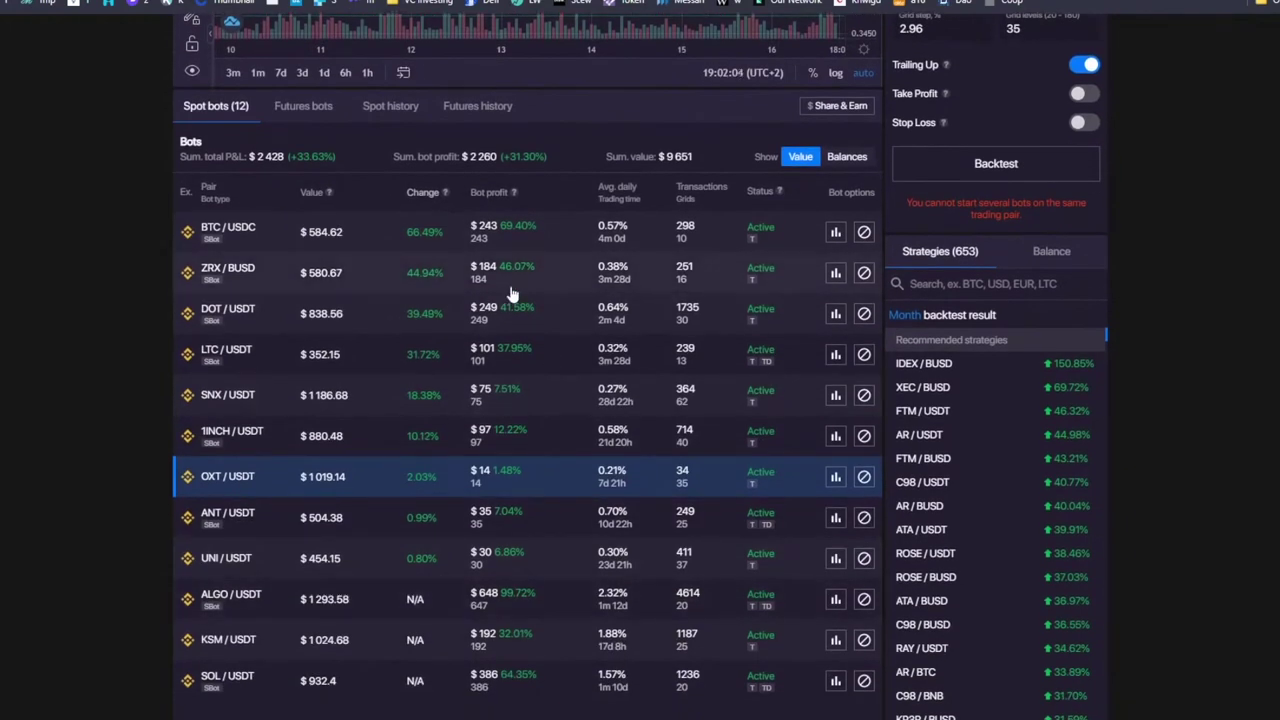
pyautogui.scroll(2, 490, 320)
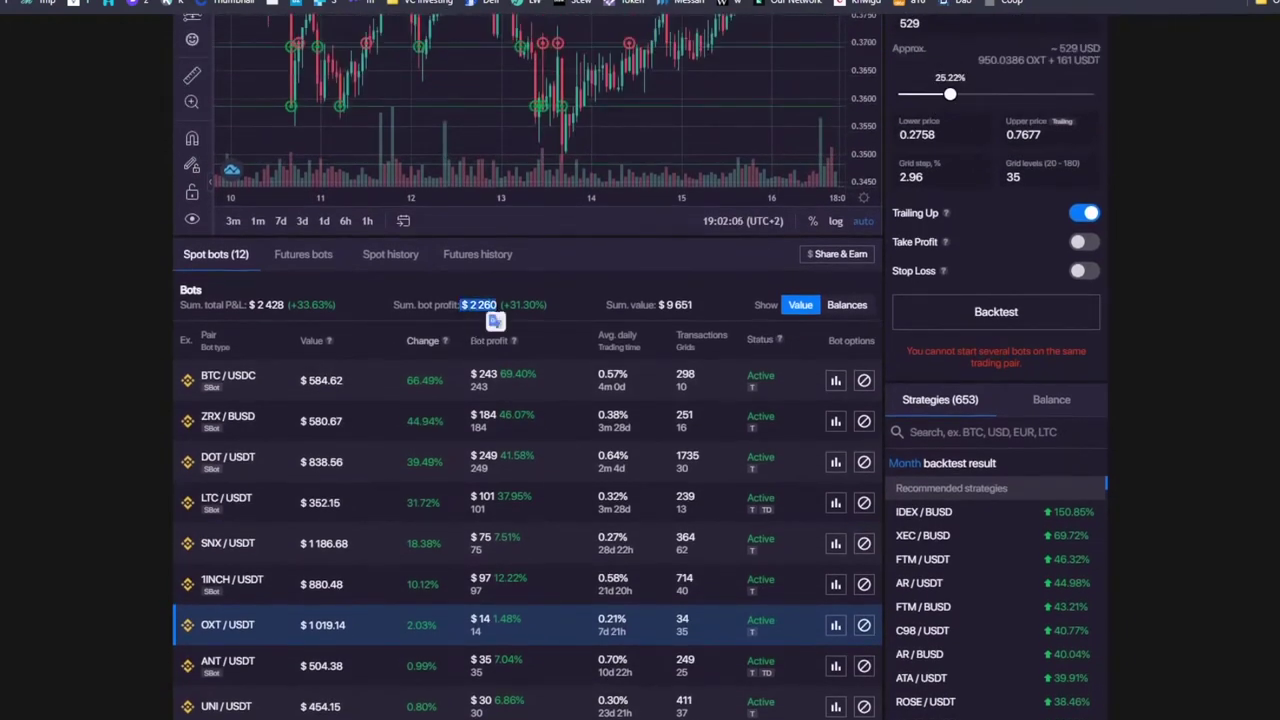
pyautogui.click(559, 299)
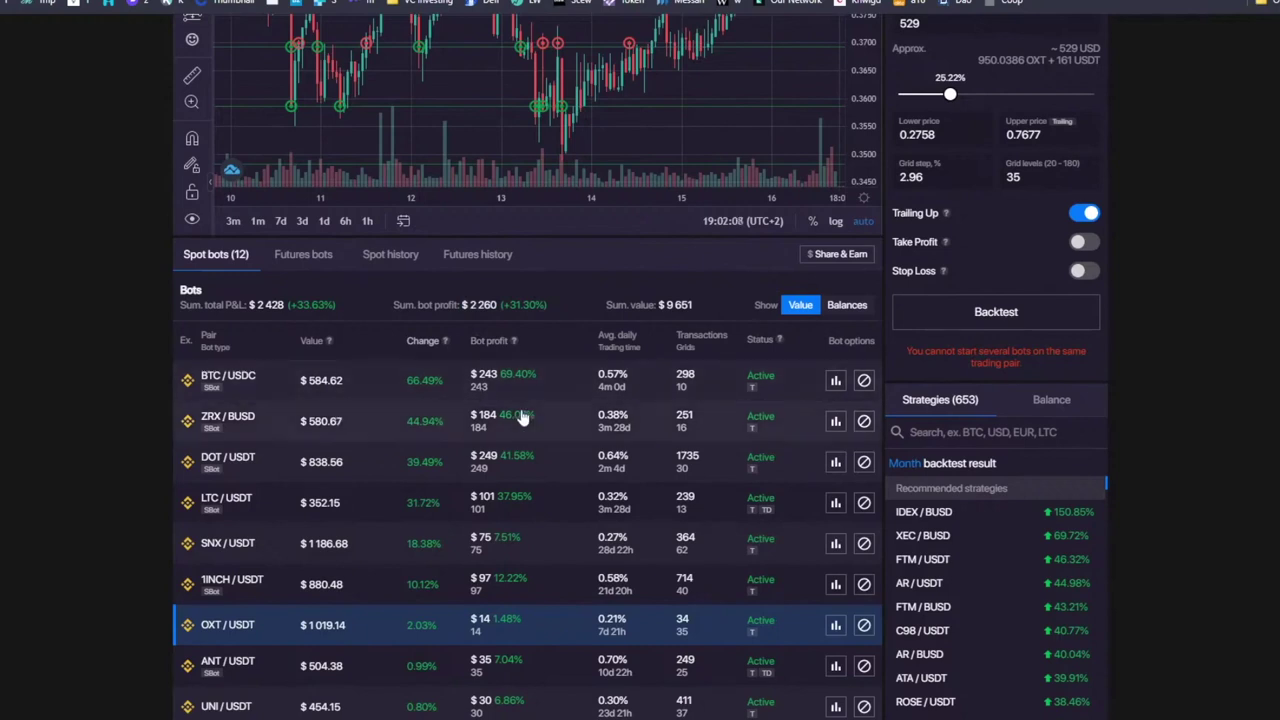
pyautogui.scroll(-2, 297, 424)
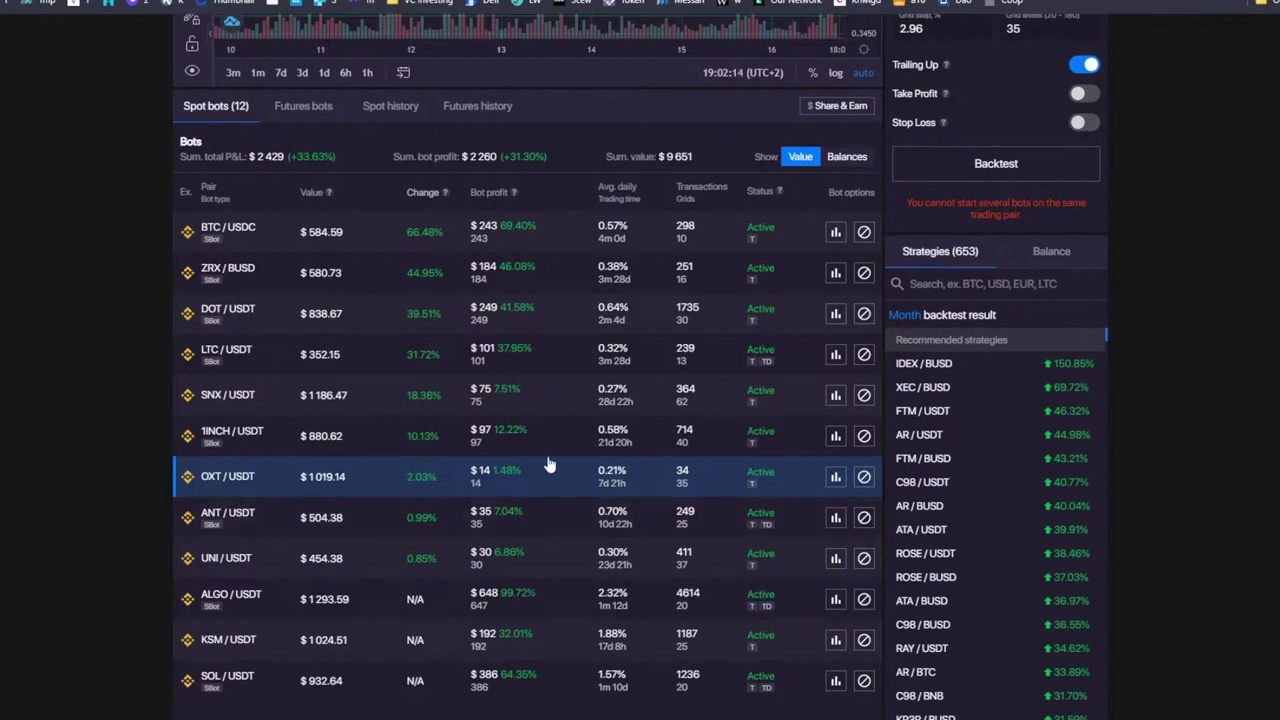
# Step: Examine the OXT/USDT bot's average daily profit and its executed trades on the price chart
pyautogui.moveTo(596, 471); pyautogui.dragTo(625, 475)
pyautogui.click(491, 473)
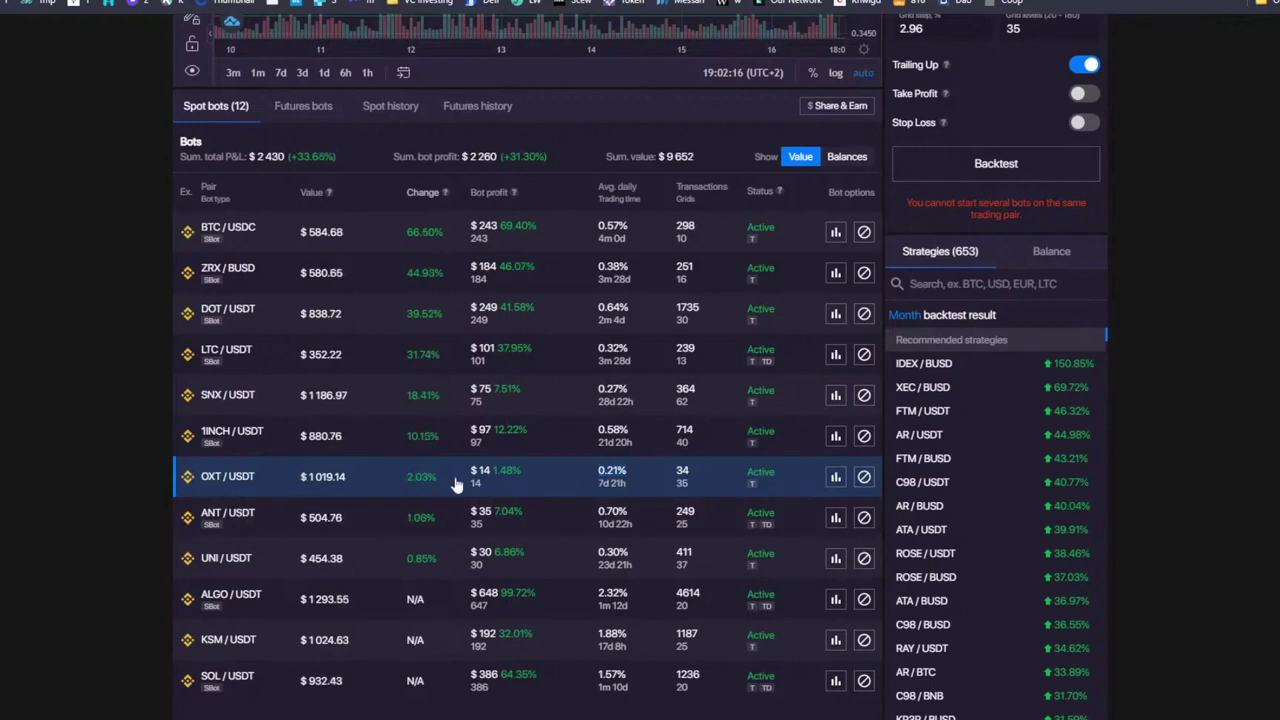
pyautogui.click(322, 480)
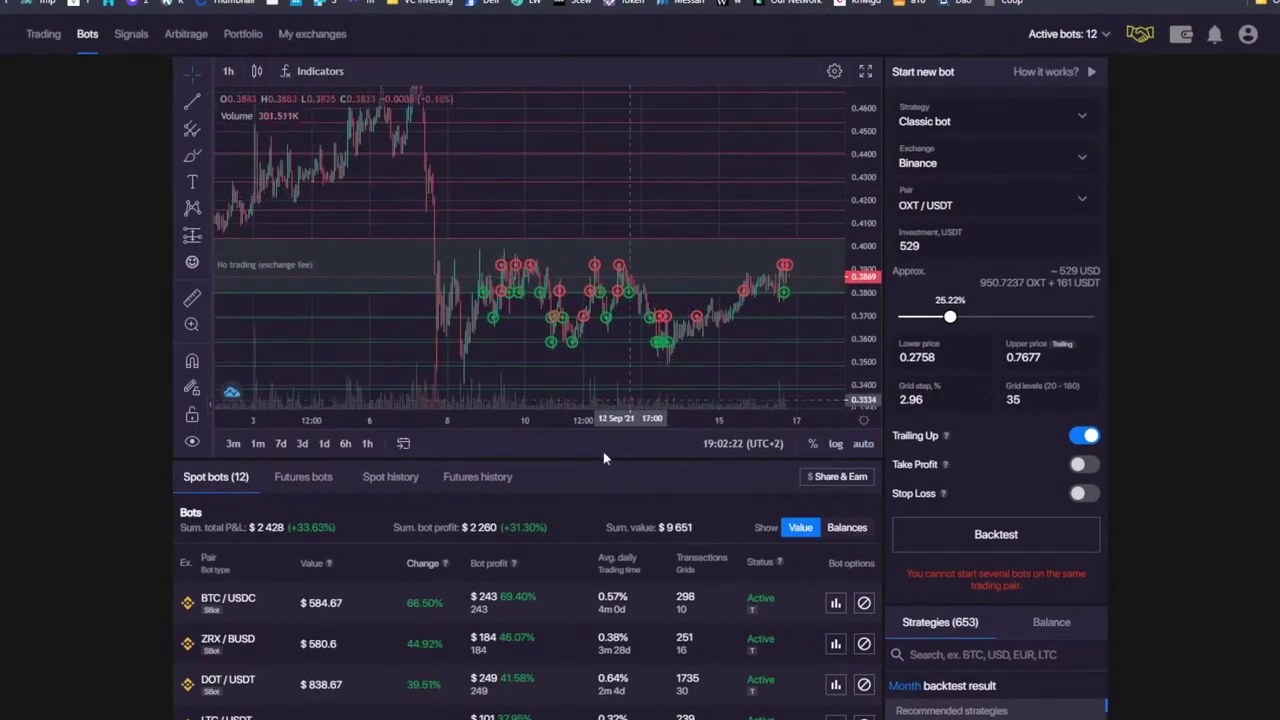
pyautogui.scroll(-4, 505, 592)
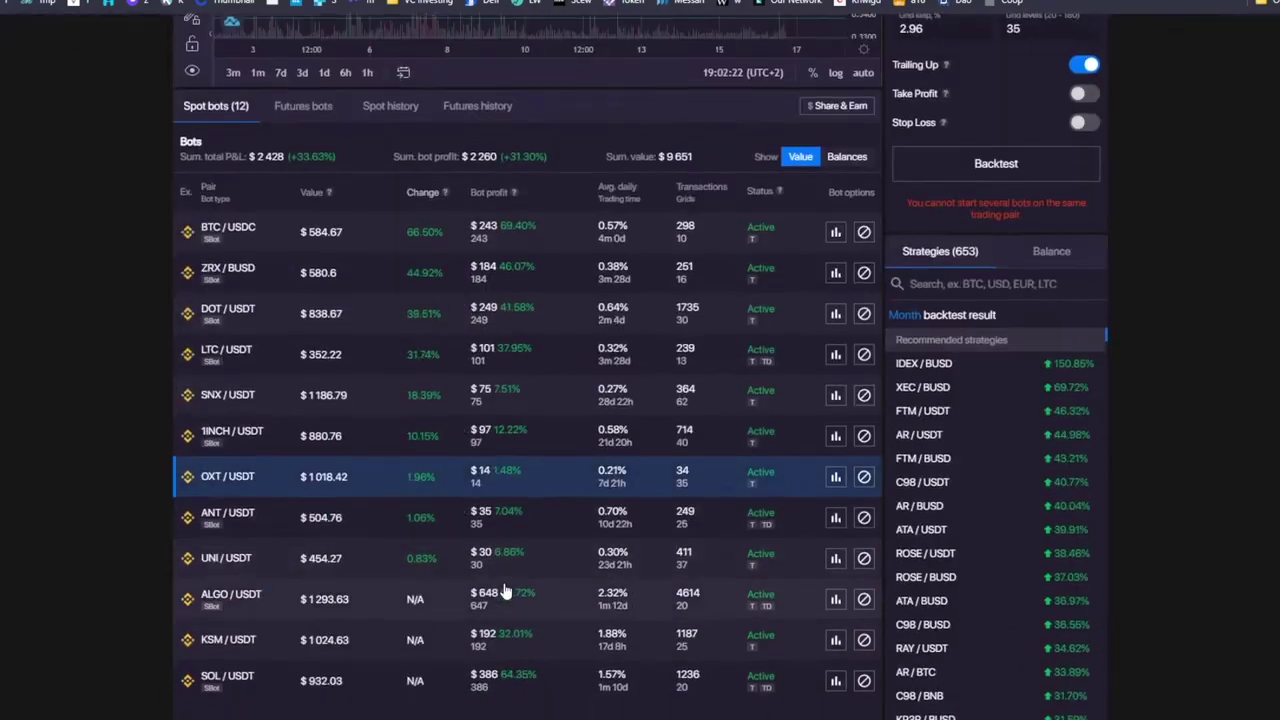
# Step: View the OXT/USDT bot's detailed statistics and check its grid step
pyautogui.click(834, 480)
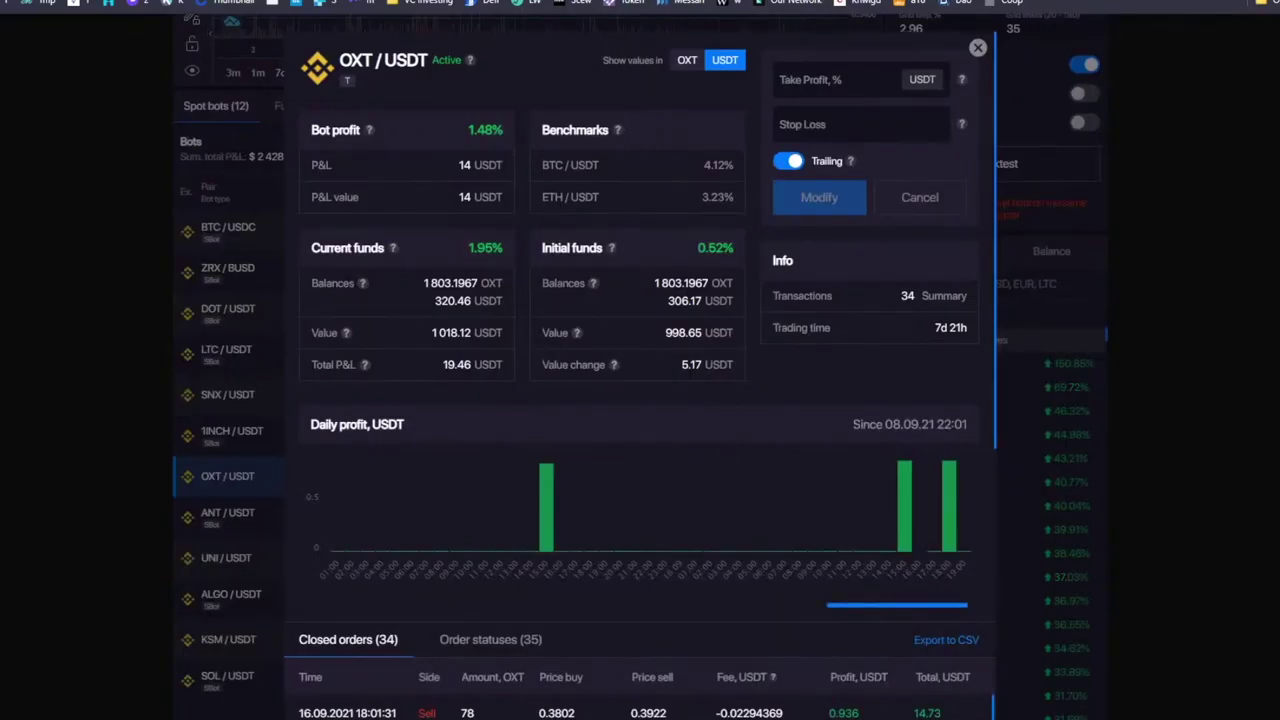
pyautogui.click(978, 49)
pyautogui.scroll(3, 957, 127)
pyautogui.doubleClick(915, 176)
pyautogui.click(933, 176)
pyautogui.click(367, 644)
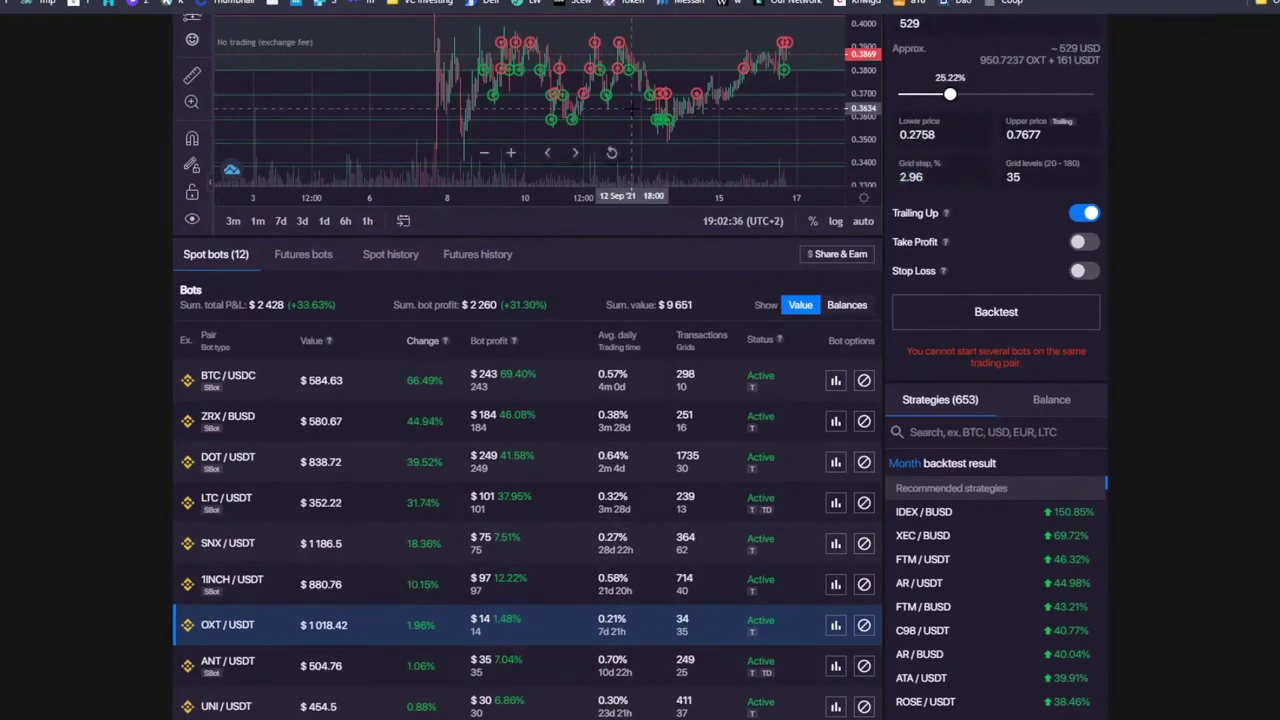
# Step: Circle two price stretches around 14 and 15 September on the OXT/USDT chart with the Brush tool
pyautogui.scroll(5, 631, 105)
pyautogui.scroll(2, 661, 268)
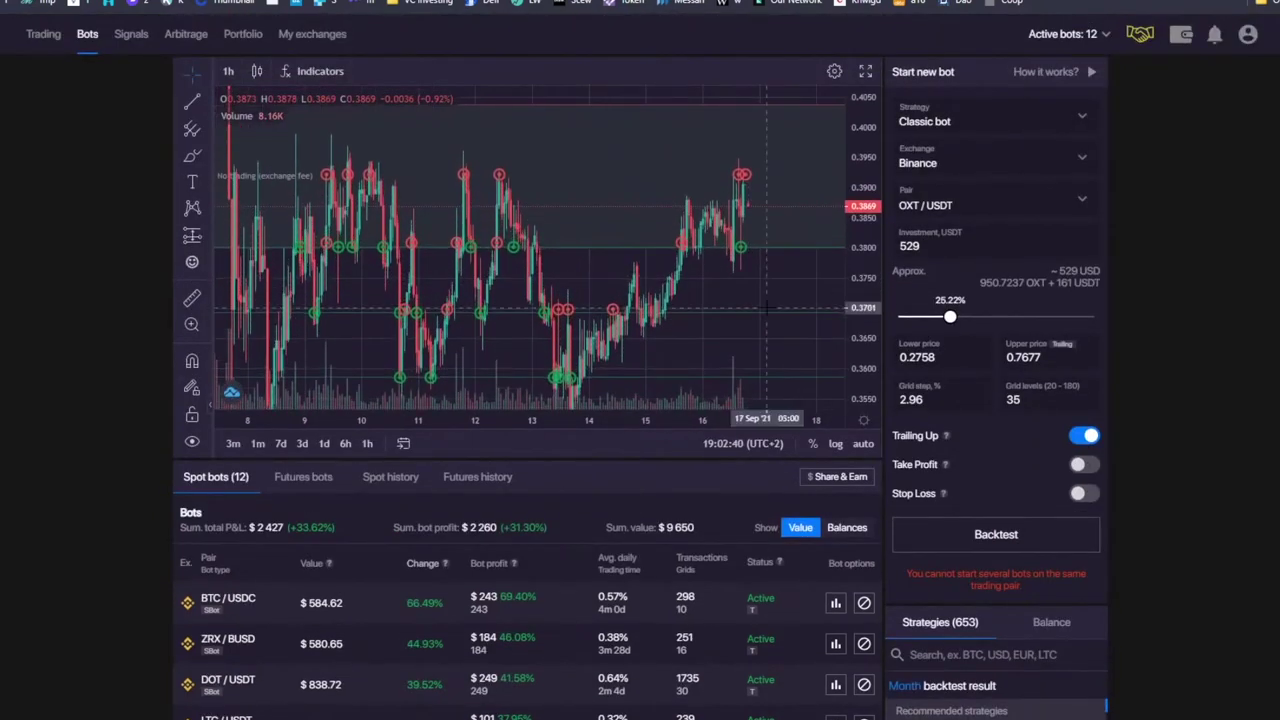
pyautogui.click(192, 155)
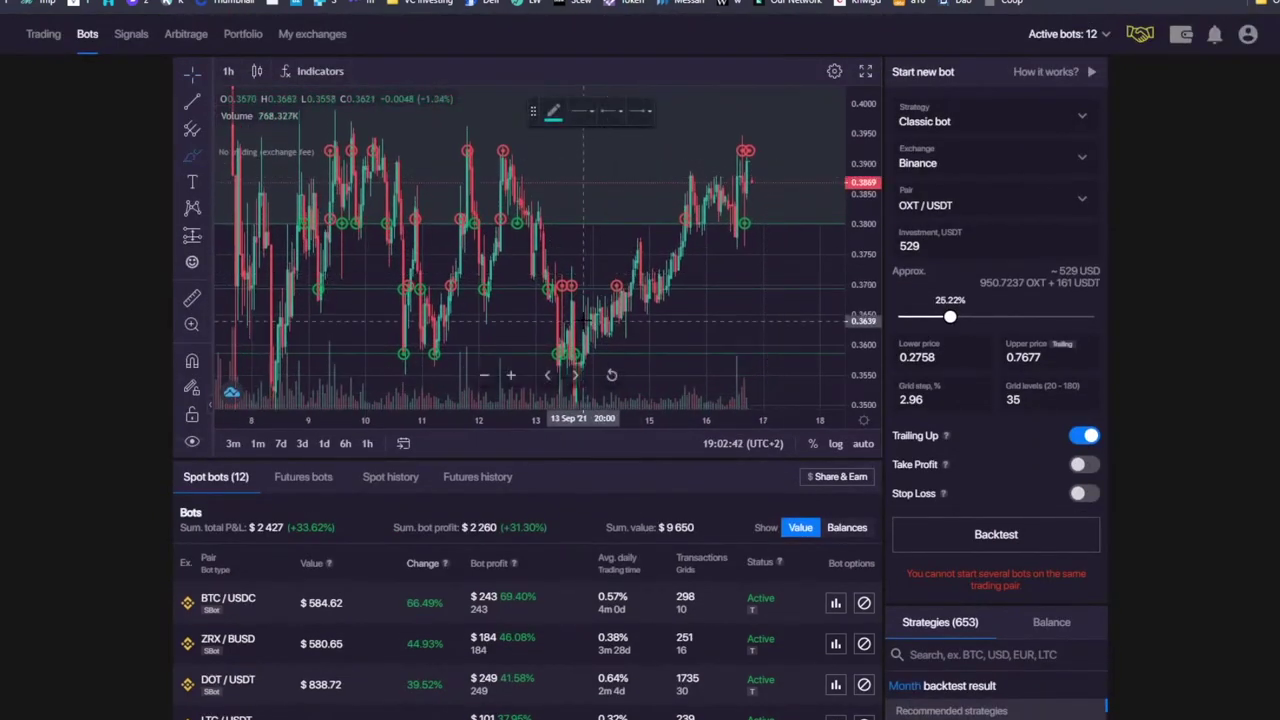
pyautogui.moveTo(578, 316); pyautogui.dragTo(600, 310)
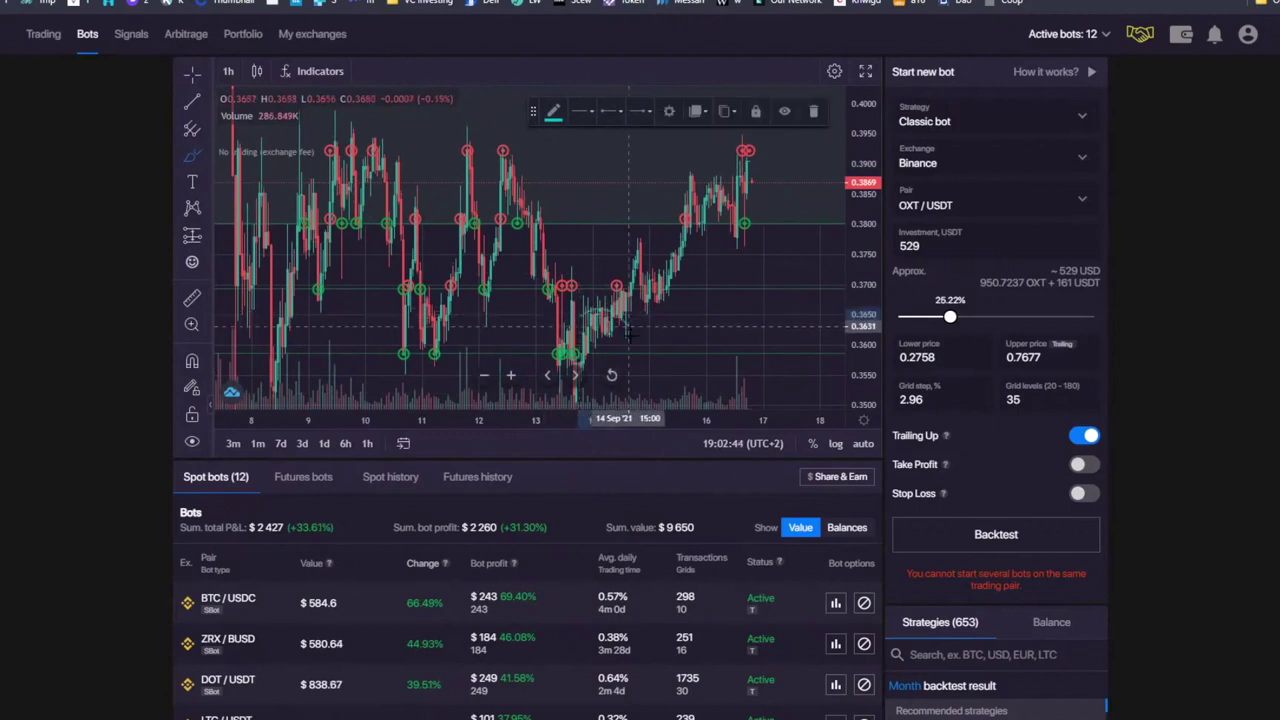
pyautogui.moveTo(645, 243)
pyautogui.mouseDown()
pyautogui.moveTo(663, 295)
pyautogui.moveTo(663, 243)
pyautogui.mouseUp()
pyautogui.moveTo(509, 241)
pyautogui.mouseDown()
pyautogui.moveTo(558, 261)
pyautogui.moveTo(546, 262)
pyautogui.mouseUp()
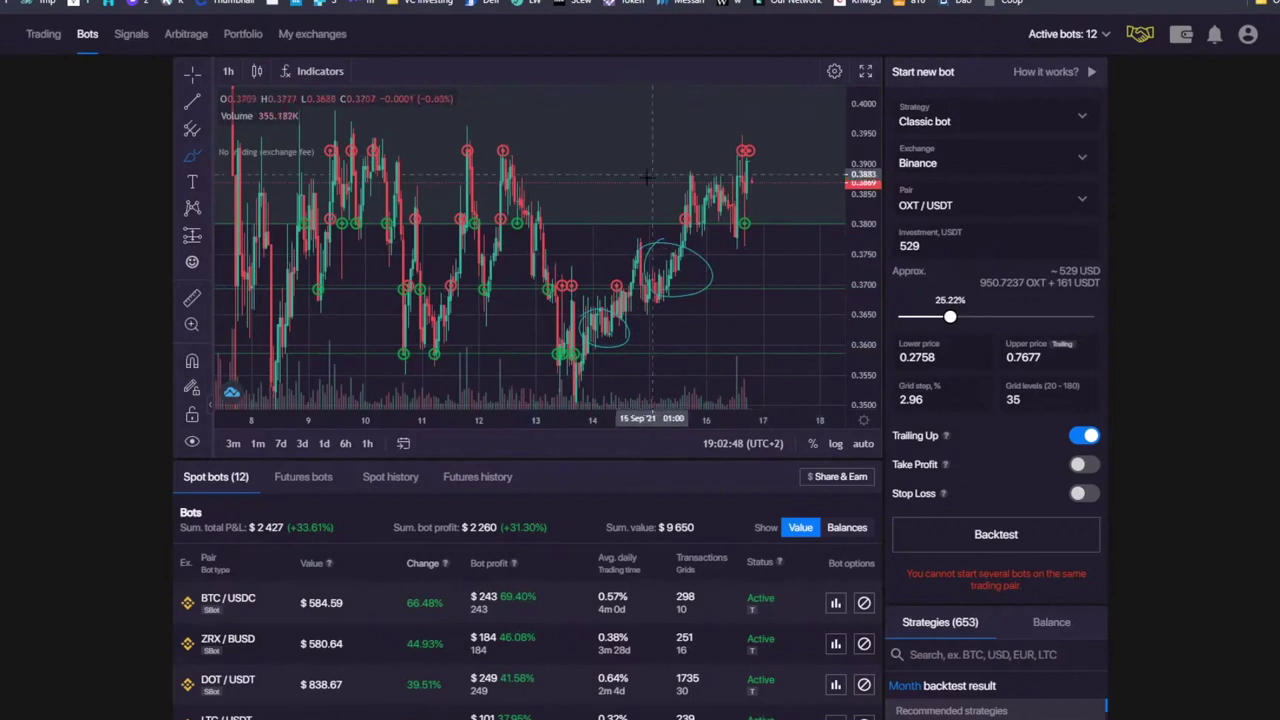
pyautogui.rightClick(626, 149)
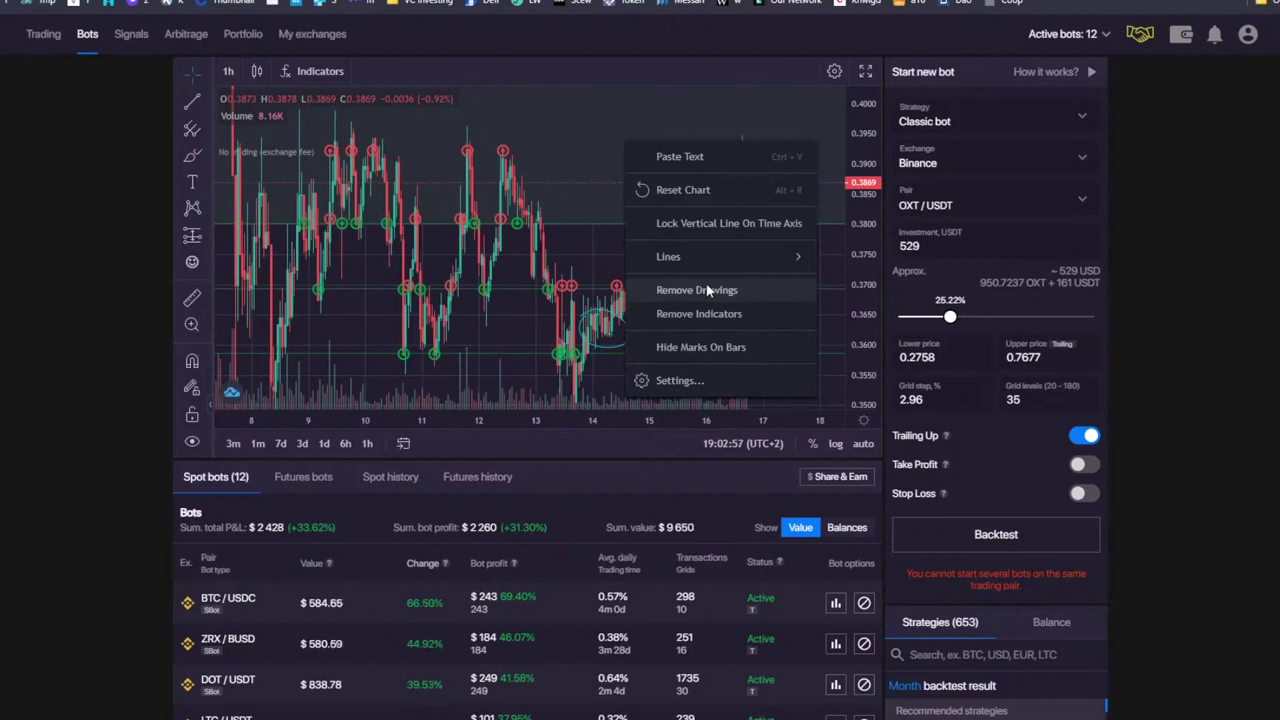
pyautogui.click(615, 141)
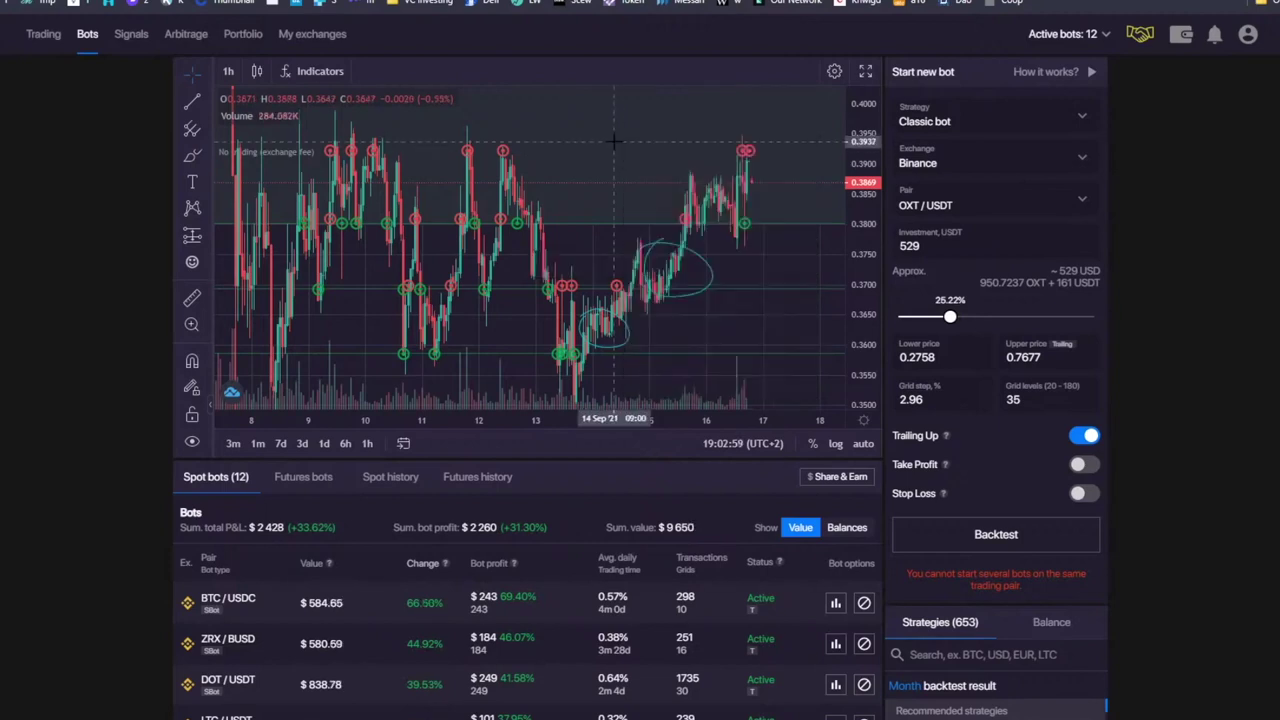
# Step: Set the new bot's investment for OXT/USDT to 1000 USDT
pyautogui.scroll(-3, 616, 243)
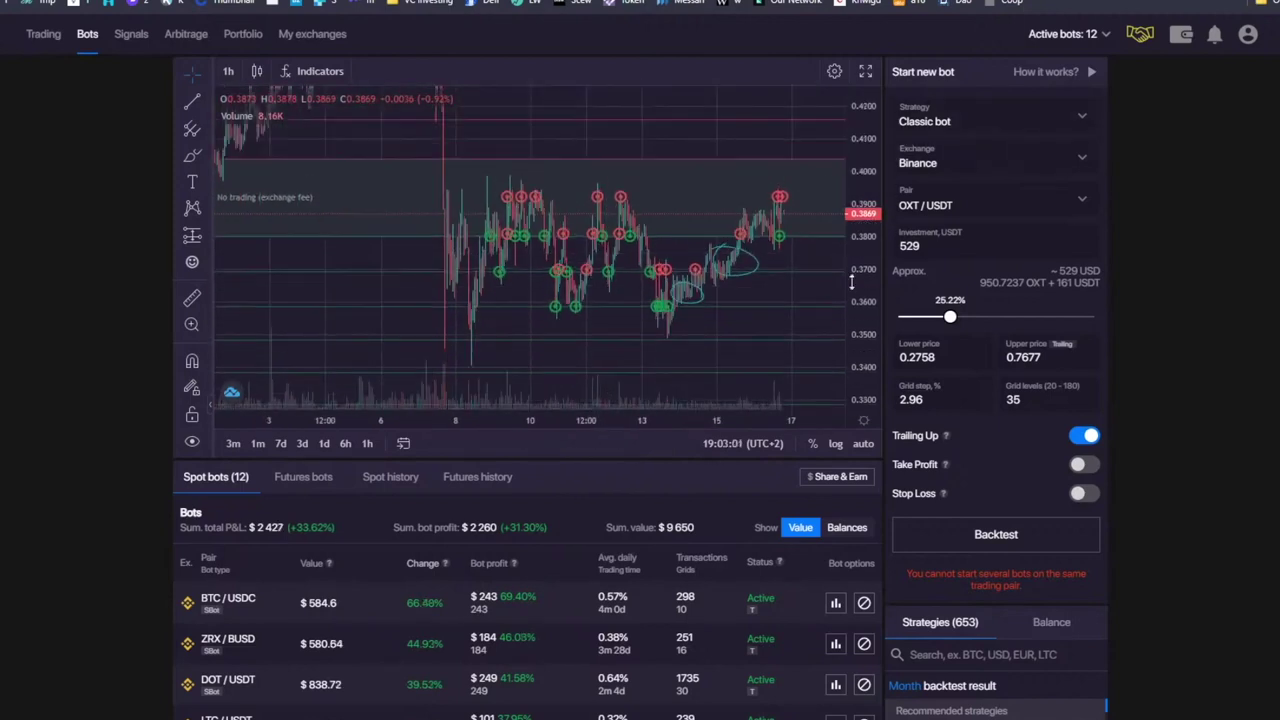
pyautogui.scroll(-3, 491, 529)
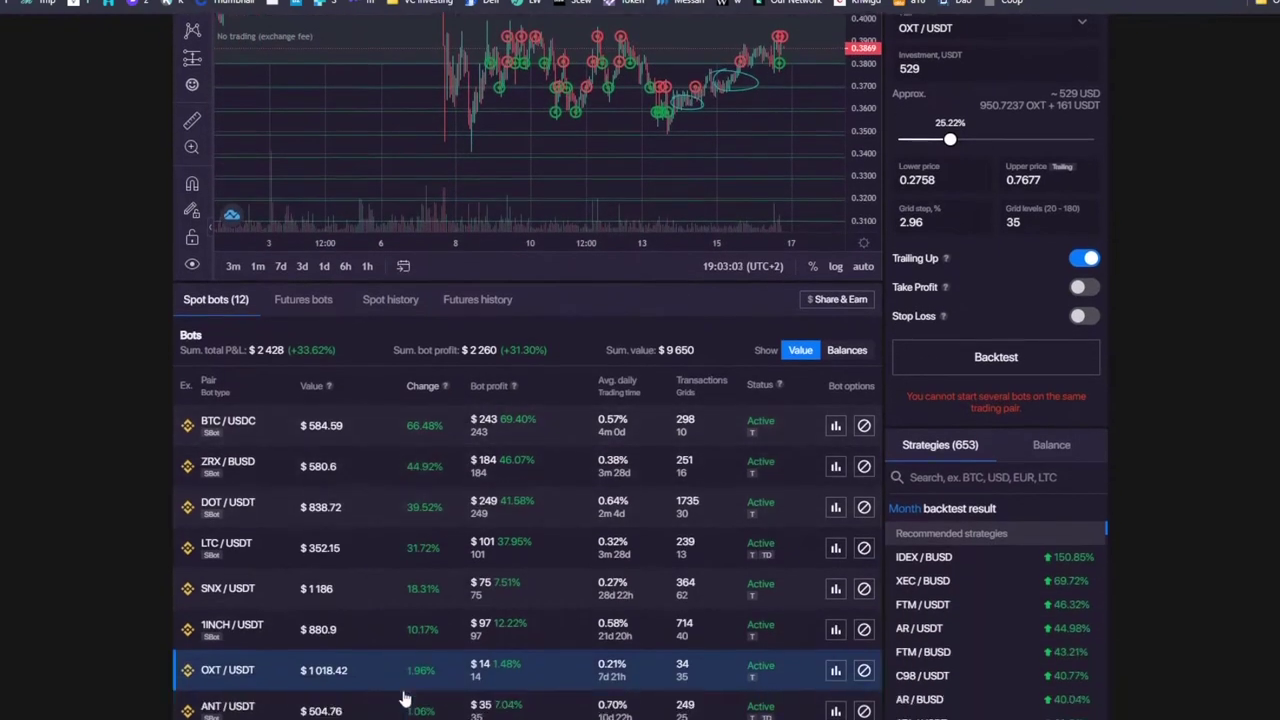
pyautogui.scroll(1, 575, 680)
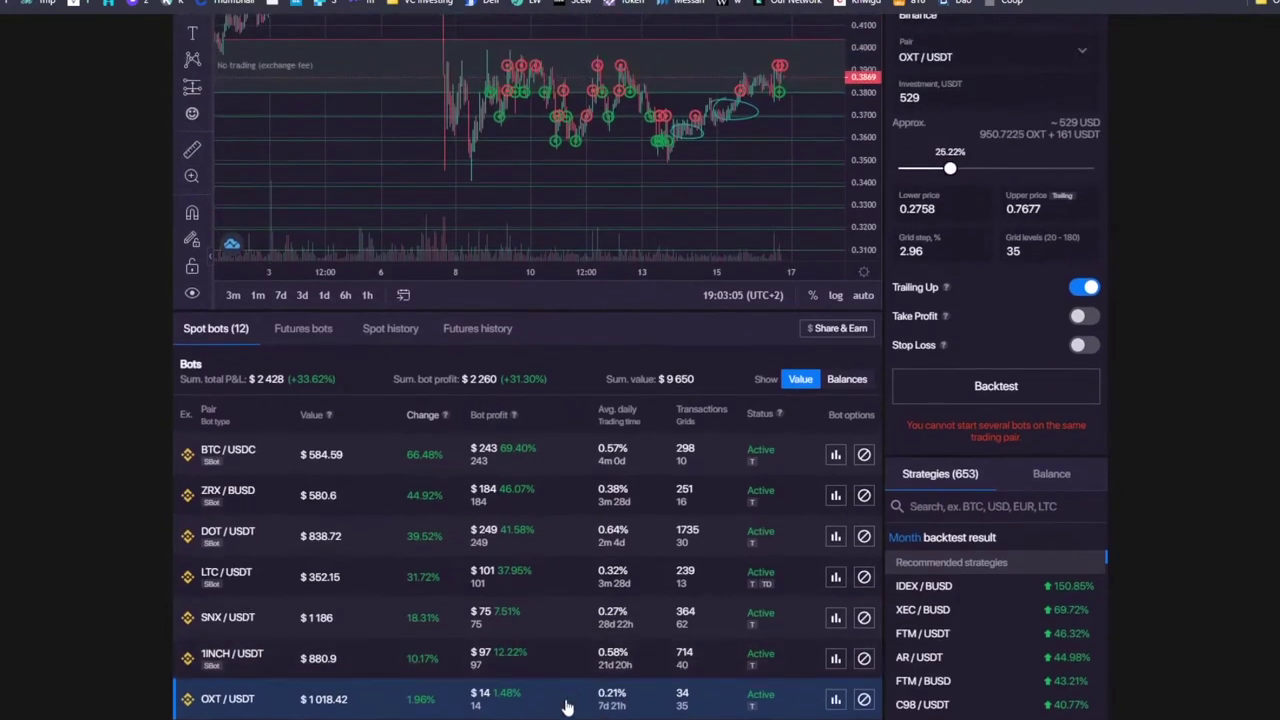
pyautogui.moveTo(962, 94); pyautogui.dragTo(813, 82)
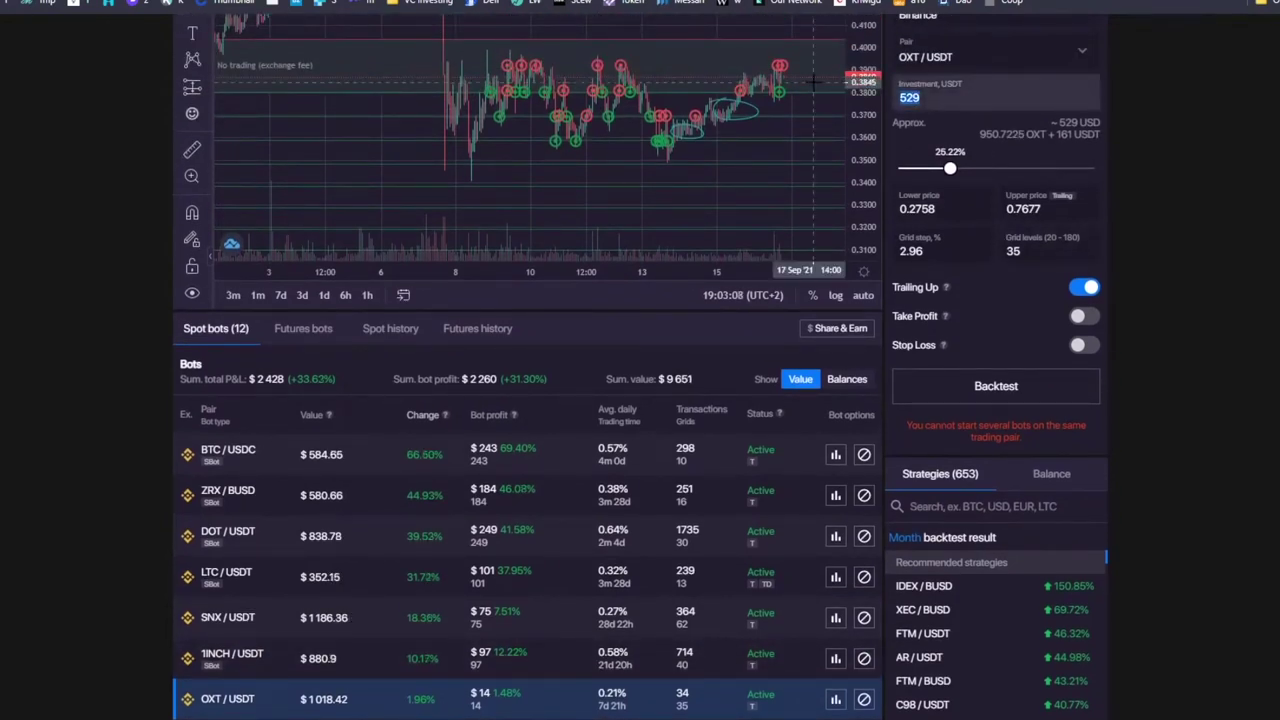
pyautogui.write('1000')
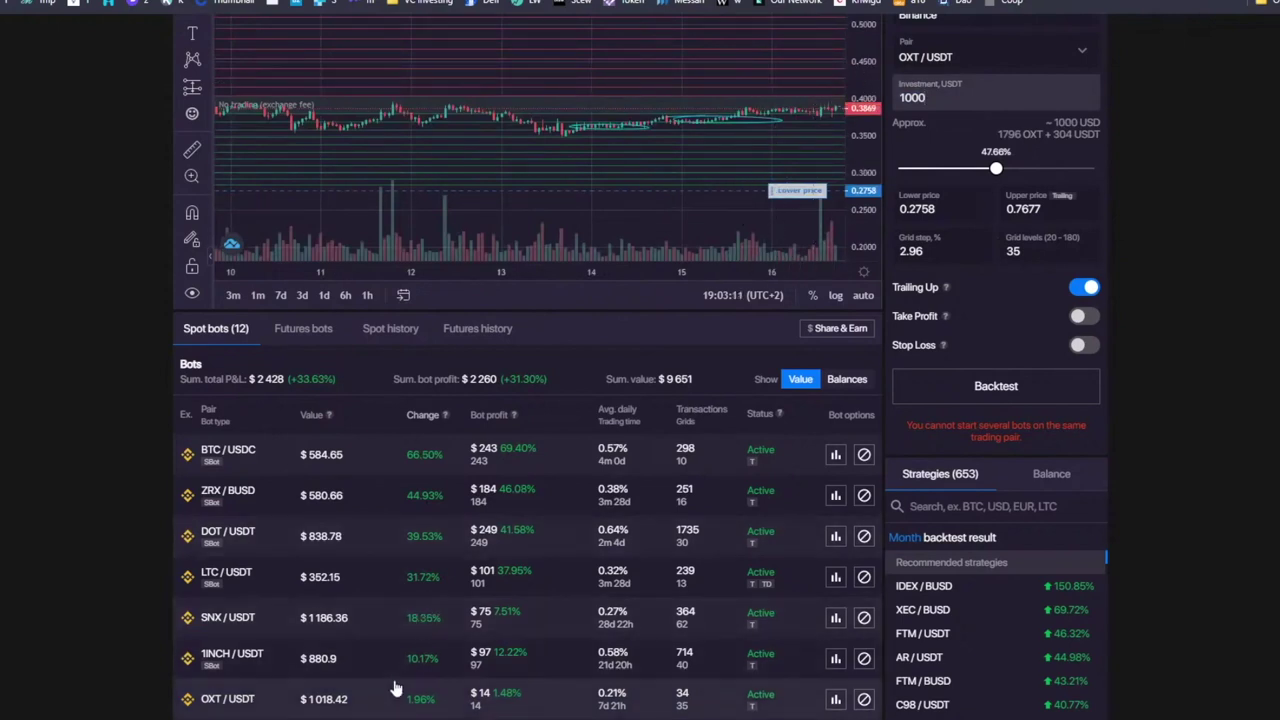
# Step: Compare the running OXT/USDT bot's current and initial funds in its statistics
pyautogui.click(834, 699)
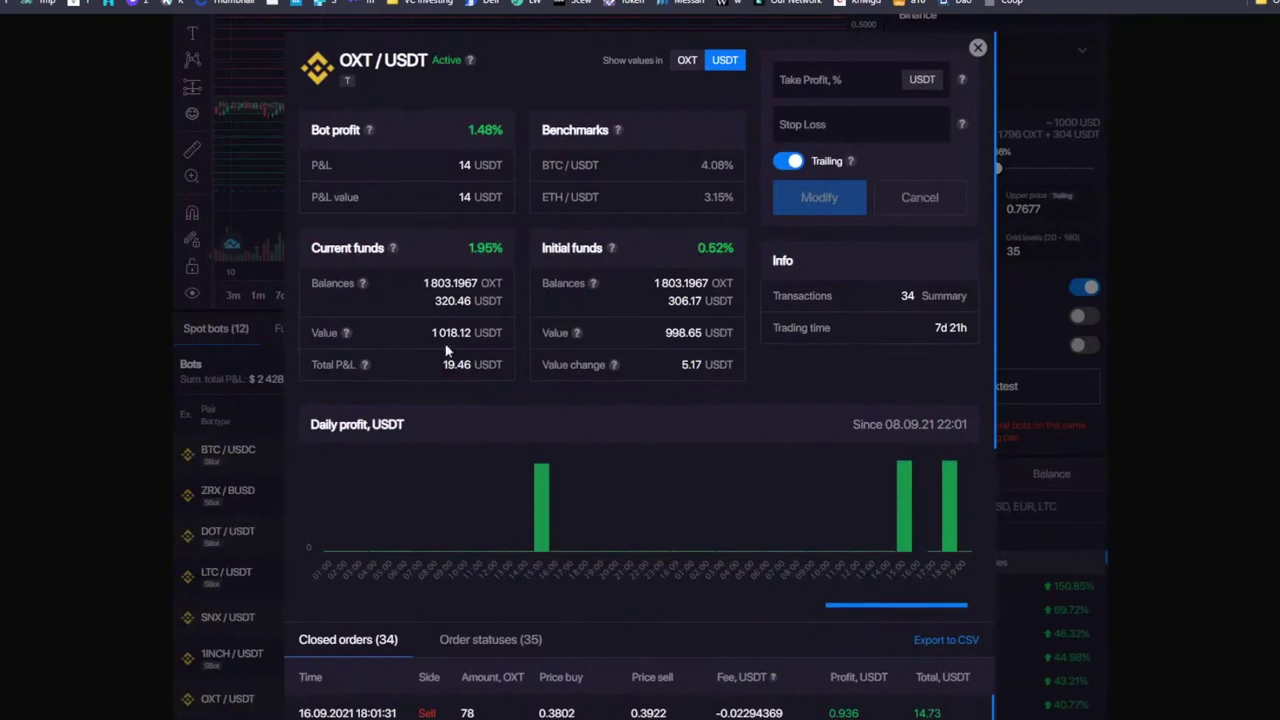
pyautogui.click(977, 47)
pyautogui.scroll(-1, 525, 560)
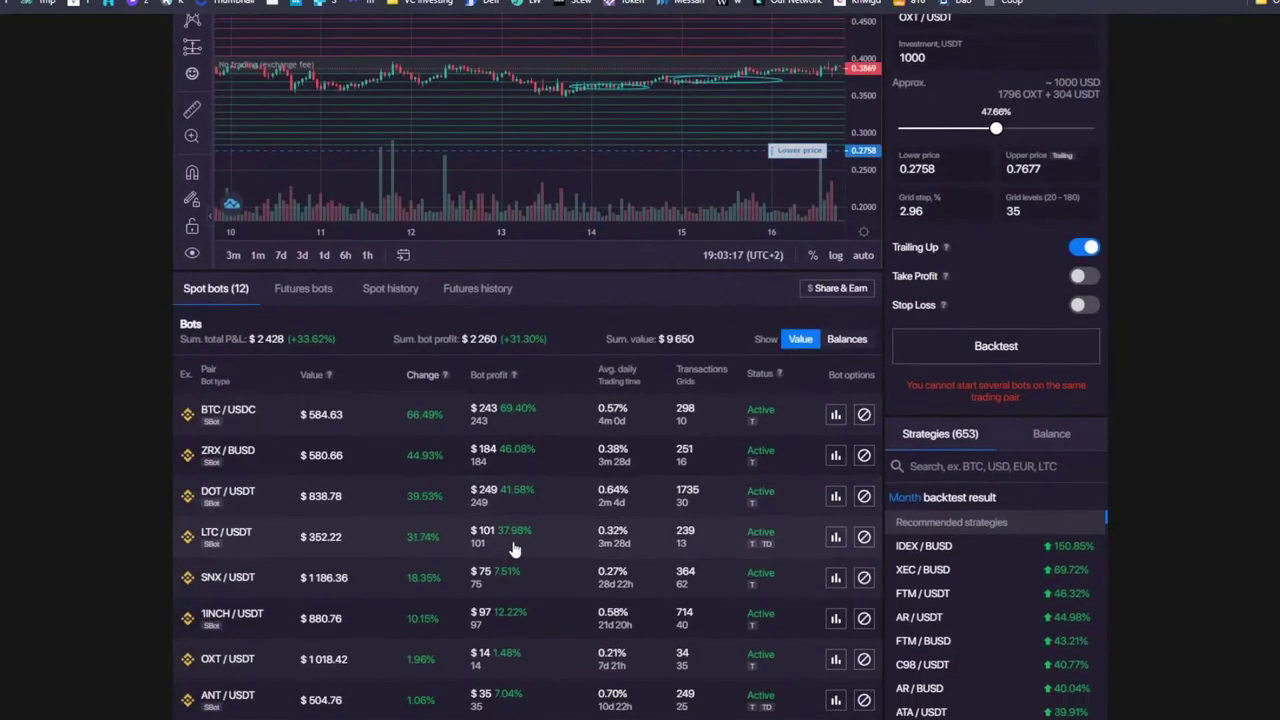
pyautogui.scroll(2, 533, 640)
# Step: Narrow the new bot's grid range on the chart to a lower price of 0.3362 and an upper price of 0.4037
pyautogui.scroll(-5, 614, 180)
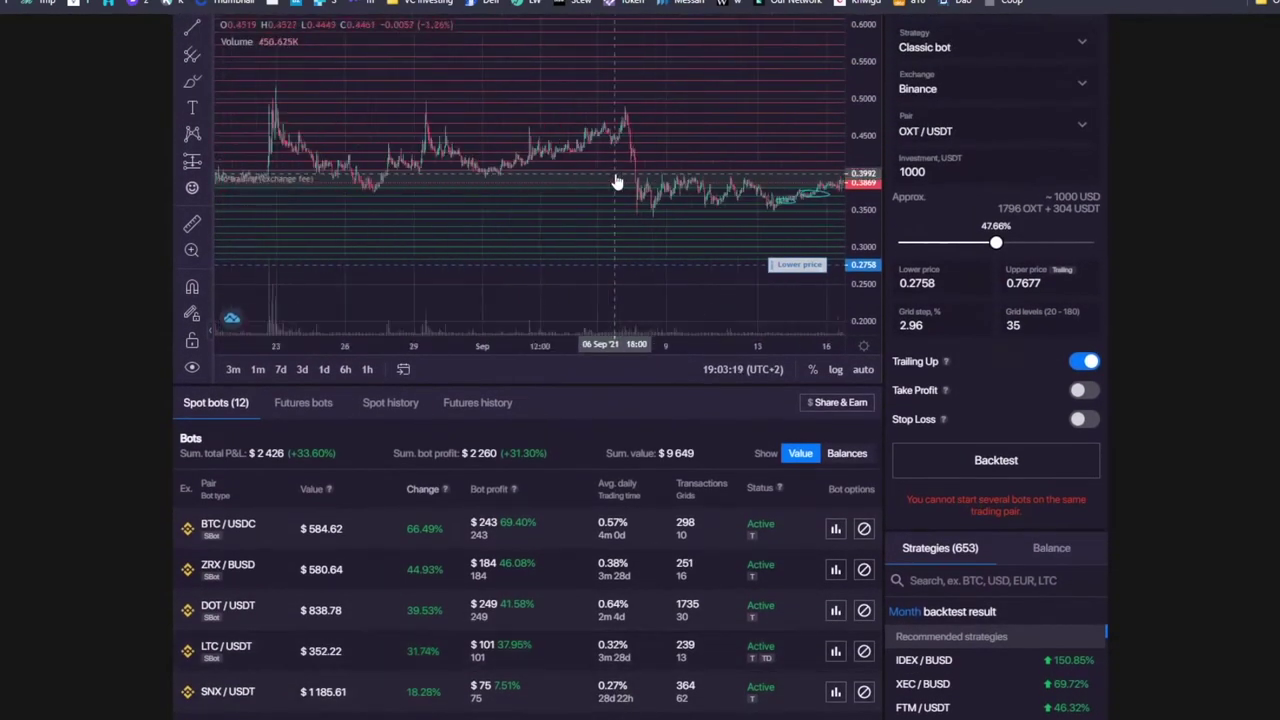
pyautogui.moveTo(598, 133); pyautogui.dragTo(590, 135)
pyautogui.moveTo(806, 298); pyautogui.dragTo(800, 249)
pyautogui.scroll(3, 769, 295)
pyautogui.moveTo(868, 125); pyautogui.dragTo(866, 234)
pyautogui.scroll(-3, 870, 142)
pyautogui.scroll(1, 866, 172)
pyautogui.moveTo(805, 92); pyautogui.dragTo(768, 268)
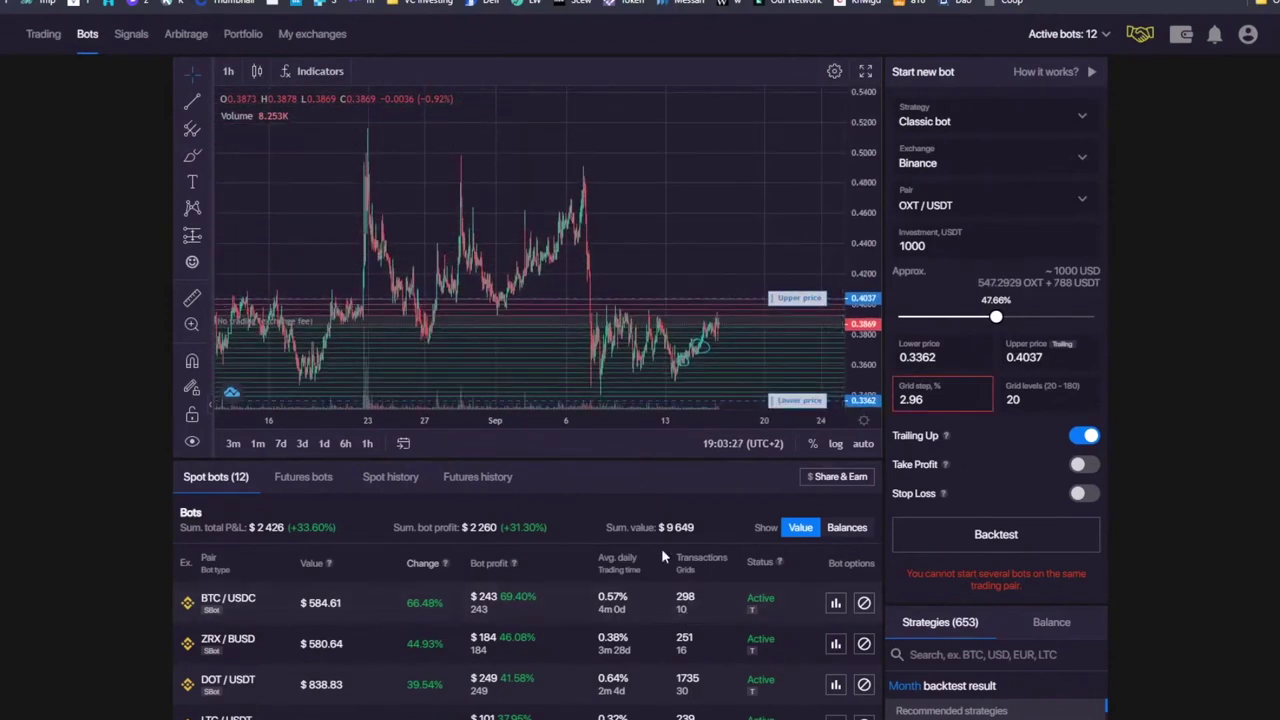
# Step: Set the new bot's grid levels to 35 to match the running OXT/USDT bot
pyautogui.scroll(-2, 661, 548)
pyautogui.moveTo(930, 195)
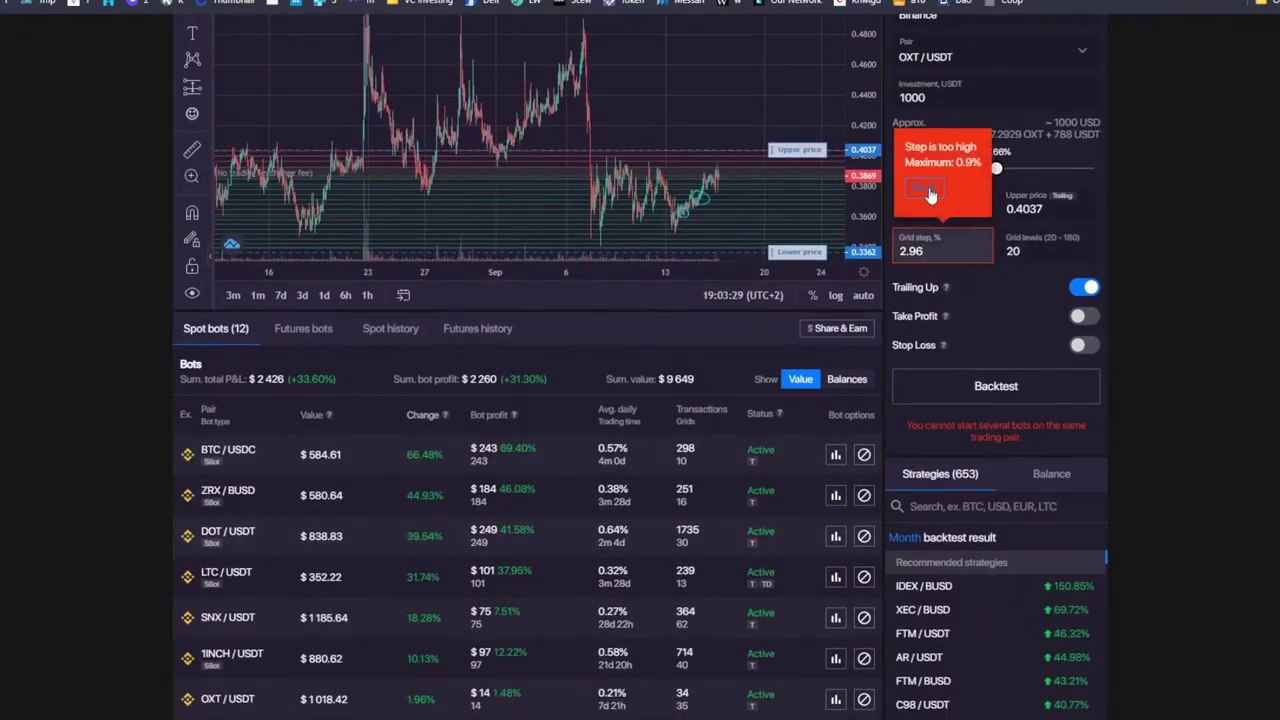
pyautogui.scroll(-1, 460, 660)
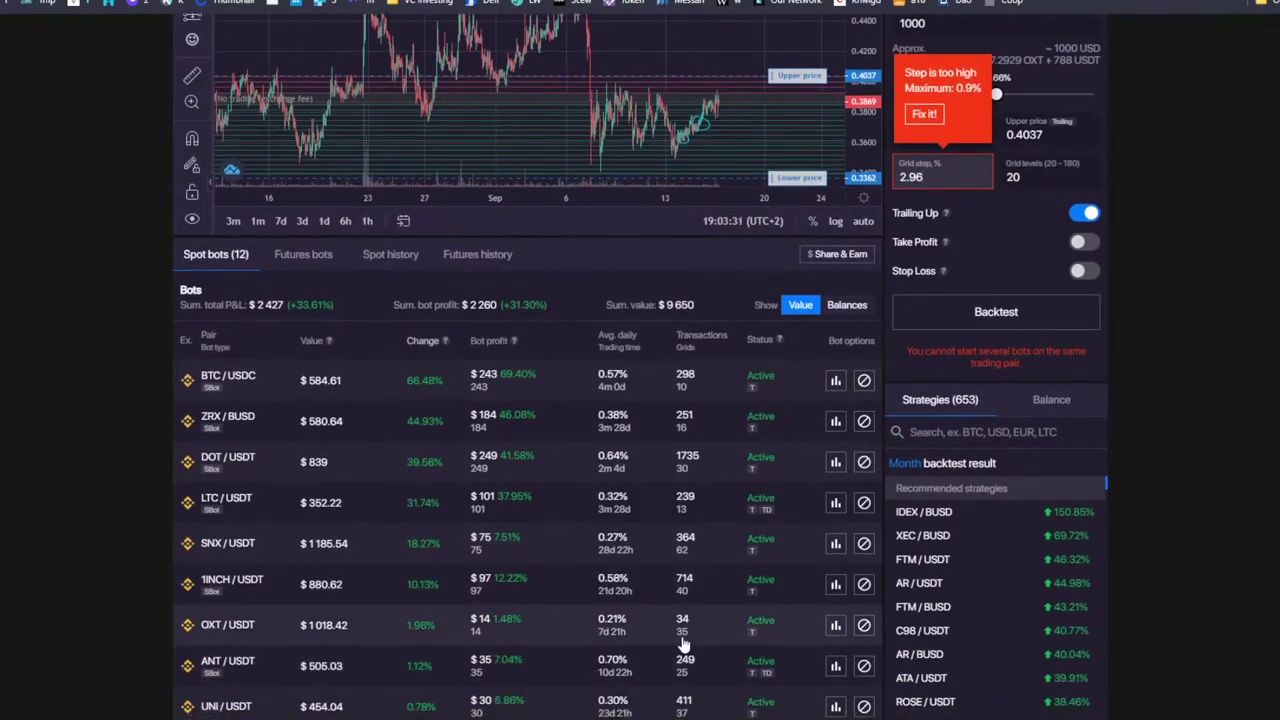
pyautogui.scroll(1, 695, 640)
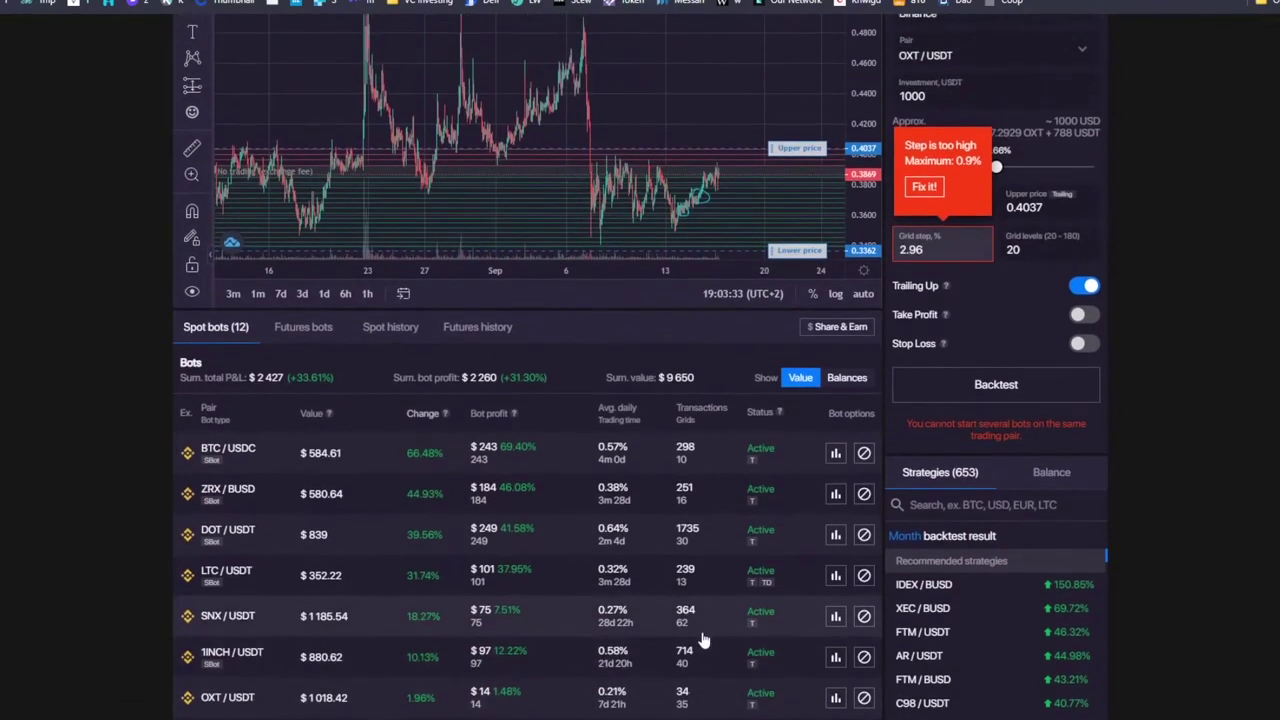
pyautogui.press('Tab')
pyautogui.write('35')
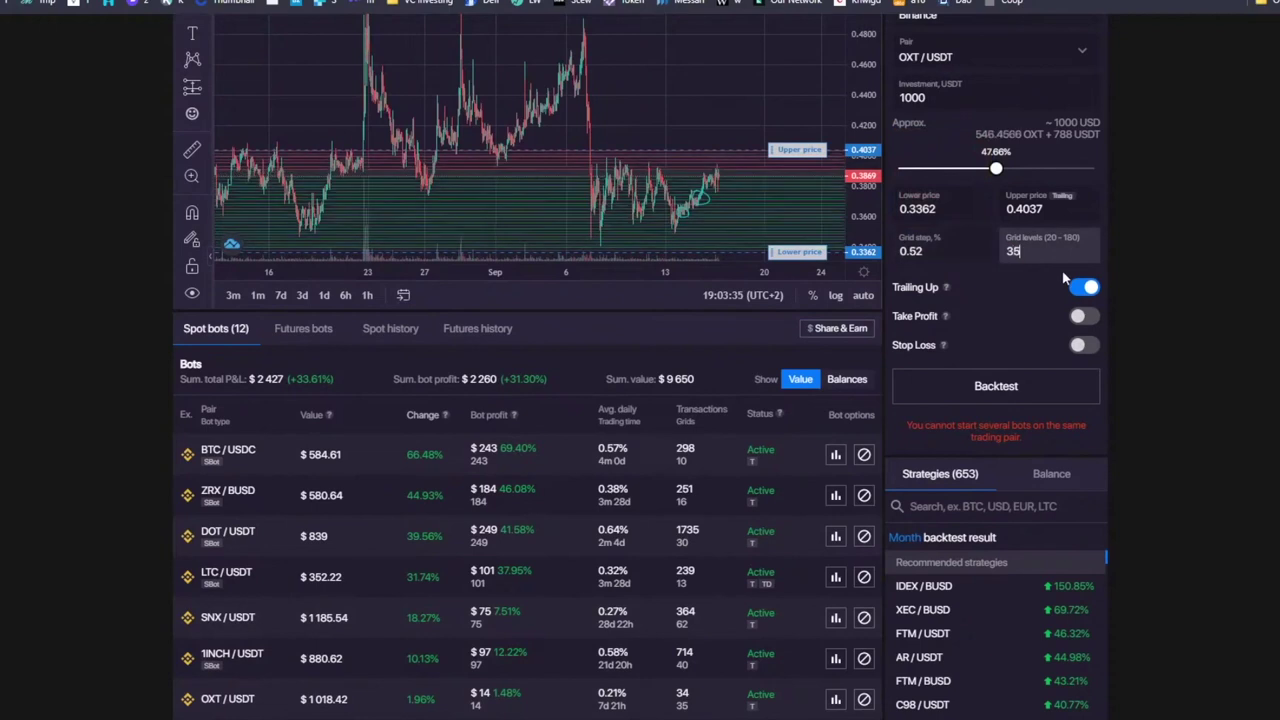
pyautogui.click(1175, 241)
pyautogui.scroll(-1, 410, 668)
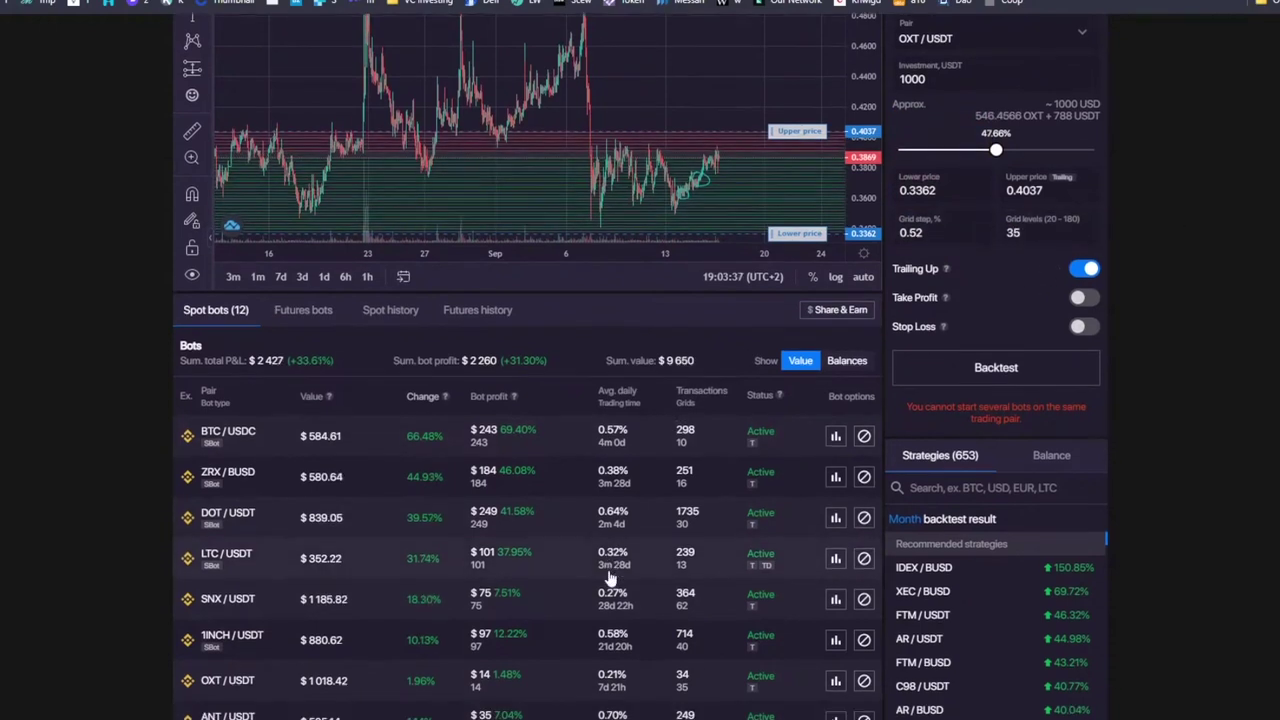
# Step: Check the running OXT/USDT bot's trading time and start date in its statistics
pyautogui.click(836, 626)
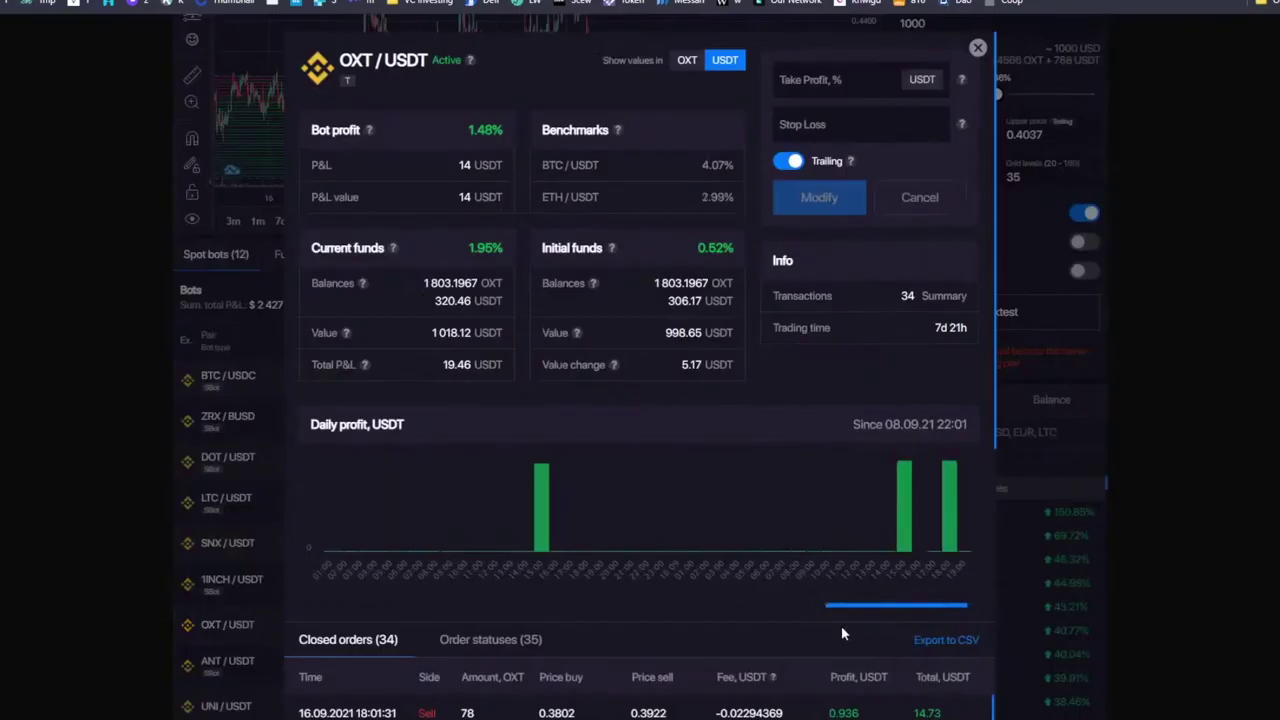
pyautogui.click(977, 47)
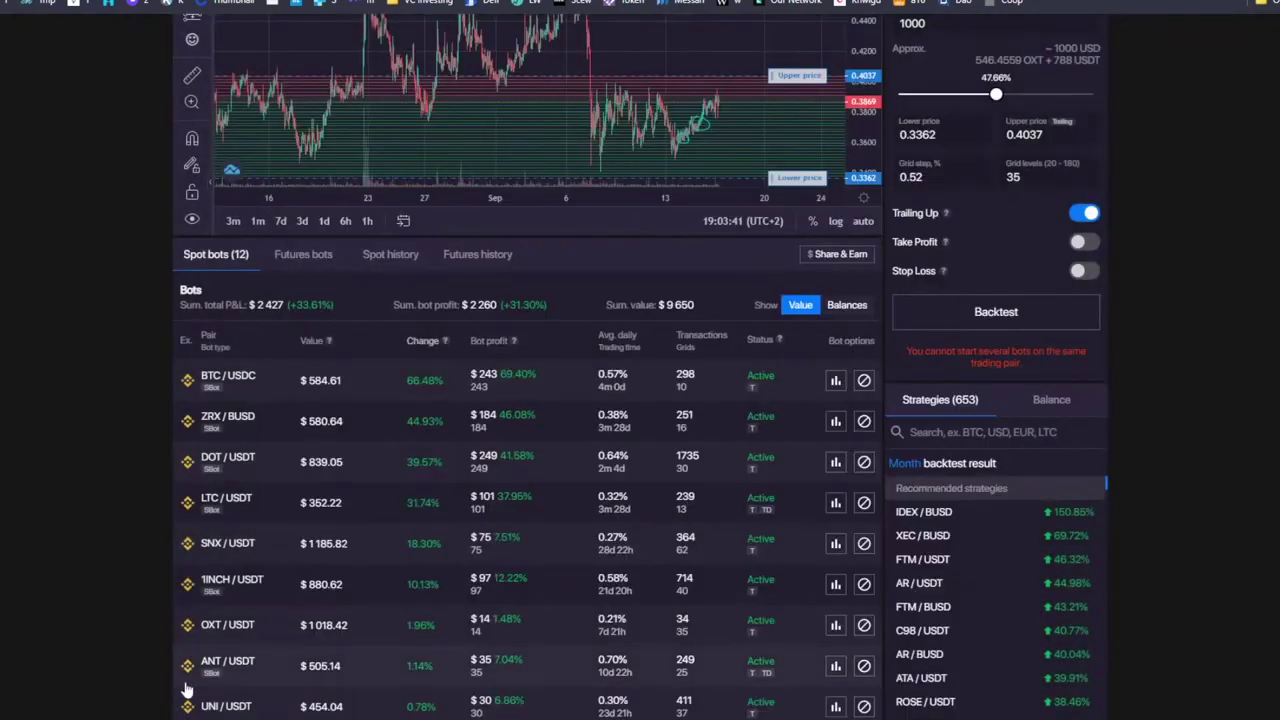
# Step: Reload the running OXT/USDT bot's grid on the chart and set the new bot investment to 1000 USDT
pyautogui.scroll(3, 586, 491)
pyautogui.scroll(-6, 586, 122)
pyautogui.moveTo(864, 160); pyautogui.dragTo(864, 210)
pyautogui.moveTo(748, 162); pyautogui.dragTo(530, 179)
pyautogui.moveTo(854, 155); pyautogui.dragTo(854, 257)
pyautogui.scroll(-3, 544, 190)
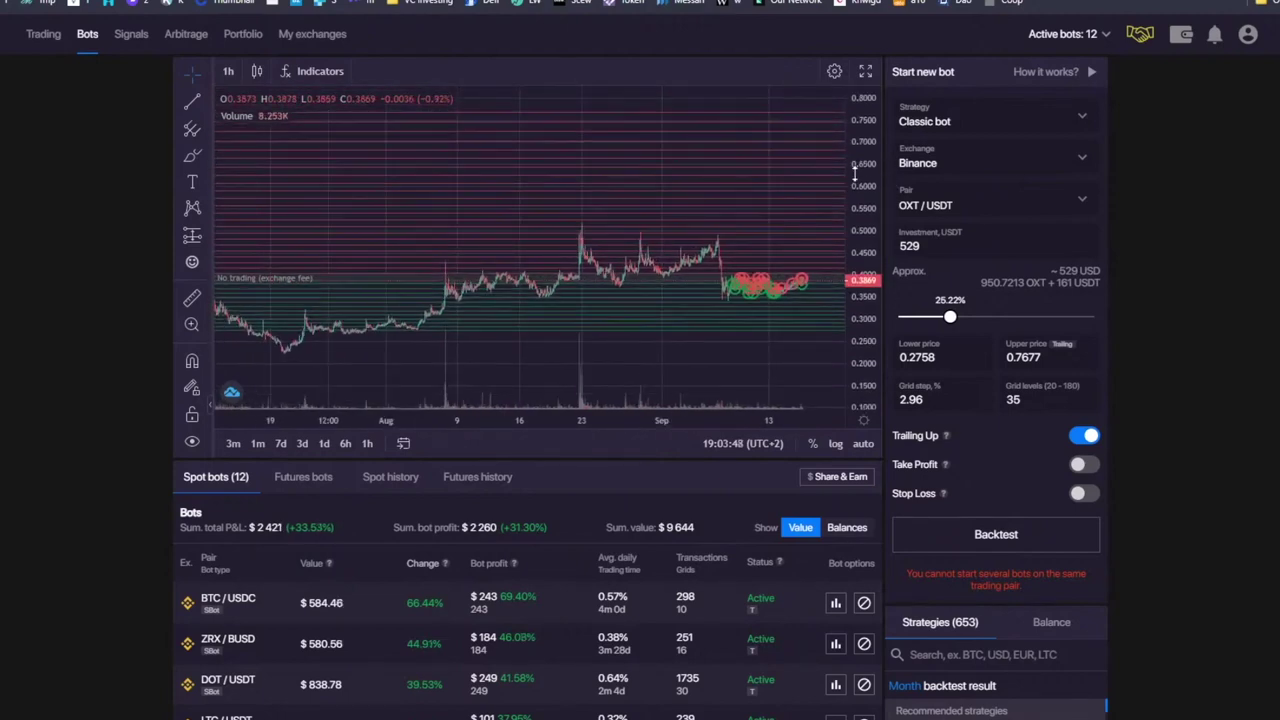
pyautogui.scroll(-5, 735, 388)
pyautogui.scroll(5, 735, 388)
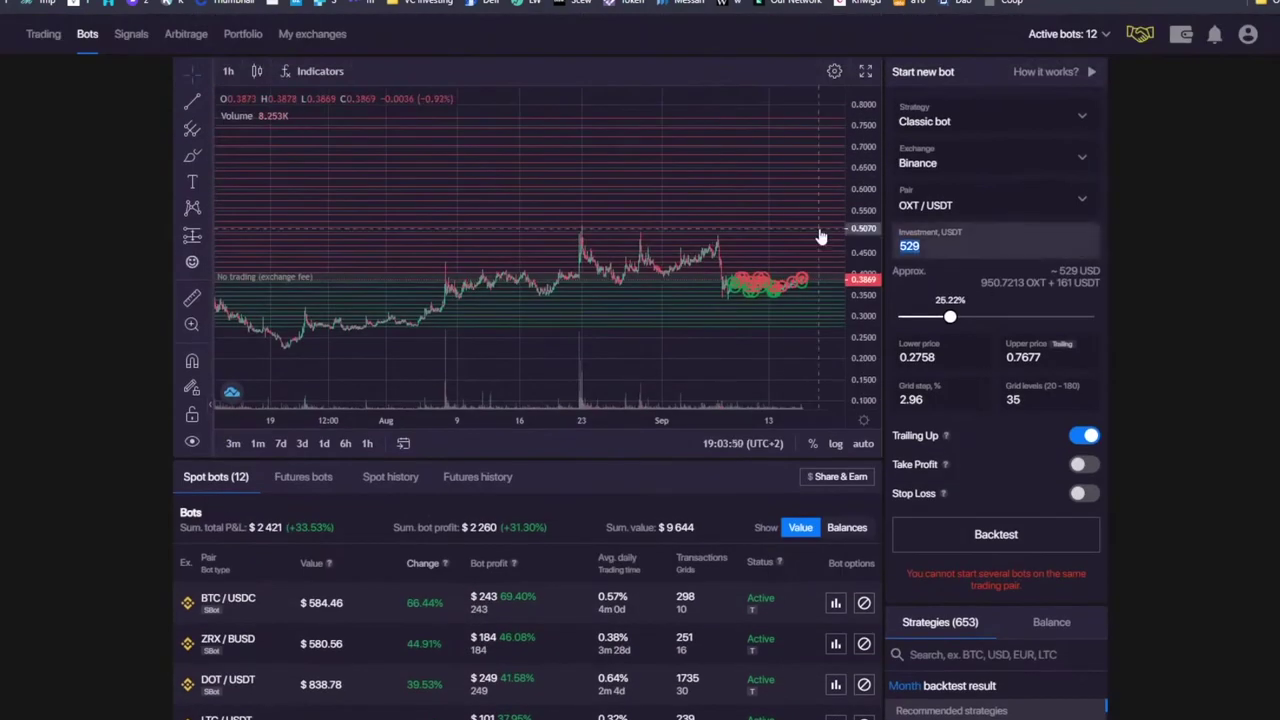
pyautogui.write('1000')
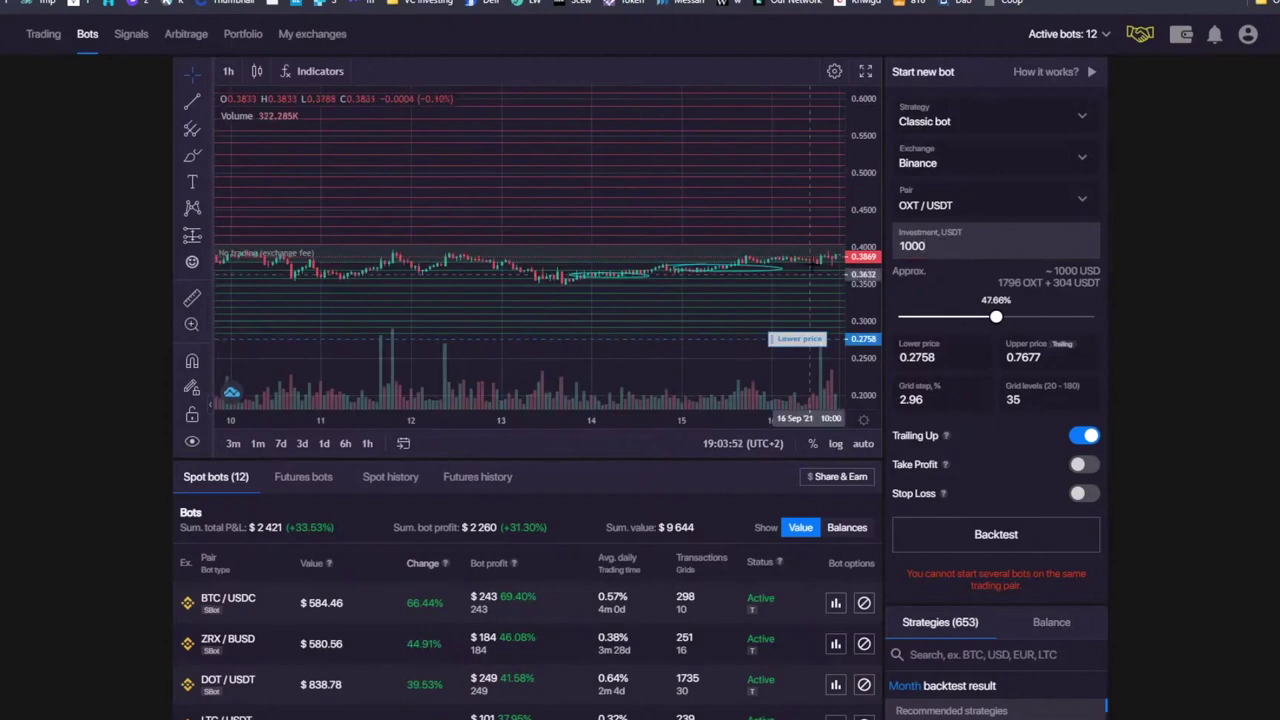
# Step: Narrow the new bot's grid range on the chart to a lower price of 0.3373 and an upper price of 0.4089
pyautogui.scroll(5, 810, 250)
pyautogui.moveTo(874, 154); pyautogui.dragTo(874, 250)
pyautogui.moveTo(728, 186); pyautogui.dragTo(503, 194)
pyautogui.scroll(-3, 503, 194)
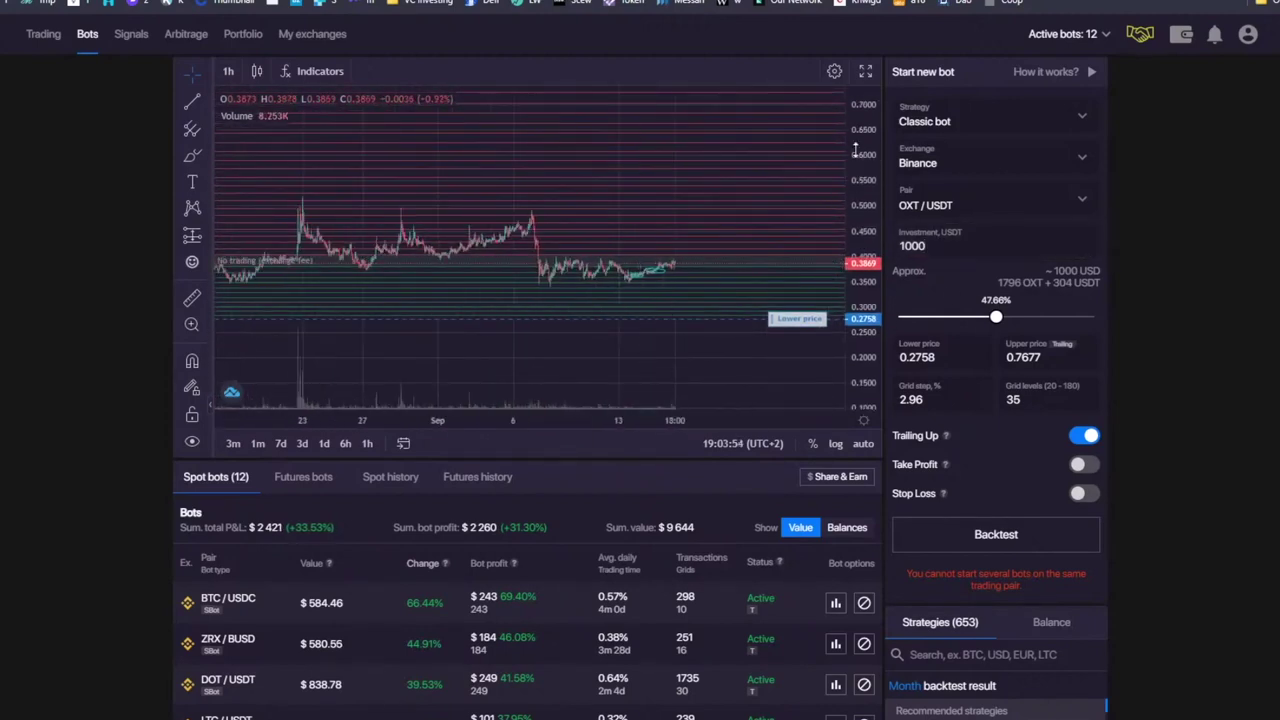
pyautogui.moveTo(854, 151); pyautogui.dragTo(854, 262)
pyautogui.moveTo(774, 135); pyautogui.dragTo(751, 251)
pyautogui.moveTo(806, 296); pyautogui.dragTo(859, 146)
pyautogui.scroll(2, 769, 146)
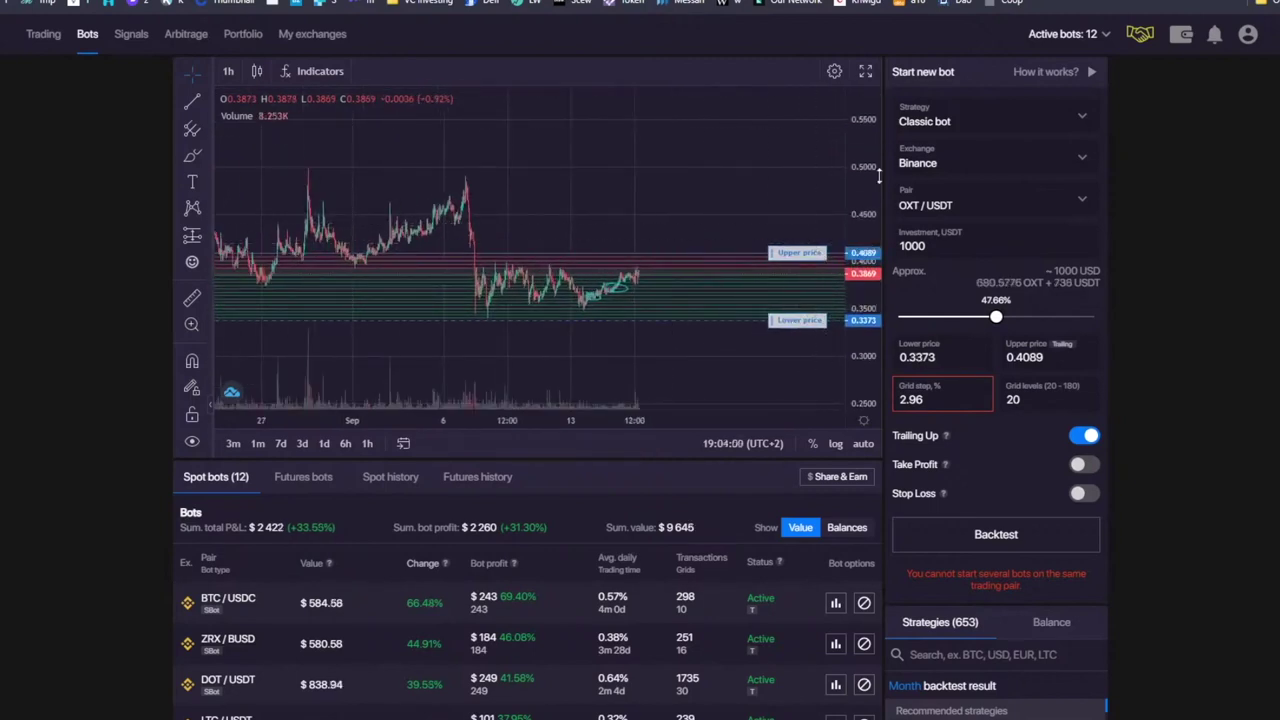
# Step: Check the running OXT/USDT bot's grid count and set the narrowed grid's levels to 35
pyautogui.scroll(-3, 657, 496)
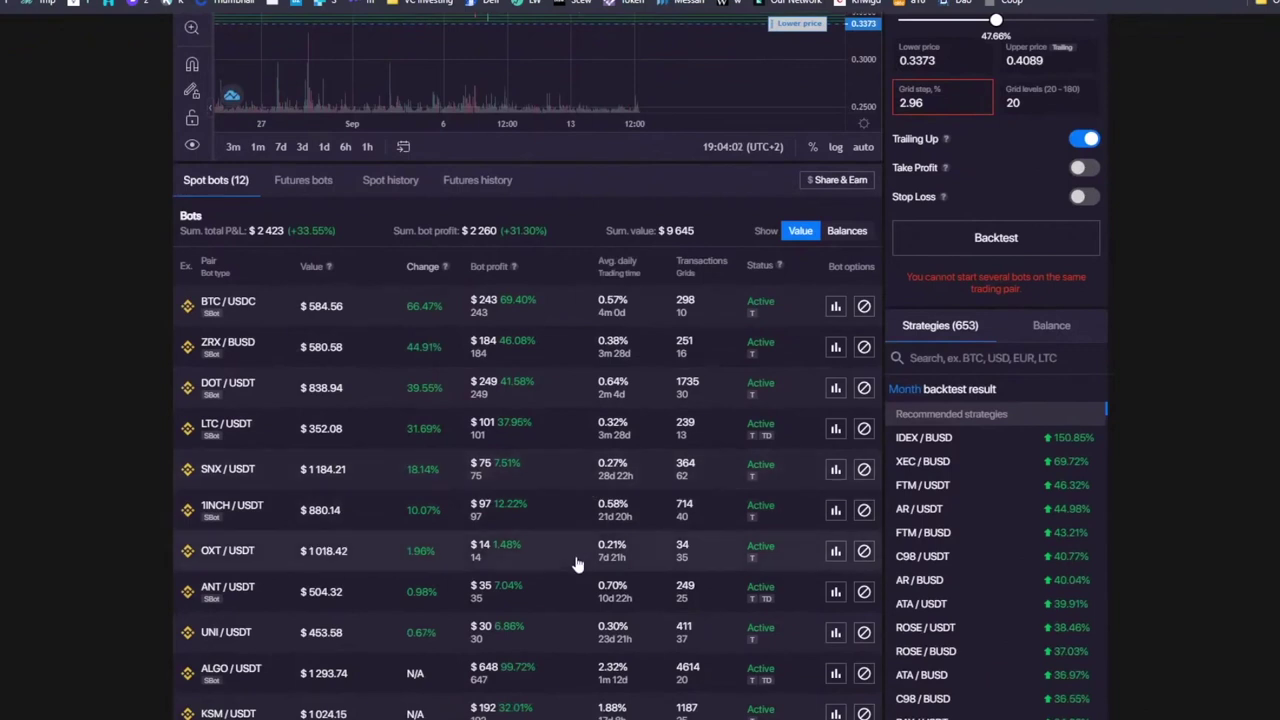
pyautogui.scroll(3, 577, 566)
pyautogui.press('Tab')
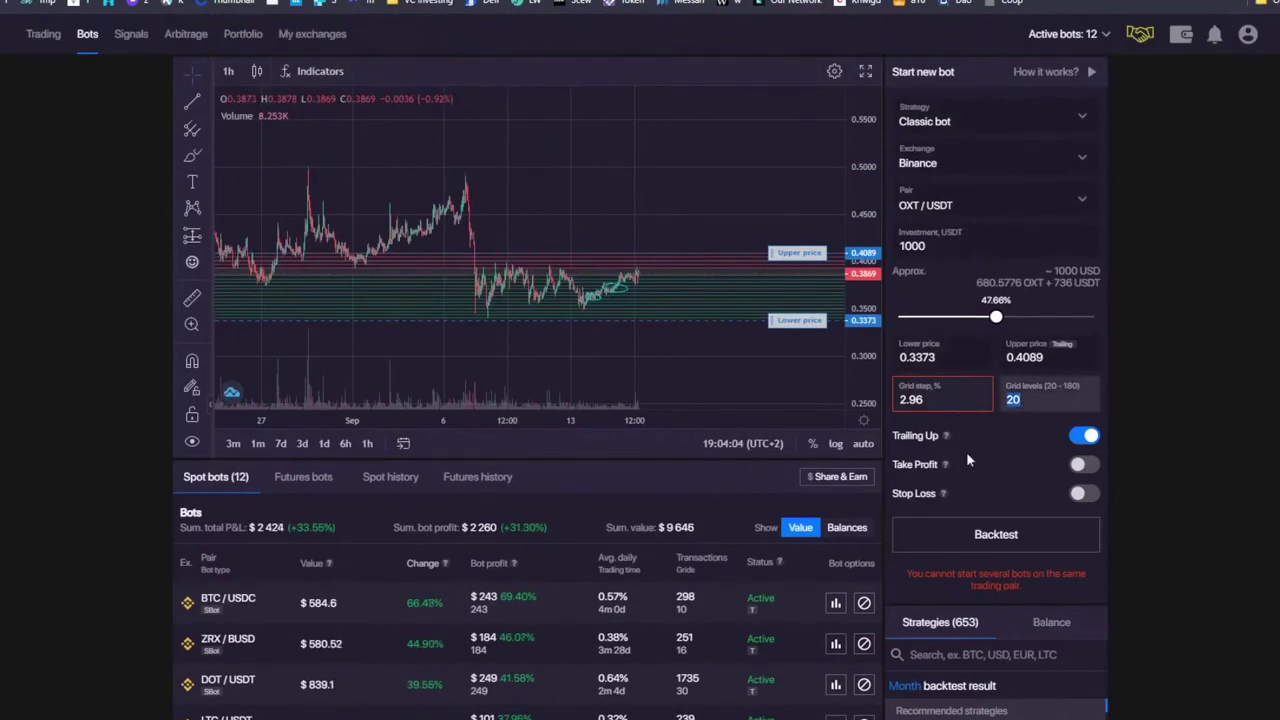
pyautogui.scroll(-2, 577, 552)
pyautogui.write('35')
pyautogui.scroll(1, 725, 615)
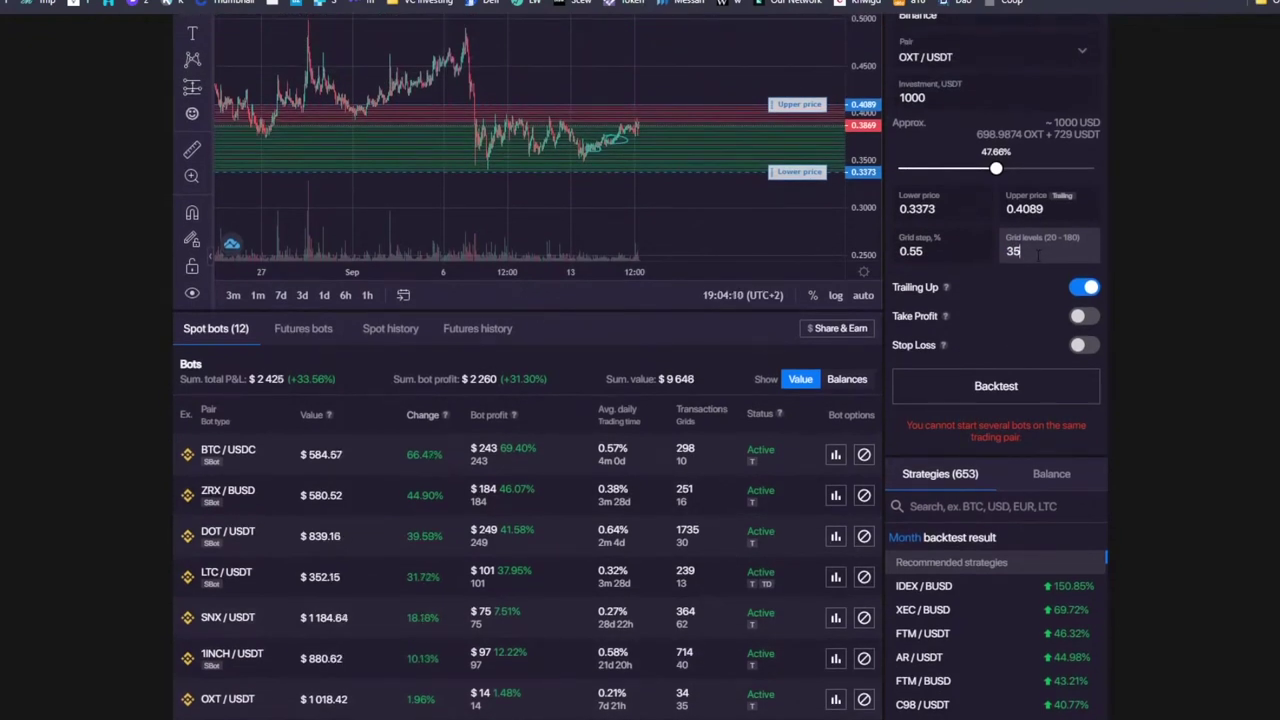
pyautogui.scroll(1, 1036, 256)
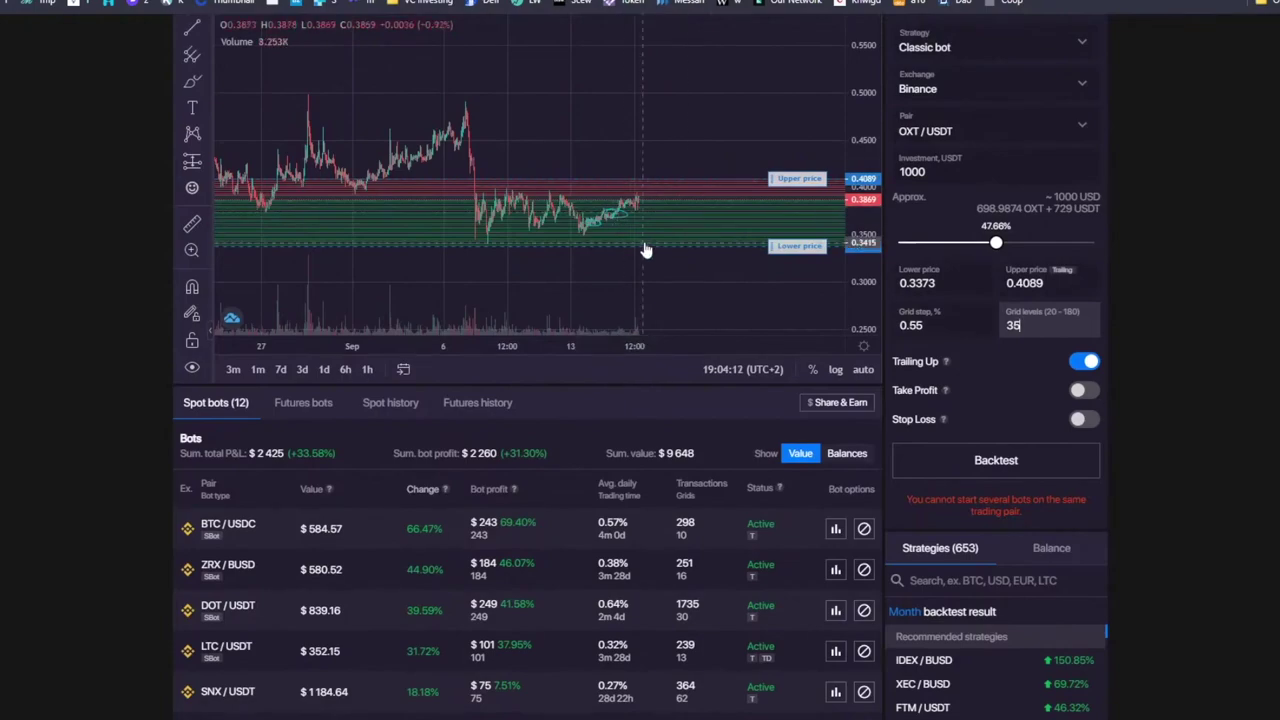
# Step: Backtest the narrowed OXT/USDT grid over the date range 09.09.2021 to 16.09.2021, and close the backtest results
pyautogui.click(977, 465)
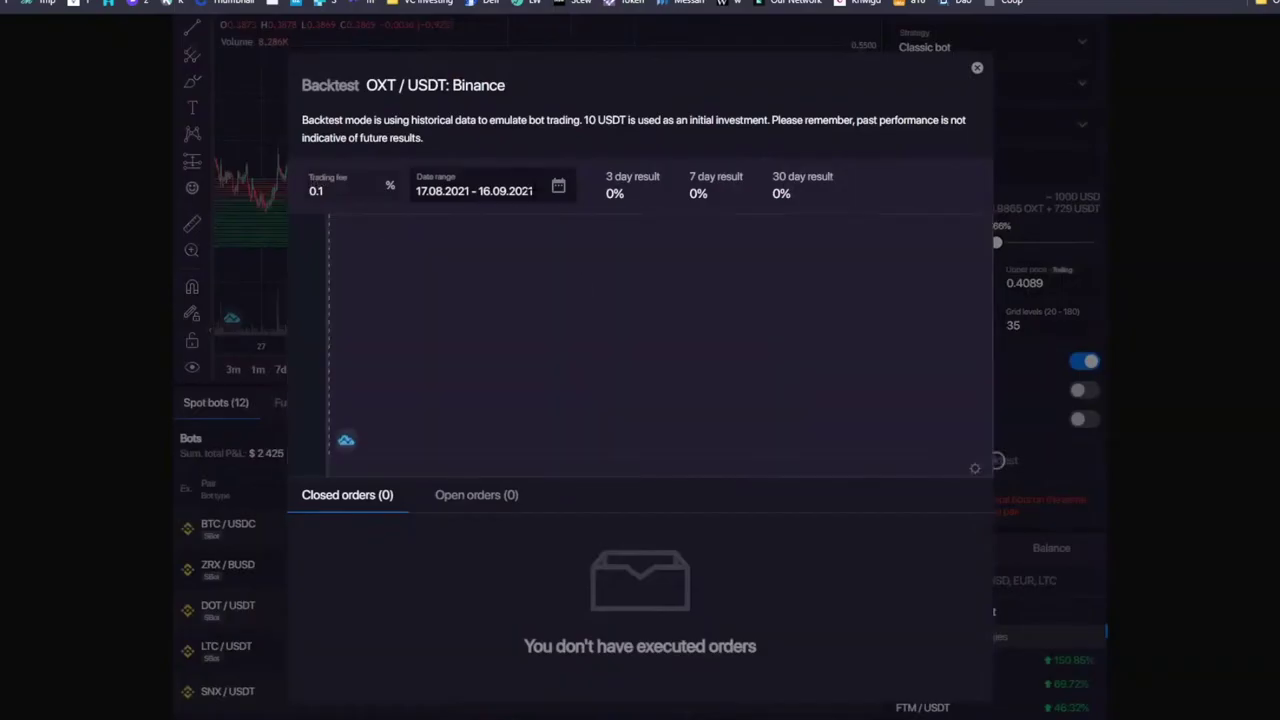
pyautogui.click(558, 188)
pyautogui.click(537, 351)
pyautogui.click(615, 526)
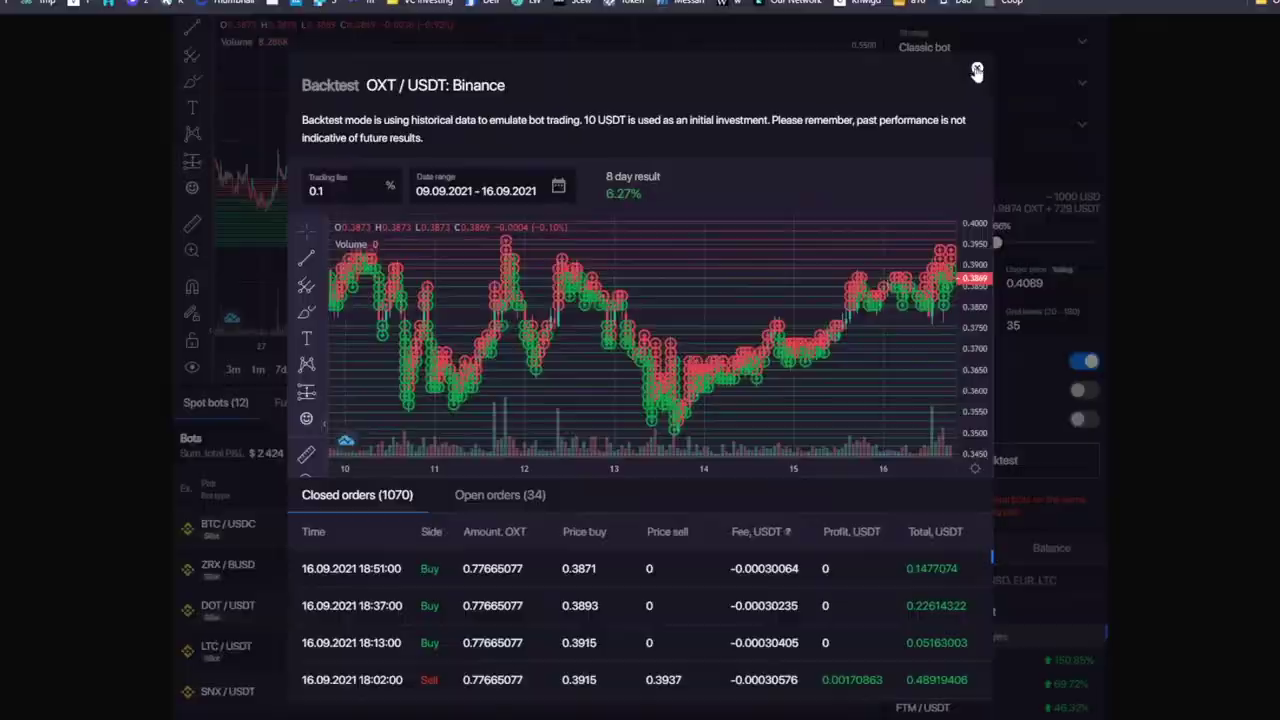
pyautogui.click(977, 67)
# Step: Compare the backtest with the running OXT/USDT bot's row and load that bot's grid on the chart again
pyautogui.scroll(-3, 530, 550)
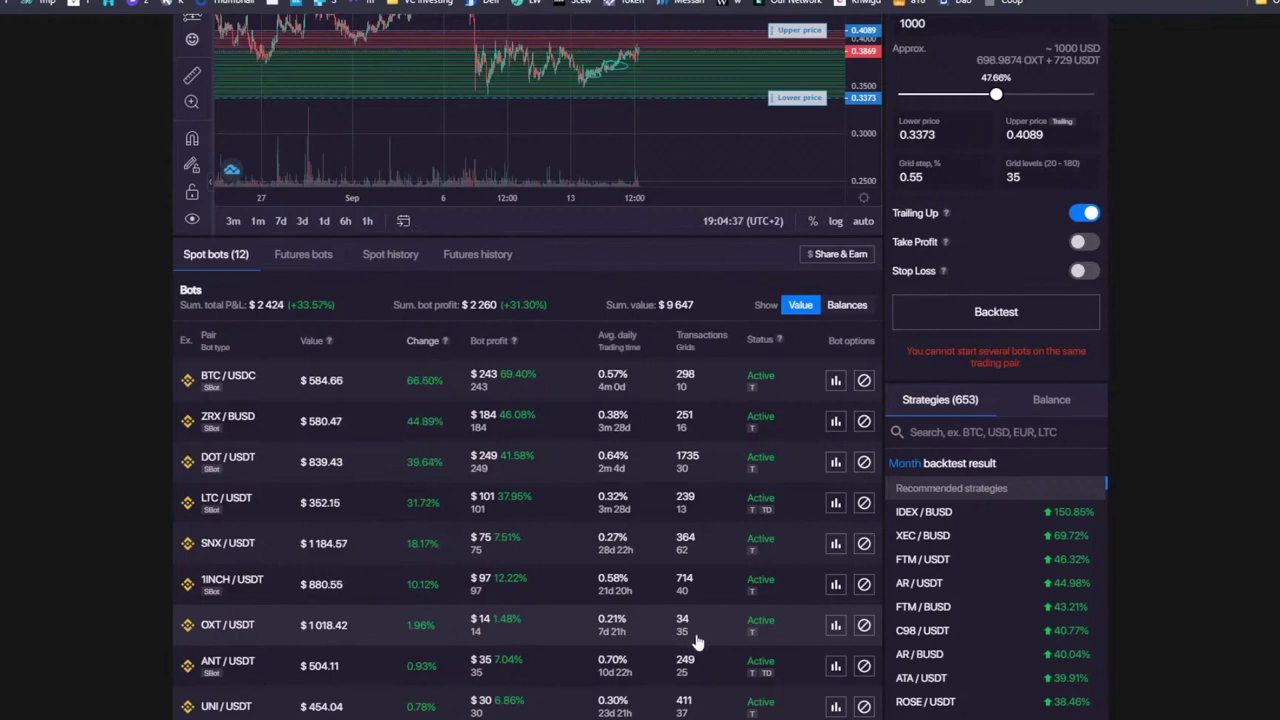
pyautogui.scroll(3, 638, 637)
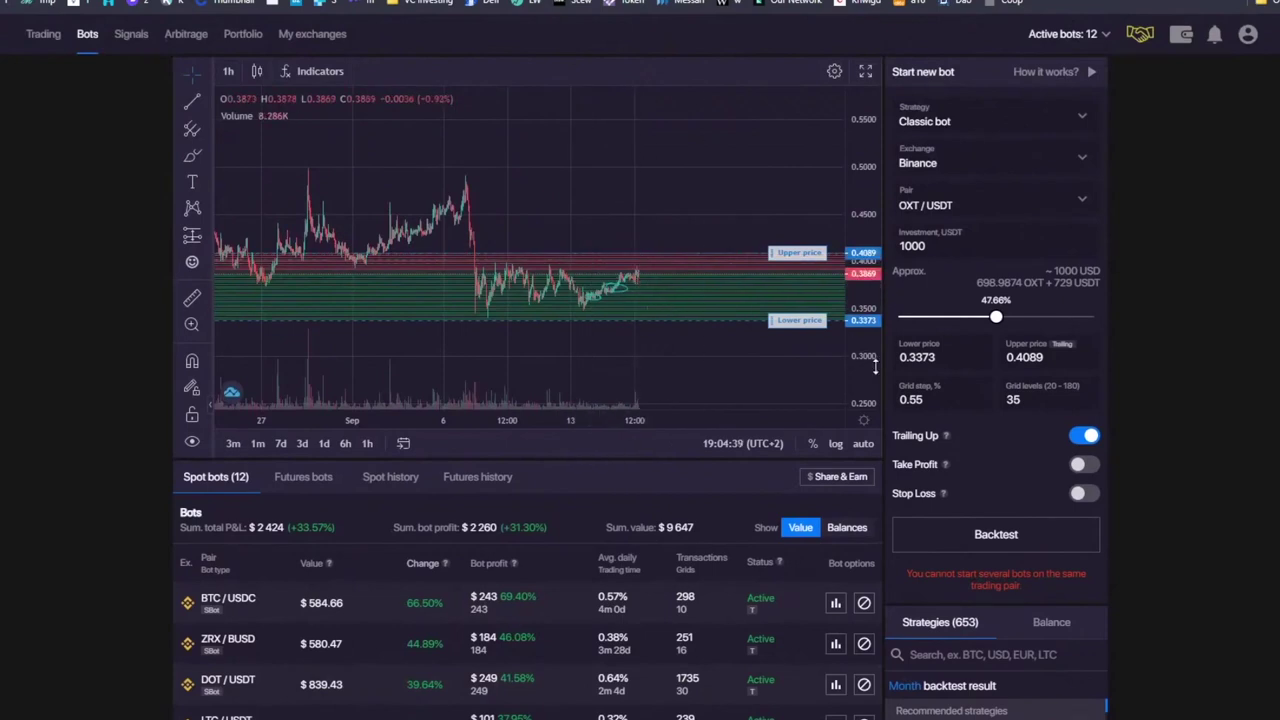
pyautogui.scroll(-2, 634, 314)
pyautogui.scroll(-3, 313, 600)
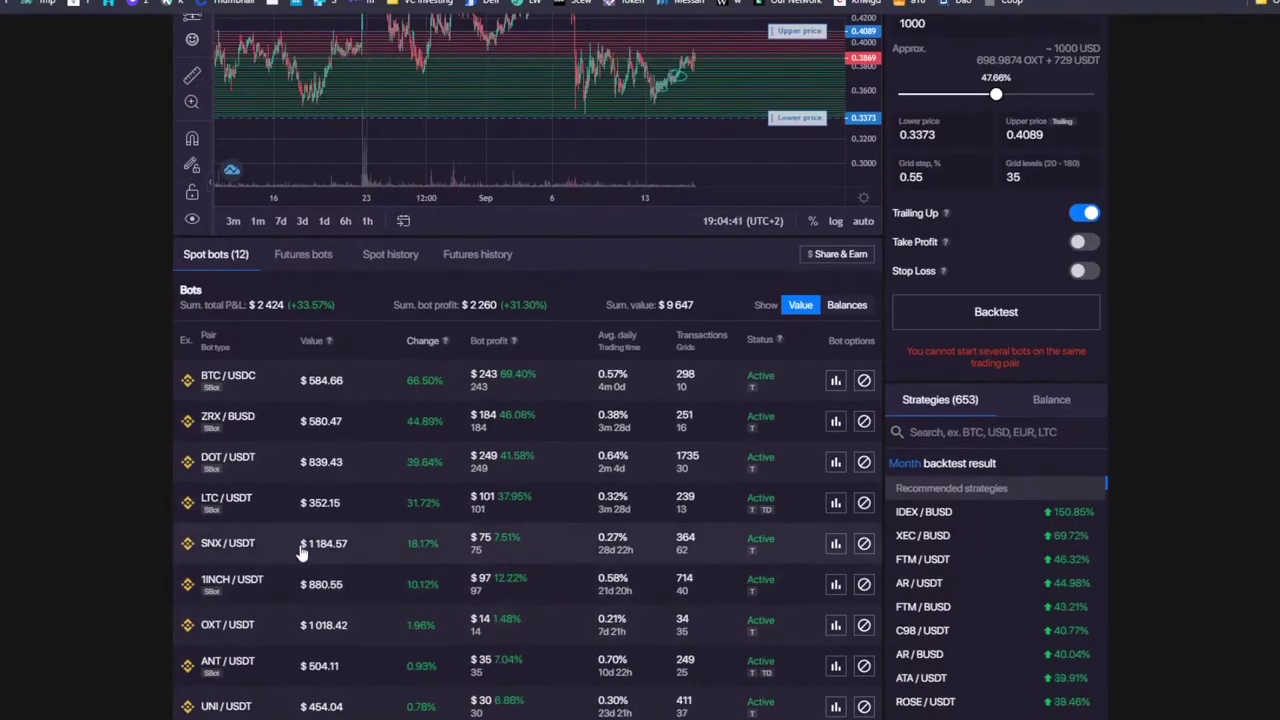
pyautogui.scroll(3, 507, 326)
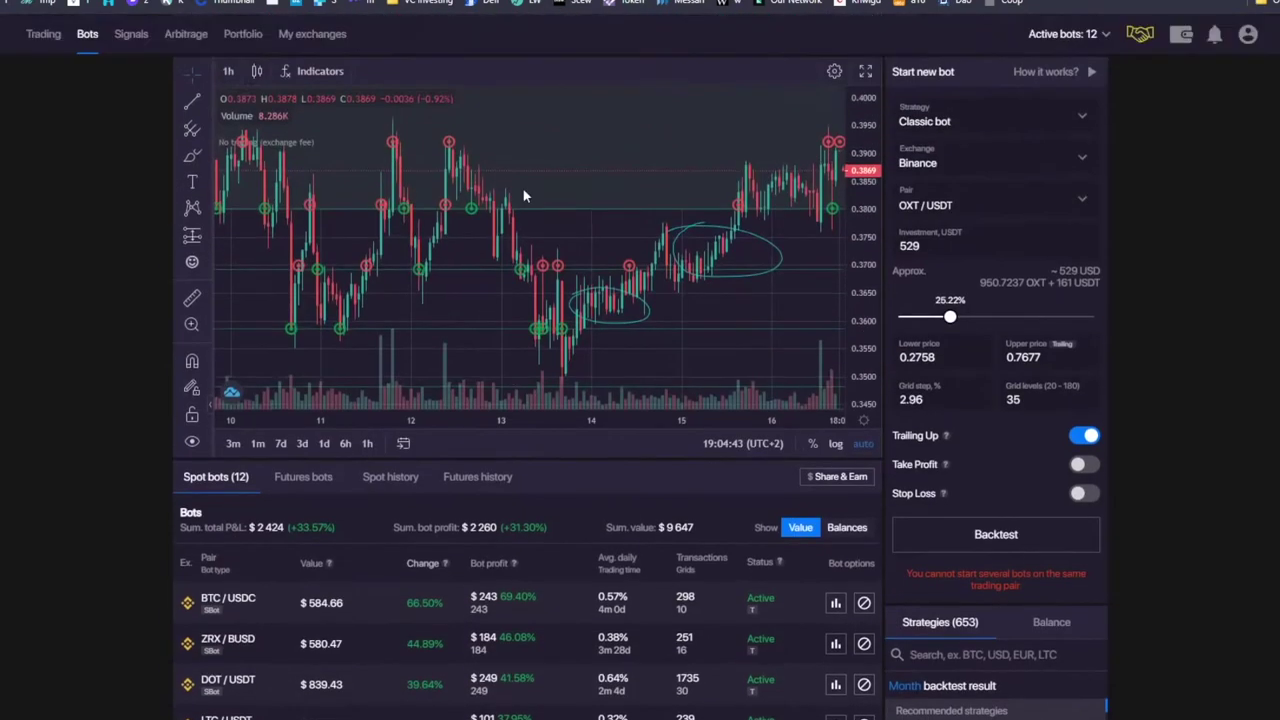
# Step: Examine the running OXT/USDT bot's full grid range against the price history, along with its grid step
pyautogui.scroll(-4, 521, 214)
pyautogui.scroll(-3, 522, 218)
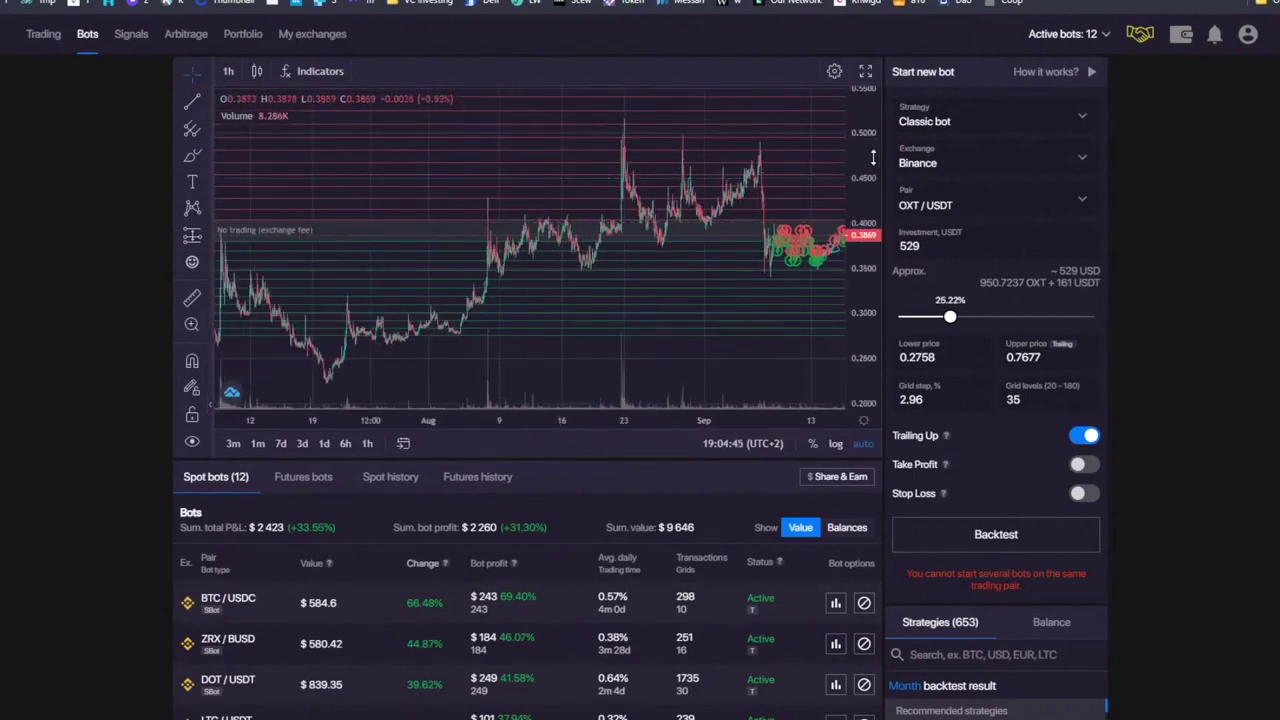
pyautogui.scroll(-4, 671, 171)
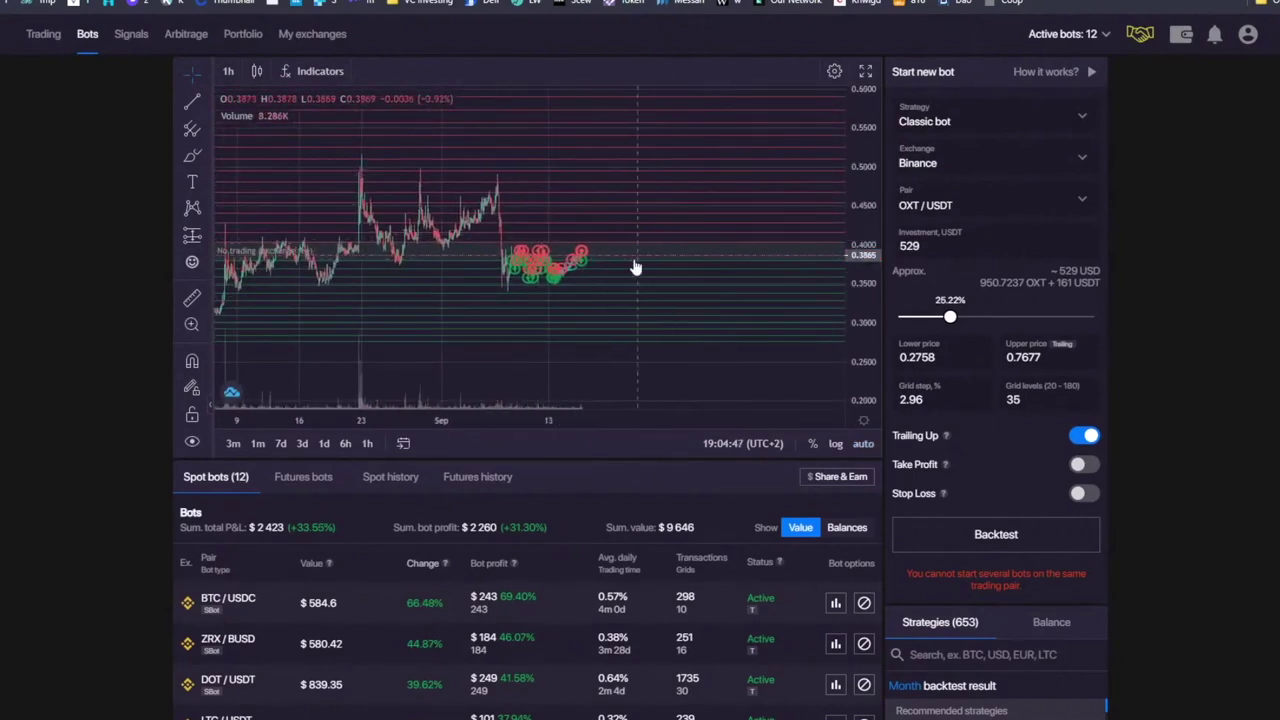
pyautogui.moveTo(874, 149); pyautogui.dragTo(872, 178)
pyautogui.moveTo(697, 152); pyautogui.dragTo(749, 200)
pyautogui.moveTo(866, 188); pyautogui.dragTo(866, 243)
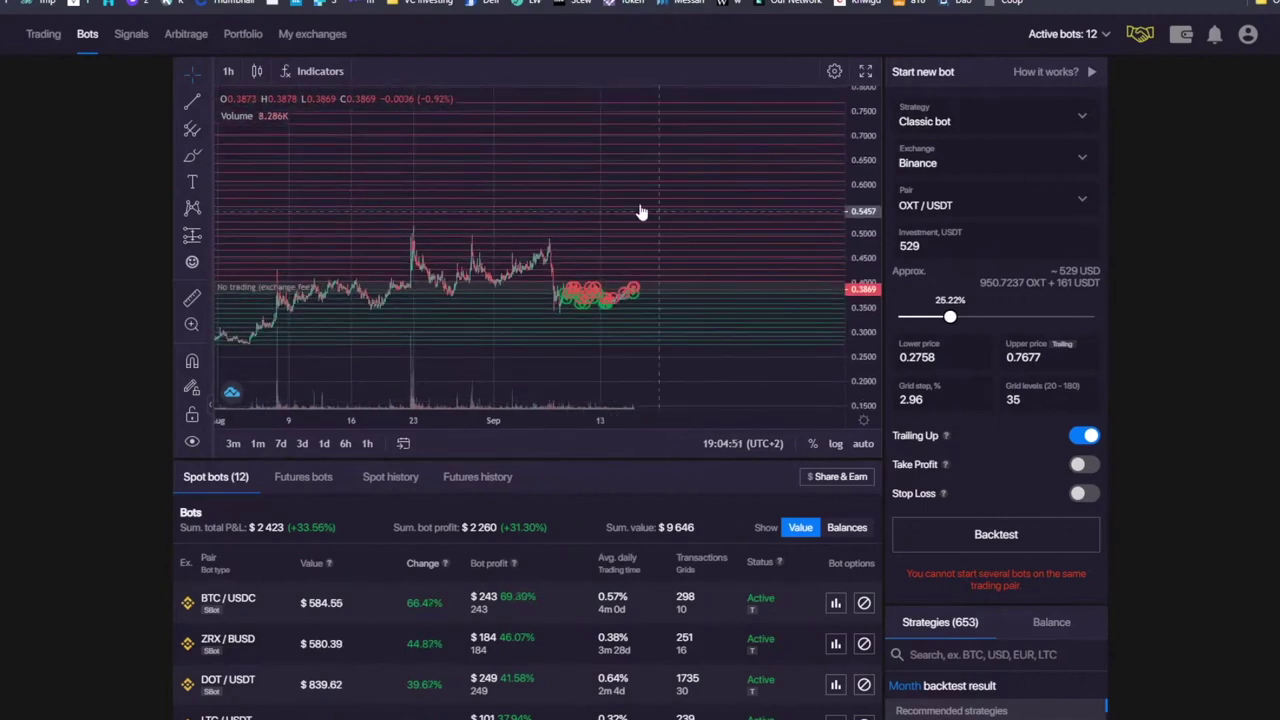
pyautogui.moveTo(848, 143); pyautogui.dragTo(860, 180)
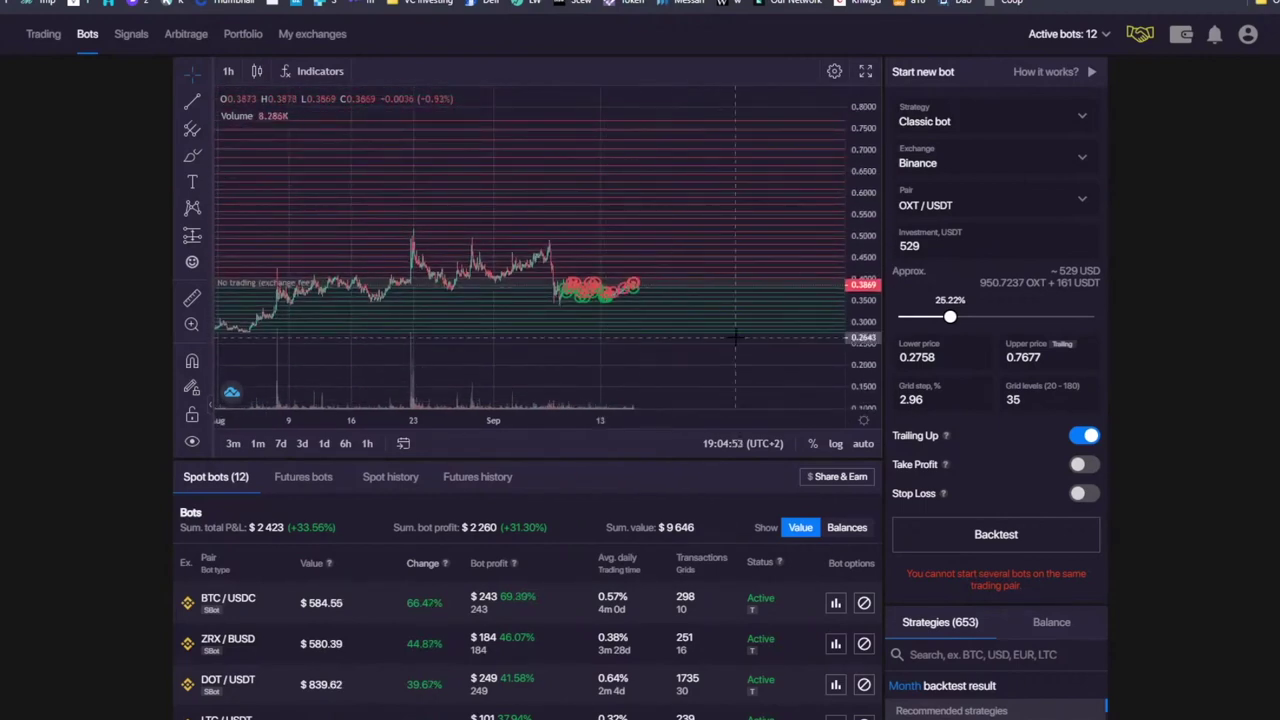
pyautogui.moveTo(868, 376); pyautogui.dragTo(875, 320)
pyautogui.moveTo(936, 399); pyautogui.dragTo(813, 389)
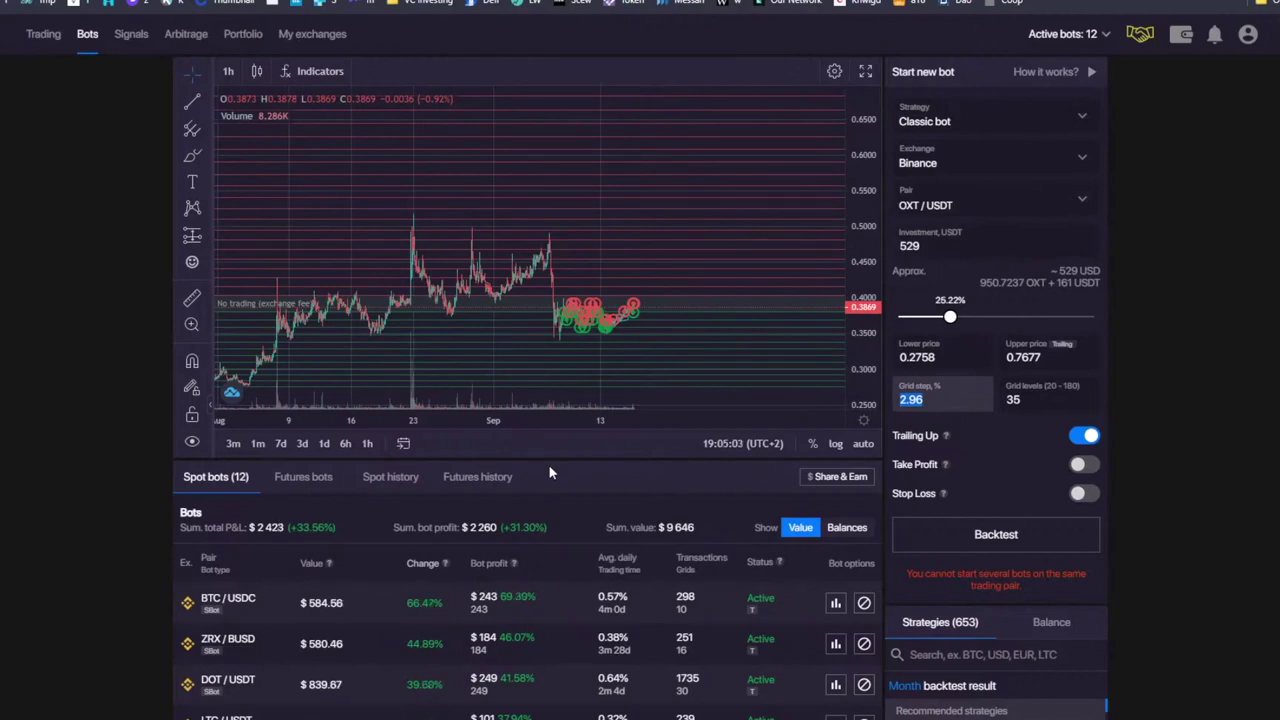
# Step: Switch to the OXT/USDT trading terminal and examine the recent price history and the One cancels other order option
pyautogui.click(46, 40)
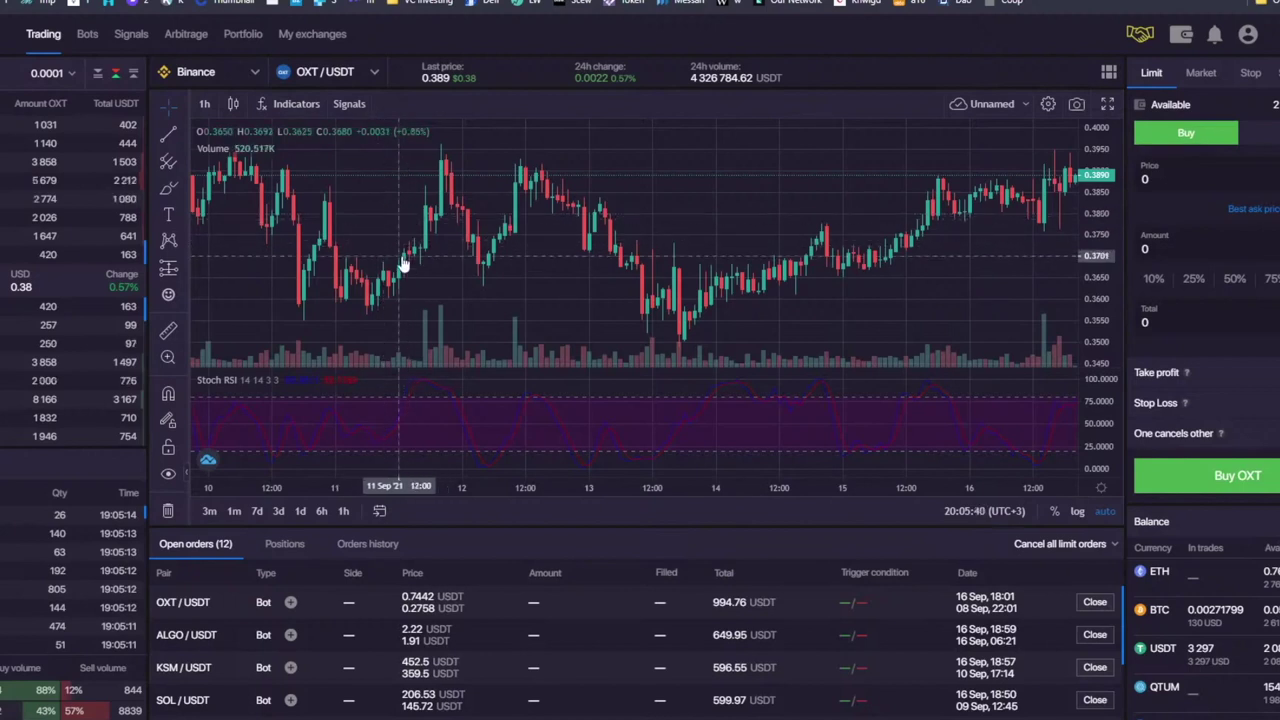
pyautogui.scroll(-5, 401, 258)
pyautogui.moveTo(996, 205); pyautogui.dragTo(860, 192)
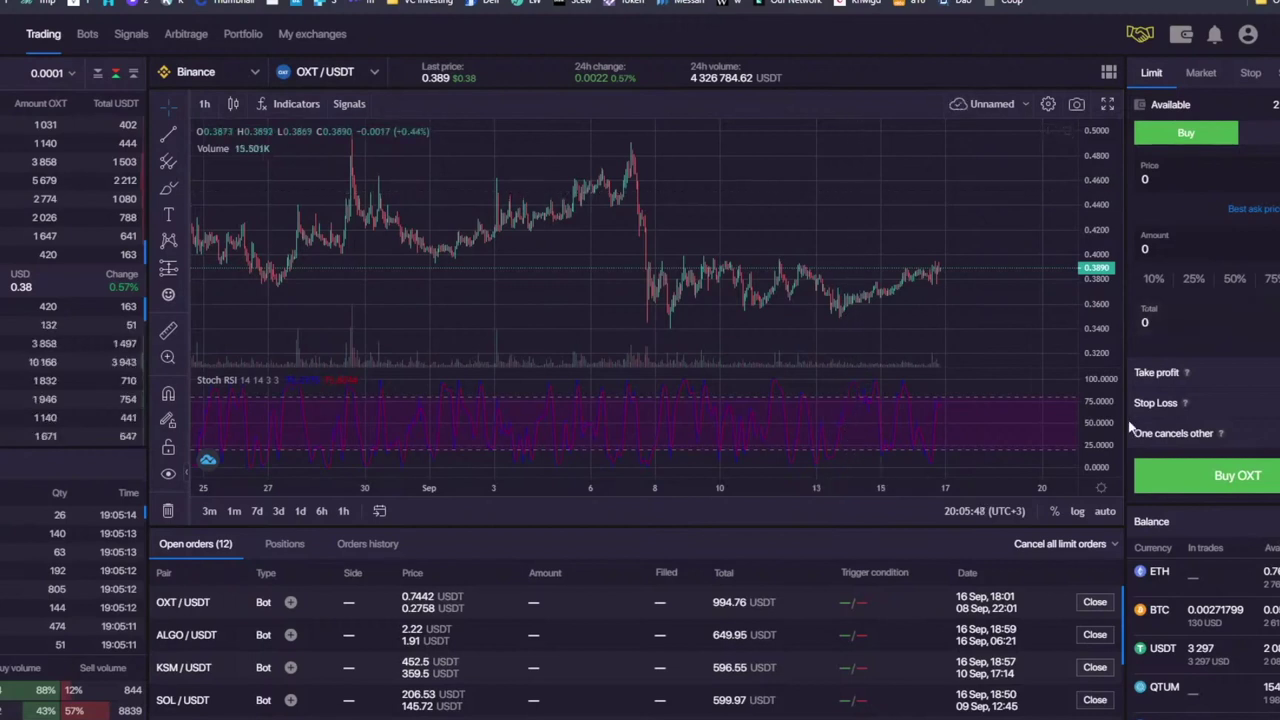
pyautogui.moveTo(1134, 433); pyautogui.dragTo(1254, 446)
pyautogui.moveTo(1138, 433)
pyautogui.mouseDown()
pyautogui.moveTo(1221, 434)
pyautogui.moveTo(1134, 433)
pyautogui.mouseUp()
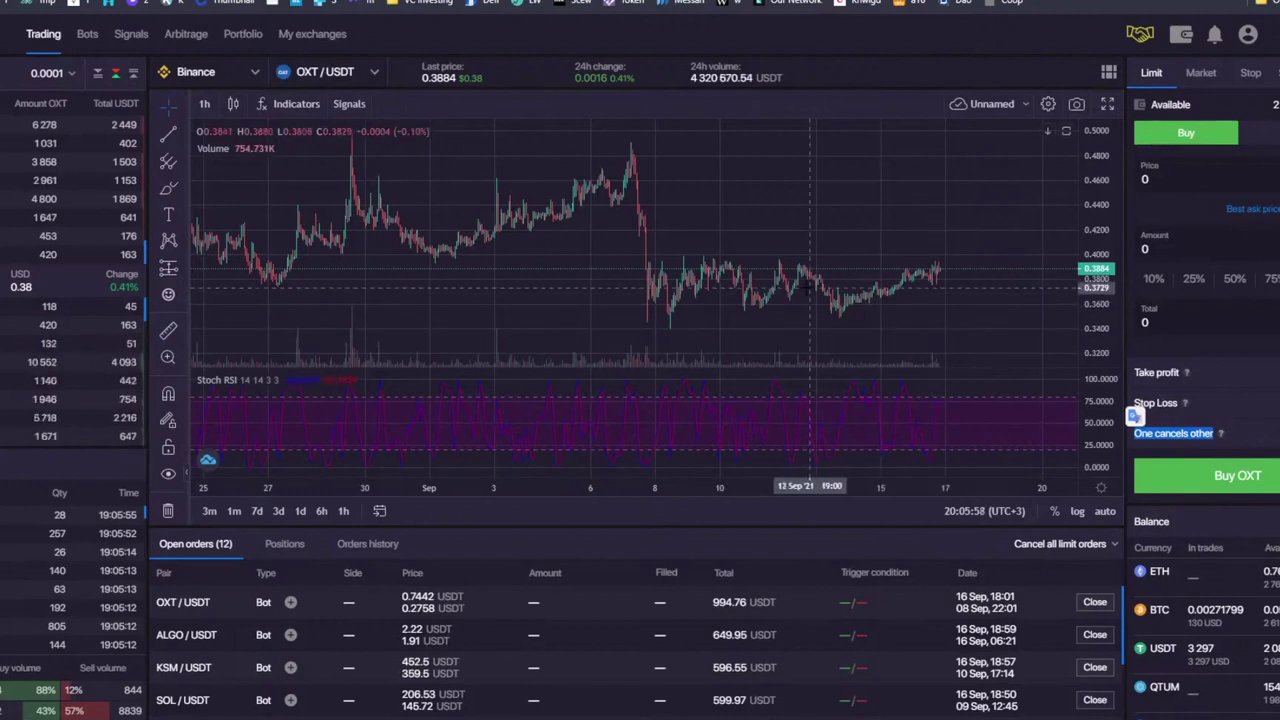
pyautogui.click(1240, 435)
pyautogui.moveTo(1222, 436)
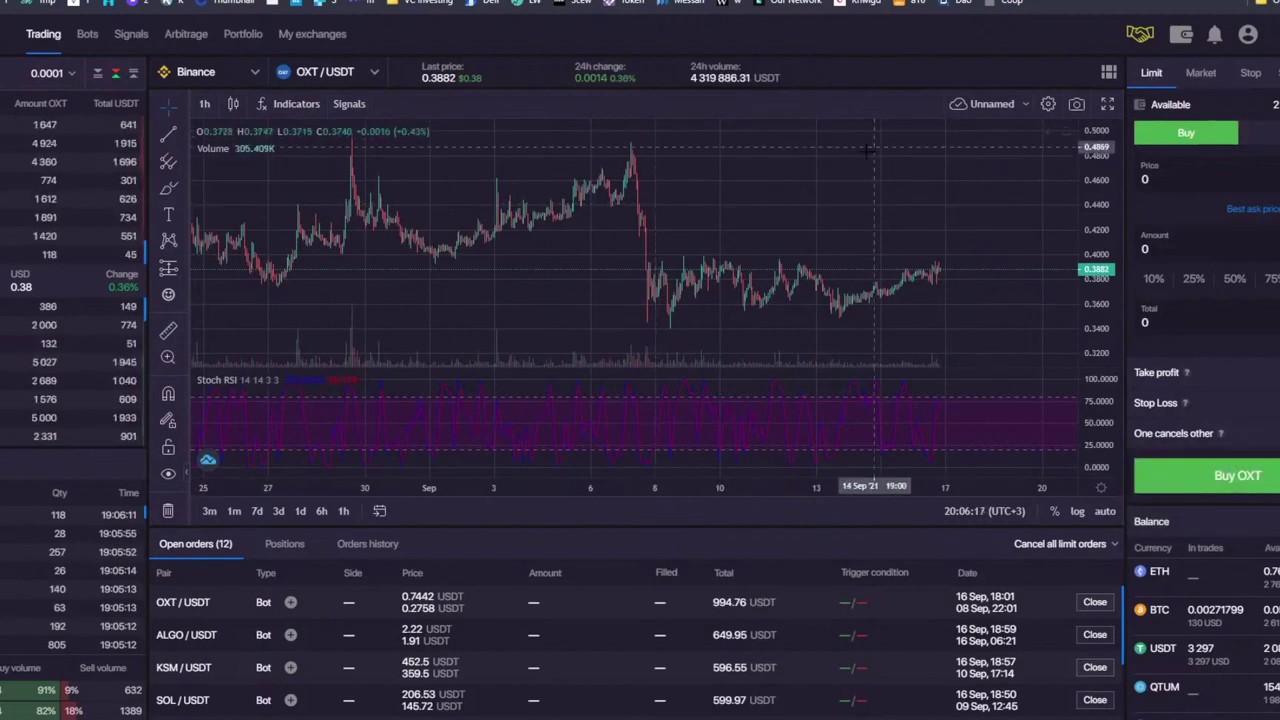
# Step: Set up an OXT/USDT limit buy at 0.37 with 10% of the available balance and expand the One cancels other option
pyautogui.scroll(-2, 777, 179)
pyautogui.moveTo(777, 179); pyautogui.dragTo(759, 177)
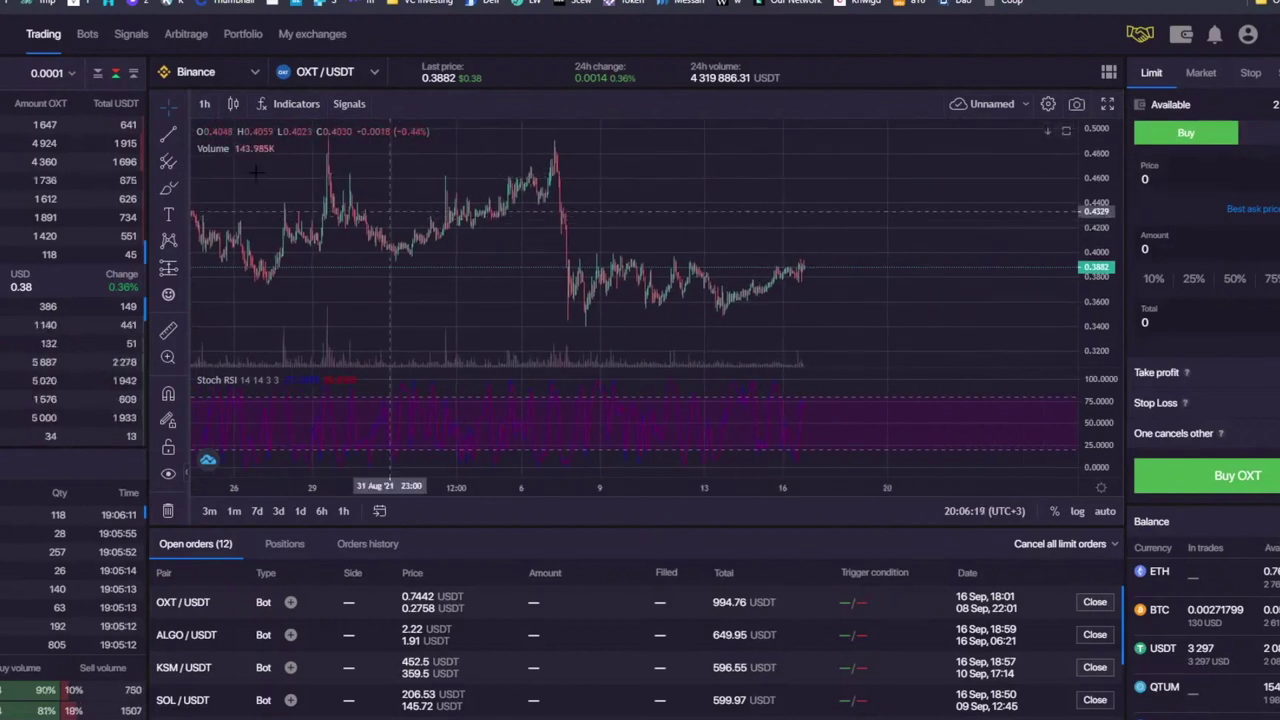
pyautogui.moveTo(1097, 345); pyautogui.dragTo(1097, 275)
pyautogui.moveTo(906, 282); pyautogui.dragTo(900, 196)
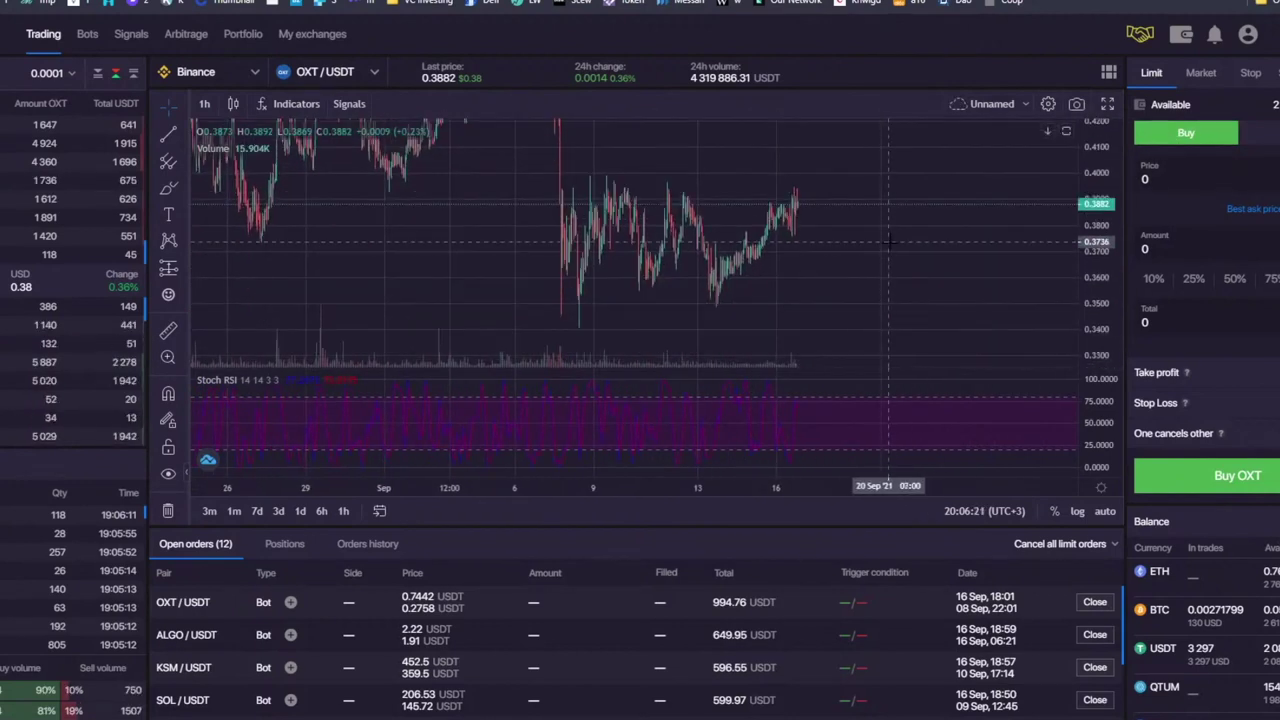
pyautogui.click(1176, 185)
pyautogui.write('0.37')
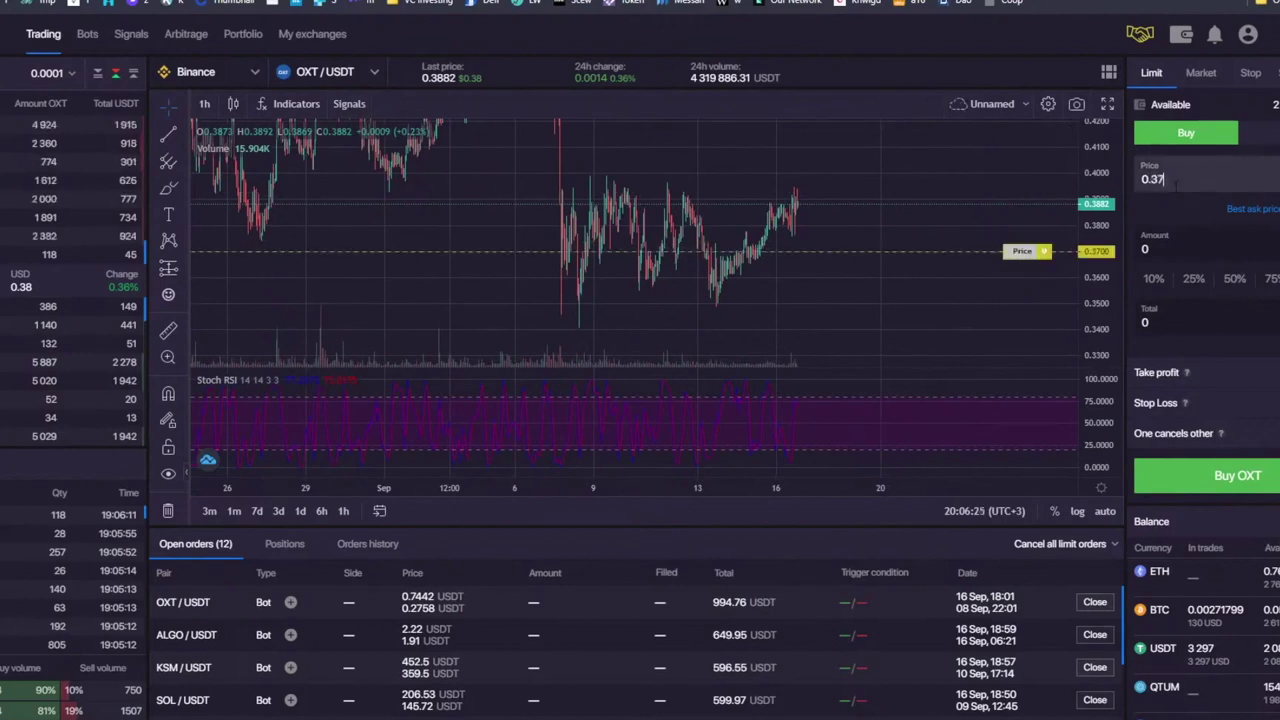
pyautogui.click(1153, 279)
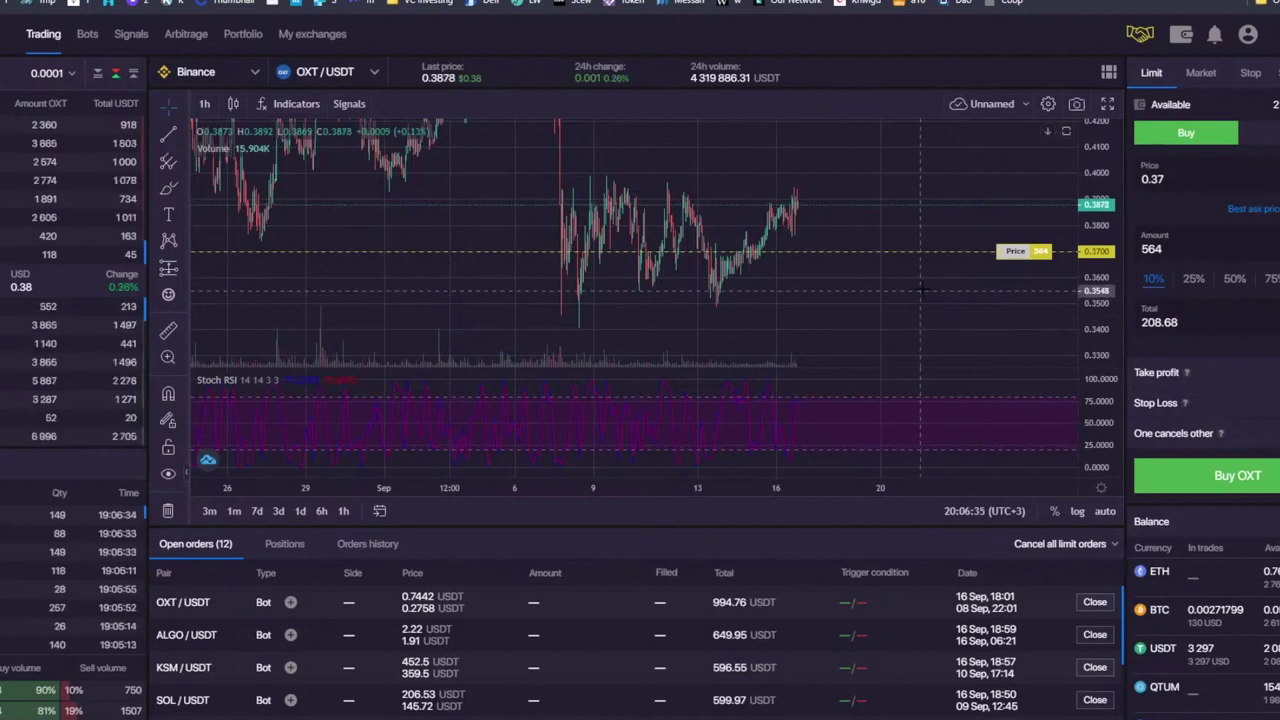
pyautogui.moveTo(991, 298); pyautogui.dragTo(924, 308)
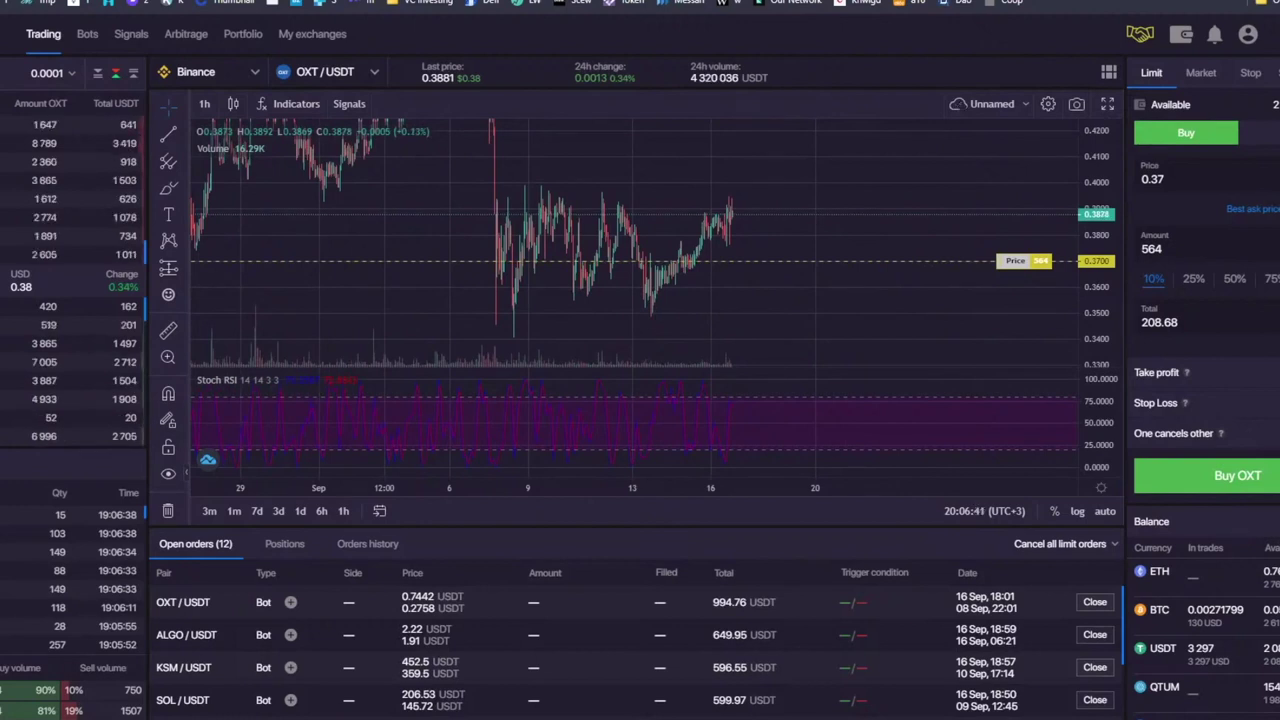
pyautogui.moveTo(1247, 520); pyautogui.dragTo(1279, 520)
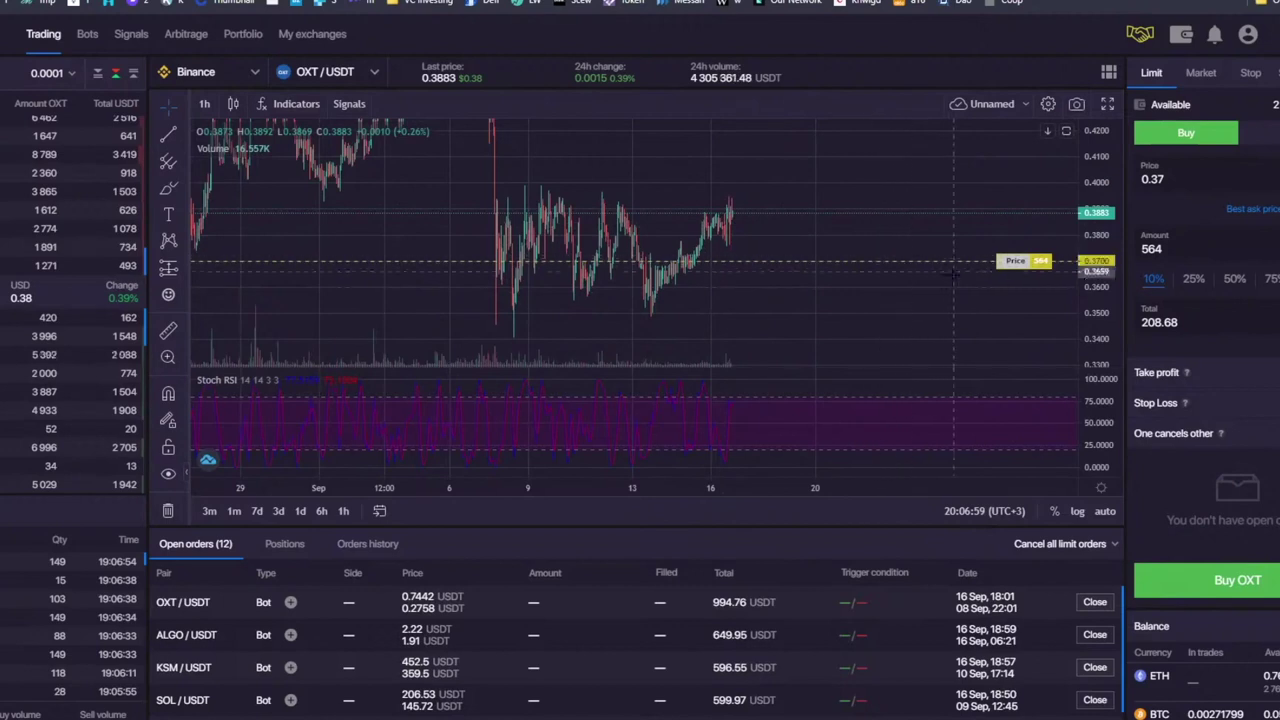
# Step: Sketch a freehand brush path from the latest OXT/USDT candle down to the 0.37 order line
pyautogui.click(168, 188)
pyautogui.moveTo(735, 211)
pyautogui.mouseDown()
pyautogui.moveTo(777, 251)
pyautogui.moveTo(771, 262)
pyautogui.moveTo(805, 260)
pyautogui.mouseUp()
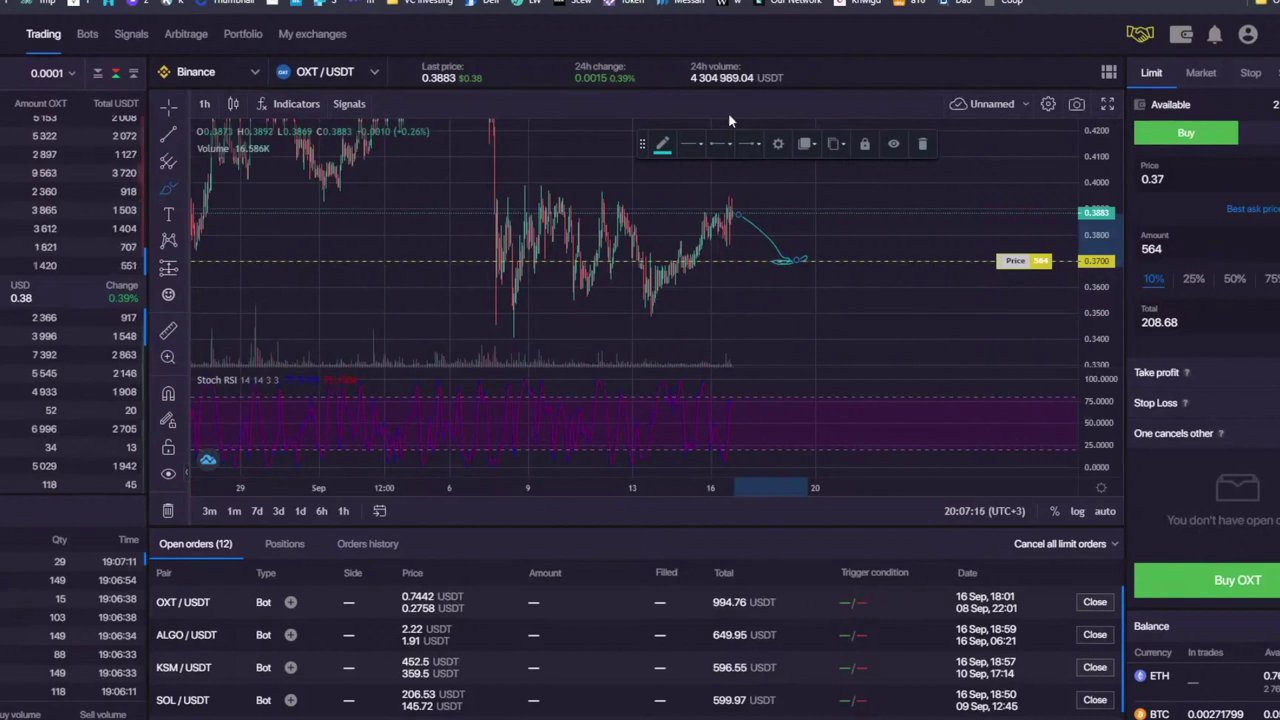
# Step: Switch the terminal to the 1INCH/USDT pair and delete the stray brush stroke from its chart
pyautogui.click(324, 76)
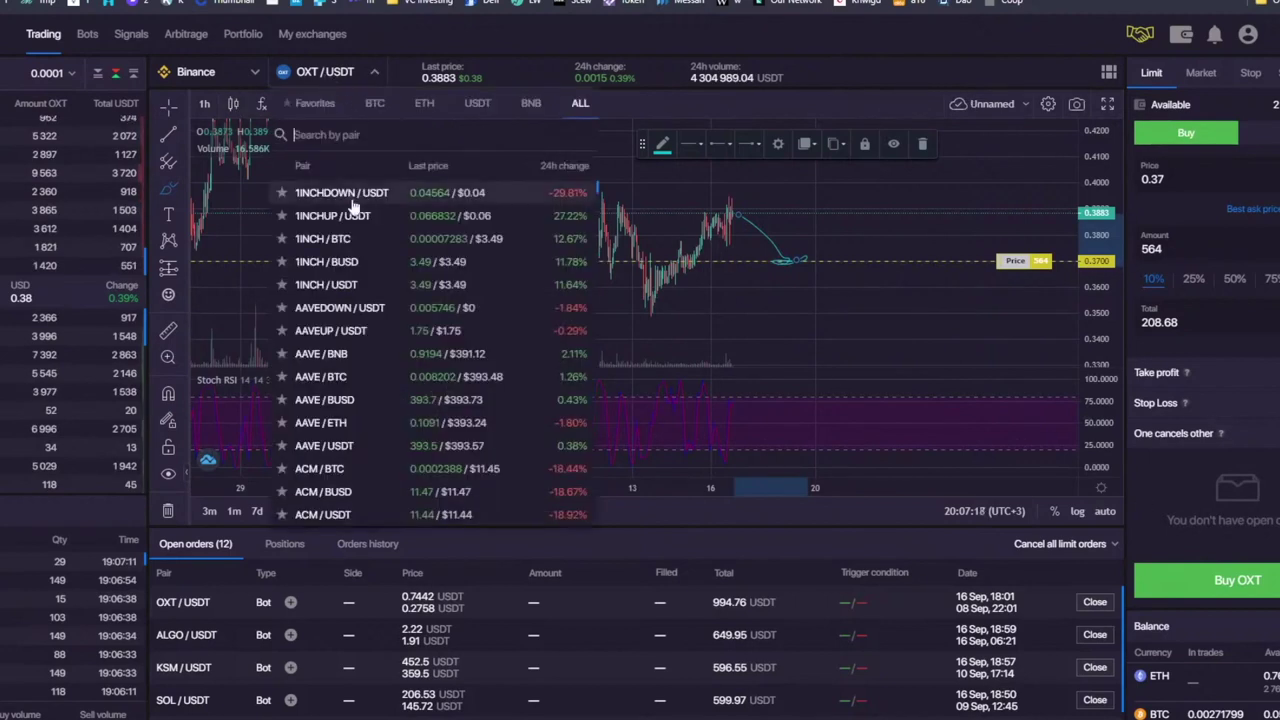
pyautogui.click(363, 286)
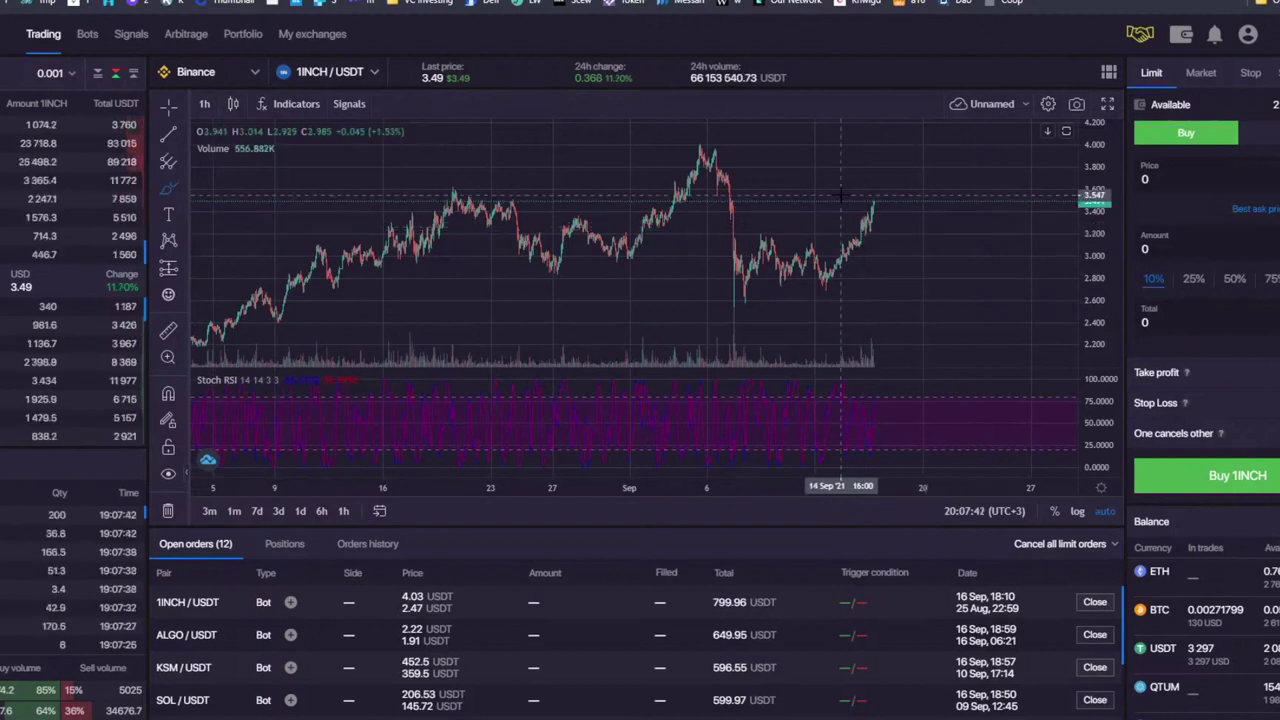
pyautogui.moveTo(852, 229); pyautogui.dragTo(919, 236)
pyautogui.click(915, 144)
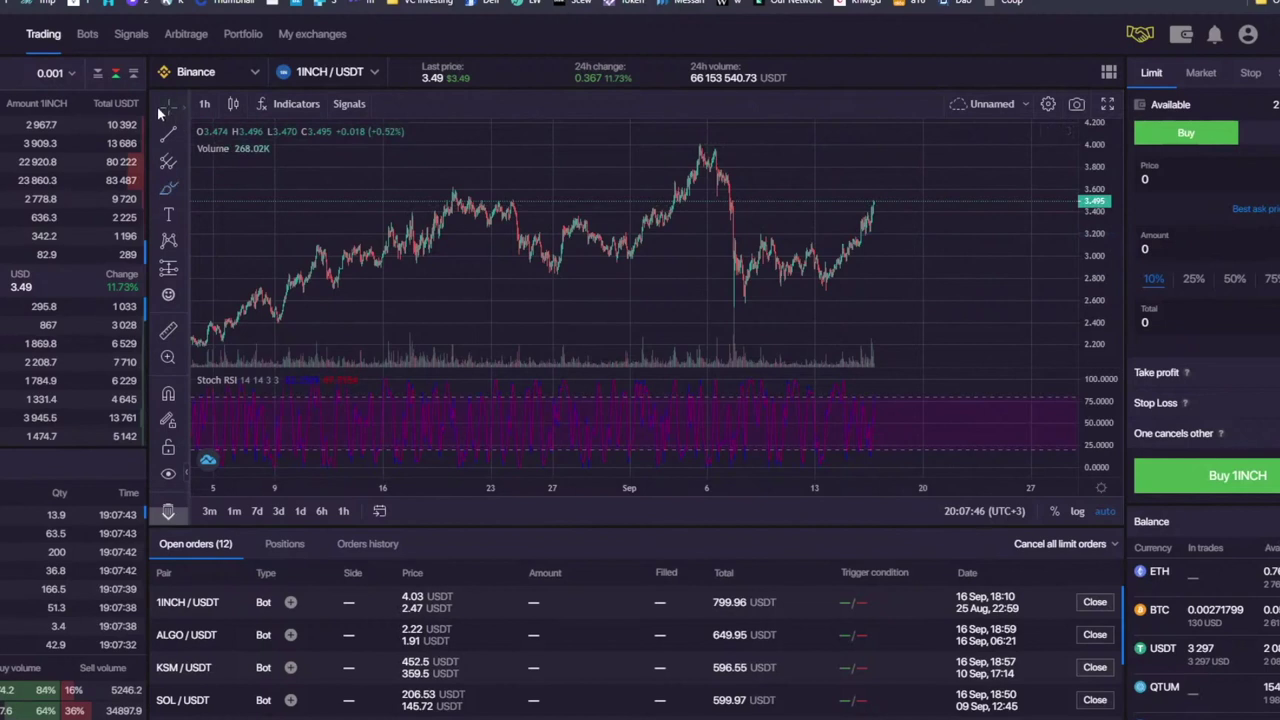
# Step: Set up a 1INCH/USDT limit buy at a price of 3.2 with a total of 10 USDT and try to submit it
pyautogui.moveTo(871, 169); pyautogui.dragTo(696, 170)
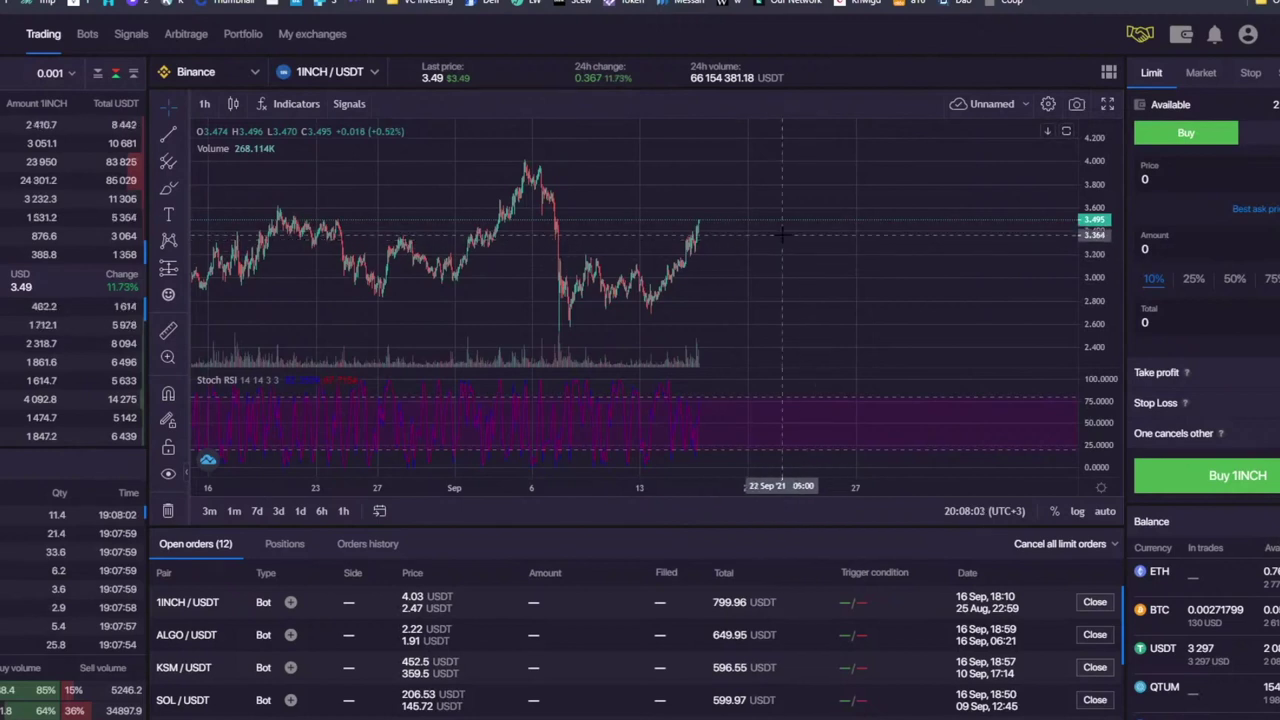
pyautogui.moveTo(1190, 184); pyautogui.dragTo(1114, 176)
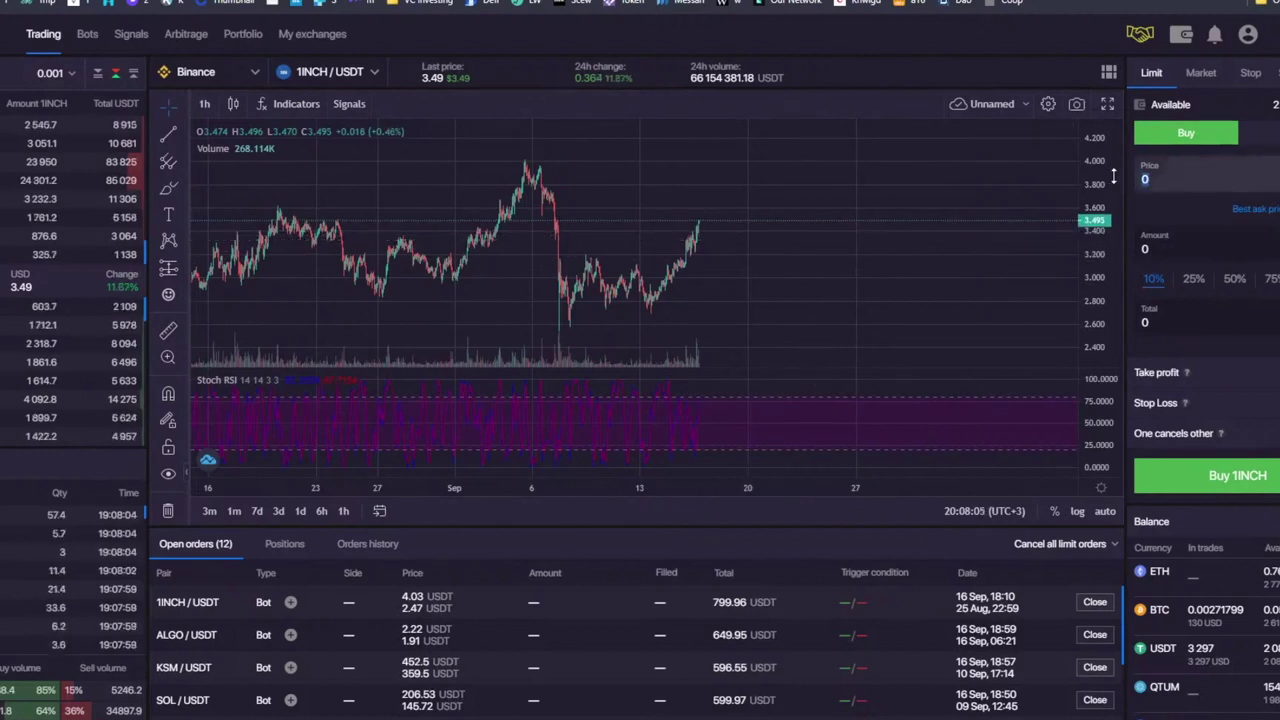
pyautogui.write('3.')
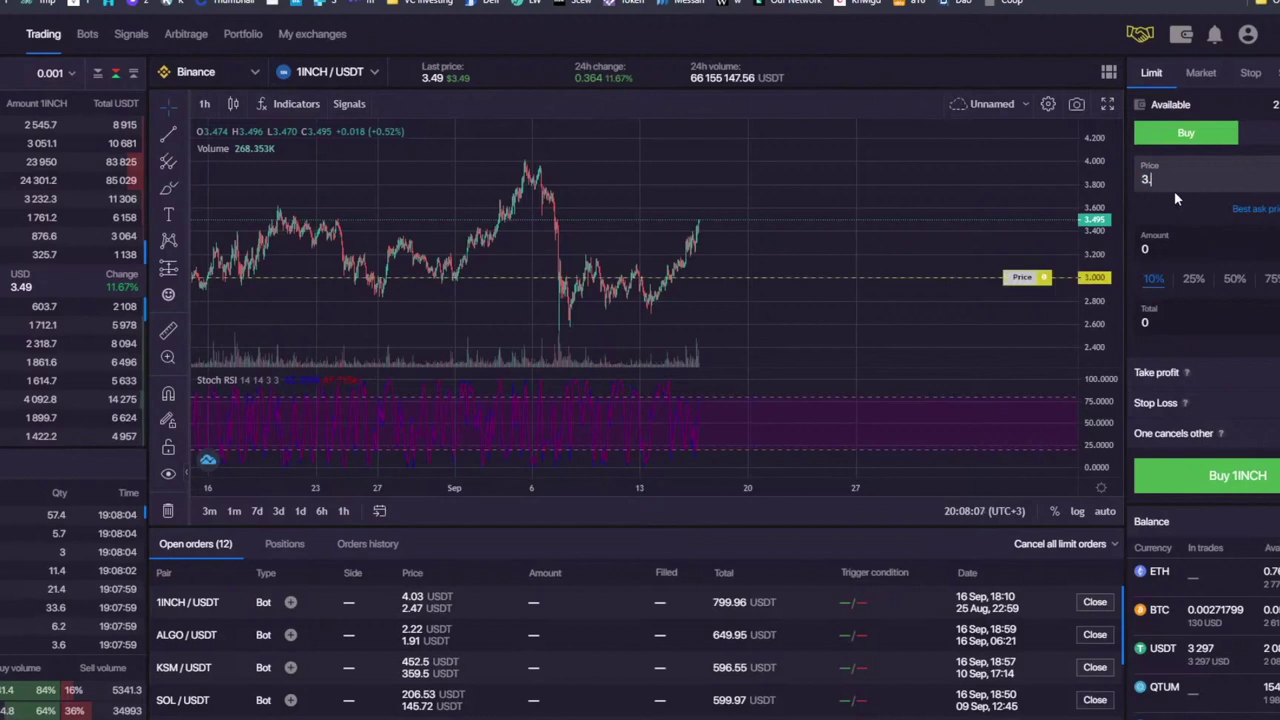
pyautogui.write('2')
pyautogui.click(1180, 249)
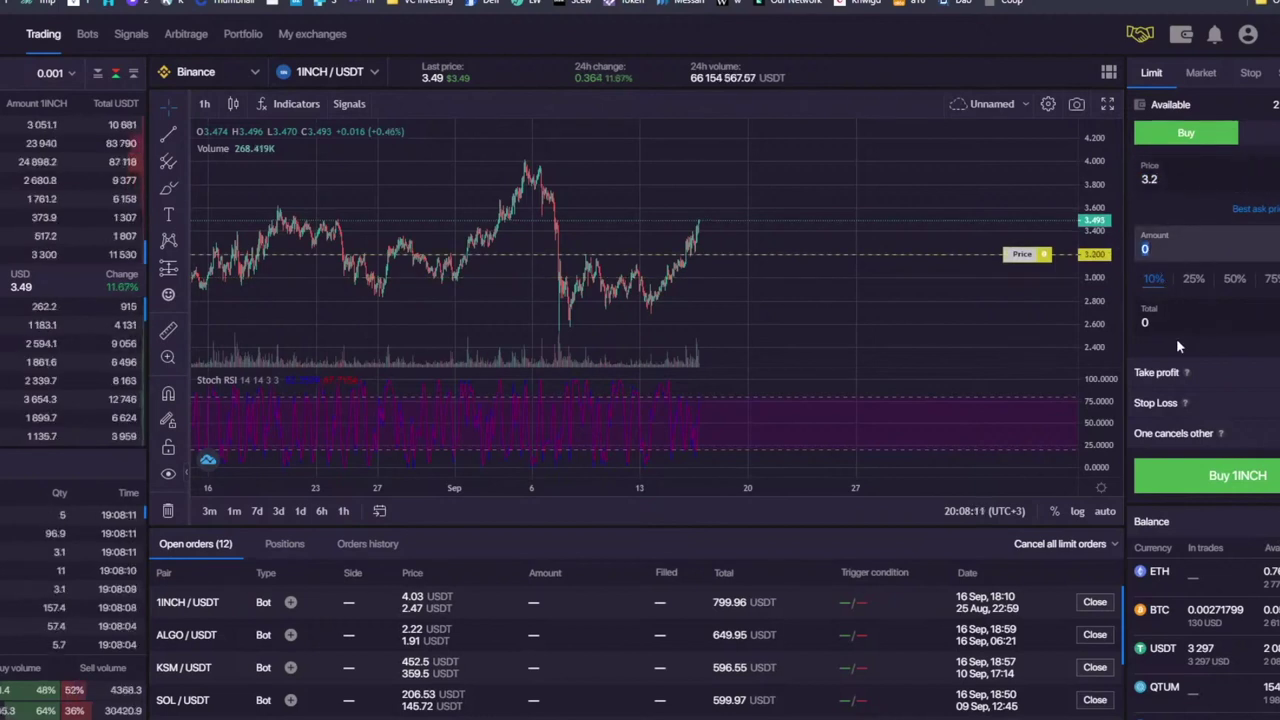
pyautogui.write('3.1')
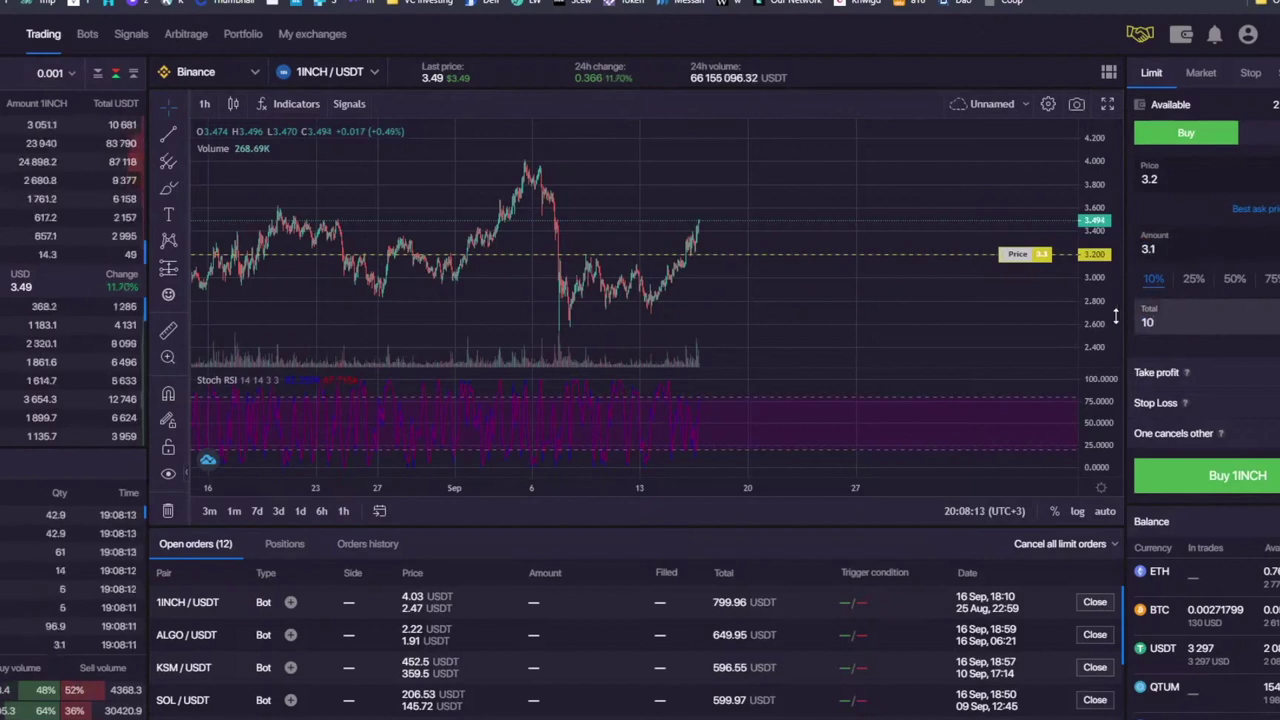
pyautogui.click(1236, 478)
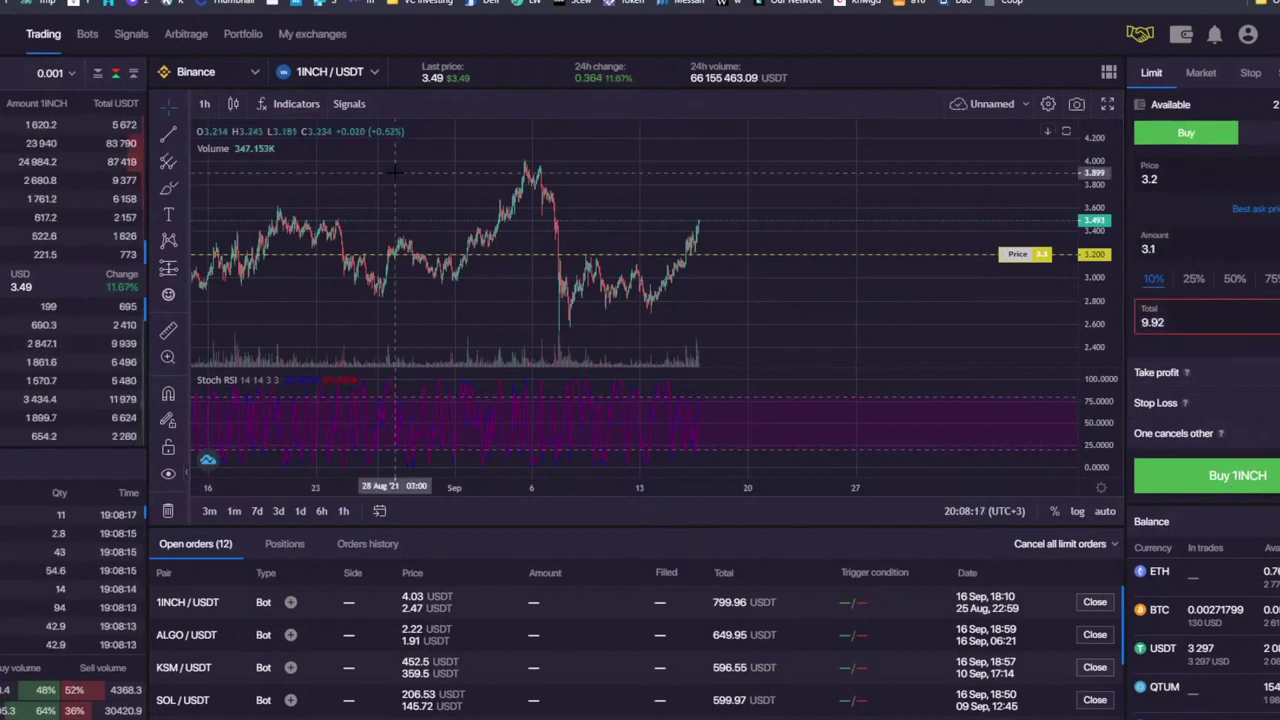
# Step: Raise the 1INCH/USDT limit buy's total to 11 USDT and place the order
pyautogui.moveTo(1167, 322); pyautogui.dragTo(1098, 312)
pyautogui.write('11')
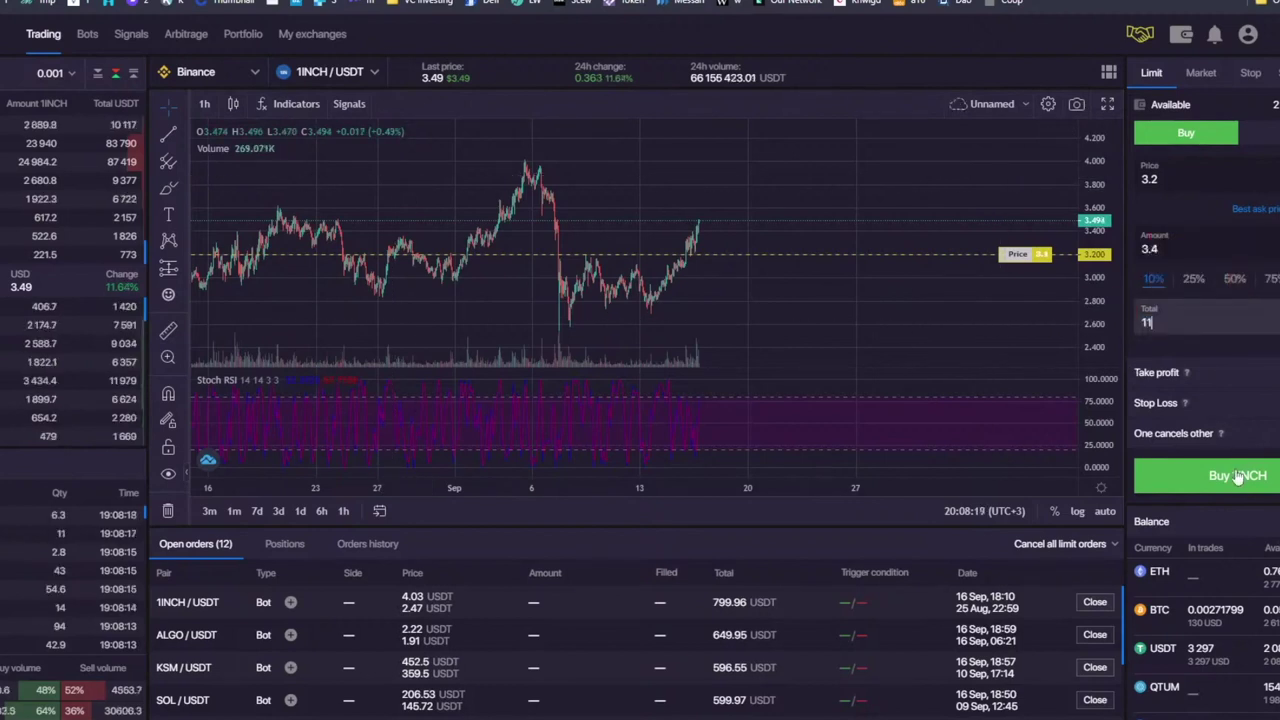
pyautogui.click(1237, 477)
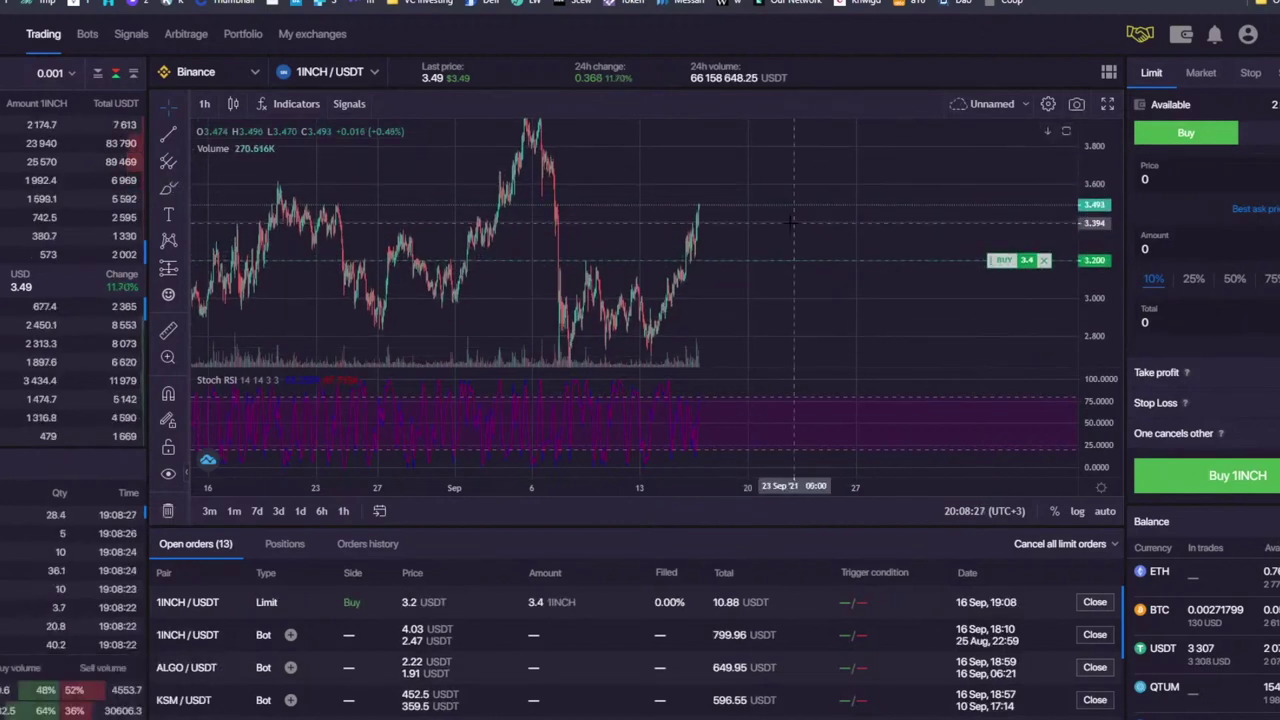
# Step: Search the pair list for "oxt" and switch the trading terminal to the OXT/USDT pair
pyautogui.moveTo(792, 223); pyautogui.dragTo(727, 215)
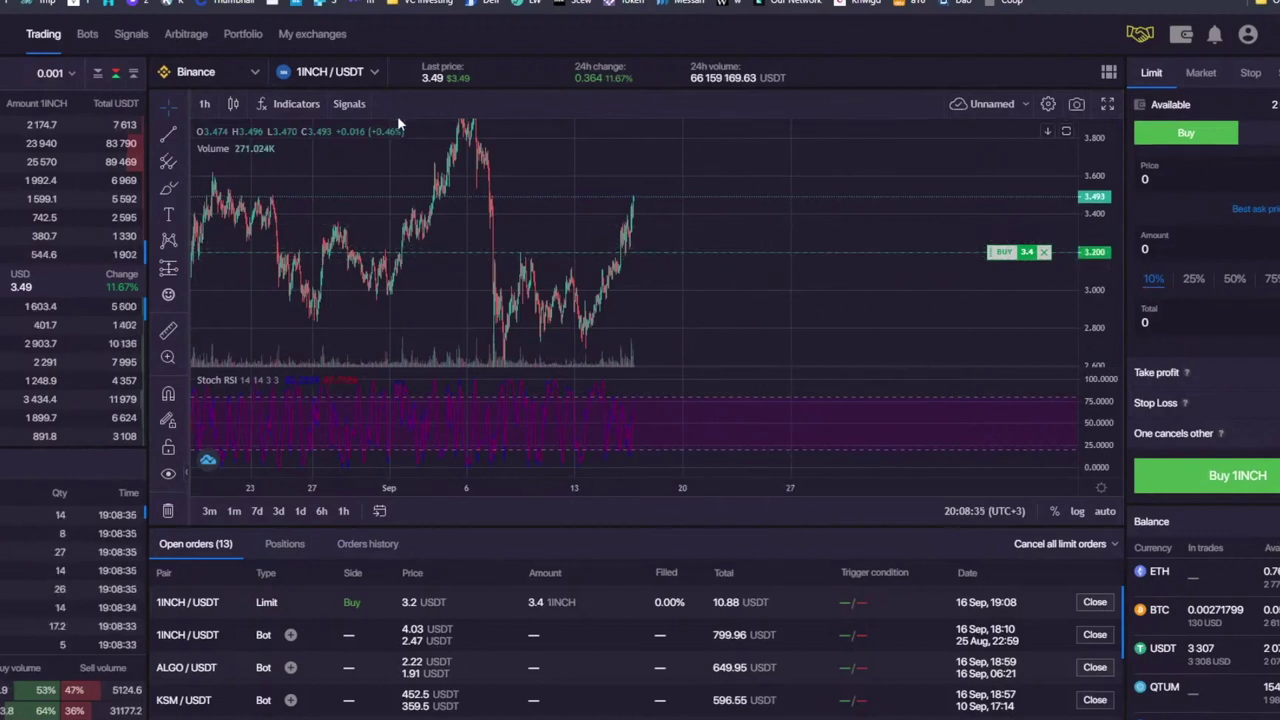
pyautogui.click(373, 75)
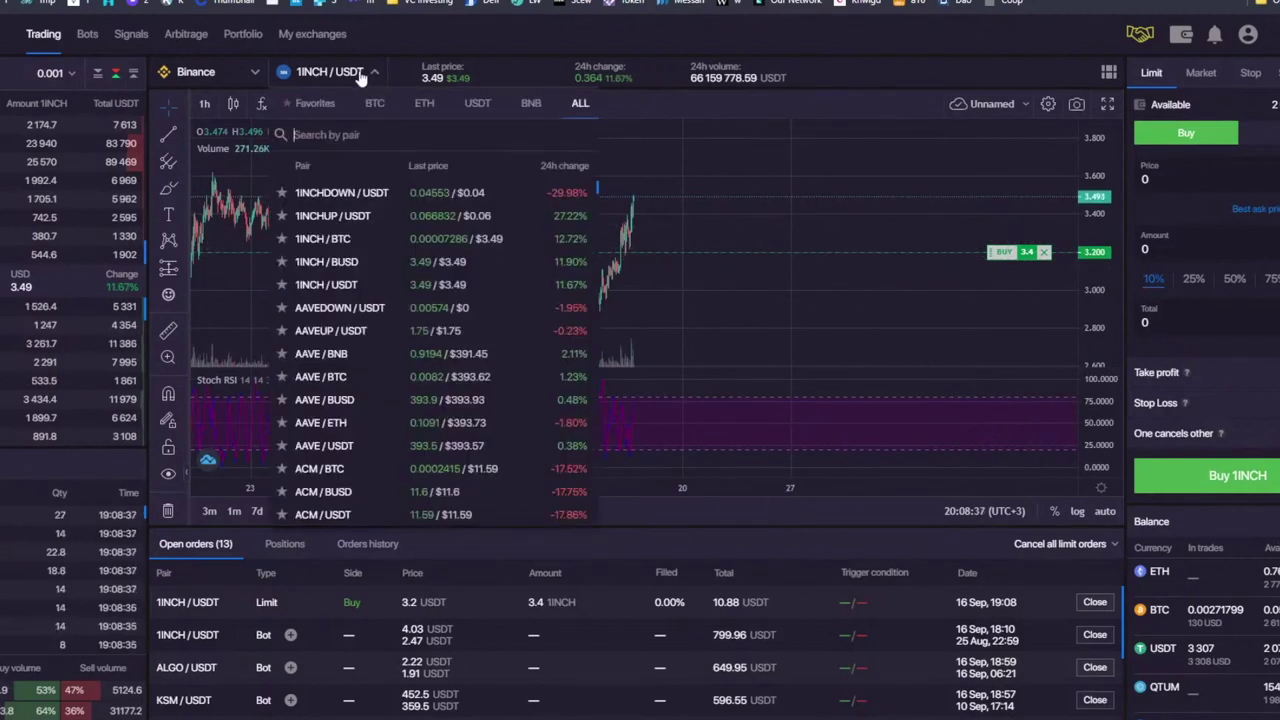
pyautogui.click(362, 76)
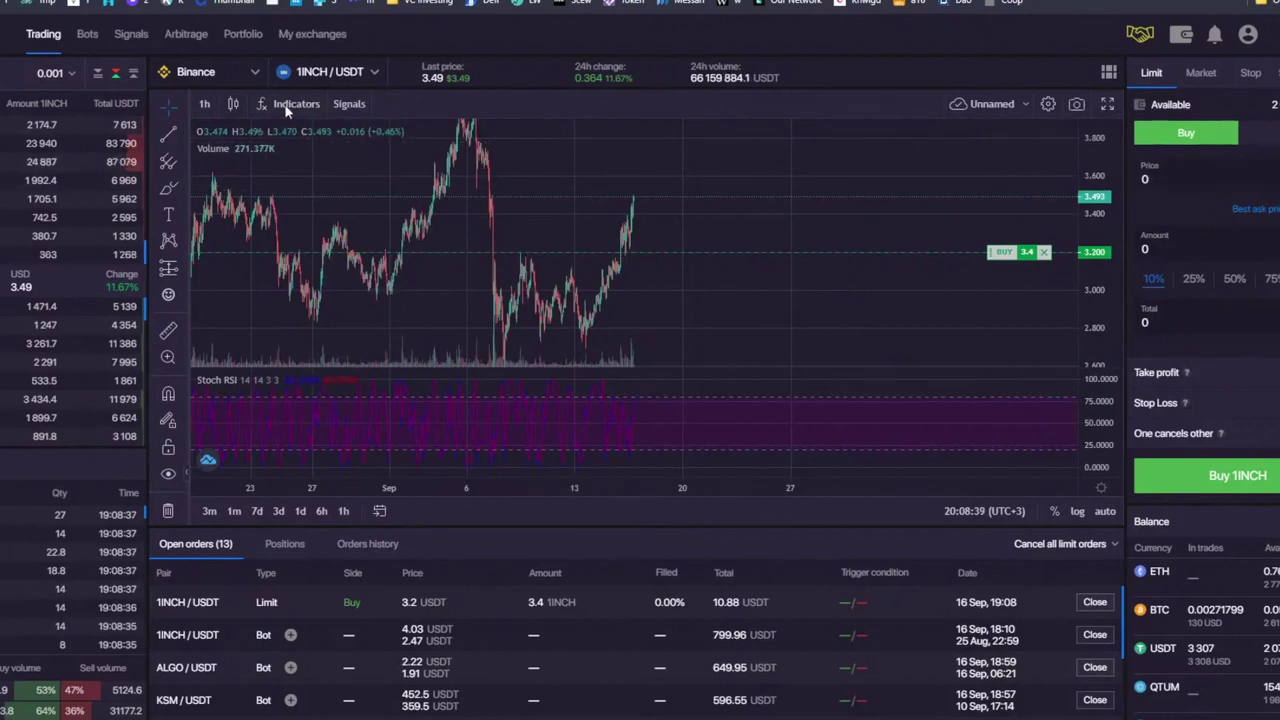
pyautogui.click(368, 75)
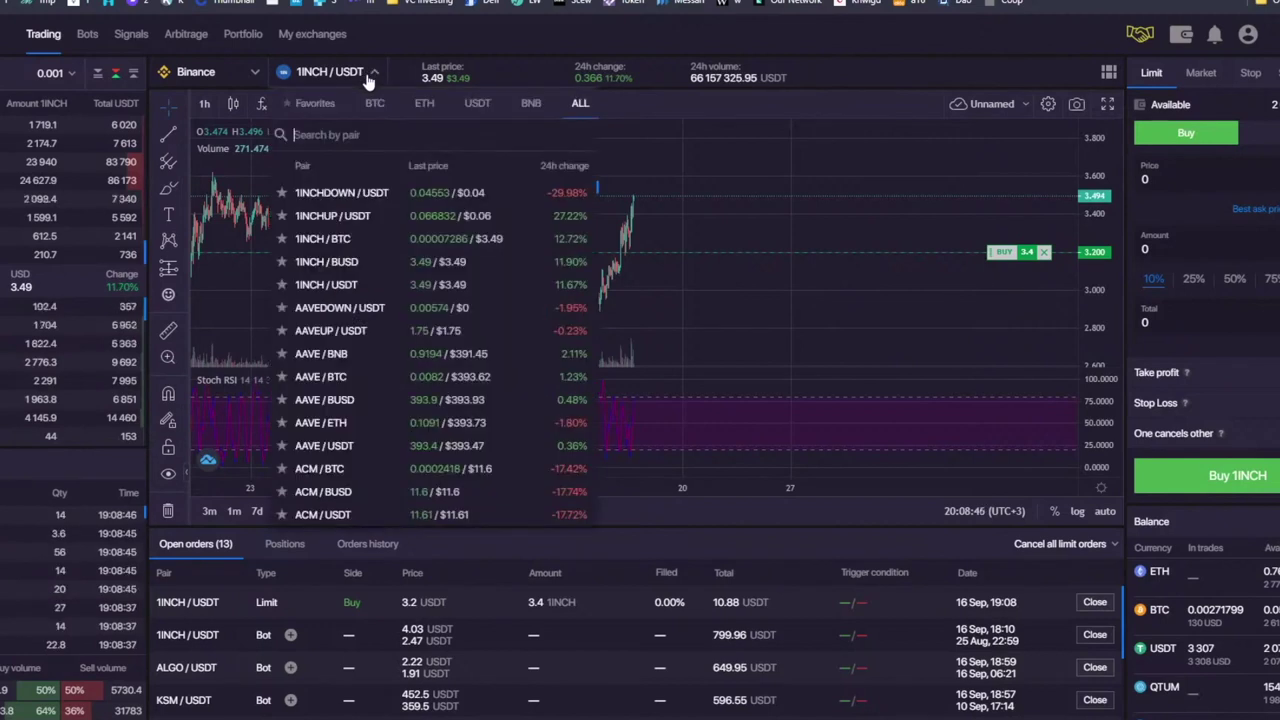
pyautogui.write('oxt')
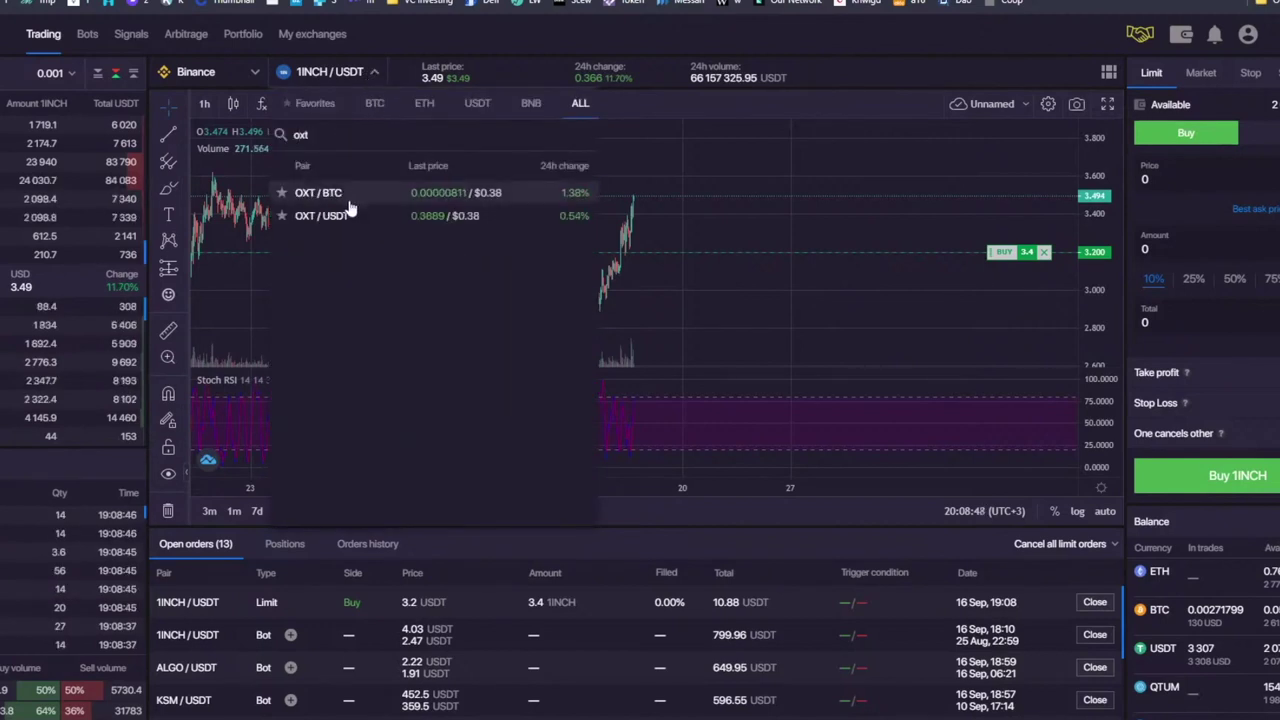
pyautogui.click(350, 215)
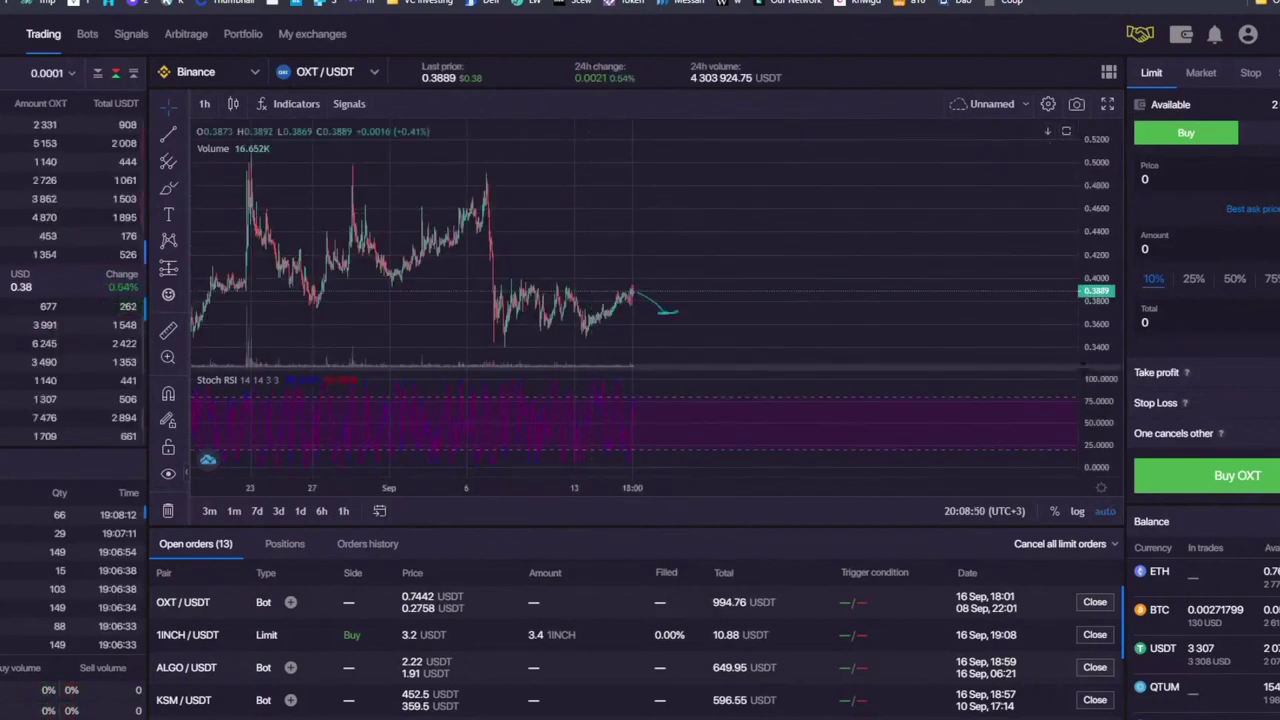
# Step: Set up an OXT/USDT limit buy at 0.37 with a total of 11 USDT and expand the One cancels other option
pyautogui.moveTo(1095, 340); pyautogui.dragTo(1090, 220)
pyautogui.moveTo(868, 350); pyautogui.dragTo(804, 177)
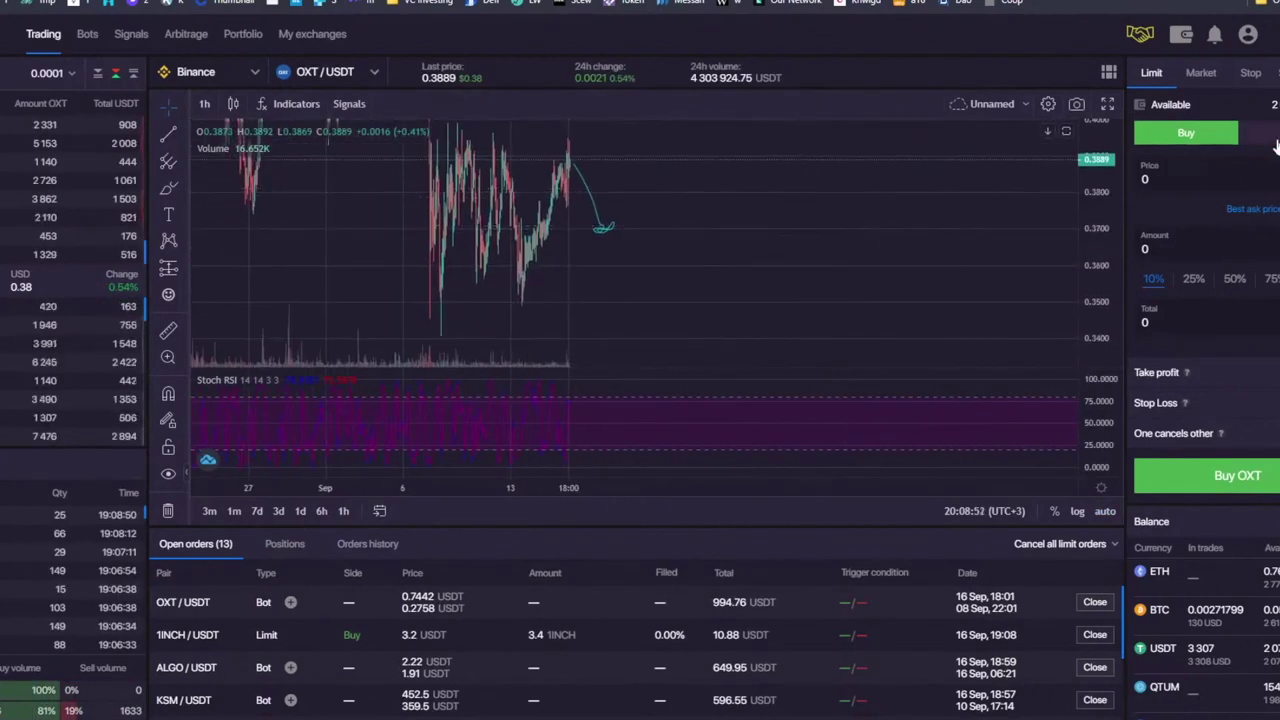
pyautogui.click(1175, 178)
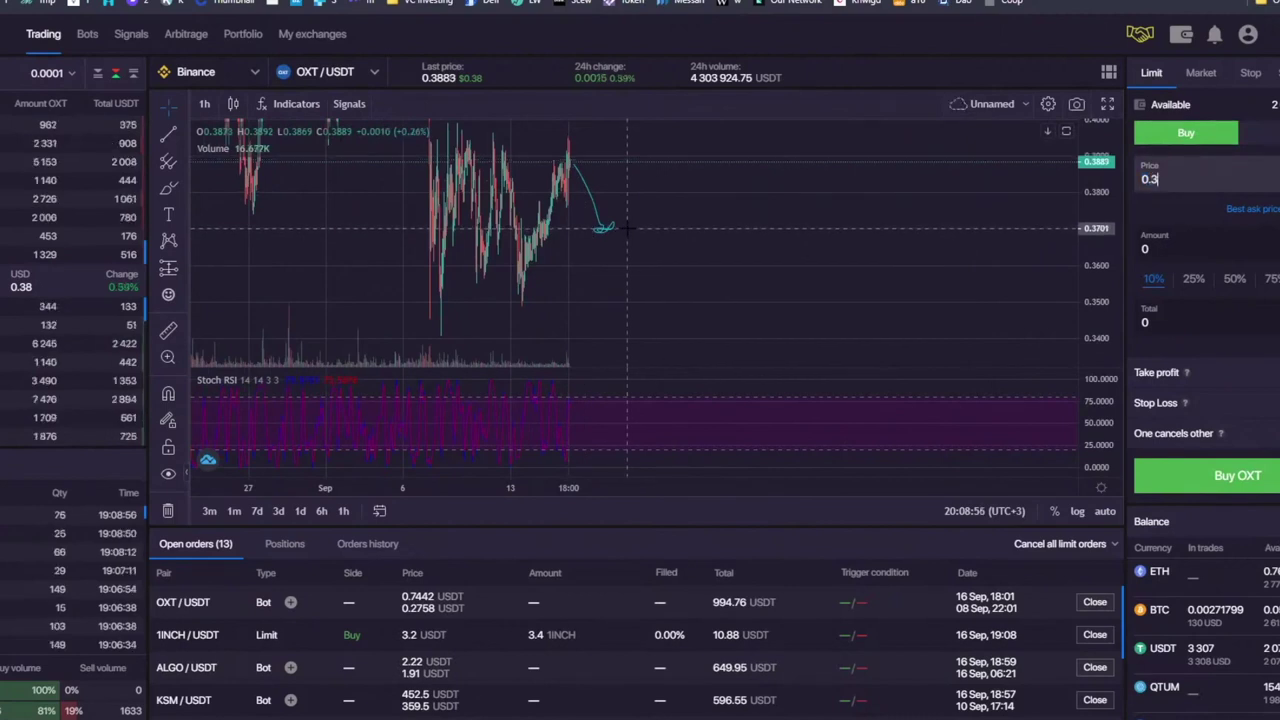
pyautogui.write('.37')
pyautogui.press('Tab')
pyautogui.write('1')
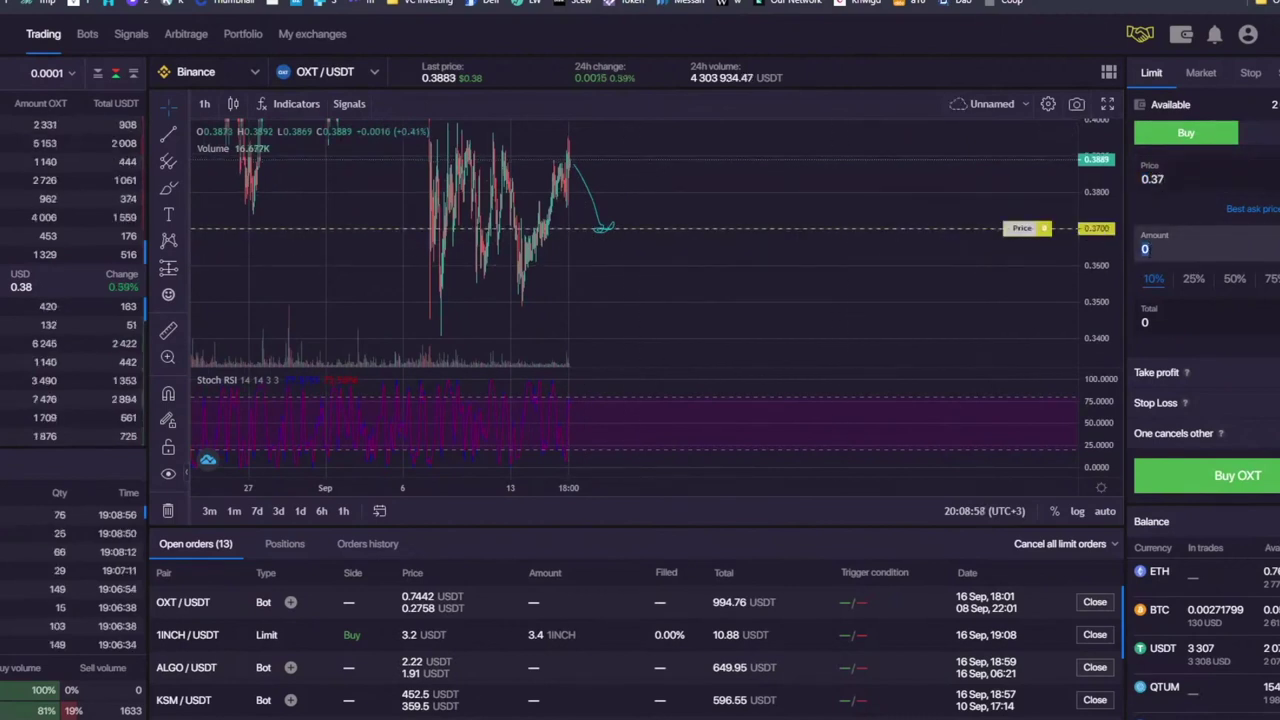
pyautogui.click(1210, 325)
pyautogui.write('11')
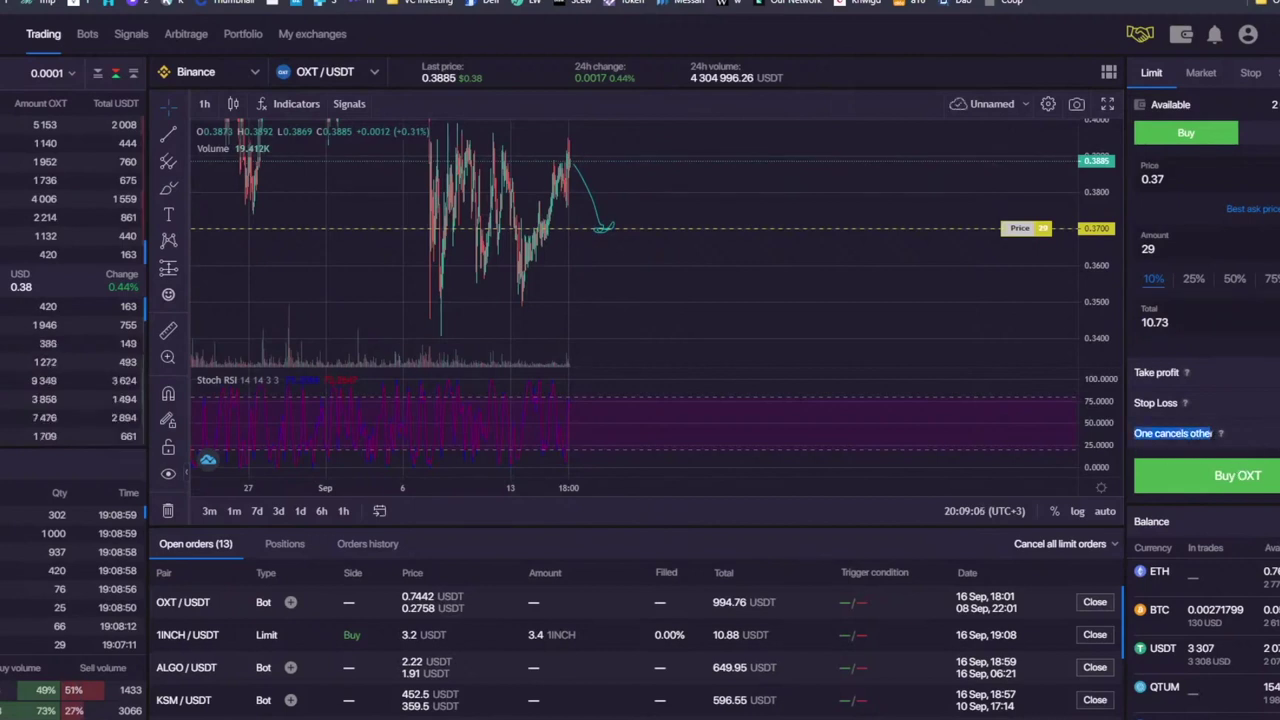
pyautogui.click(1205, 433)
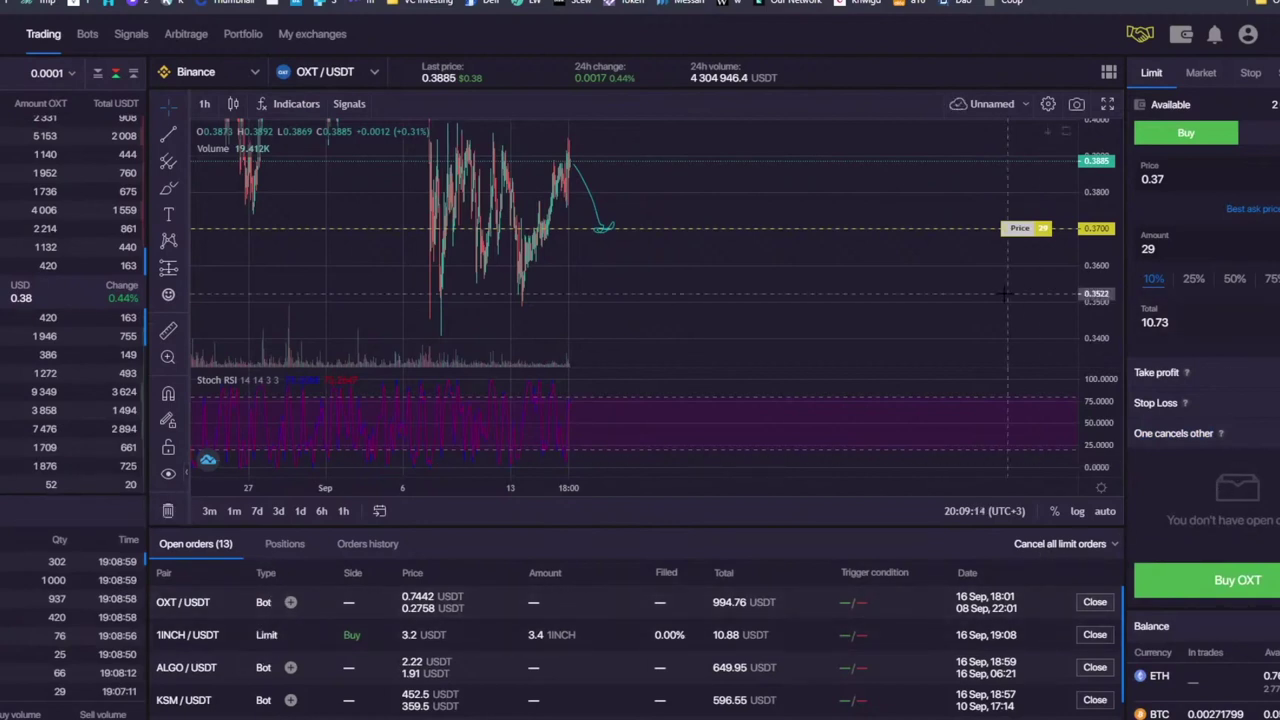
# Step: Change the drafted OXT/USDT buy amount to 32 and reload the trading page
pyautogui.click(1255, 234)
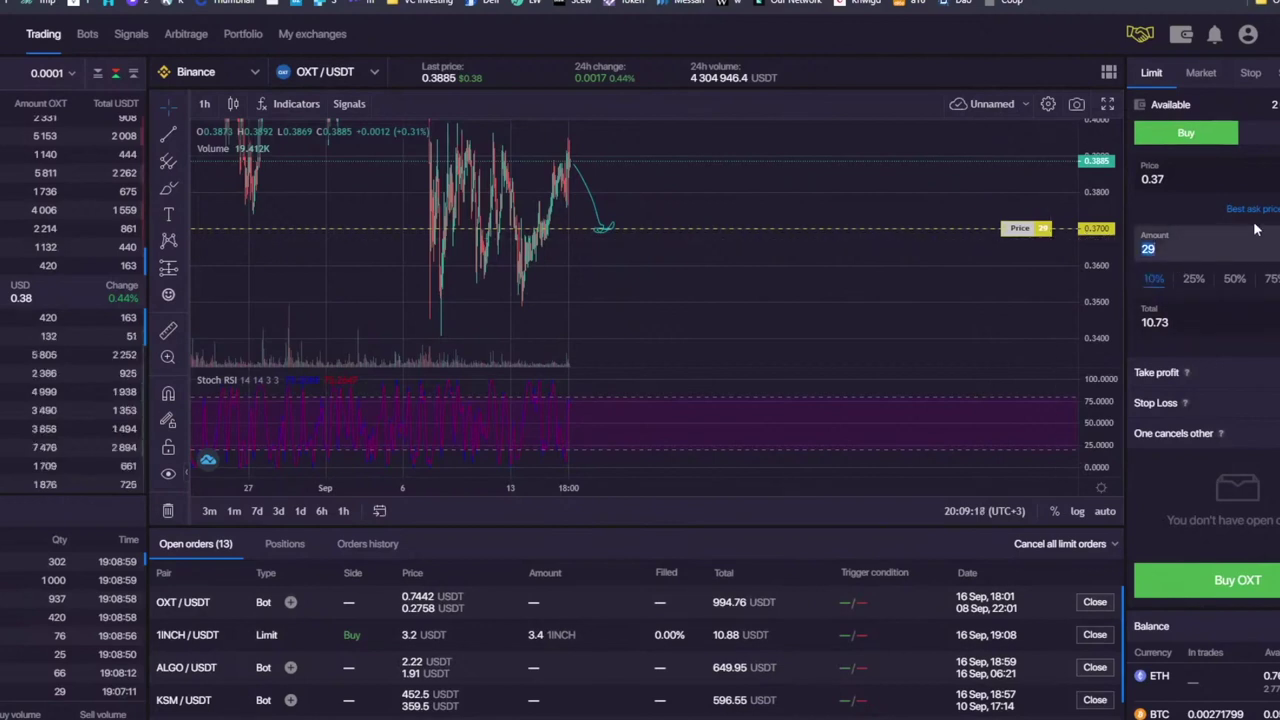
pyautogui.press('BackSpace')
pyautogui.press('BackSpace')
pyautogui.write('32')
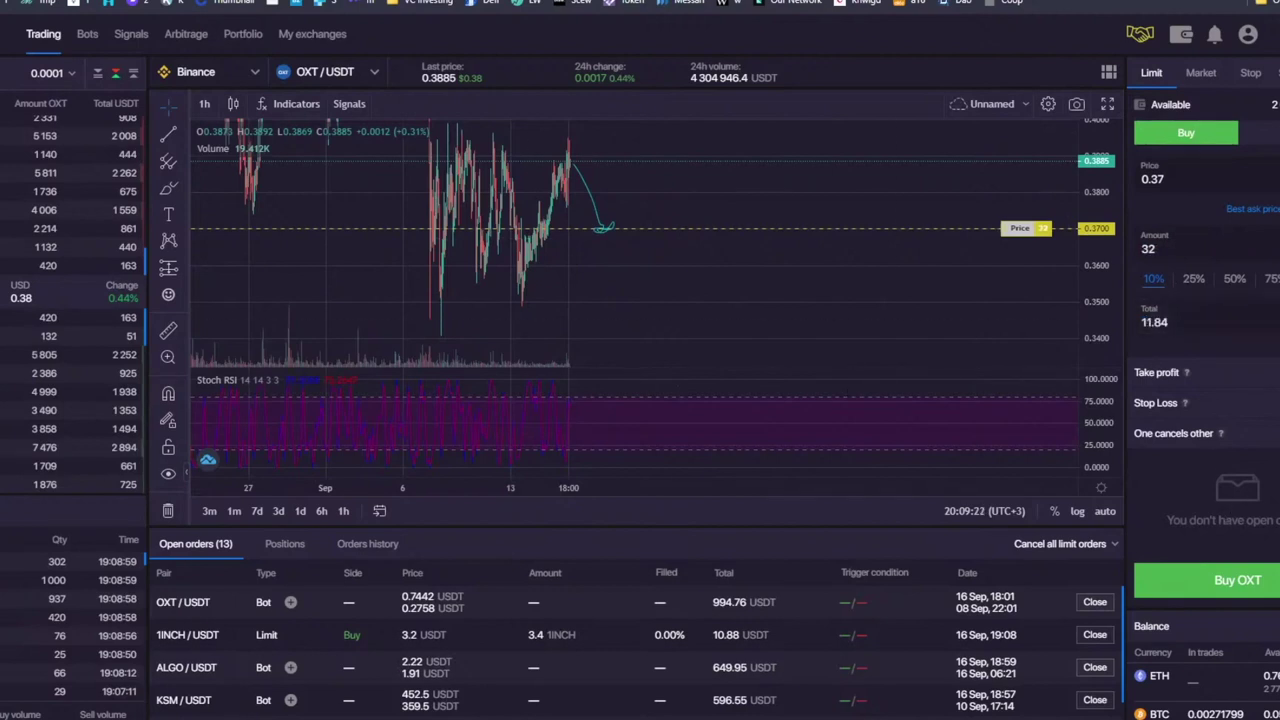
pyautogui.press('F5')
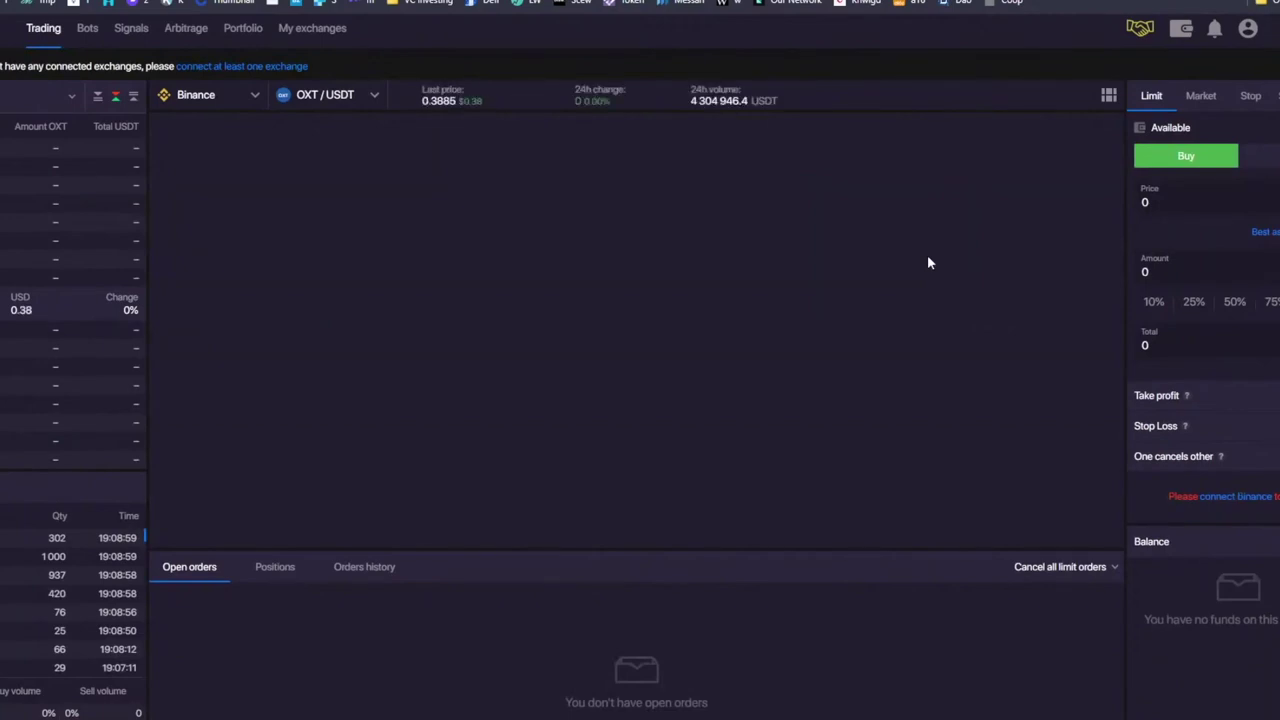
pyautogui.moveTo(1160, 173); pyautogui.dragTo(1114, 174)
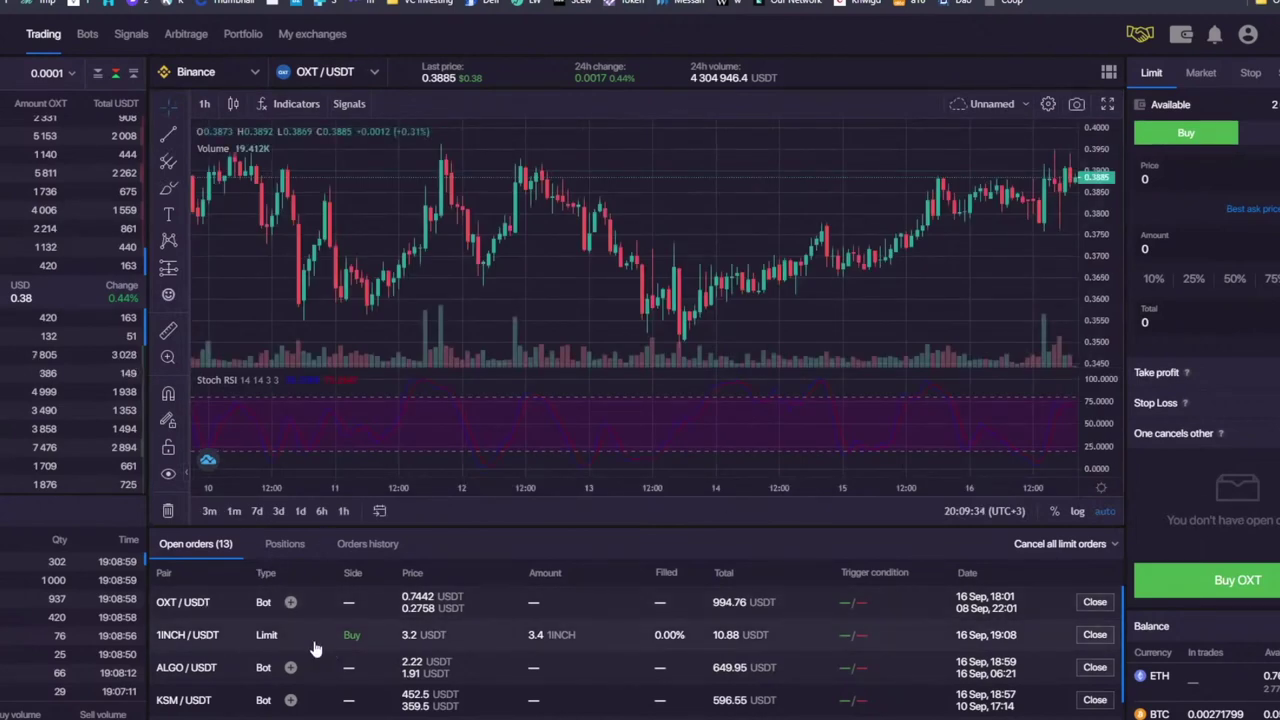
# Step: Read the One cancels other explanation and examine the recent OXT/USDT price action around the sketched path
pyautogui.moveTo(1223, 431)
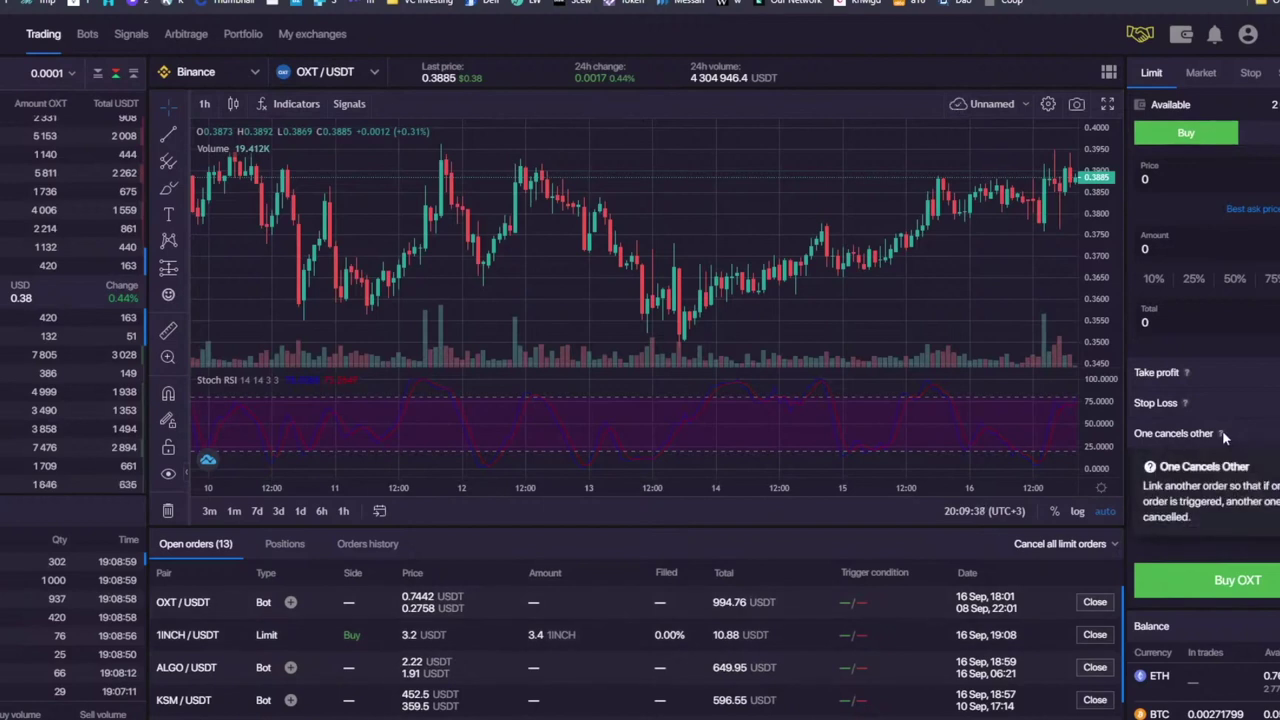
pyautogui.scroll(-3, 960, 272)
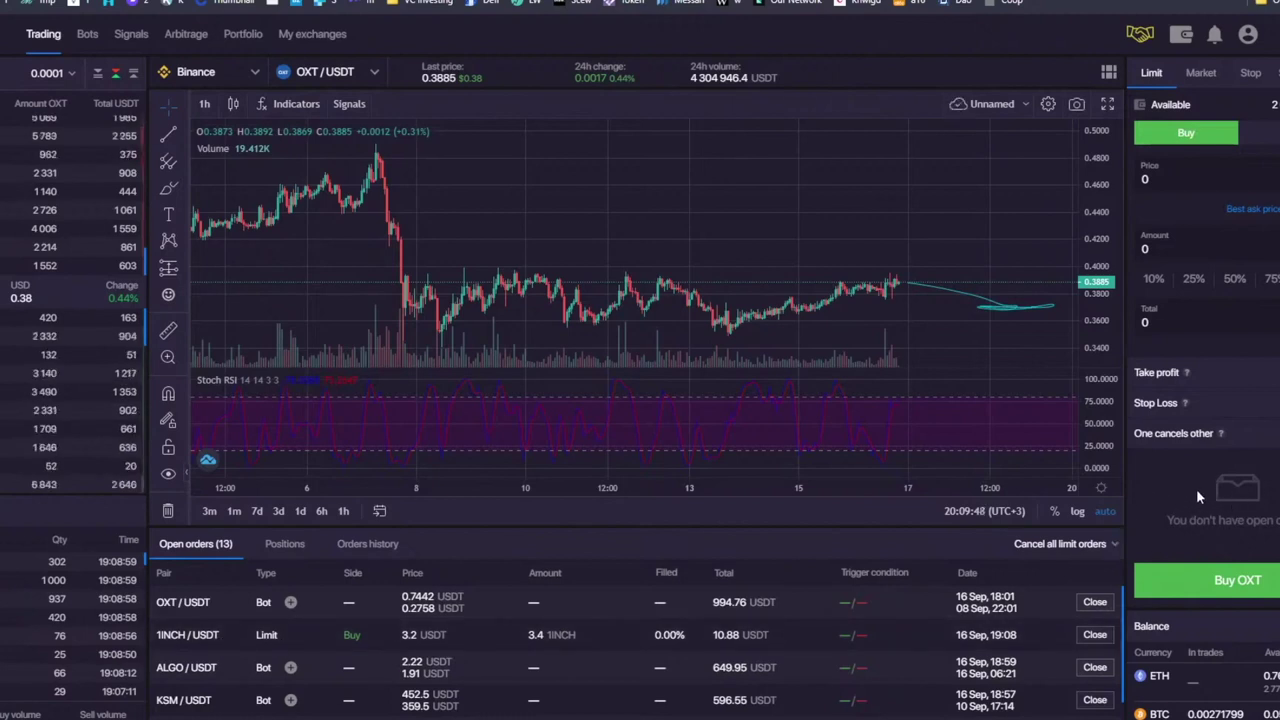
pyautogui.scroll(-2, 966, 277)
pyautogui.moveTo(1095, 290); pyautogui.dragTo(971, 200)
pyautogui.moveTo(1091, 334); pyautogui.dragTo(991, 201)
pyautogui.moveTo(1079, 169); pyautogui.dragTo(1088, 196)
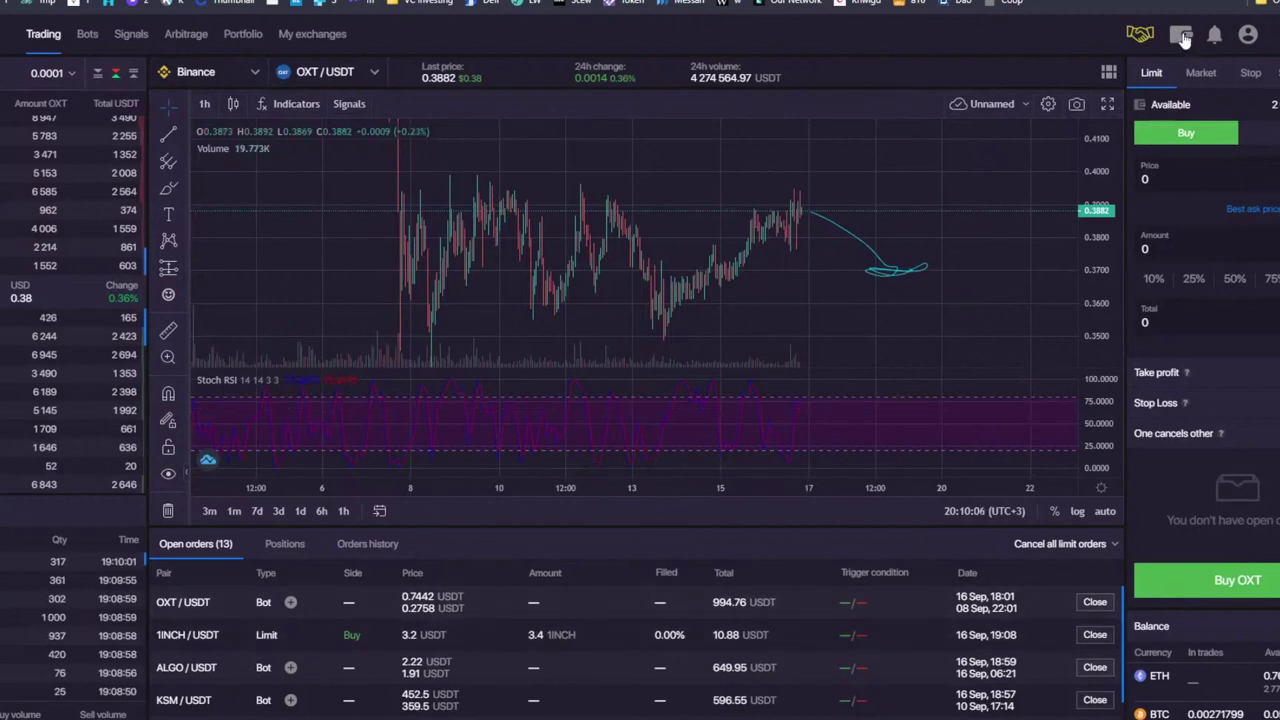
pyautogui.moveTo(1244, 35)
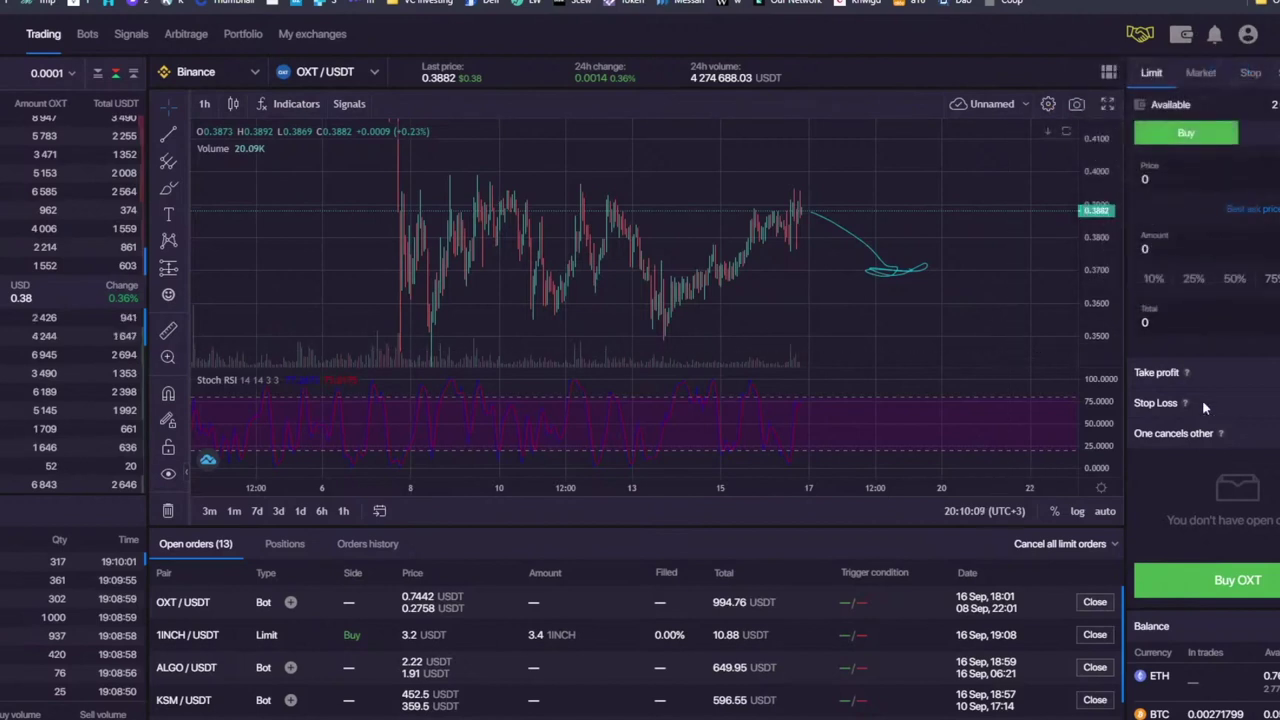
pyautogui.scroll(-5, 870, 240)
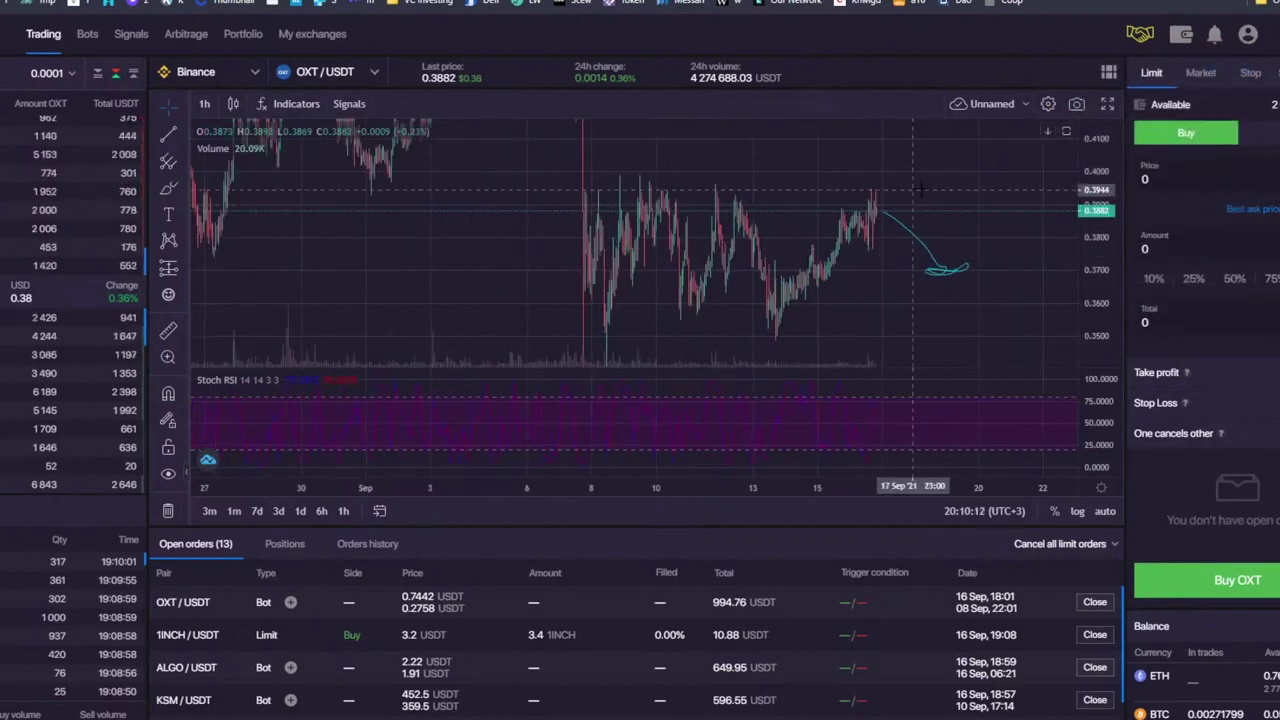
pyautogui.moveTo(1104, 190); pyautogui.dragTo(1104, 205)
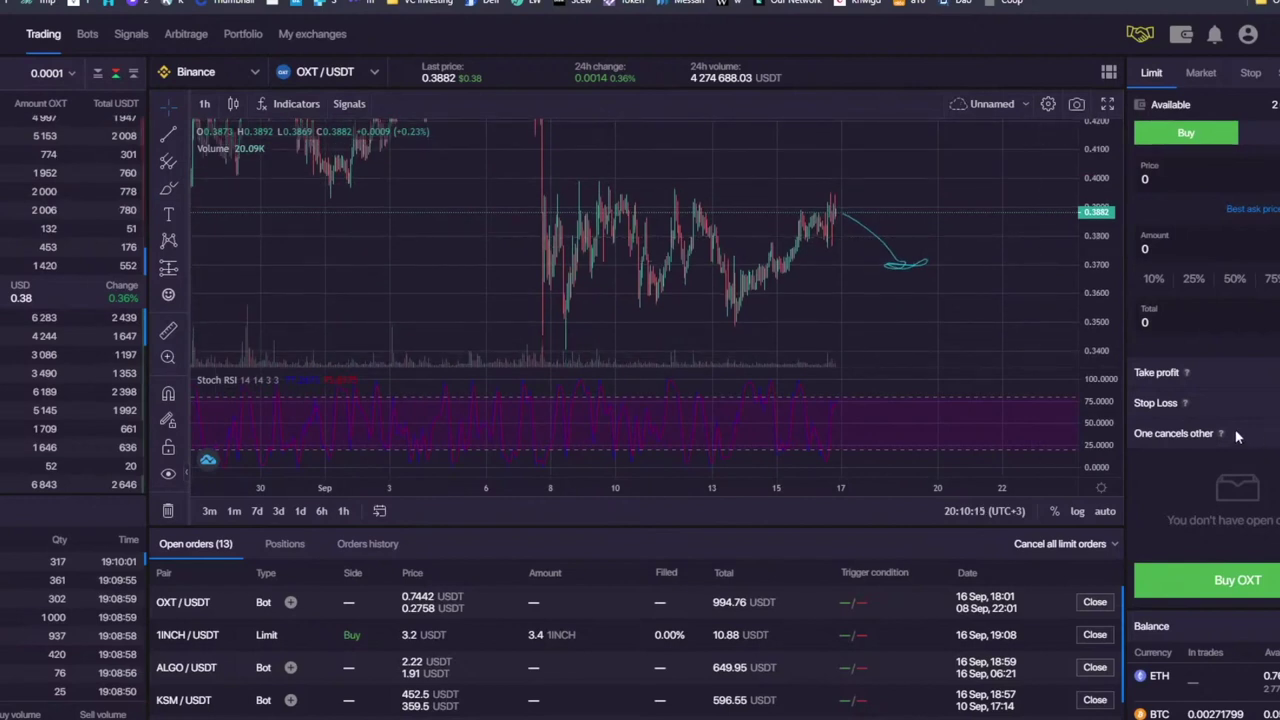
pyautogui.moveTo(949, 311); pyautogui.dragTo(805, 295)
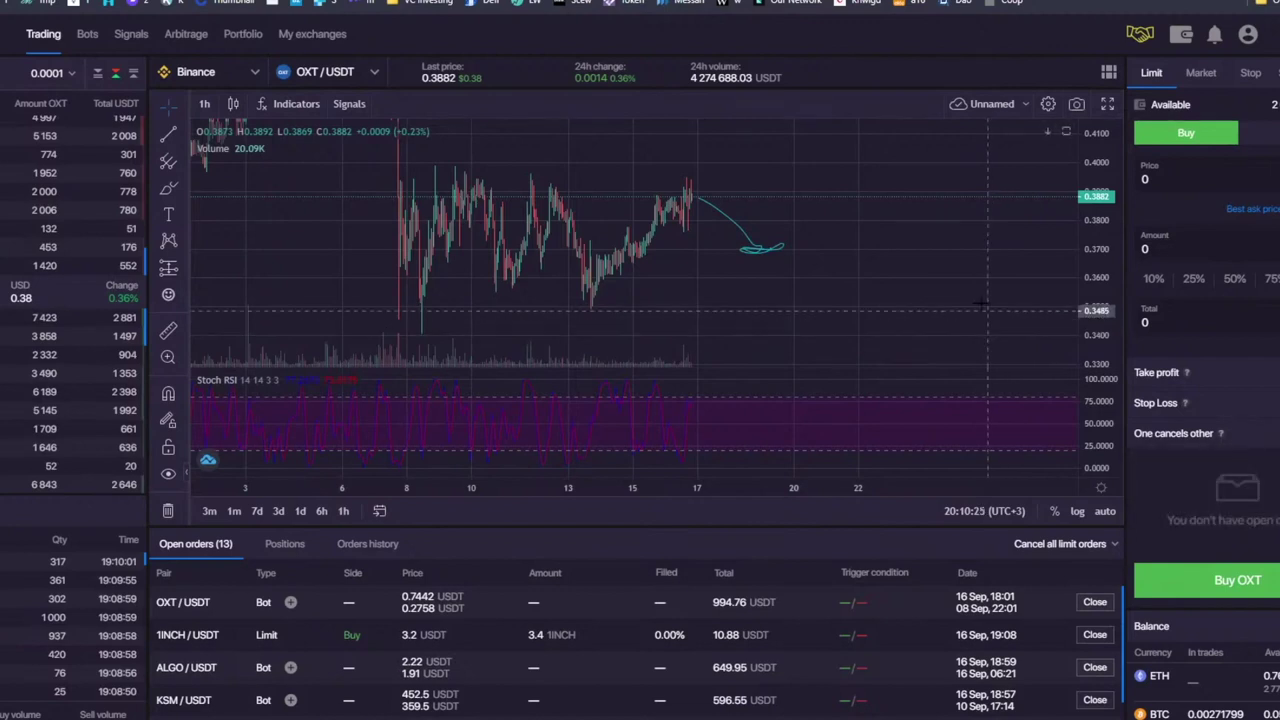
# Step: Delete the freehand brush path from the OXT/USDT chart
pyautogui.scroll(-2, 753, 173)
pyautogui.click(731, 277)
pyautogui.press('Delete')
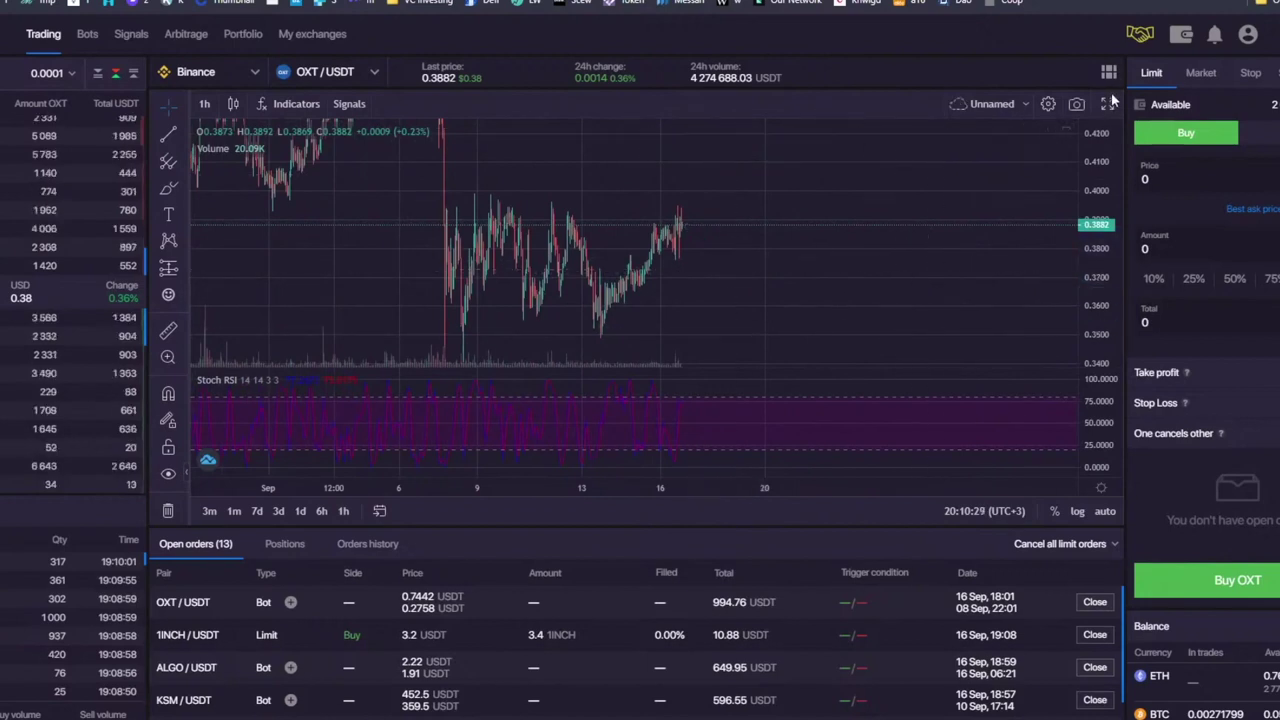
# Step: Look through the Market and Stop order forms for OXT/USDT and return to the Limit form
pyautogui.click(1199, 77)
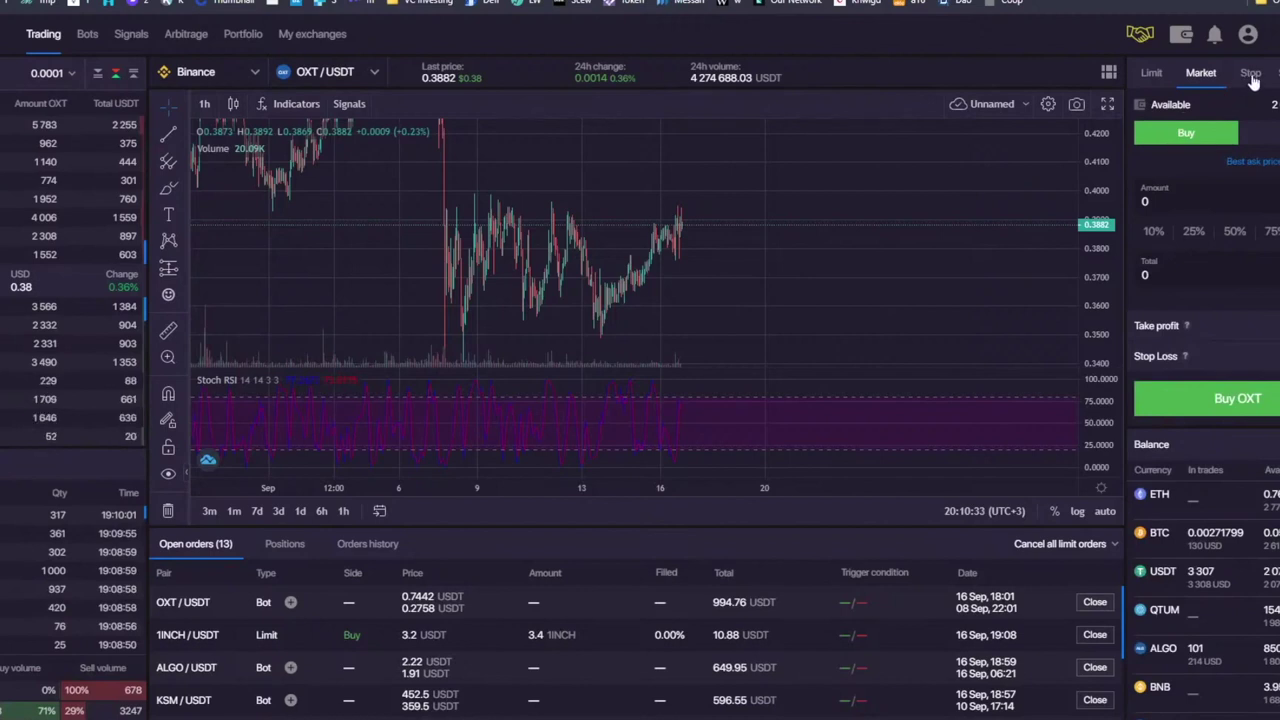
pyautogui.click(1250, 74)
pyautogui.click(1151, 74)
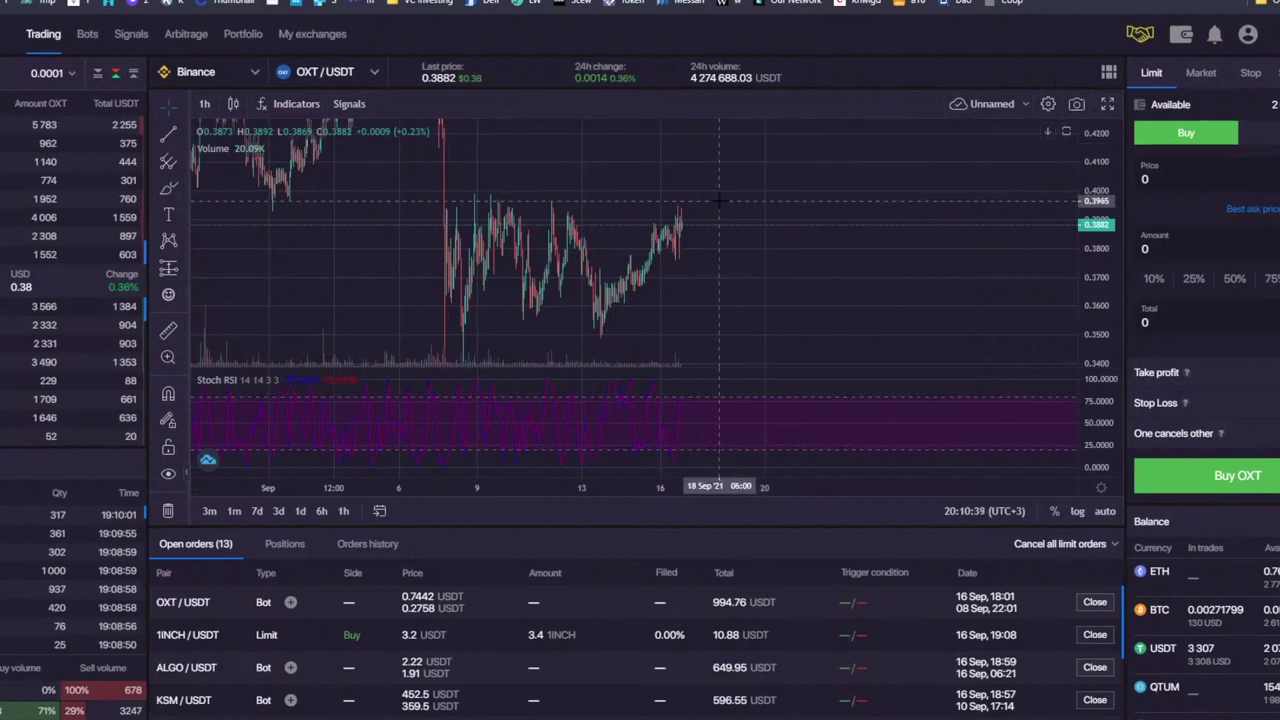
# Step: Examine the longer OXT/USDT price history and view the sell side of the limit form before returning to buy
pyautogui.scroll(-2, 717, 200)
pyautogui.moveTo(1109, 162); pyautogui.dragTo(1094, 277)
pyautogui.moveTo(885, 197); pyautogui.dragTo(779, 206)
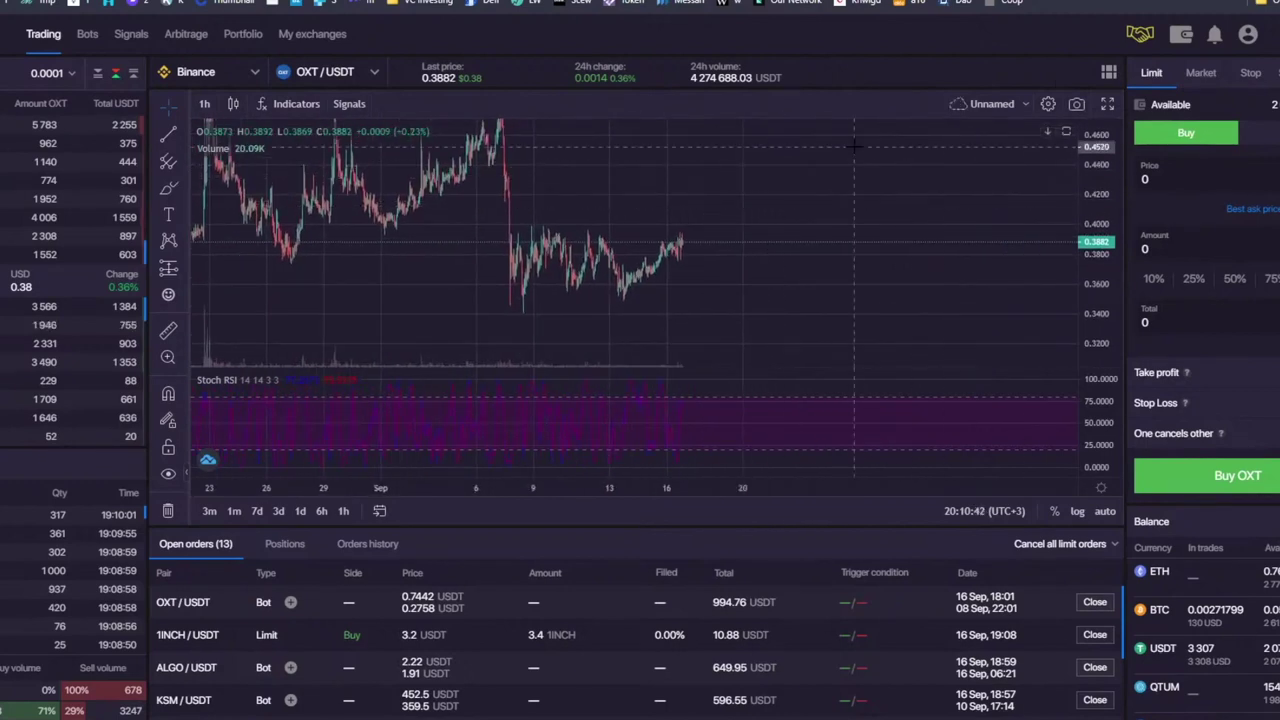
pyautogui.click(1258, 132)
pyautogui.click(1185, 132)
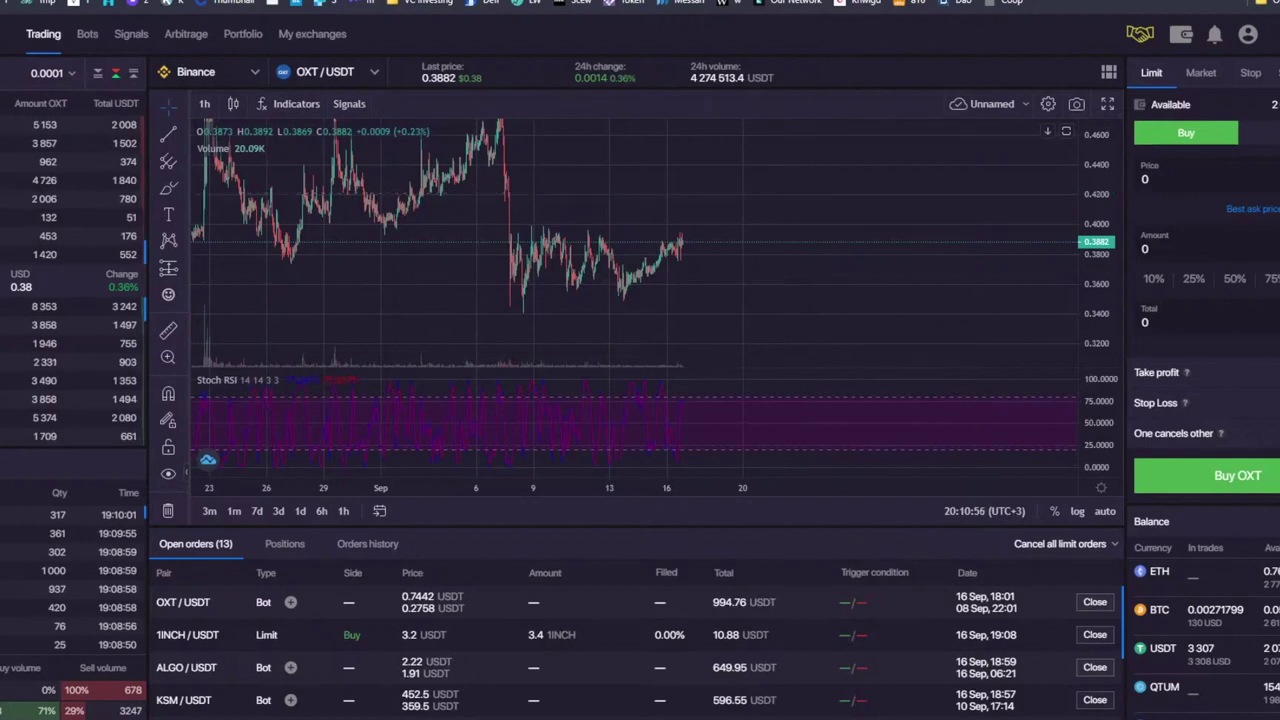
# Step: Search the web in a new tab for "binance fee orders"
pyautogui.hotkey('ctrl', 't')
pyautogui.write('binance')
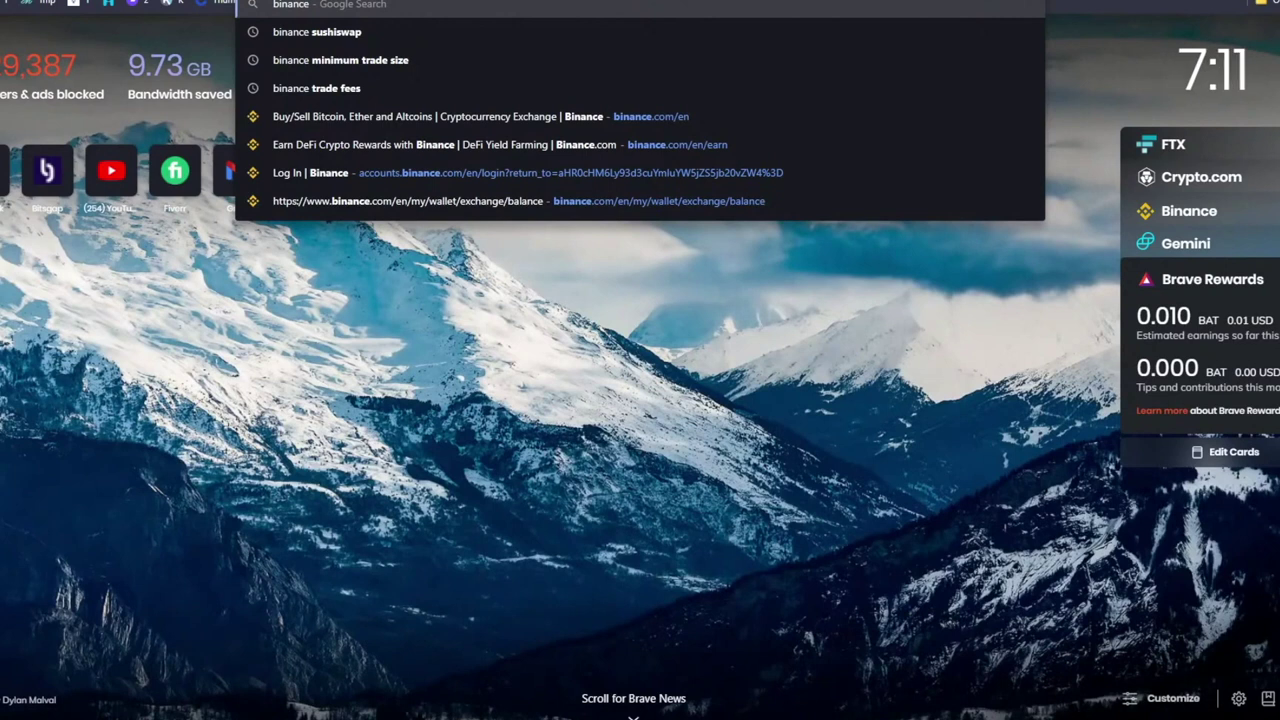
pyautogui.write(' fee')
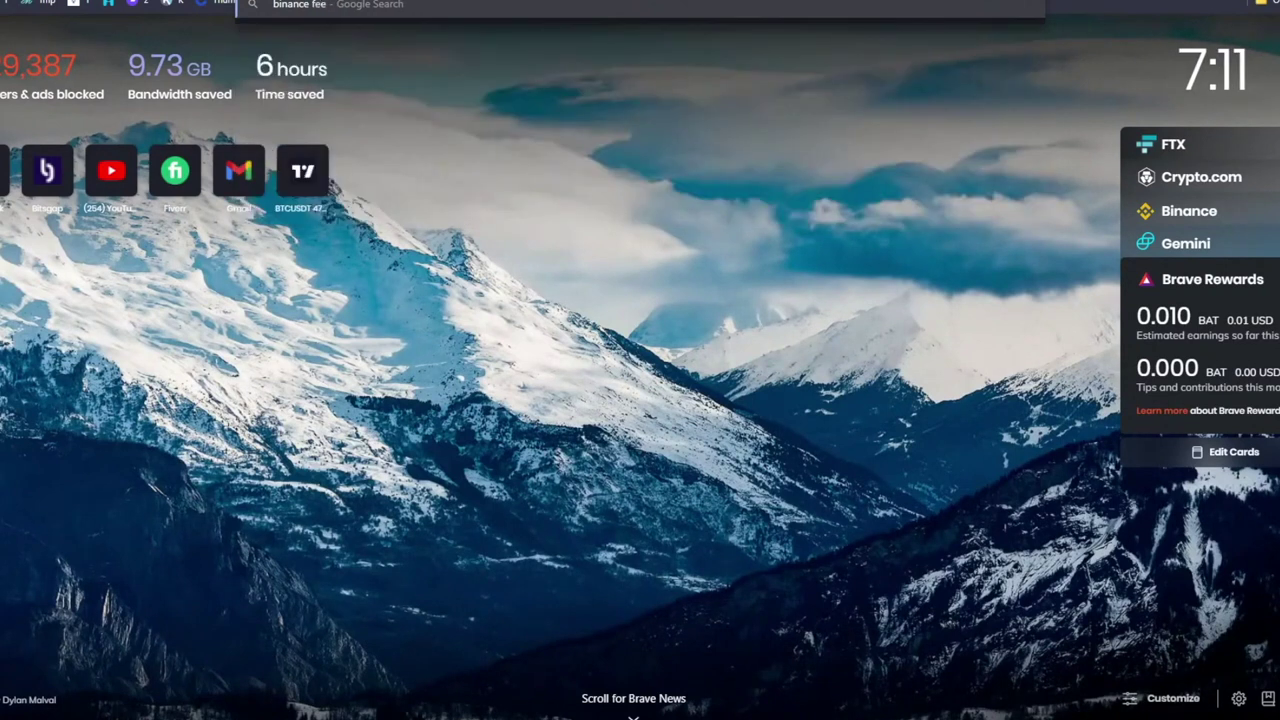
pyautogui.write(' orders')
pyautogui.press('Return')
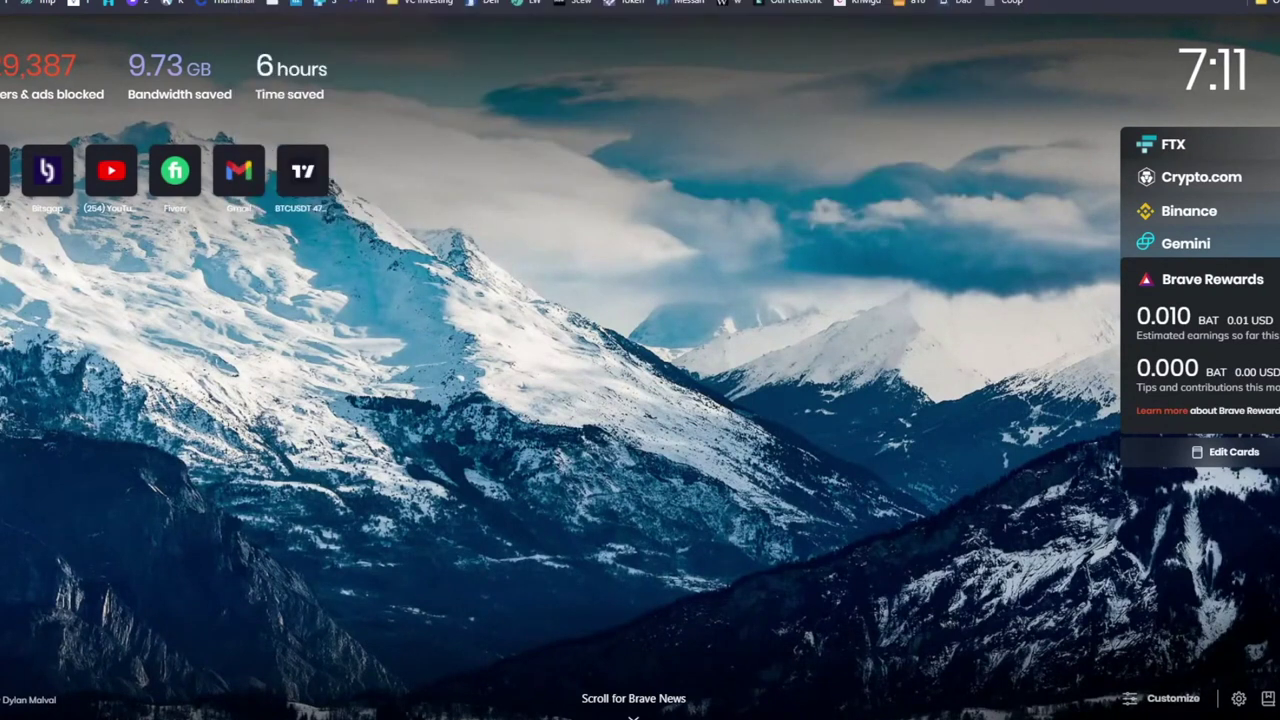
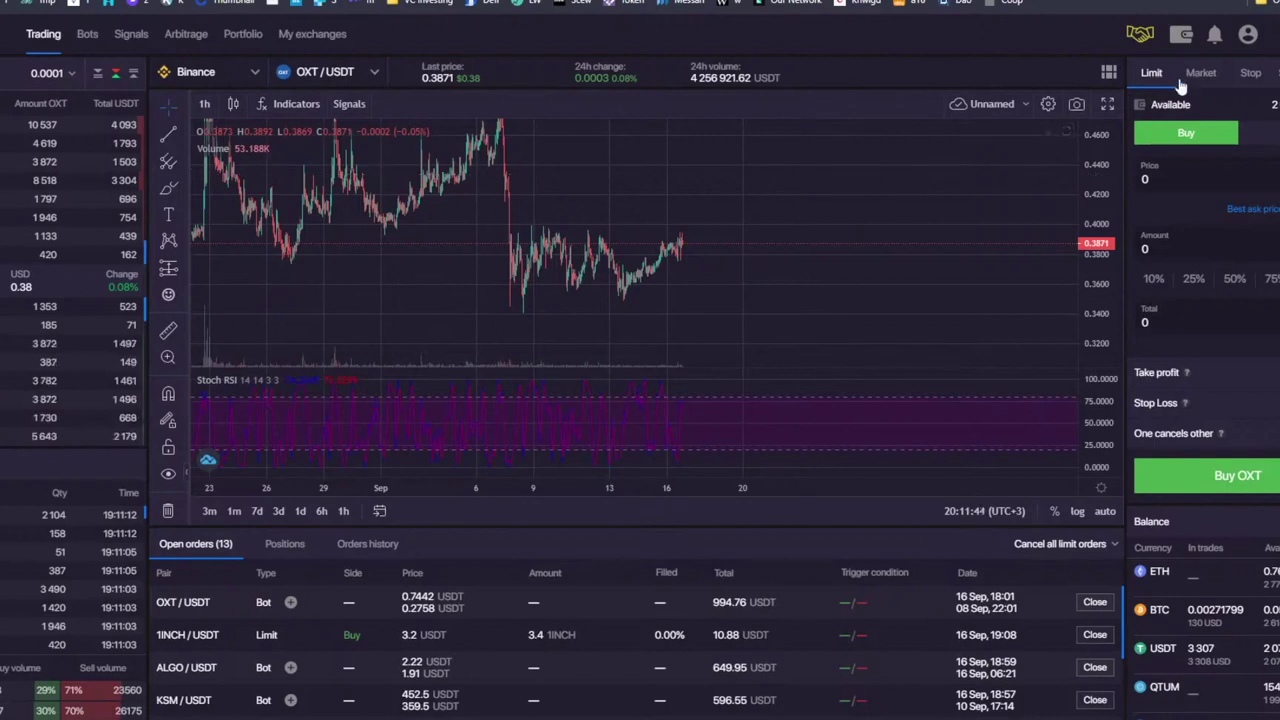
# Step: Examine the sell side of the OXT/USDT Market order form and return to the Limit form
pyautogui.click(1201, 74)
pyautogui.click(1268, 138)
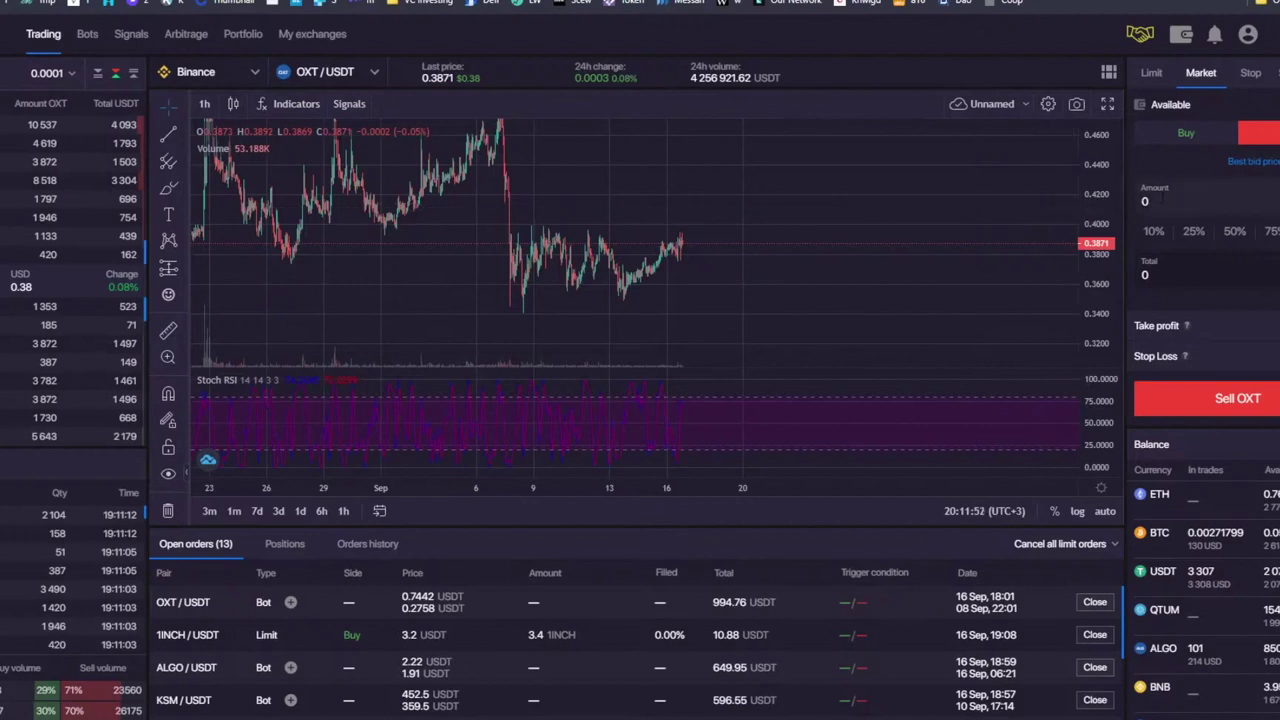
pyautogui.click(1160, 199)
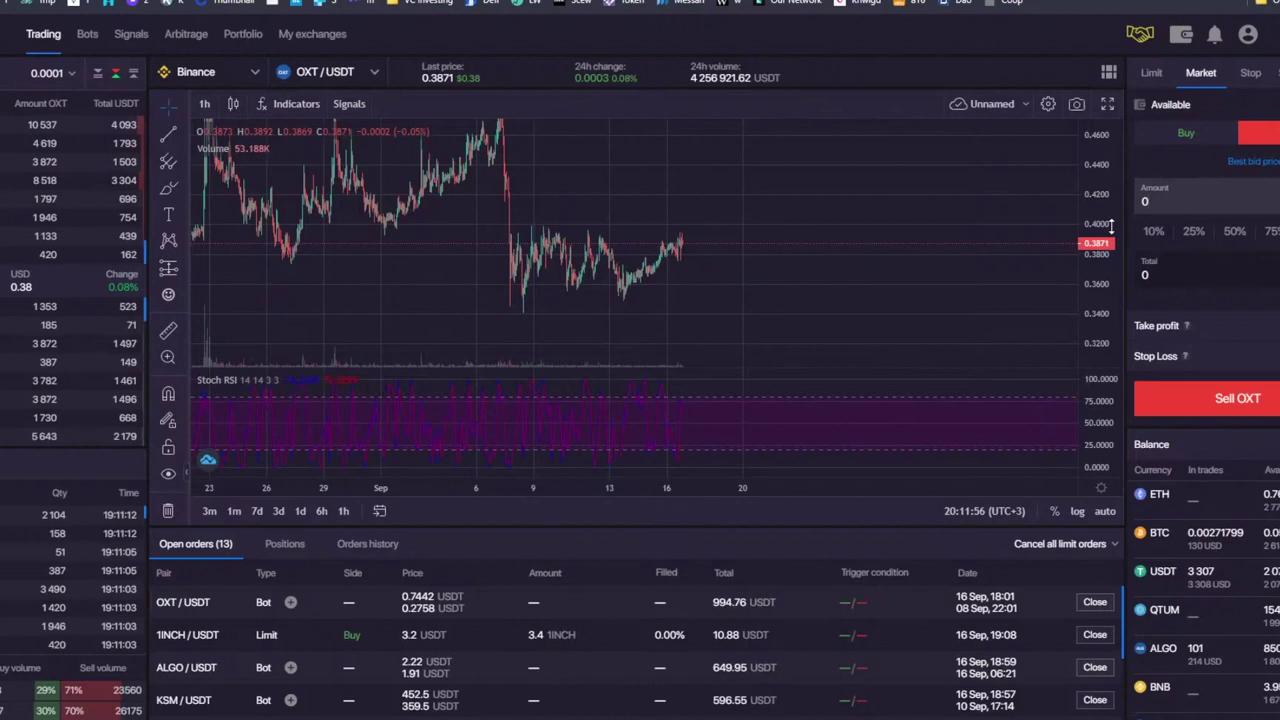
pyautogui.click(1152, 74)
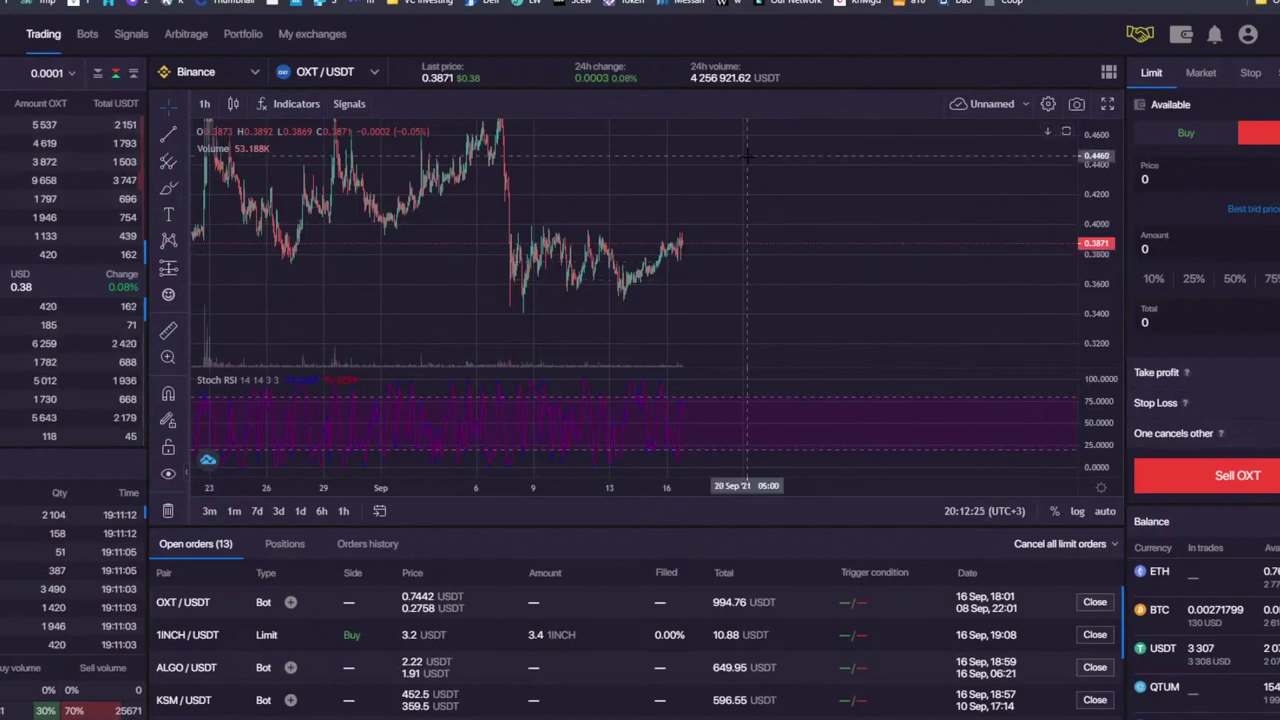
# Step: Examine the longer OXT/USDT price history and compare the buy and sell sides of the Limit form
pyautogui.scroll(-4, 746, 155)
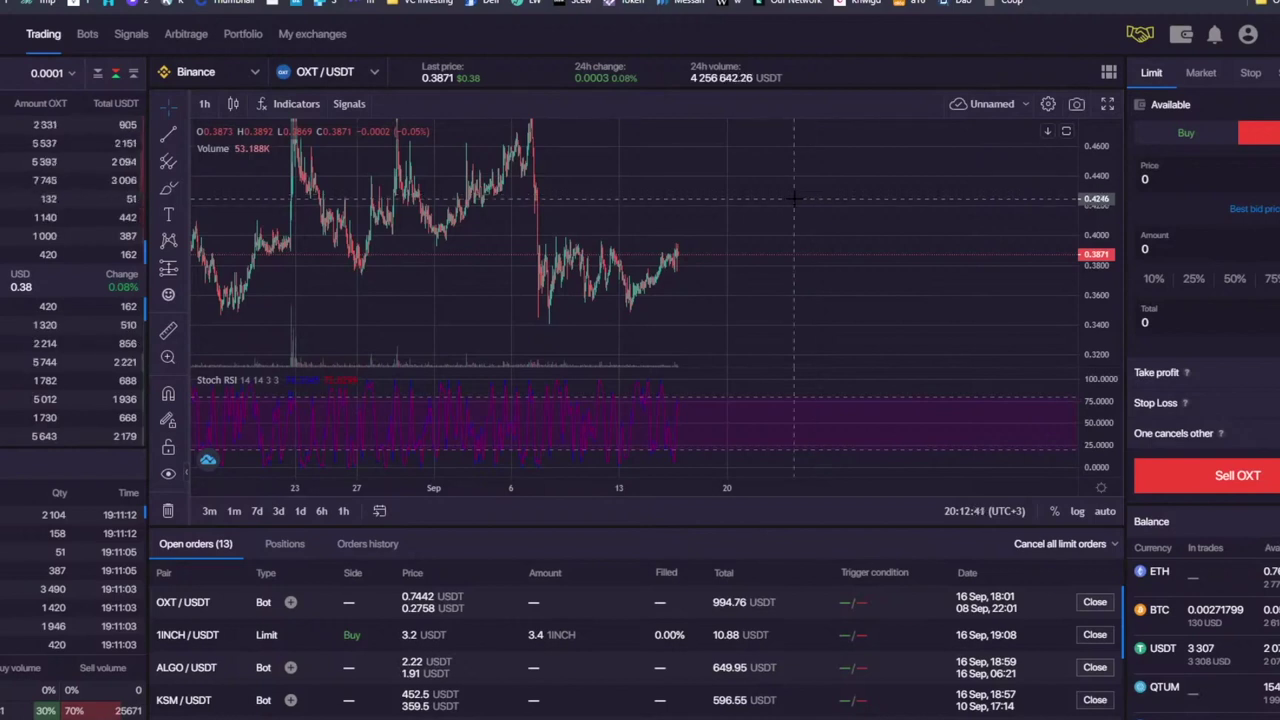
pyautogui.scroll(-1, 800, 192)
pyautogui.moveTo(836, 191); pyautogui.dragTo(805, 195)
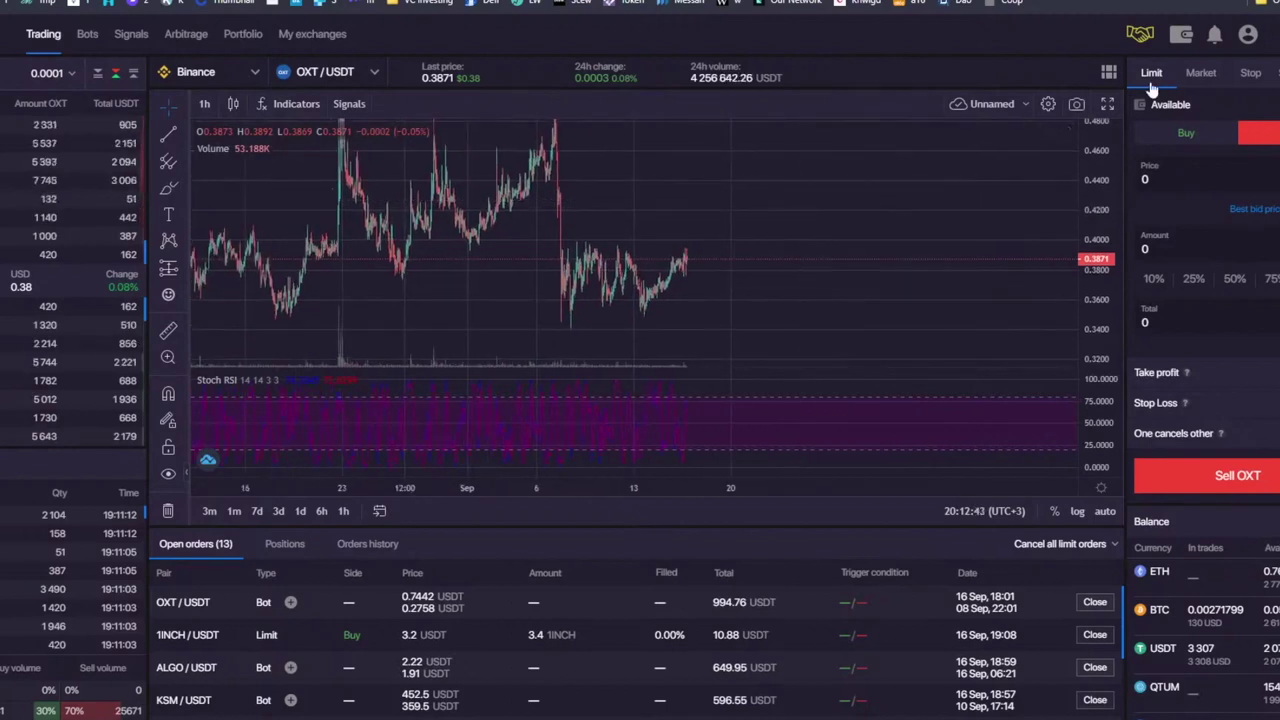
pyautogui.click(1180, 140)
pyautogui.click(1258, 136)
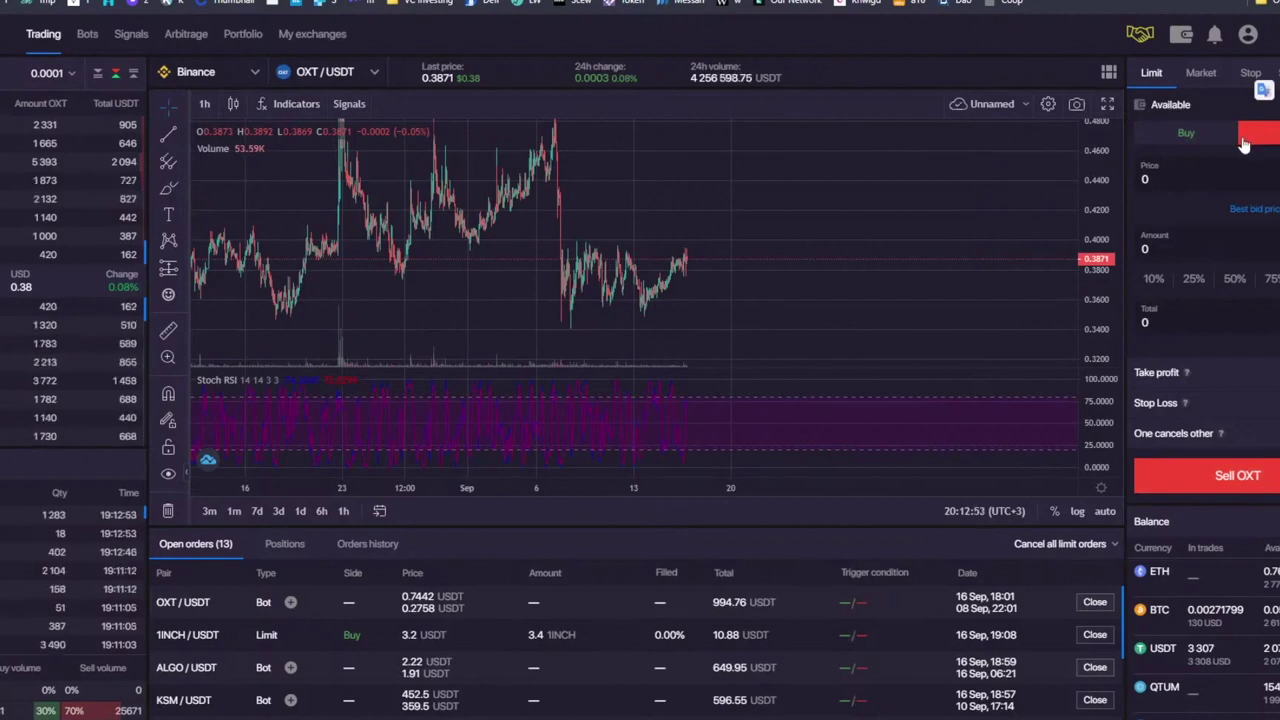
pyautogui.moveTo(774, 229); pyautogui.dragTo(706, 229)
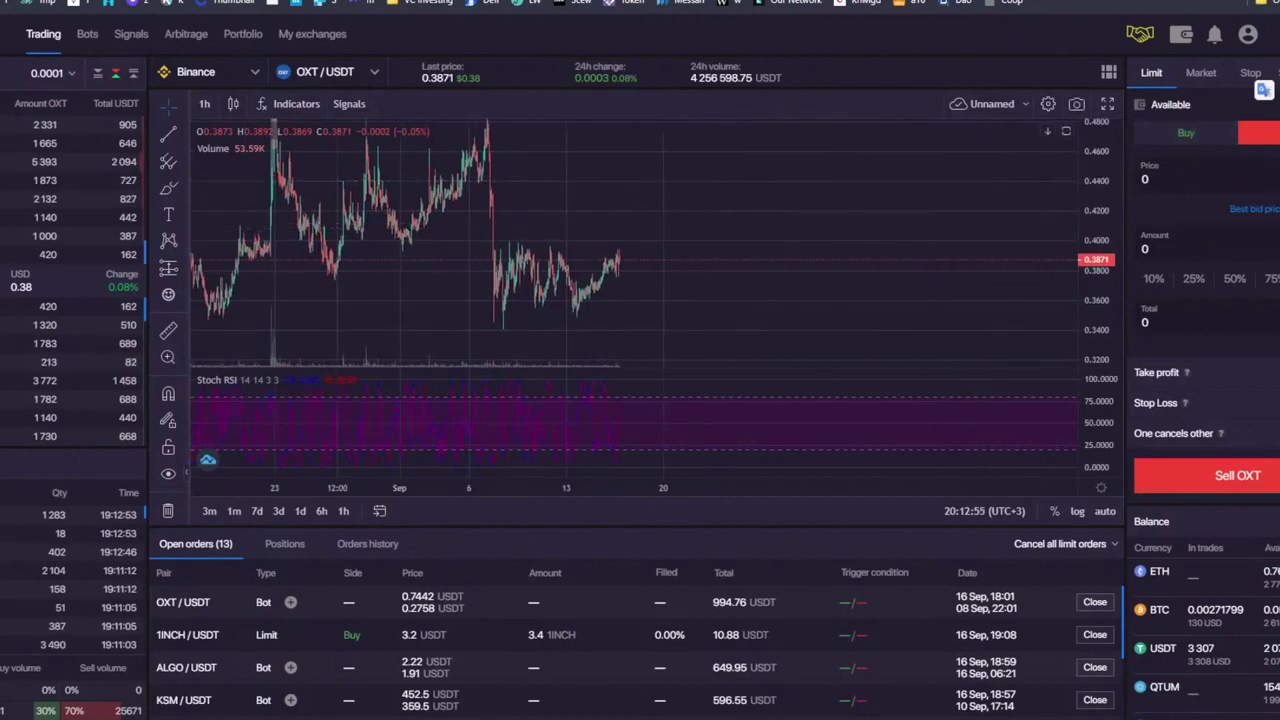
# Step: Fill in an OXT limit buy with a price of 0.37 USDT and a total of 10 USDT
pyautogui.click(1188, 136)
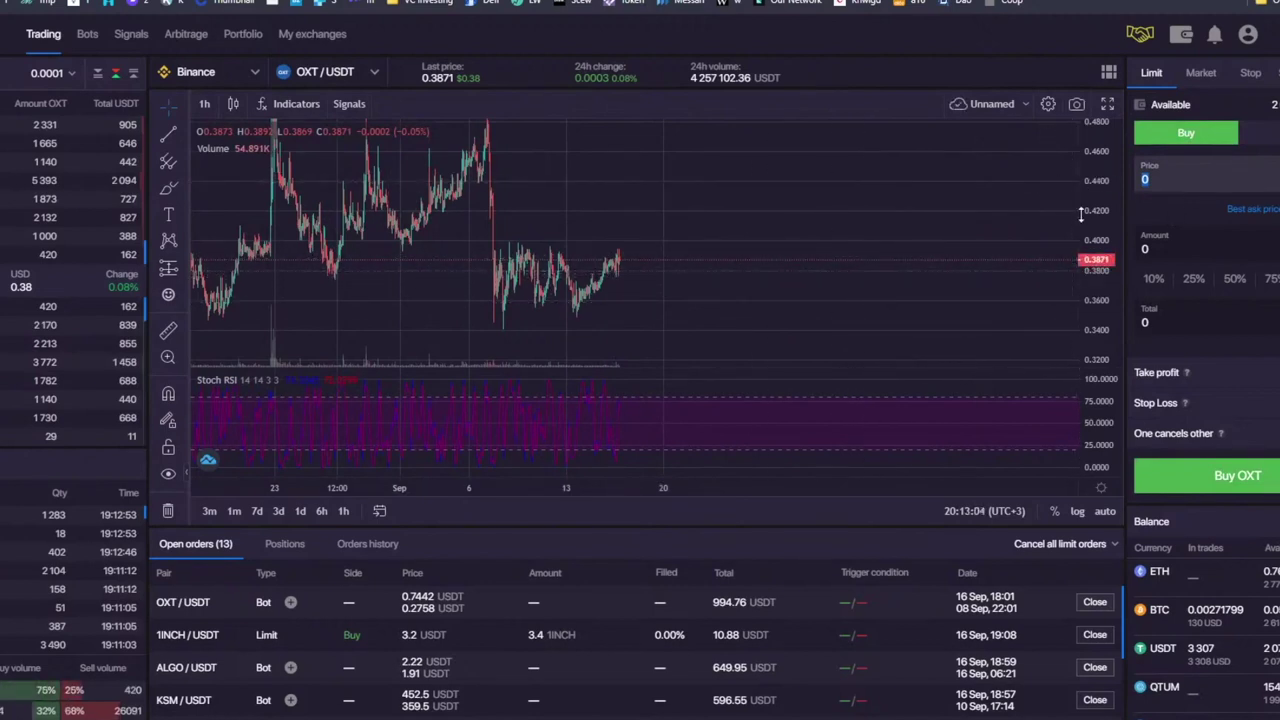
pyautogui.write('0.3')
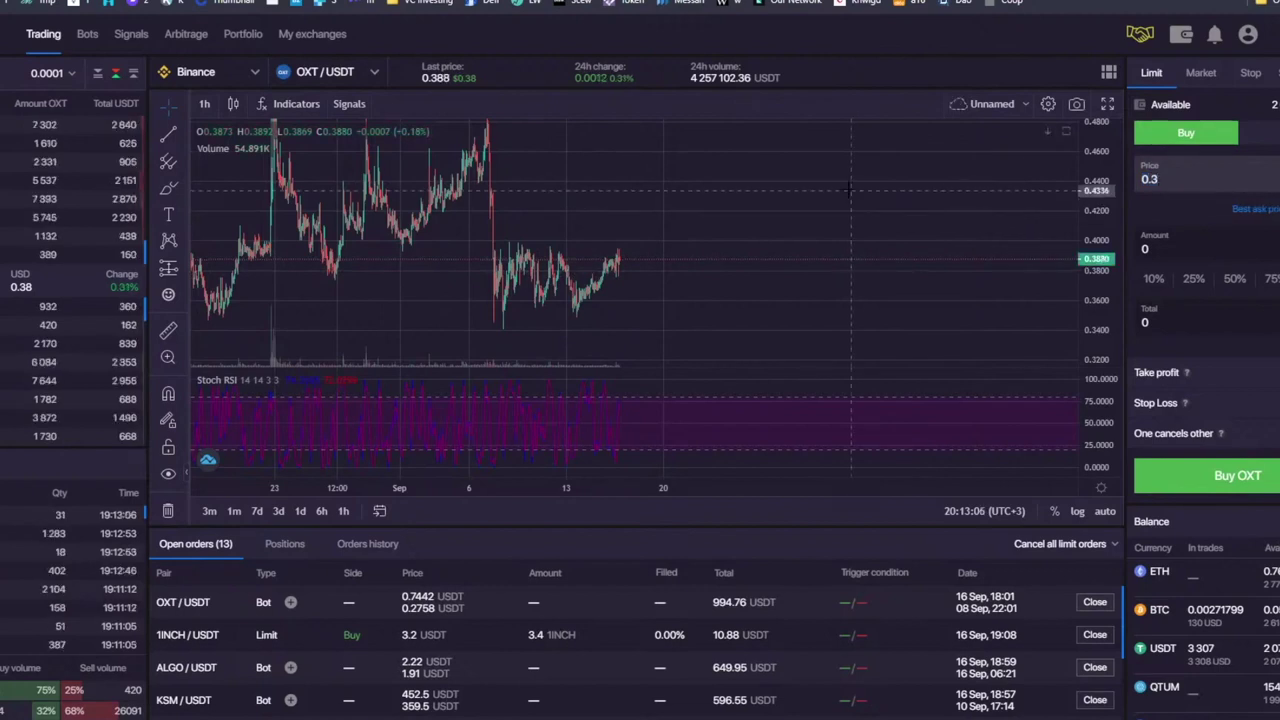
pyautogui.write('7')
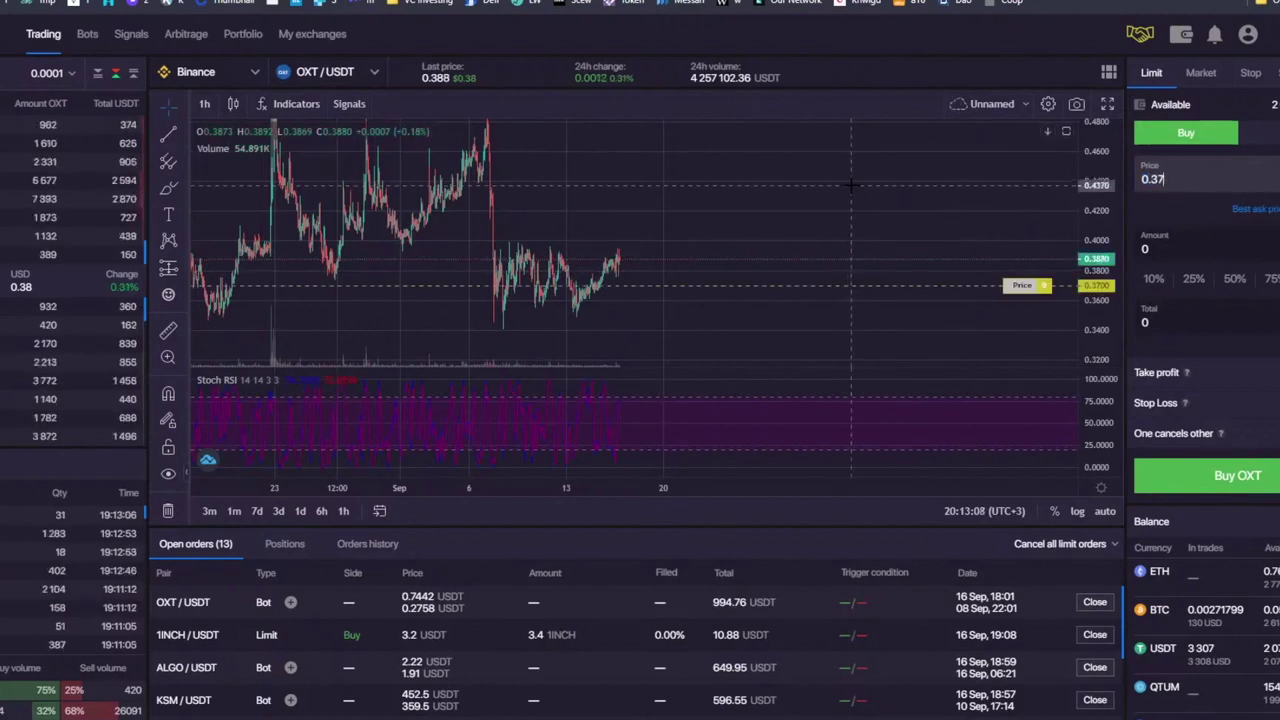
pyautogui.moveTo(1165, 321); pyautogui.dragTo(1111, 314)
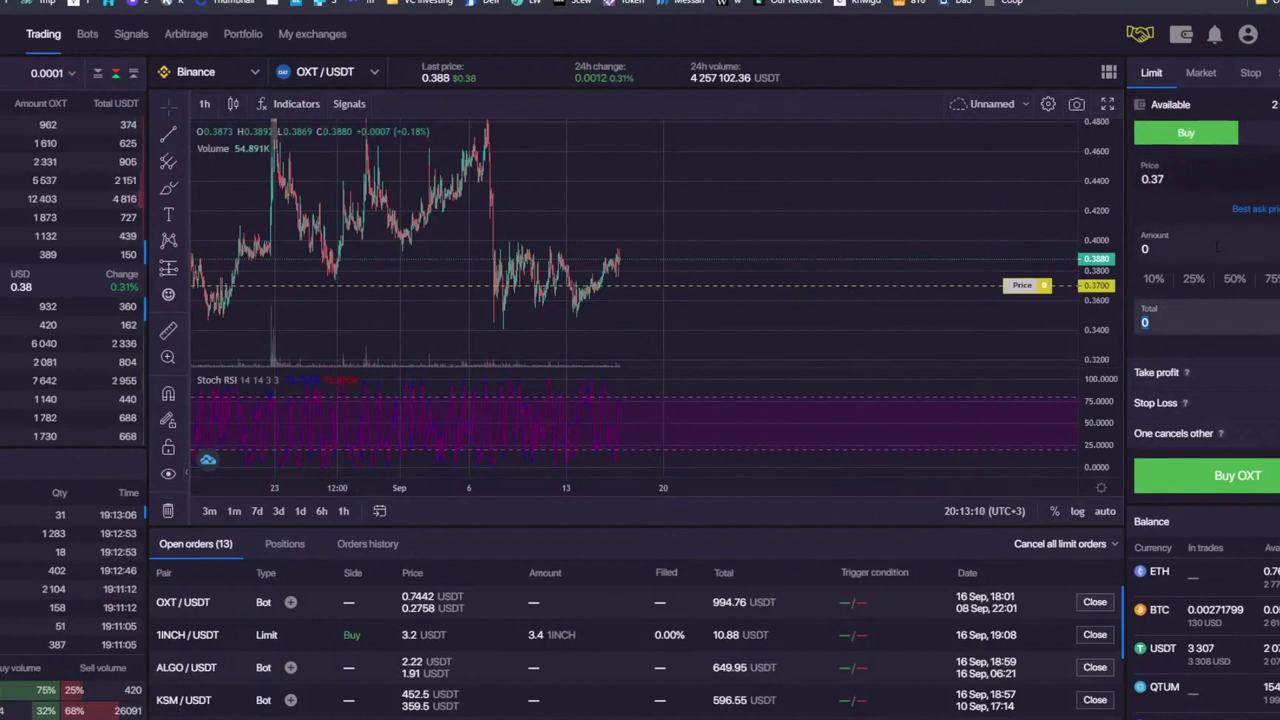
pyautogui.write('10')
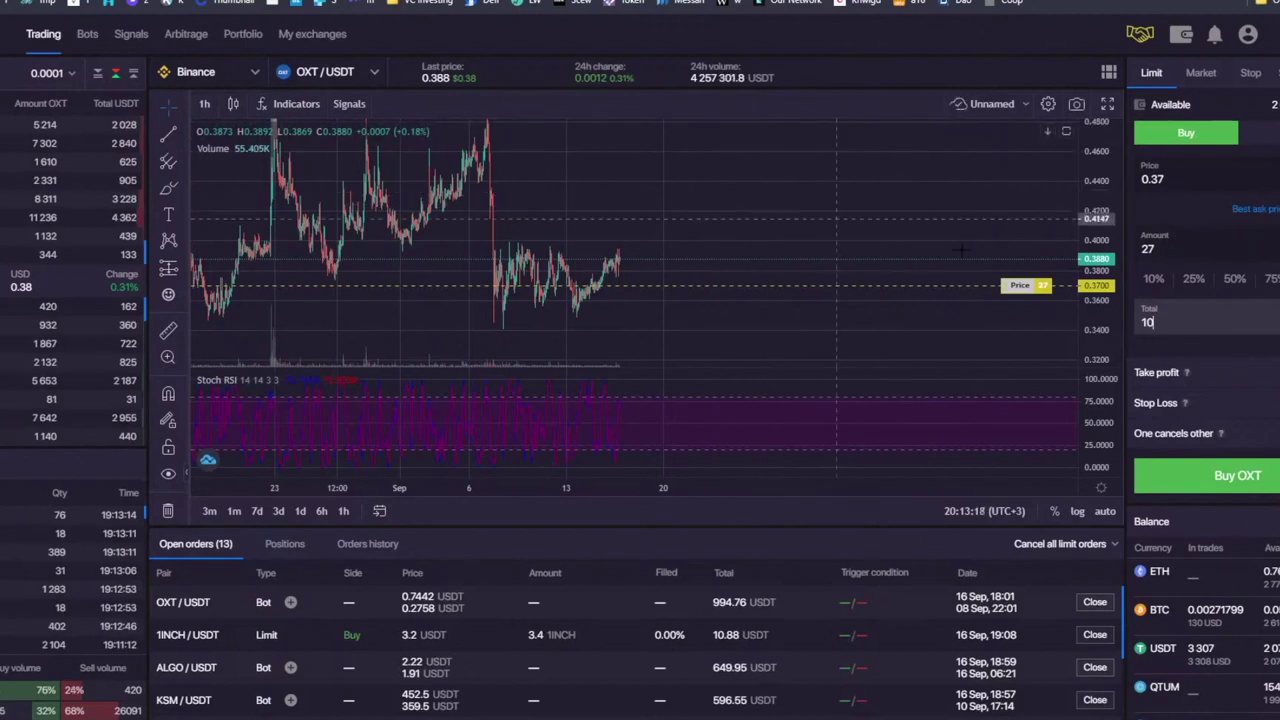
pyautogui.moveTo(1112, 329); pyautogui.dragTo(1107, 313)
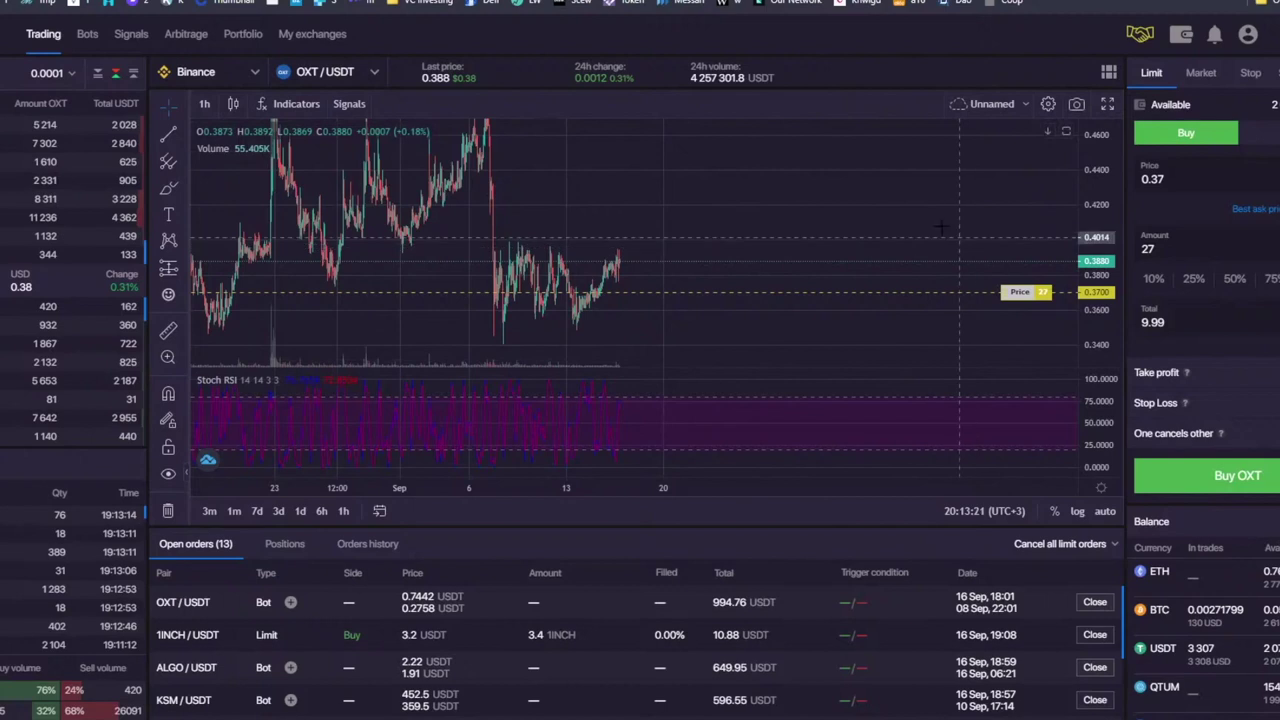
# Step: Sketch a short falling brush arrow from the current price towards the 0.37 order line, and delete it
pyautogui.moveTo(943, 223); pyautogui.dragTo(866, 214)
pyautogui.click(166, 185)
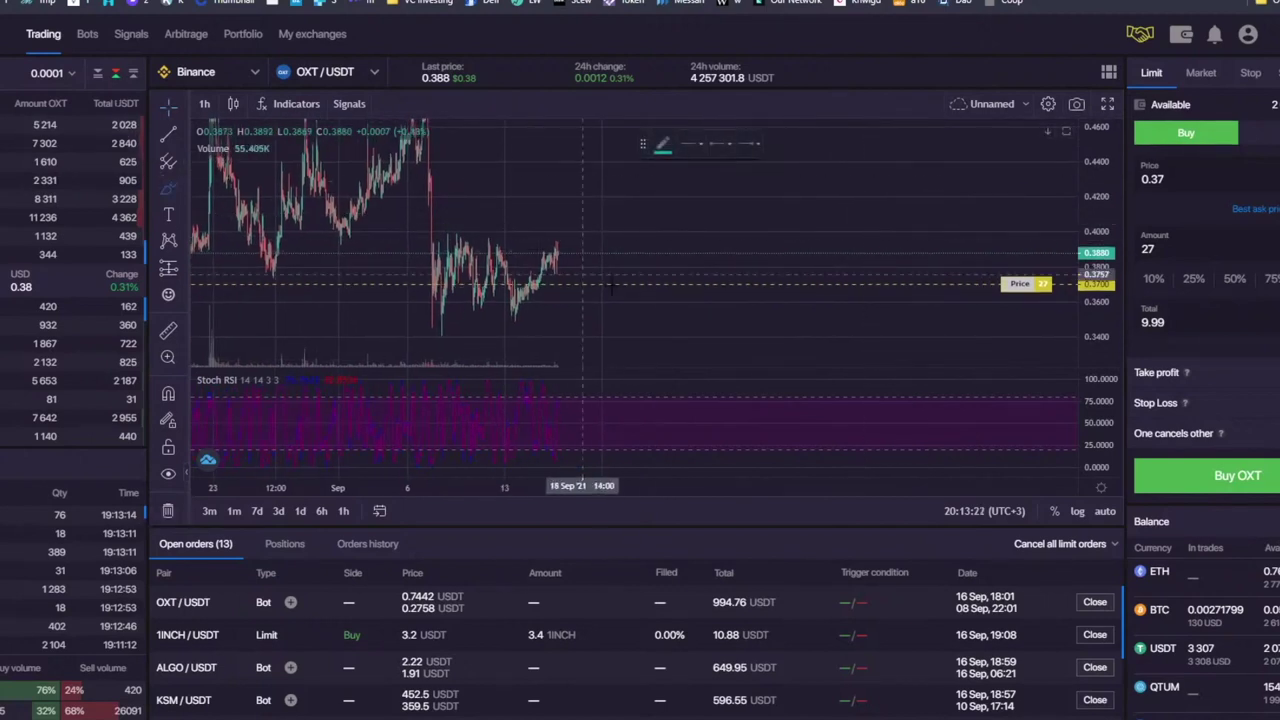
pyautogui.moveTo(583, 256); pyautogui.dragTo(604, 282)
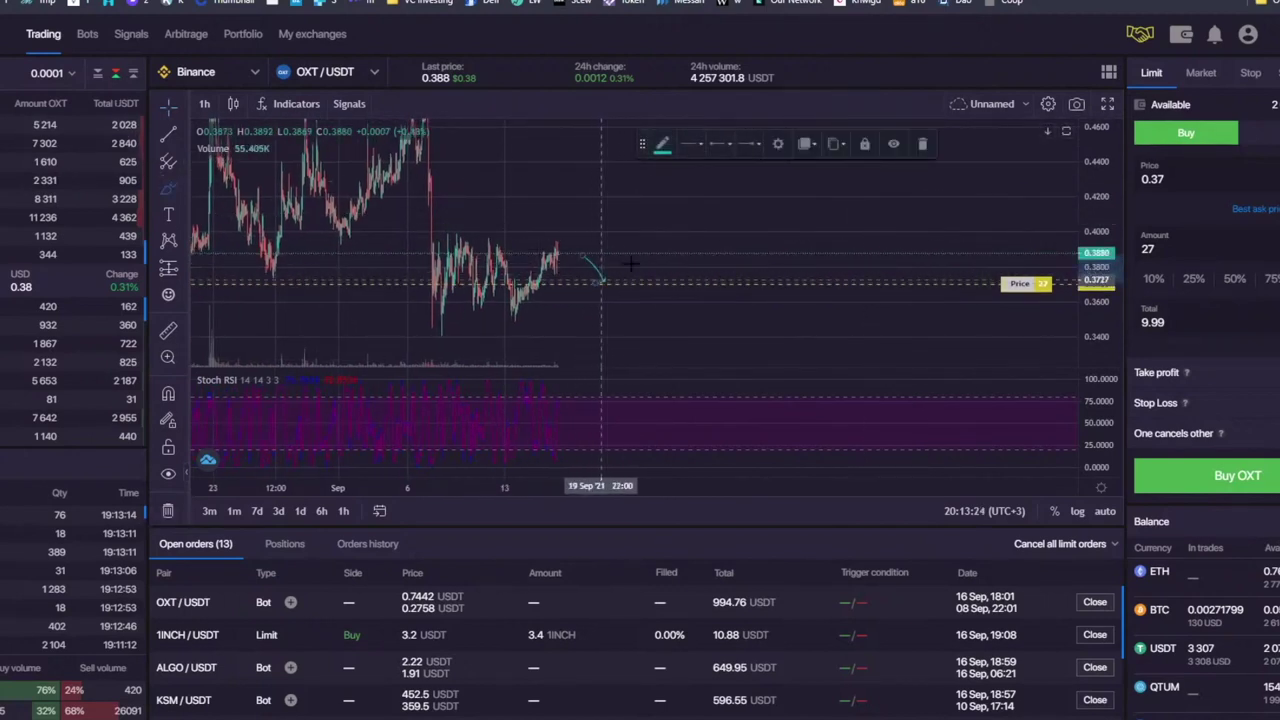
pyautogui.click(922, 143)
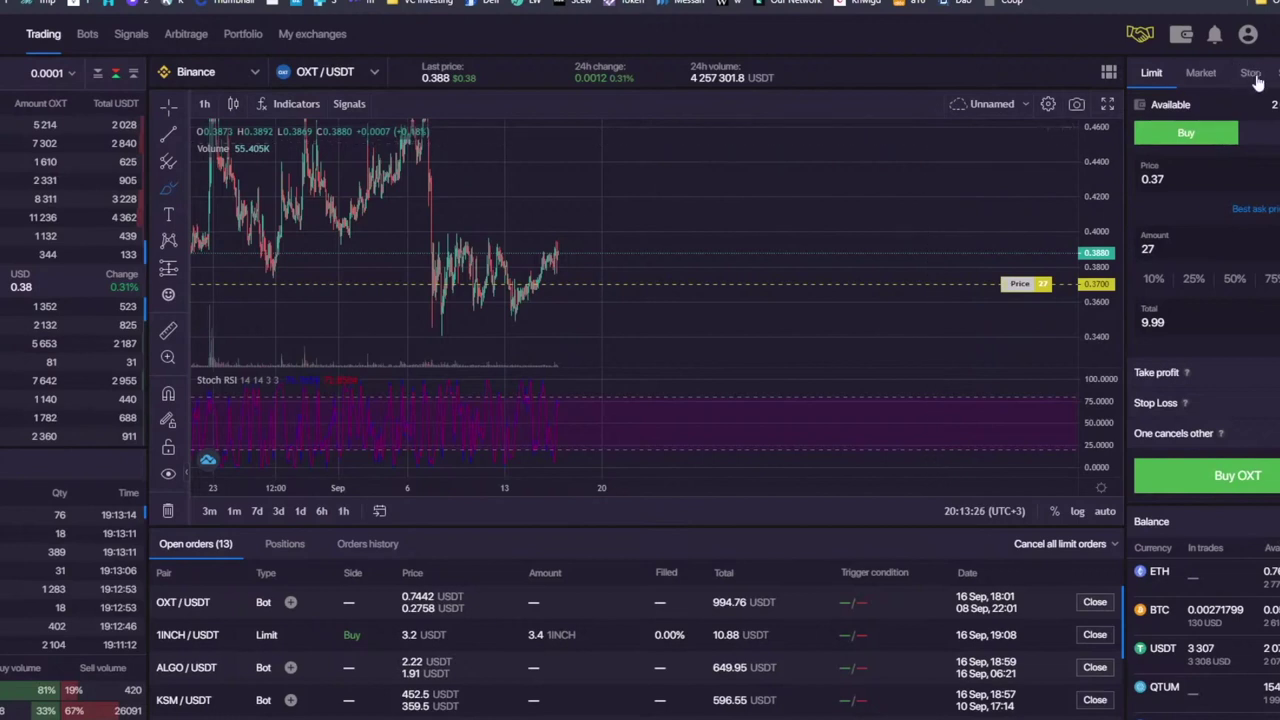
# Step: Switch the OXT buy order to the stop-limit form and select its Stop price for editing
pyautogui.click(1262, 78)
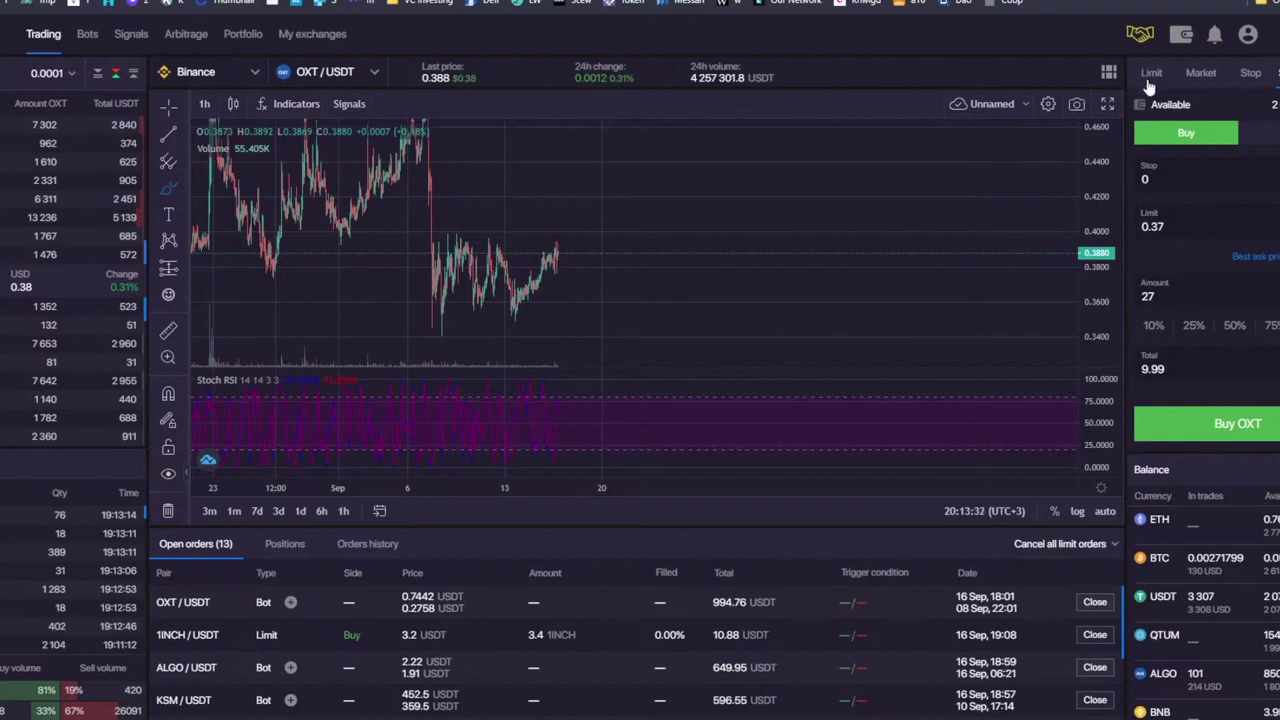
pyautogui.click(1150, 178)
pyautogui.doubleClick(1150, 178)
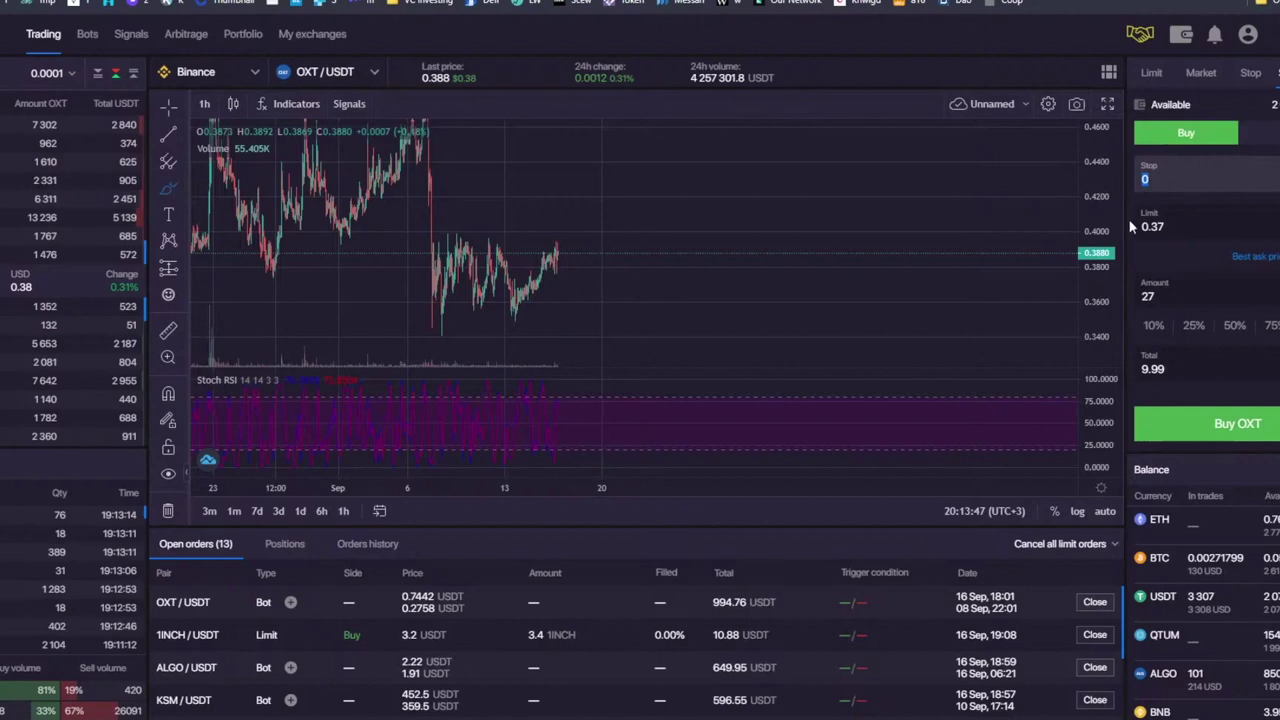
# Step: Draw a horizontal line across the OXT/USDT chart at about 0.3944, along the recent highs
pyautogui.moveTo(1117, 284); pyautogui.dragTo(1109, 270)
pyautogui.moveTo(914, 203); pyautogui.dragTo(851, 214)
pyautogui.click(921, 149)
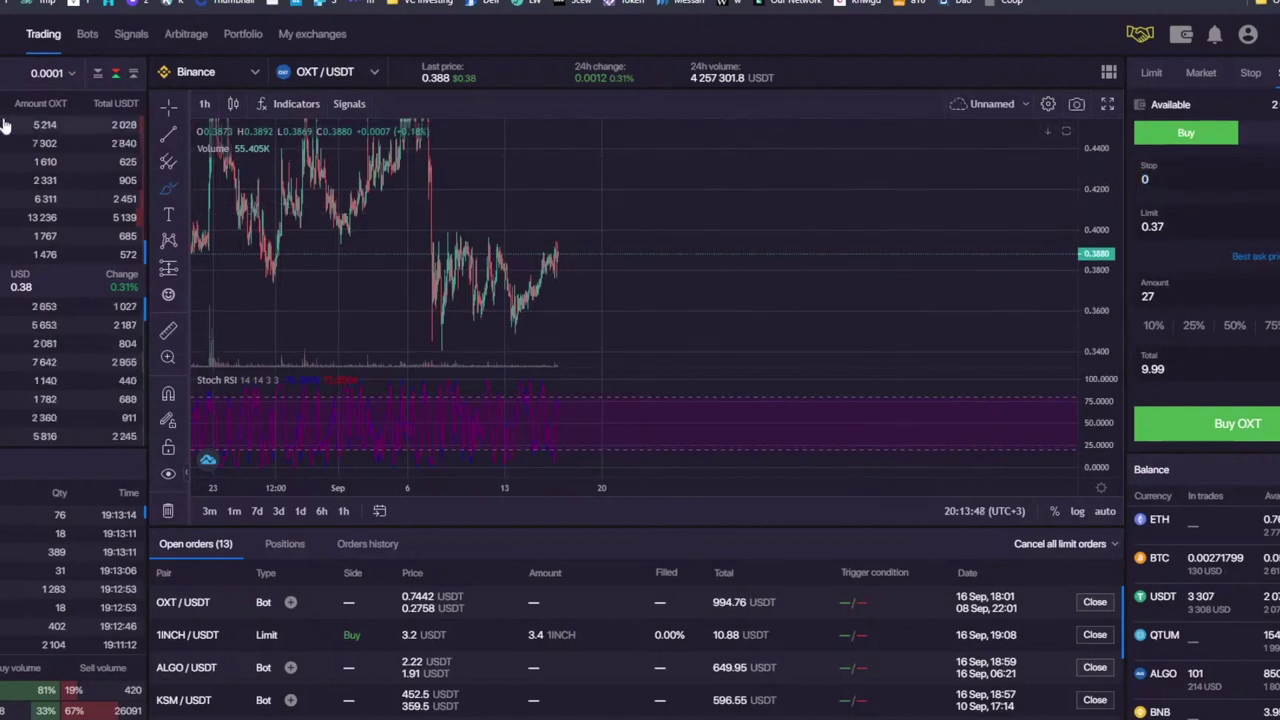
pyautogui.click(181, 129)
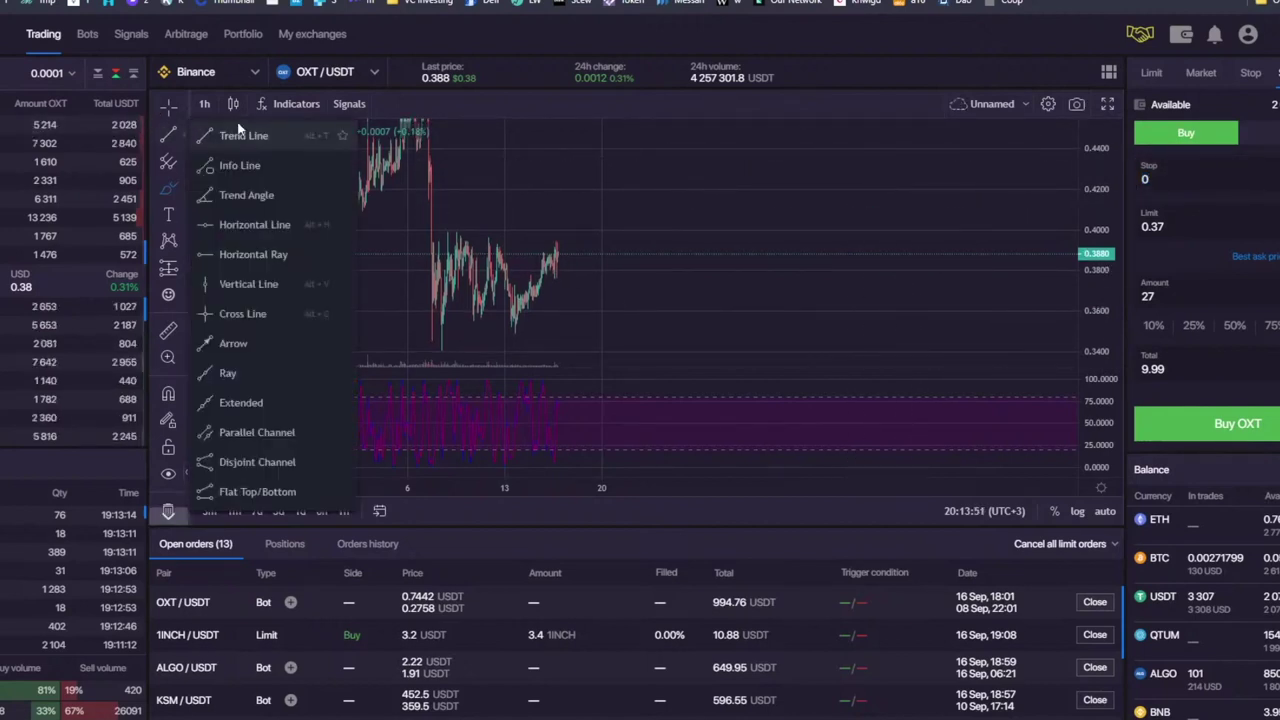
pyautogui.click(252, 224)
pyautogui.click(417, 240)
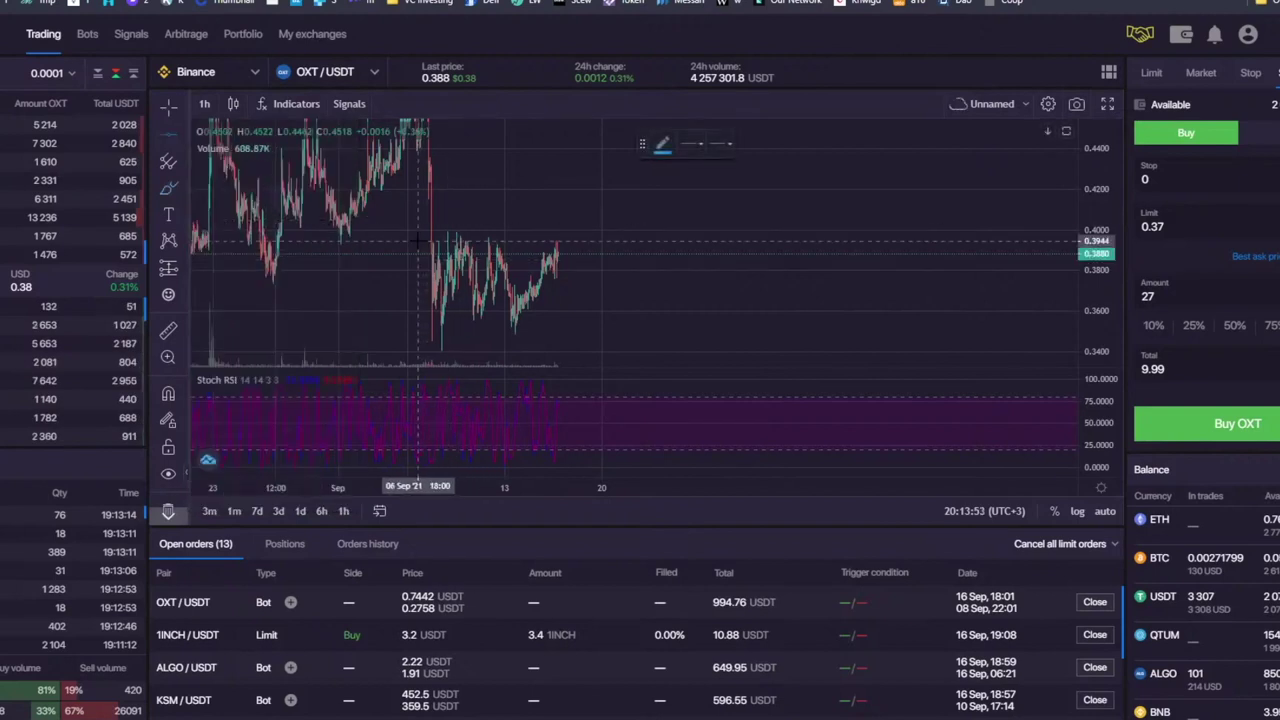
pyautogui.moveTo(1104, 164); pyautogui.dragTo(1106, 190)
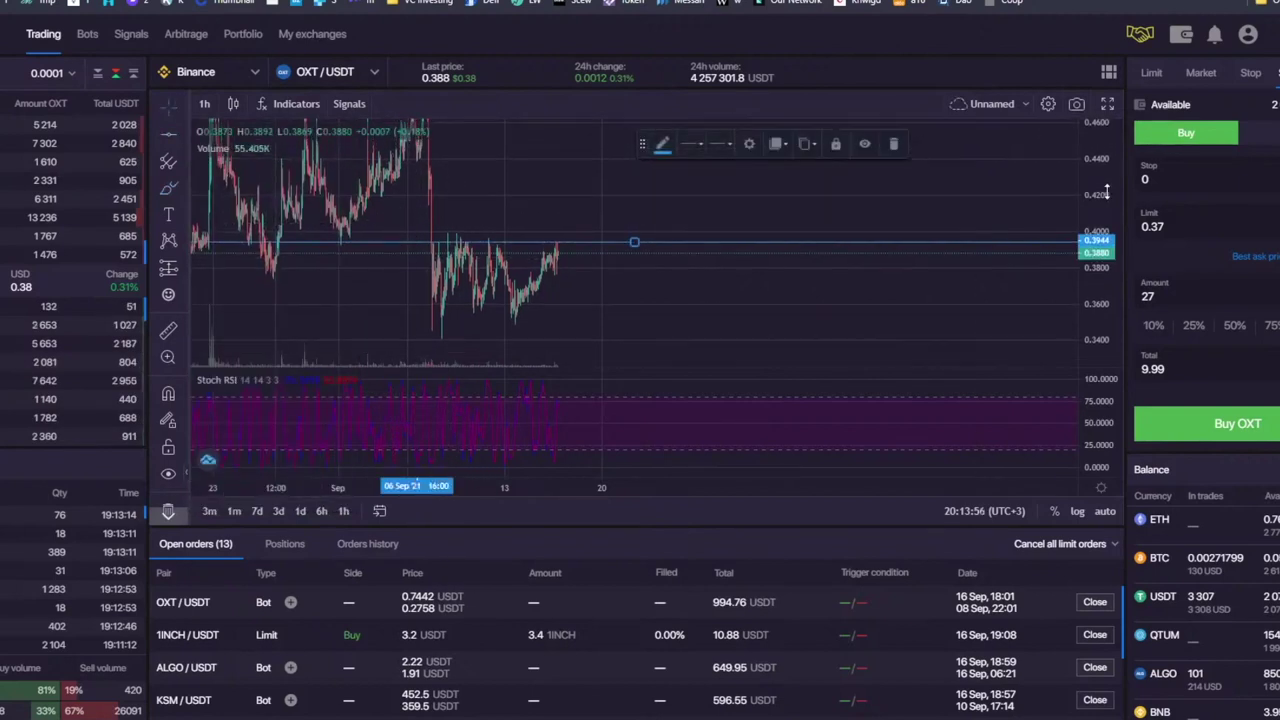
pyautogui.click(172, 110)
# Step: Sketch a rising brush arrow from the current price to about 0.418 and set the Stop price to 0.42
pyautogui.moveTo(537, 168); pyautogui.dragTo(509, 183)
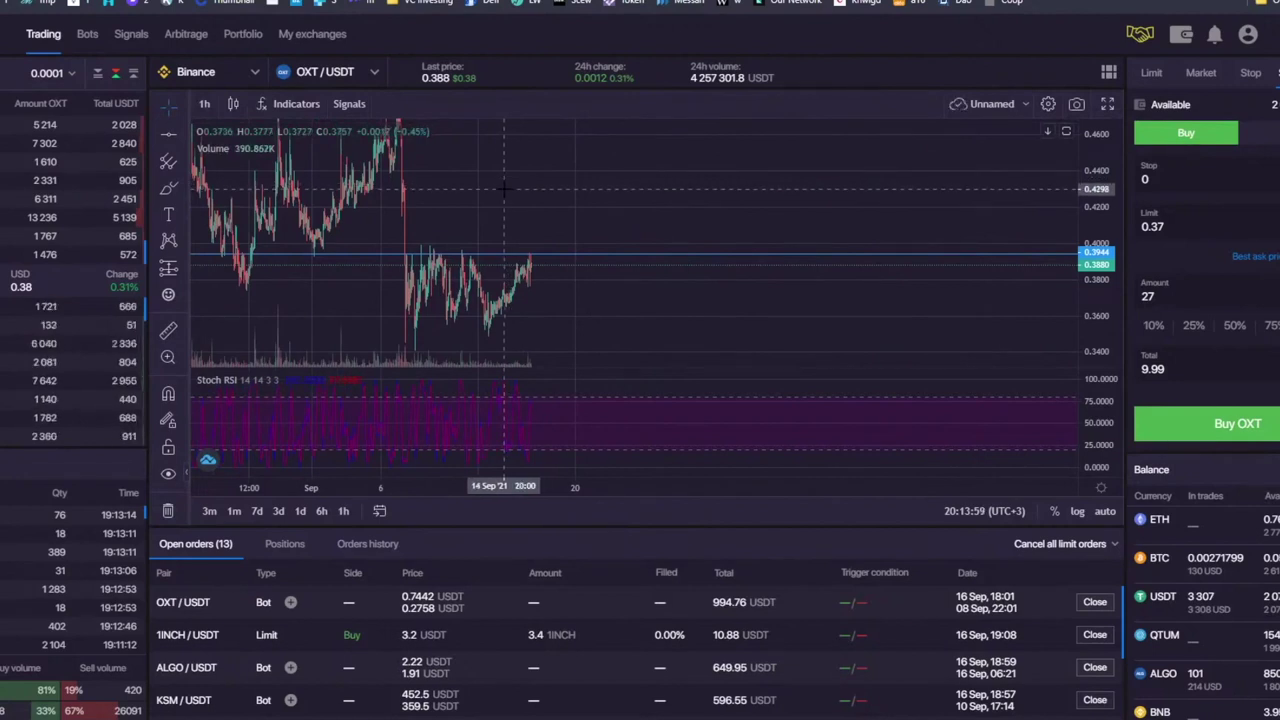
pyautogui.click(537, 256)
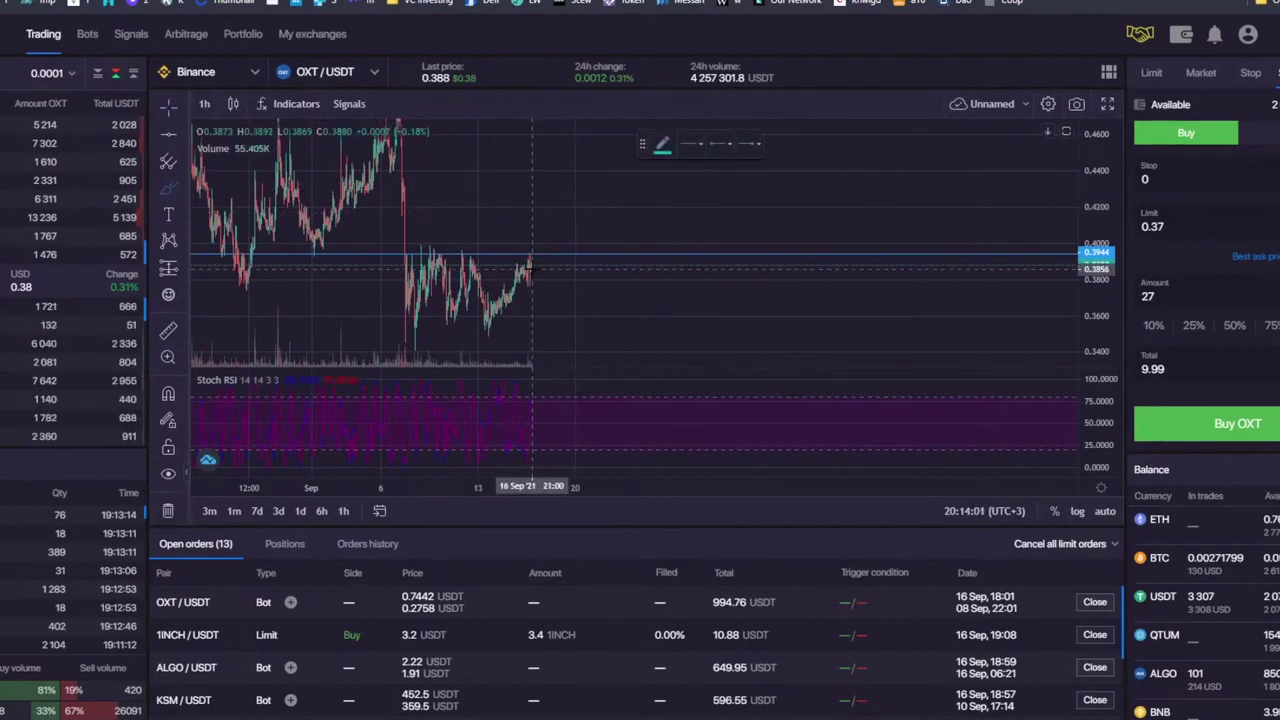
pyautogui.moveTo(538, 260); pyautogui.dragTo(572, 210)
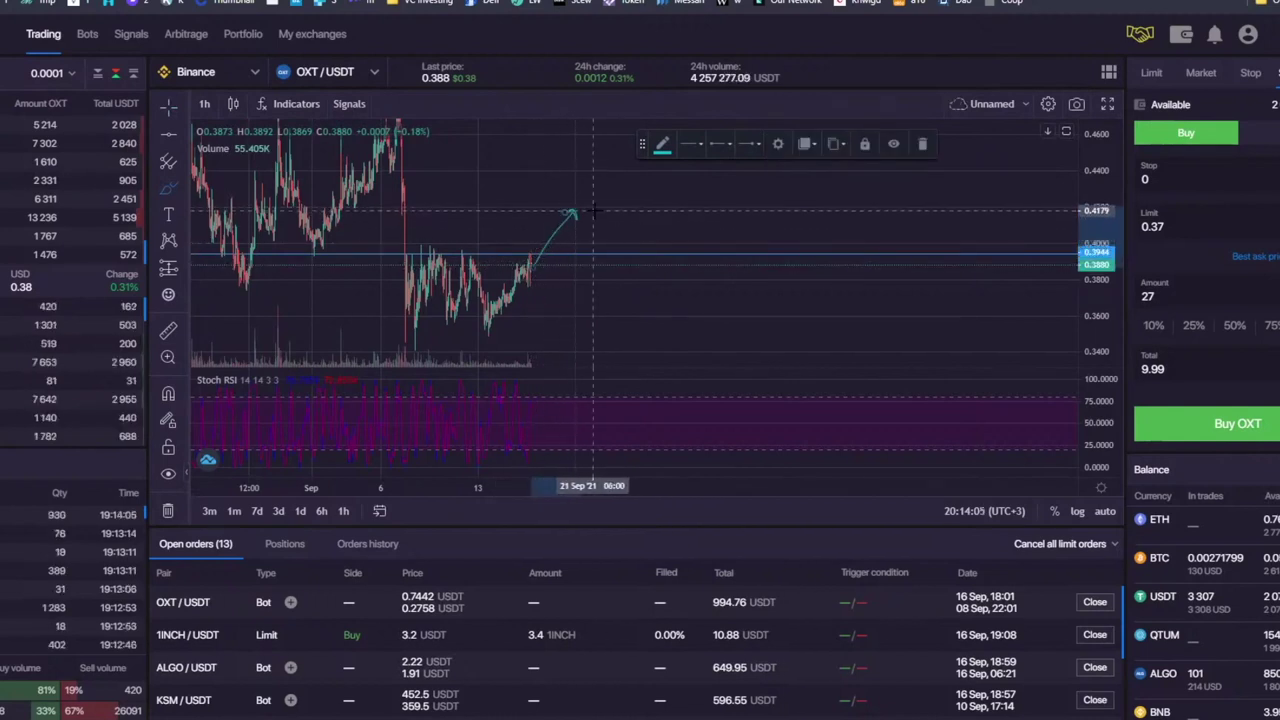
pyautogui.moveTo(1156, 178); pyautogui.dragTo(1116, 174)
pyautogui.write('0.42')
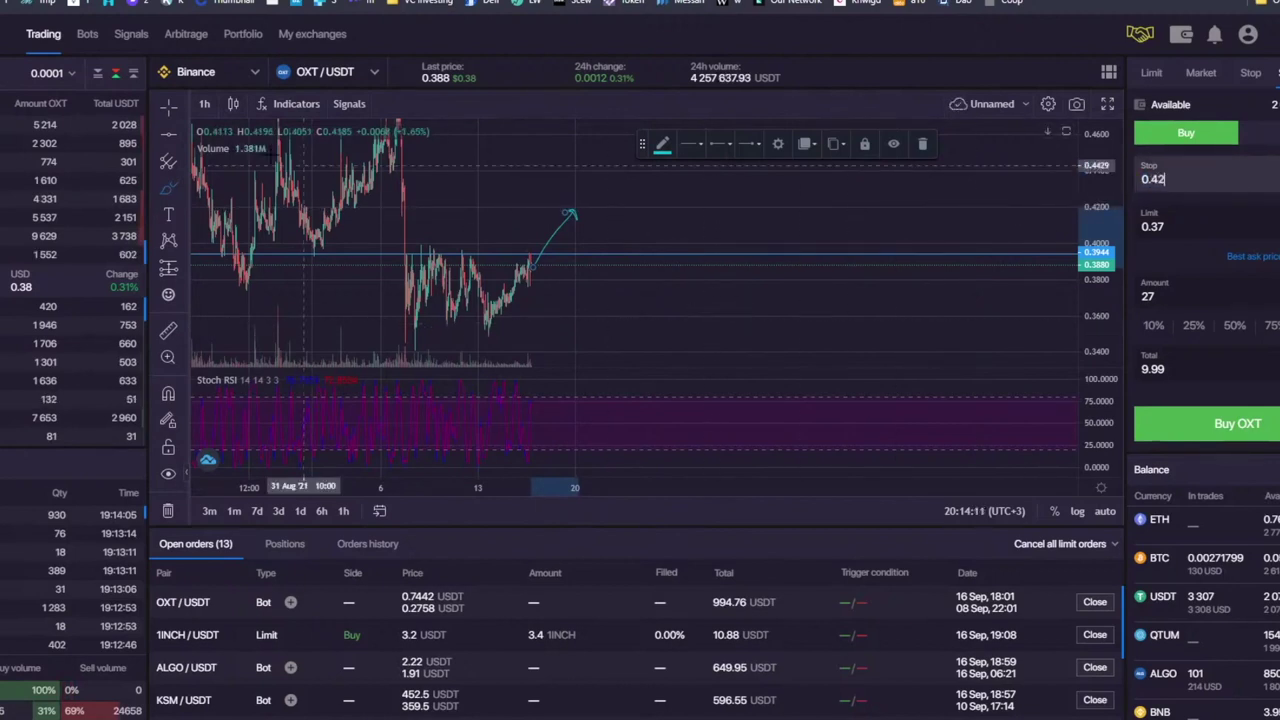
# Step: Draw a yellow horizontal ray at about 0.4188 starting from the tip of the rising arrow
pyautogui.click(178, 136)
pyautogui.click(243, 253)
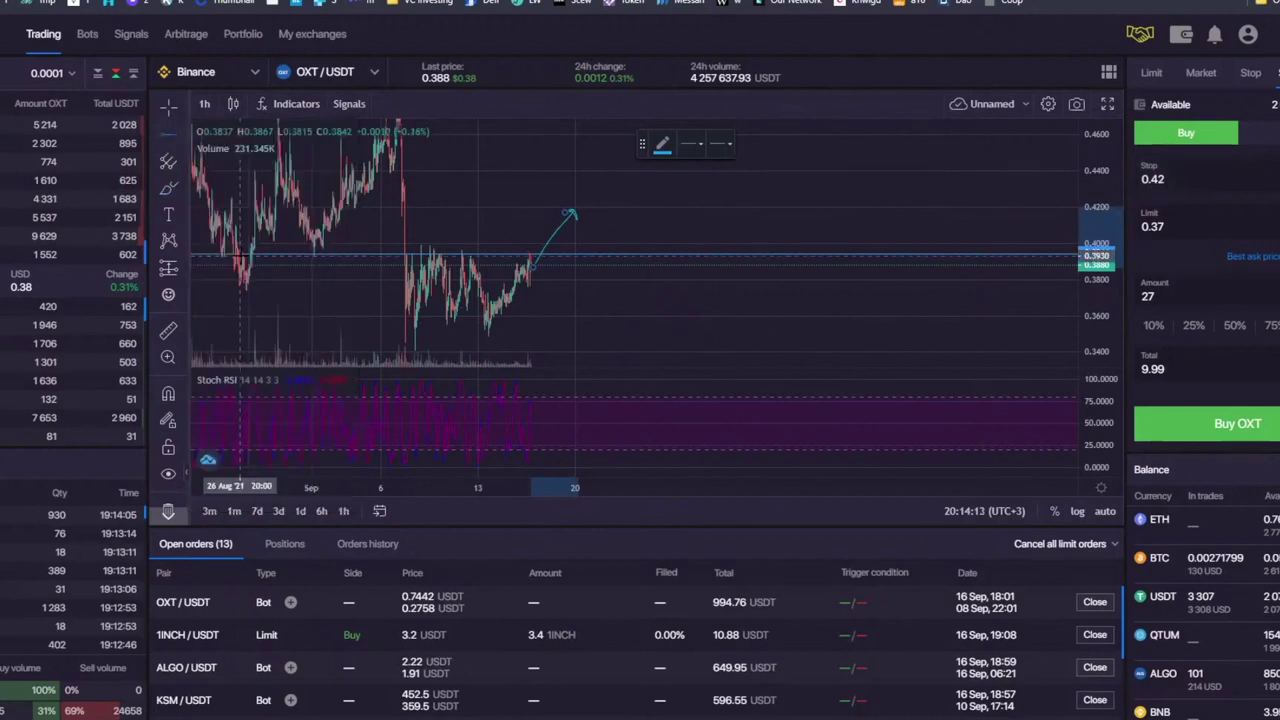
pyautogui.click(662, 145)
pyautogui.click(695, 183)
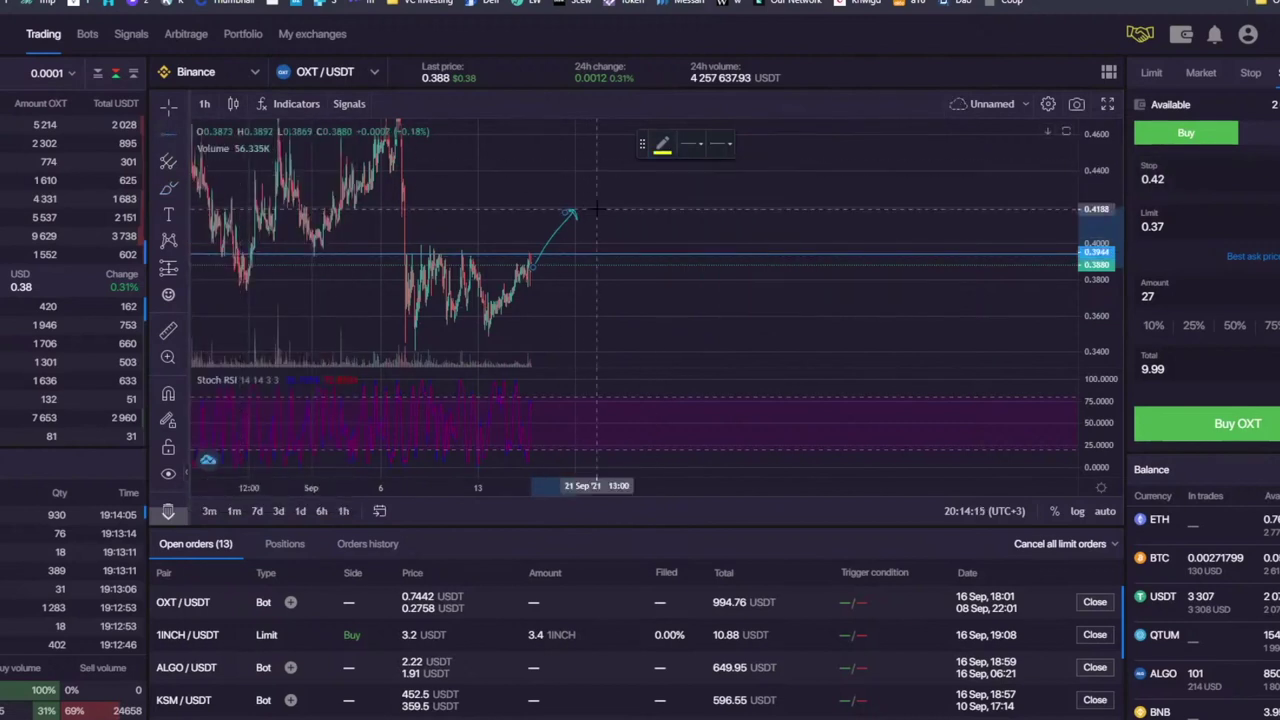
pyautogui.click(582, 210)
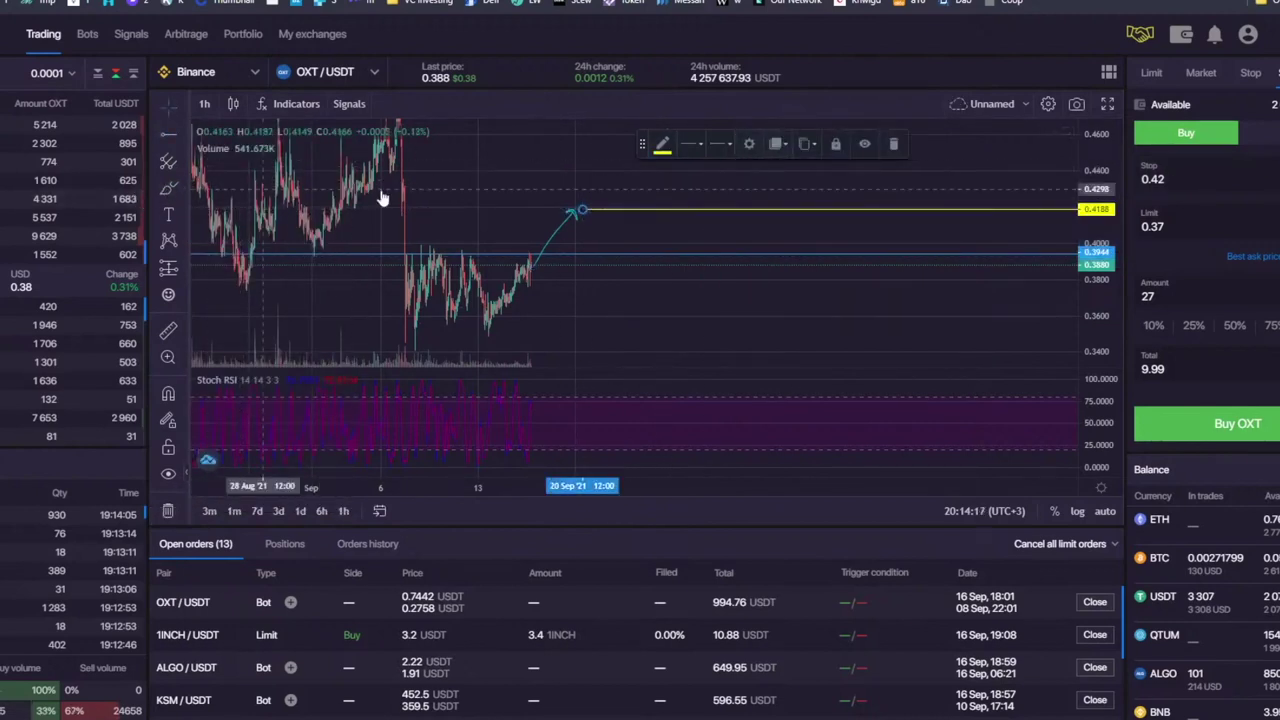
# Step: Handwrite "COND" with the brush just above the yellow ray
pyautogui.click(169, 188)
pyautogui.moveTo(617, 191)
pyautogui.mouseDown()
pyautogui.moveTo(673, 204)
pyautogui.moveTo(682, 190)
pyautogui.mouseUp()
pyautogui.moveTo(694, 204)
pyautogui.mouseDown()
pyautogui.moveTo(712, 198)
pyautogui.moveTo(693, 202)
pyautogui.mouseUp()
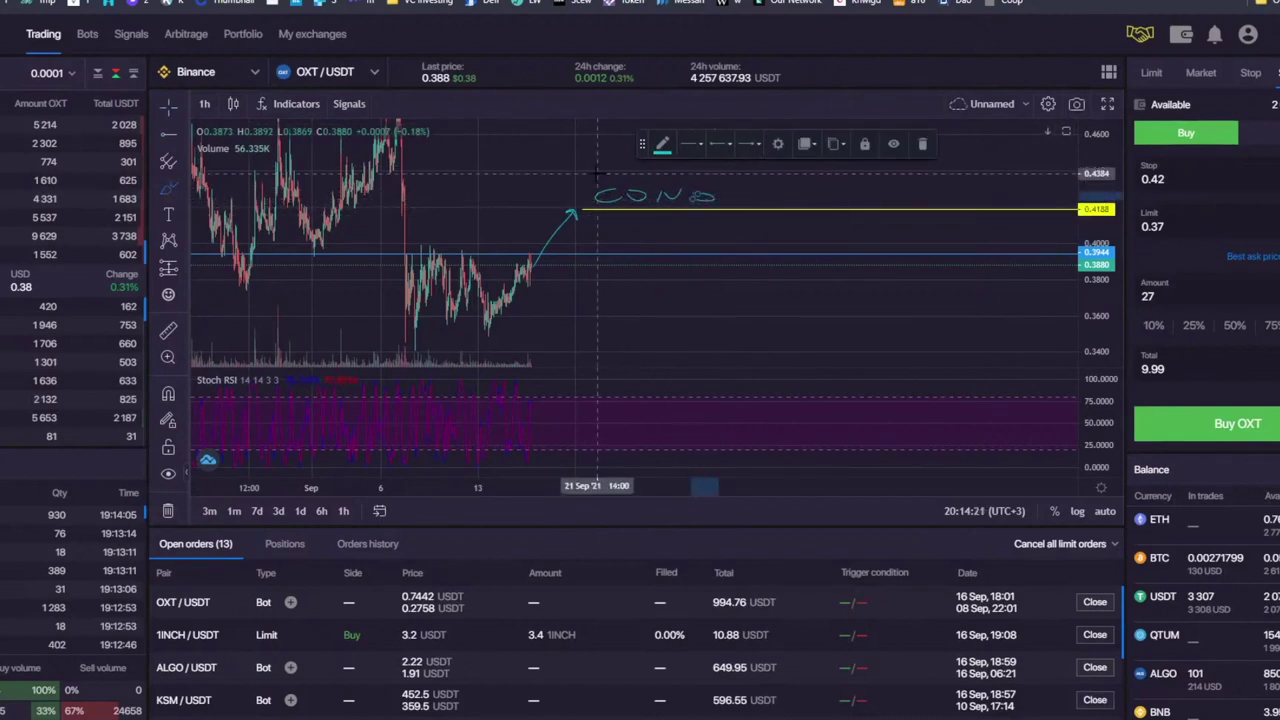
# Step: Set the Limit price of the OXT/USDT stop-limit buy to 0.4
pyautogui.click(1192, 208)
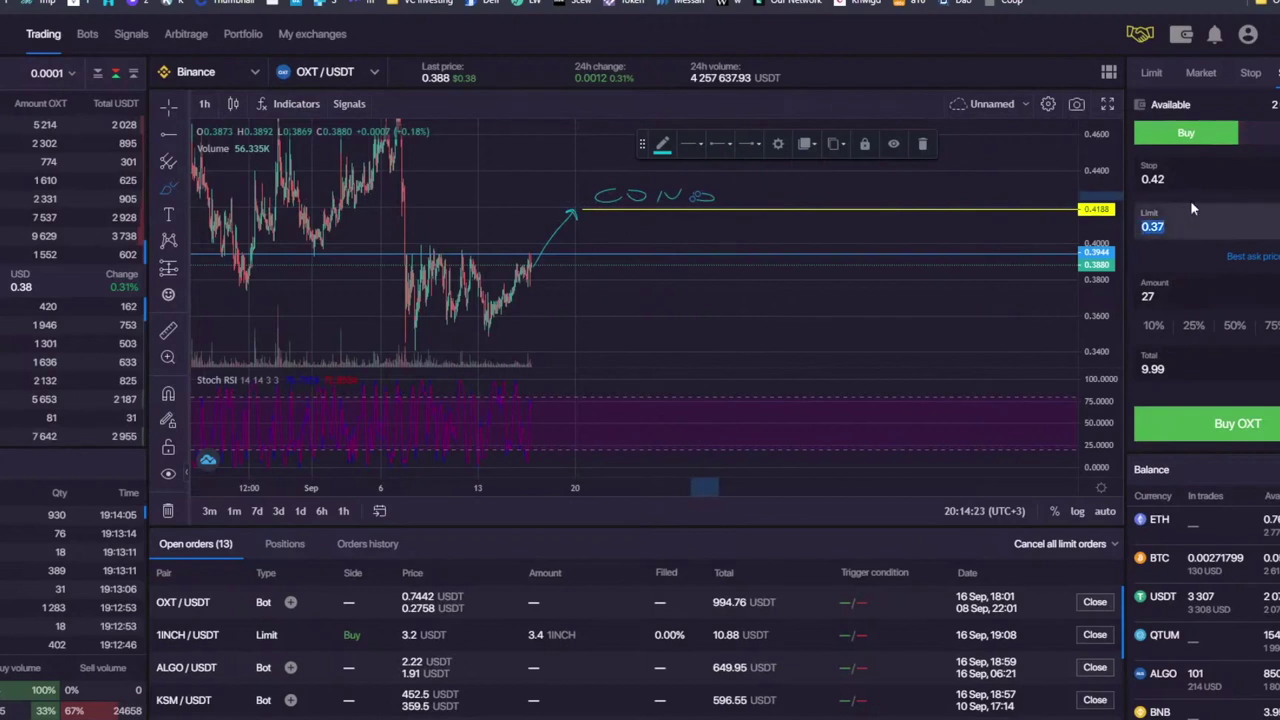
pyautogui.write('0.4')
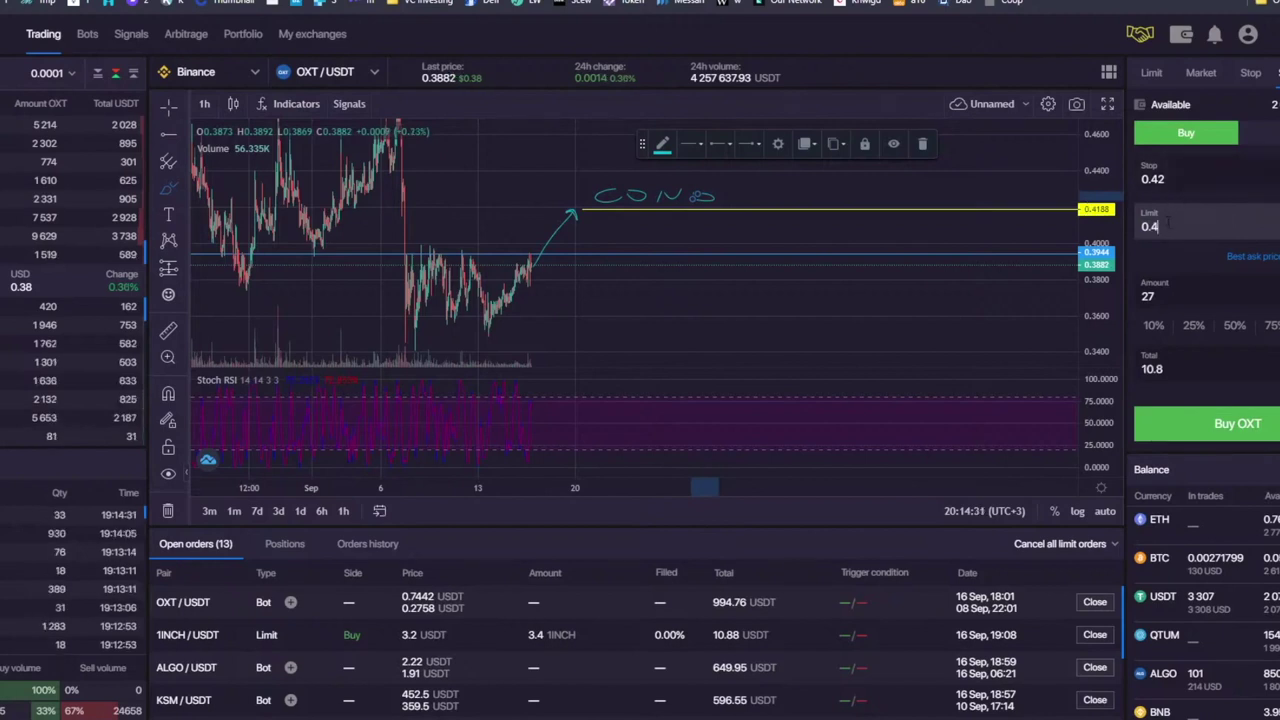
pyautogui.write('2')
pyautogui.press('BackSpace')
# Step: Review the stop and limit prices, and place the stop-limit buy for 27 OXT with stop 0.42 and limit 0.4
pyautogui.doubleClick(1163, 179)
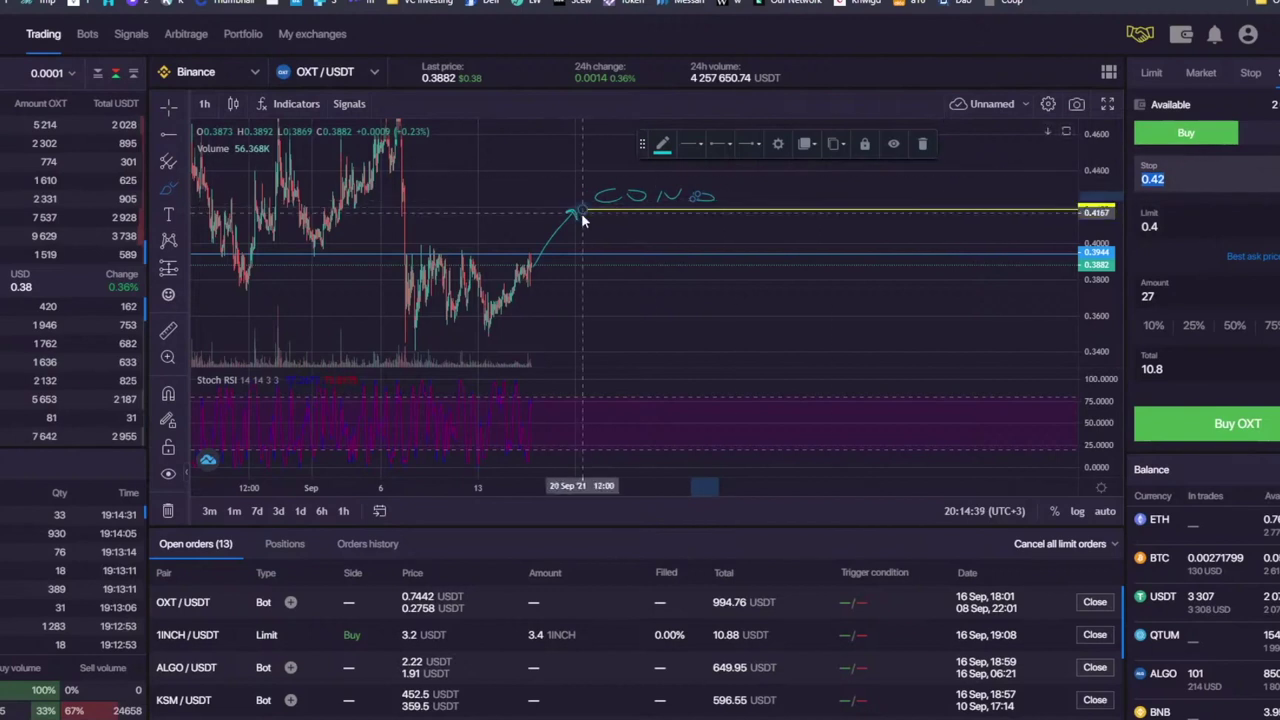
pyautogui.click(169, 187)
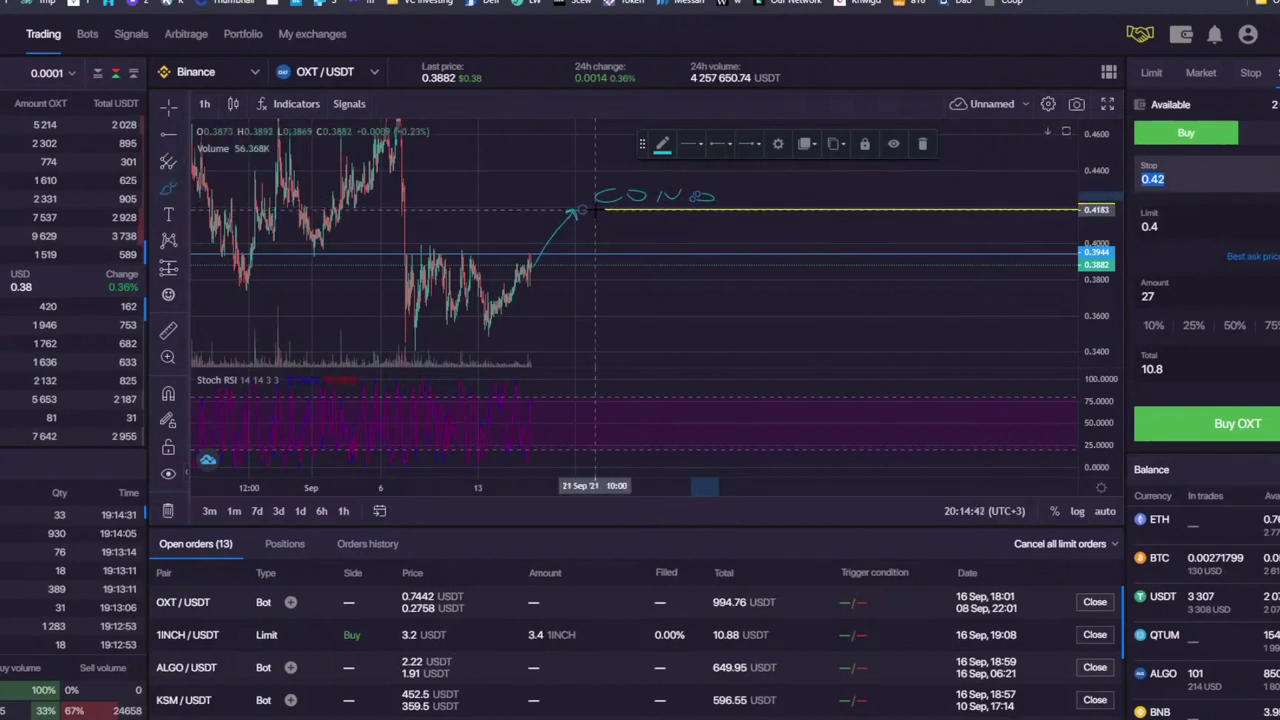
pyautogui.click(582, 209)
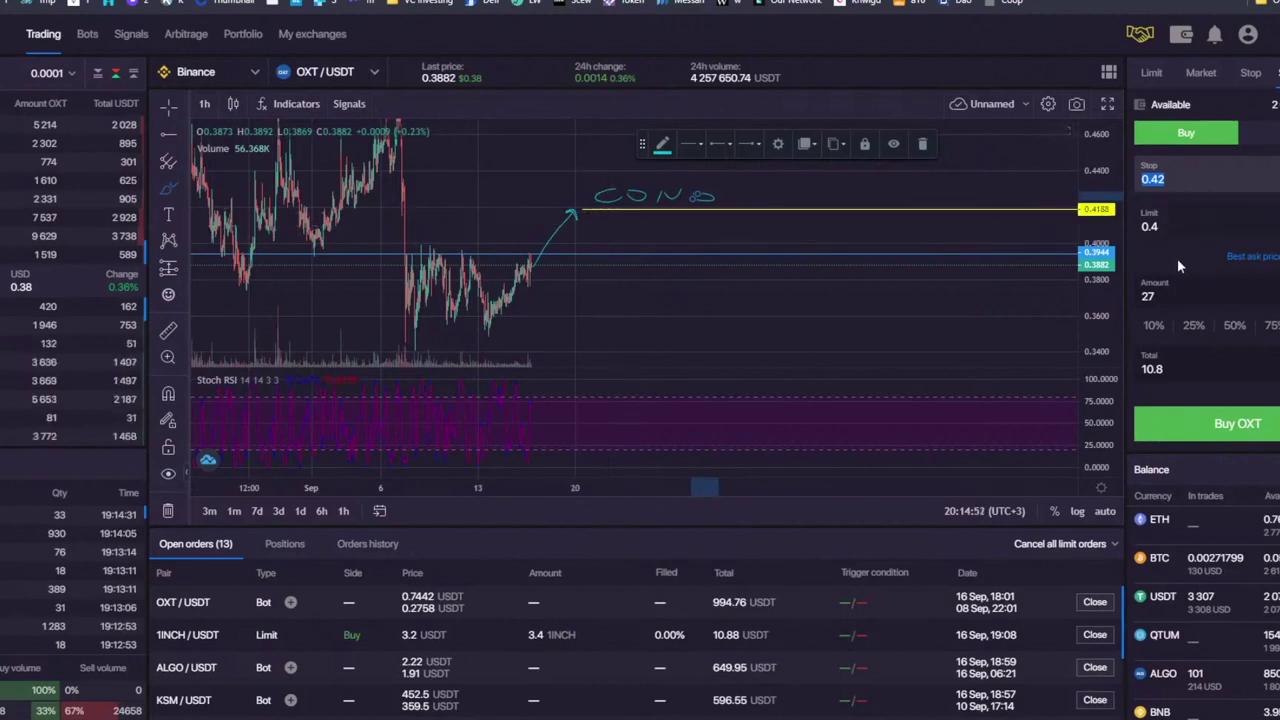
pyautogui.click(1183, 226)
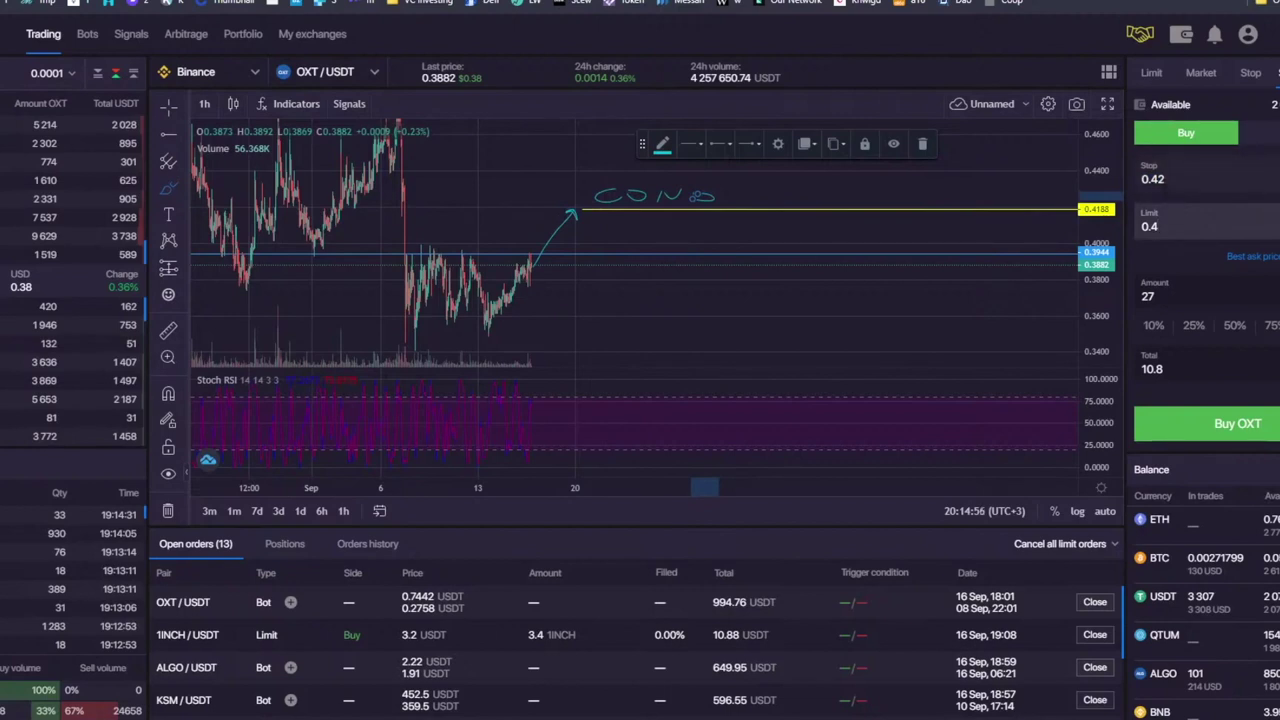
pyautogui.hotkey('shift', 'Tab')
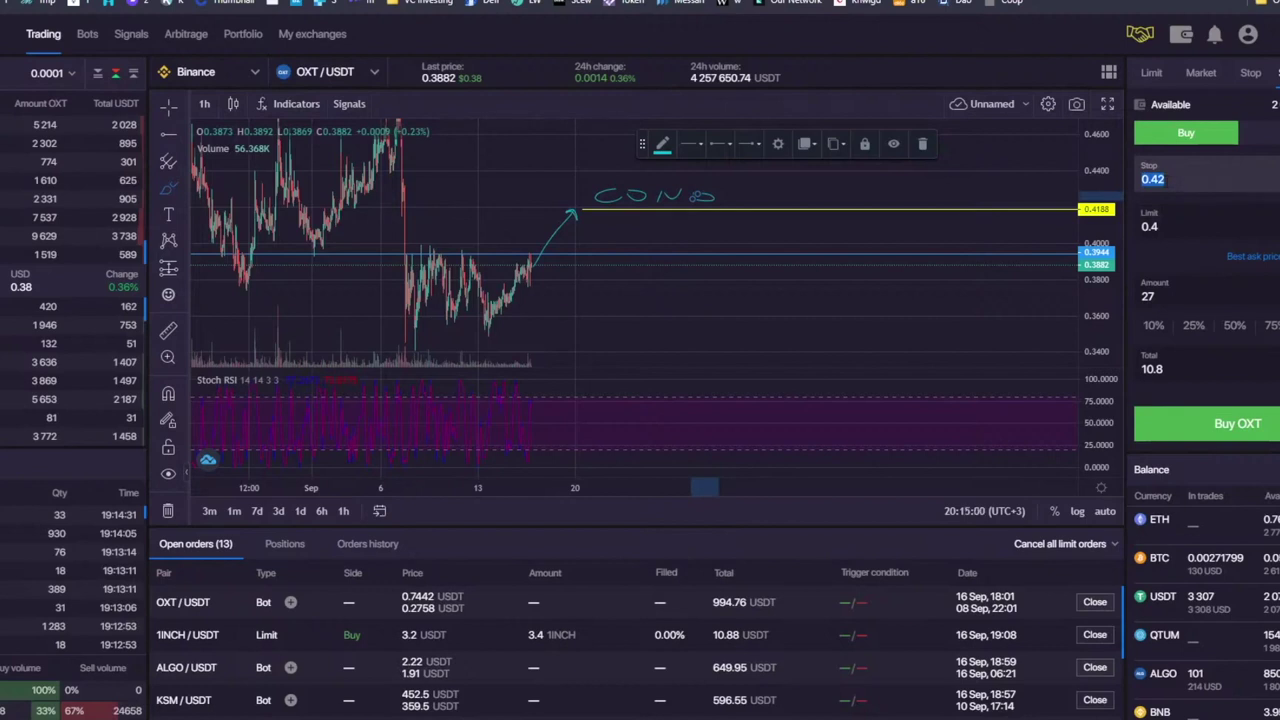
pyautogui.click(1200, 222)
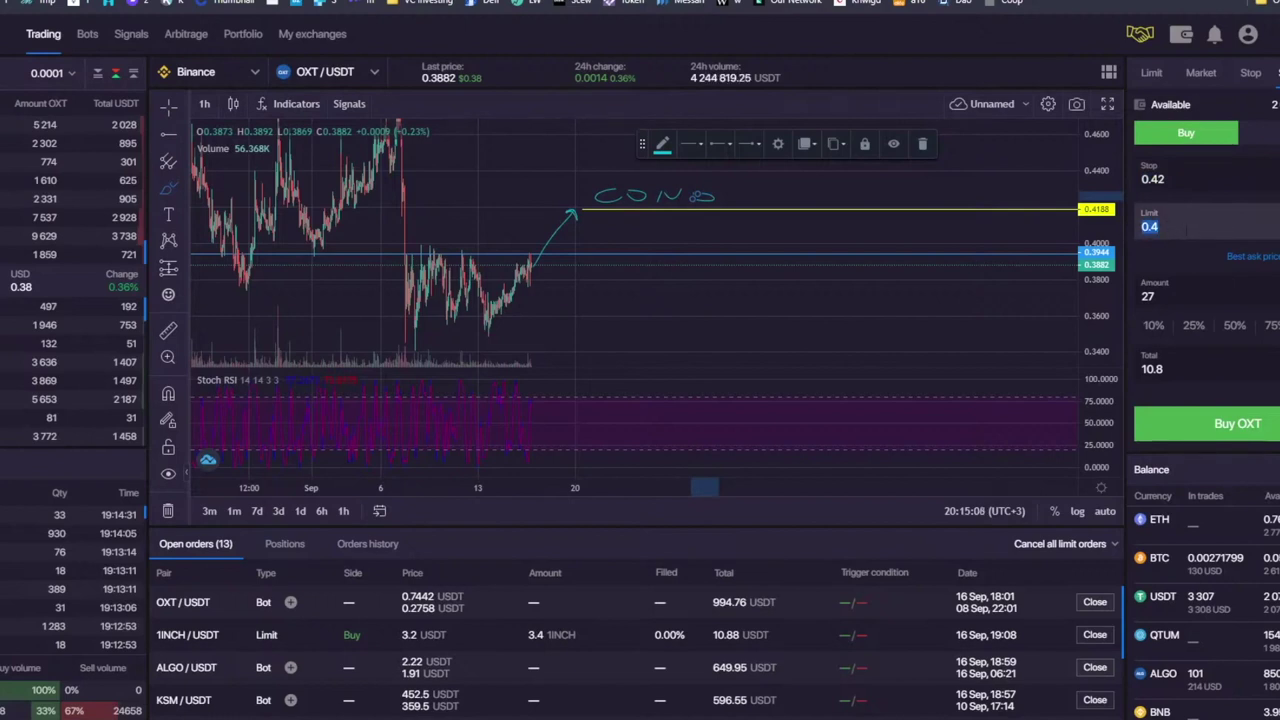
pyautogui.click(1210, 425)
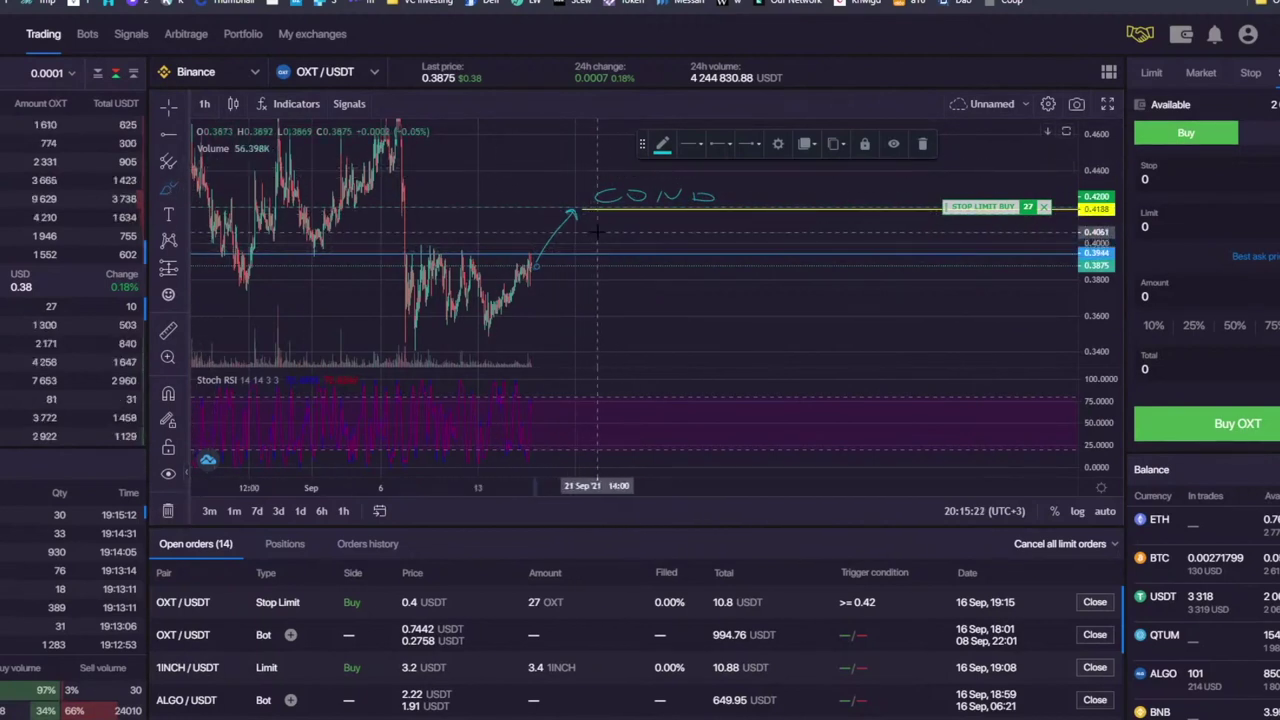
pyautogui.click(172, 133)
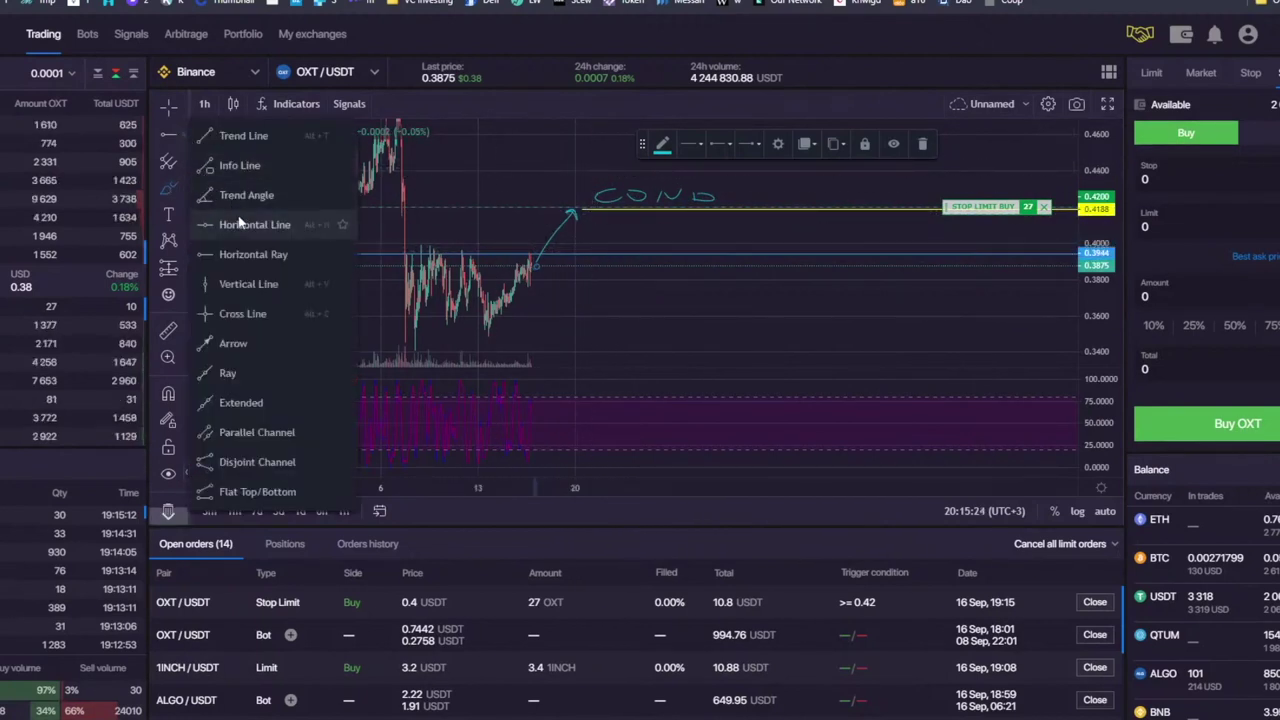
pyautogui.click(246, 254)
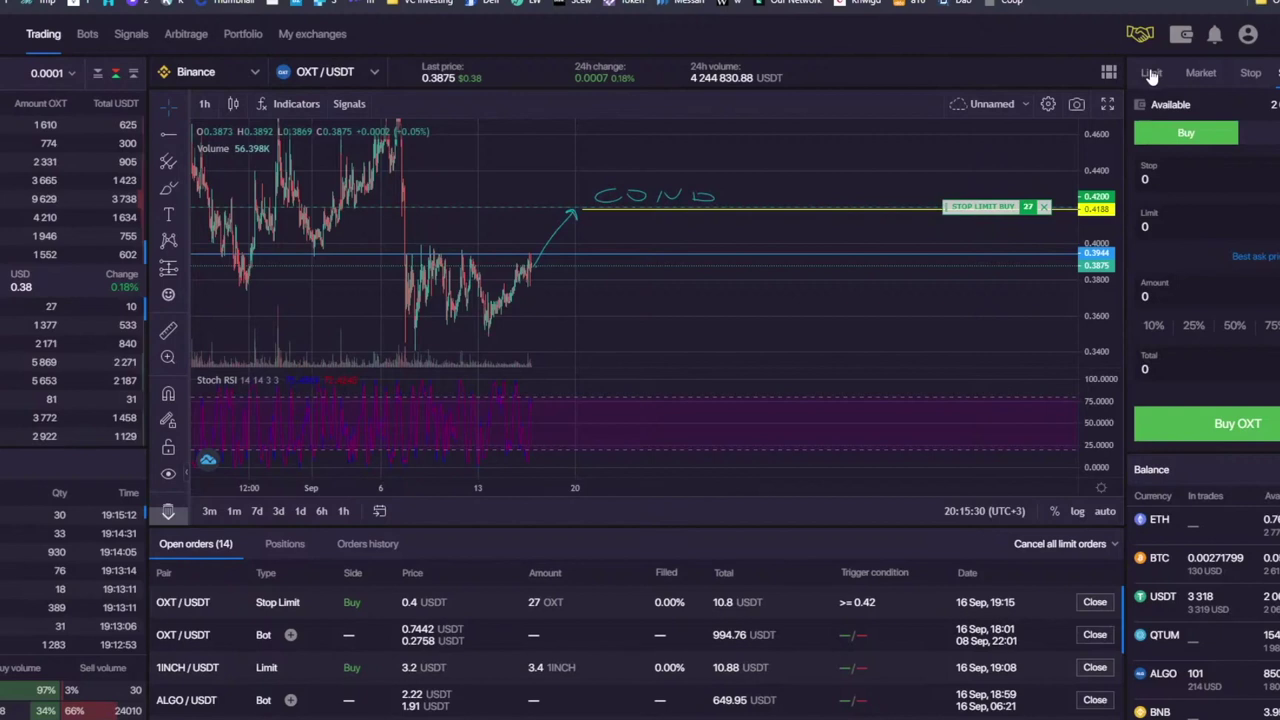
# Step: Switch the order form to a Limit buy and fill its price with the best ask, 0.388
pyautogui.click(1151, 73)
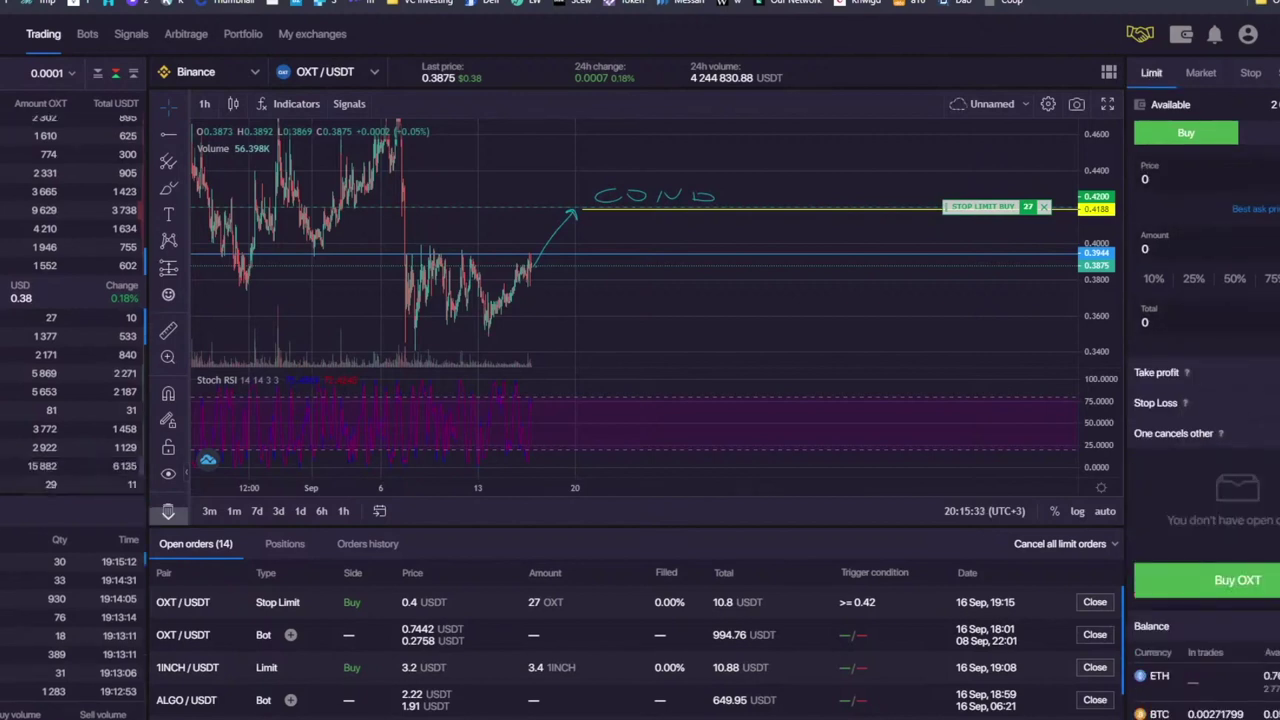
pyautogui.click(1206, 178)
pyautogui.click(1206, 320)
pyautogui.click(1206, 248)
pyautogui.click(1250, 209)
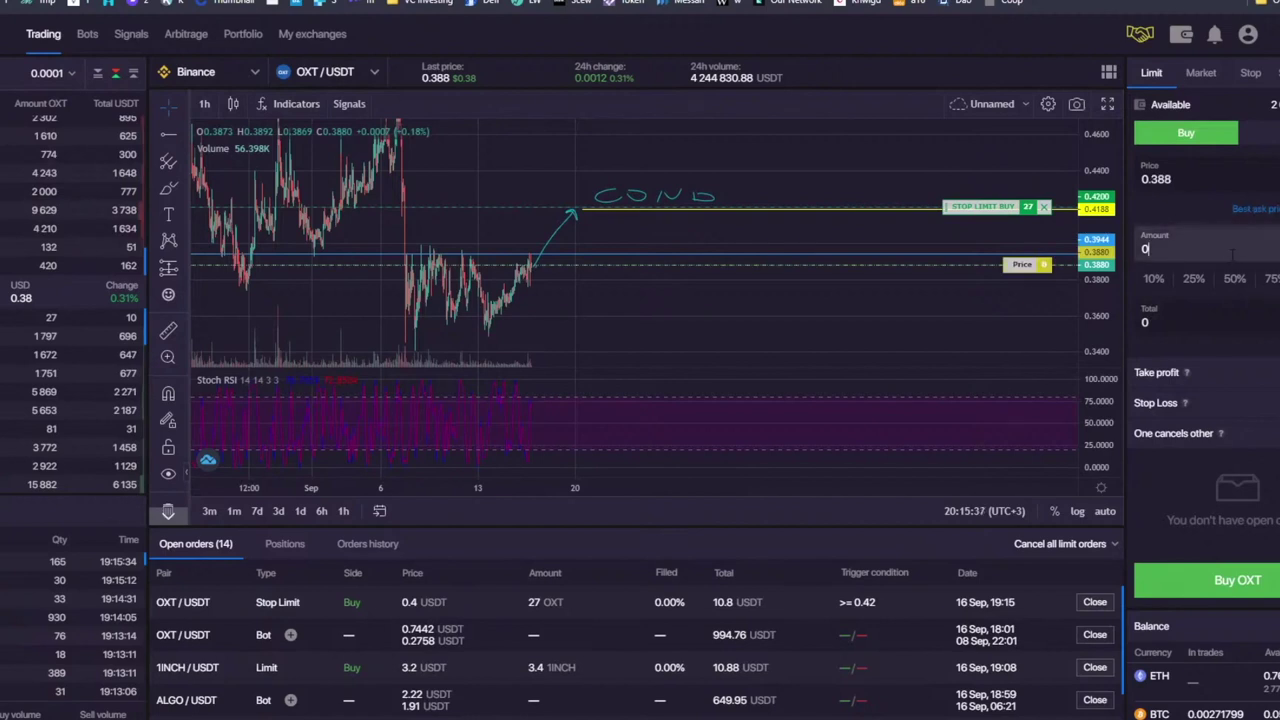
pyautogui.click(1228, 241)
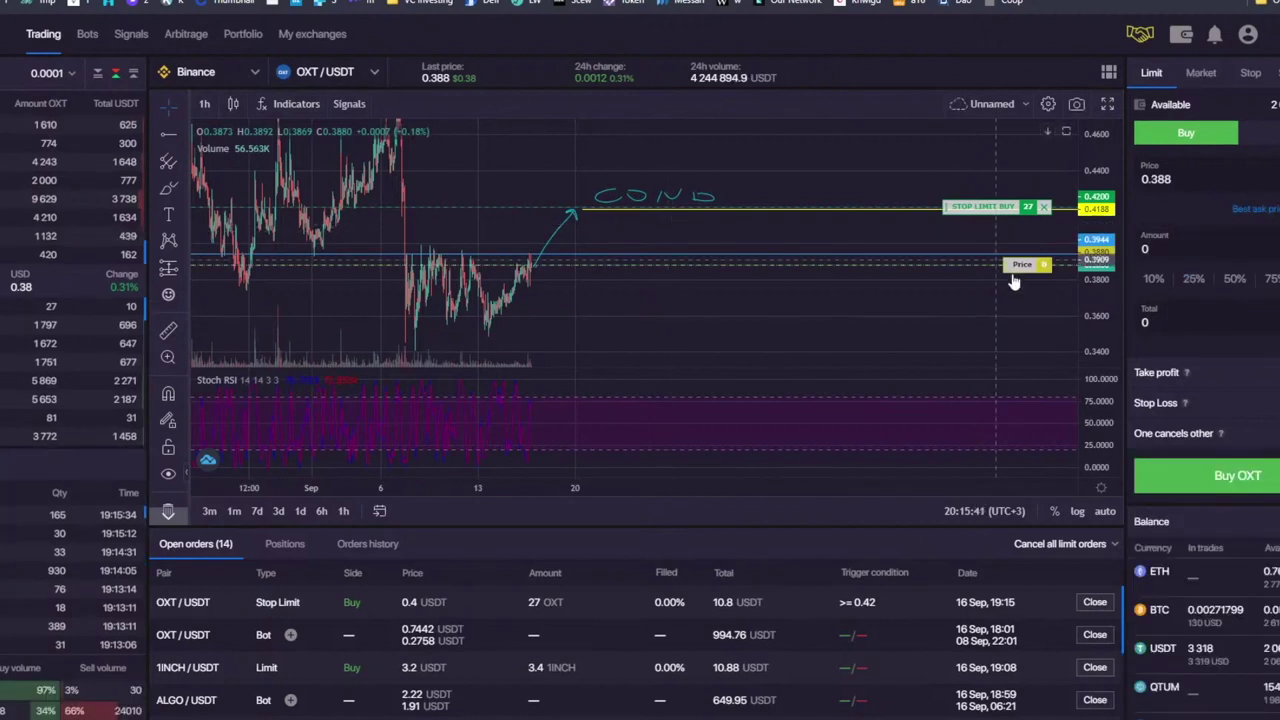
# Step: Switch the order form back to Stop limit and set its side to Sell
pyautogui.click(1275, 72)
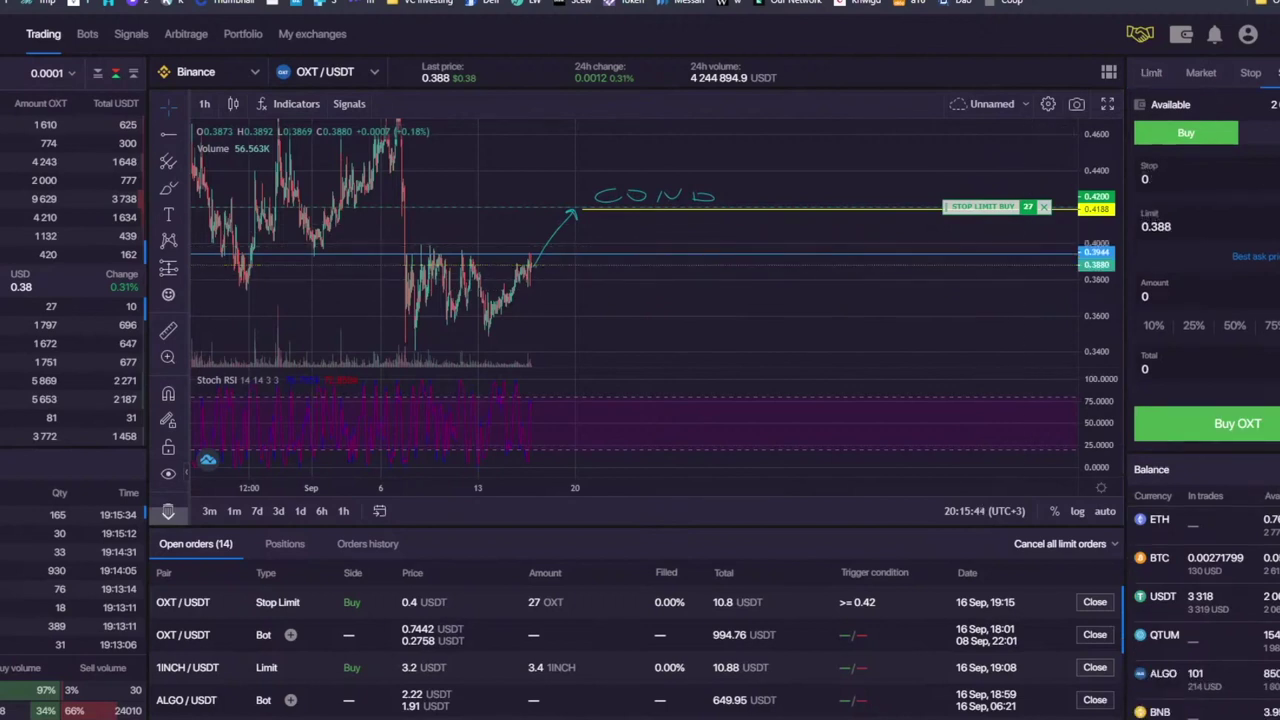
pyautogui.click(1260, 132)
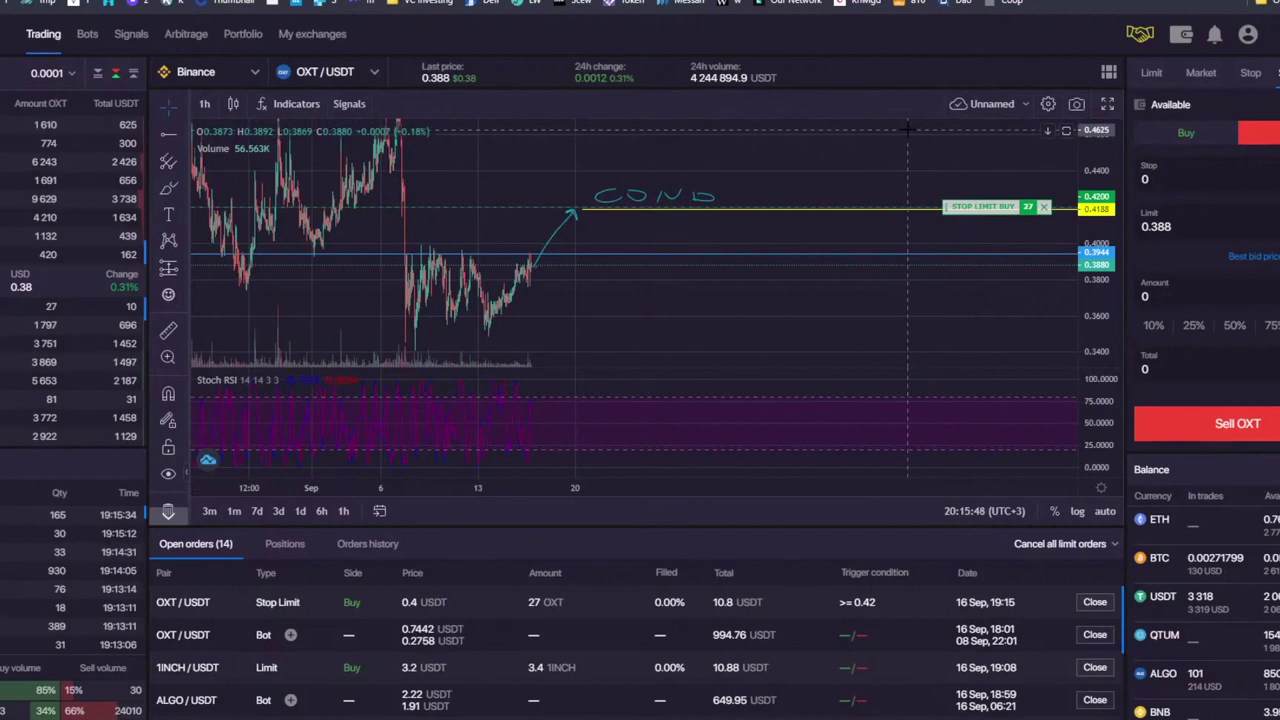
# Step: Remove all drawings from the OXT/USDT chart and cancel the pending stop-limit buy for 27 OXT
pyautogui.rightClick(840, 181)
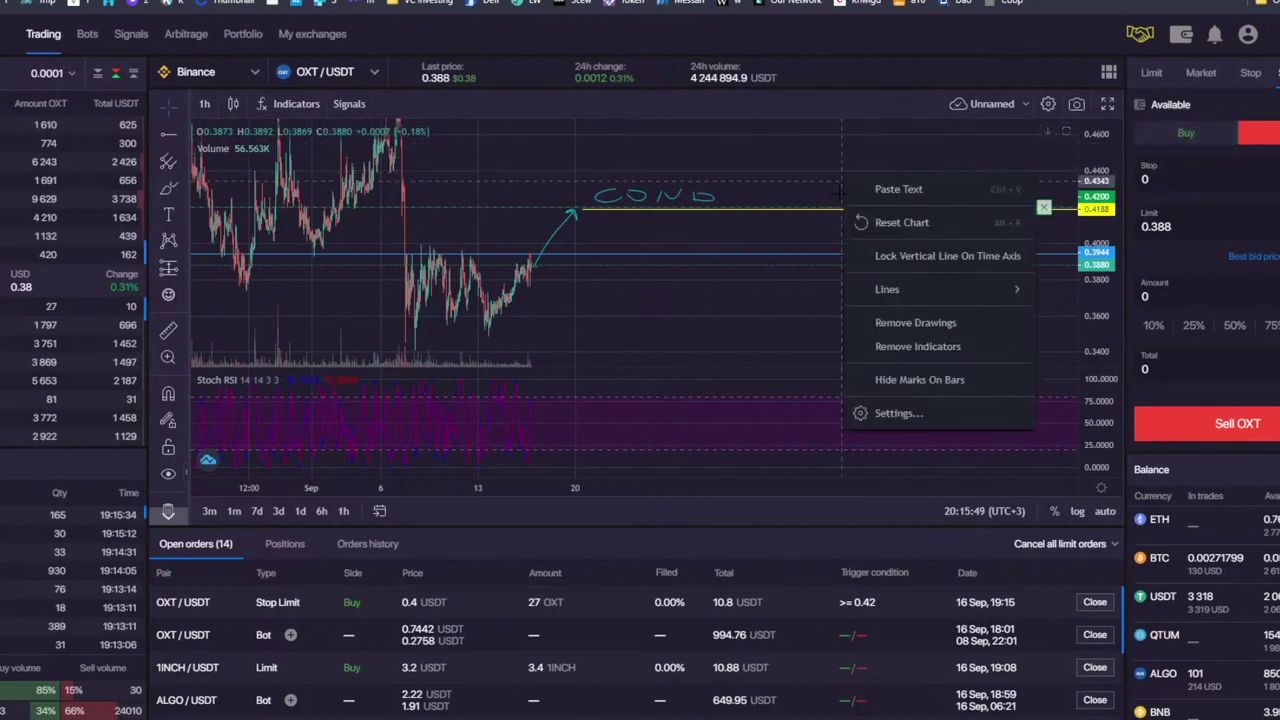
pyautogui.click(914, 322)
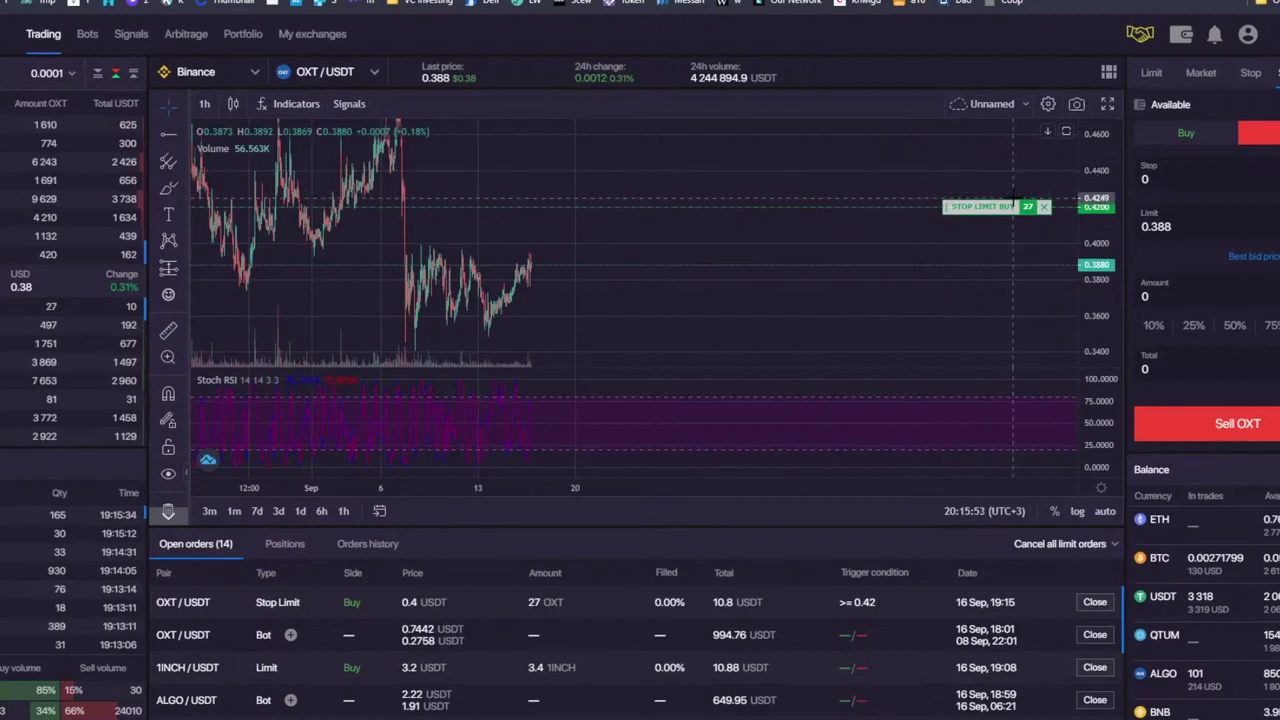
pyautogui.click(1043, 207)
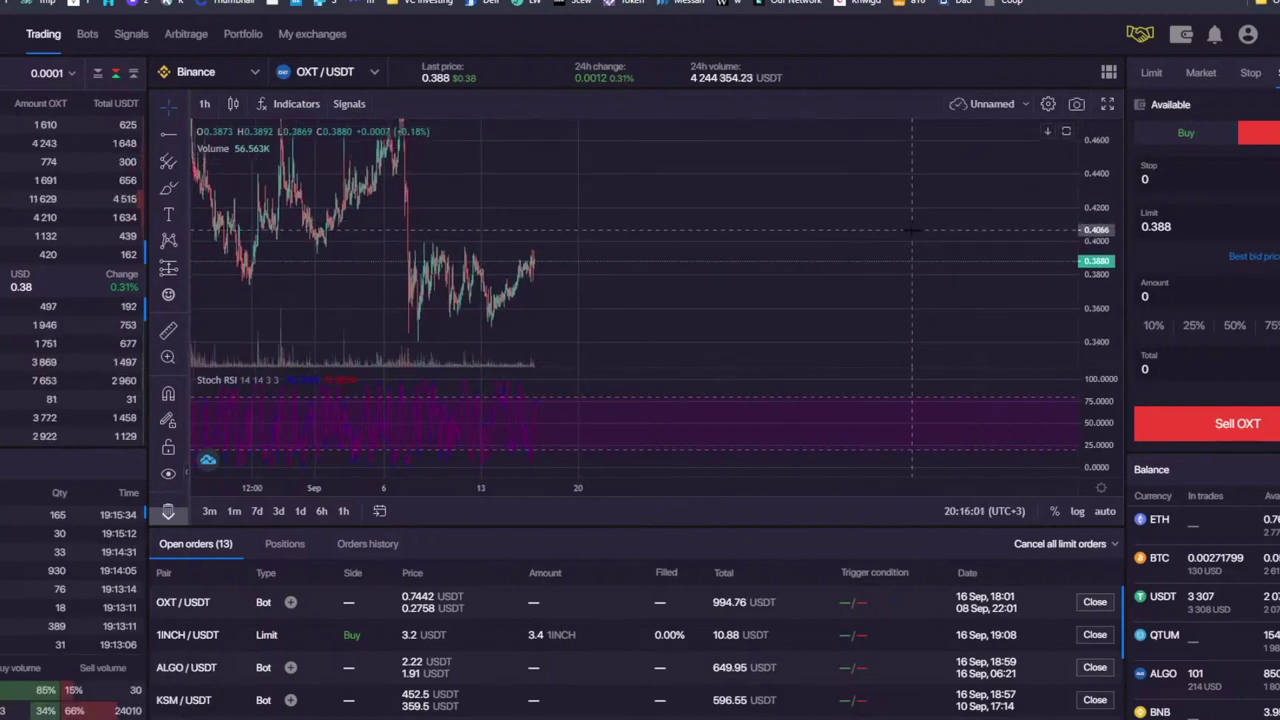
# Step: Draw a yellow horizontal ray at about 0.3965 and brush an arrow rising through it, followed by a wavy sideways price path
pyautogui.click(168, 139)
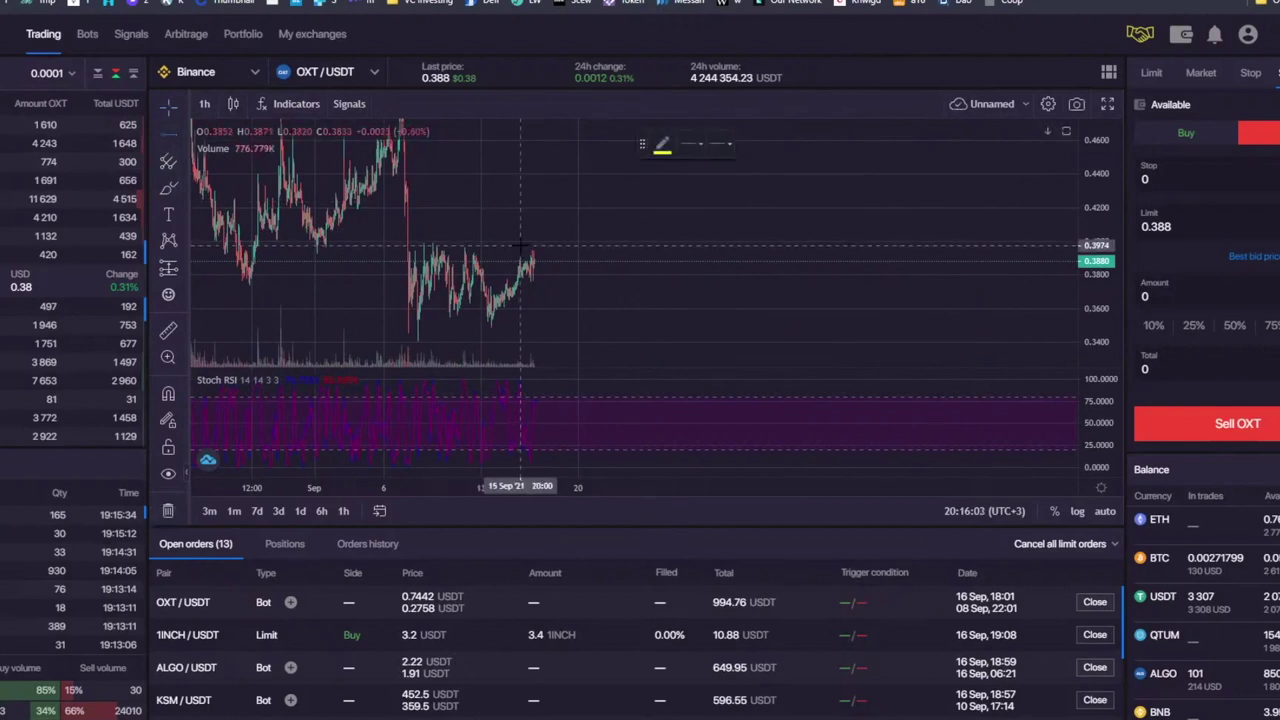
pyautogui.click(410, 247)
pyautogui.moveTo(533, 289)
pyautogui.mouseDown()
pyautogui.moveTo(603, 220)
pyautogui.moveTo(638, 242)
pyautogui.moveTo(697, 233)
pyautogui.mouseUp()
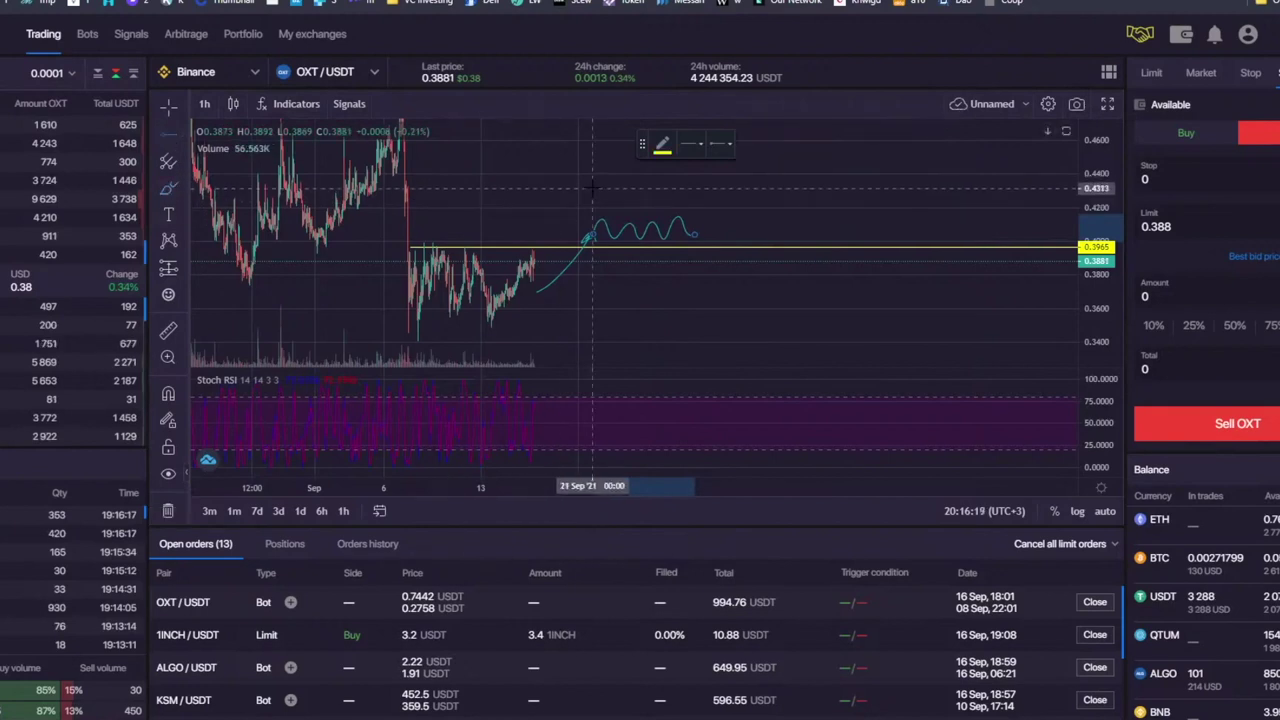
# Step: Draw a cyan horizontal ray at about 0.4388 above the wavy path
pyautogui.click(662, 143)
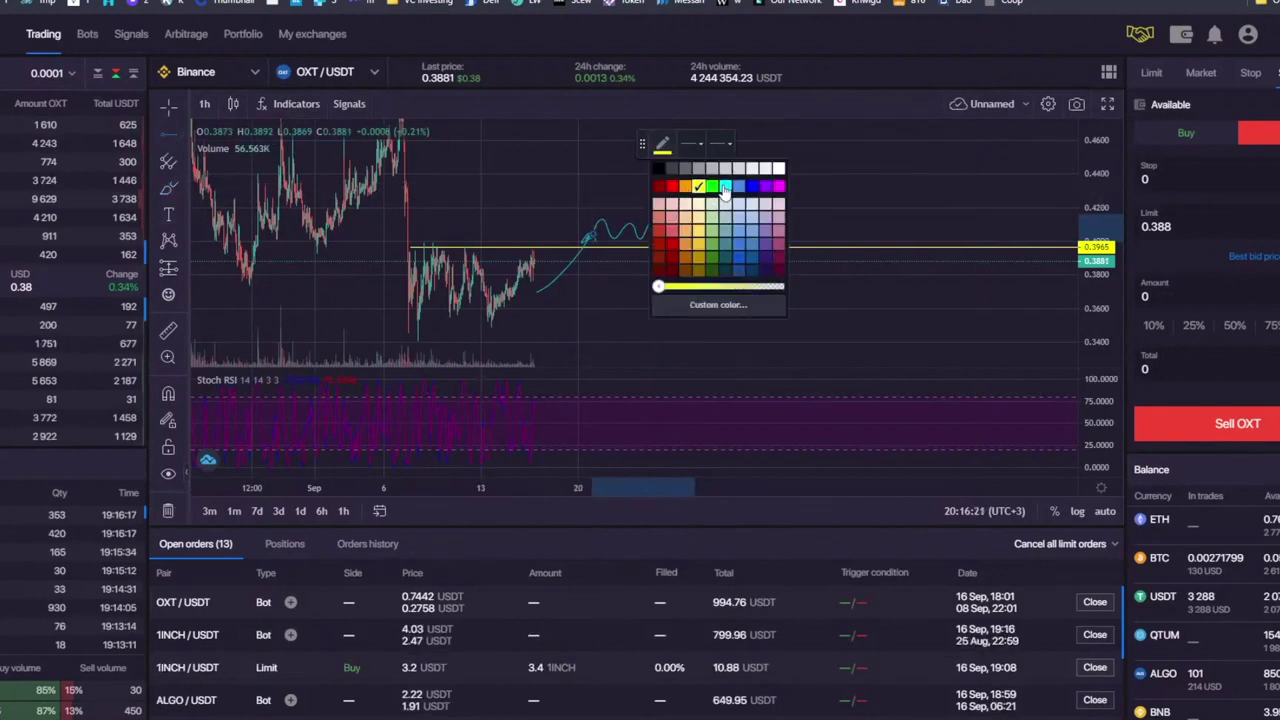
pyautogui.click(725, 187)
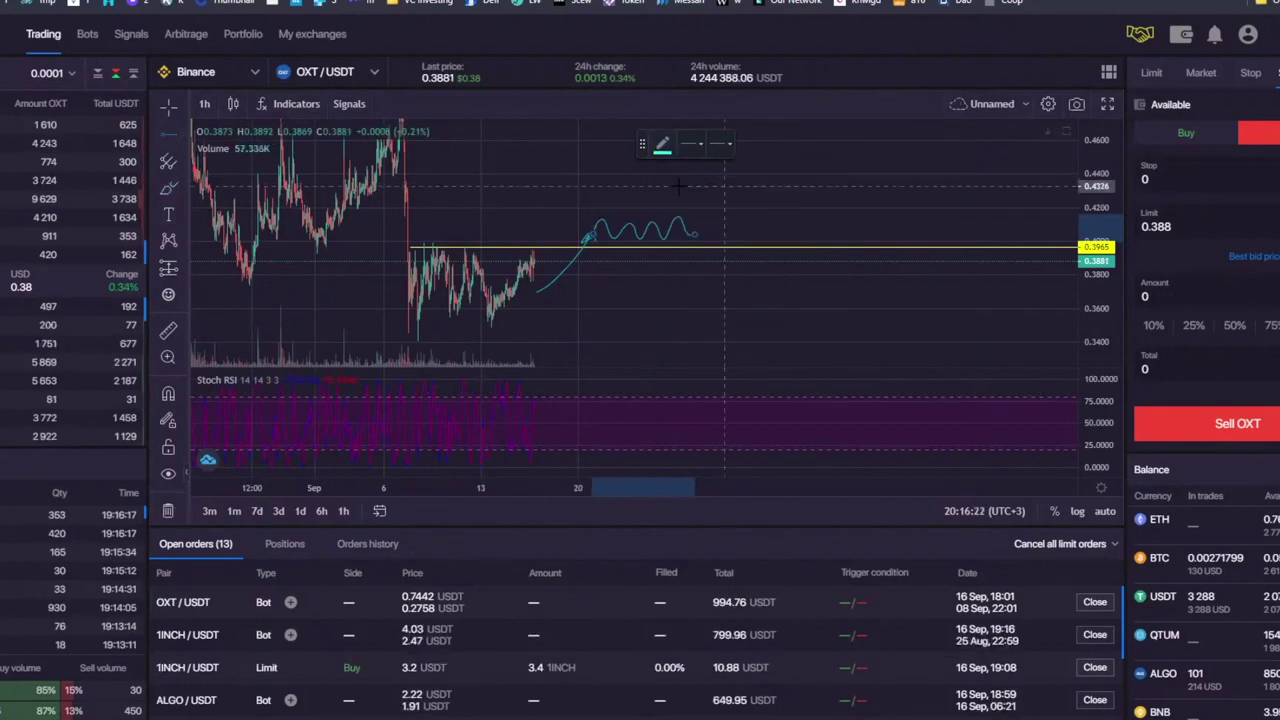
pyautogui.click(579, 176)
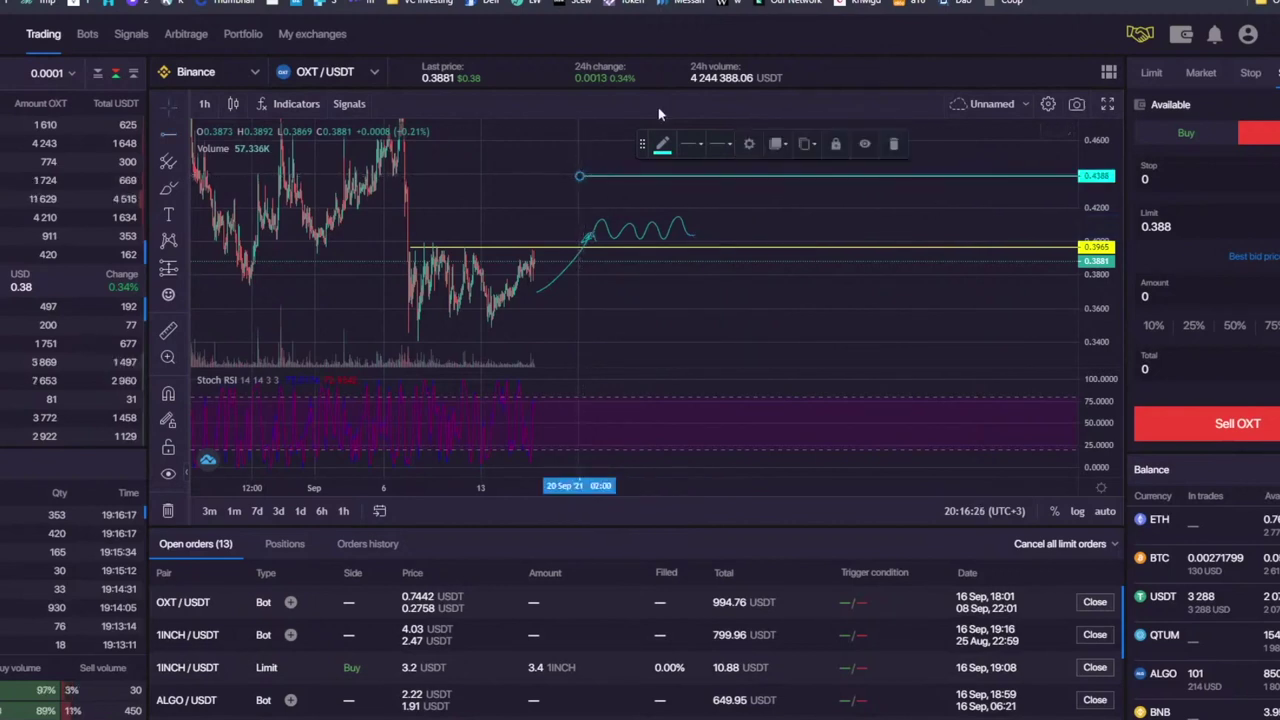
# Step: Fill in the stop-limit sell with stop 0.3965, limit 0.44 and a total of 13 USDT
pyautogui.moveTo(1182, 227); pyautogui.dragTo(1054, 236)
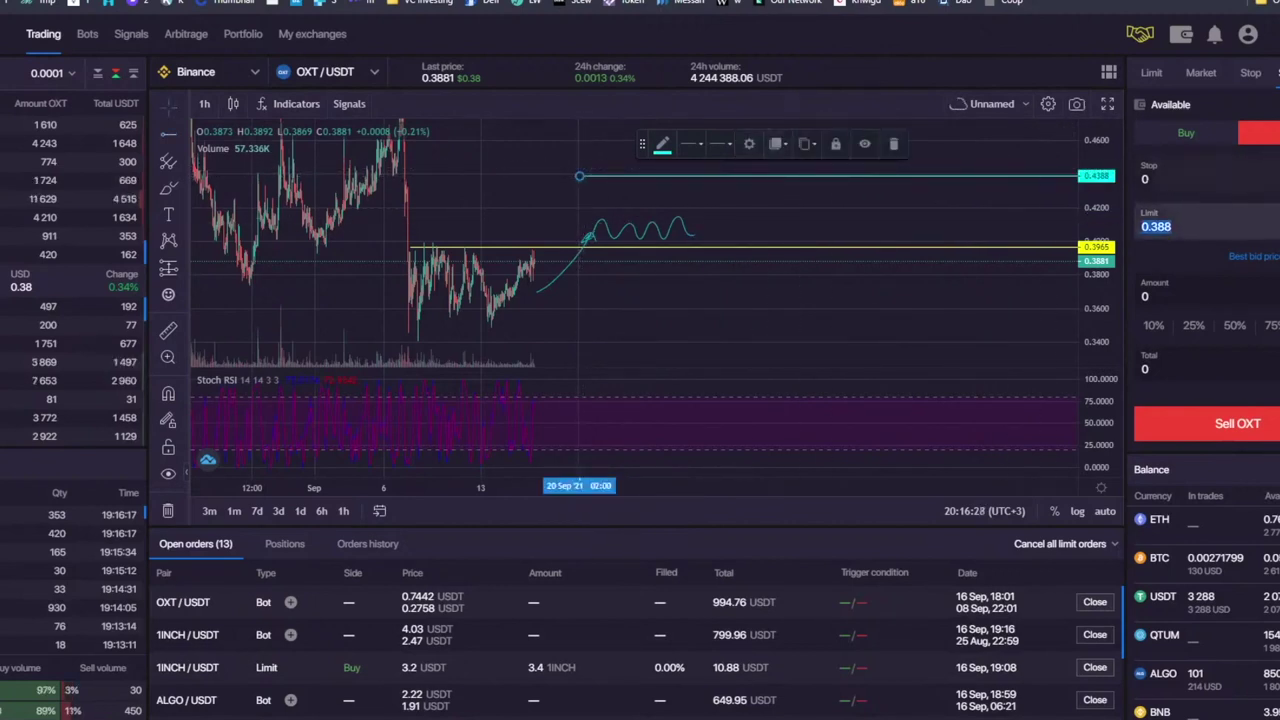
pyautogui.moveTo(1170, 179); pyautogui.dragTo(1081, 178)
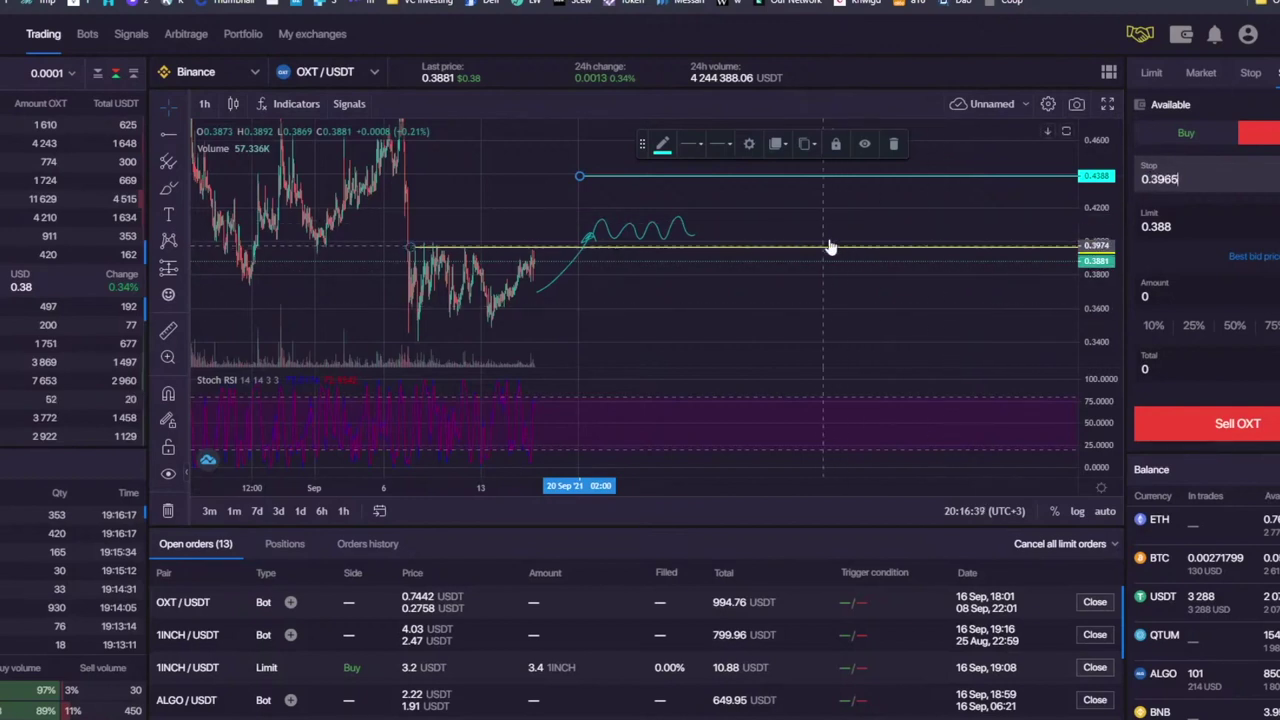
pyautogui.press('Tab')
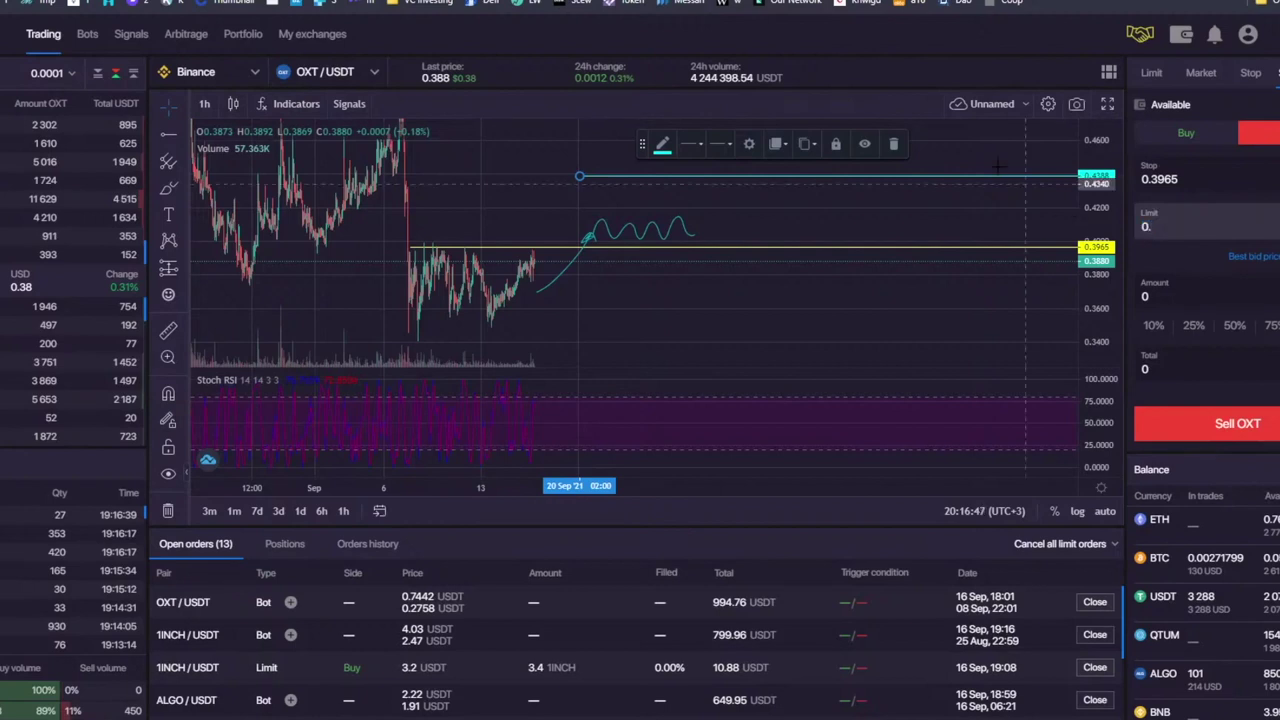
pyautogui.write('0.44')
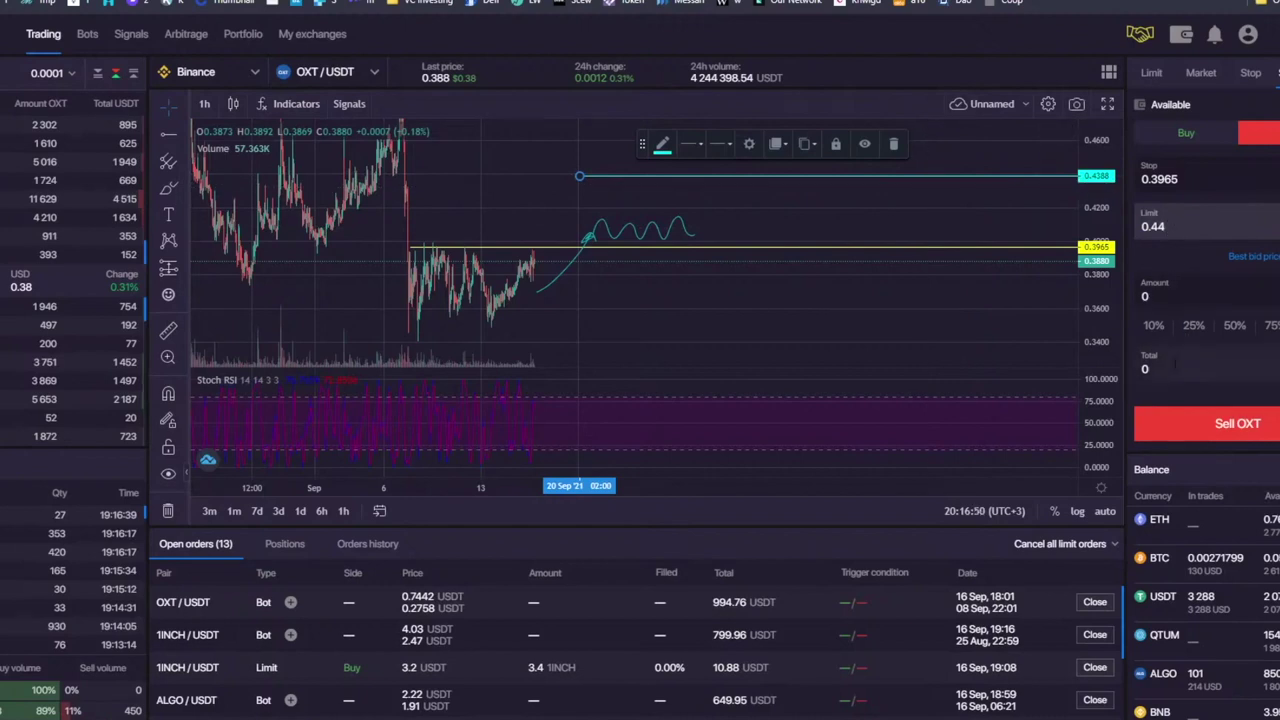
pyautogui.moveTo(1154, 367); pyautogui.dragTo(1112, 363)
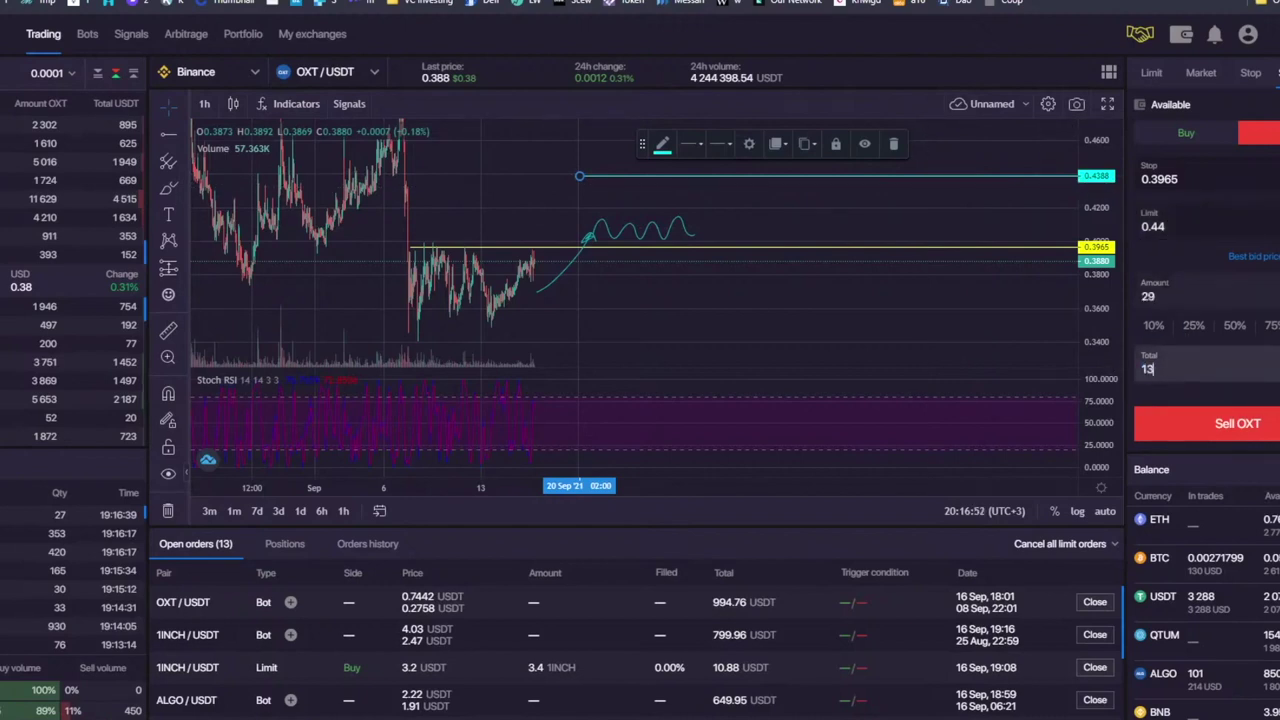
pyautogui.click(745, 298)
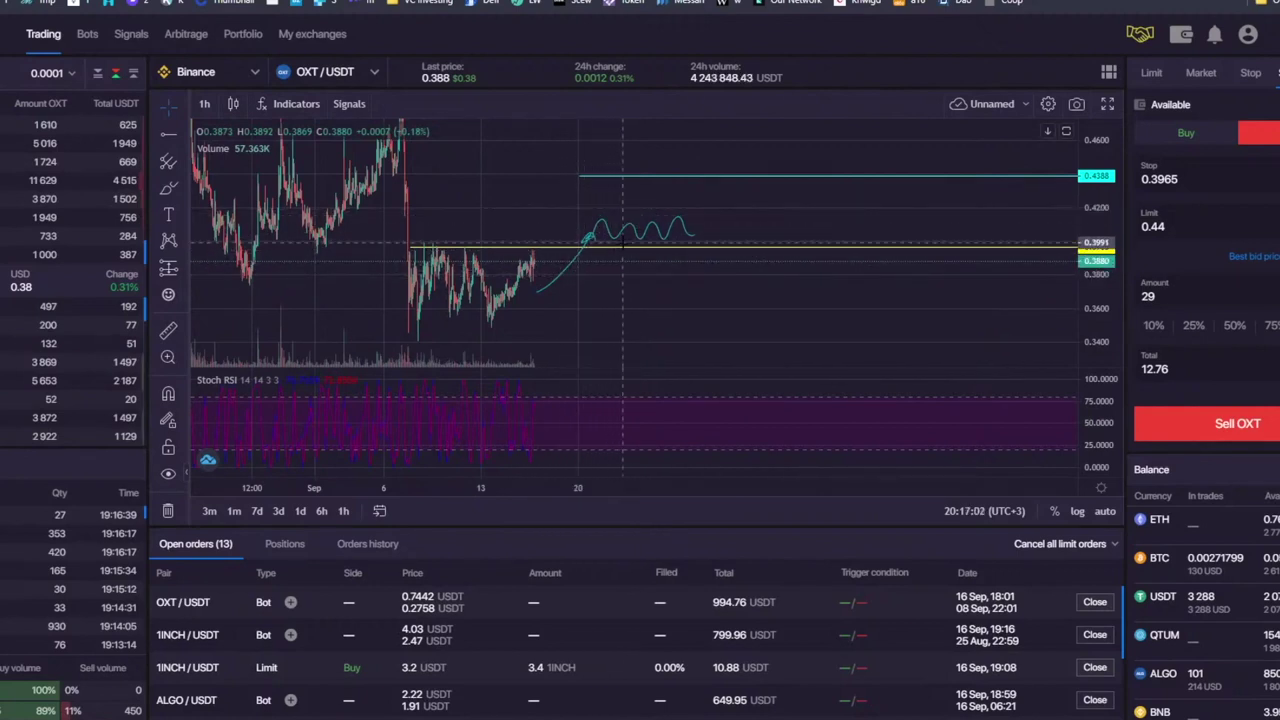
# Step: Brush an arrow from the end of the wavy path up to the cyan ray, with a short falling stroke beside it
pyautogui.click(176, 184)
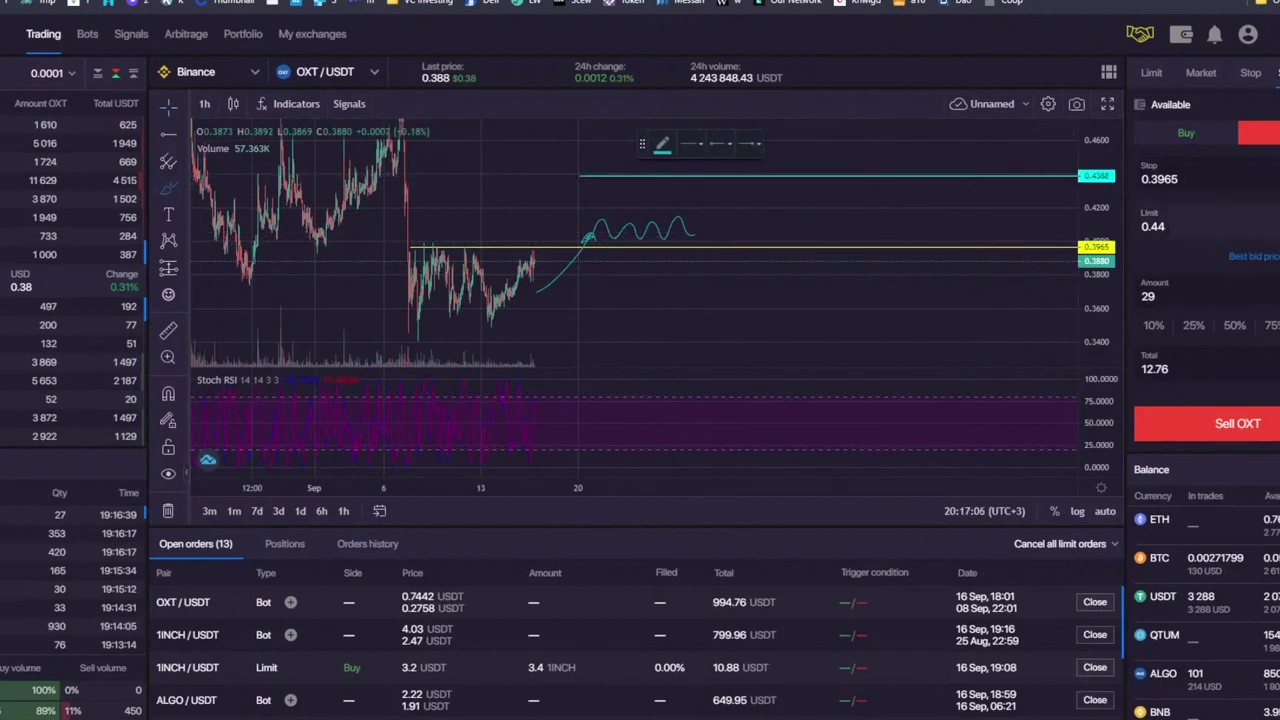
pyautogui.doubleClick(1156, 229)
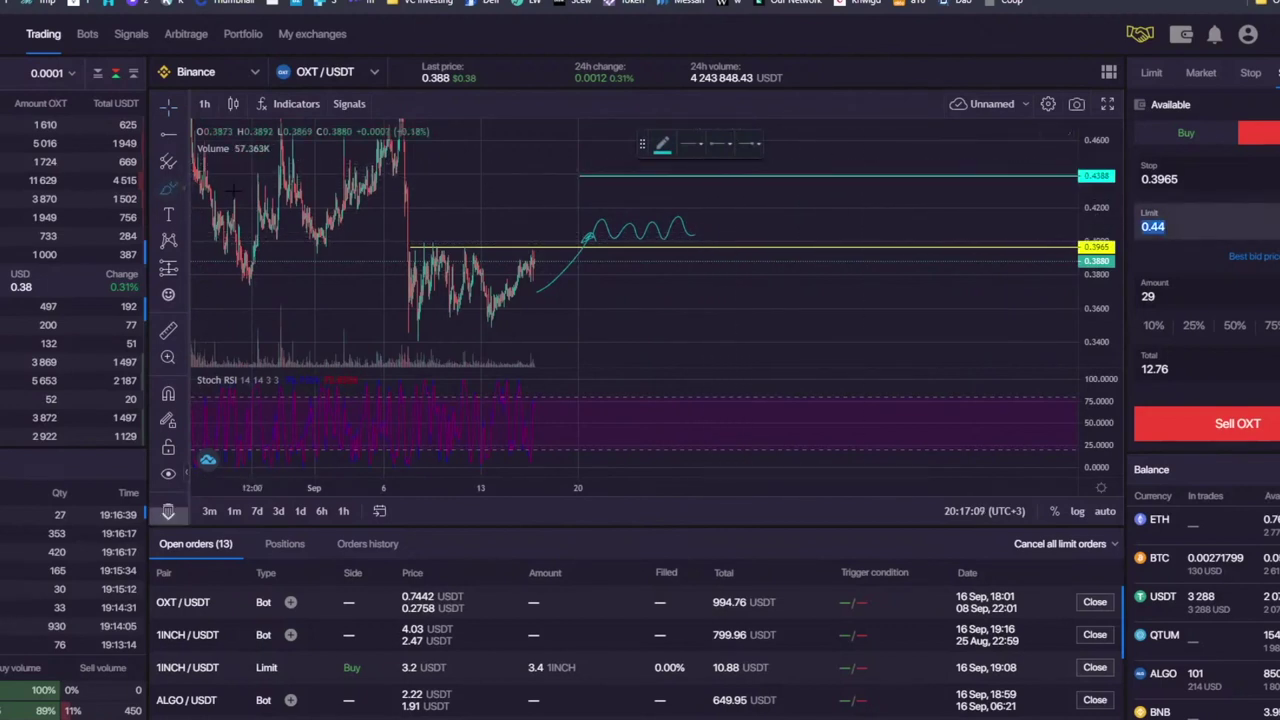
pyautogui.moveTo(697, 232); pyautogui.dragTo(730, 180)
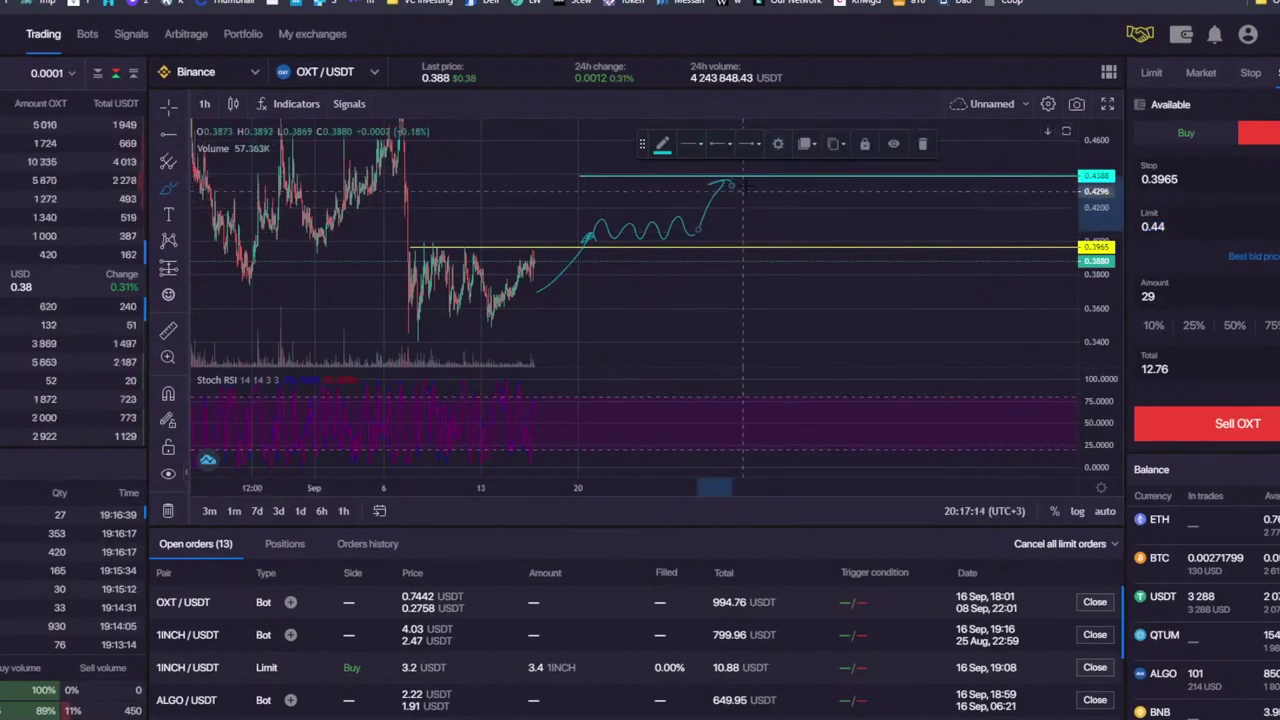
pyautogui.moveTo(753, 182); pyautogui.dragTo(771, 215)
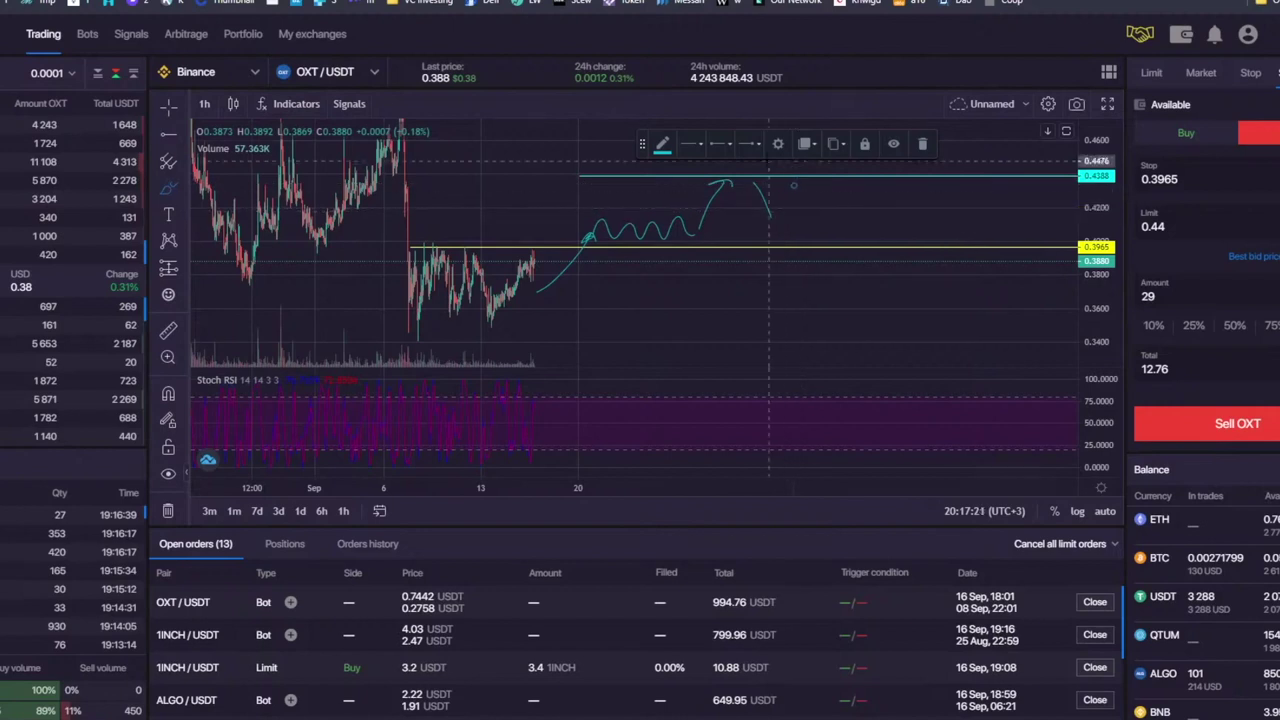
pyautogui.doubleClick(1168, 183)
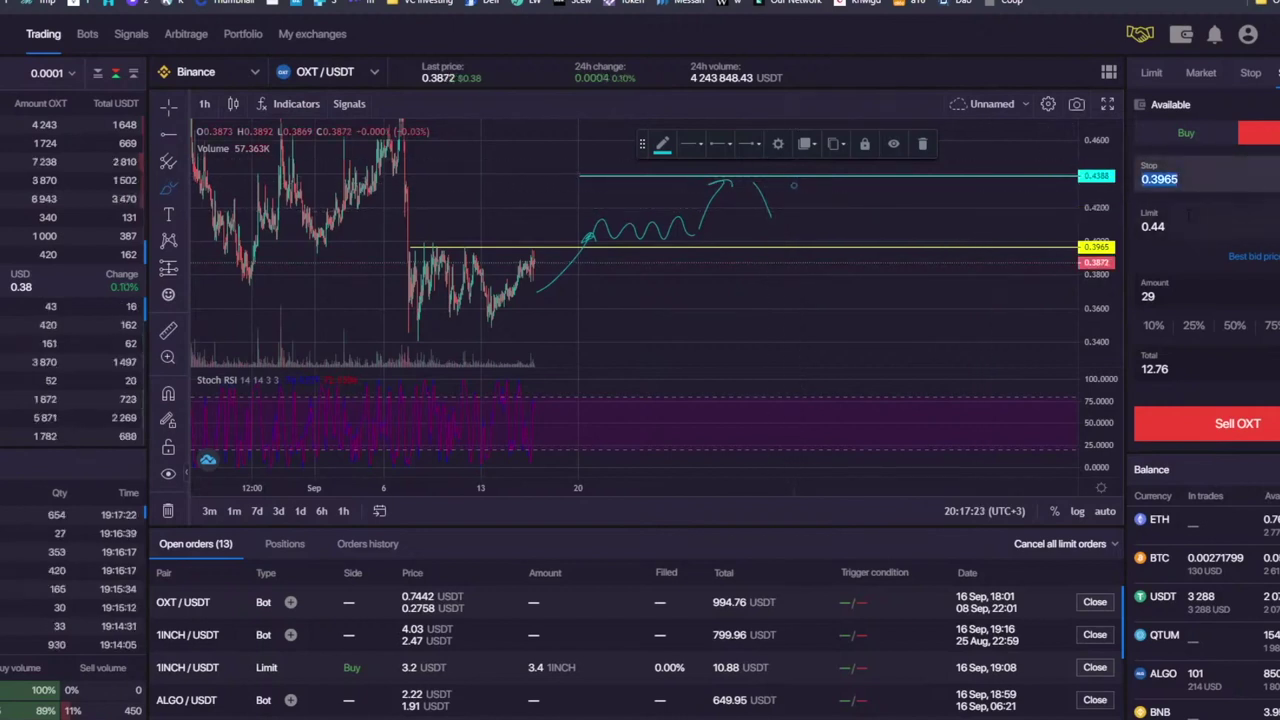
# Step: Delete the short falling brush stroke beside the arrow that reaches the cyan ray
pyautogui.click(1189, 224)
pyautogui.doubleClick(1180, 228)
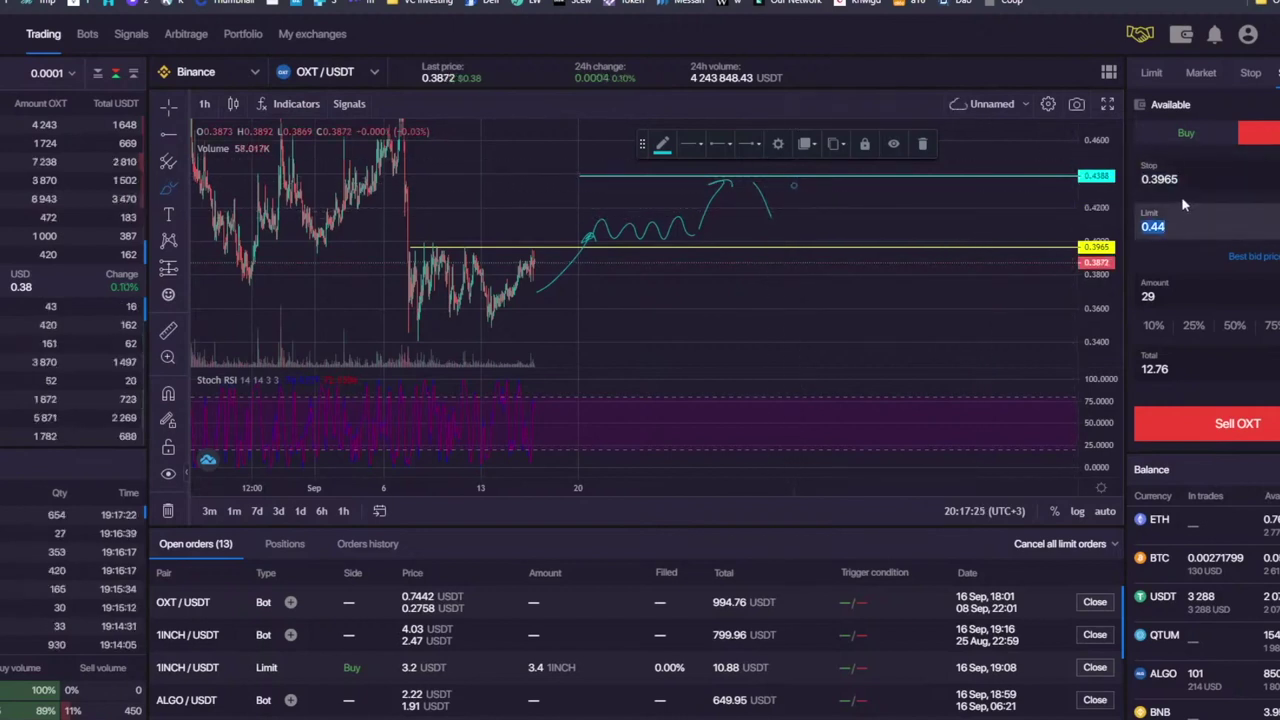
pyautogui.click(921, 144)
pyautogui.click(766, 205)
pyautogui.click(929, 145)
pyautogui.click(766, 206)
pyautogui.click(920, 146)
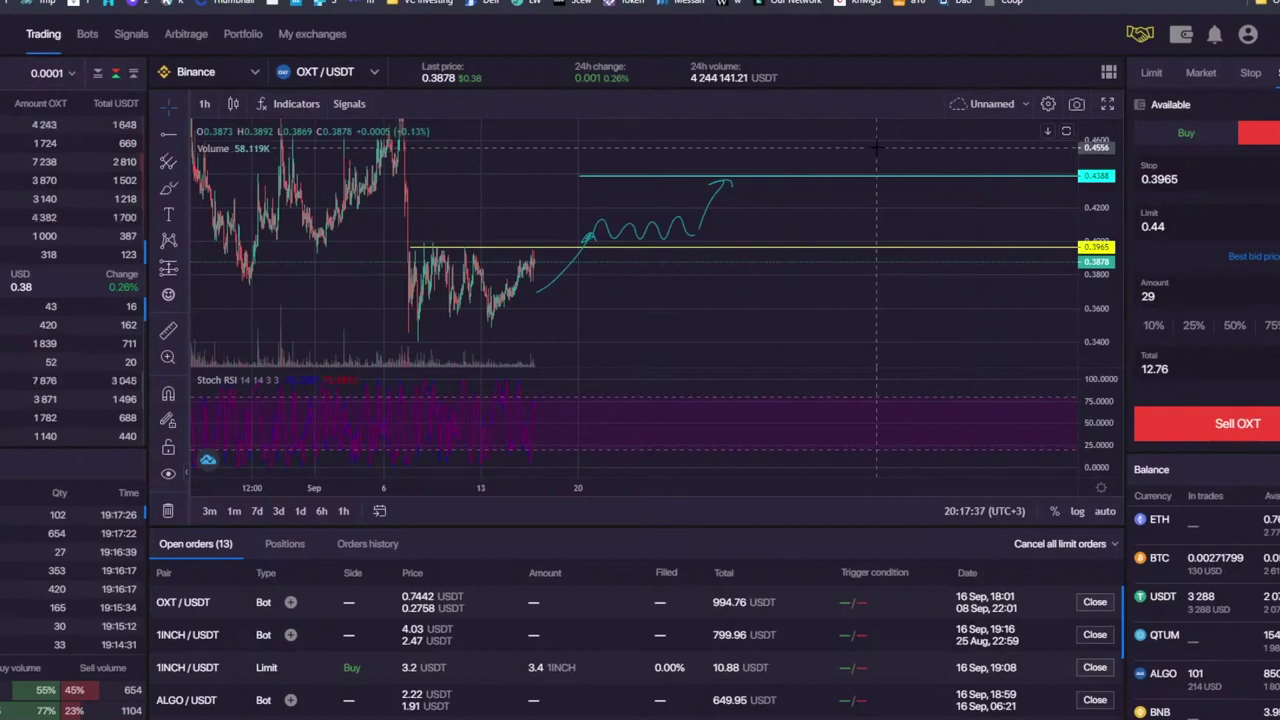
# Step: Compare the stop-limit sell's stop and limit prices with the yellow and cyan rays on the chart
pyautogui.scroll(-2, 781, 215)
pyautogui.moveTo(1104, 151); pyautogui.dragTo(1104, 165)
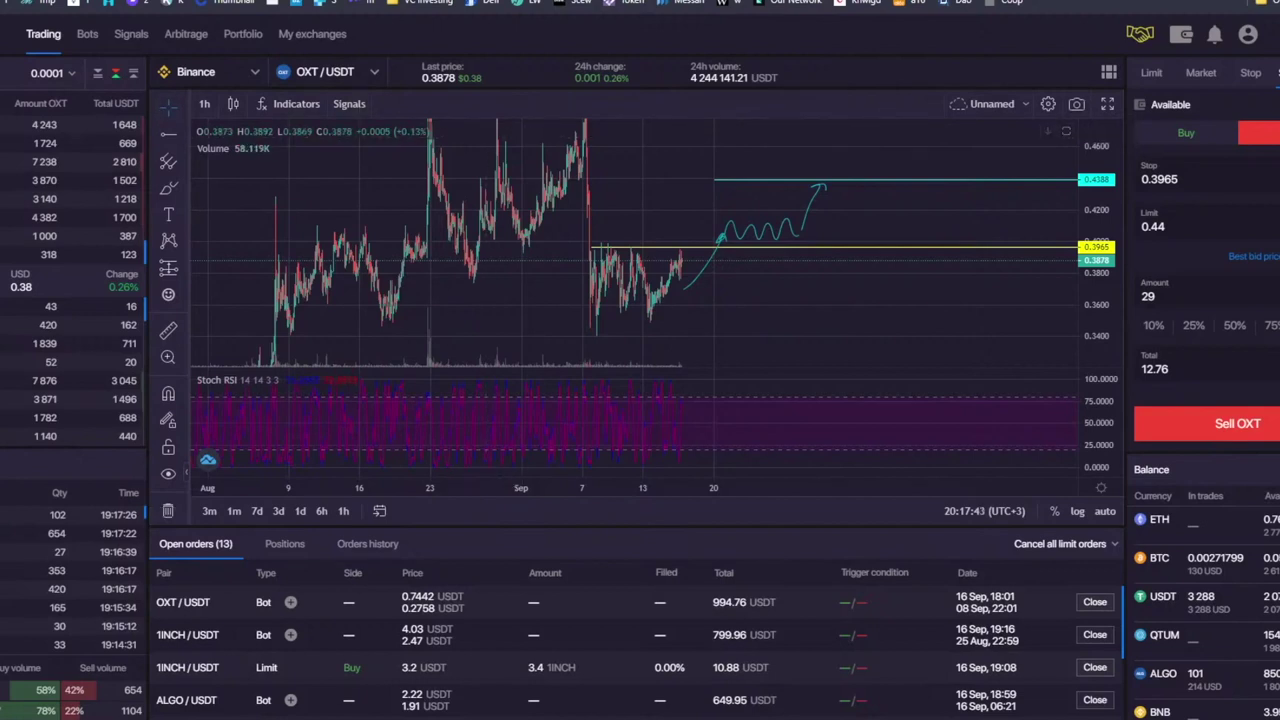
pyautogui.click(818, 251)
pyautogui.moveTo(671, 177); pyautogui.dragTo(558, 210)
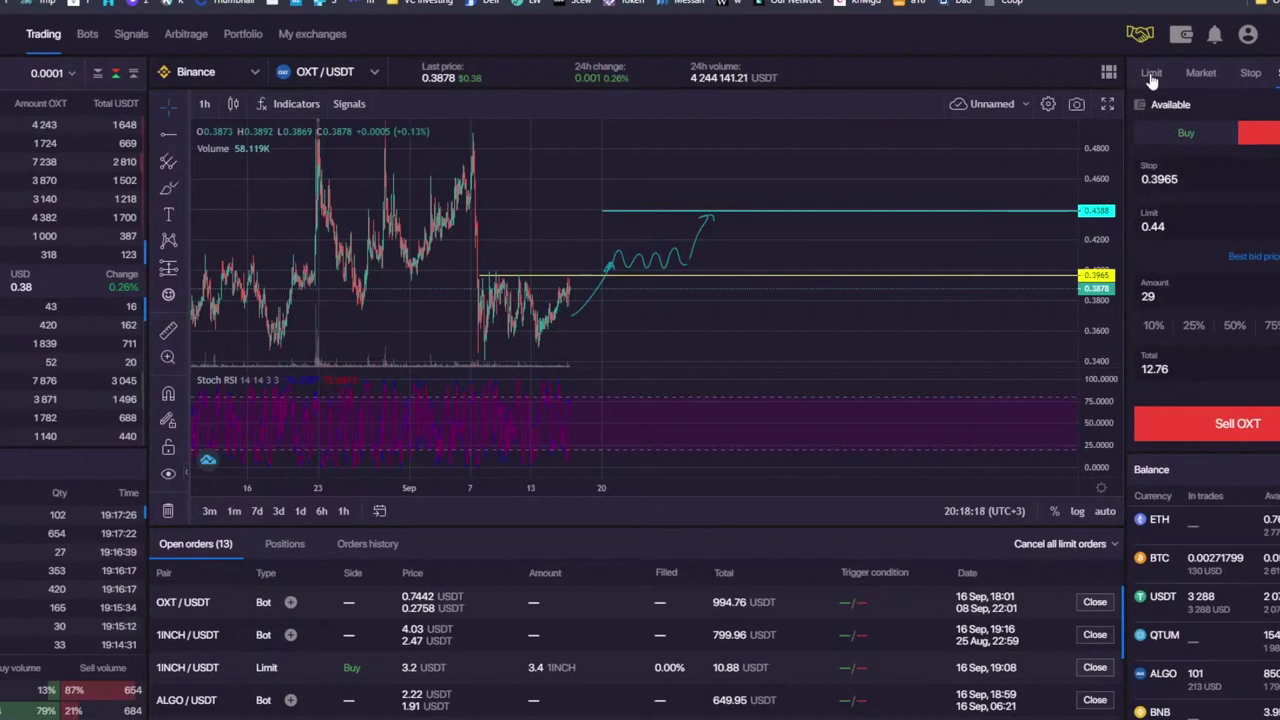
pyautogui.click(1157, 186)
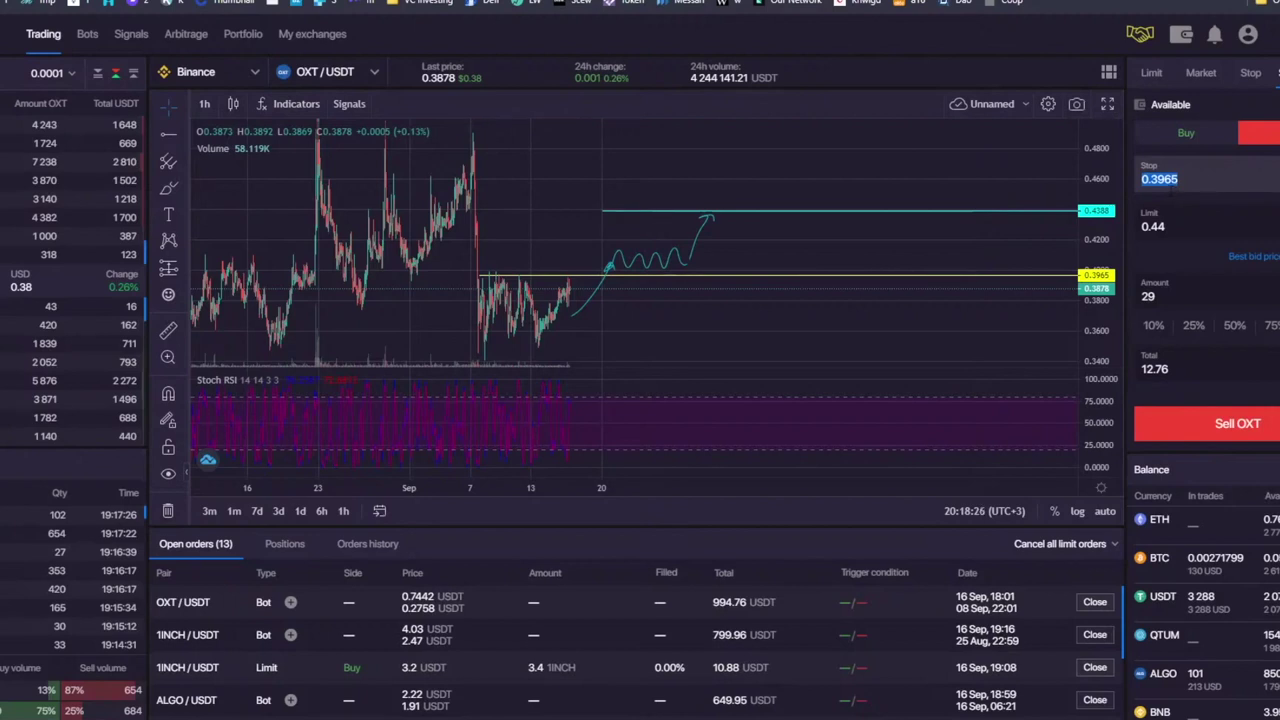
pyautogui.moveTo(1174, 228); pyautogui.dragTo(1137, 234)
pyautogui.click(1202, 223)
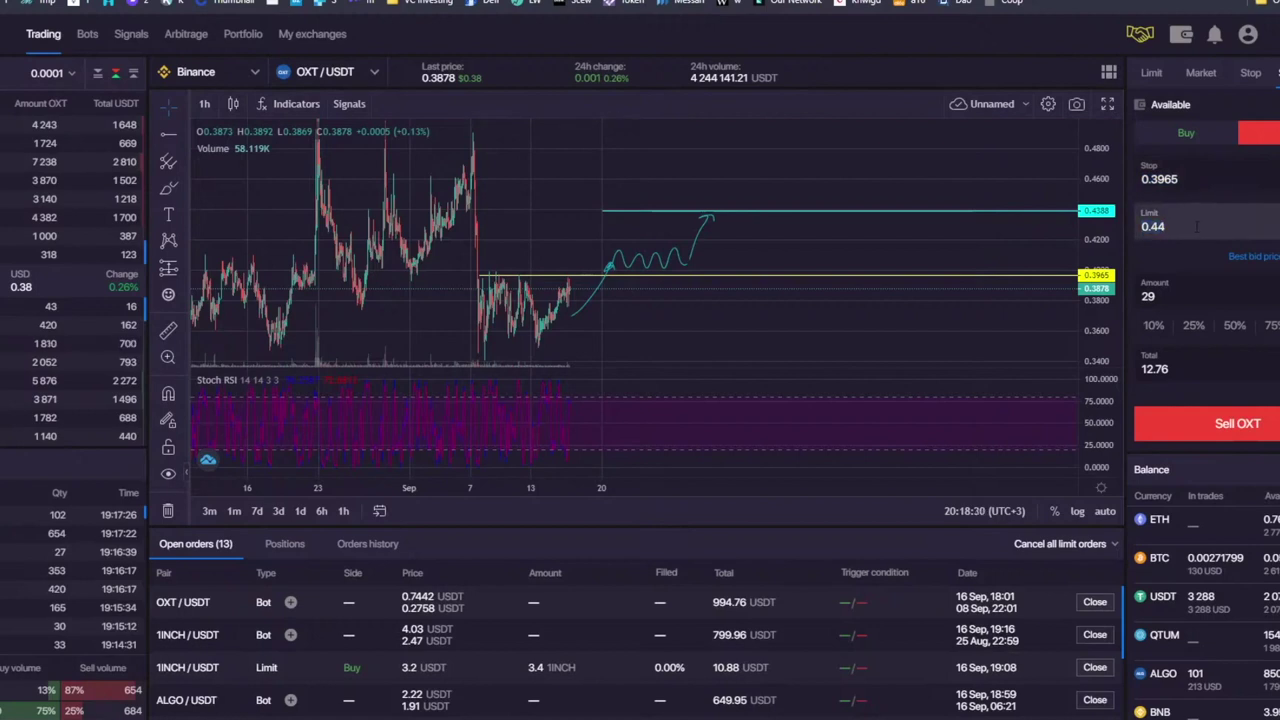
# Step: Remove all drawings from the OXT/USDT chart and switch the sell order to the Stop type
pyautogui.rightClick(828, 181)
pyautogui.click(880, 325)
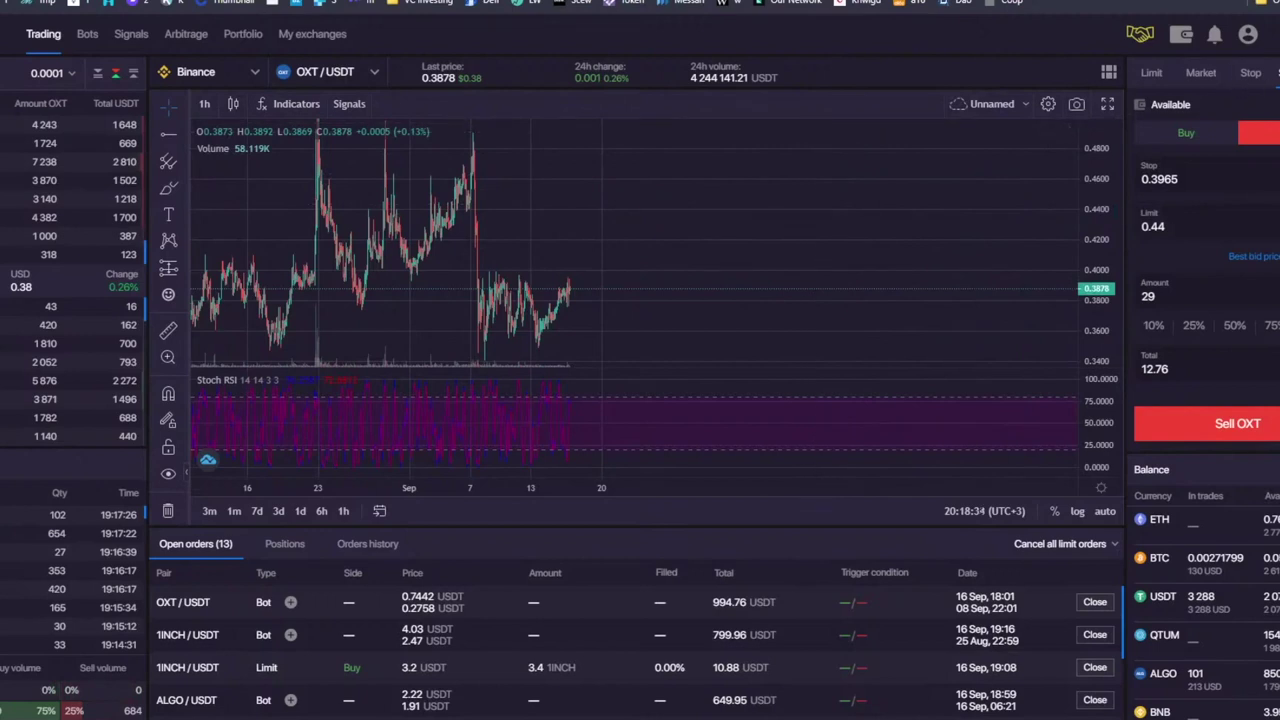
pyautogui.click(1251, 74)
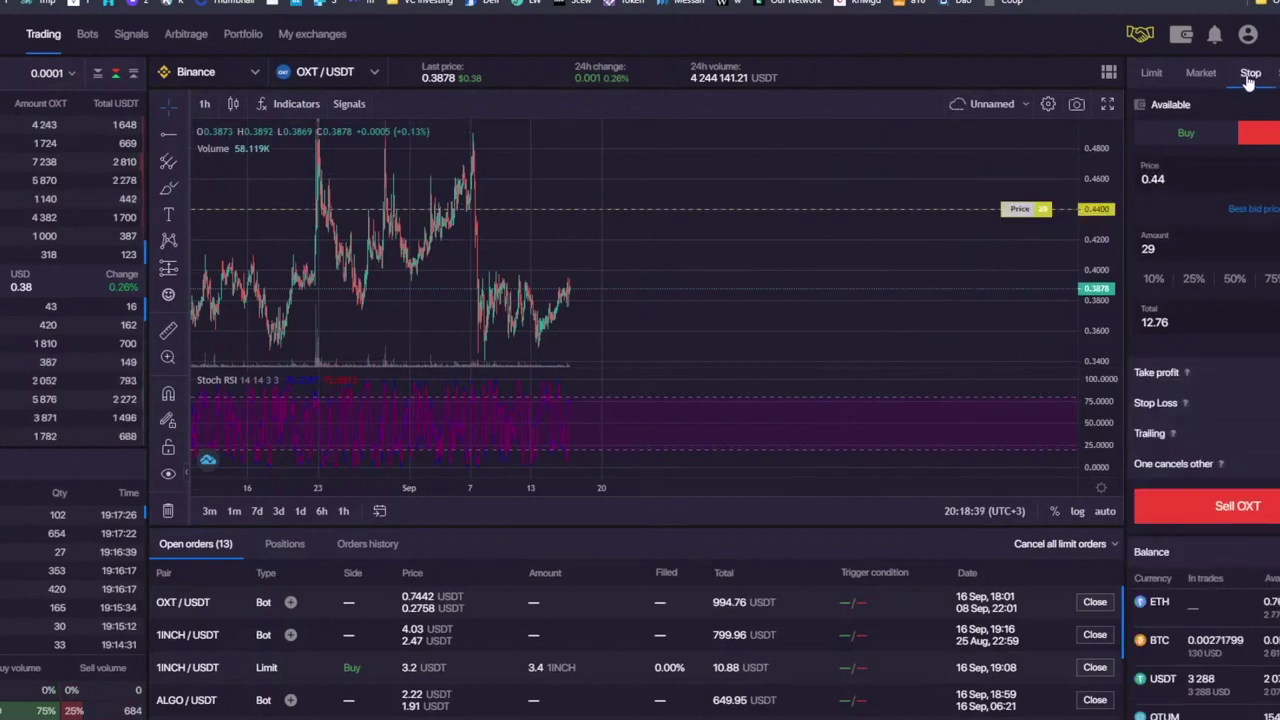
pyautogui.click(1095, 668)
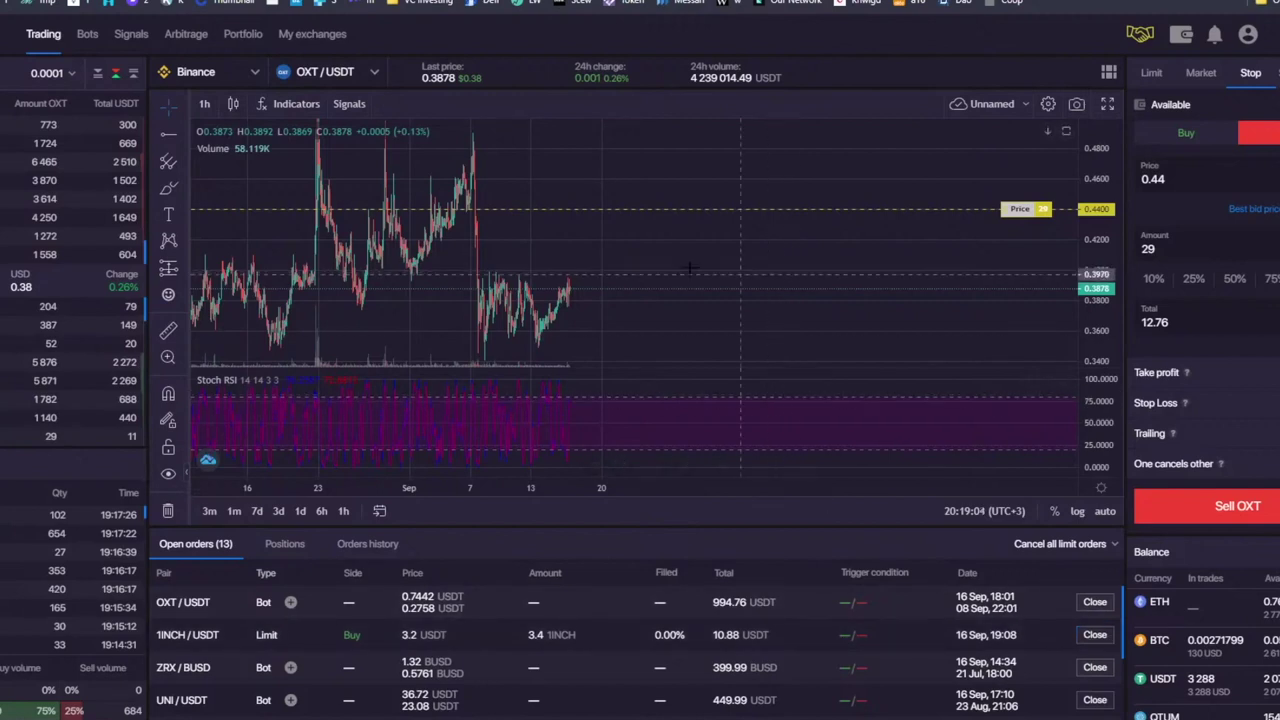
# Step: Brush an arrow rising from the last candle past 0.44 and draw a green horizontal ray at about 0.4082
pyautogui.click(168, 188)
pyautogui.moveTo(565, 290)
pyautogui.mouseDown()
pyautogui.moveTo(601, 200)
pyautogui.moveTo(611, 215)
pyautogui.moveTo(583, 205)
pyautogui.mouseUp()
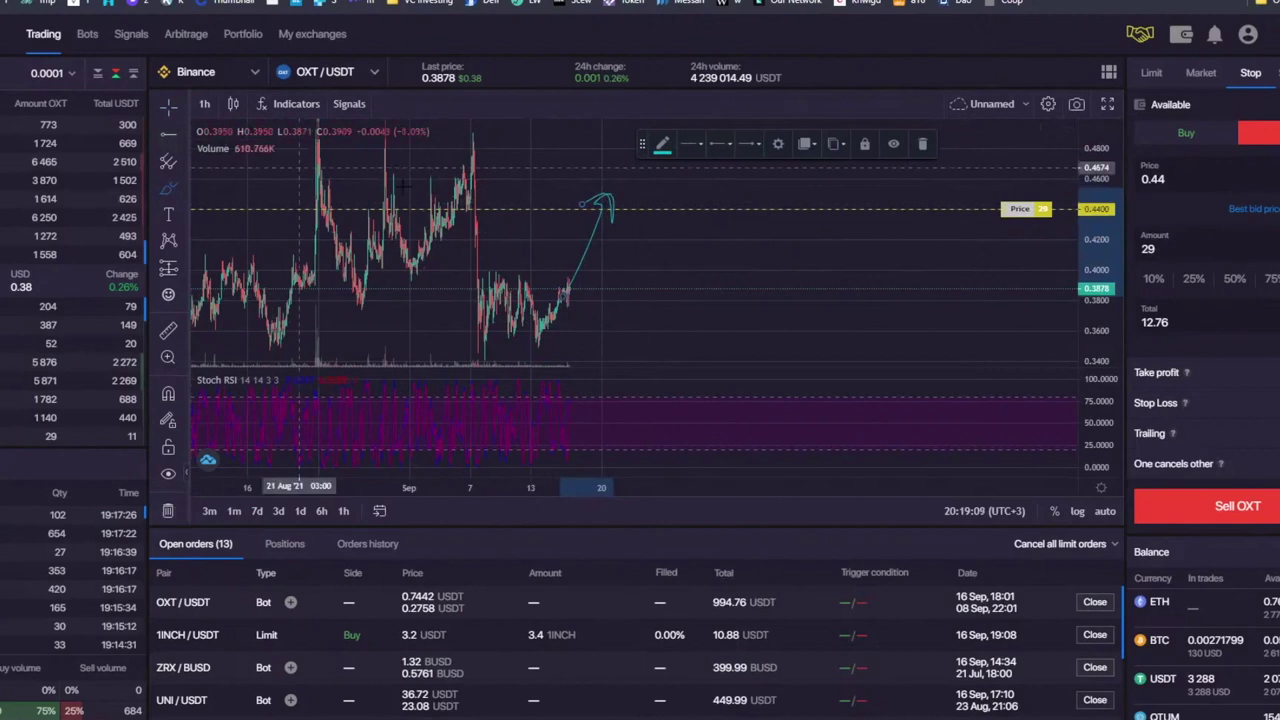
pyautogui.click(543, 257)
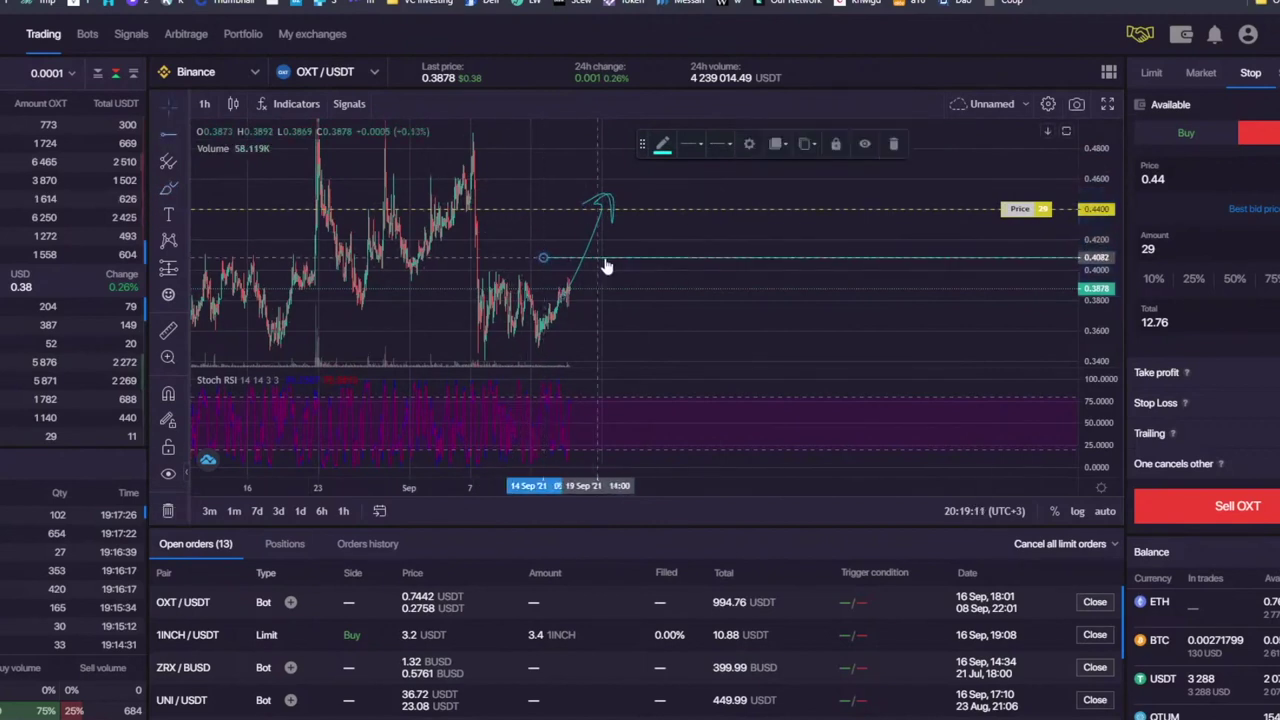
pyautogui.click(662, 143)
pyautogui.click(706, 196)
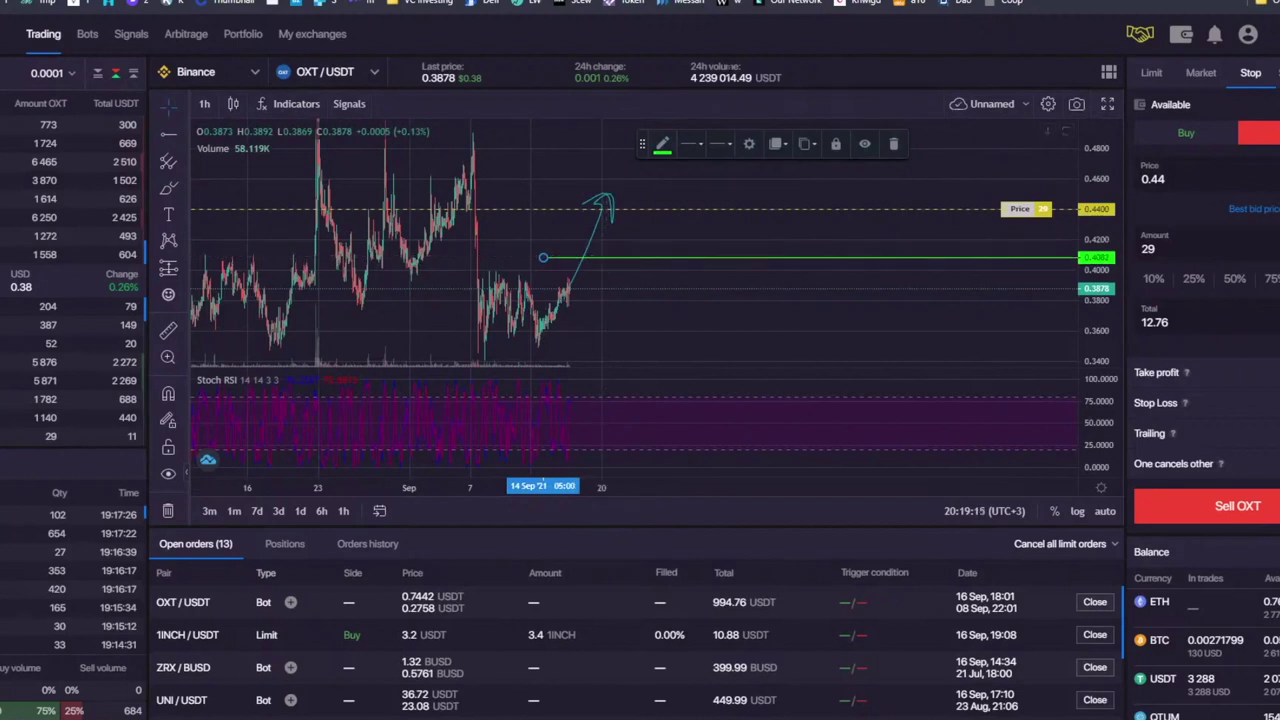
# Step: Switch the order form back to stop-limit and remove all drawings from the chart
pyautogui.click(167, 188)
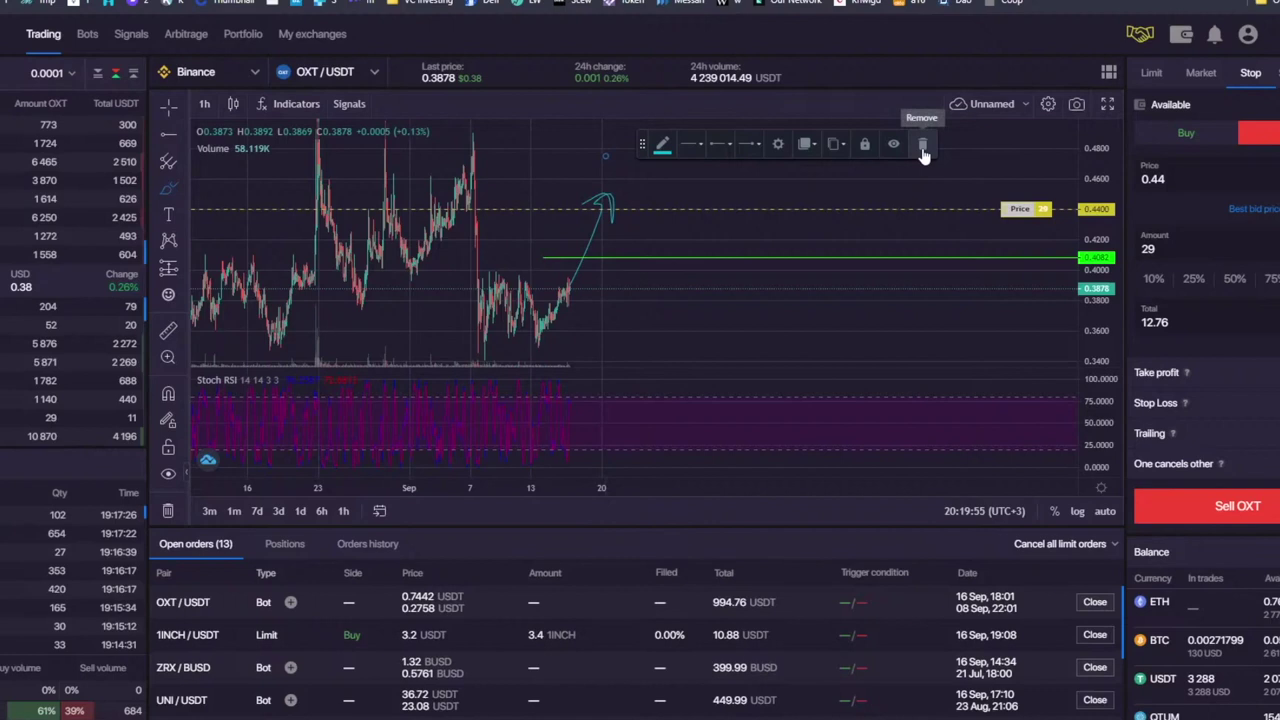
pyautogui.click(1276, 73)
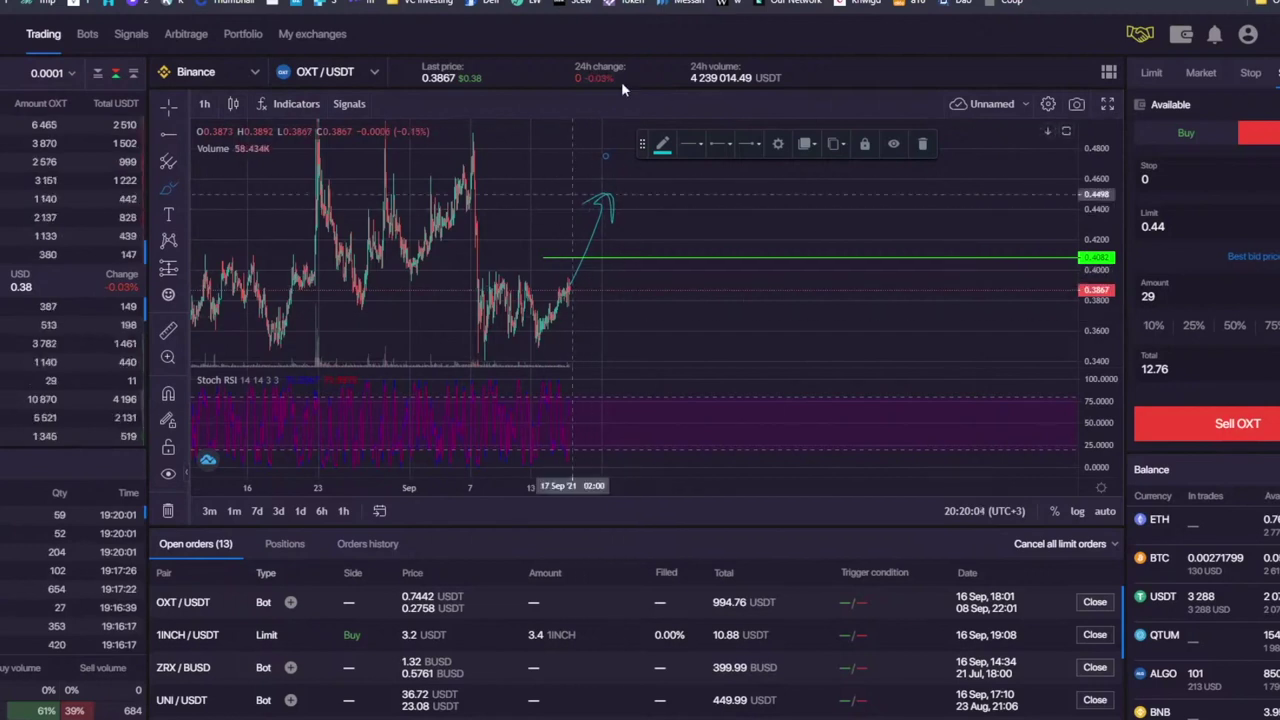
pyautogui.click(920, 148)
pyautogui.rightClick(697, 185)
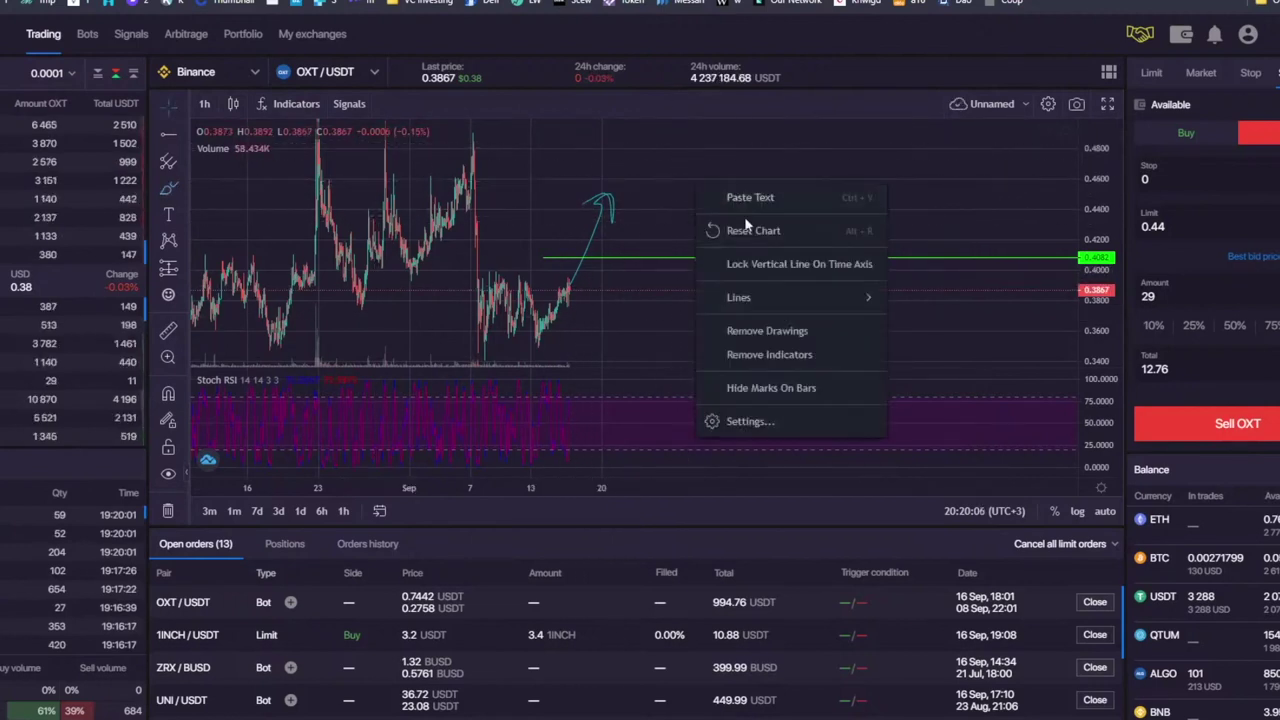
pyautogui.click(773, 332)
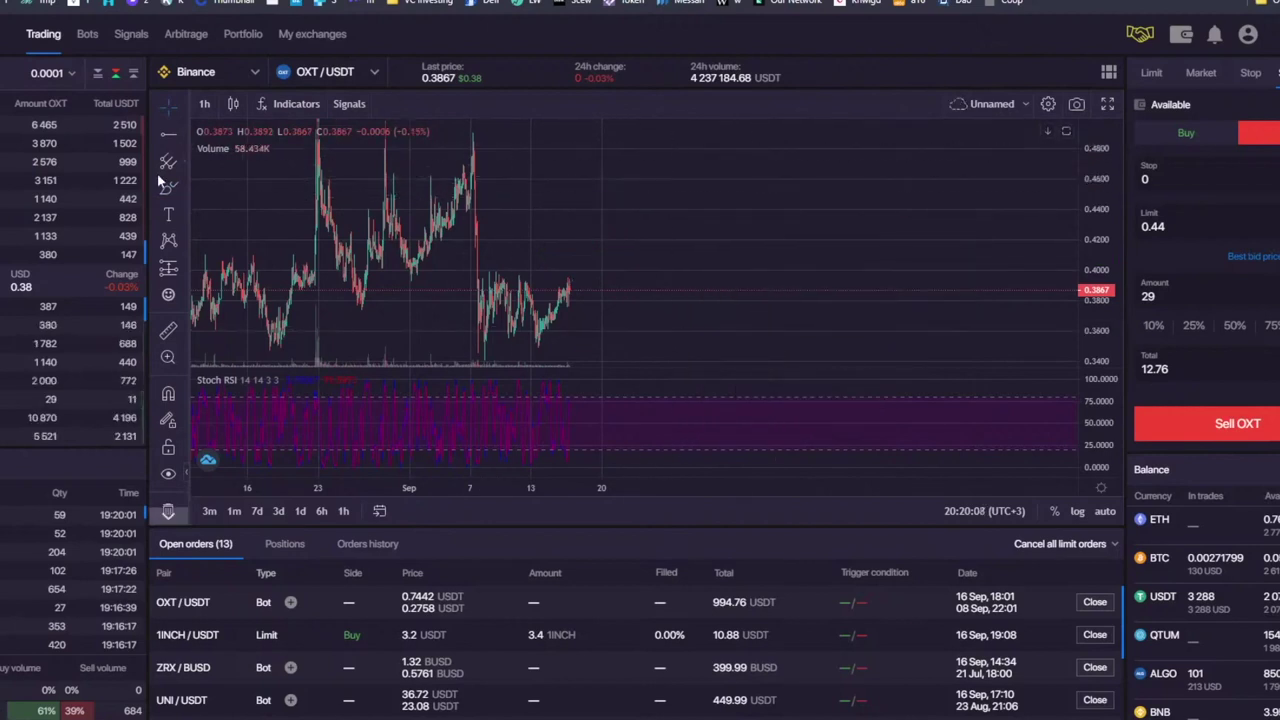
# Step: Brush a steep arrow from the last candle up to about 0.48 and set the order to a Stop buy
pyautogui.moveTo(571, 291)
pyautogui.mouseDown()
pyautogui.moveTo(603, 147)
pyautogui.moveTo(620, 169)
pyautogui.moveTo(596, 380)
pyautogui.mouseUp()
pyautogui.click(922, 144)
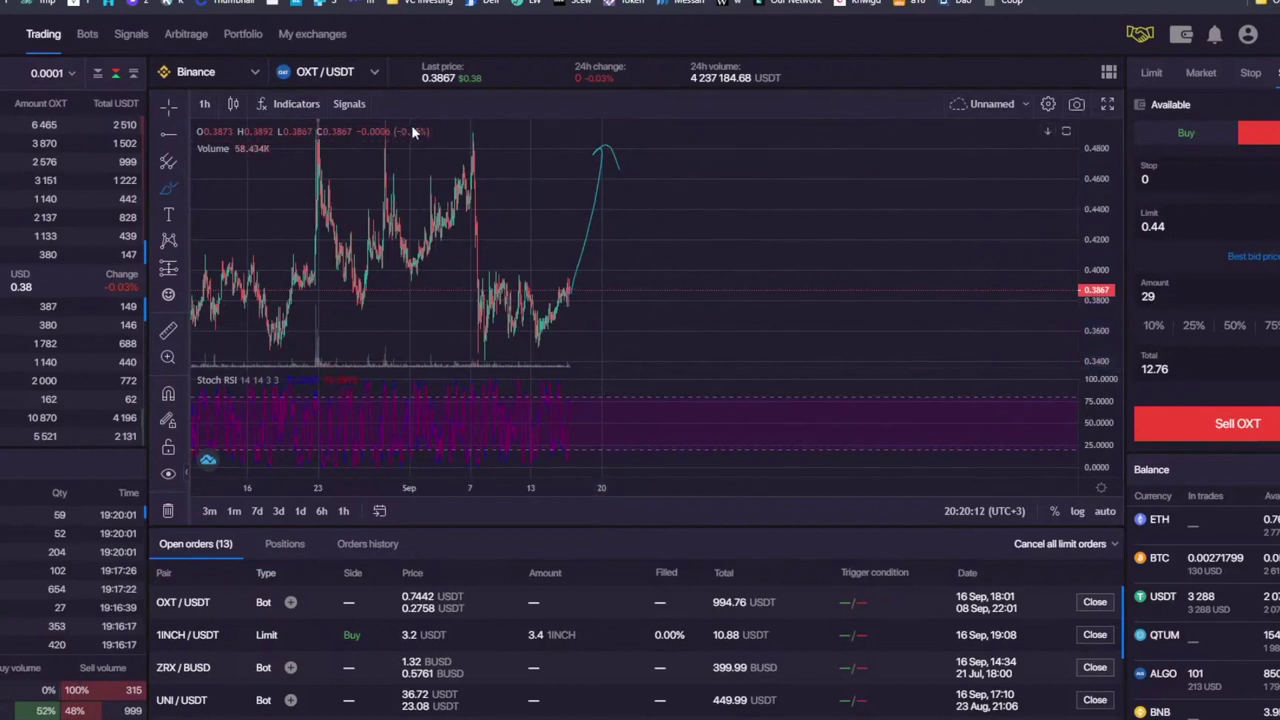
pyautogui.click(1248, 76)
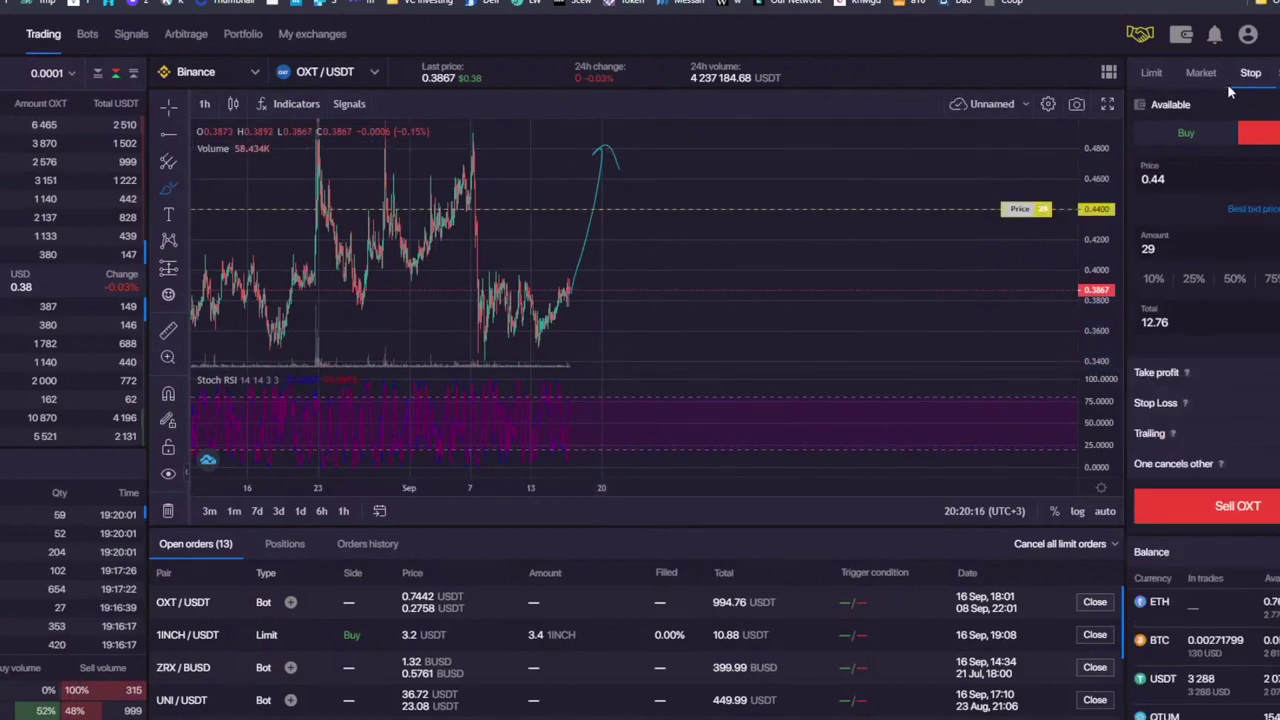
pyautogui.click(1195, 133)
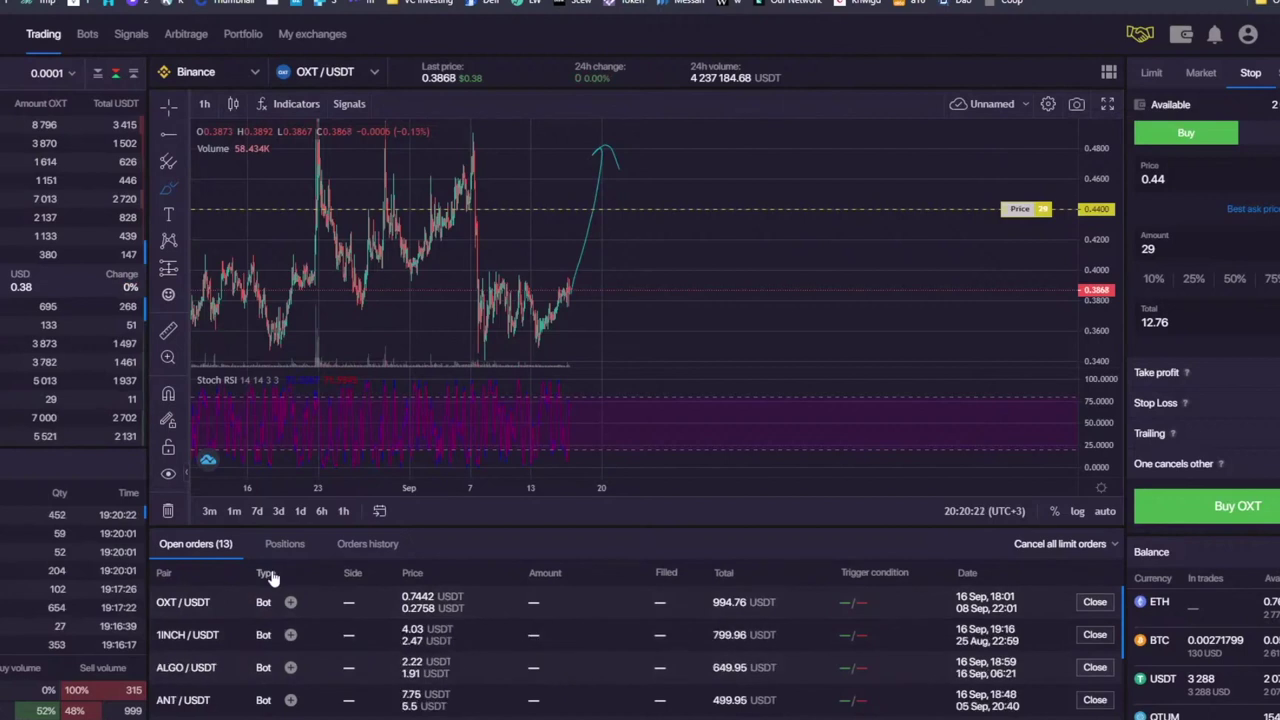
# Step: Cancel the 1INCH/USDT limit buy at 3.2 USDT and look through the remaining open orders
pyautogui.click(1094, 634)
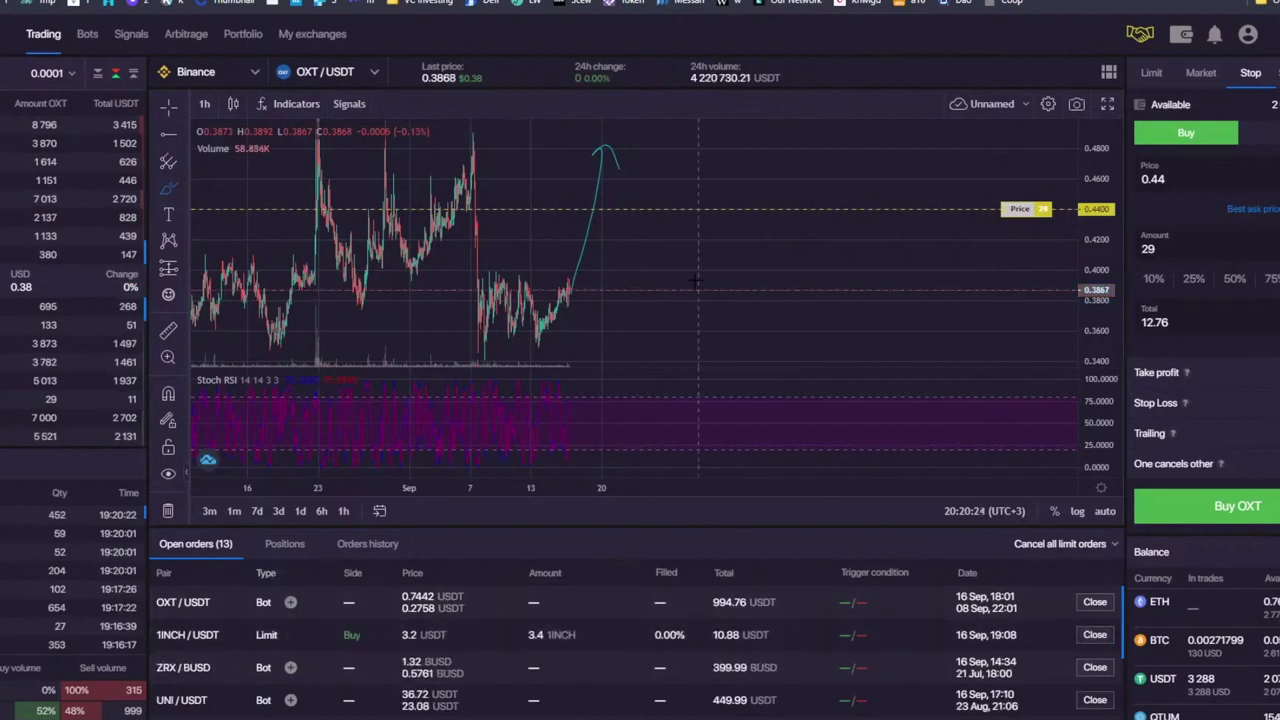
pyautogui.scroll(-2, 544, 678)
pyautogui.scroll(-3, 544, 678)
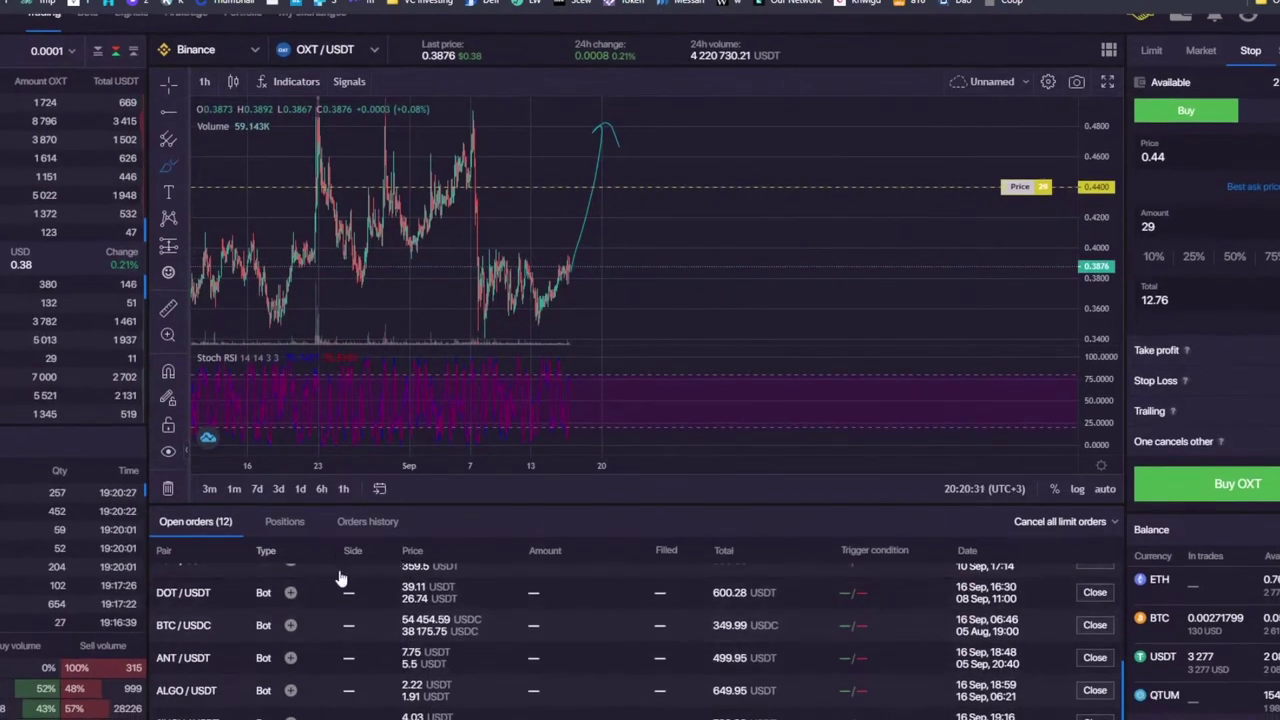
pyautogui.scroll(5, 337, 664)
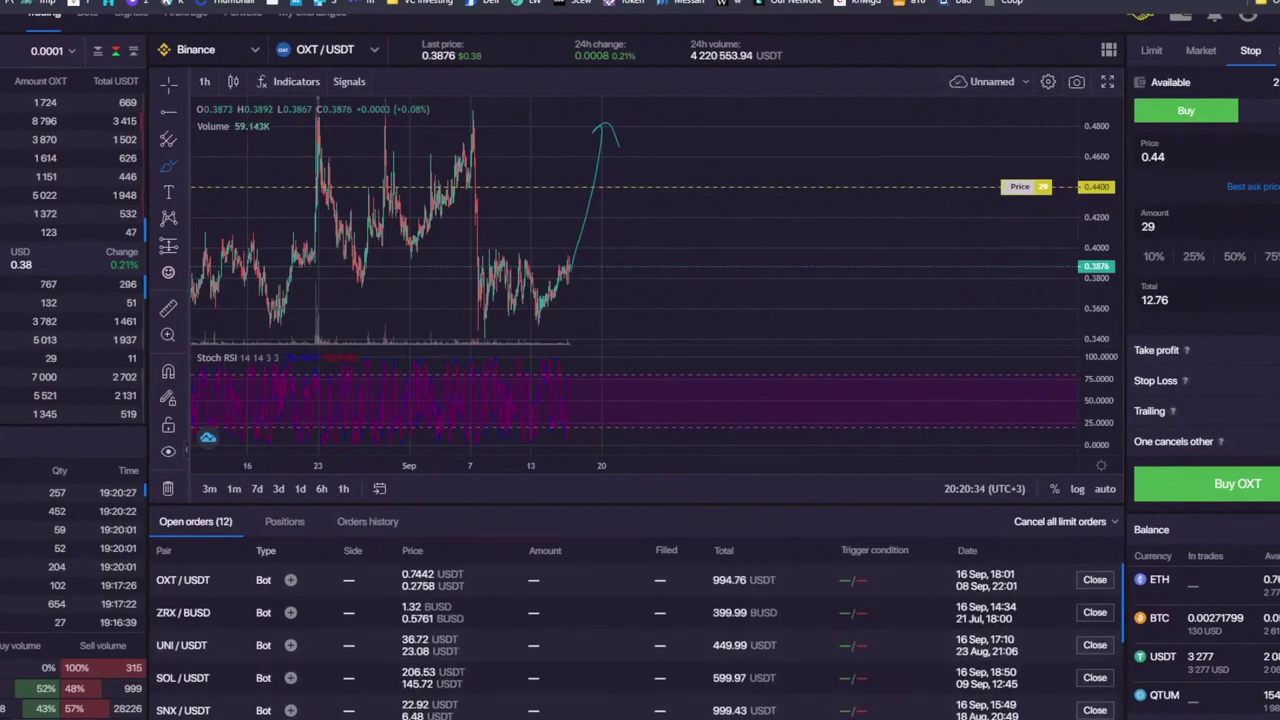
# Step: Reload the trading page and switch the trading pair to AION/USDT
pyautogui.press('F5')
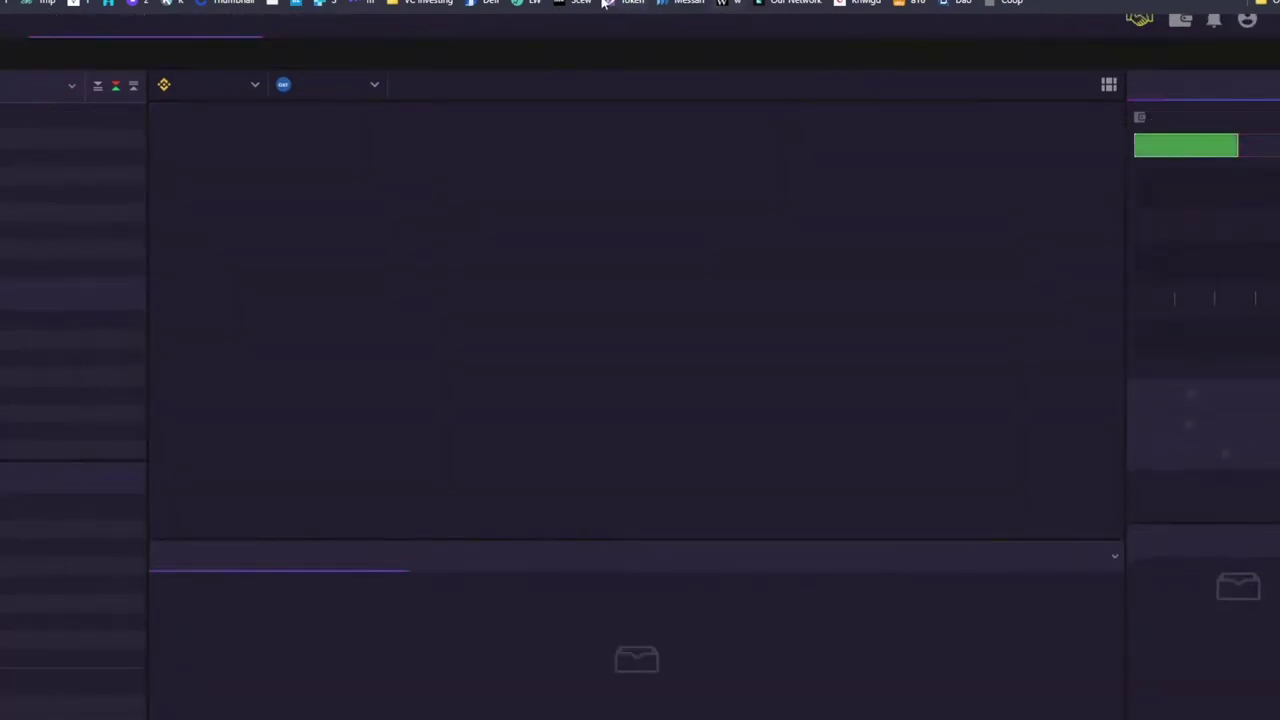
pyautogui.click(349, 89)
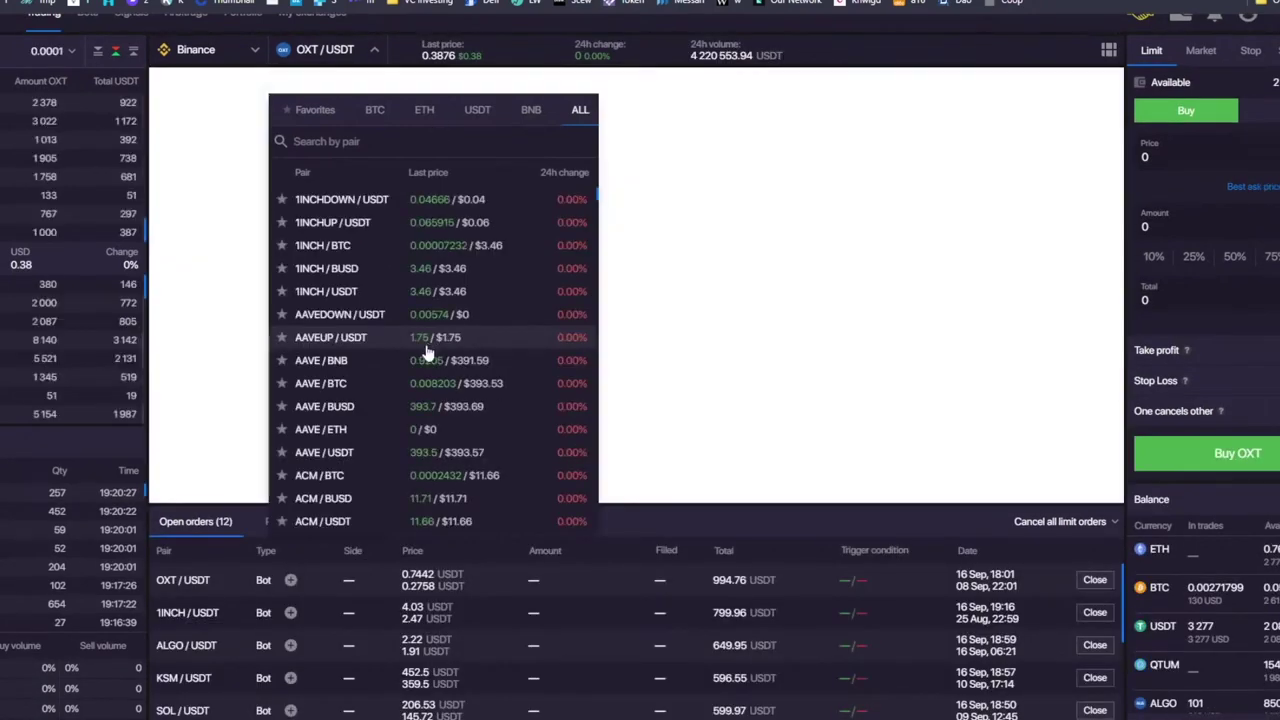
pyautogui.scroll(-6, 426, 351)
pyautogui.scroll(-3, 354, 457)
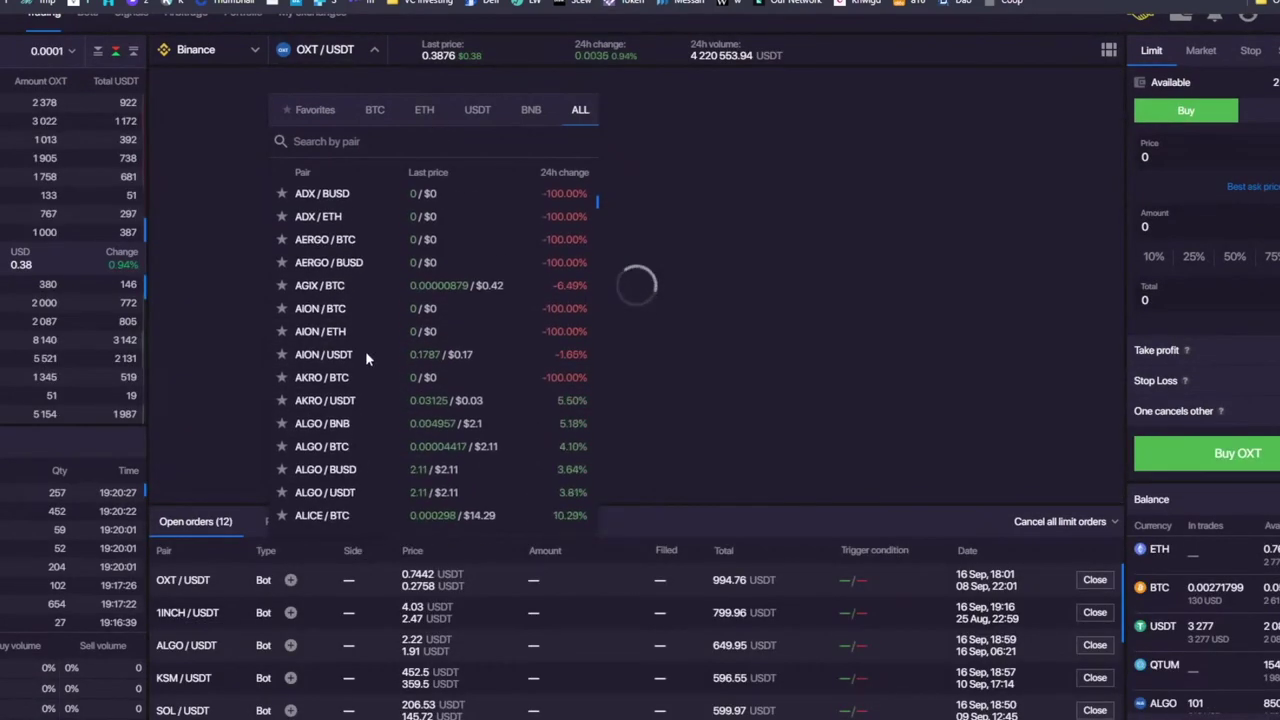
pyautogui.click(343, 352)
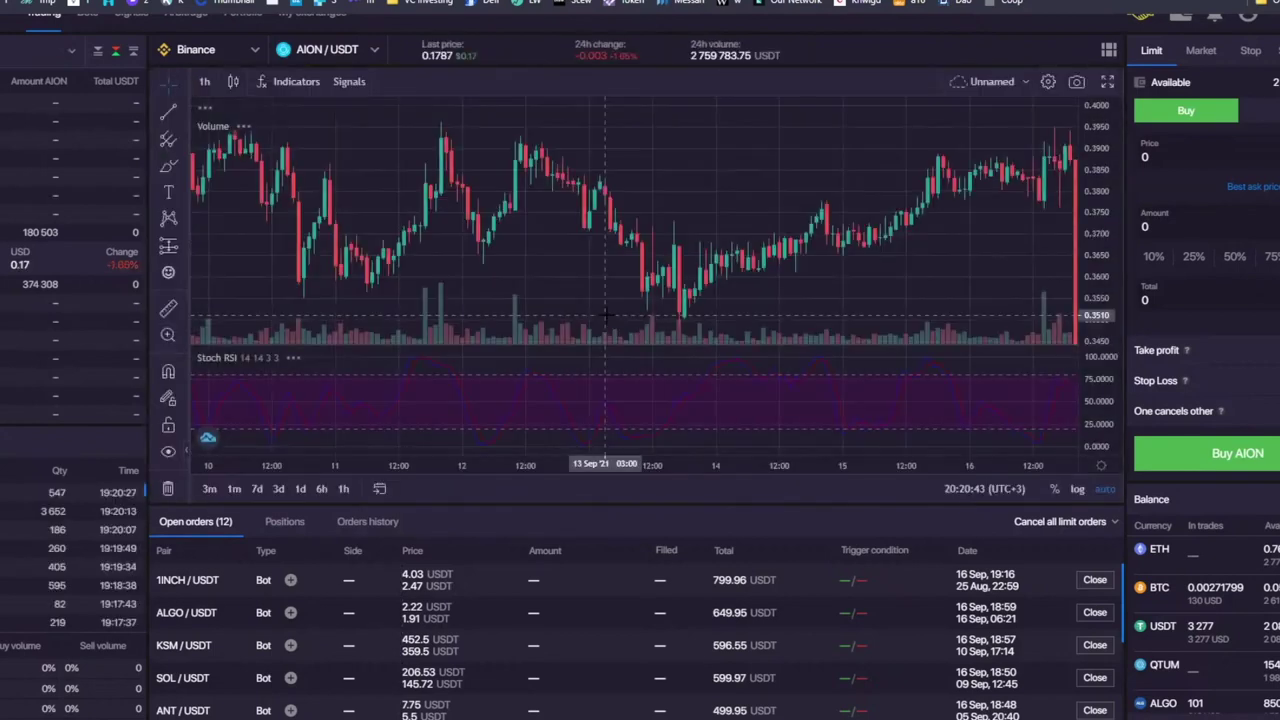
# Step: Draw a descending trend line along the recent AION/USDT highs, from about 0.1950 down to about 0.1789
pyautogui.scroll(-8, 854, 183)
pyautogui.moveTo(951, 138); pyautogui.dragTo(777, 150)
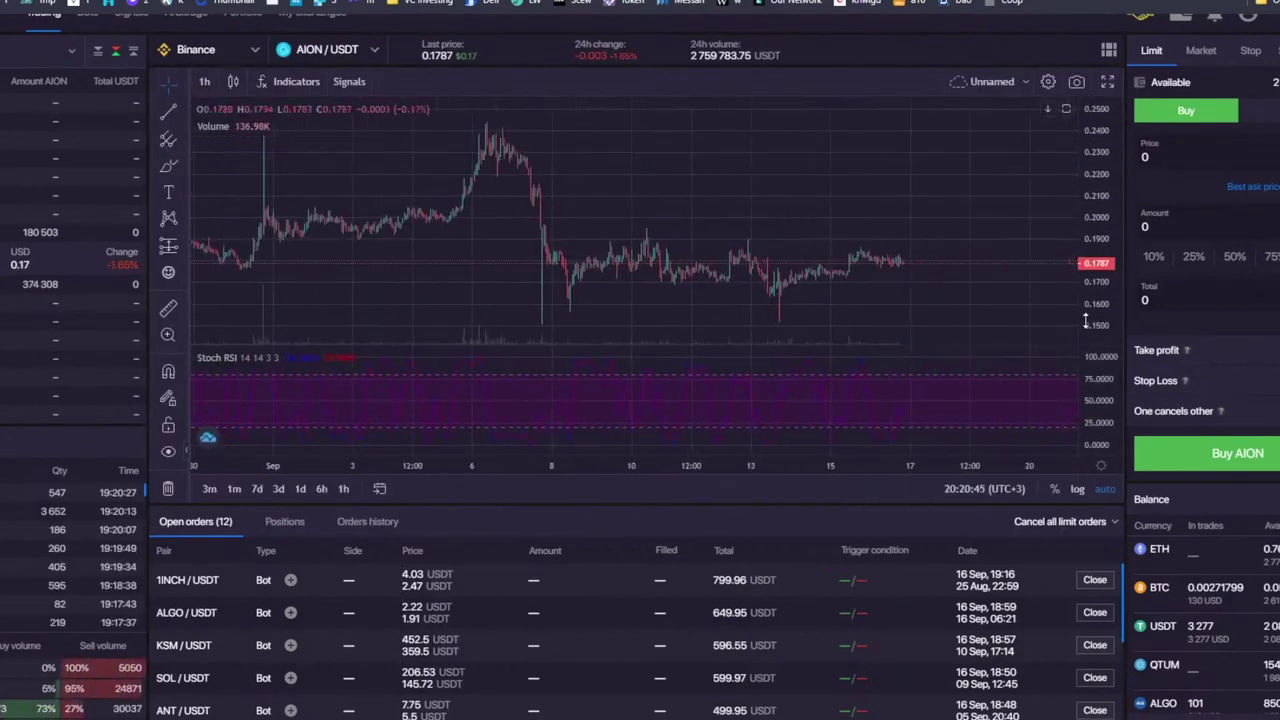
pyautogui.moveTo(1090, 310); pyautogui.dragTo(1090, 189)
pyautogui.moveTo(891, 217); pyautogui.dragTo(809, 183)
pyautogui.moveTo(1092, 187); pyautogui.dragTo(1092, 222)
pyautogui.moveTo(857, 200); pyautogui.dragTo(749, 215)
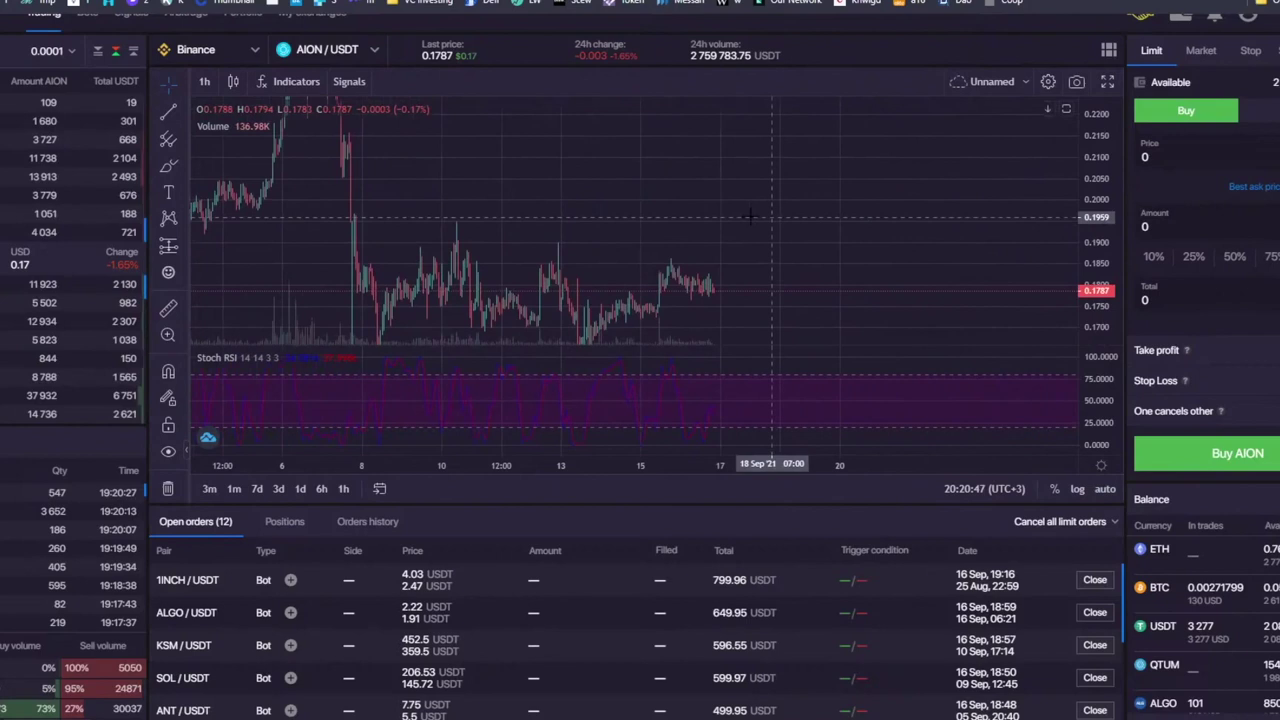
pyautogui.click(168, 112)
pyautogui.scroll(-5, 415, 233)
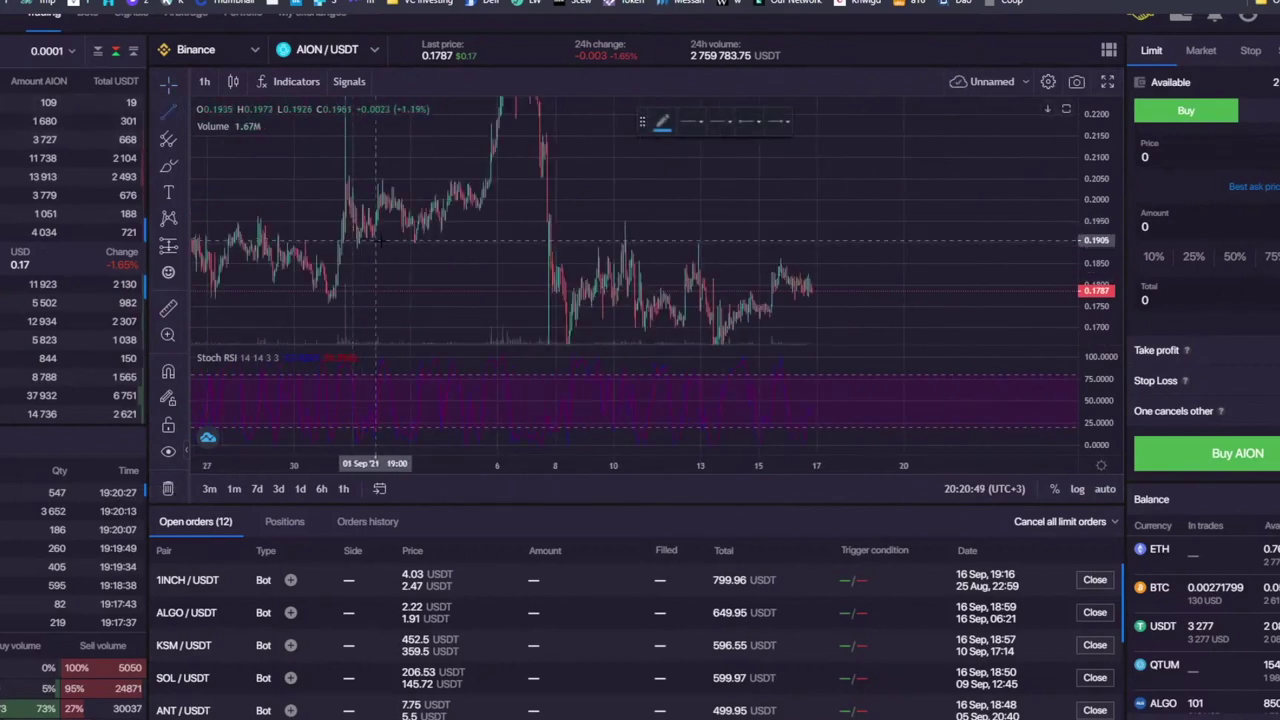
pyautogui.click(168, 86)
pyautogui.moveTo(757, 193); pyautogui.dragTo(583, 158)
pyautogui.moveTo(1079, 185); pyautogui.dragTo(1077, 208)
pyautogui.moveTo(750, 200); pyautogui.dragTo(724, 215)
pyautogui.click(168, 112)
pyautogui.click(452, 206)
pyautogui.click(836, 257)
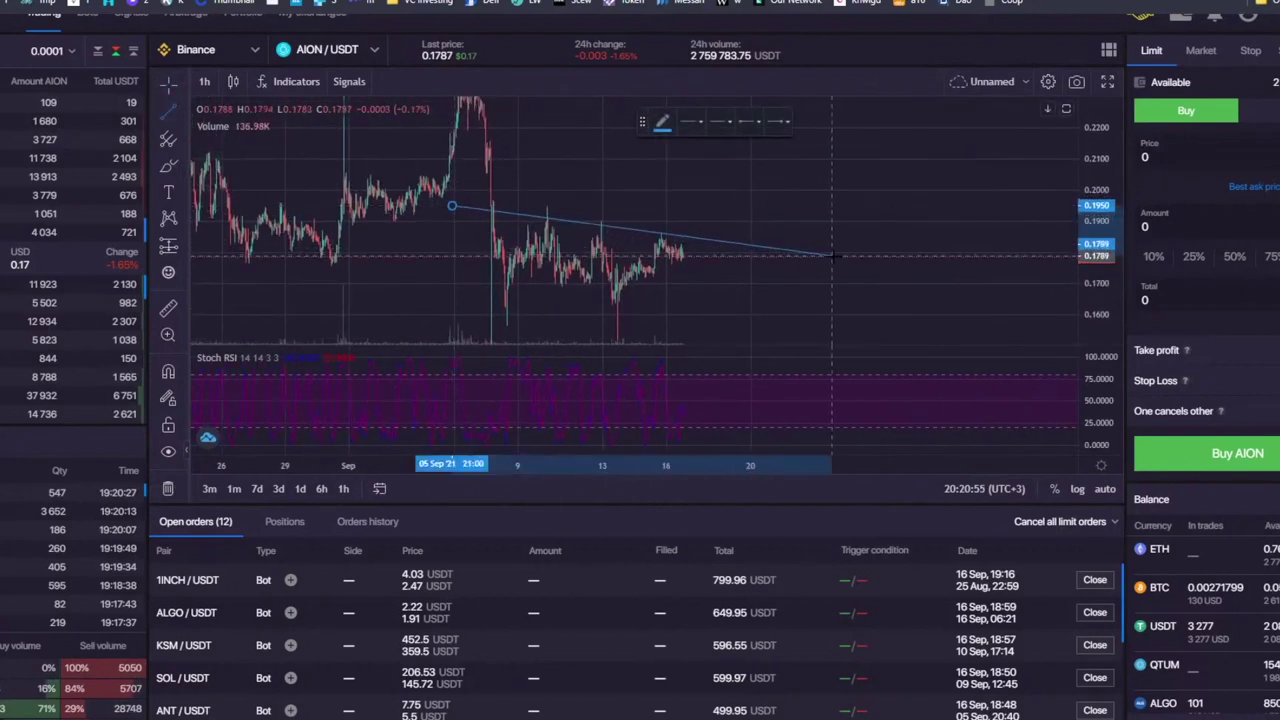
# Step: Brush circles around the three highs at the trend line and a short arrow rising from the last candle through it
pyautogui.moveTo(543, 215)
pyautogui.mouseDown()
pyautogui.moveTo(705, 250)
pyautogui.moveTo(734, 227)
pyautogui.mouseUp()
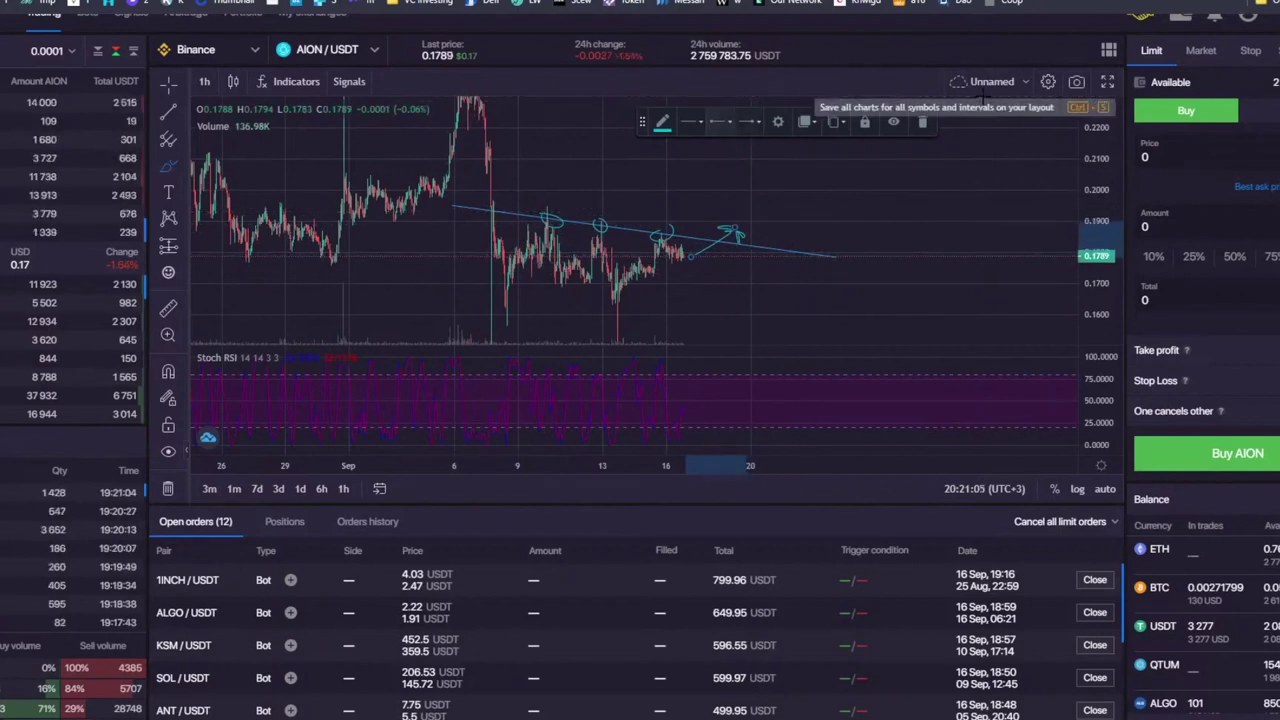
pyautogui.click(922, 122)
pyautogui.moveTo(711, 240); pyautogui.dragTo(721, 236)
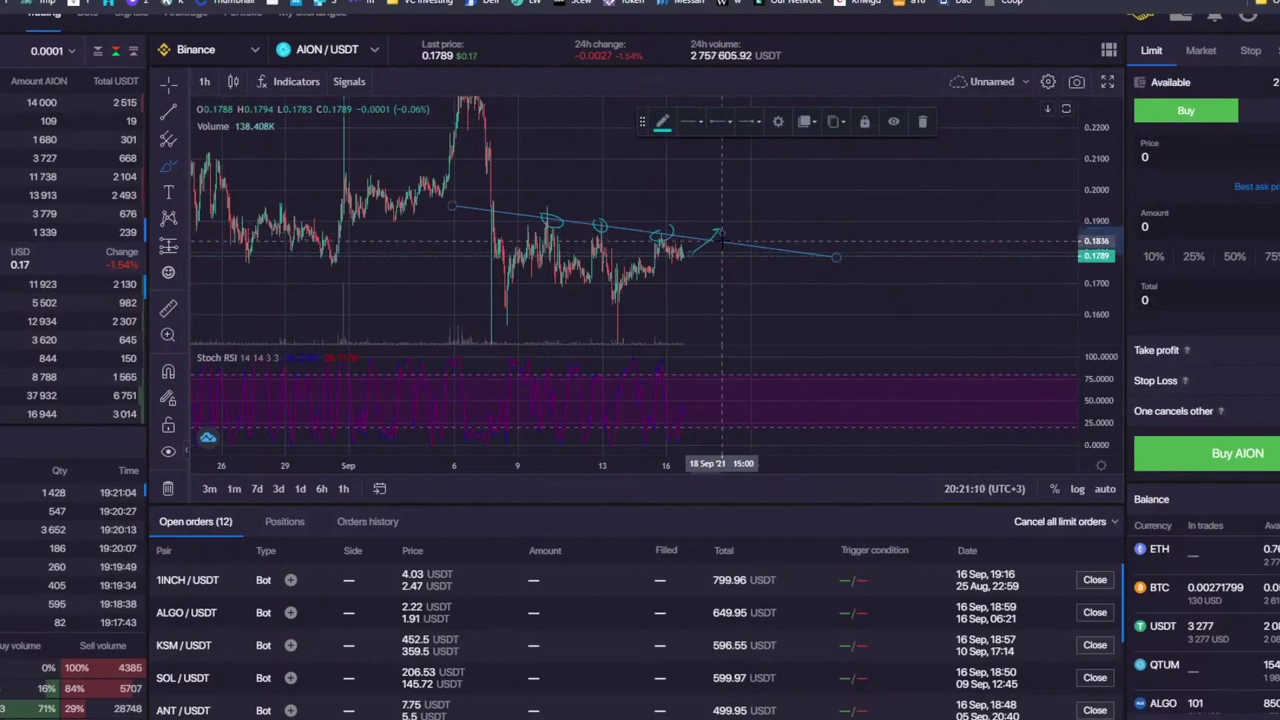
# Step: Brush a vertical arrow from the trend line up to about 0.216 and switch the AION/USDT buy order to the Stop type
pyautogui.scroll(1, 722, 238)
pyautogui.moveTo(1099, 154); pyautogui.dragTo(1105, 191)
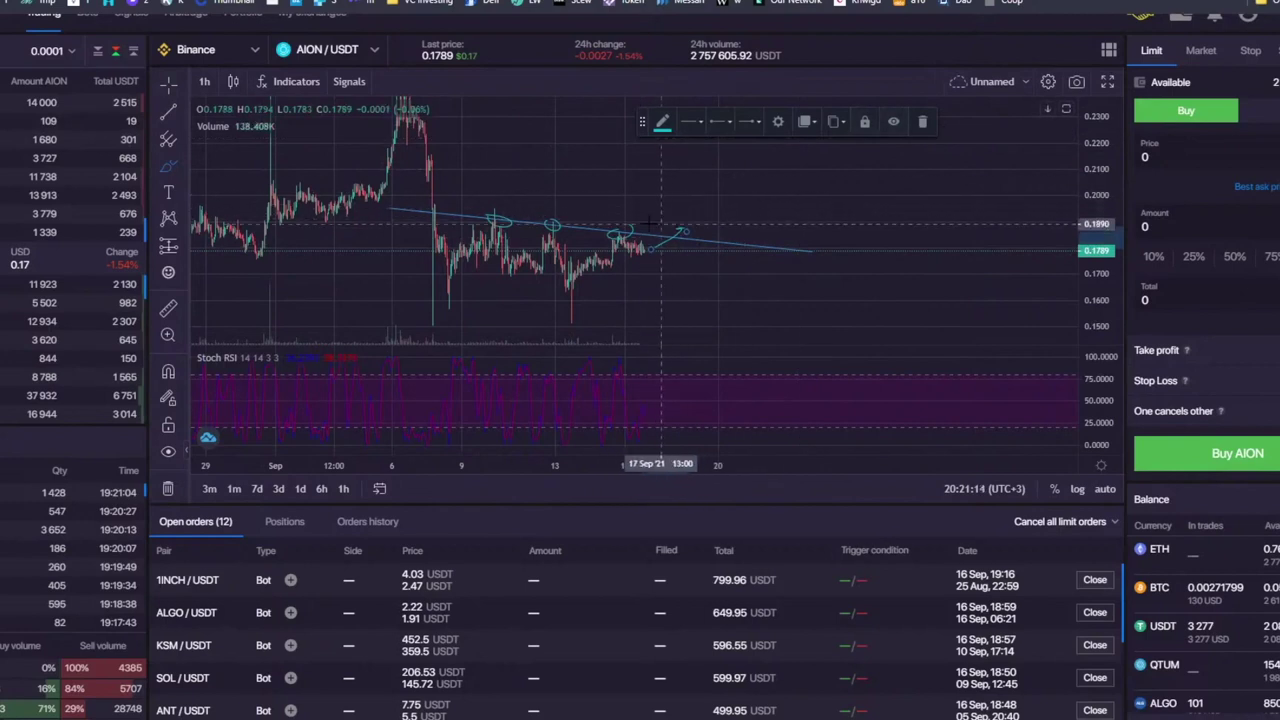
pyautogui.moveTo(692, 236)
pyautogui.mouseDown()
pyautogui.moveTo(693, 152)
pyautogui.moveTo(704, 168)
pyautogui.mouseUp()
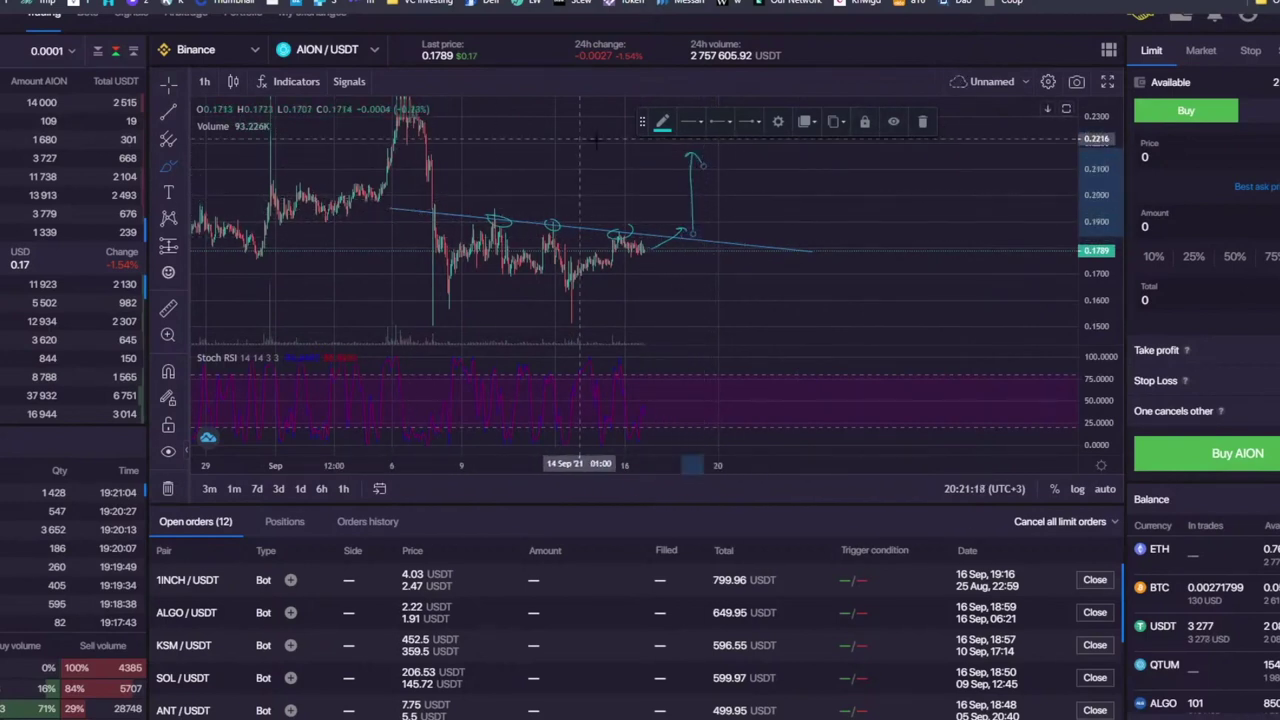
pyautogui.click(1249, 52)
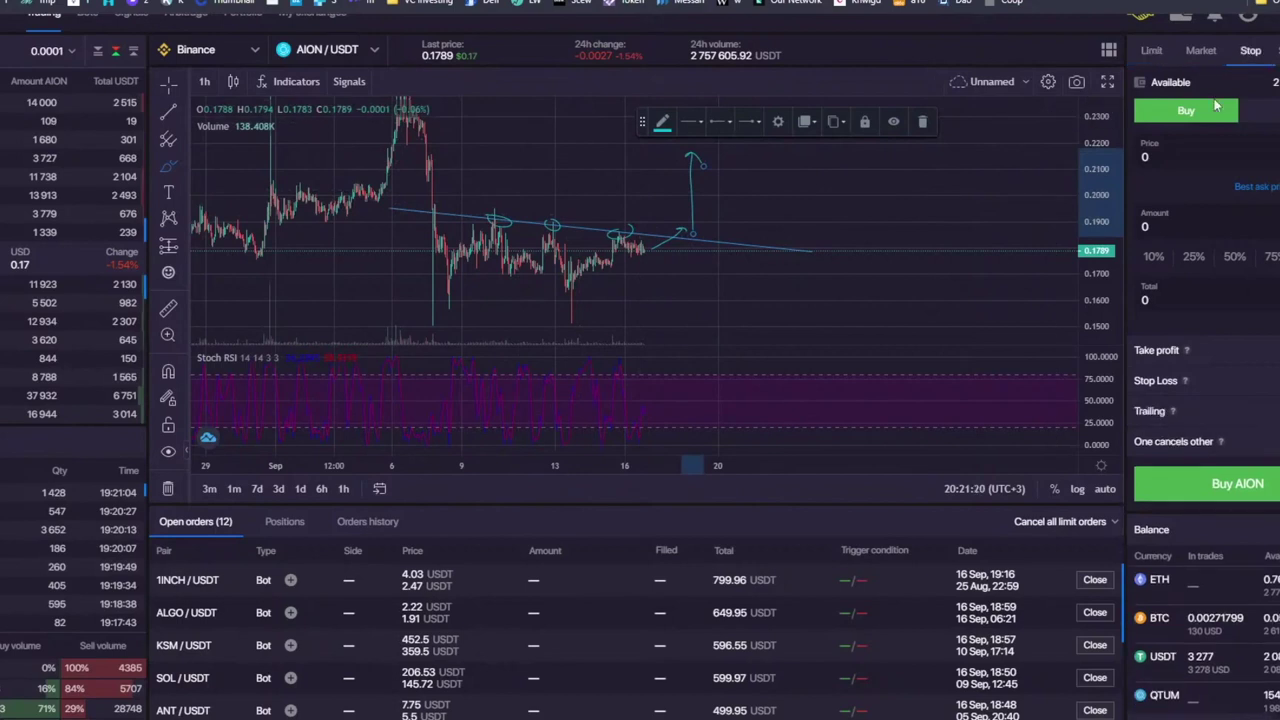
# Step: Set the AION/USDT stop buy price to 0.193 and the amount to 25% of the available balance
pyautogui.click(1200, 156)
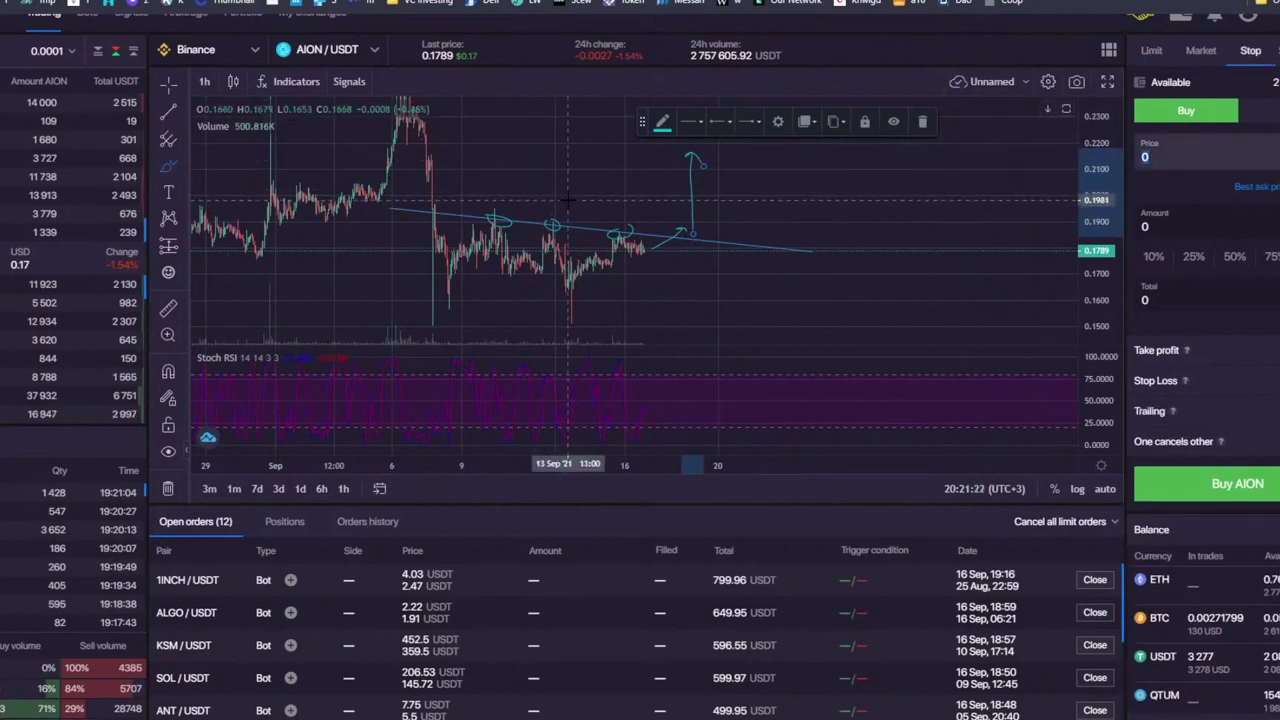
pyautogui.write('0.19')
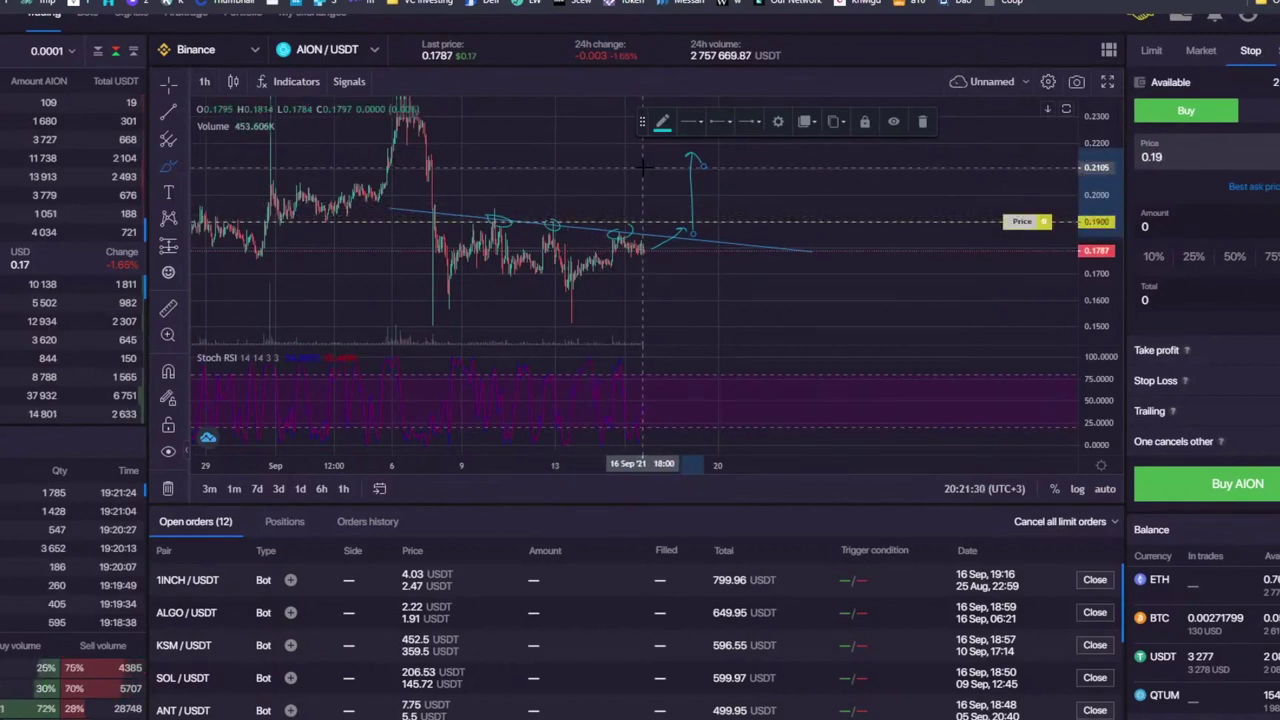
pyautogui.write('1')
pyautogui.press('BackSpace')
pyautogui.write('3')
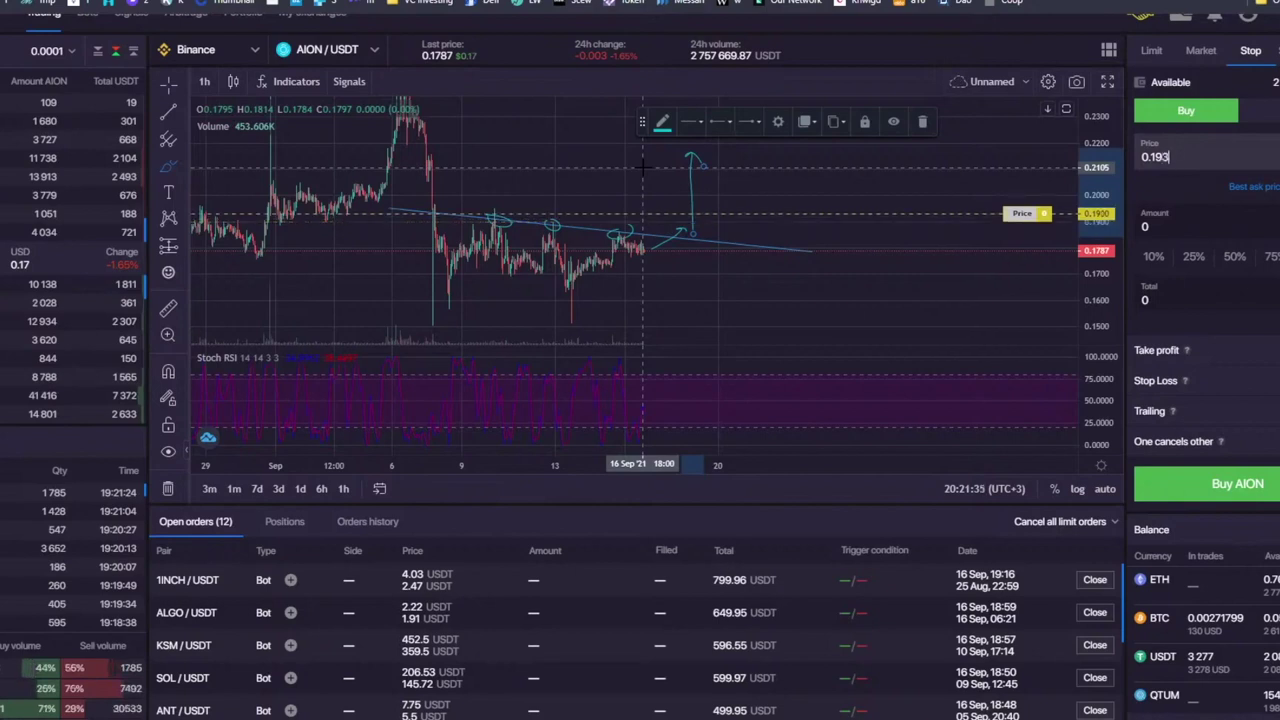
pyautogui.press('Tab')
pyautogui.click(1193, 262)
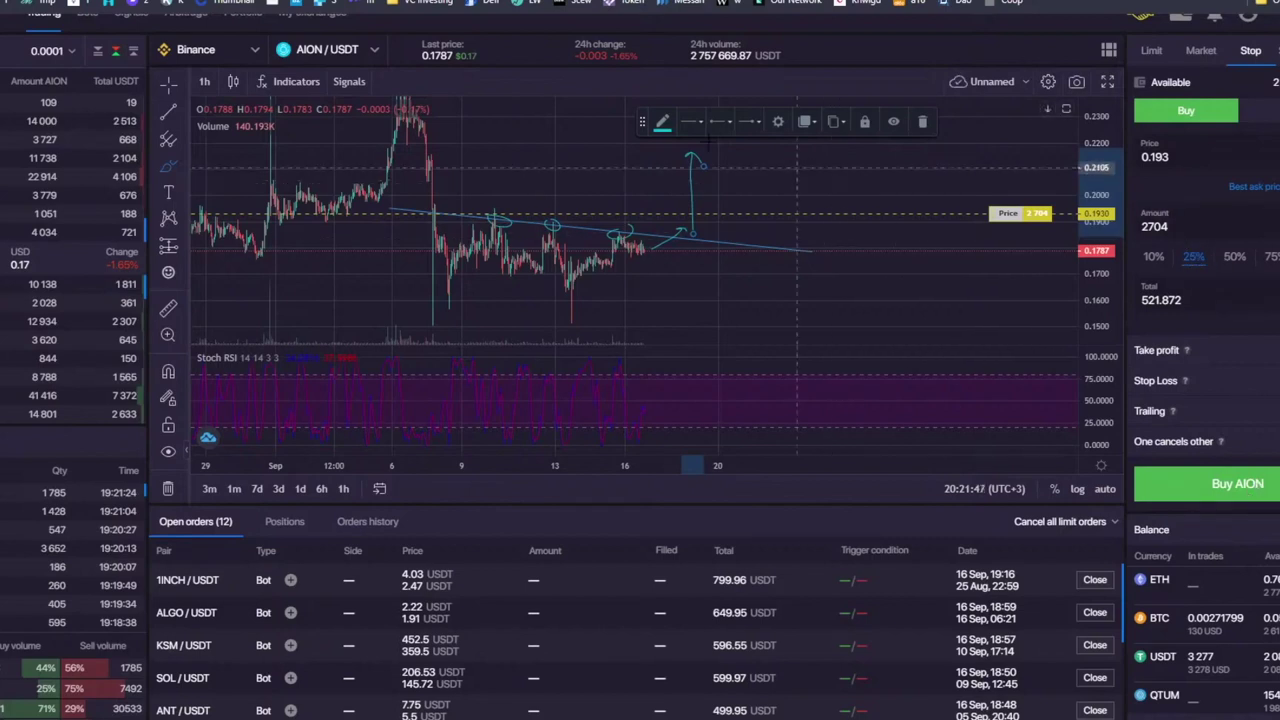
# Step: Brush a short stroke beside the arrow near the 0.193 price line, at about 0.192, and remove it
pyautogui.click(178, 168)
pyautogui.click(168, 168)
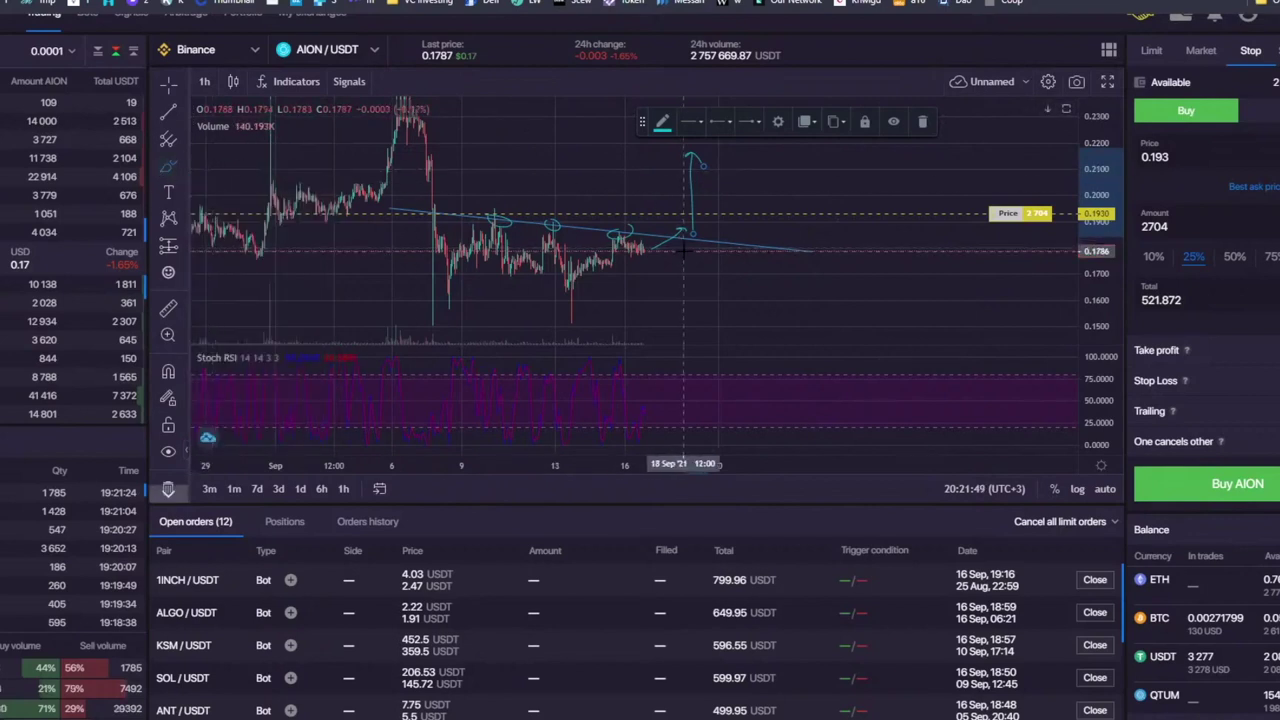
pyautogui.moveTo(704, 220); pyautogui.dragTo(660, 220)
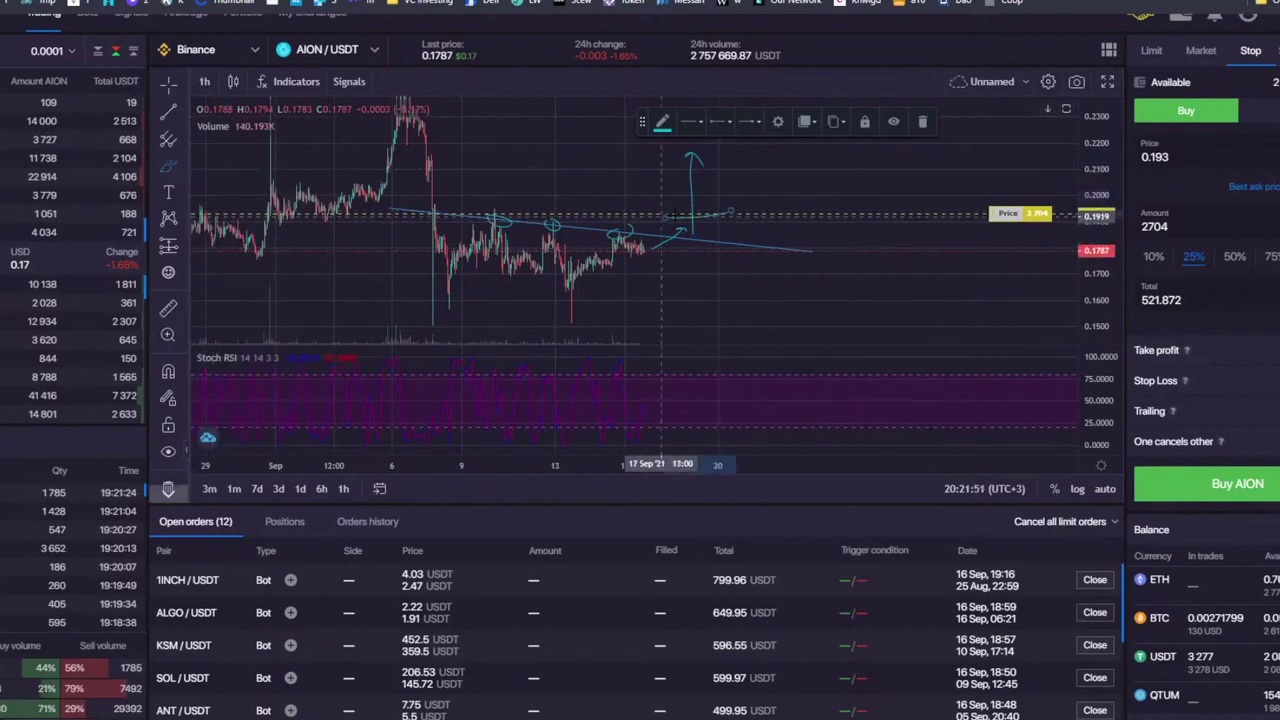
pyautogui.click(922, 124)
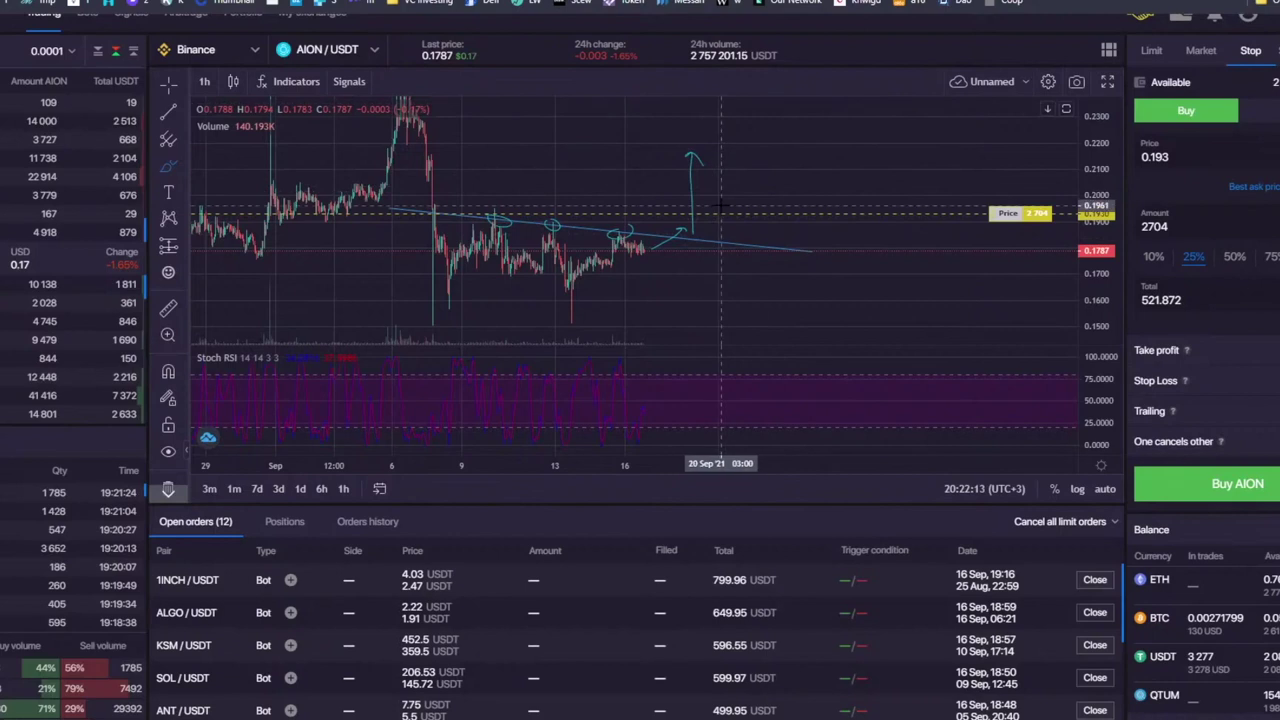
# Step: Toggle the stop order repeatedly between the sell and buy sides, finishing on buy
pyautogui.click(903, 7)
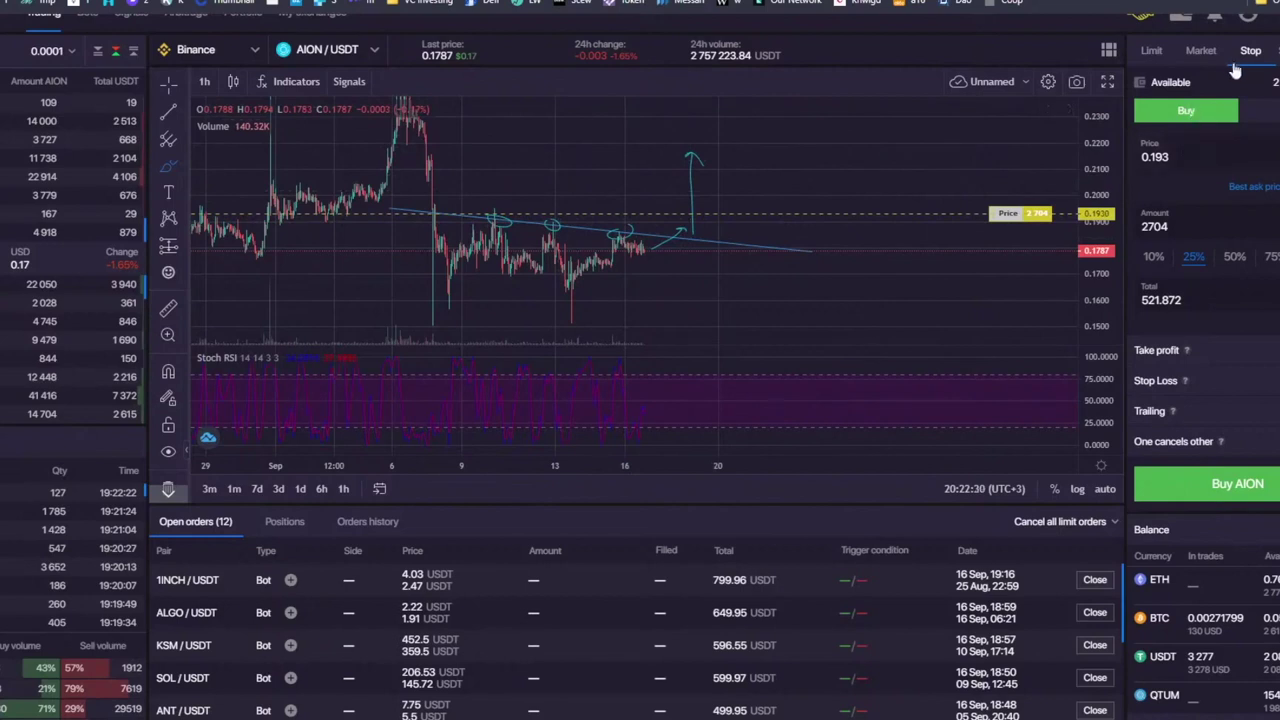
pyautogui.click(1272, 112)
pyautogui.click(1217, 114)
pyautogui.click(1274, 118)
pyautogui.click(1217, 114)
pyautogui.click(1272, 116)
pyautogui.click(1192, 116)
pyautogui.click(1271, 120)
pyautogui.click(1206, 117)
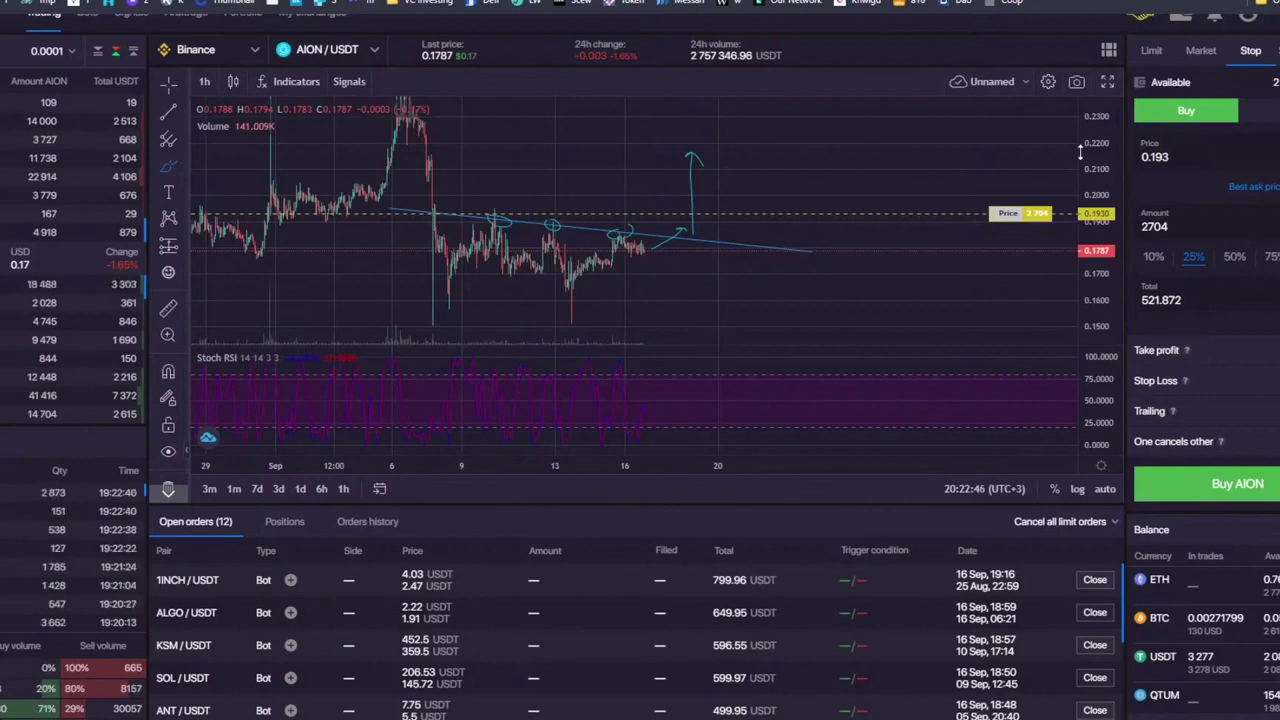
# Step: Remove all drawings from the AION/USDT chart
pyautogui.moveTo(752, 157); pyautogui.dragTo(817, 158)
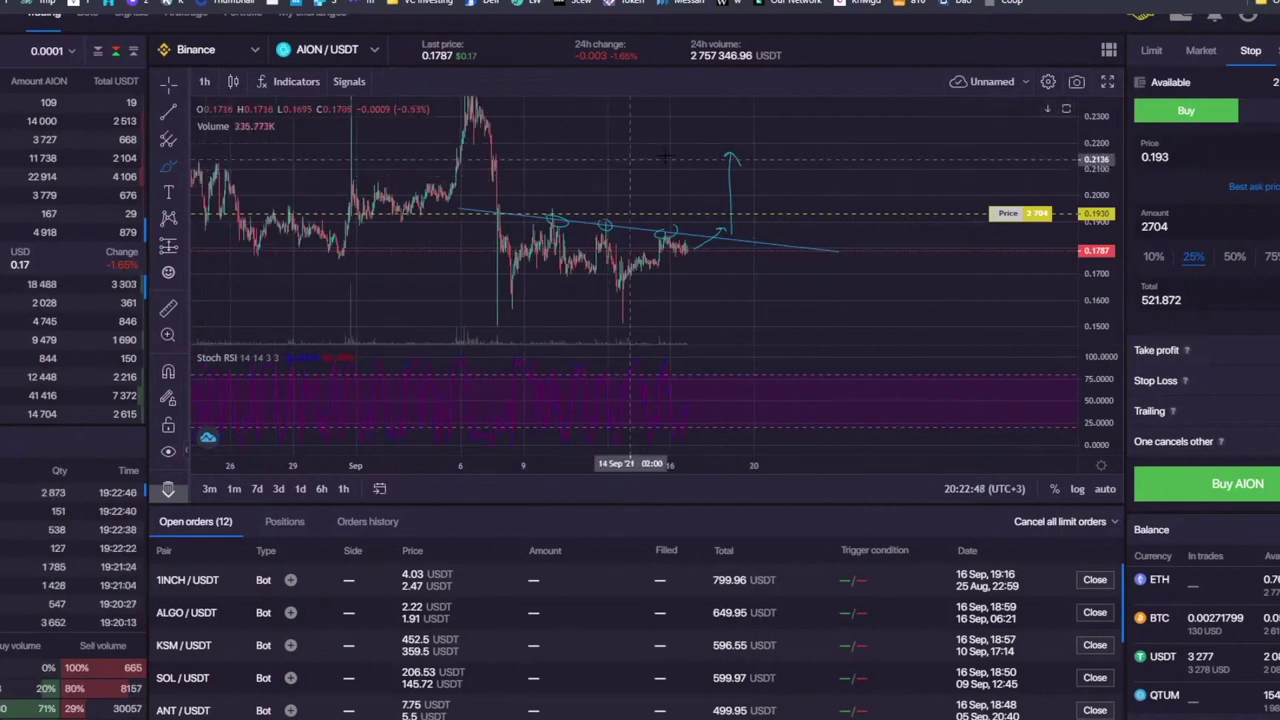
pyautogui.rightClick(792, 158)
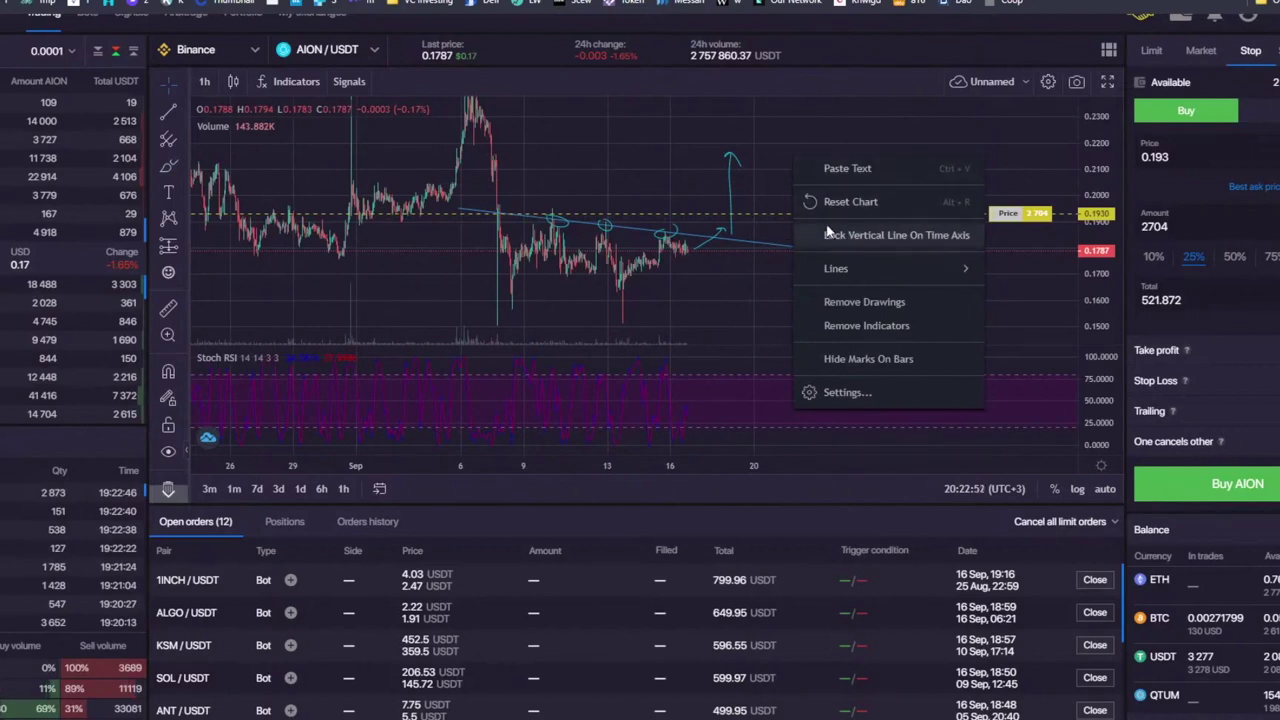
pyautogui.click(864, 301)
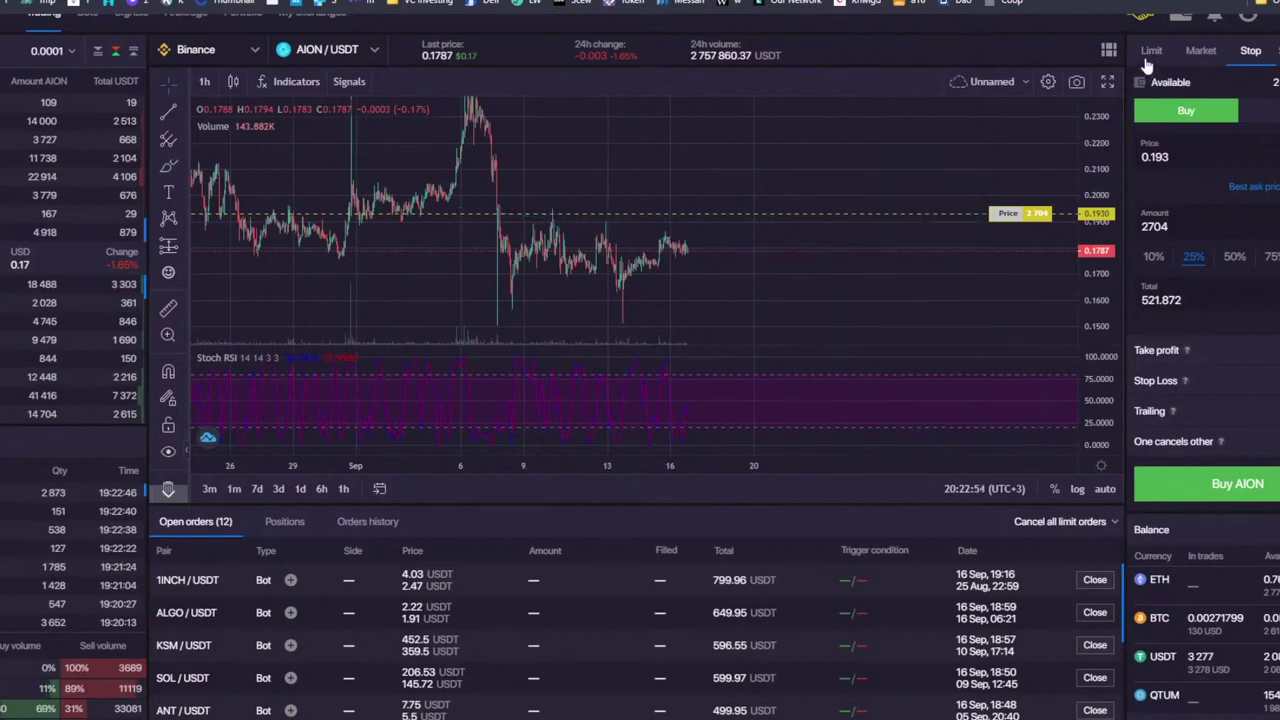
# Step: Show the Limit order form, switch the order to Market and view its sell side before returning to buy
pyautogui.click(1148, 55)
pyautogui.scroll(1, 1057, 103)
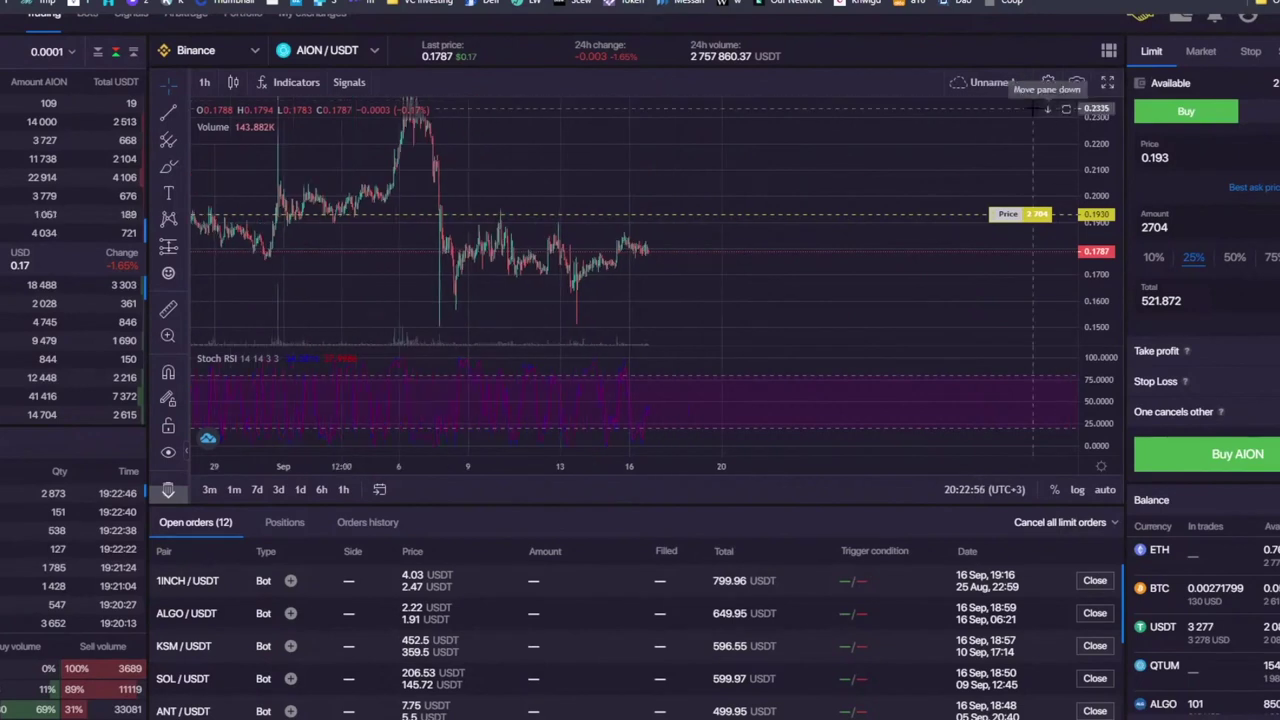
pyautogui.scroll(-2, 771, 172)
pyautogui.click(1203, 55)
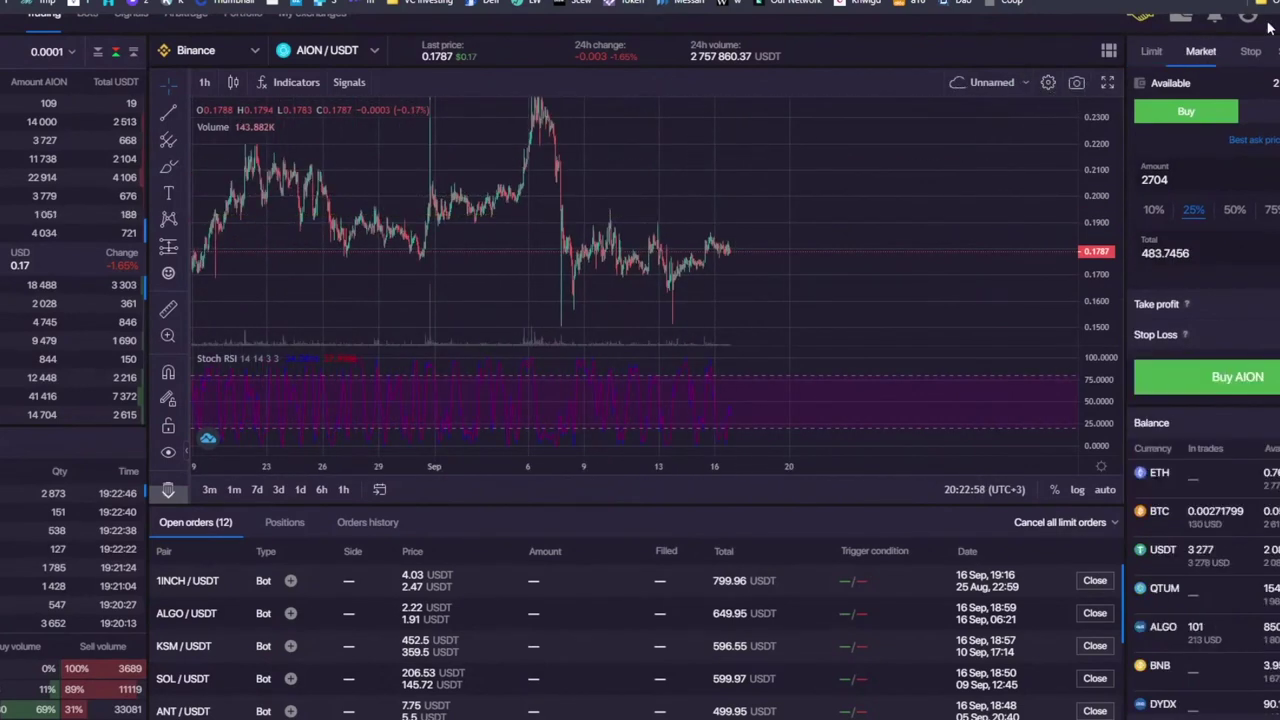
pyautogui.click(1258, 111)
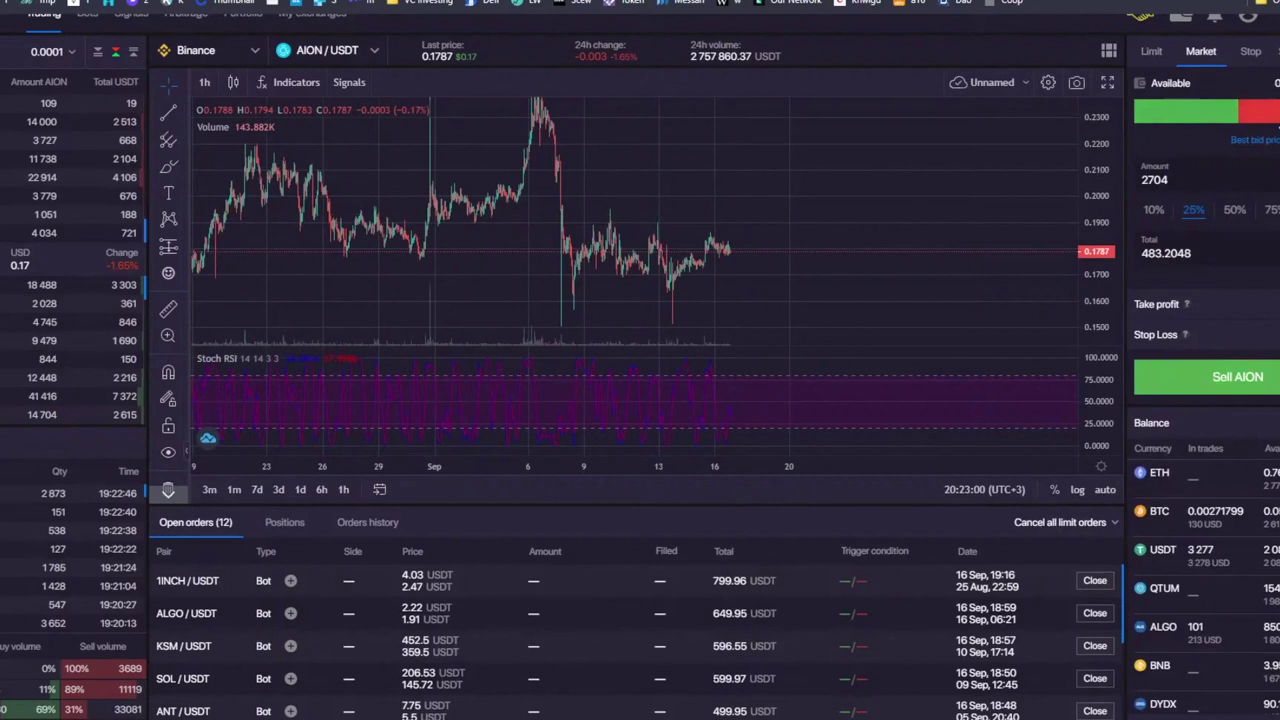
pyautogui.click(1218, 113)
# Step: Set the market buy amount to 100 AION and point out the resulting total
pyautogui.doubleClick(1158, 180)
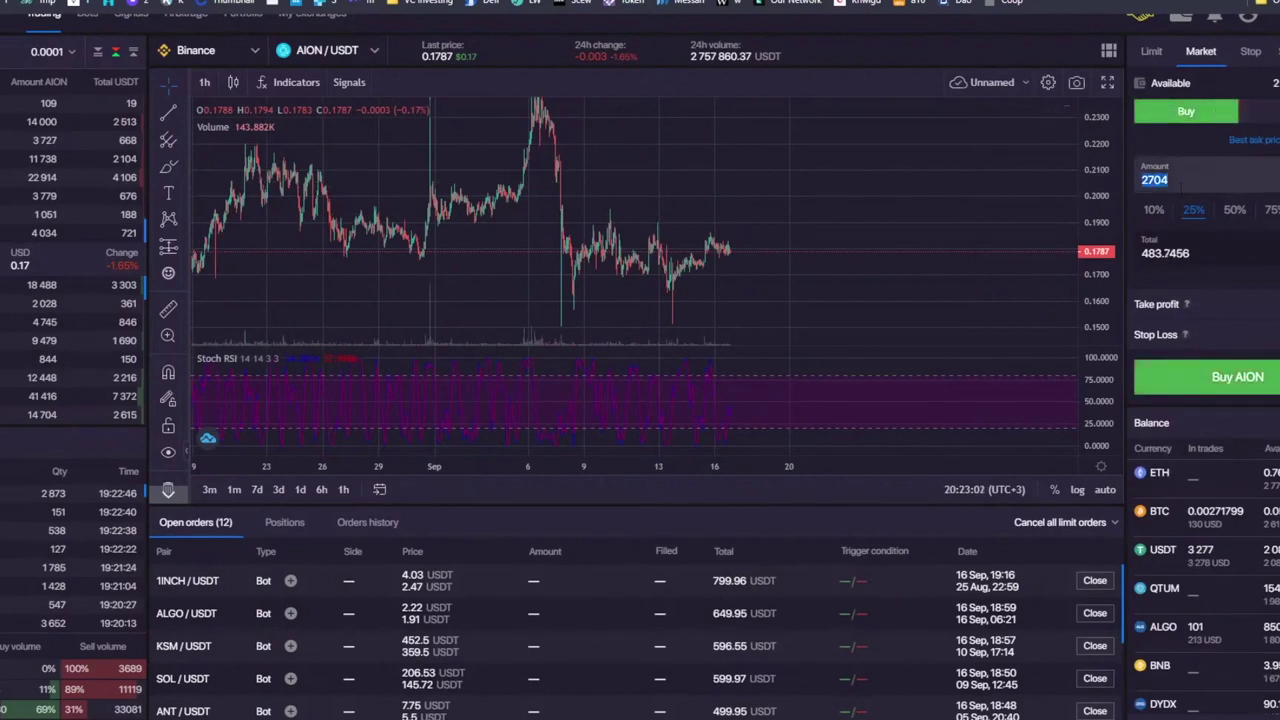
pyautogui.write('100')
pyautogui.doubleClick(1154, 253)
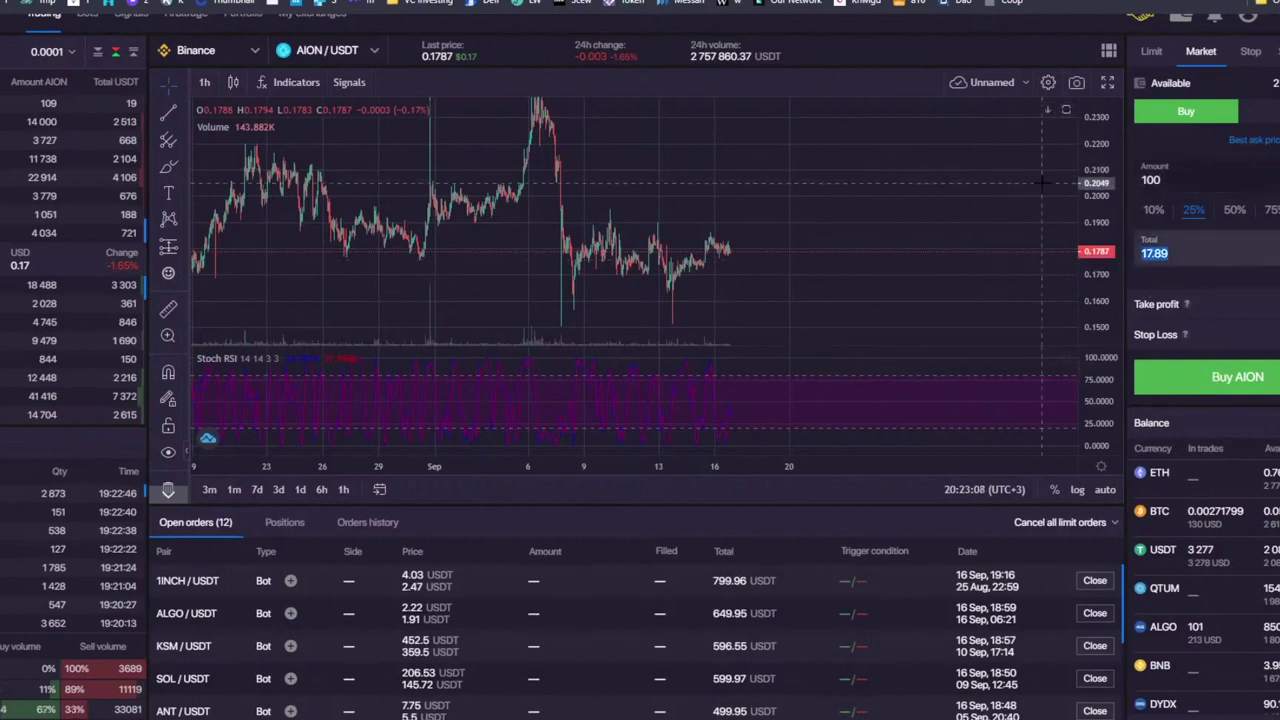
pyautogui.click(1200, 176)
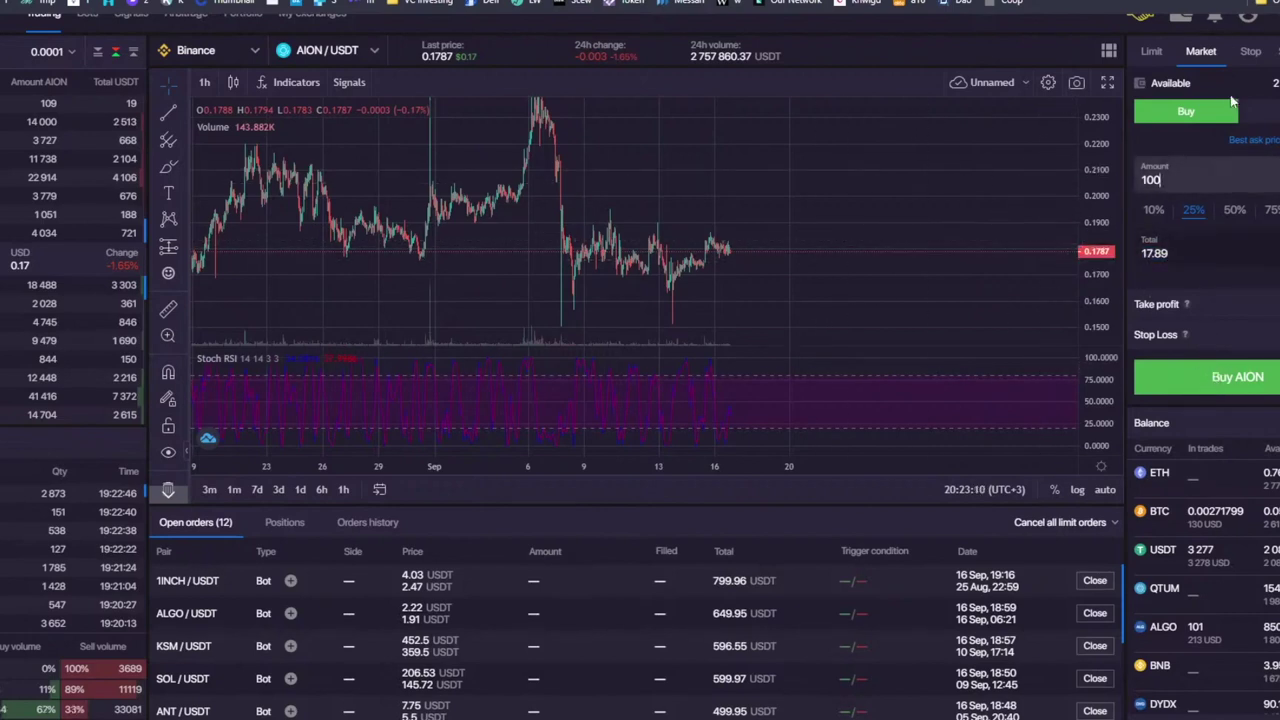
# Step: Show the Stop and Stop Limit order forms and switch the AION/USDT buy order to TWAP
pyautogui.click(1250, 52)
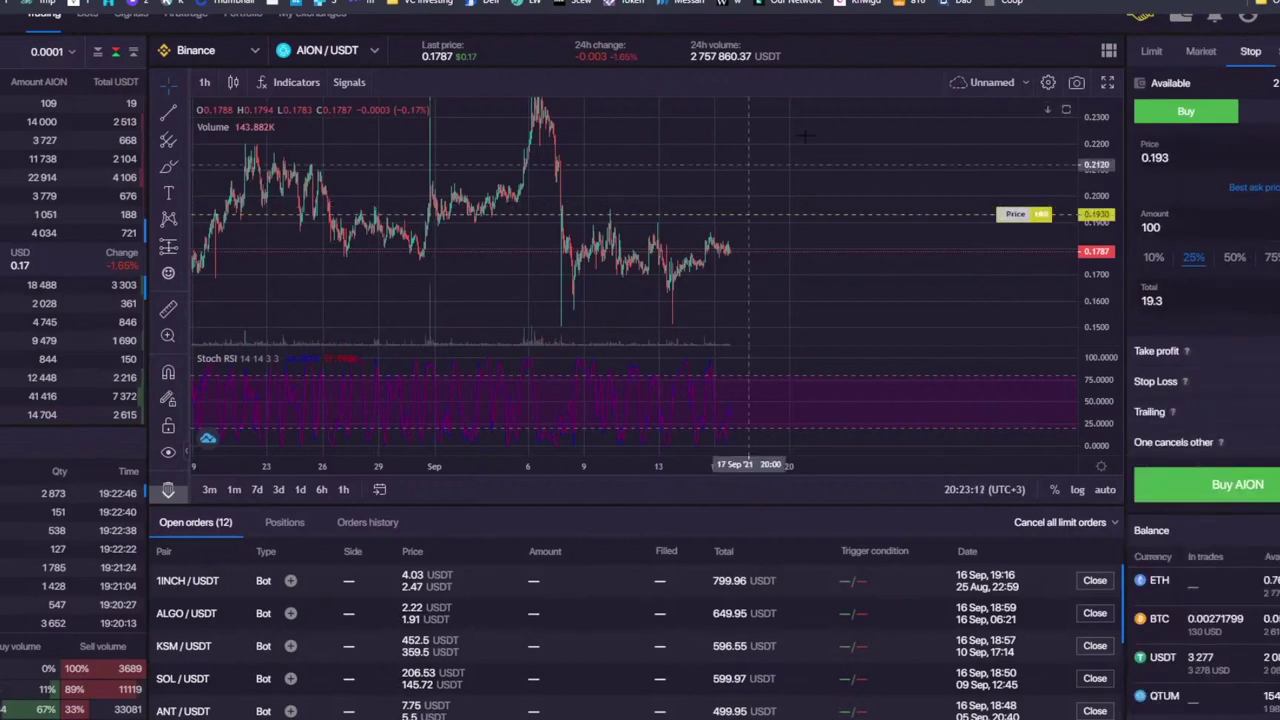
pyautogui.click(1276, 52)
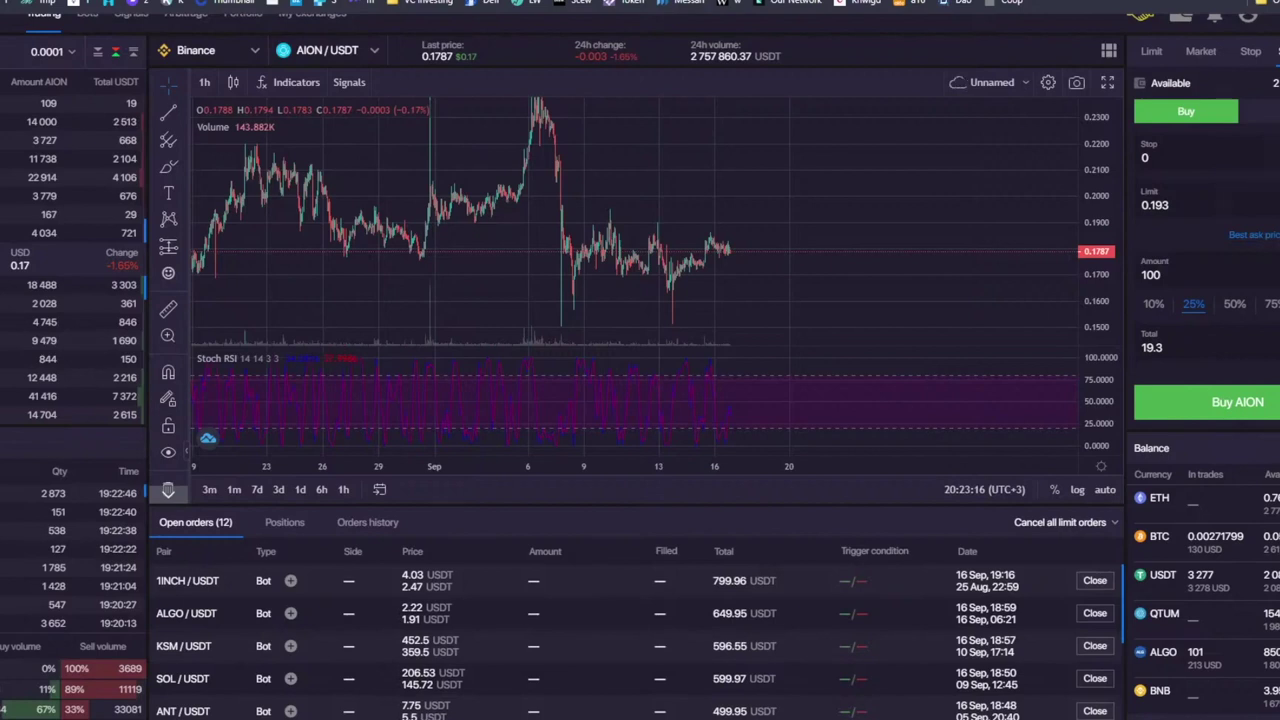
pyautogui.click(1276, 52)
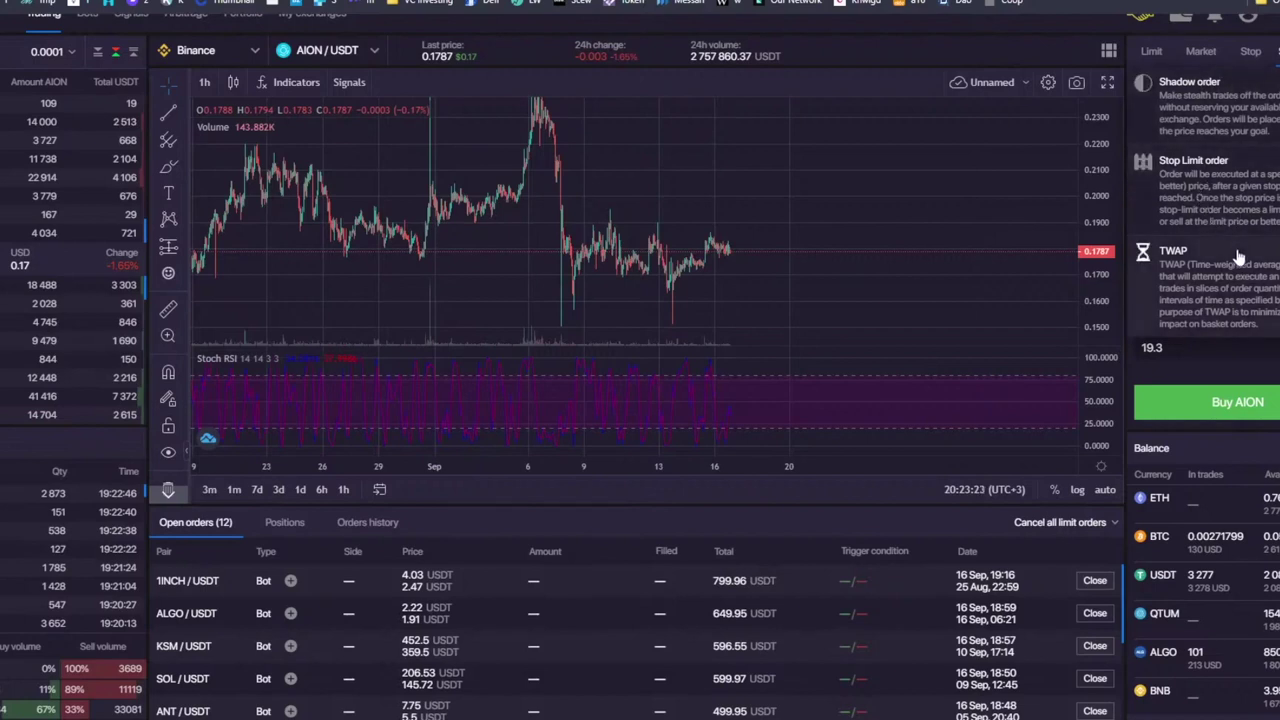
pyautogui.click(1220, 284)
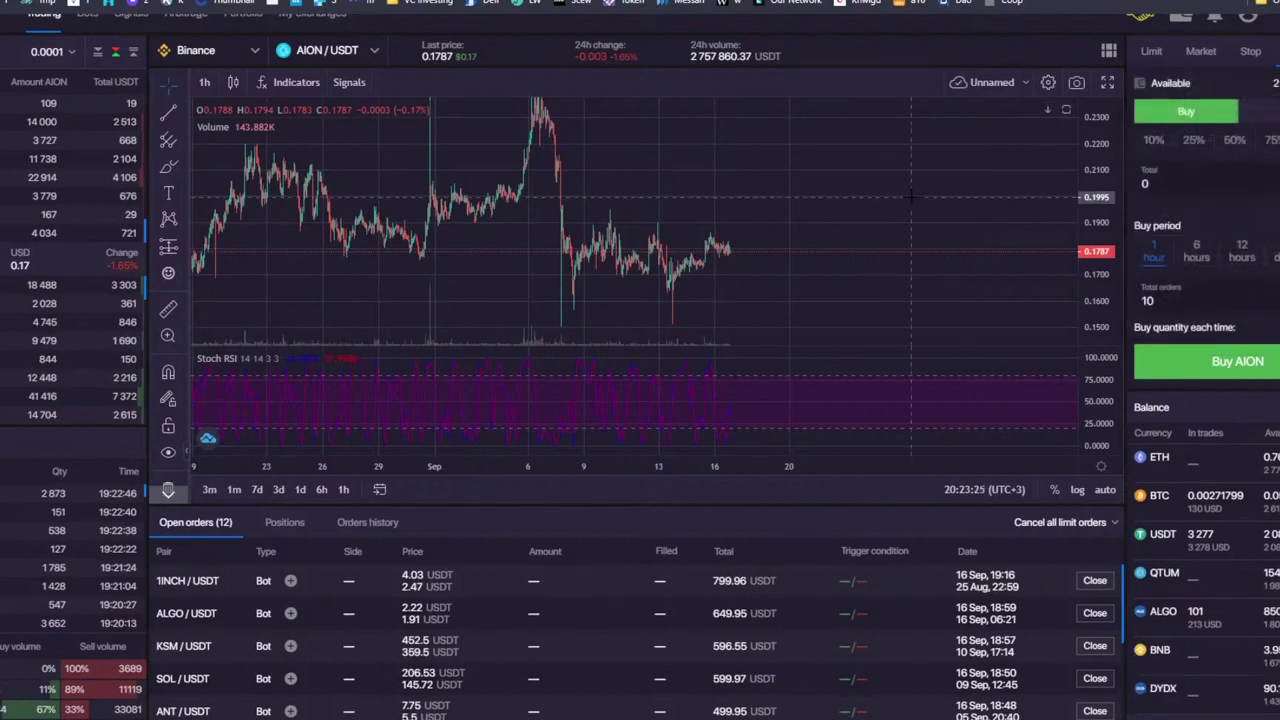
pyautogui.scroll(-3, 910, 197)
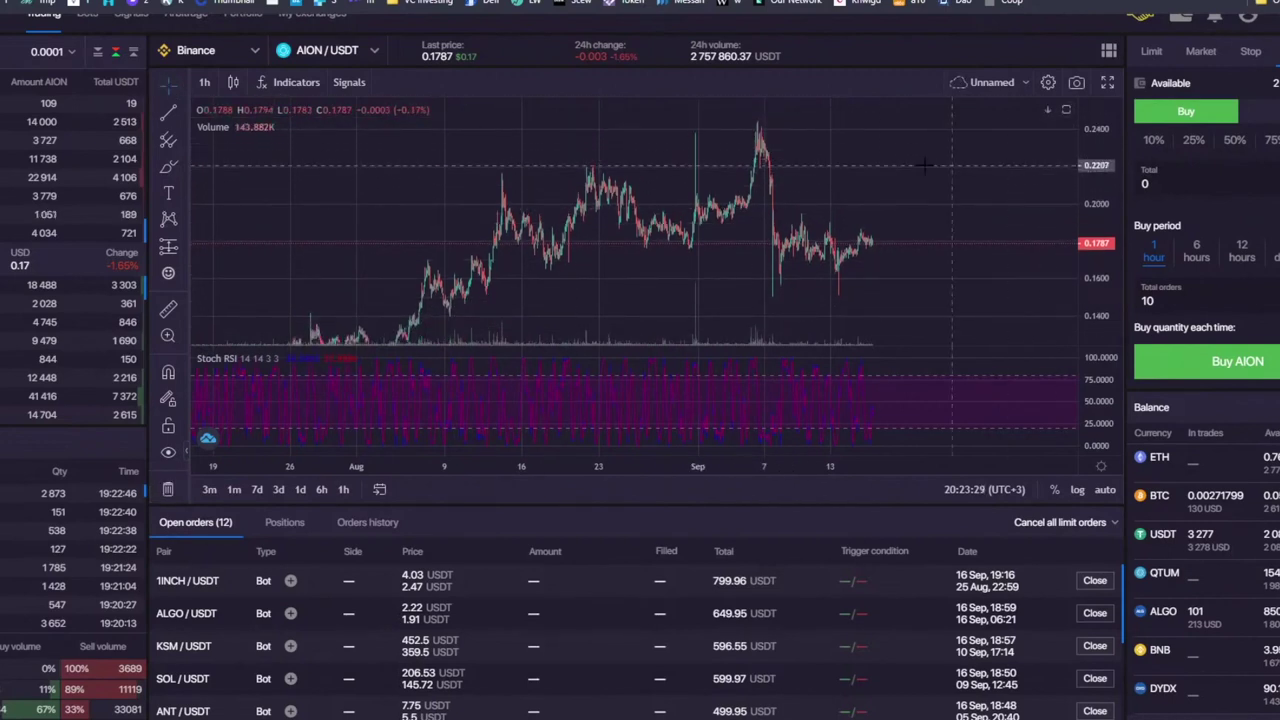
pyautogui.moveTo(907, 165); pyautogui.dragTo(660, 168)
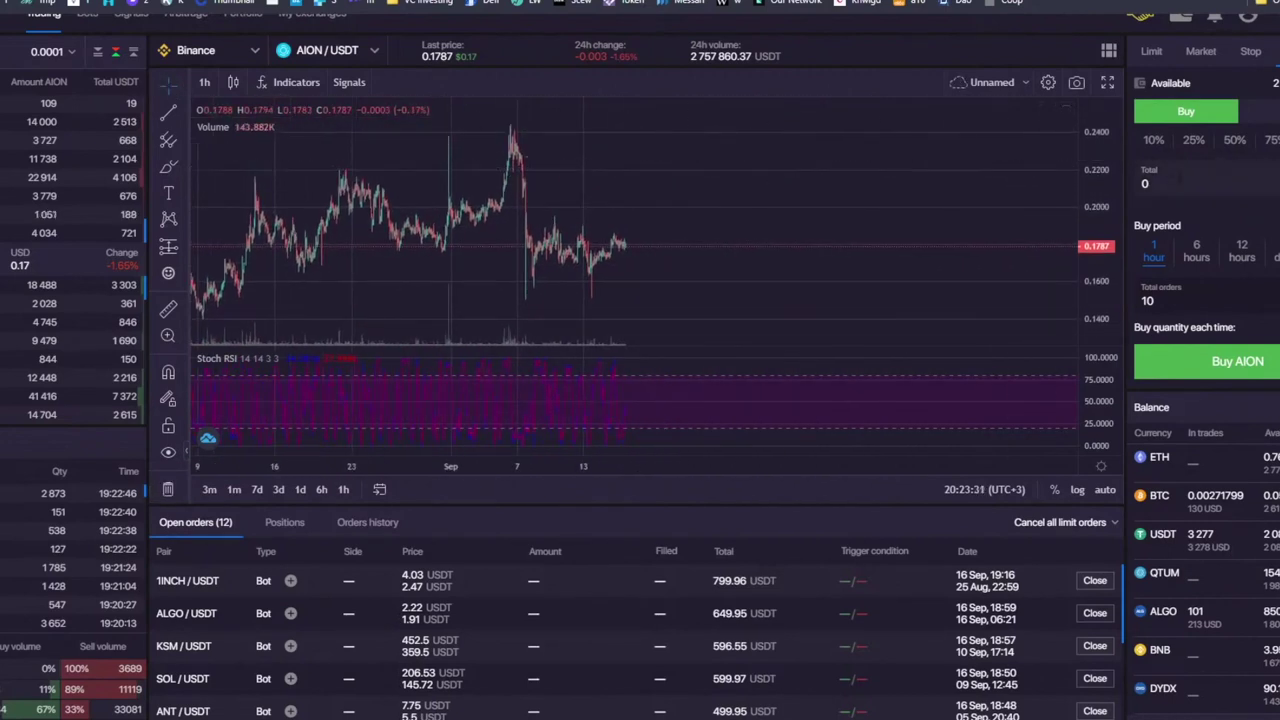
pyautogui.click(1258, 111)
pyautogui.click(1166, 115)
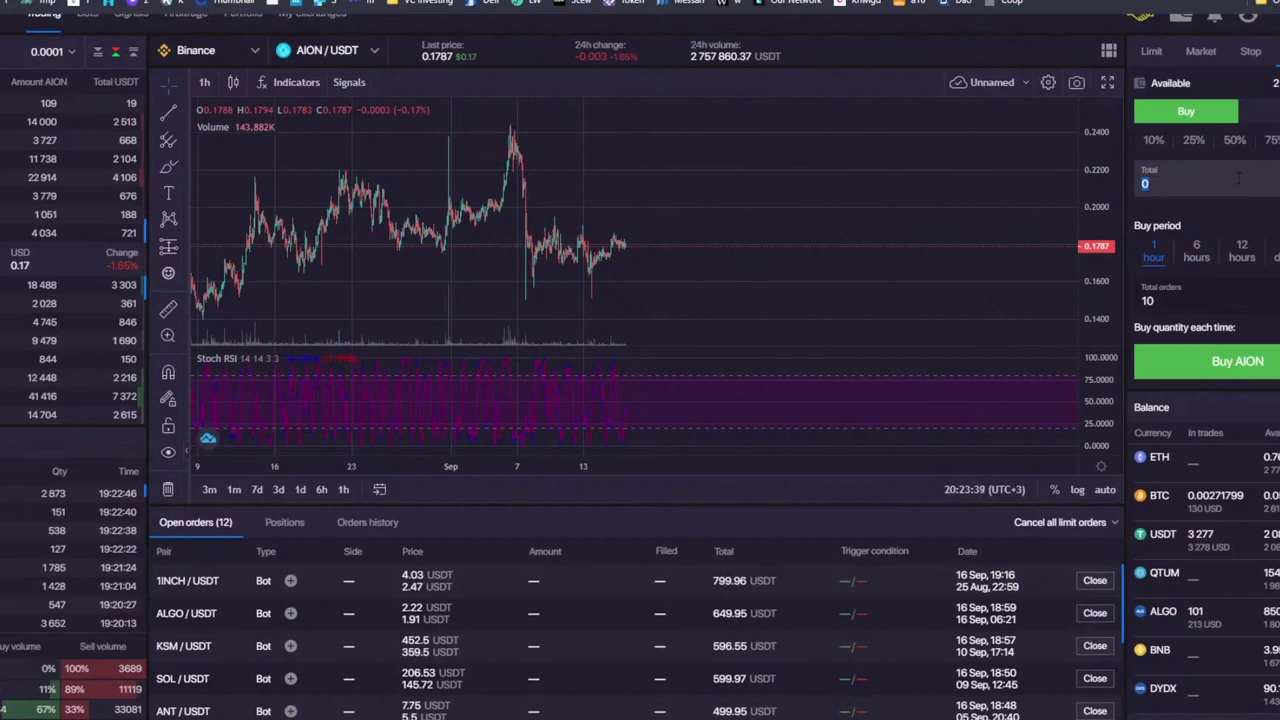
# Step: Try TWAP buy totals of 10000 and 7000, clearing each one
pyautogui.write('10000')
pyautogui.press('BackSpace')
pyautogui.press('BackSpace')
pyautogui.press('BackSpace')
pyautogui.press('BackSpace')
pyautogui.press('BackSpace')
pyautogui.write('7000')
pyautogui.press('BackSpace')
pyautogui.press('BackSpace')
pyautogui.press('BackSpace')
pyautogui.press('BackSpace')
# Step: Set the total of the TWAP buy order to 56000 and highlight the value
pyautogui.write('550000')
pyautogui.press('BackSpace')
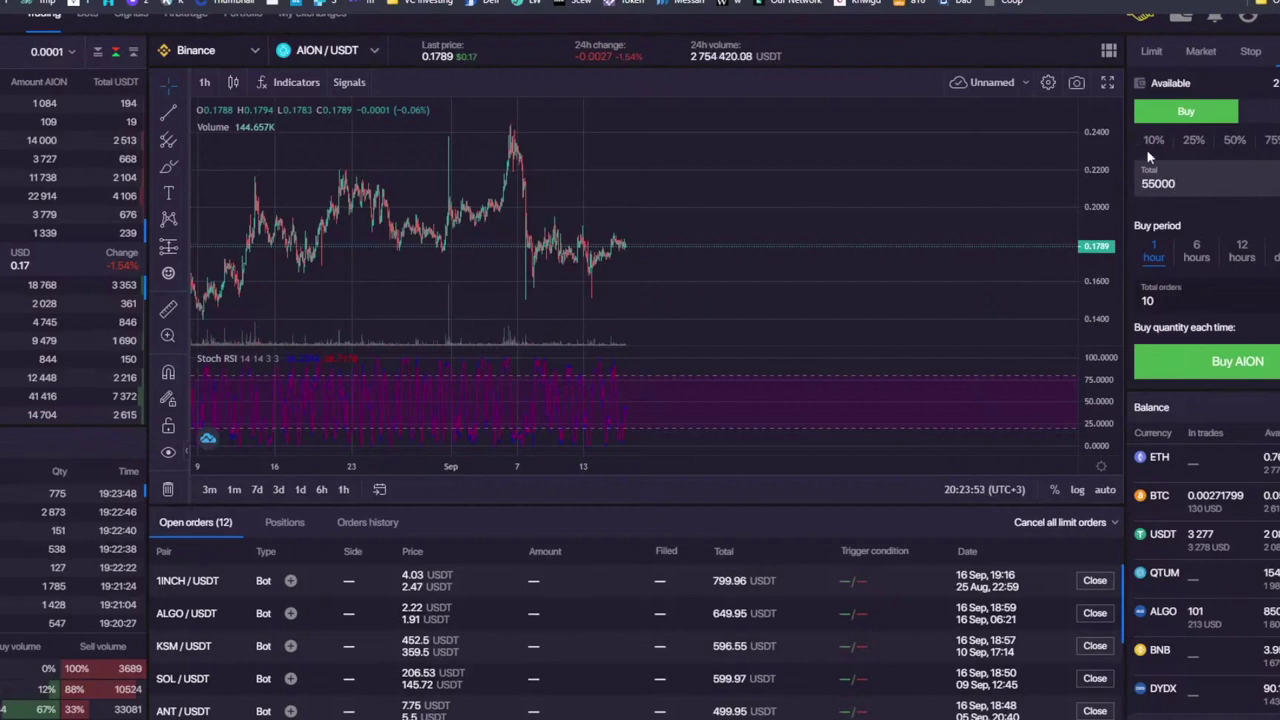
pyautogui.write('6')
pyautogui.moveTo(1174, 166); pyautogui.dragTo(1031, 176)
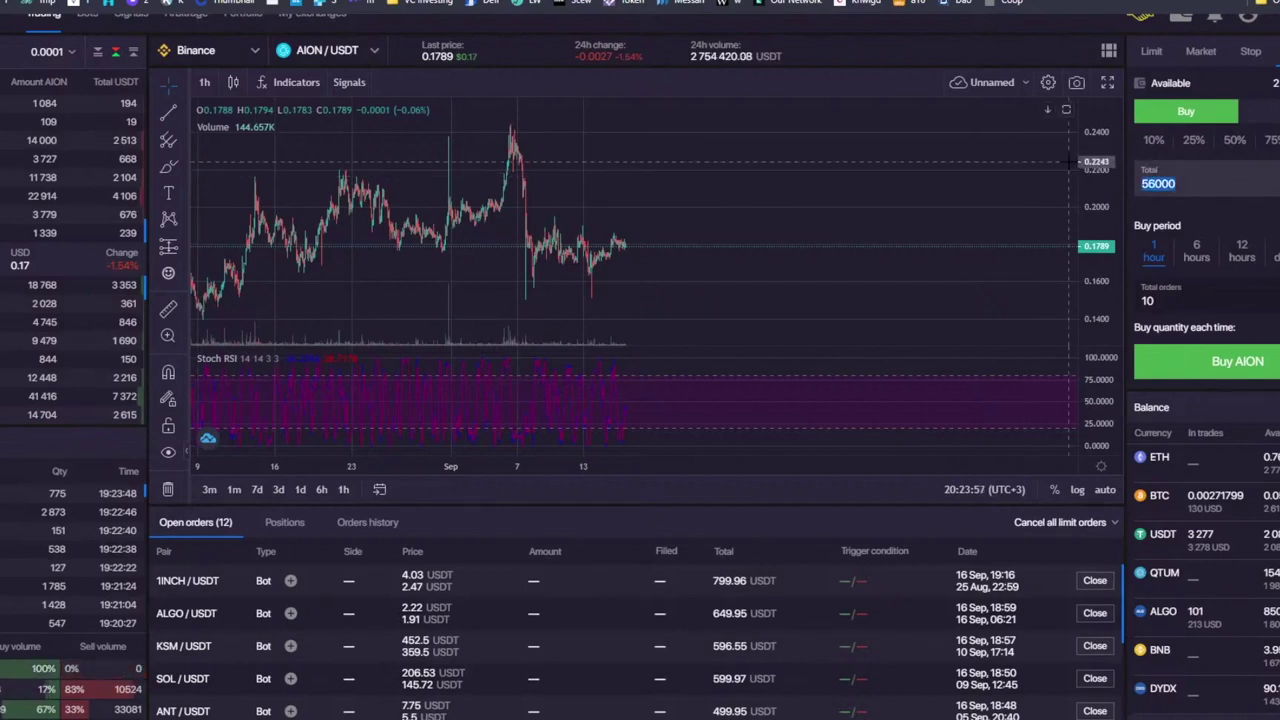
pyautogui.click(1218, 181)
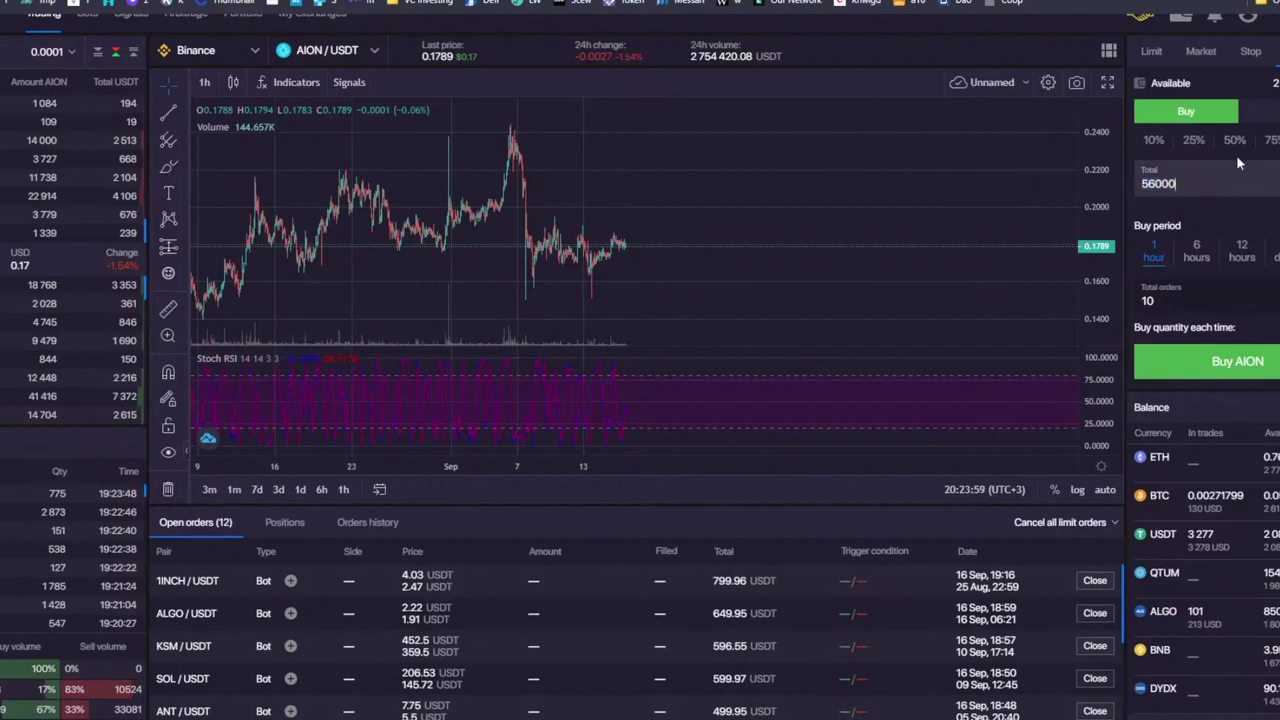
pyautogui.click(1237, 157)
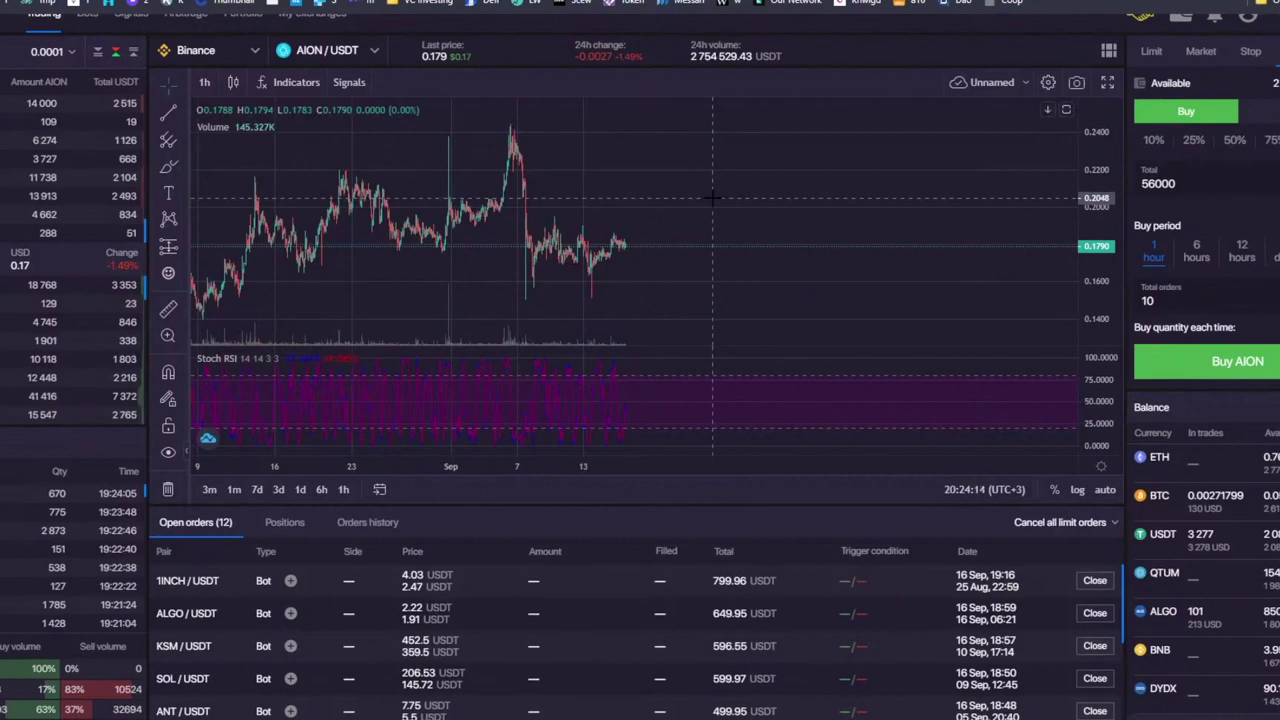
pyautogui.moveTo(1183, 184); pyautogui.dragTo(1132, 187)
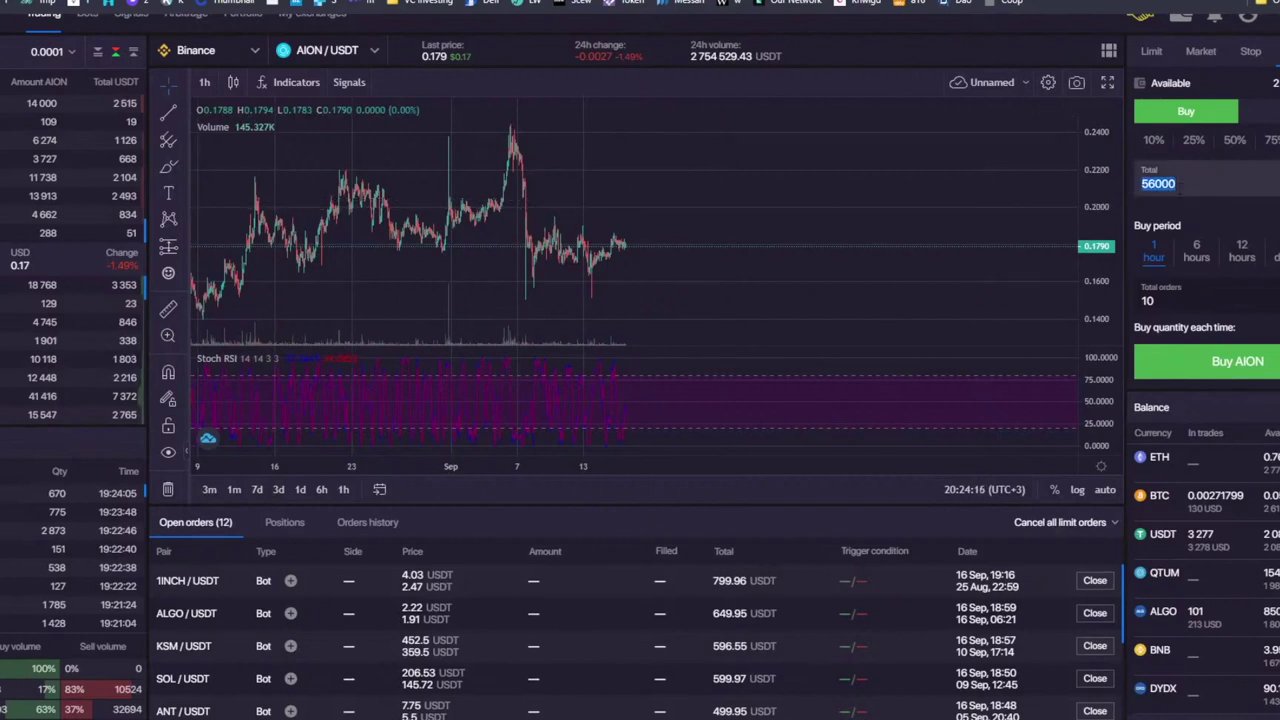
# Step: Brush a rising arrow from the last AION/USDT candle up to about 0.23 and remove it
pyautogui.click(168, 167)
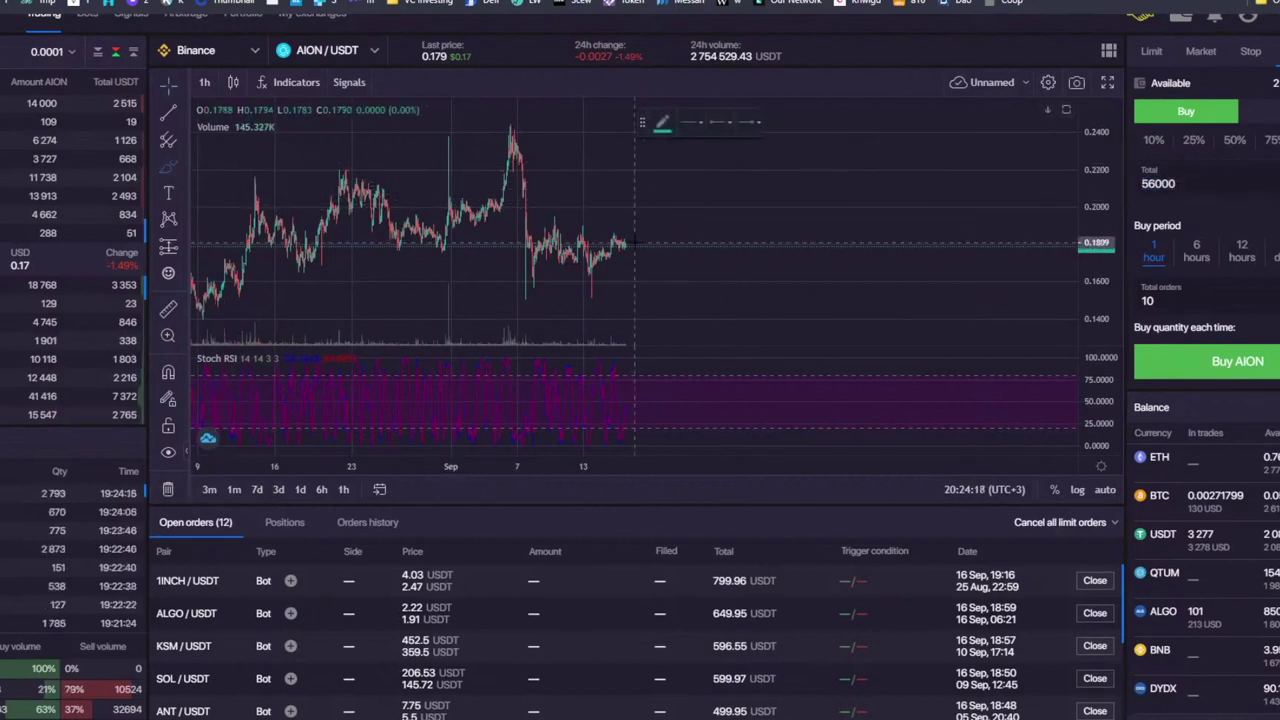
pyautogui.moveTo(641, 249); pyautogui.dragTo(677, 137)
pyautogui.click(922, 122)
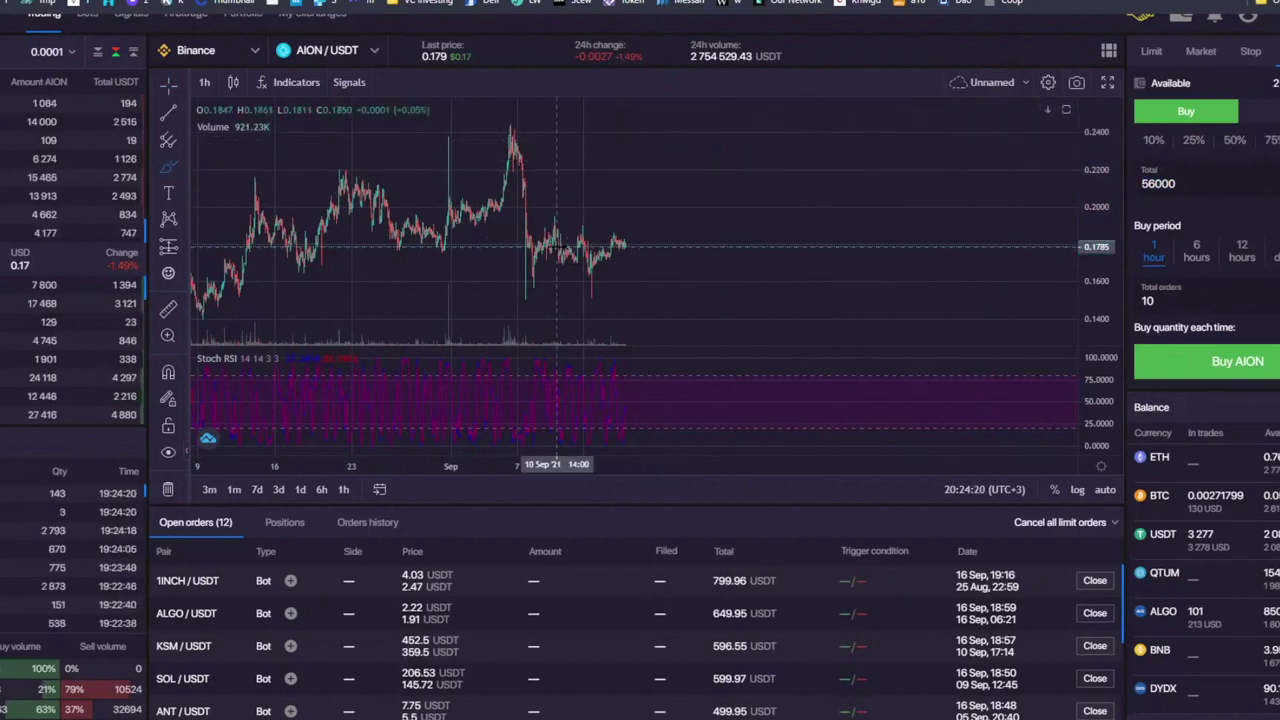
pyautogui.moveTo(650, 247)
pyautogui.mouseDown()
pyautogui.moveTo(690, 150)
pyautogui.moveTo(710, 168)
pyautogui.mouseUp()
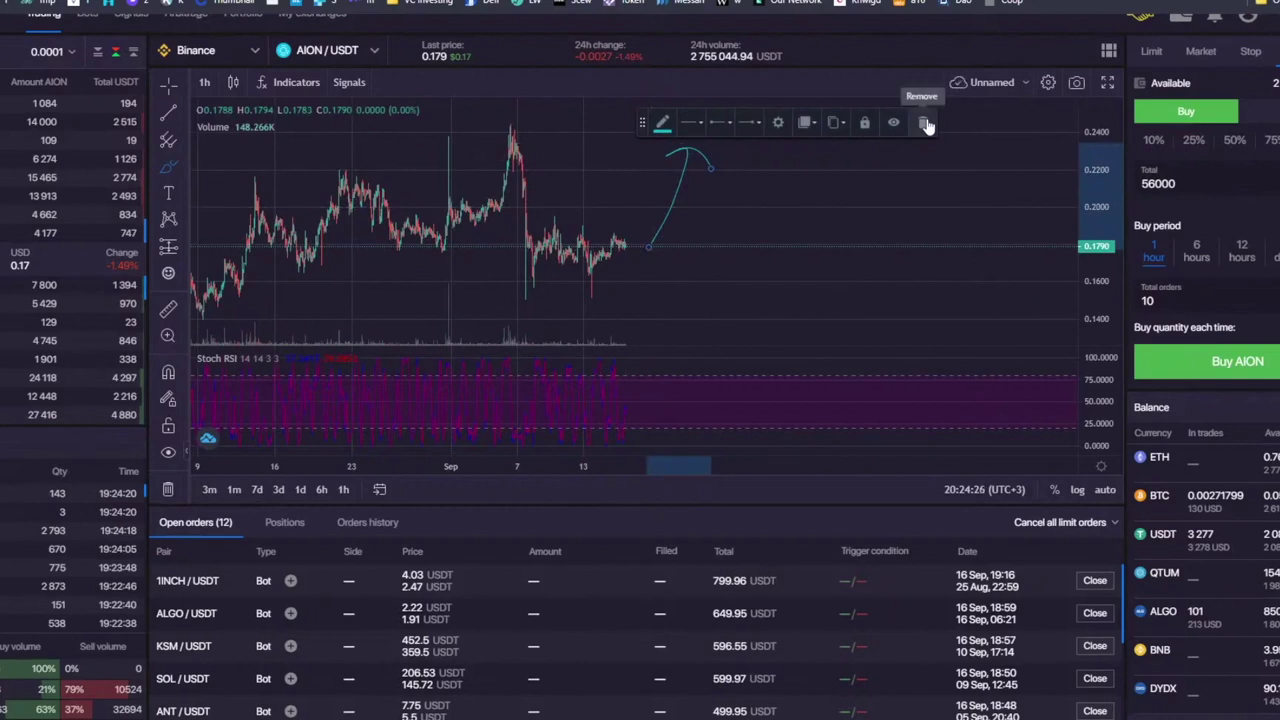
pyautogui.click(925, 123)
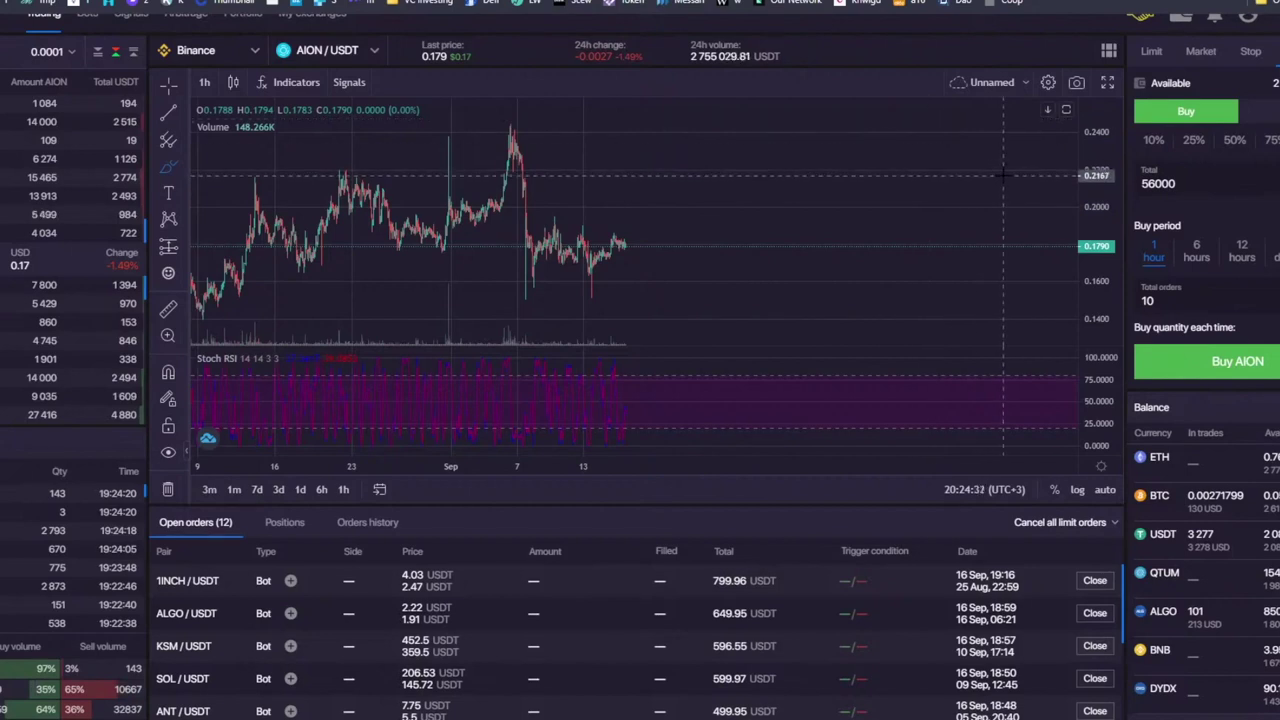
pyautogui.click(1170, 183)
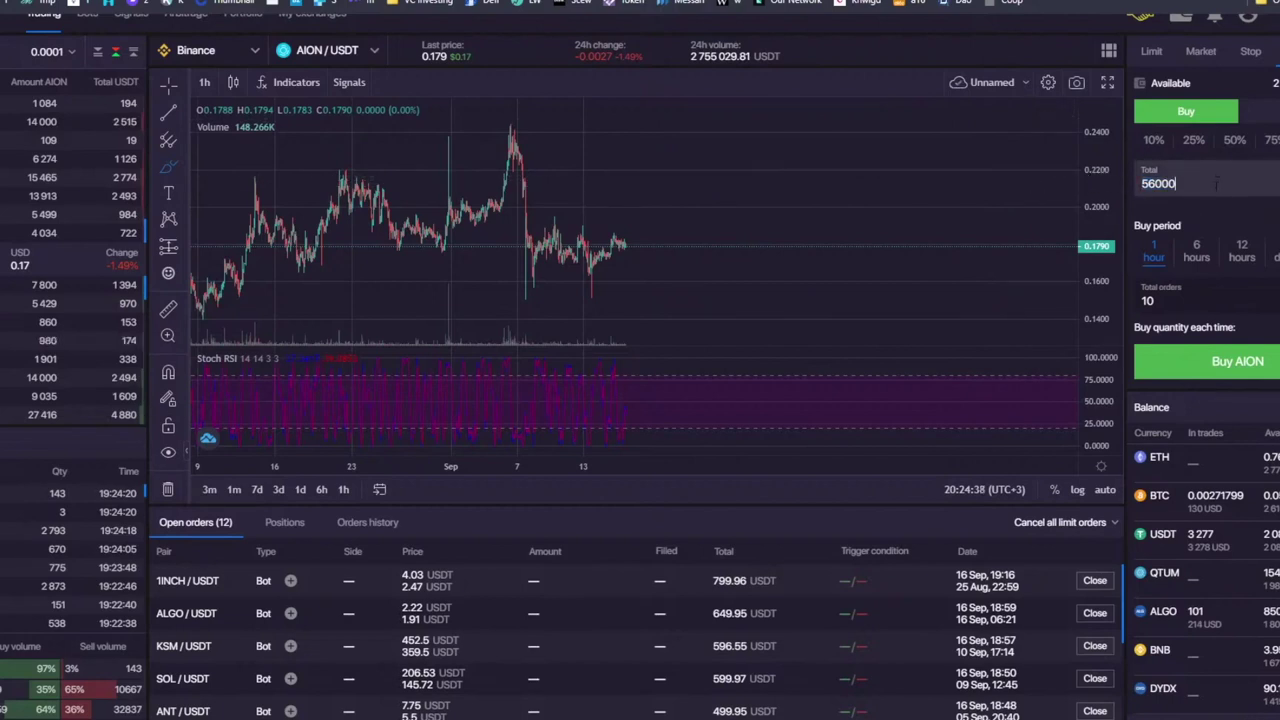
# Step: Set the TWAP buy period to 6 hours with 40 total orders and highlight the order count and the total
pyautogui.click(1197, 251)
pyautogui.doubleClick(1136, 307)
pyautogui.write('140')
pyautogui.moveTo(1162, 301); pyautogui.dragTo(1076, 302)
pyautogui.write('40')
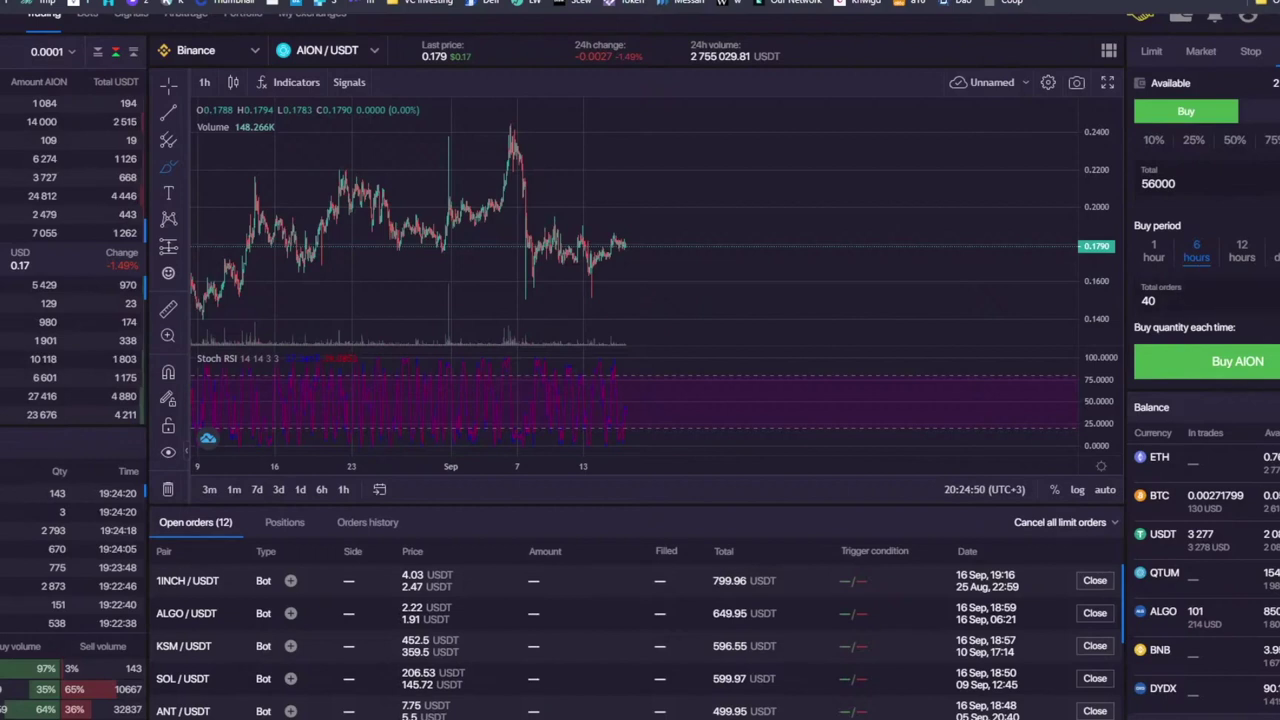
pyautogui.click(1195, 305)
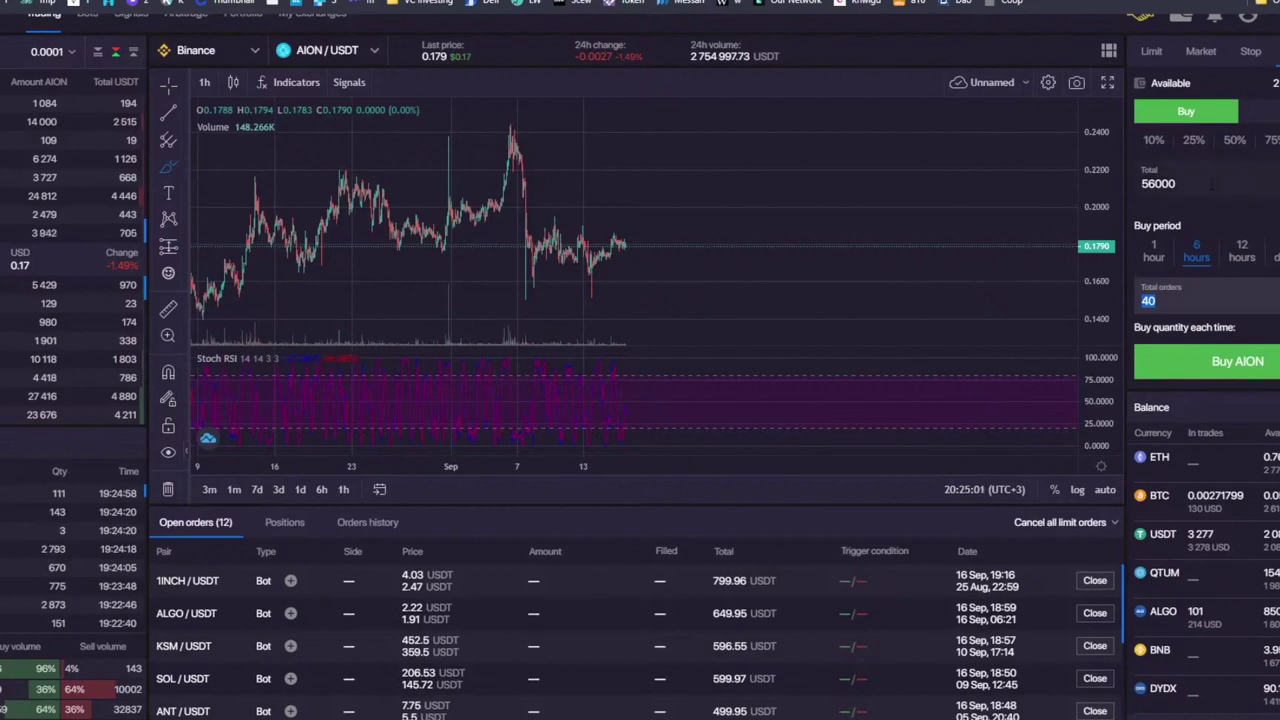
pyautogui.moveTo(1178, 184); pyautogui.dragTo(1090, 185)
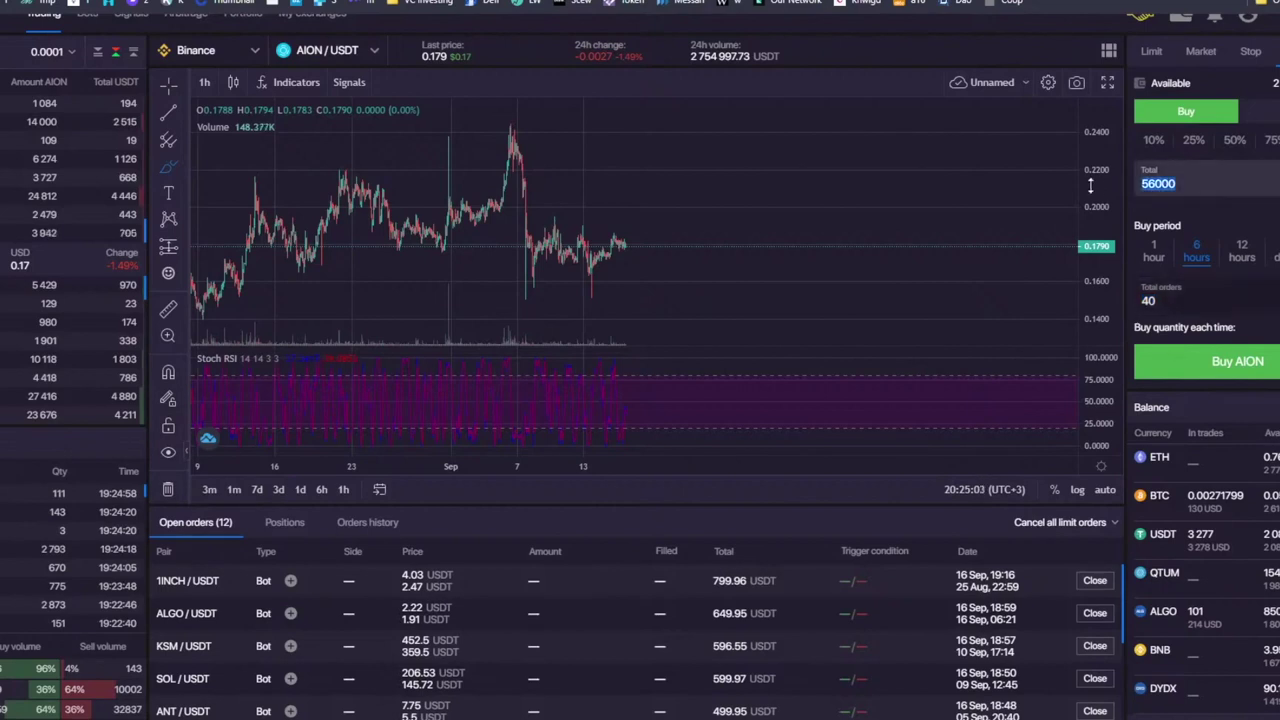
# Step: Brush a wavy price path after the last AION/USDT candle and place four green horizontal rays between about 0.1725 and 0.1825
pyautogui.click(170, 167)
pyautogui.moveTo(628, 246)
pyautogui.mouseDown()
pyautogui.moveTo(714, 270)
pyautogui.moveTo(797, 250)
pyautogui.mouseUp()
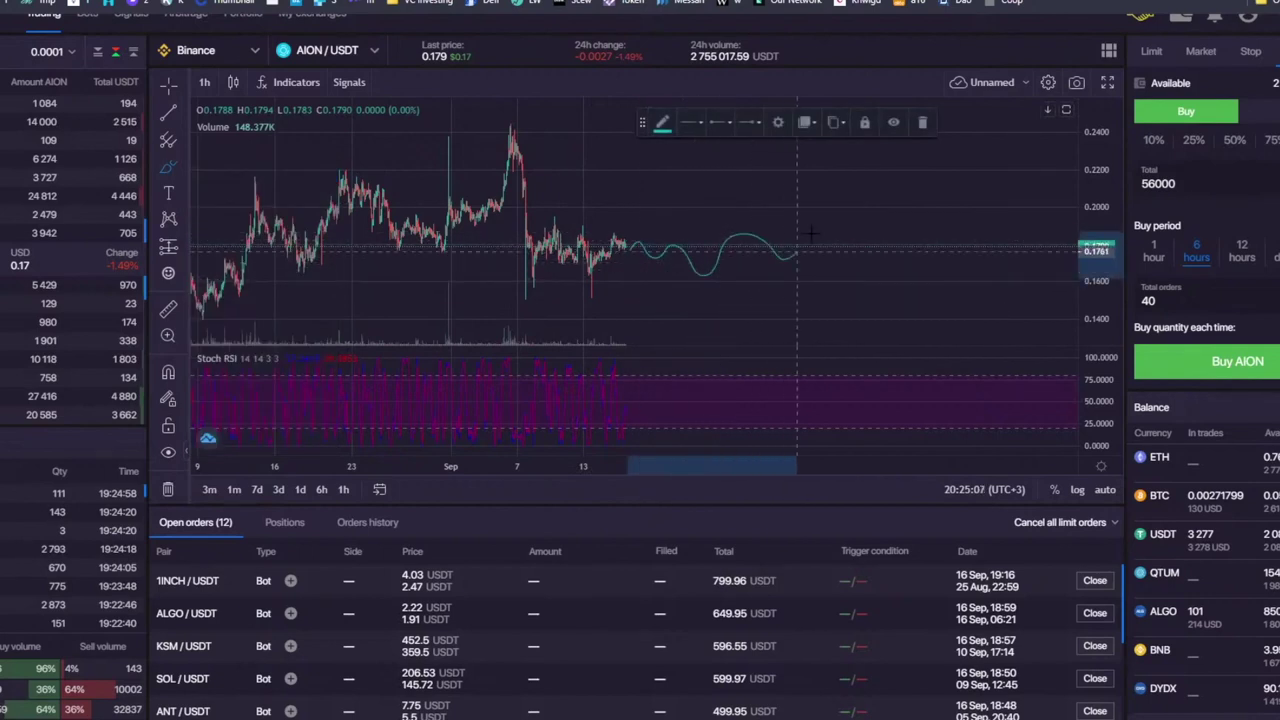
pyautogui.click(178, 115)
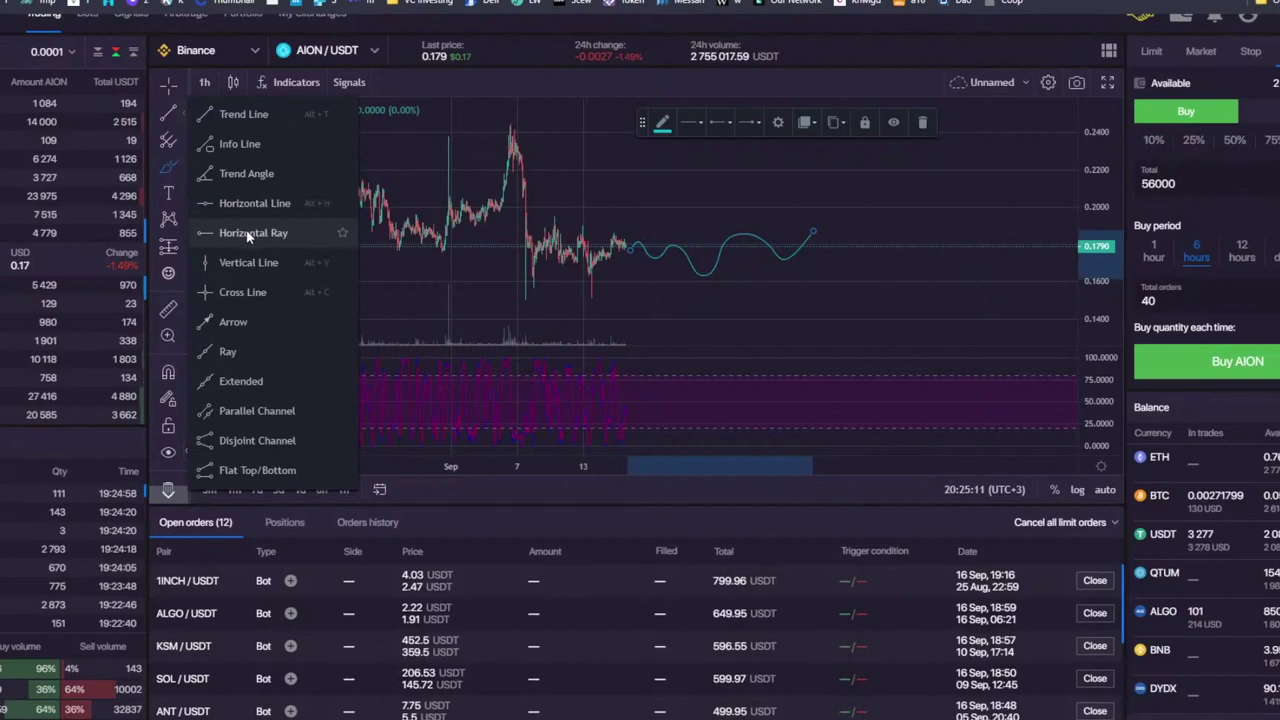
pyautogui.click(290, 232)
pyautogui.click(662, 122)
pyautogui.click(719, 176)
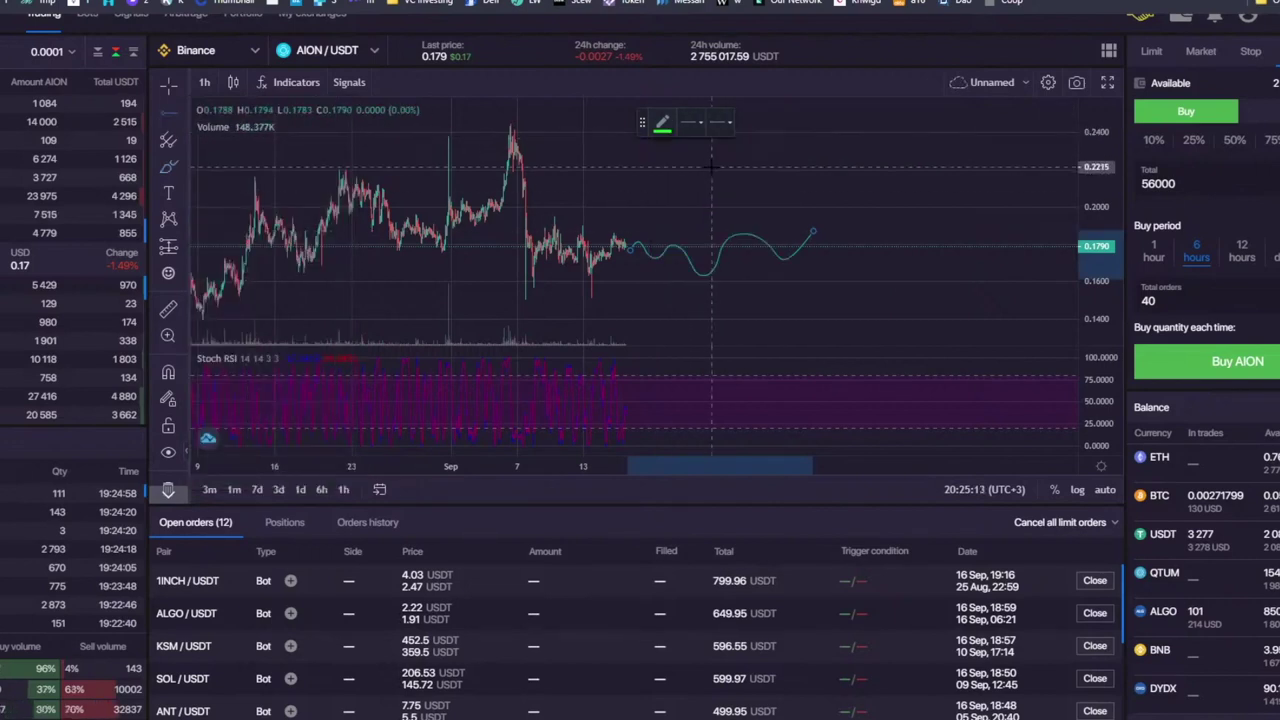
pyautogui.click(630, 241)
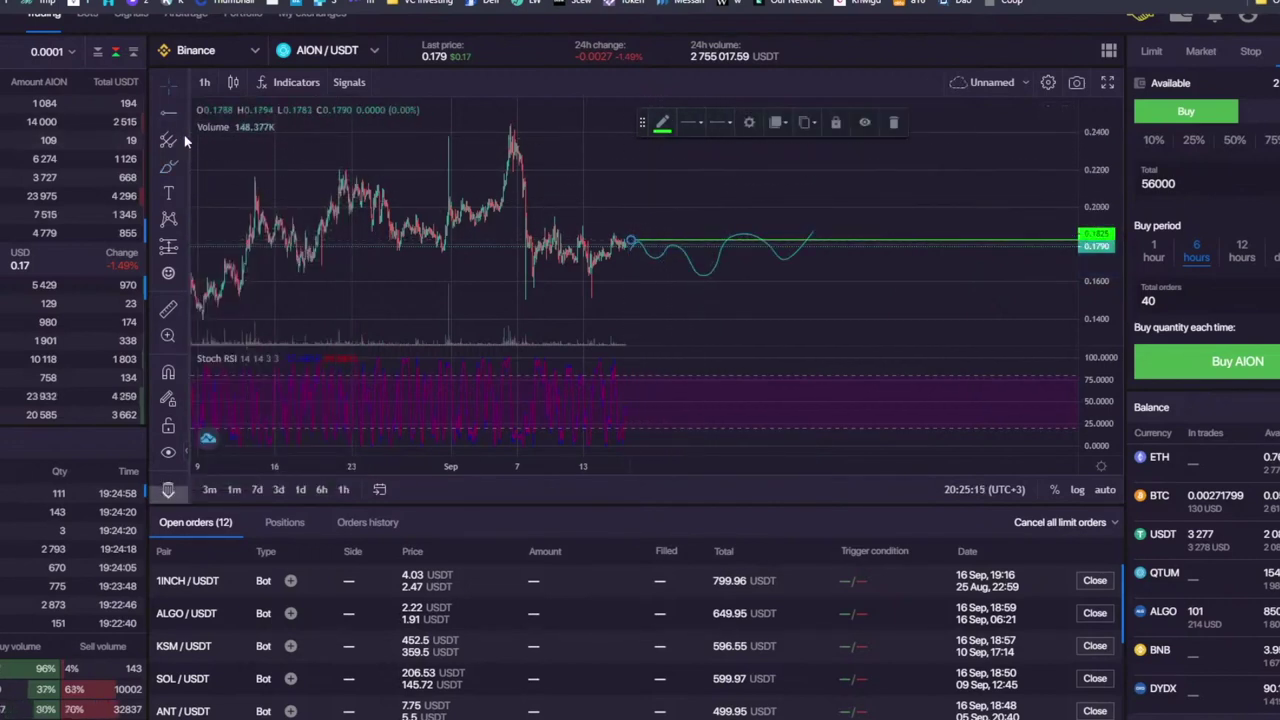
pyautogui.click(645, 247)
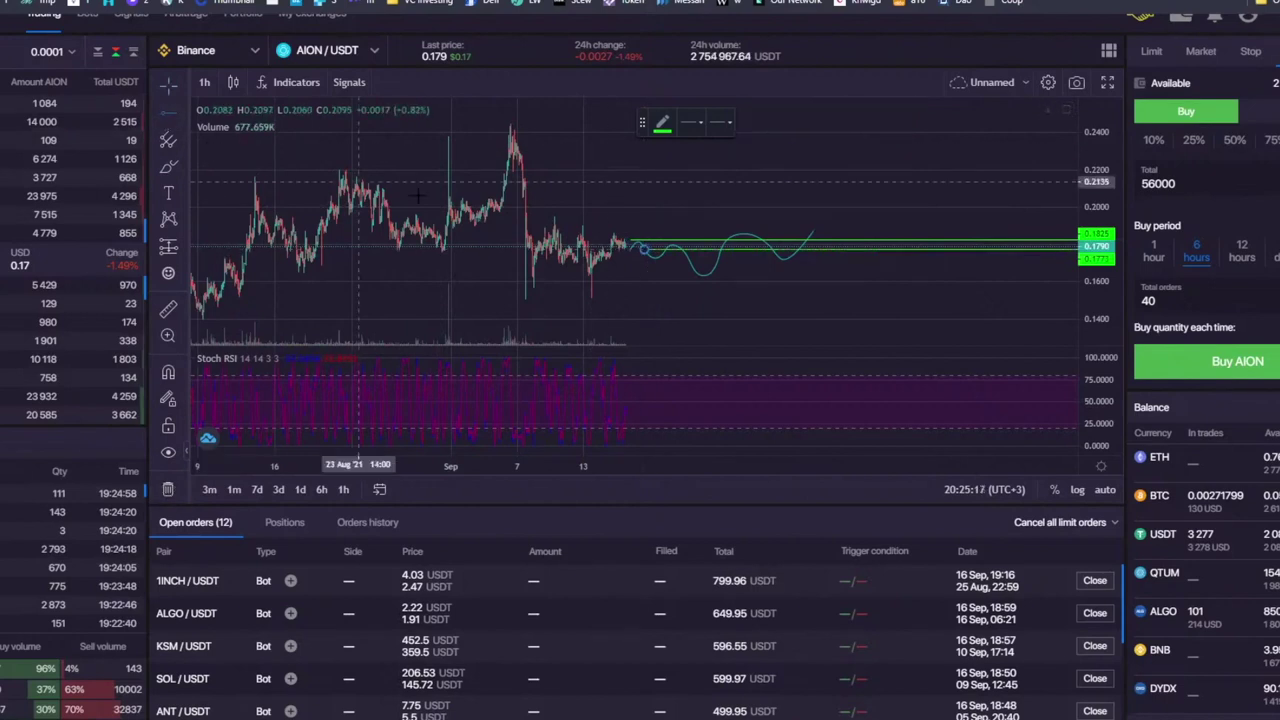
pyautogui.click(683, 258)
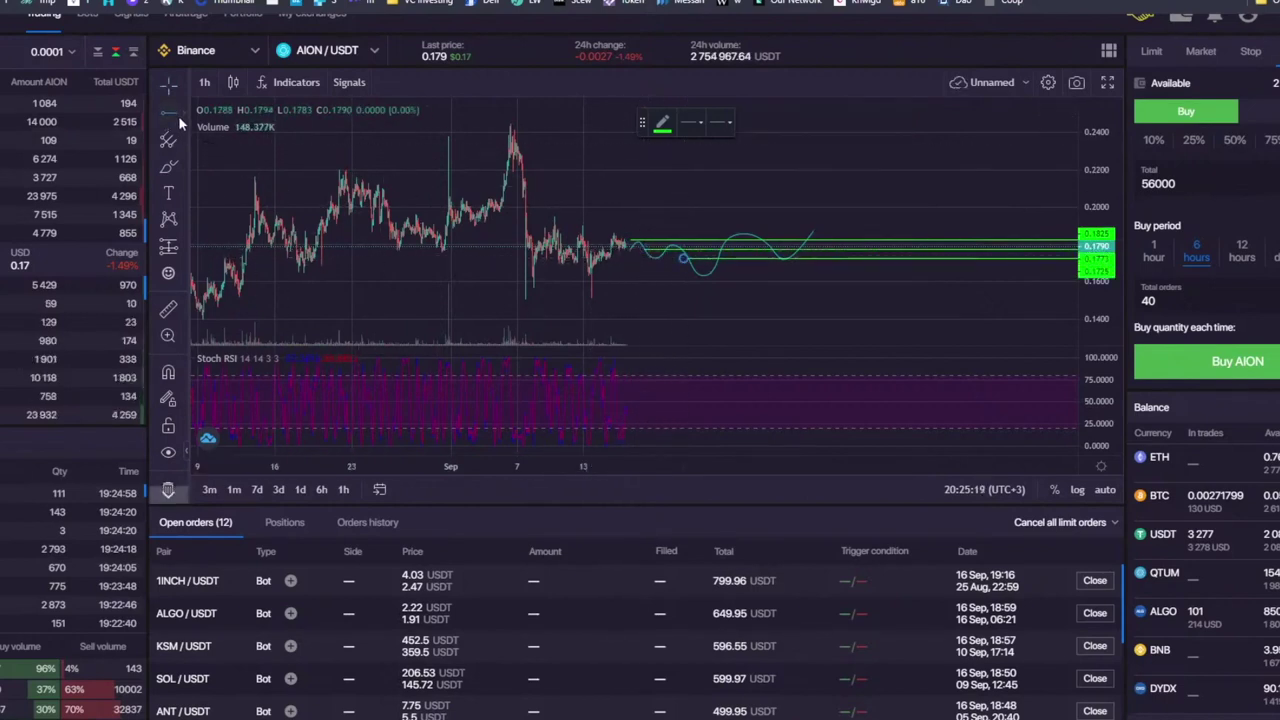
pyautogui.click(712, 253)
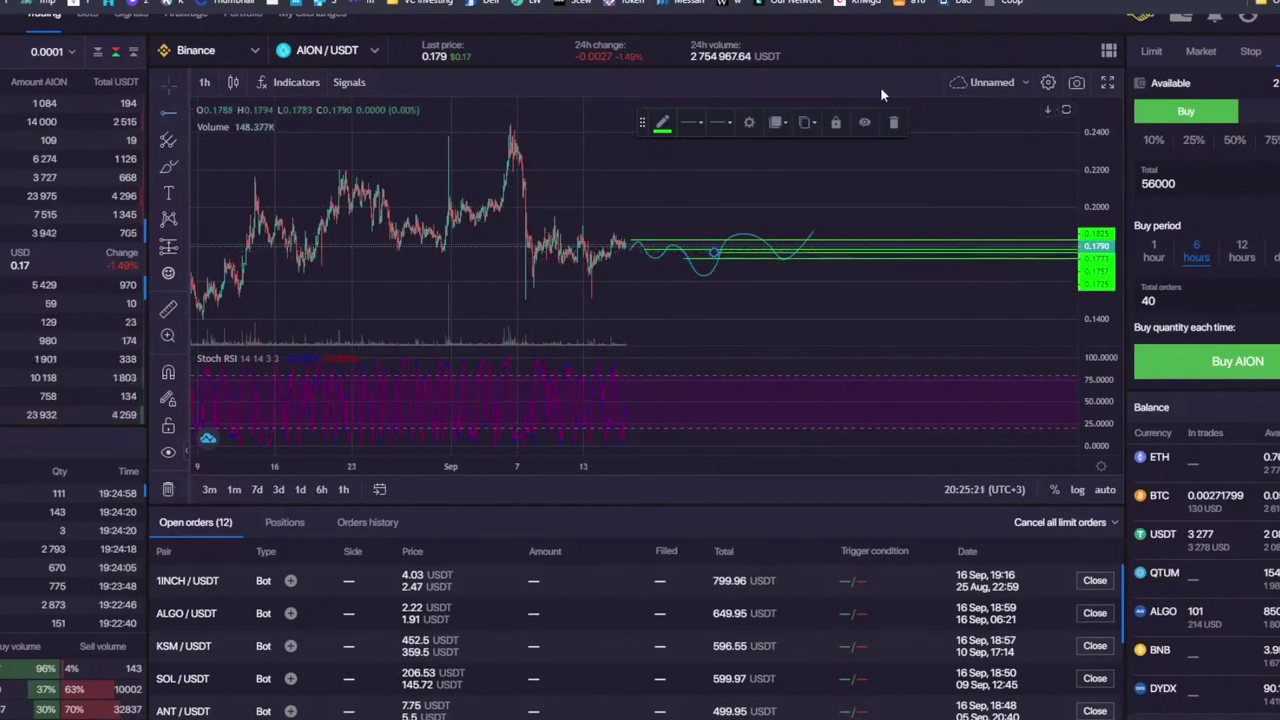
# Step: Delete the last horizontal ray and remove all remaining drawings from the chart
pyautogui.click(890, 122)
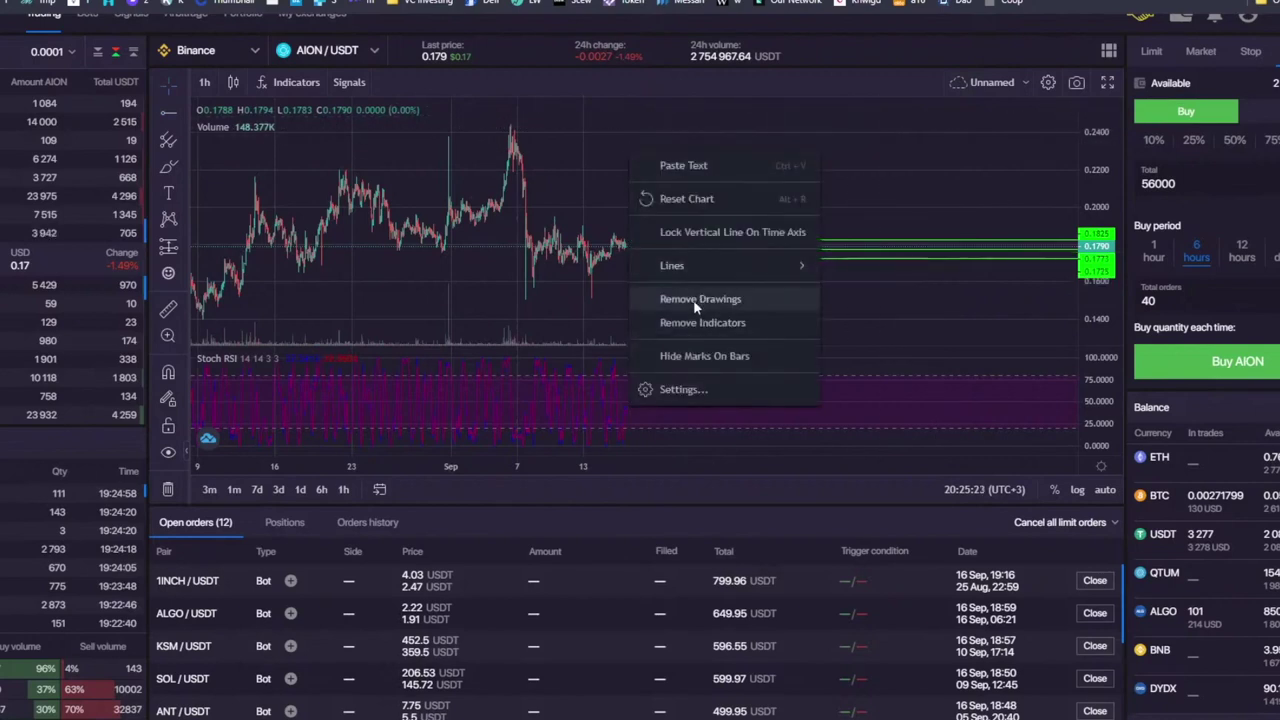
pyautogui.click(699, 300)
# Step: Brush a sideways wave after the last candle, with a rising arrow to about 0.22 and a falling arrow to about 0.16
pyautogui.click(168, 167)
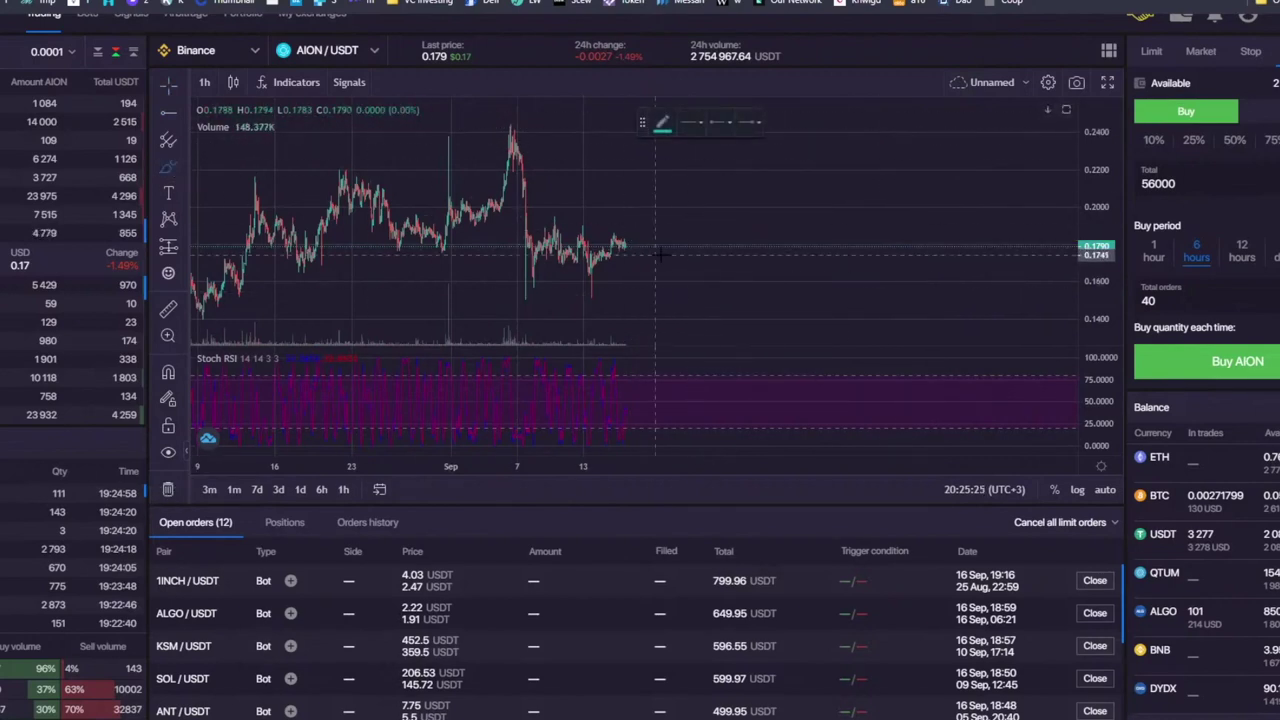
pyautogui.click(628, 244)
pyautogui.click(845, 244)
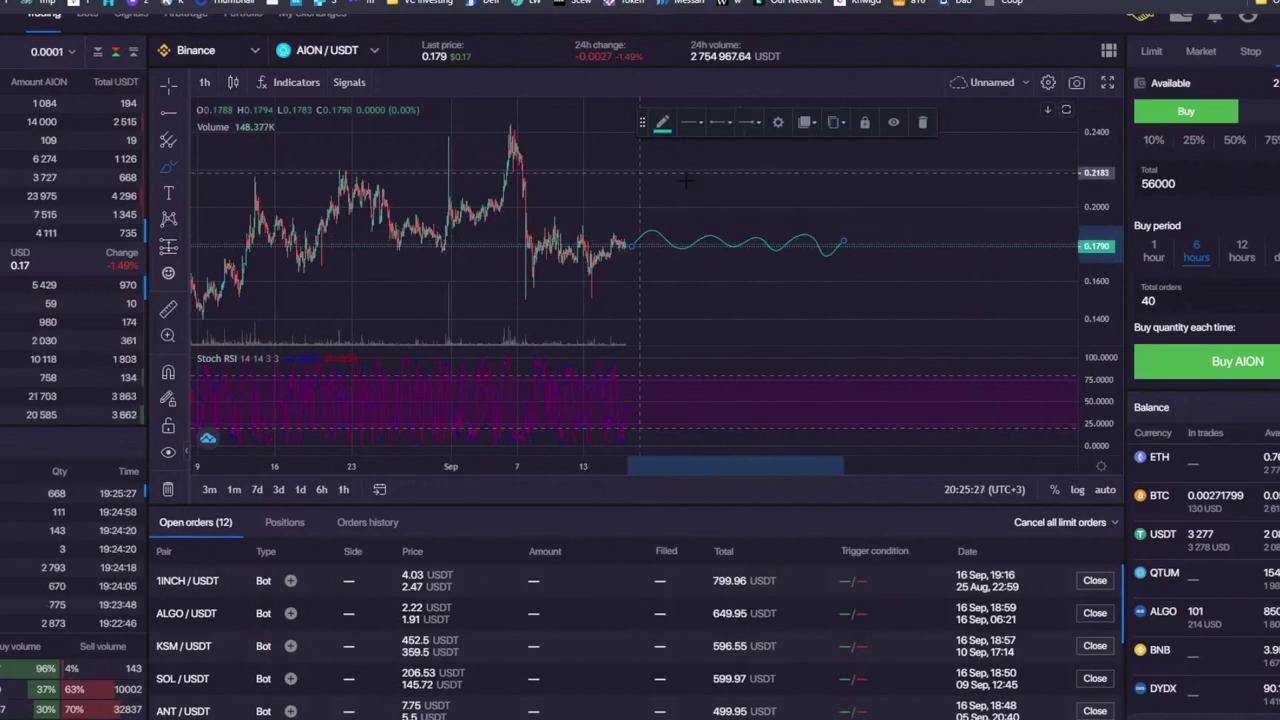
pyautogui.click(633, 241)
pyautogui.moveTo(644, 186); pyautogui.dragTo(671, 175)
pyautogui.moveTo(634, 242)
pyautogui.mouseDown()
pyautogui.moveTo(672, 262)
pyautogui.moveTo(634, 281)
pyautogui.mouseUp()
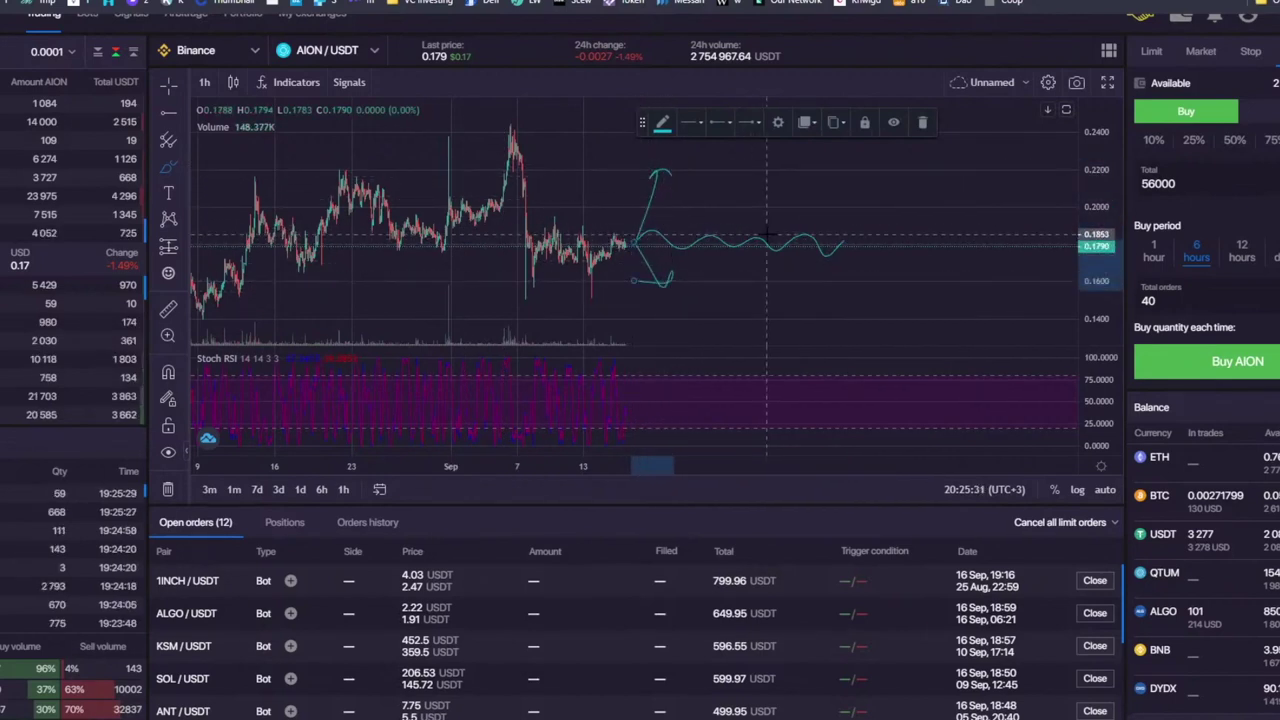
# Step: Highlight the TWAP total and clear the falling arrow, rising arrow and sideways wave from the chart
pyautogui.click(922, 122)
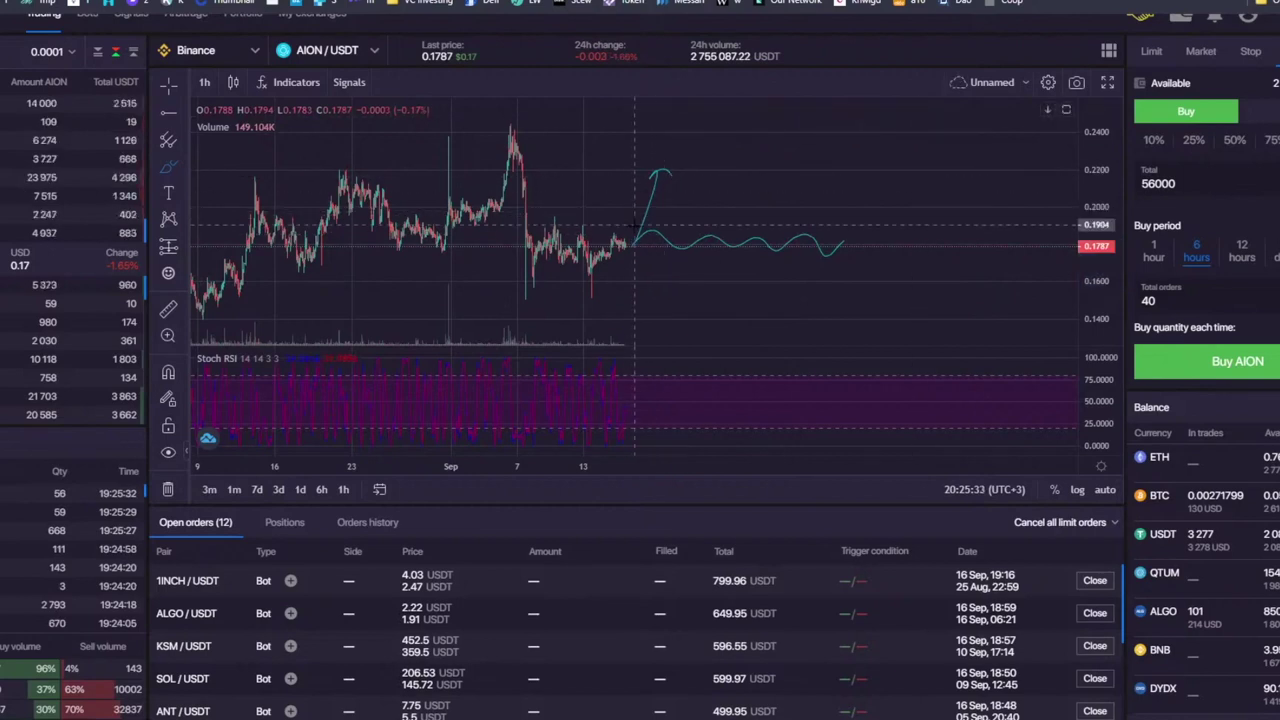
pyautogui.doubleClick(1158, 183)
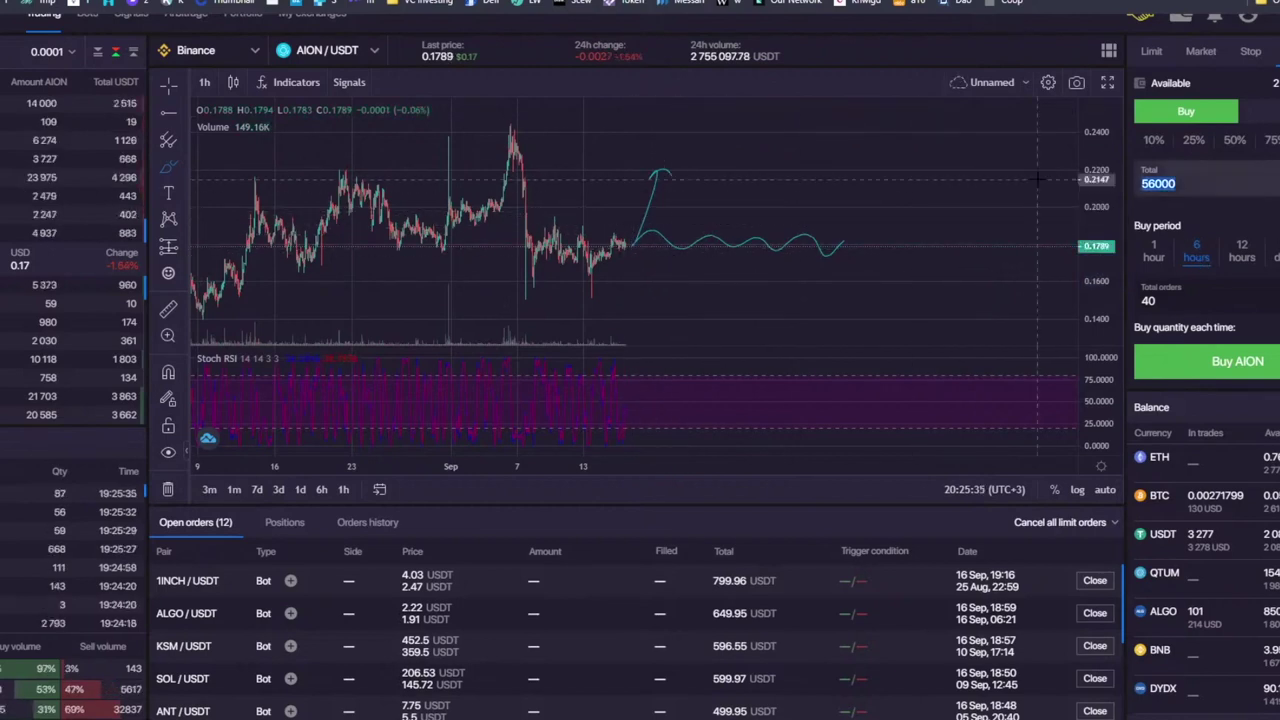
pyautogui.rightClick(785, 165)
pyautogui.click(813, 312)
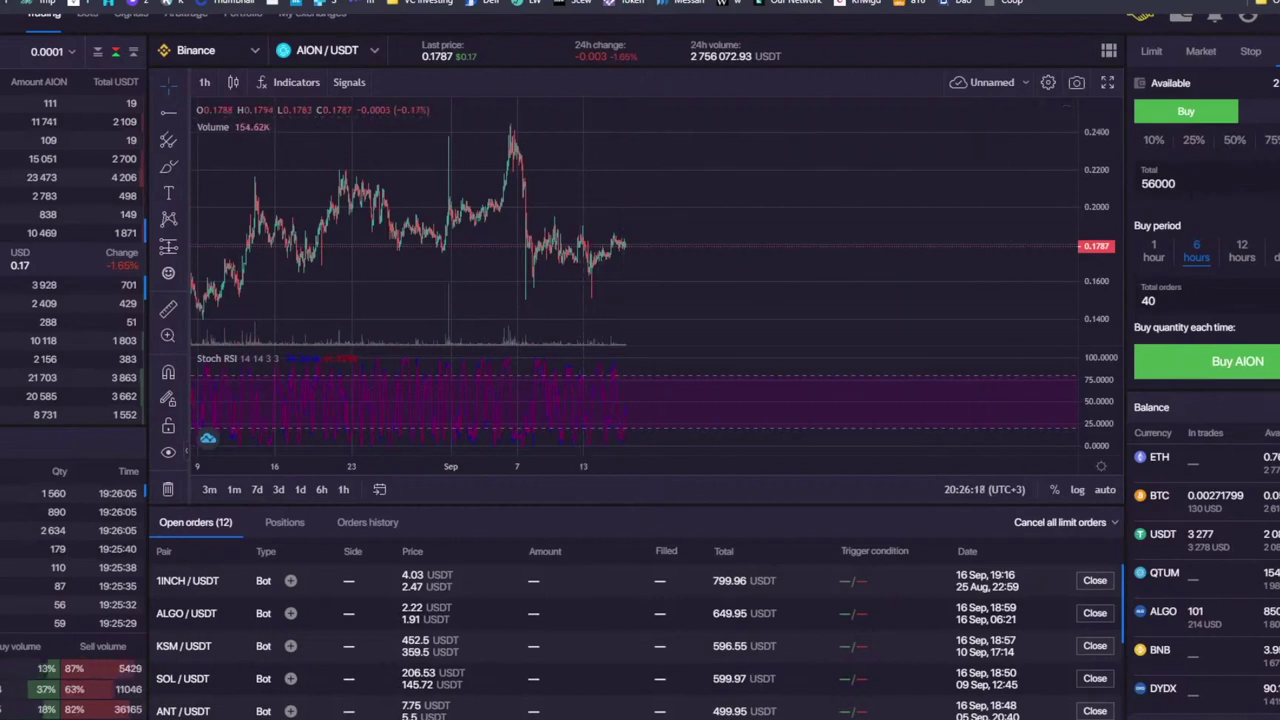
# Step: Highlight the TWAP total and brush a rising arrow from the last candle to about 0.22, deleting it again
pyautogui.moveTo(1182, 184); pyautogui.dragTo(1124, 185)
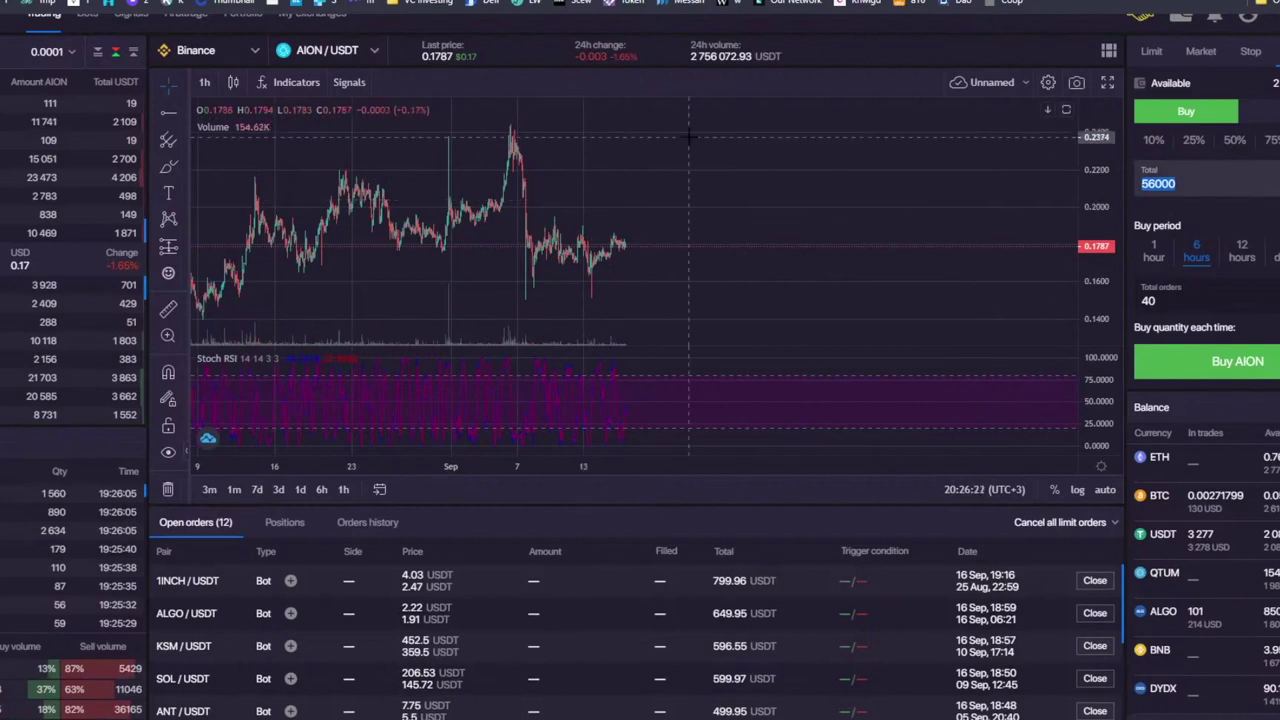
pyautogui.click(168, 167)
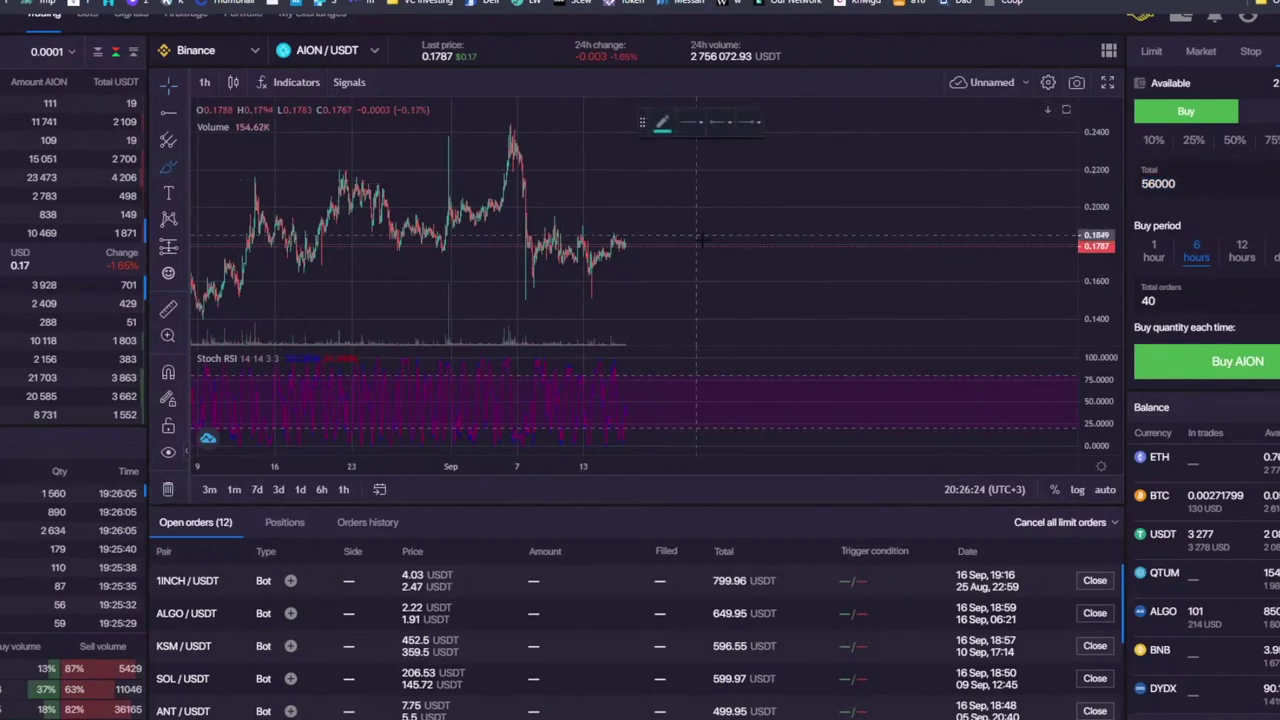
pyautogui.moveTo(633, 242)
pyautogui.mouseDown()
pyautogui.moveTo(650, 168)
pyautogui.moveTo(670, 185)
pyautogui.mouseUp()
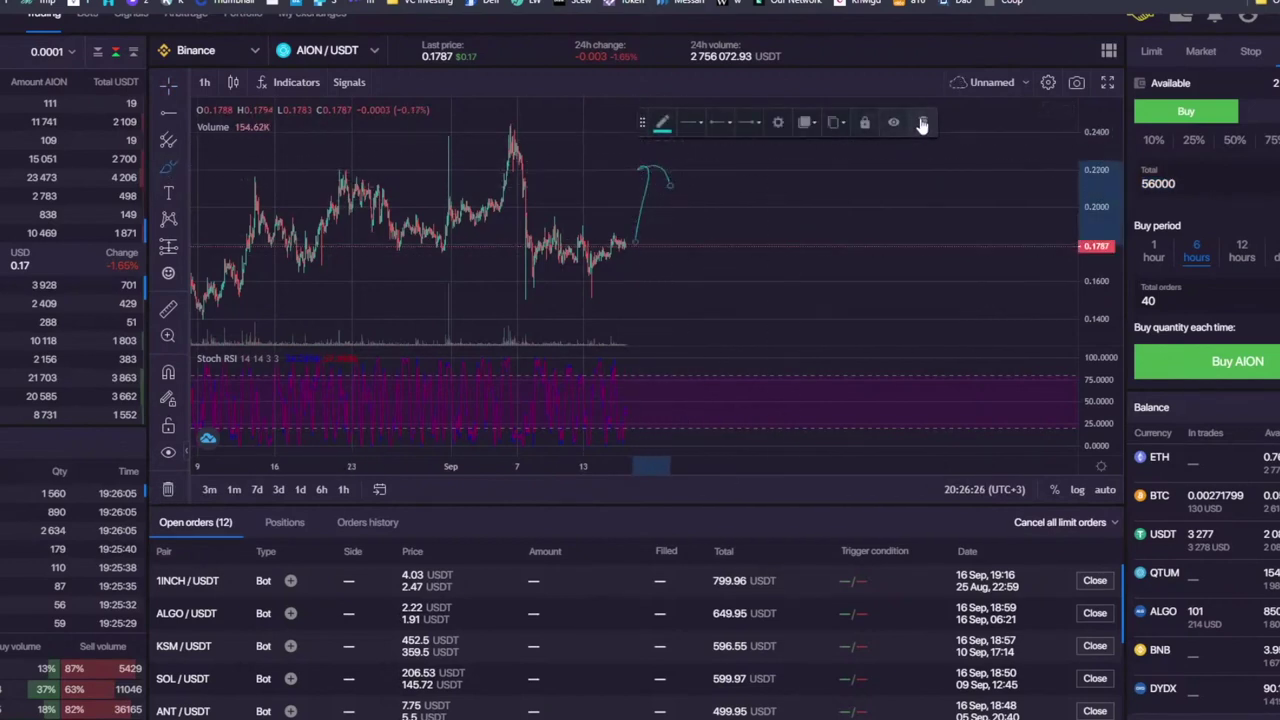
pyautogui.click(922, 124)
# Step: Brush a falling arrow to about 0.13 and a rising arrow to about 0.235, and remove both from the chart
pyautogui.moveTo(626, 246)
pyautogui.mouseDown()
pyautogui.moveTo(682, 281)
pyautogui.moveTo(627, 310)
pyautogui.mouseUp()
pyautogui.click(922, 123)
pyautogui.moveTo(622, 243)
pyautogui.mouseDown()
pyautogui.moveTo(629, 309)
pyautogui.moveTo(655, 150)
pyautogui.moveTo(686, 165)
pyautogui.mouseUp()
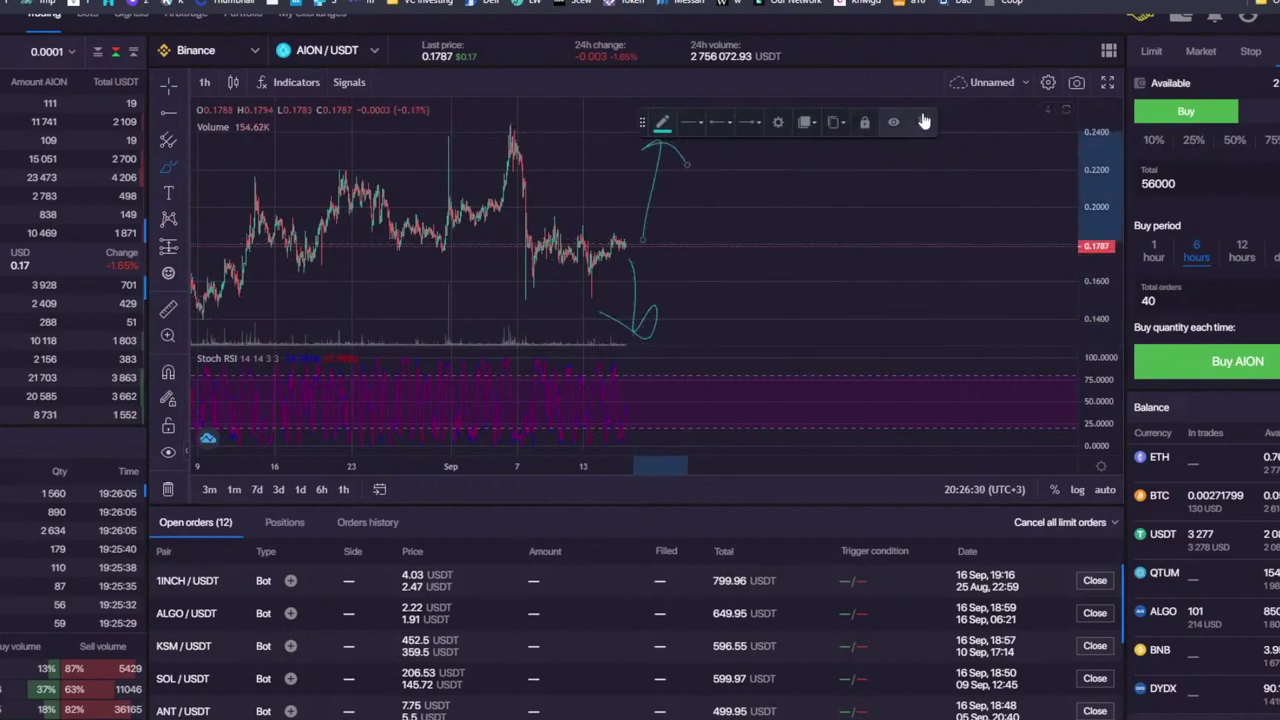
pyautogui.click(924, 121)
pyautogui.rightClick(695, 178)
pyautogui.moveTo(772, 299)
pyautogui.click(770, 323)
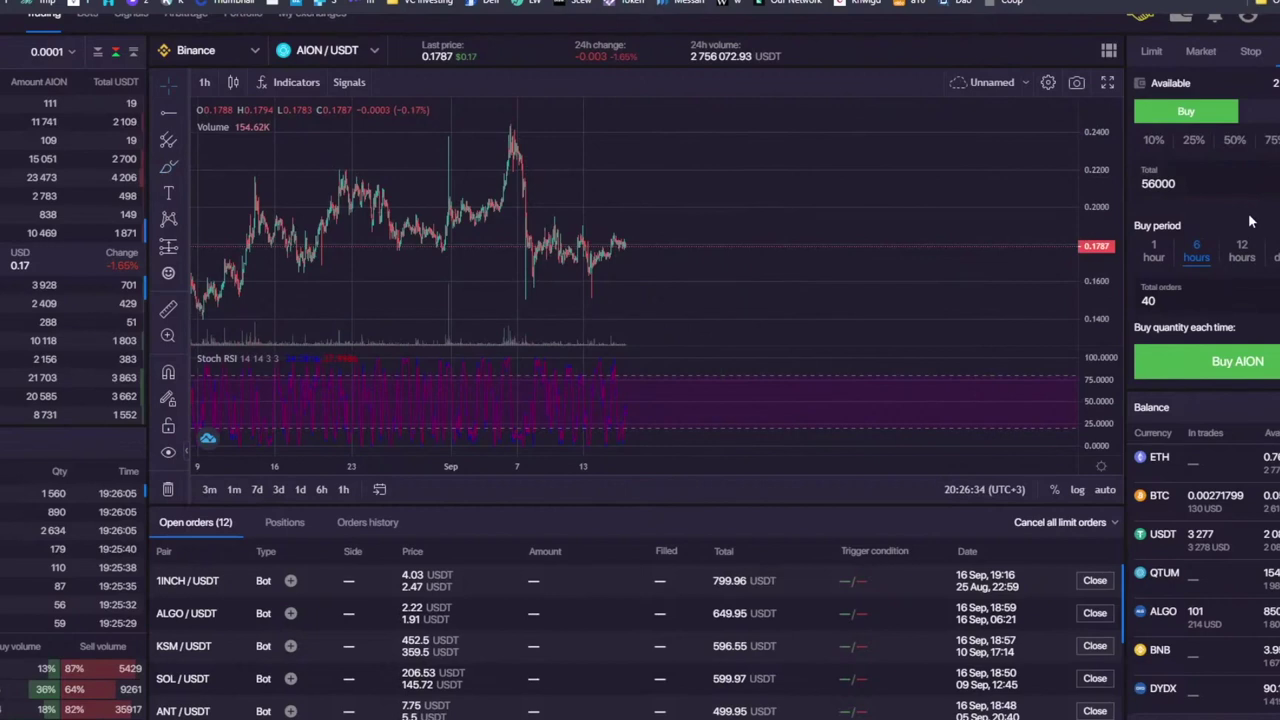
# Step: Switch the TWAP order to a sell and choose the period following 12 hours, highlighting the total and order count
pyautogui.click(1181, 298)
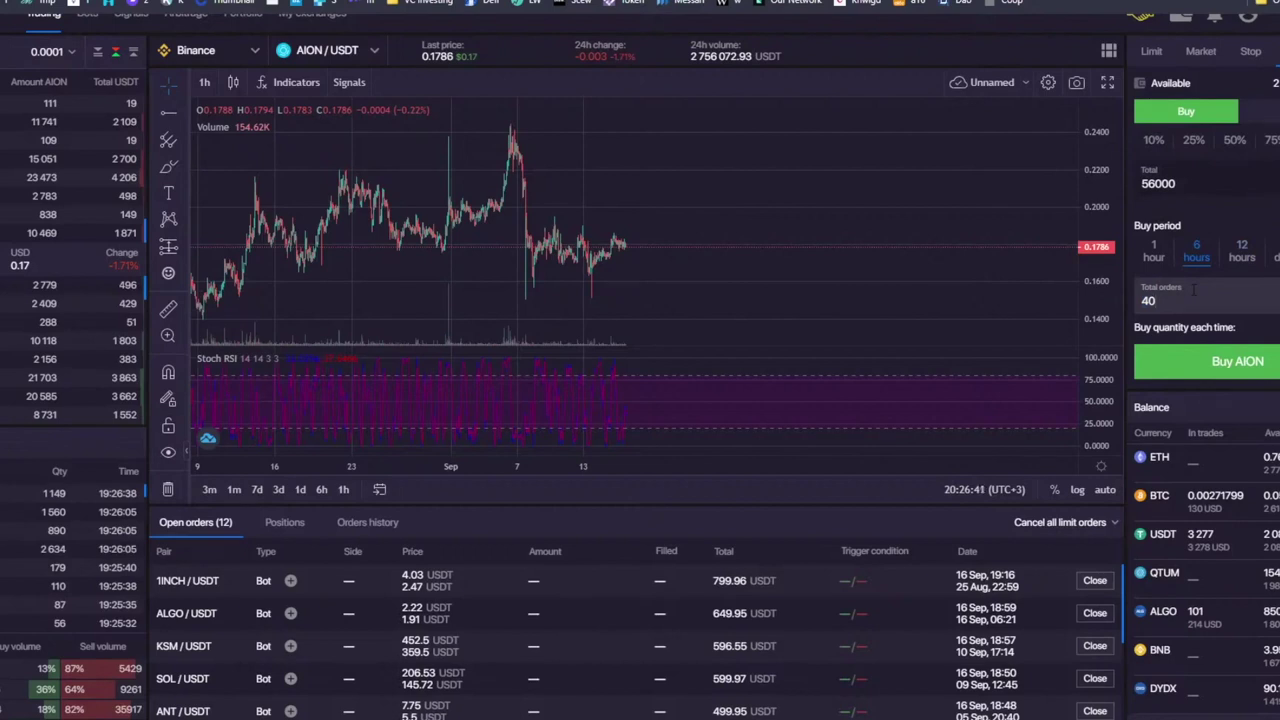
pyautogui.click(1258, 111)
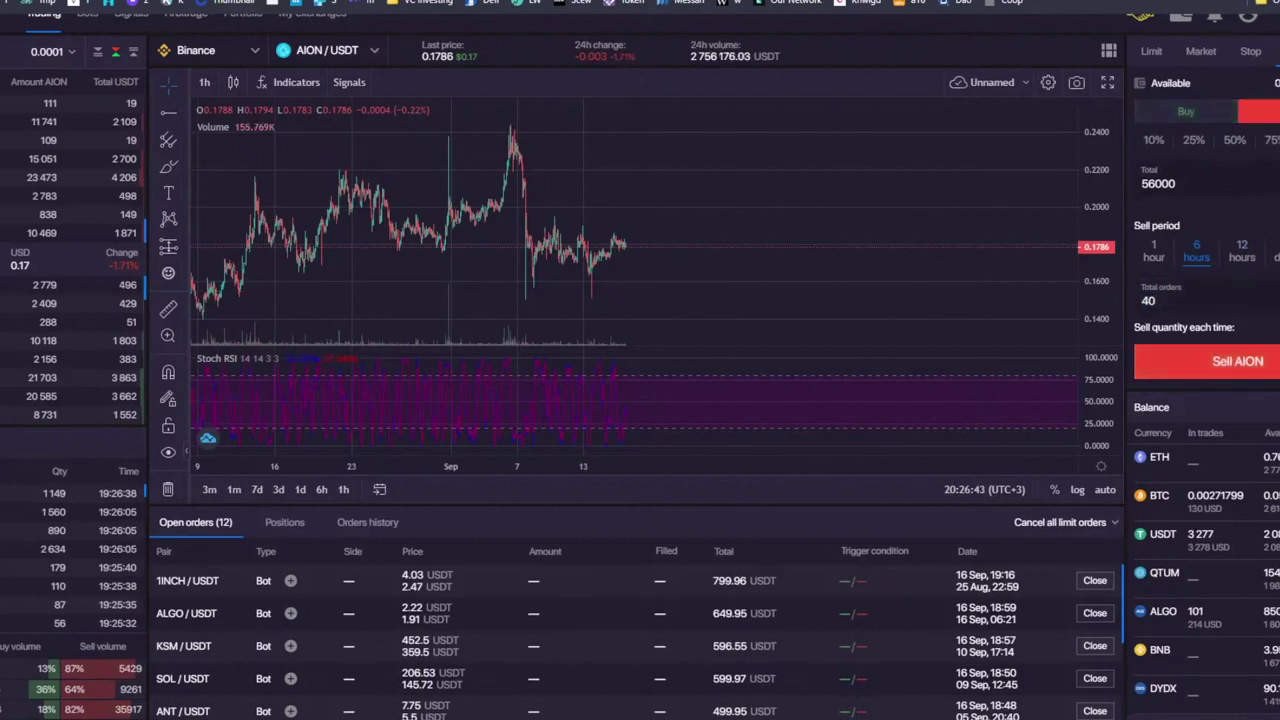
pyautogui.doubleClick(1174, 186)
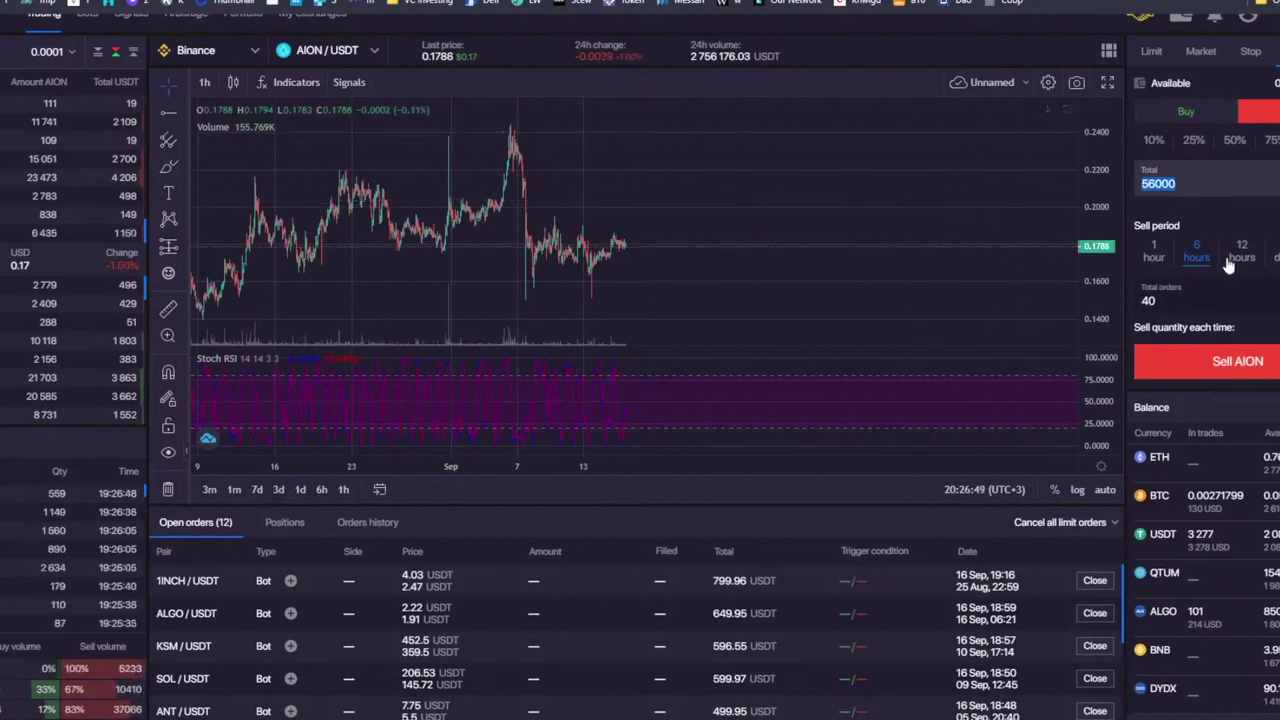
pyautogui.click(1276, 257)
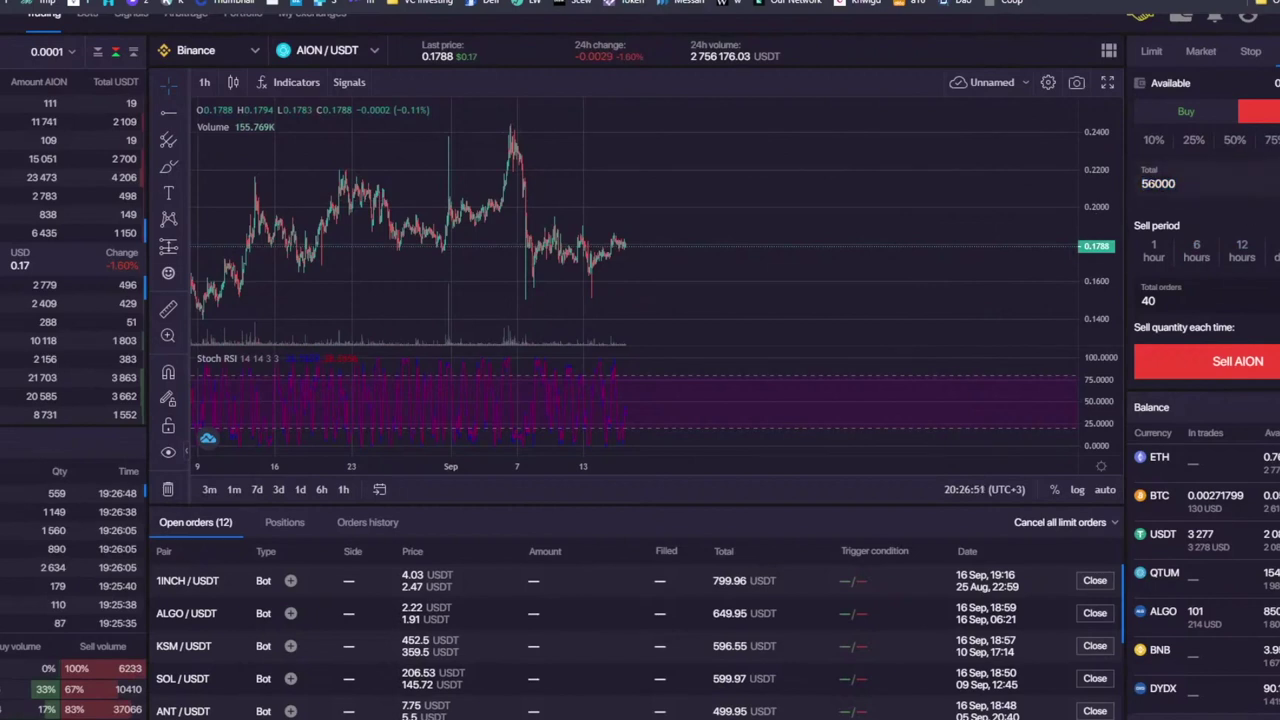
pyautogui.moveTo(1162, 300); pyautogui.dragTo(1085, 297)
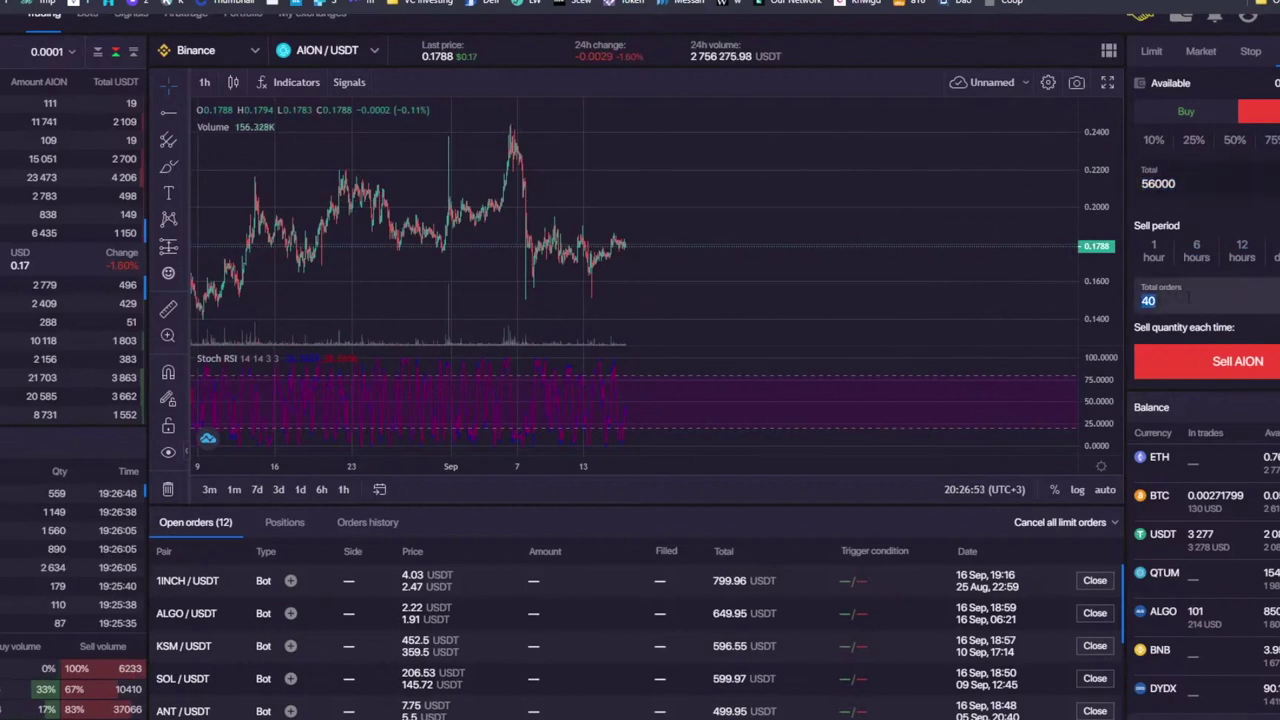
pyautogui.moveTo(1180, 183); pyautogui.dragTo(1082, 181)
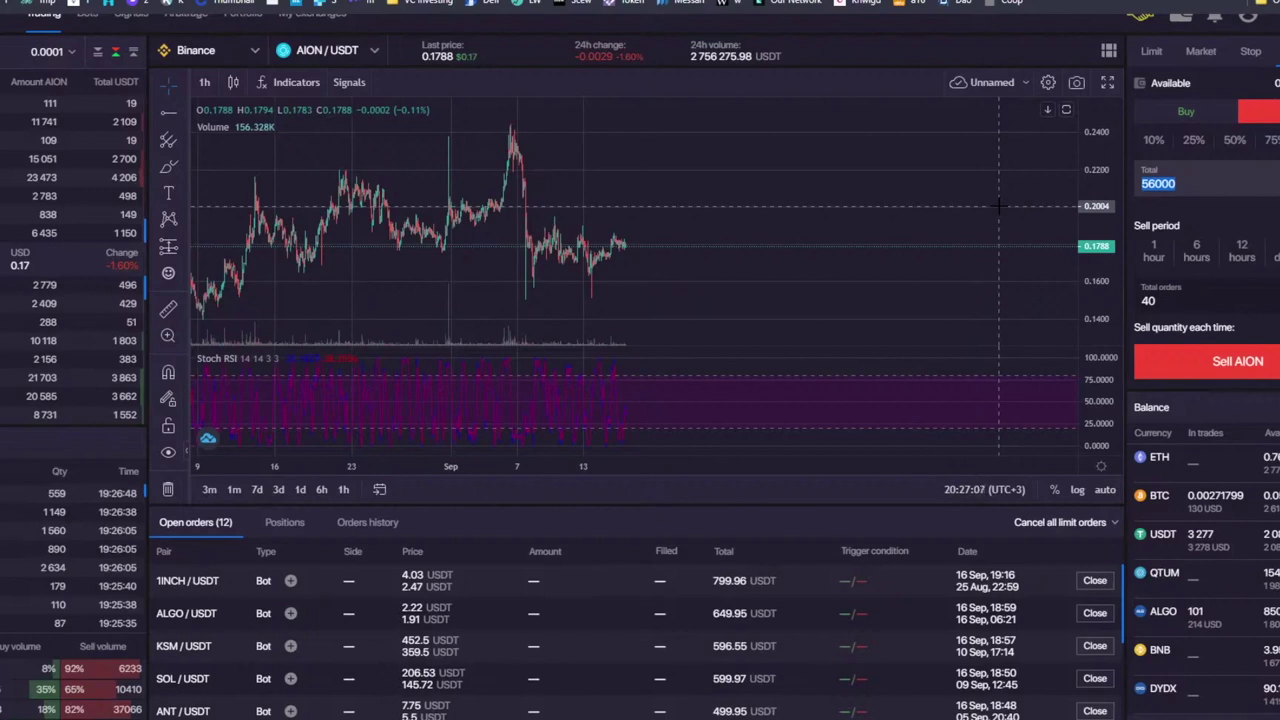
# Step: Switch to a limit buy order for AION and enable take profit, trying to move its line on the chart
pyautogui.click(1152, 51)
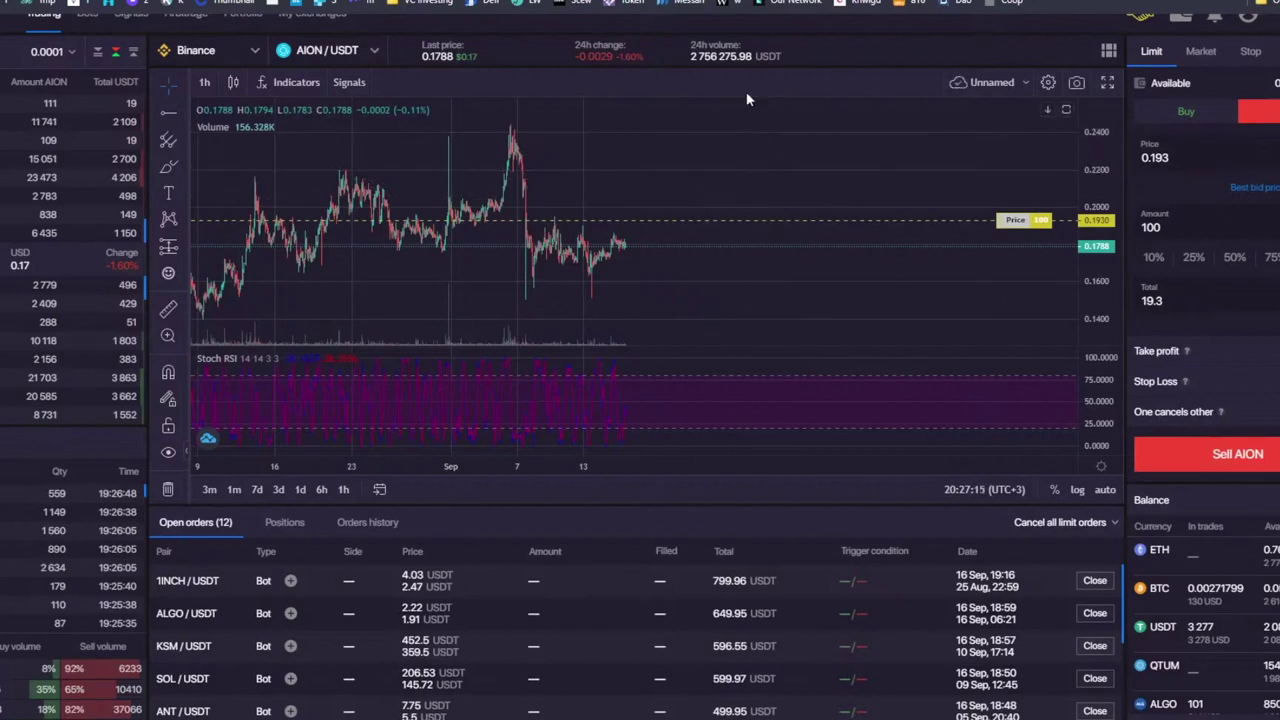
pyautogui.click(1184, 111)
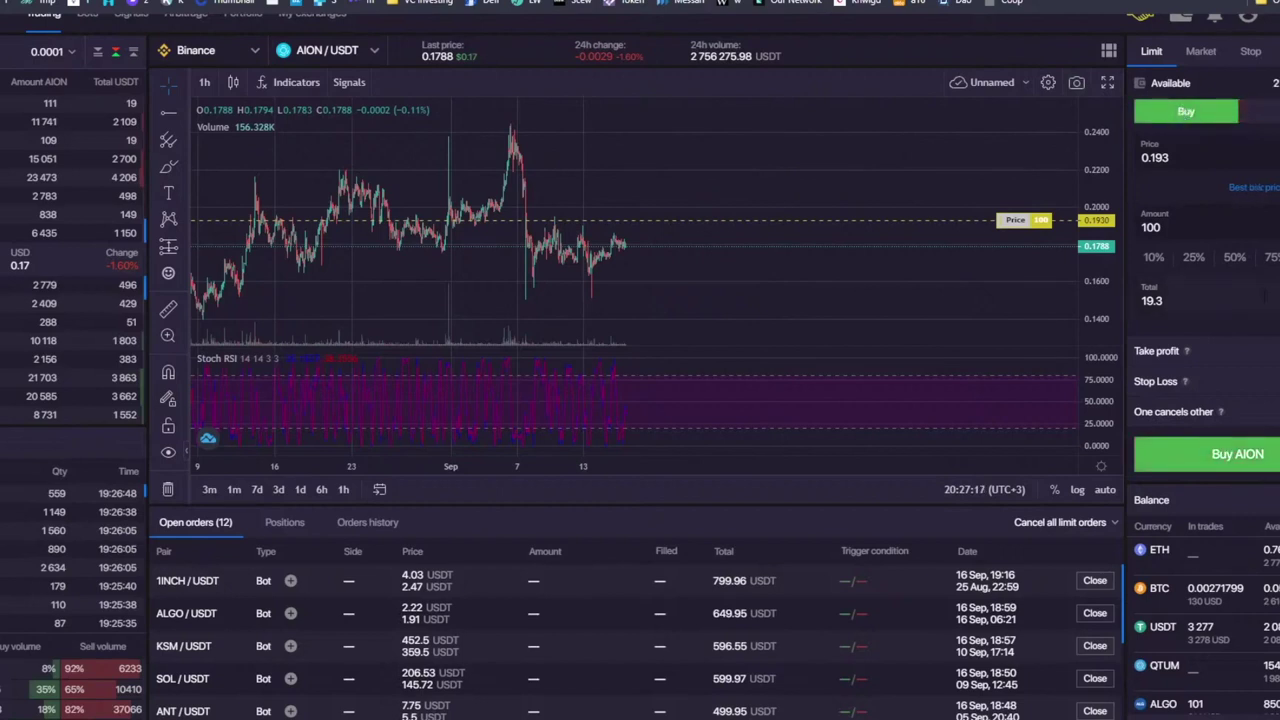
pyautogui.click(1156, 351)
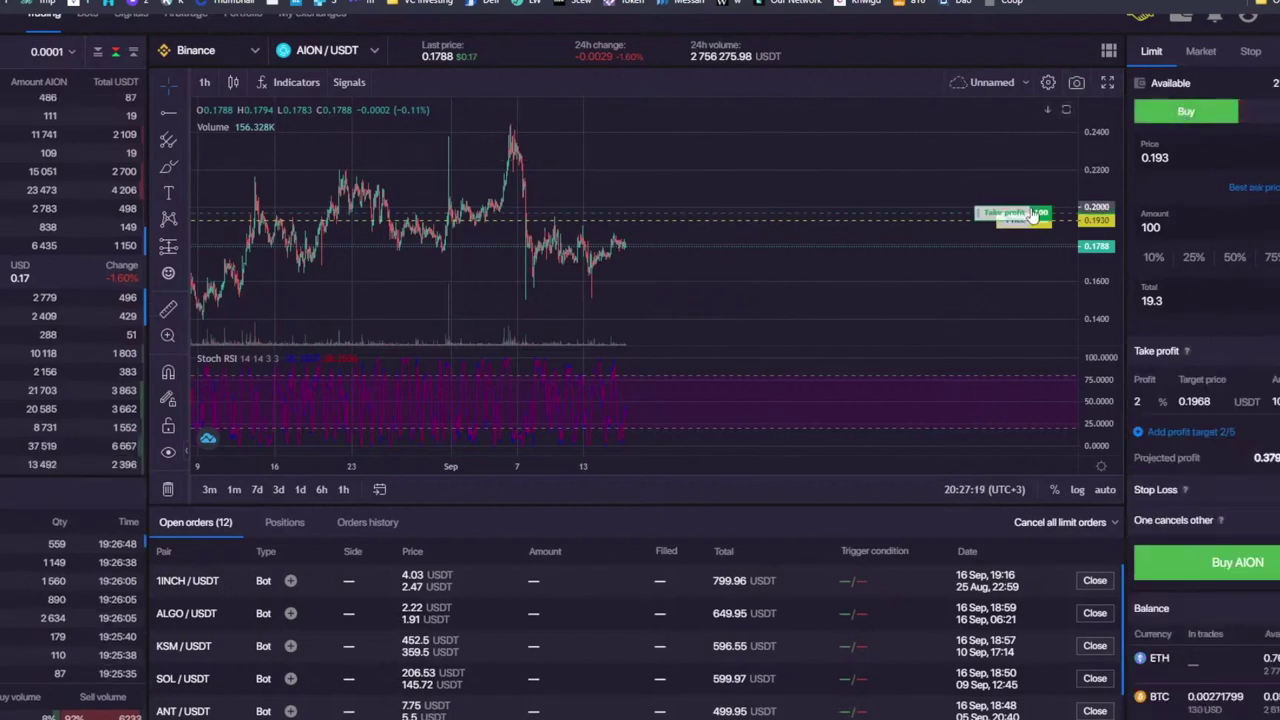
pyautogui.moveTo(1003, 220); pyautogui.dragTo(978, 263)
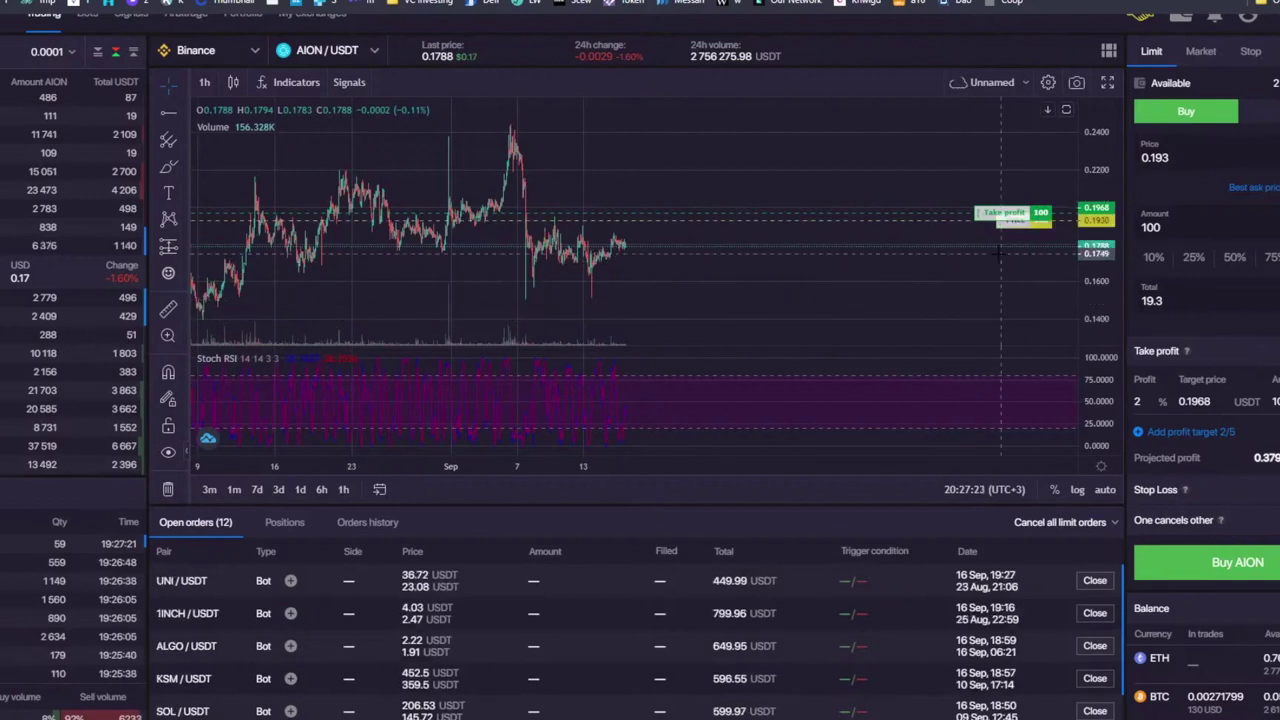
# Step: View the orders history and positions, and browse the list of open orders
pyautogui.click(346, 523)
pyautogui.click(290, 527)
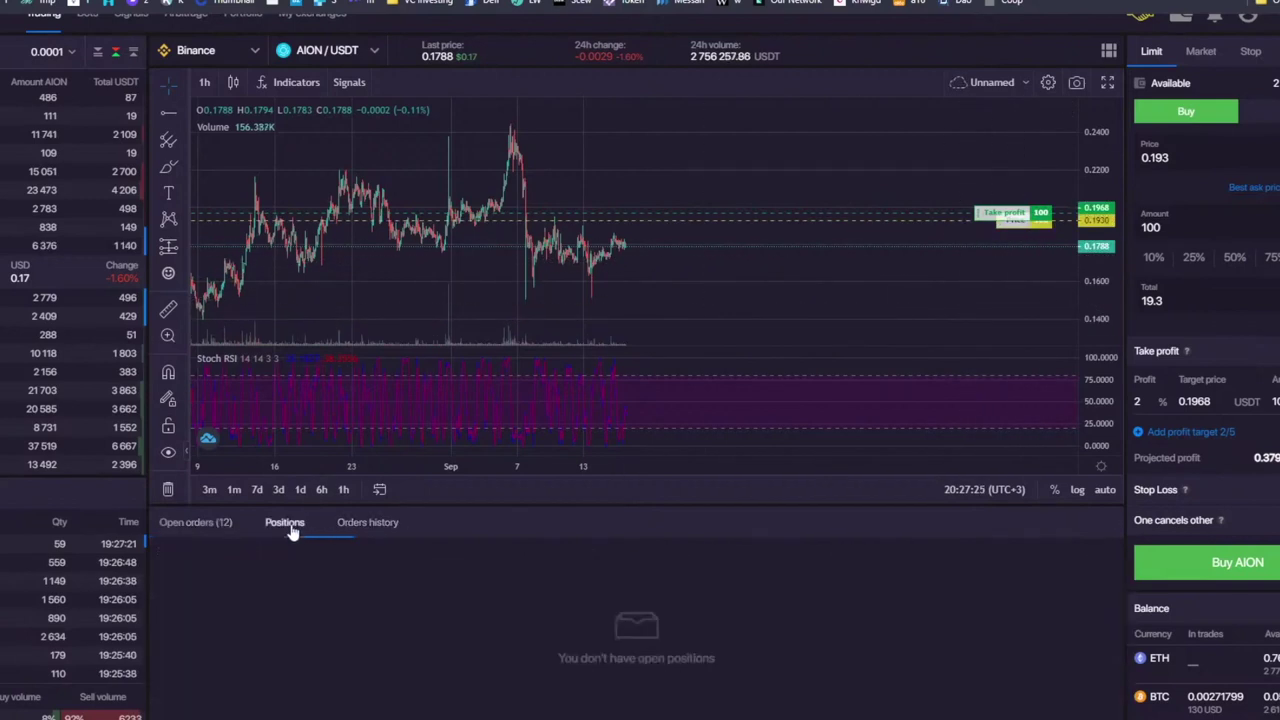
pyautogui.click(222, 530)
pyautogui.scroll(-1, 265, 540)
pyautogui.scroll(-3, 286, 565)
pyautogui.scroll(6, 290, 565)
# Step: Move the limit buy price to 0.1992 and its take profit target to 0.2063 on the chart
pyautogui.moveTo(1020, 245)
pyautogui.mouseDown()
pyautogui.moveTo(1024, 207)
pyautogui.moveTo(1041, 221)
pyautogui.moveTo(1017, 211)
pyautogui.moveTo(1020, 251)
pyautogui.mouseUp()
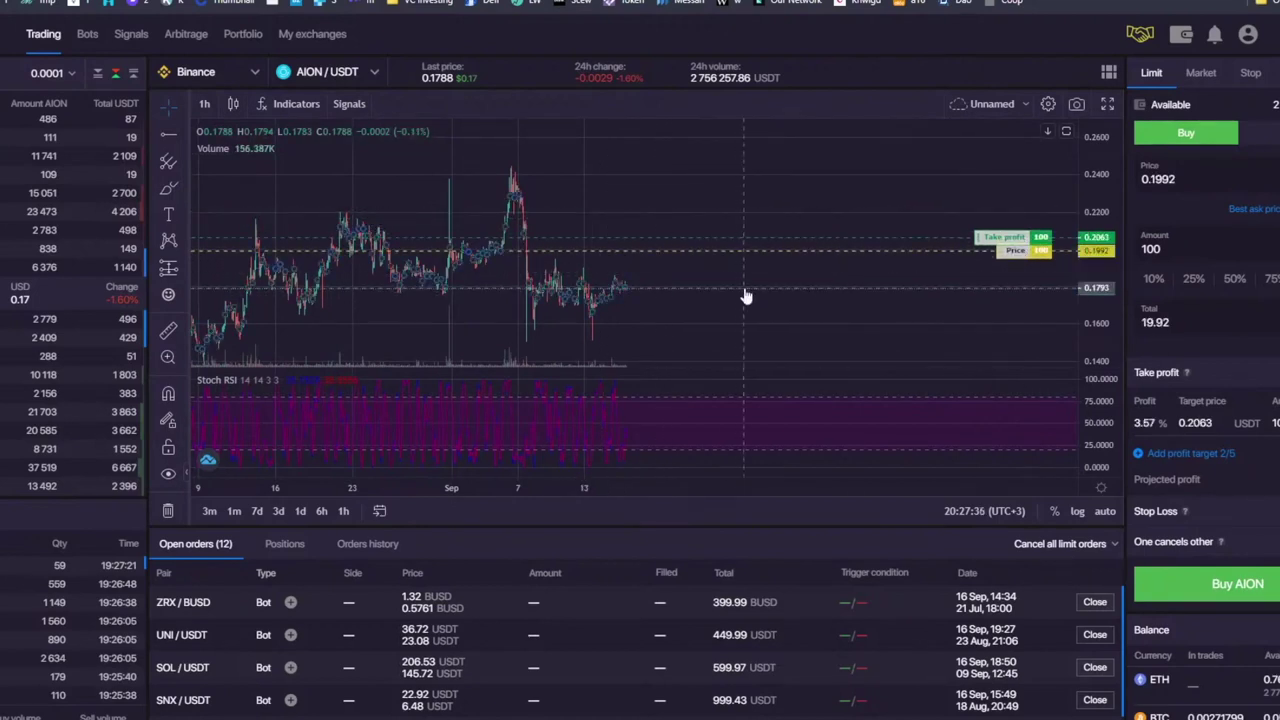
pyautogui.scroll(-1, 745, 296)
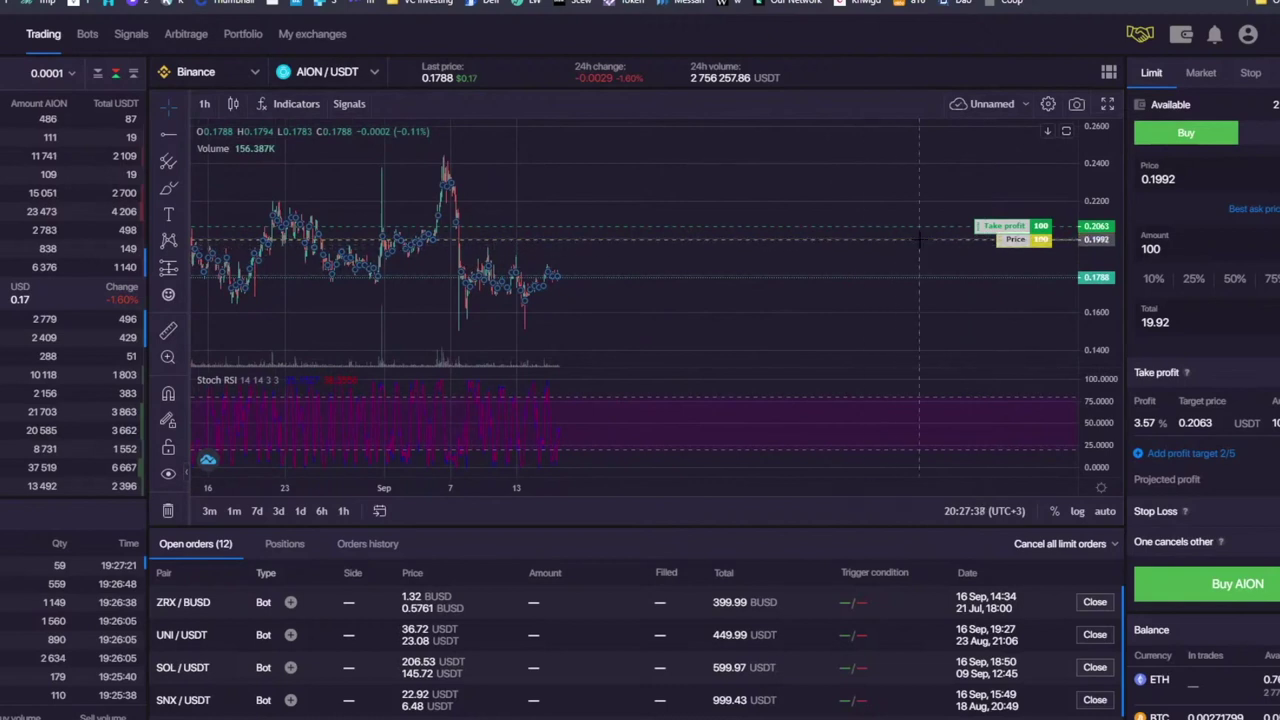
# Step: Browse the list of open orders and reload the trading page to clear the unplaced AION order
pyautogui.scroll(-5, 236, 598)
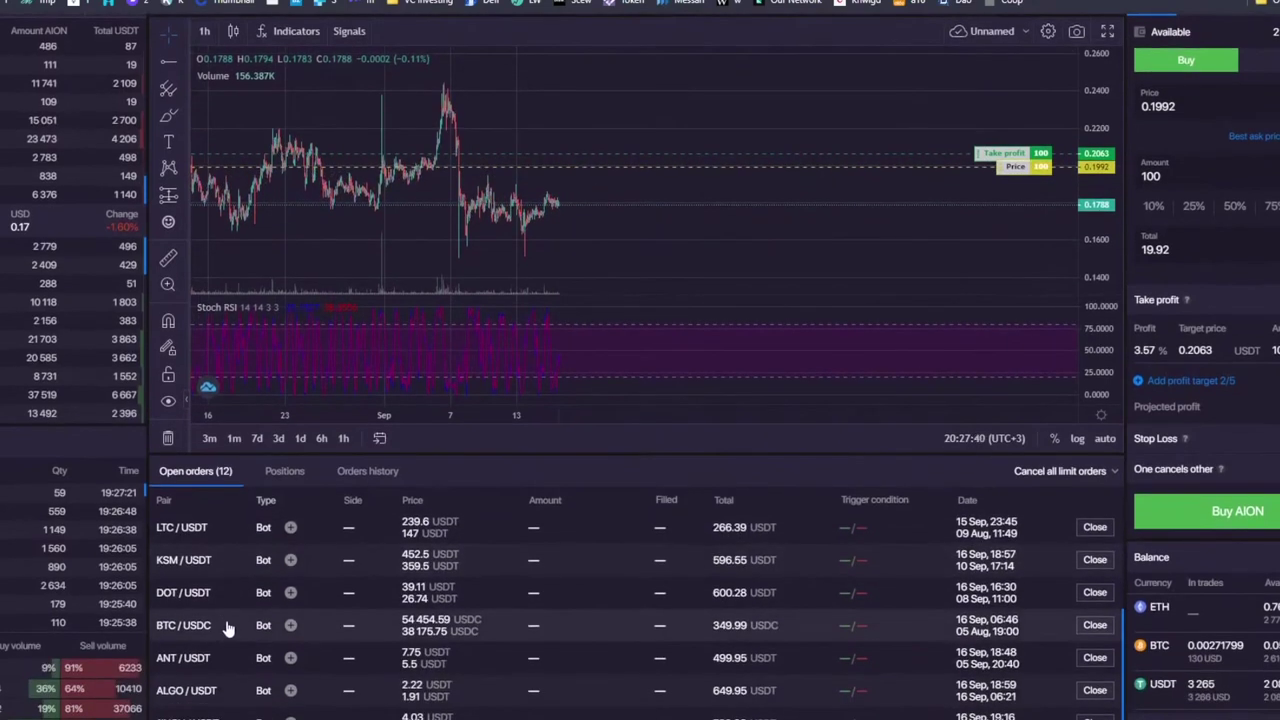
pyautogui.scroll(3, 228, 627)
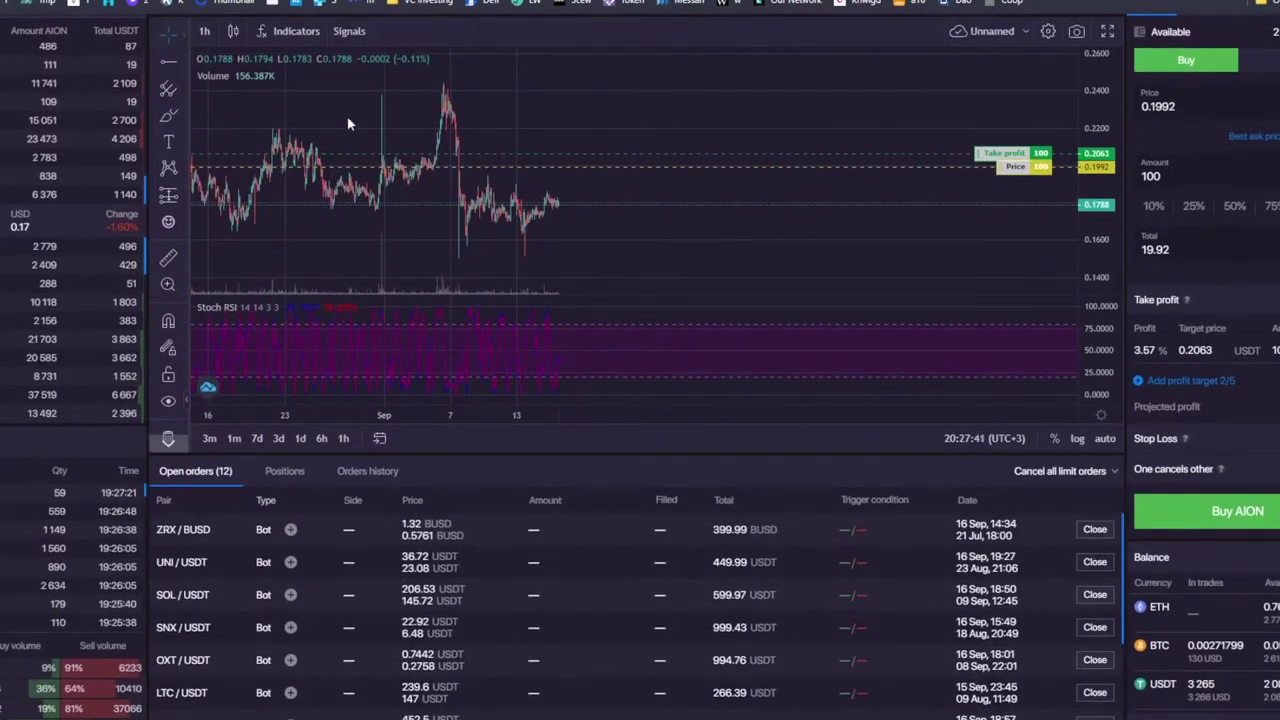
pyautogui.press('F5')
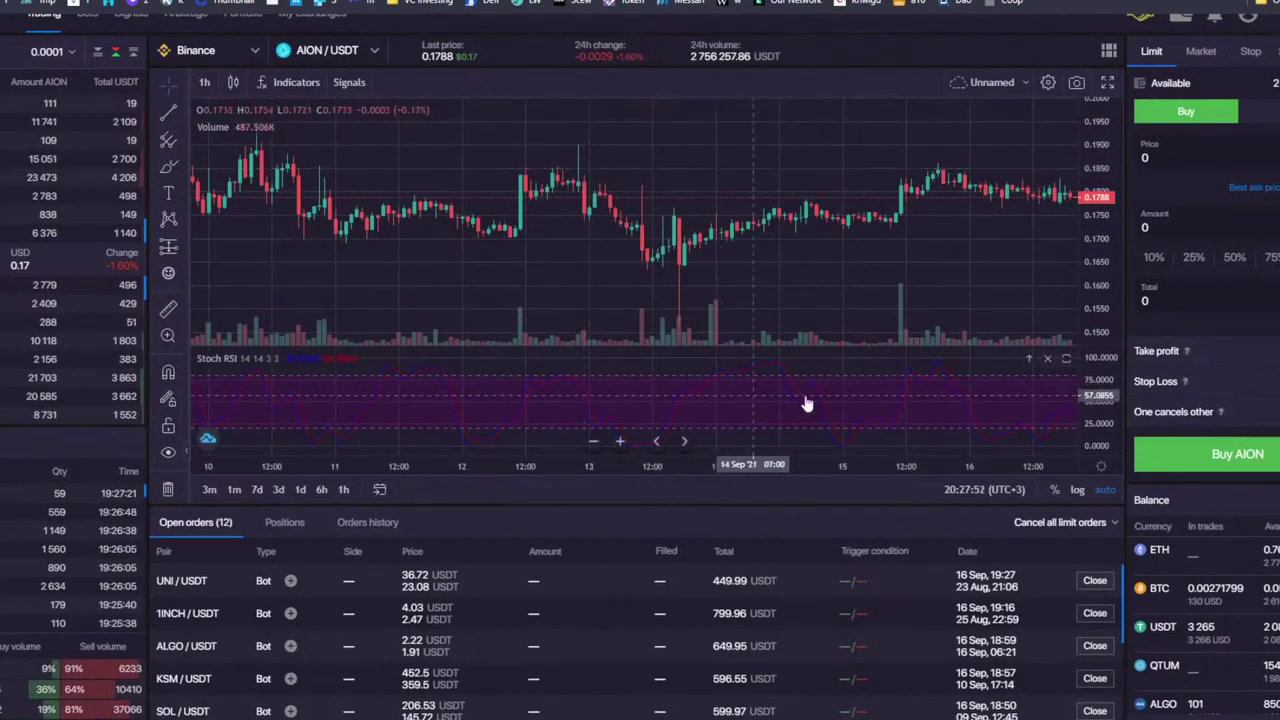
# Step: Examine the AION/USDT price history on the chart from late August to mid-September
pyautogui.scroll(-5, 927, 330)
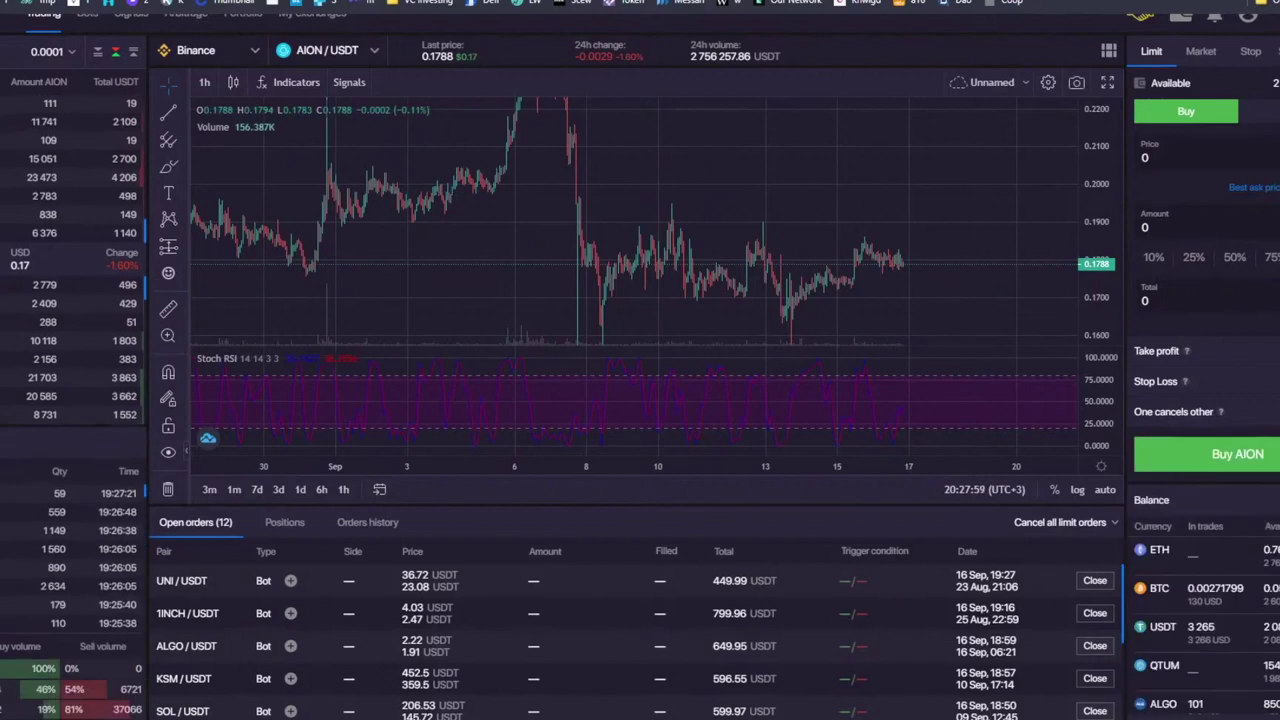
pyautogui.moveTo(1104, 174); pyautogui.dragTo(1104, 216)
pyautogui.moveTo(854, 192); pyautogui.dragTo(814, 180)
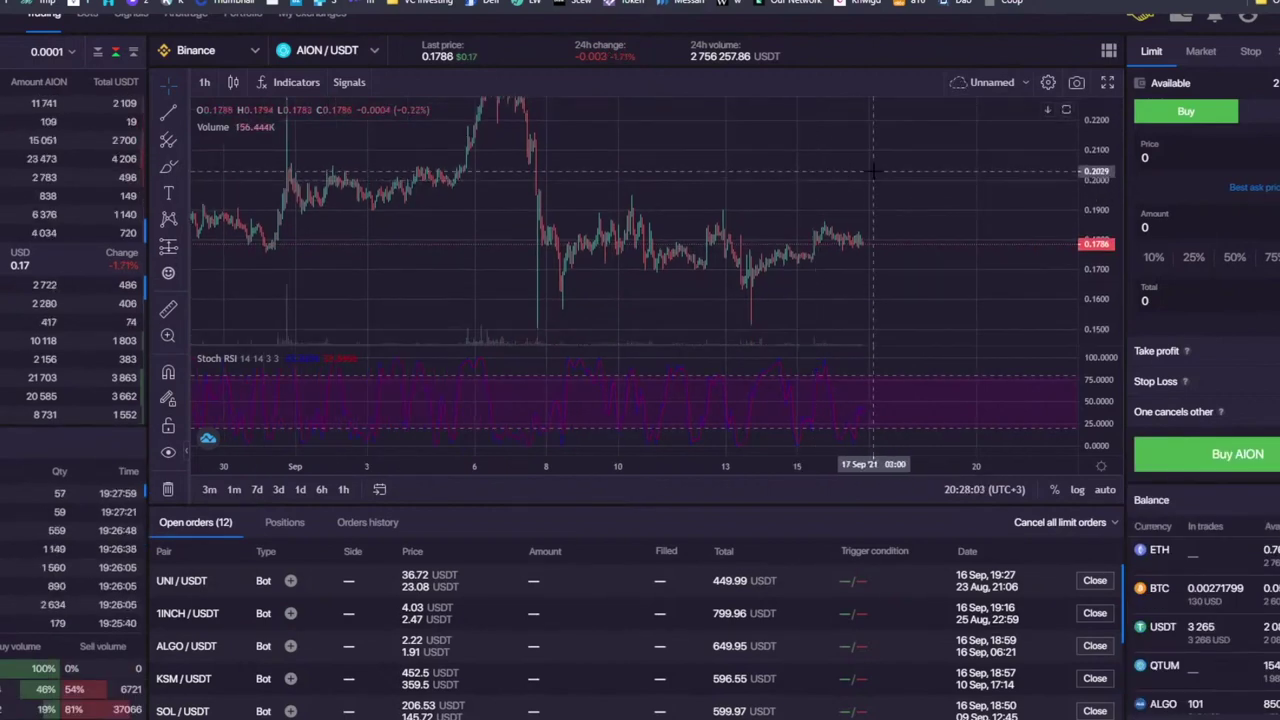
pyautogui.scroll(-2, 873, 170)
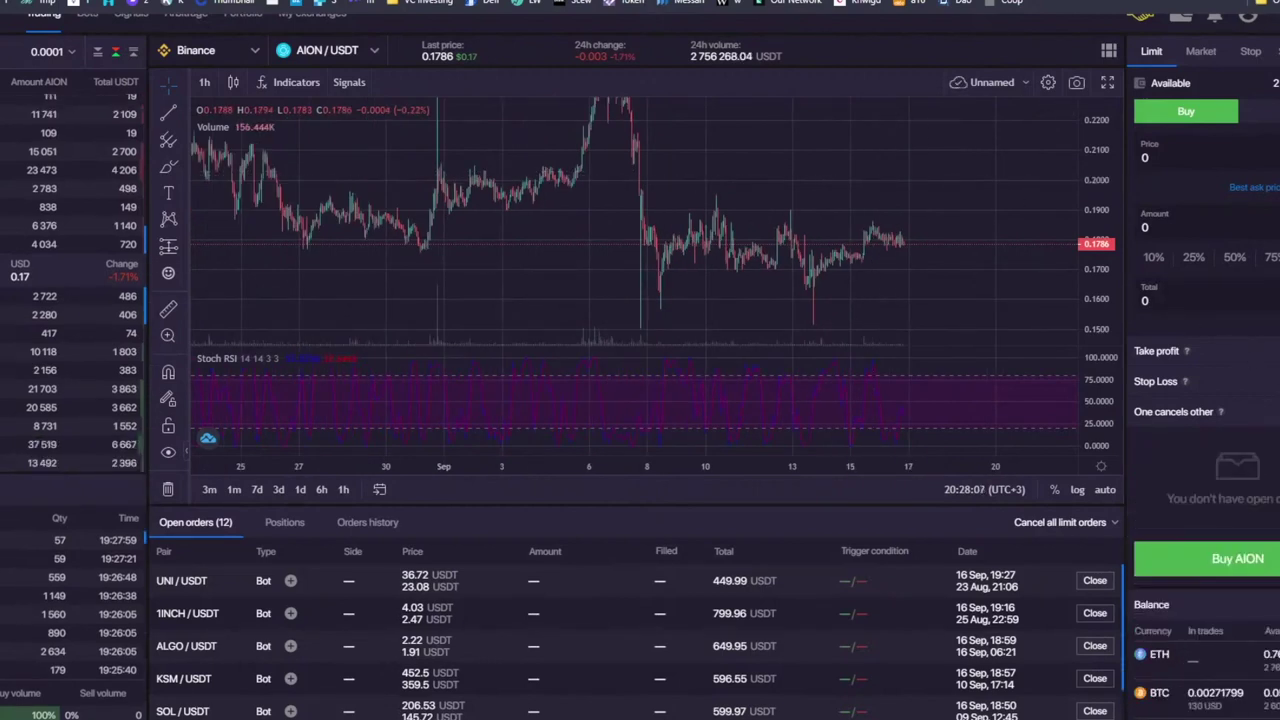
pyautogui.scroll(-2, 954, 186)
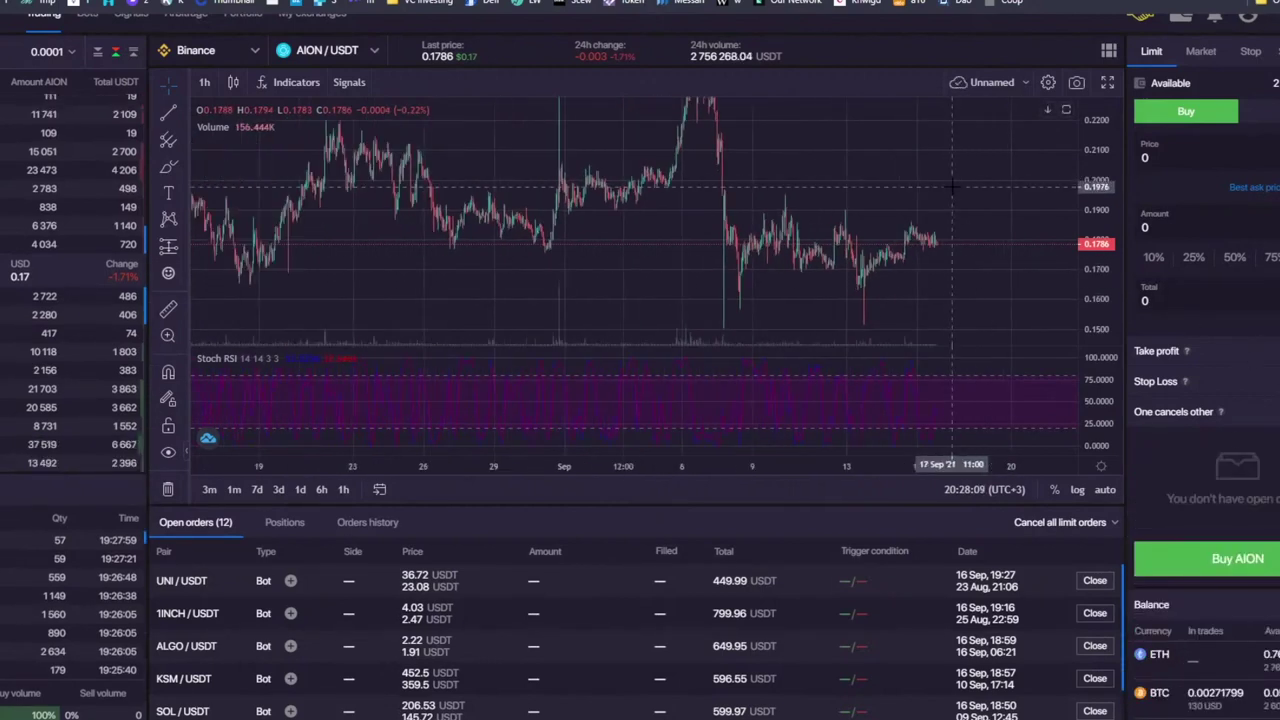
pyautogui.moveTo(954, 186); pyautogui.dragTo(728, 188)
pyautogui.moveTo(1080, 162); pyautogui.dragTo(1081, 185)
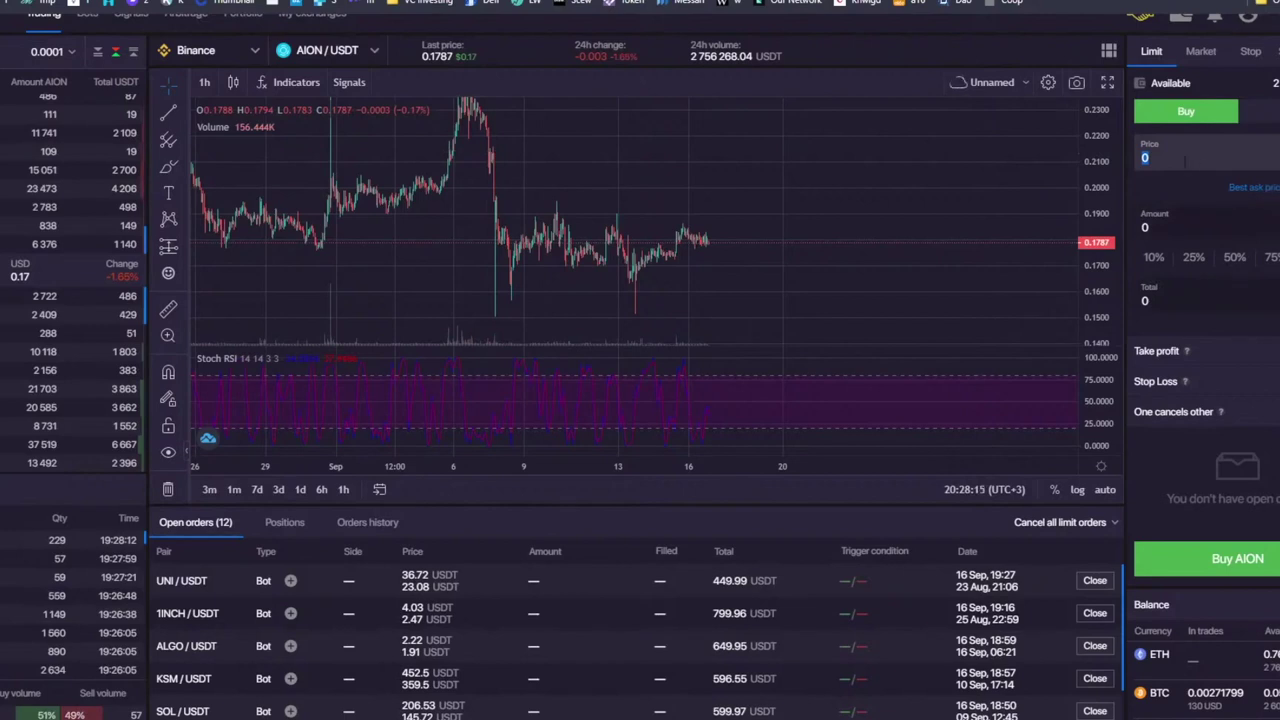
# Step: Place a limit buy order for AION at a price of 0.1 with a total of 20 USDT
pyautogui.write('.1')
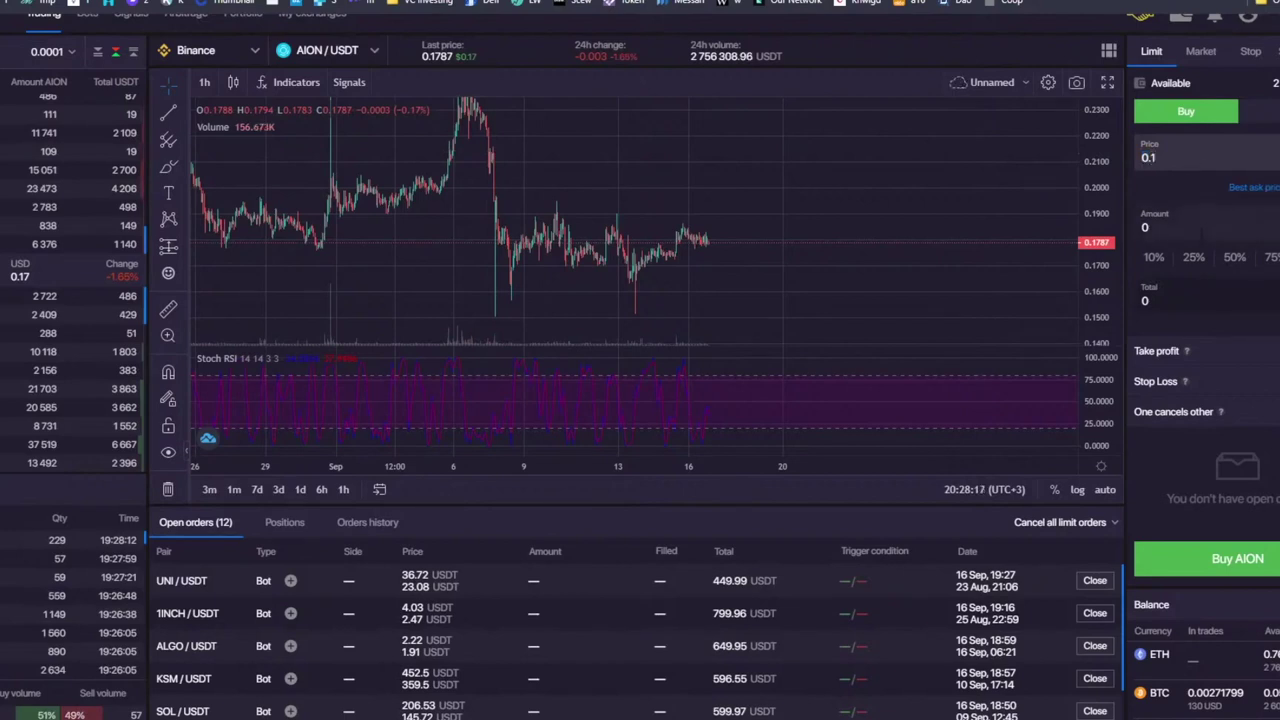
pyautogui.click(1183, 303)
pyautogui.write('1')
pyautogui.write('20')
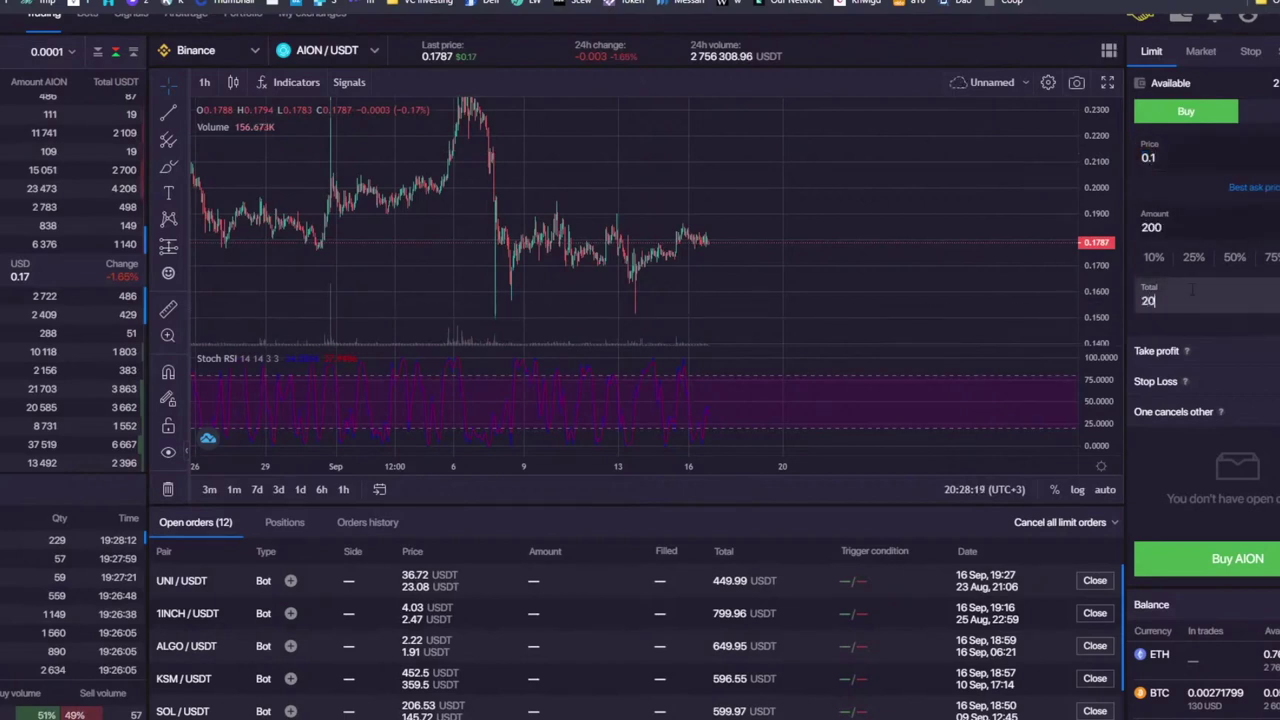
pyautogui.click(1182, 490)
pyautogui.click(1205, 558)
pyautogui.moveTo(966, 285); pyautogui.dragTo(887, 271)
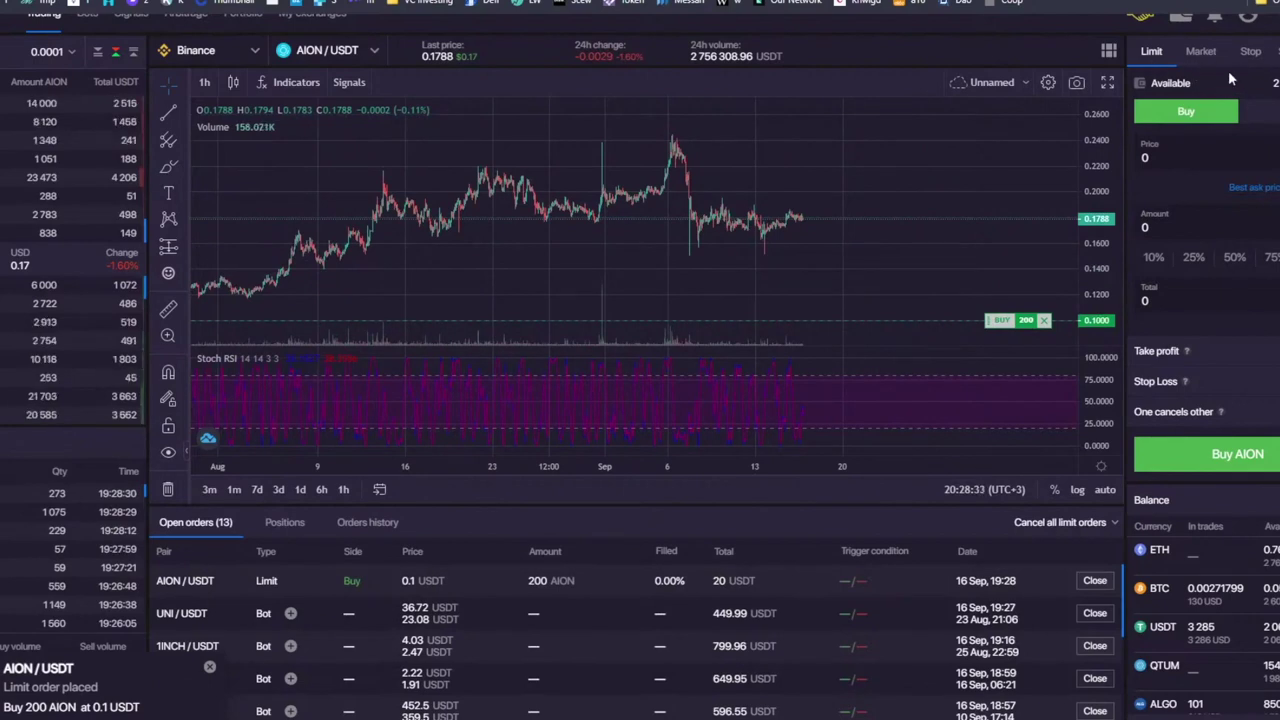
# Step: Switch to the 1INCH/BUSD pair and fill in a limit buy with price 3 and amount 6.6
pyautogui.click(327, 50)
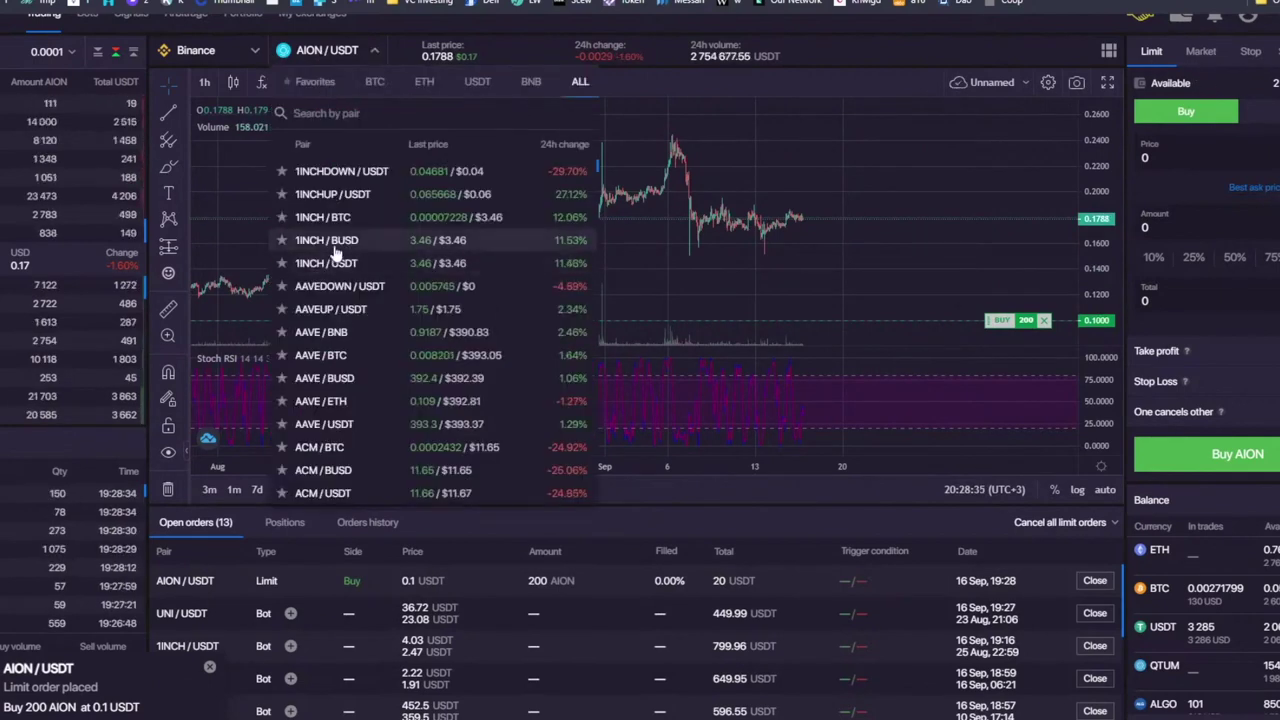
pyautogui.click(330, 241)
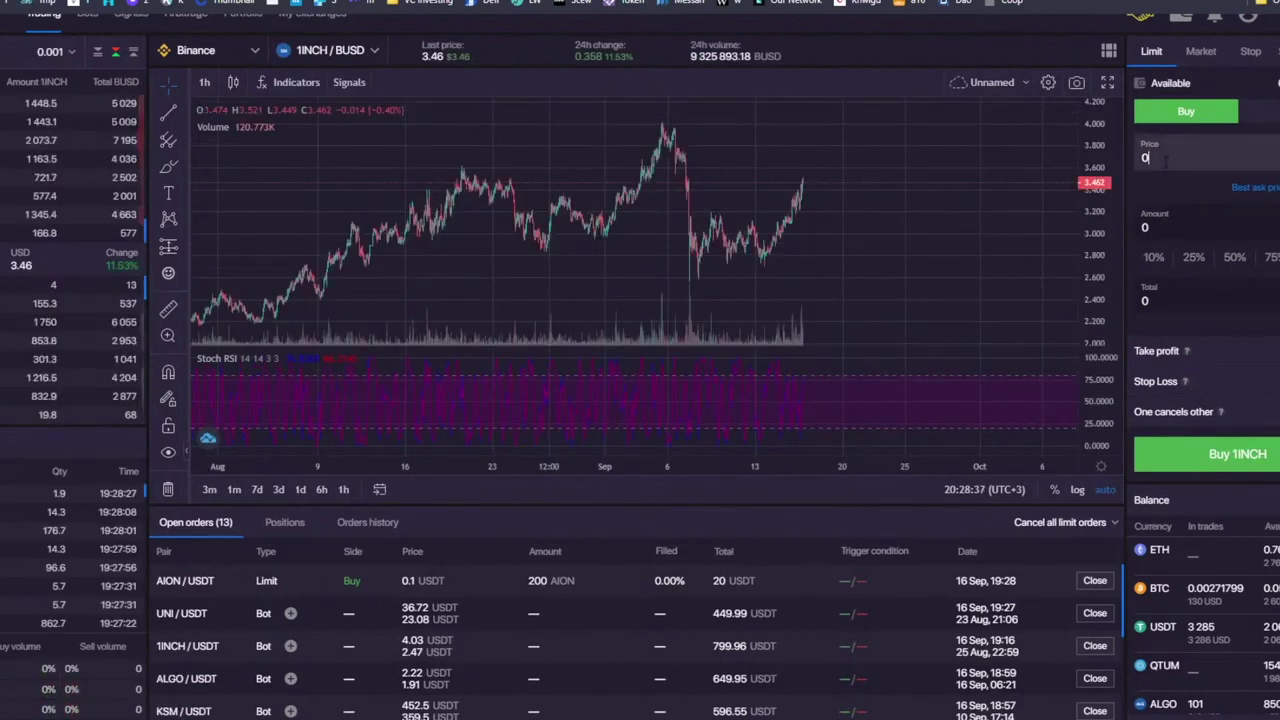
pyautogui.write('3')
pyautogui.press('Tab')
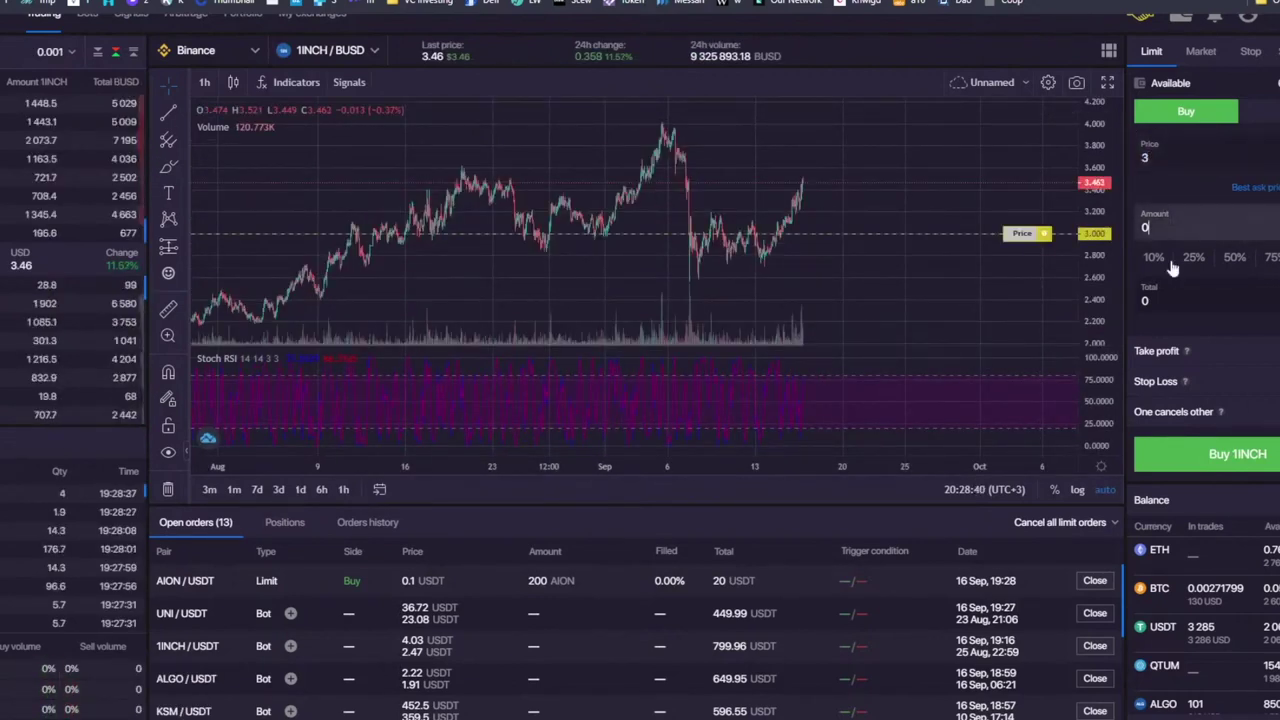
pyautogui.write('6.6')
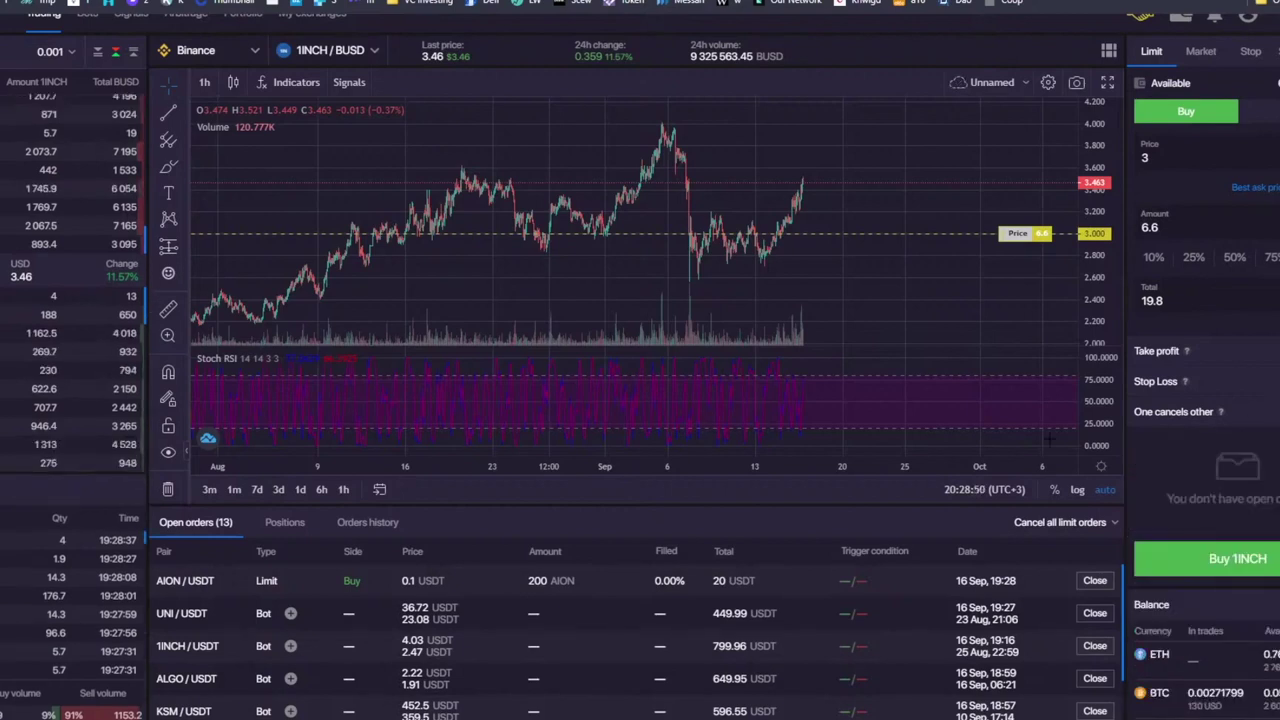
# Step: Examine the open orders notice, the One cancels other option and the 1INCH/BUSD chart around the planned buy price
pyautogui.moveTo(1167, 498); pyautogui.dragTo(1278, 498)
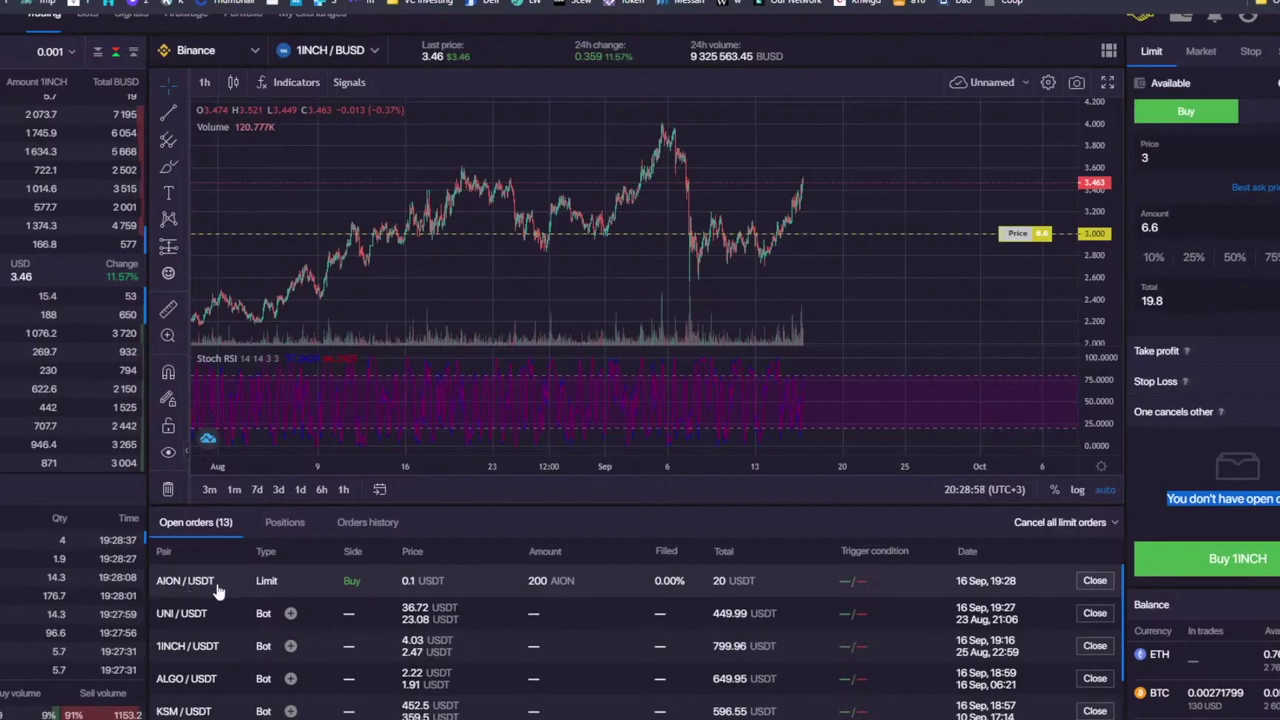
pyautogui.click(1197, 479)
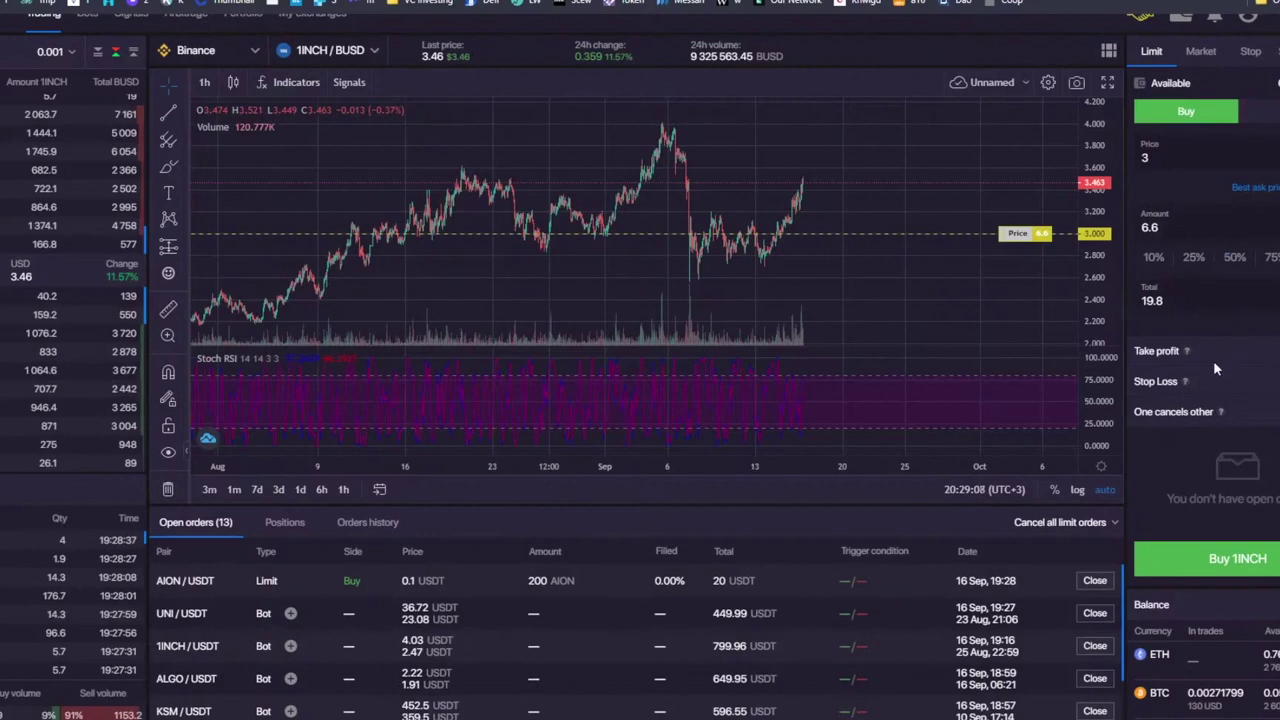
pyautogui.scroll(-2, 679, 138)
pyautogui.scroll(5, 707, 130)
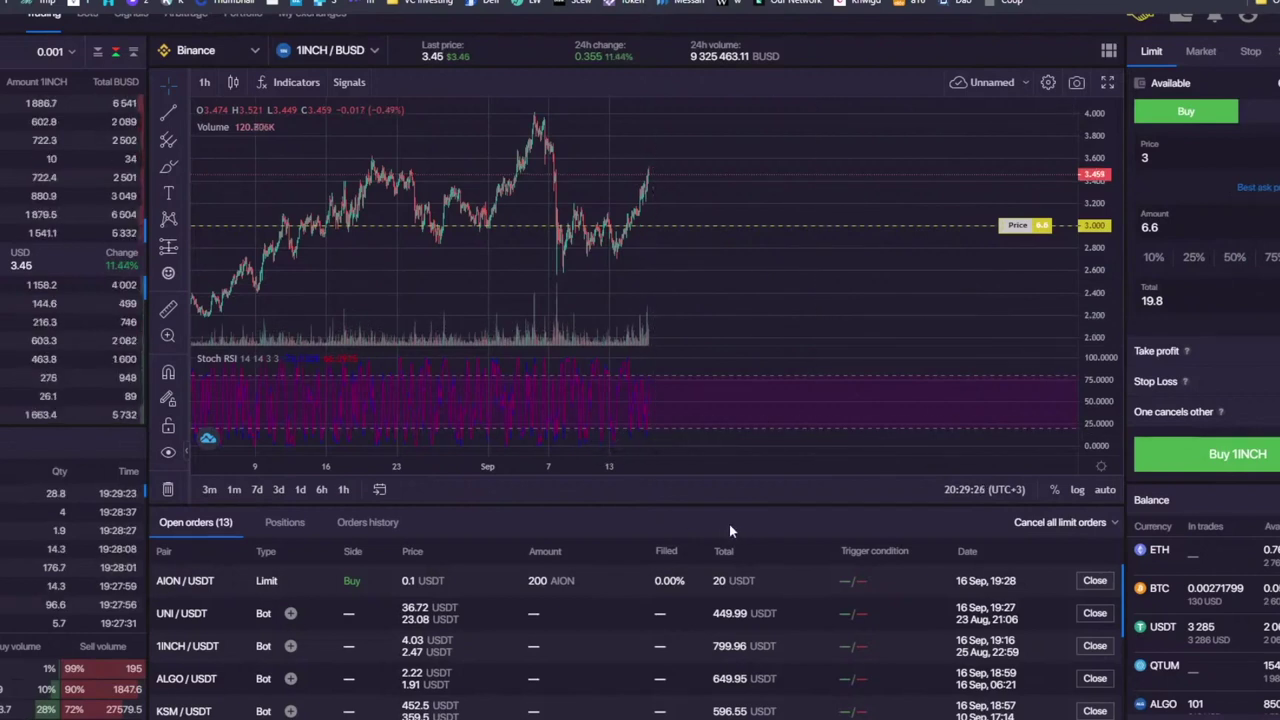
pyautogui.scroll(-3, 840, 183)
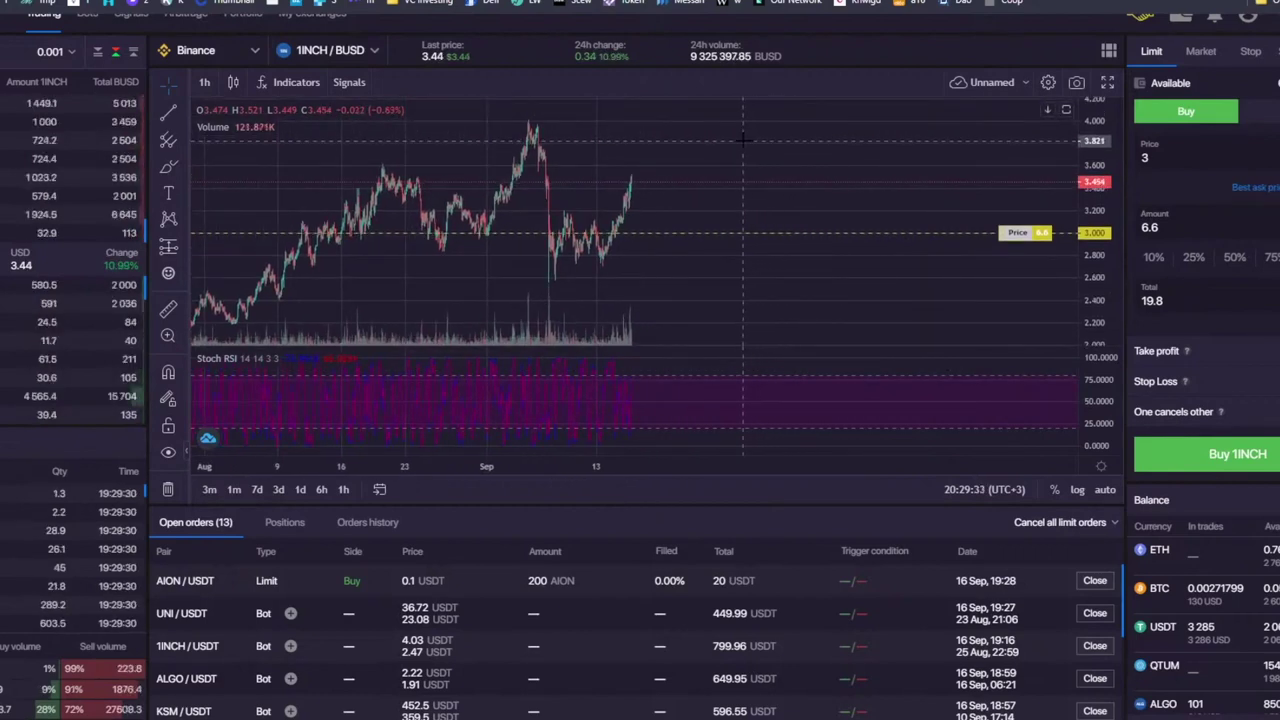
pyautogui.moveTo(739, 142); pyautogui.dragTo(660, 178)
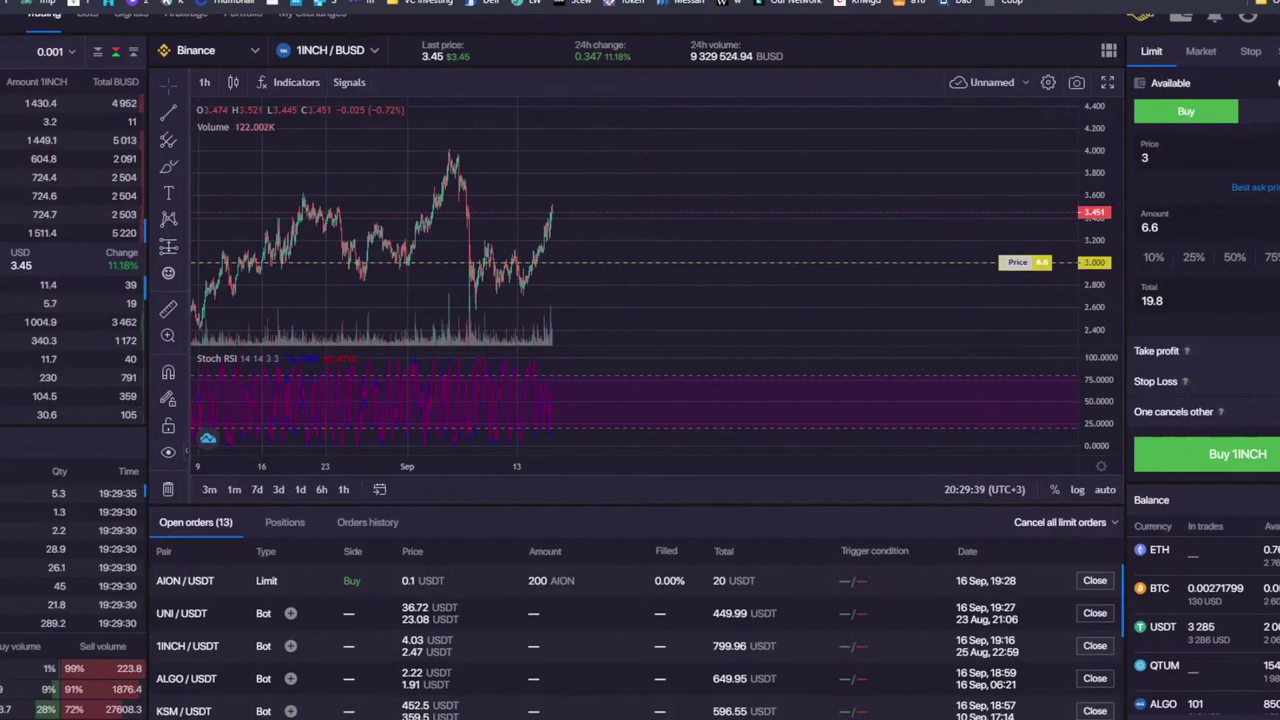
pyautogui.moveTo(1232, 410); pyautogui.dragTo(1160, 411)
pyautogui.click(1160, 411)
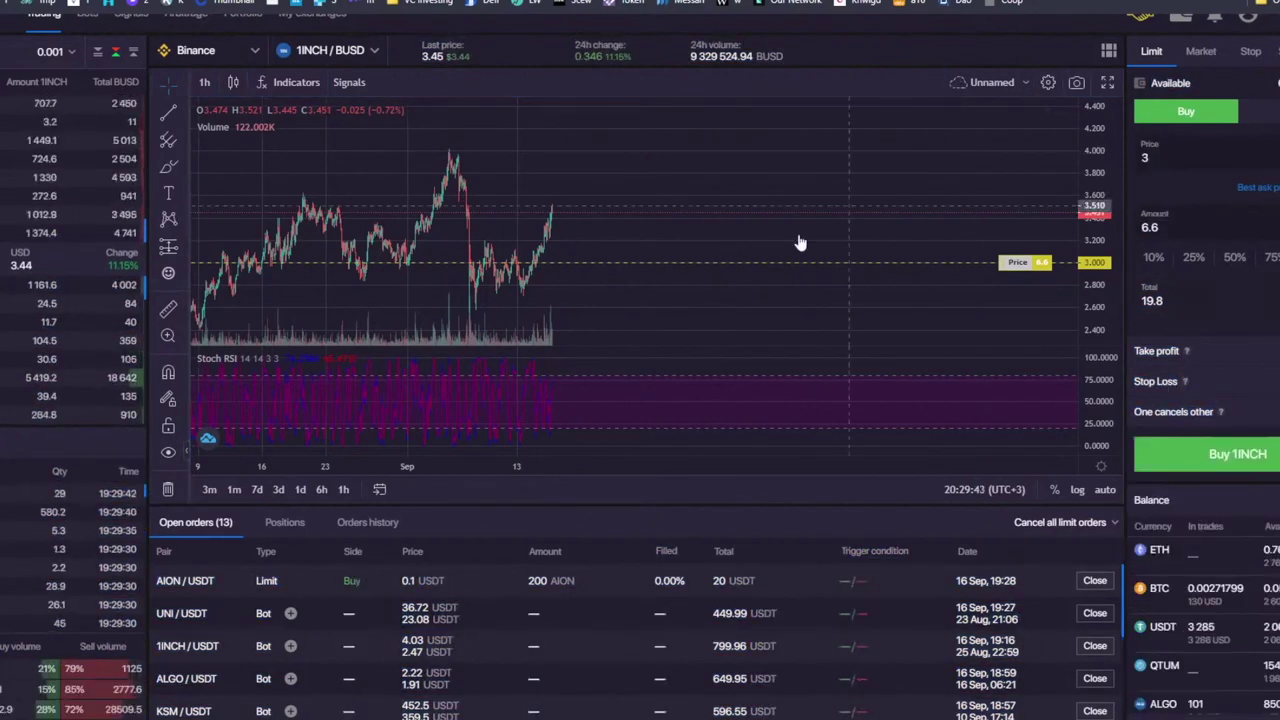
pyautogui.scroll(-1, 800, 243)
pyautogui.moveTo(773, 168); pyautogui.dragTo(834, 155)
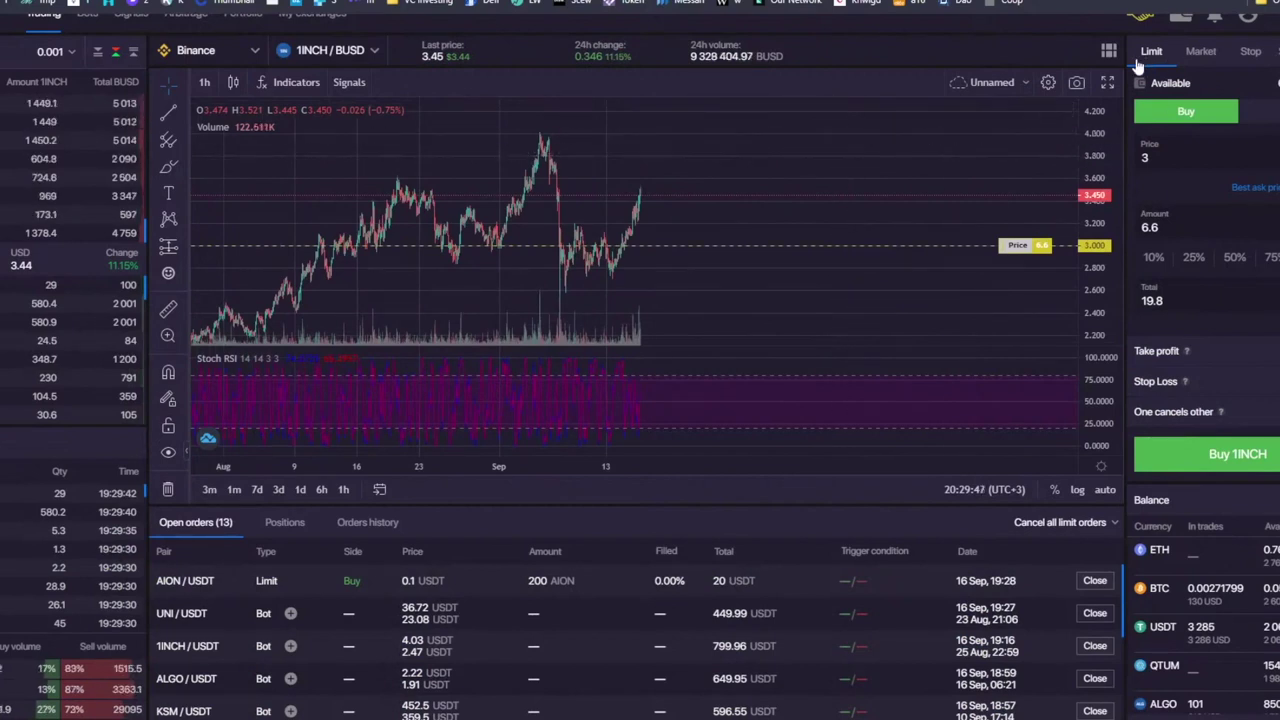
# Step: Switch the trading pair to ALICE/USDT
pyautogui.click(308, 52)
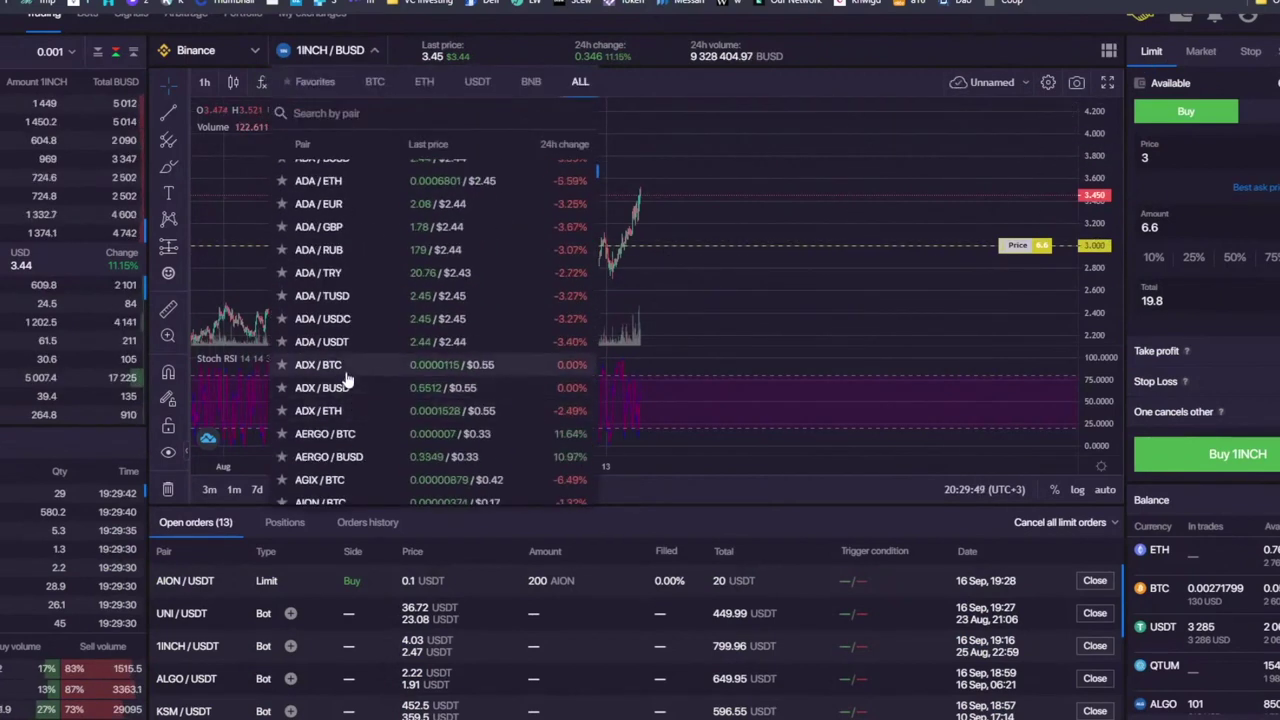
pyautogui.scroll(-3, 365, 451)
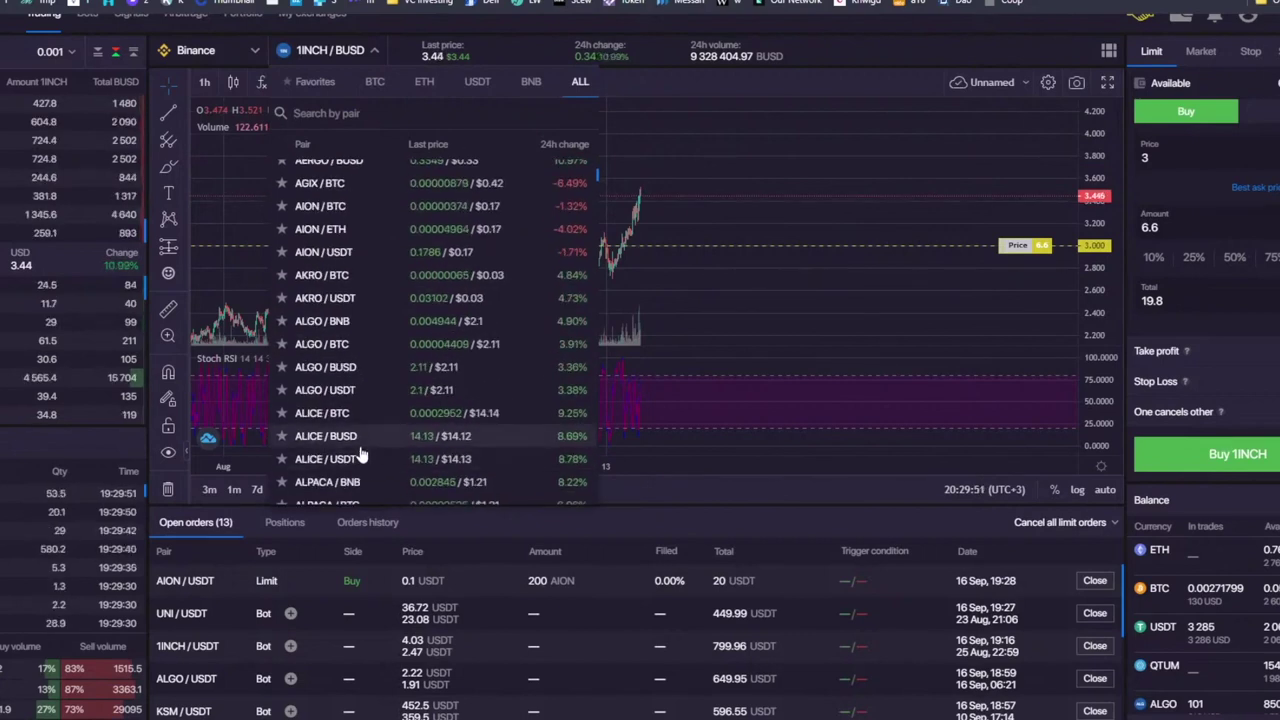
pyautogui.click(361, 456)
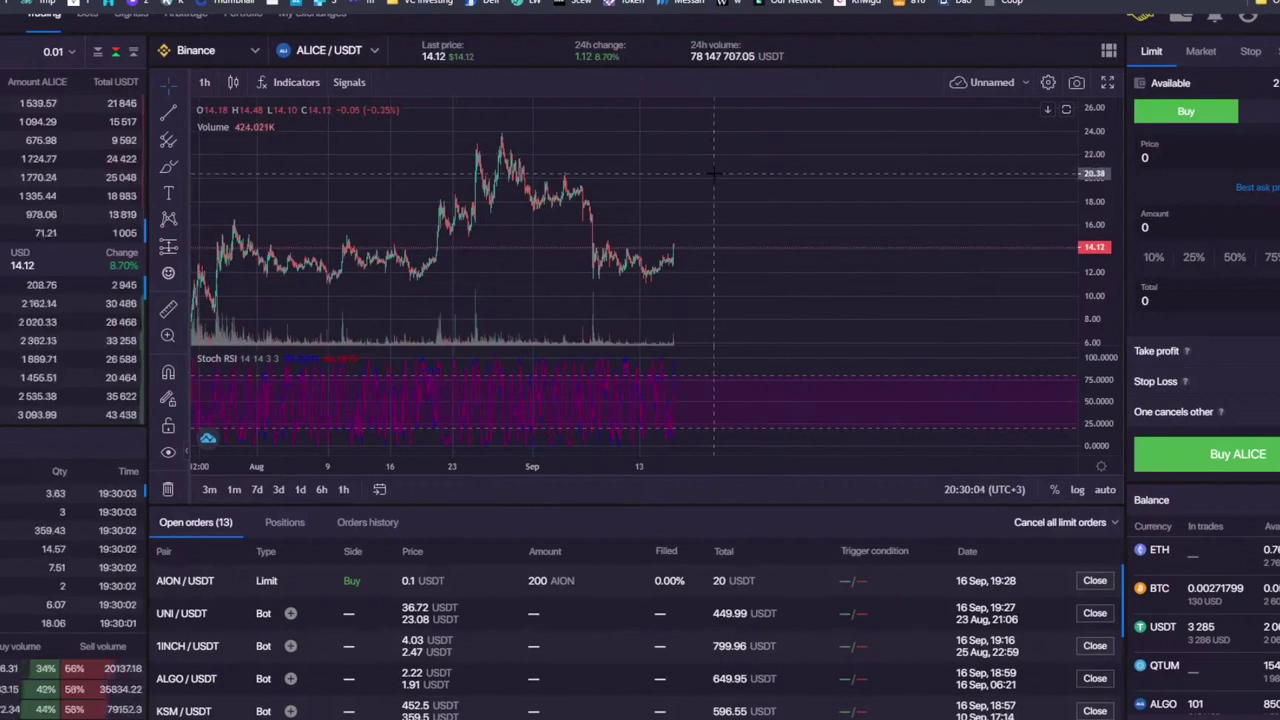
# Step: Draw a trend line across the ALICE/USDT price chart and delete it
pyautogui.moveTo(332, 198); pyautogui.dragTo(432, 193)
pyautogui.click(168, 113)
pyautogui.click(251, 233)
pyautogui.click(741, 266)
pyautogui.click(927, 123)
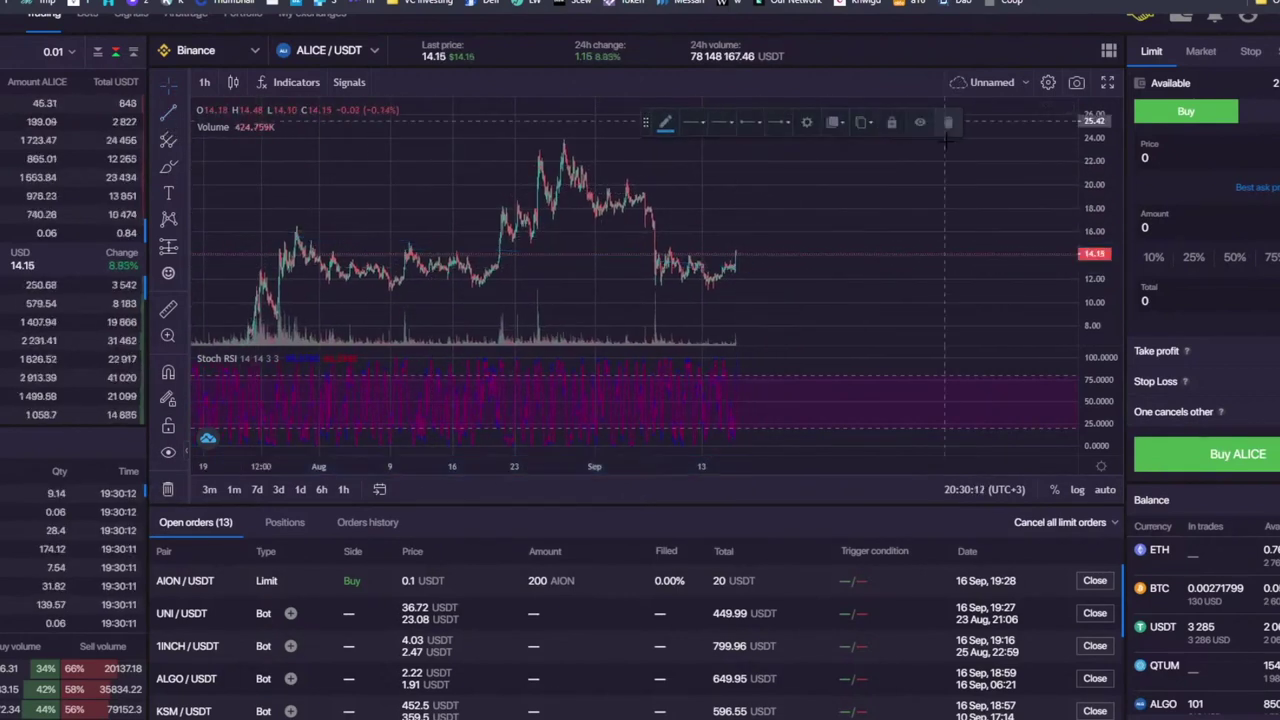
# Step: Examine the recent ALICE/USDT price action on the chart at a closer scale
pyautogui.moveTo(930, 293); pyautogui.dragTo(888, 281)
pyautogui.moveTo(1095, 298); pyautogui.dragTo(1095, 269)
pyautogui.scroll(3, 697, 163)
pyautogui.moveTo(697, 161); pyautogui.dragTo(778, 129)
pyautogui.moveTo(1097, 289); pyautogui.dragTo(1097, 257)
pyautogui.moveTo(791, 152); pyautogui.dragTo(843, 177)
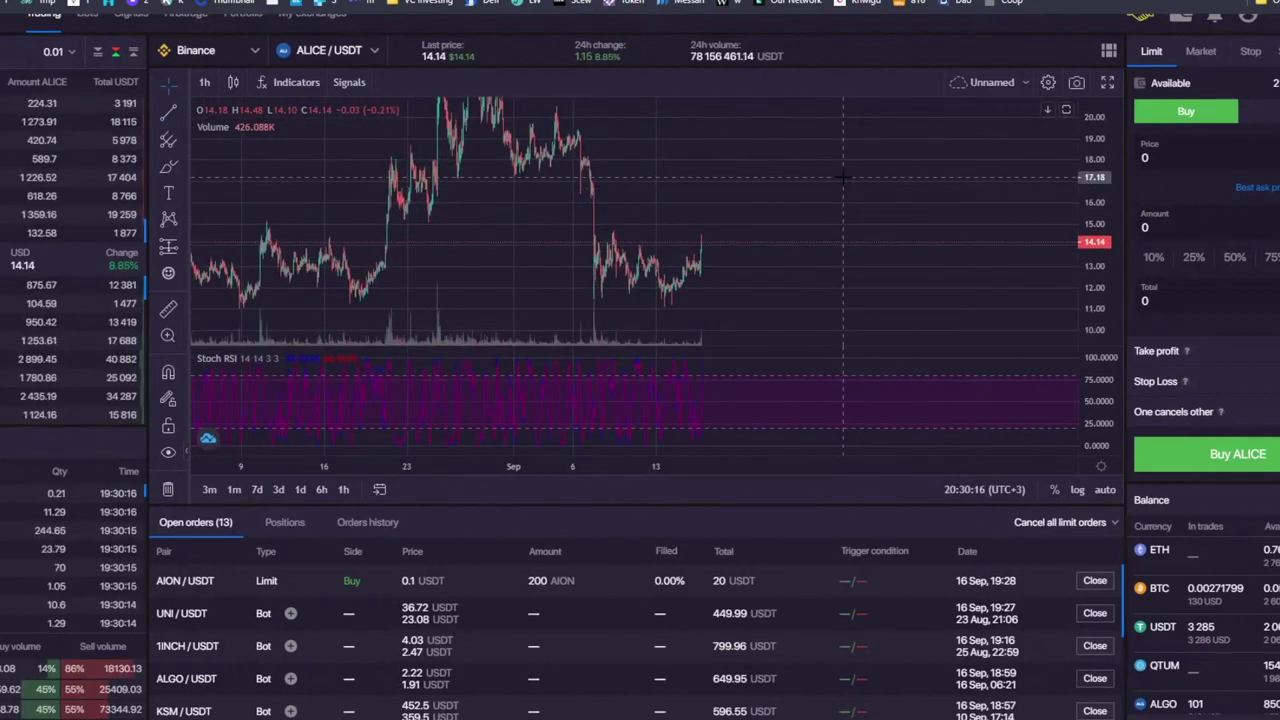
pyautogui.moveTo(767, 145); pyautogui.dragTo(786, 140)
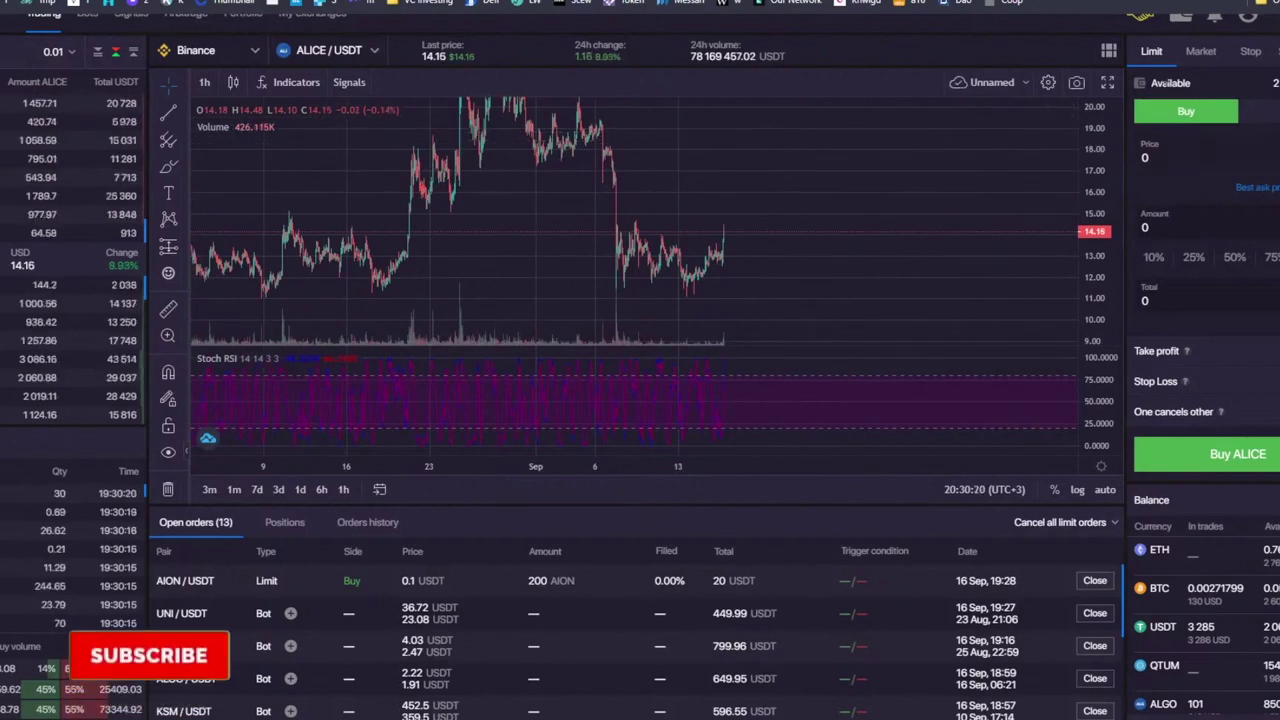
pyautogui.moveTo(866, 161); pyautogui.dragTo(683, 194)
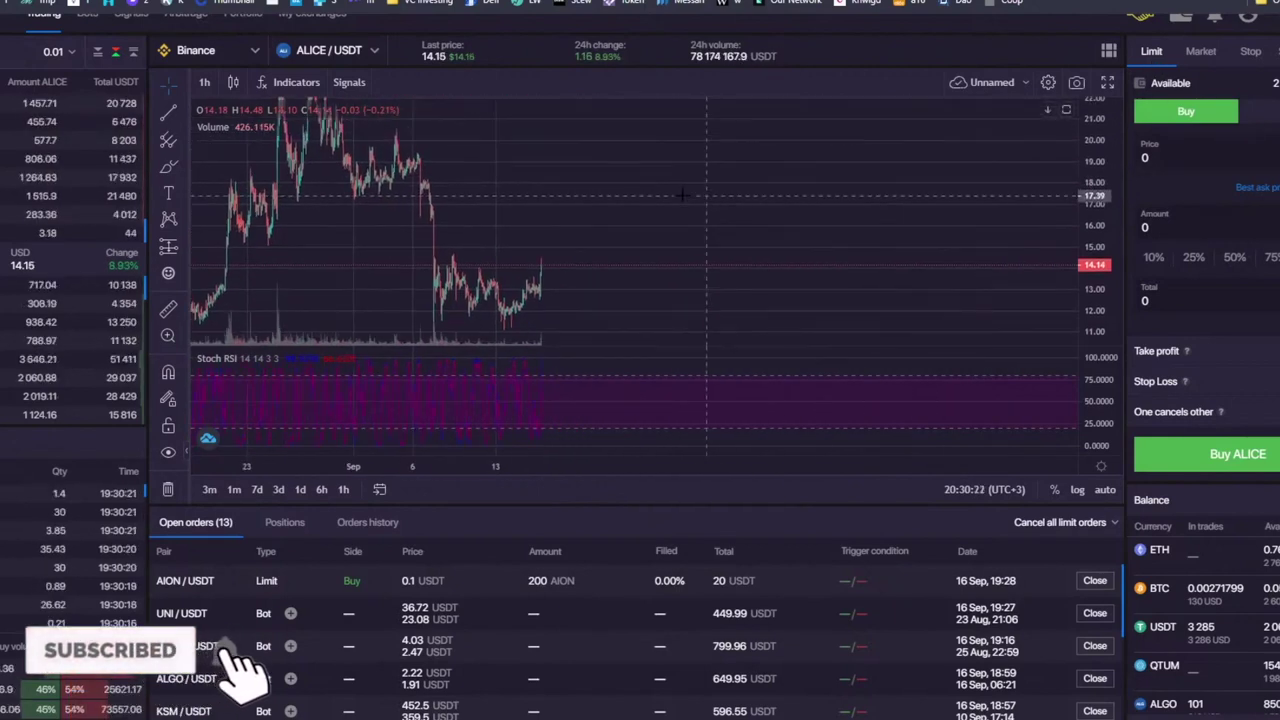
# Step: Start a text note in the empty area beside the ALICE/USDT price curve, listing "1) 50% automated" and "2) 20% smart trade"
pyautogui.click(169, 195)
pyautogui.click(669, 180)
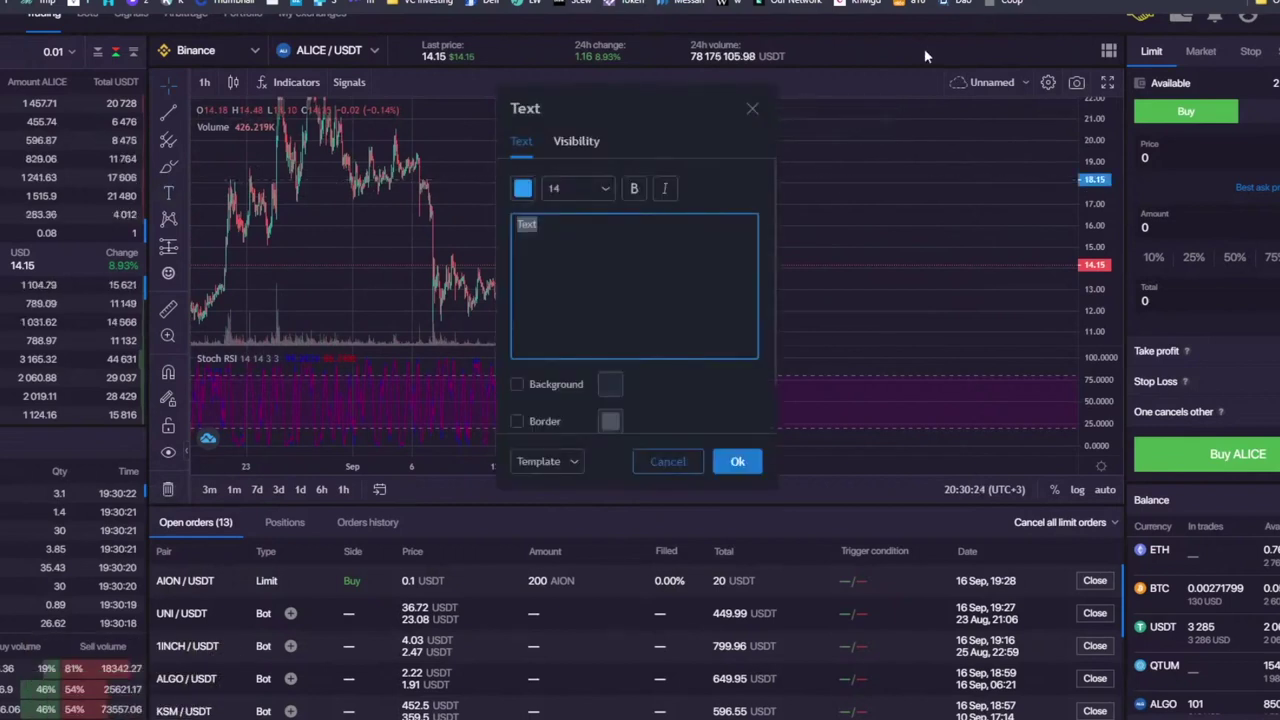
pyautogui.write('1) 50% automat')
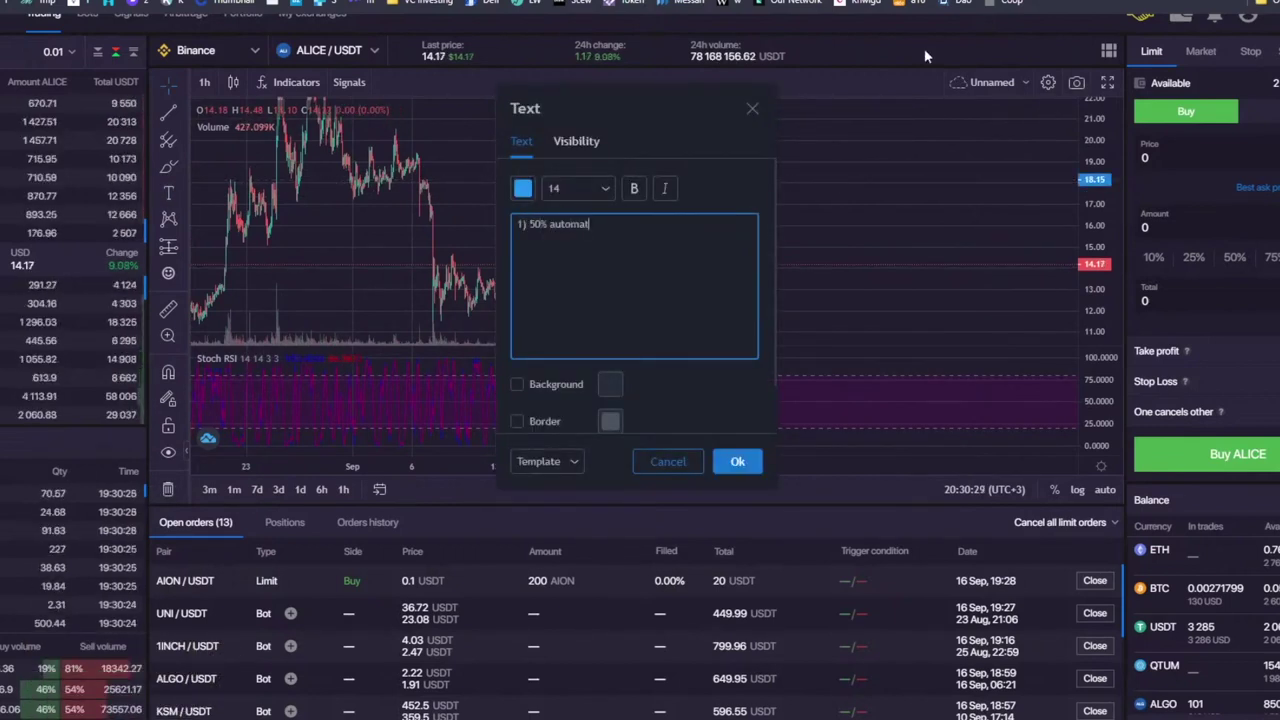
pyautogui.write('ed 20 20')
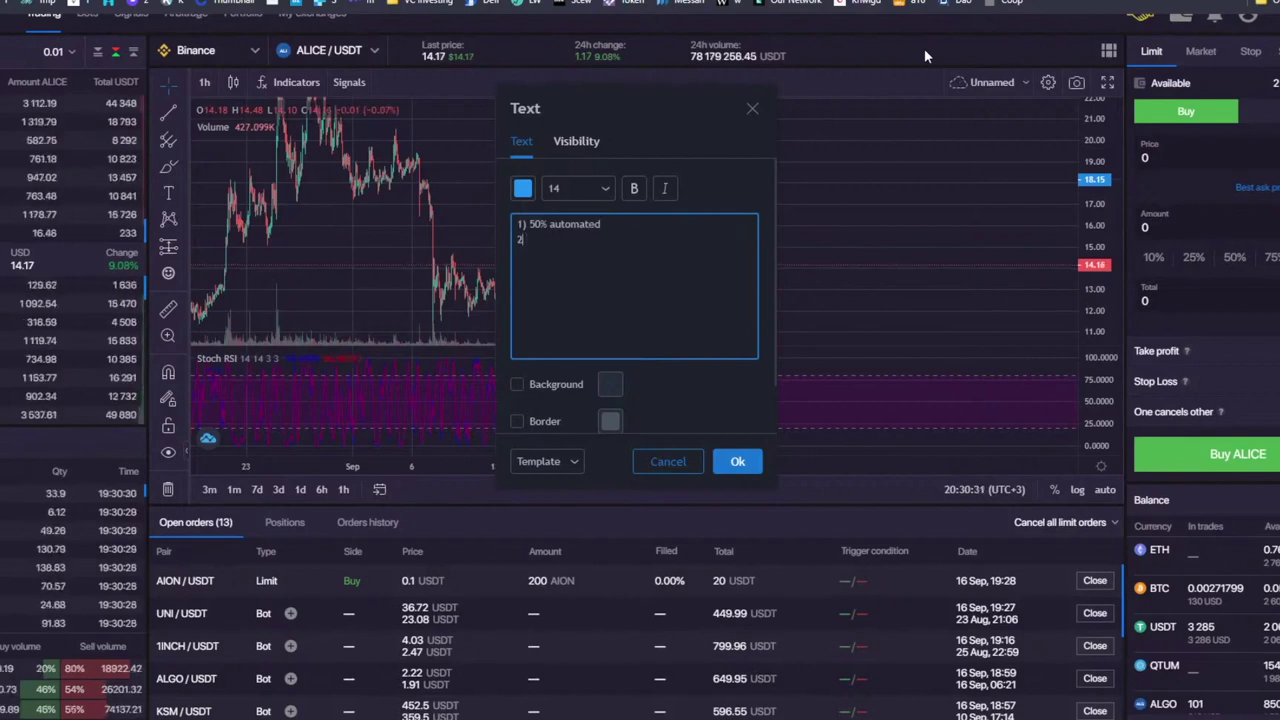
pyautogui.write('%')
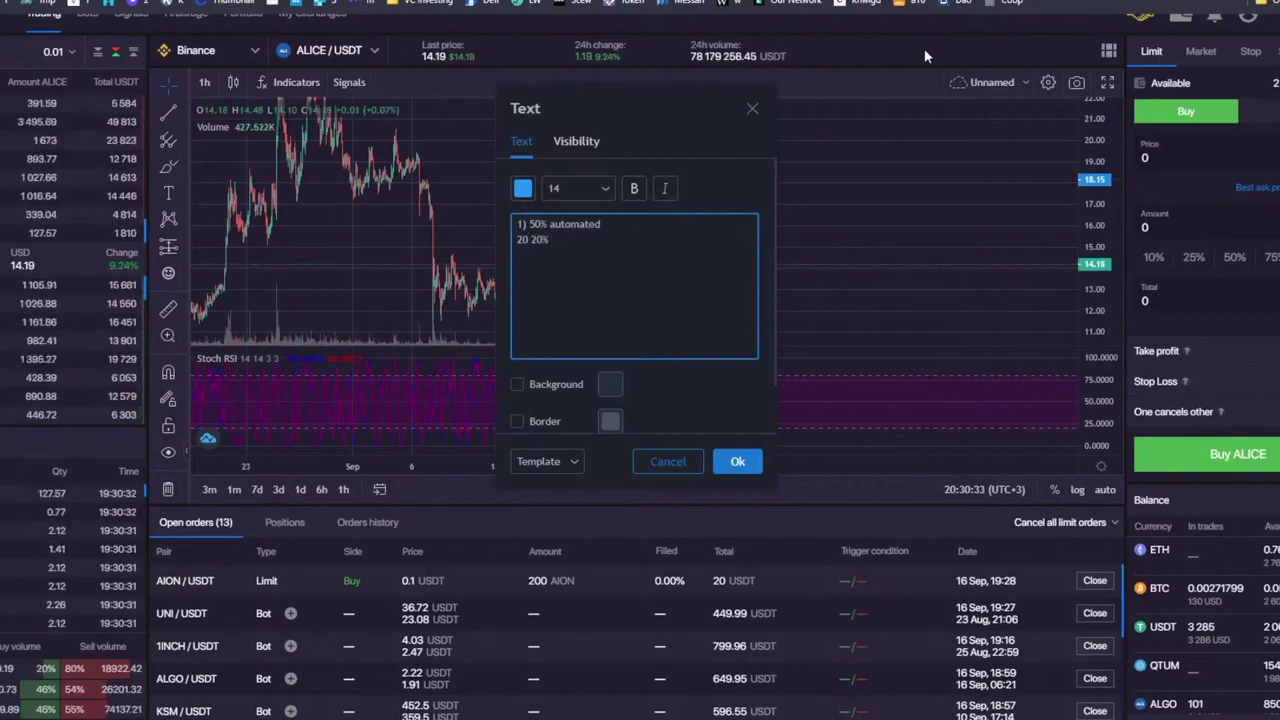
pyautogui.press('BackSpace')
pyautogui.press('BackSpace')
pyautogui.press('BackSpace')
pyautogui.press('BackSpace')
pyautogui.press('BackSpace')
pyautogui.write(') 20% s')
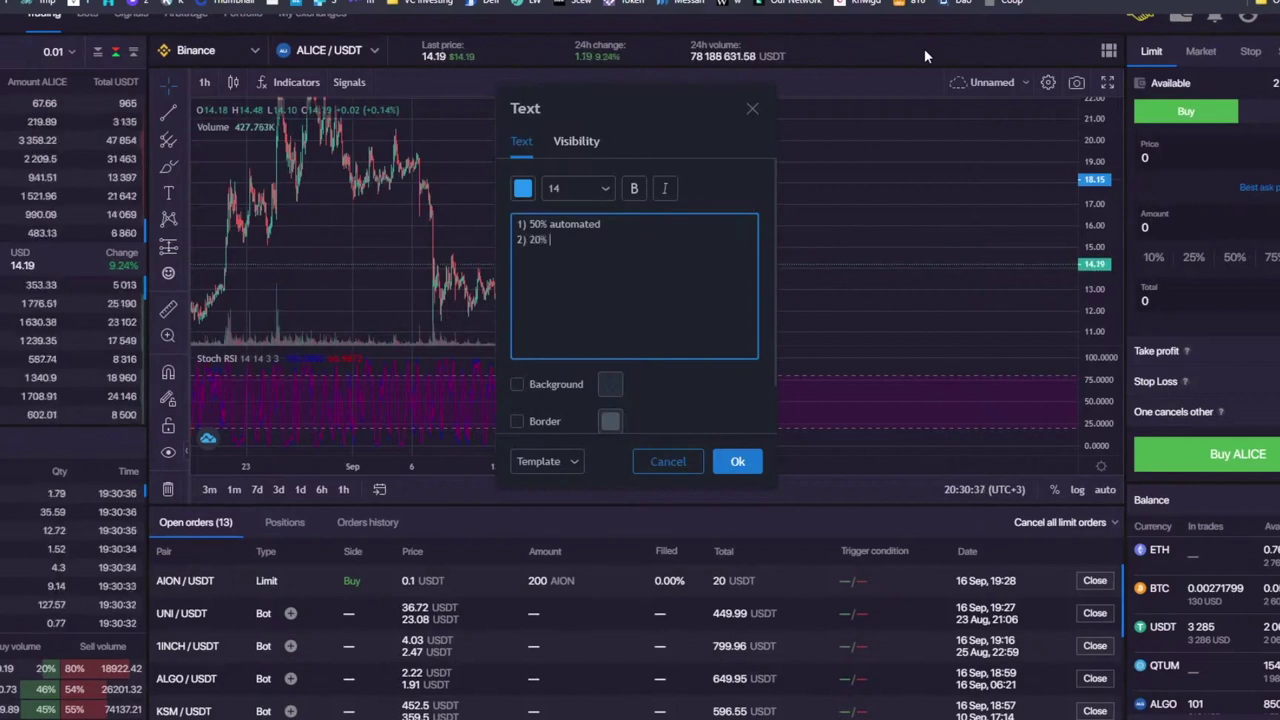
pyautogui.write('mart')
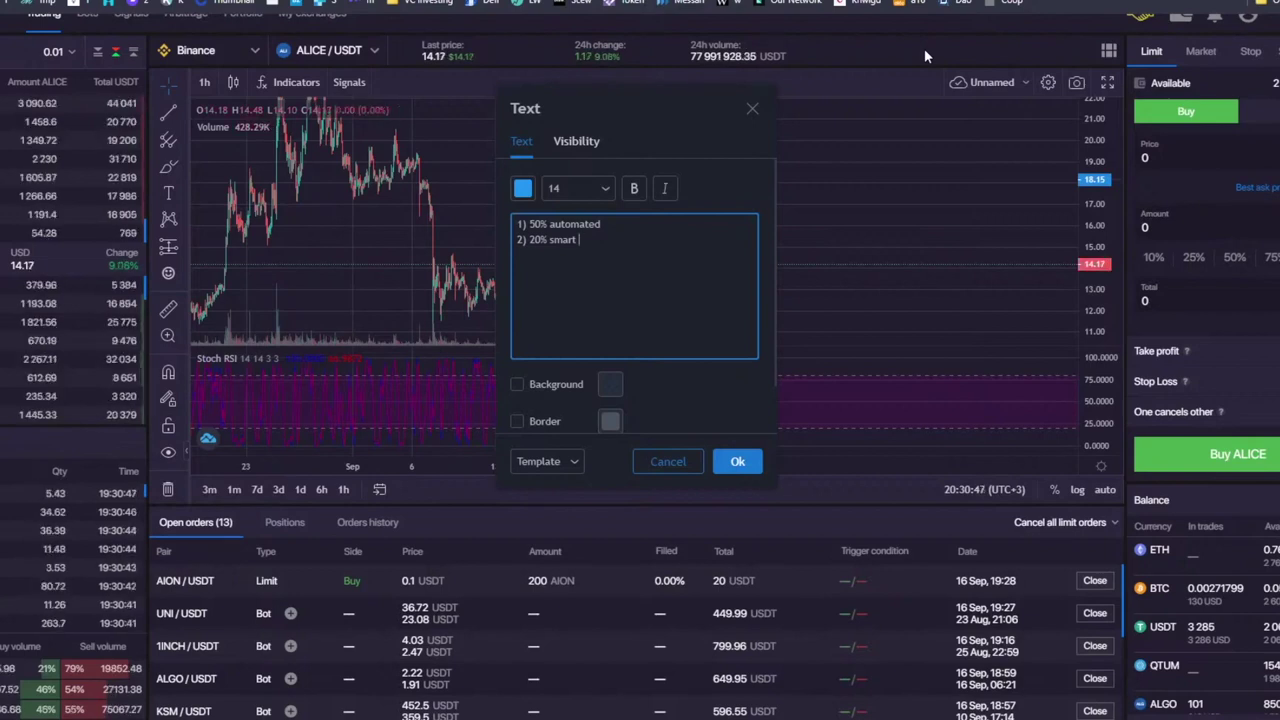
pyautogui.write('trade')
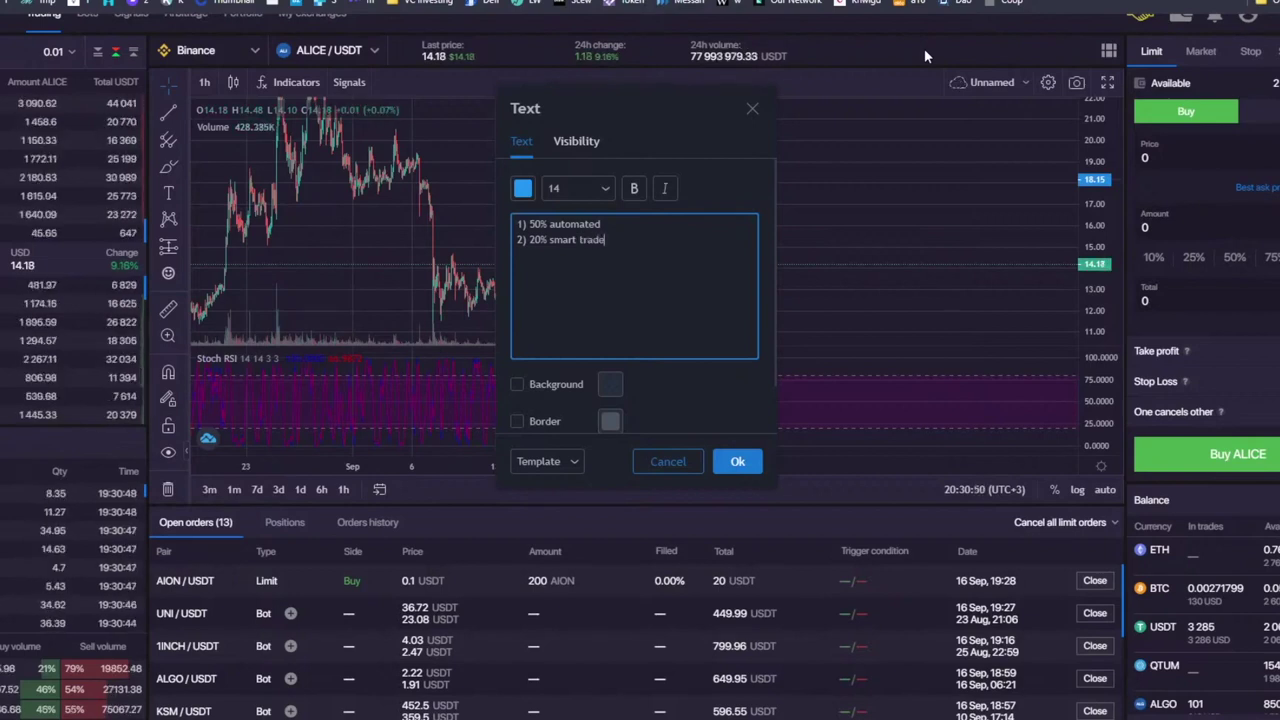
# Step: Add a third line, "3) 30% hodl", to the allocation note
pyautogui.press('Return')
pyautogui.write('3) ')
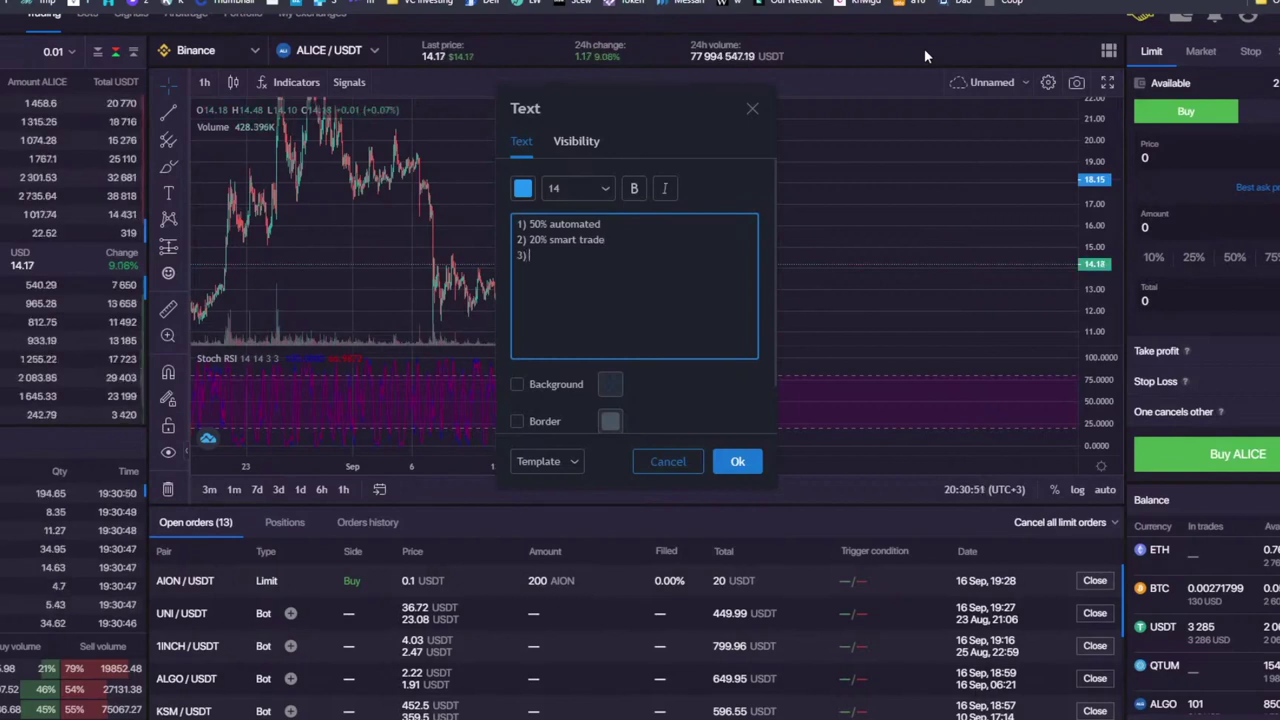
pyautogui.write('30%')
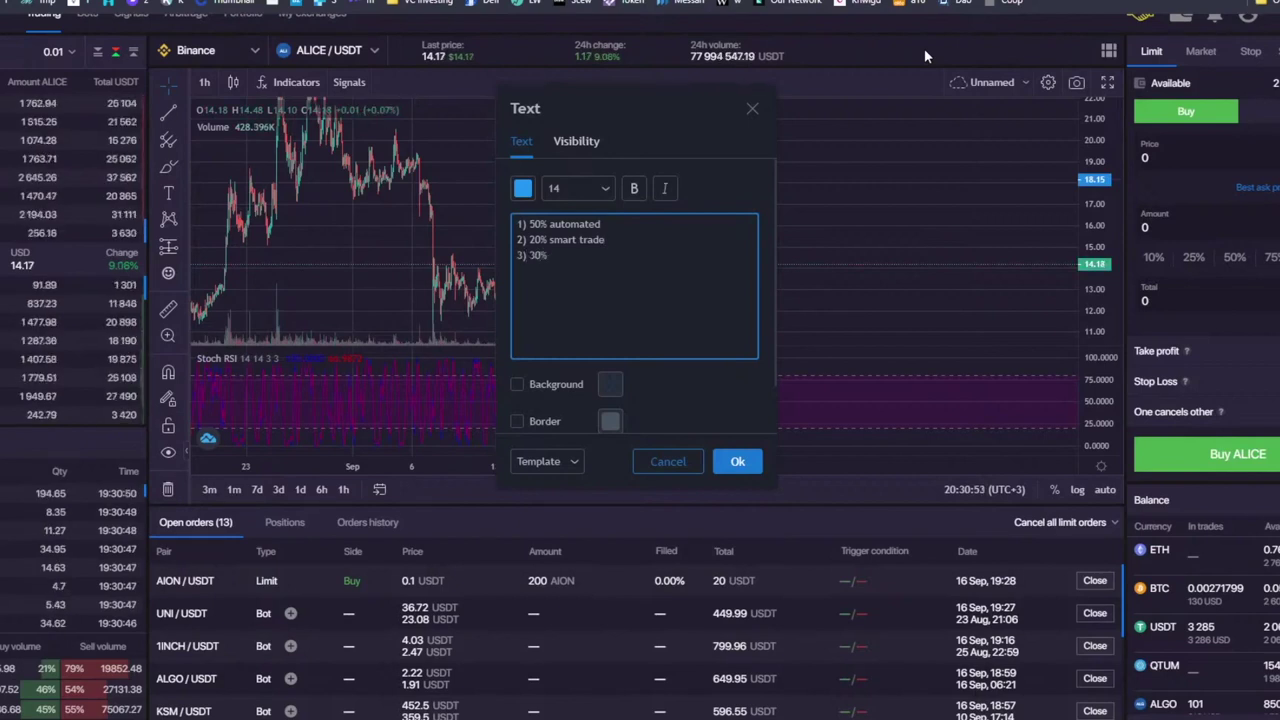
pyautogui.write(' hodl')
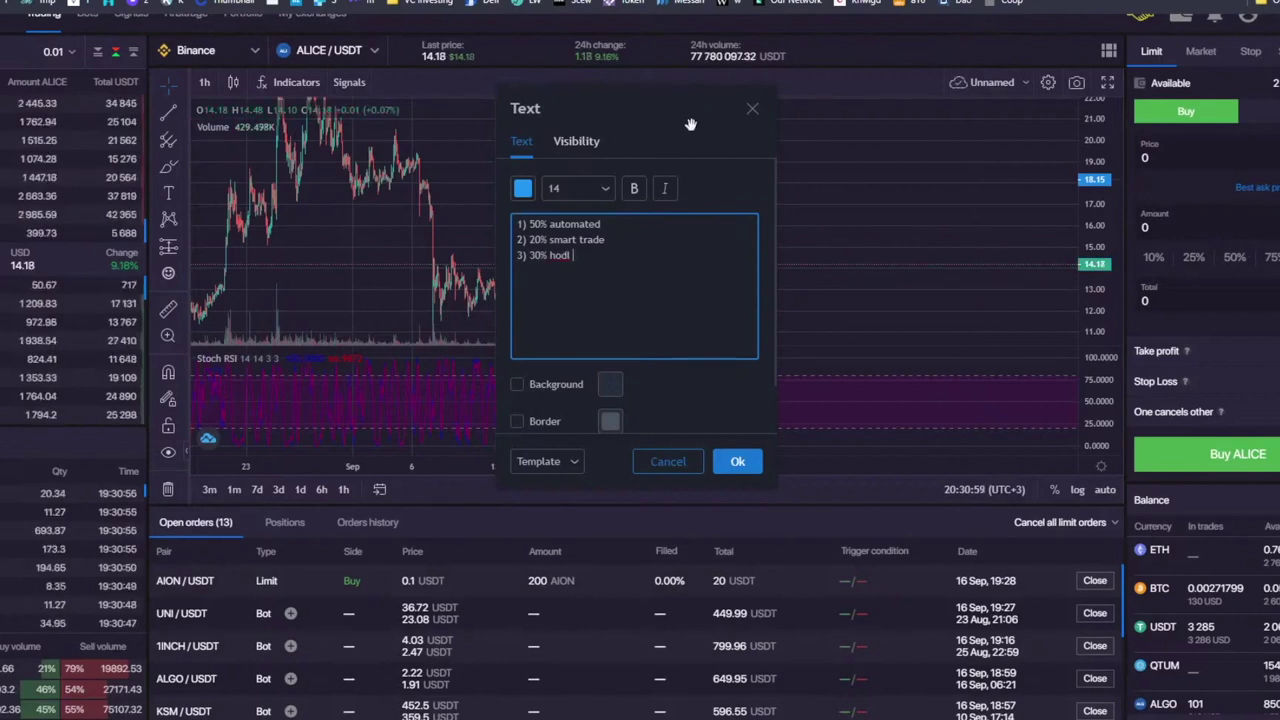
# Step: Highlight the "2) 20% smart trade" line of the note and discard the entered text
pyautogui.moveTo(606, 239); pyautogui.dragTo(504, 243)
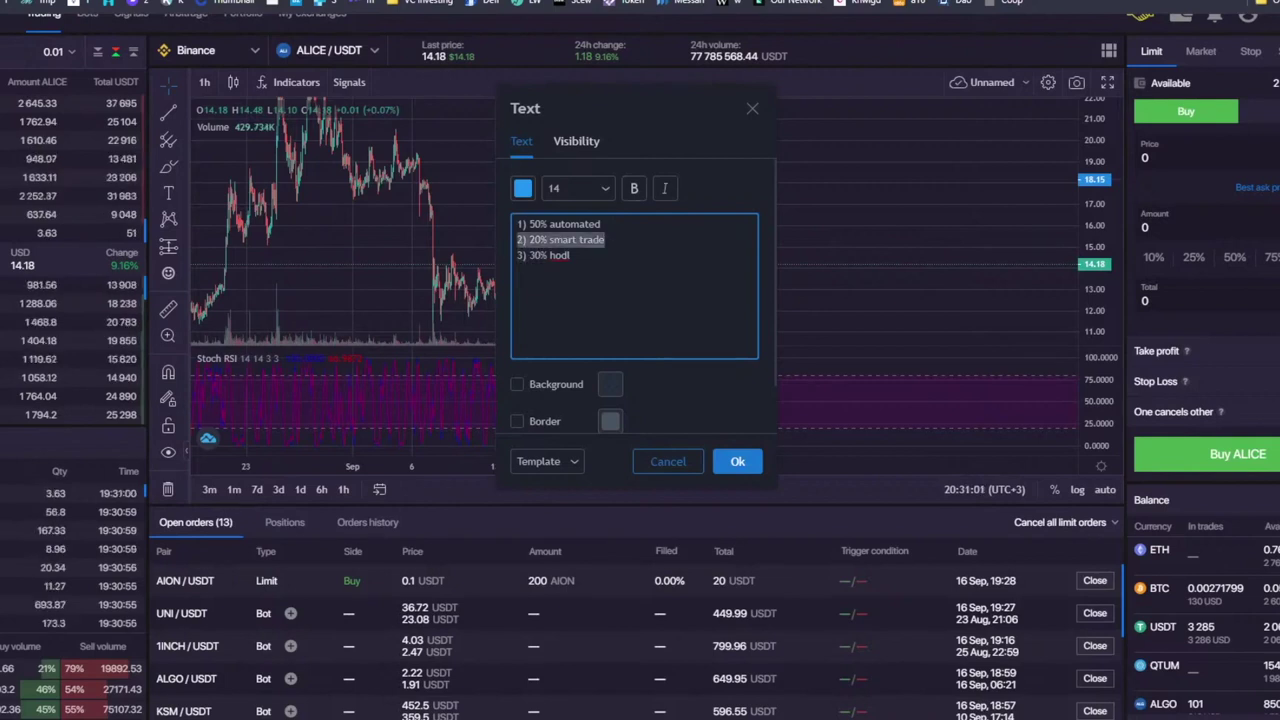
pyautogui.click(516, 243)
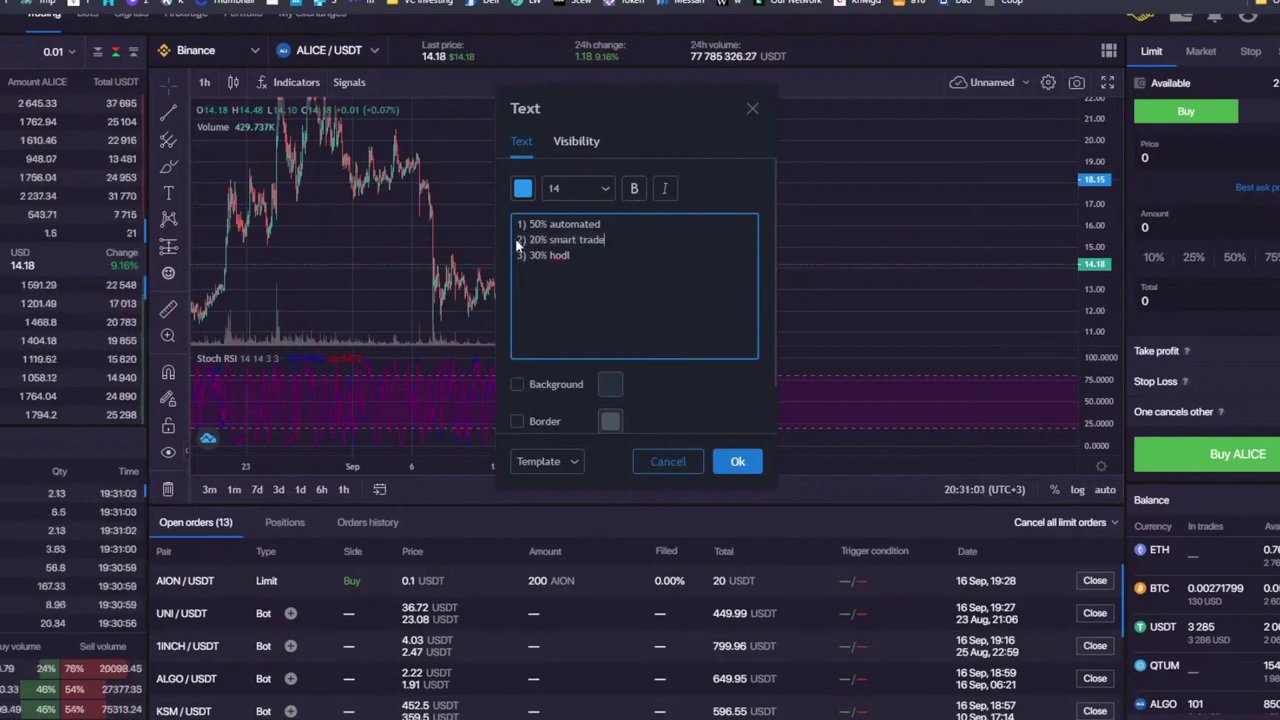
pyautogui.moveTo(516, 240); pyautogui.dragTo(545, 240)
pyautogui.click(574, 255)
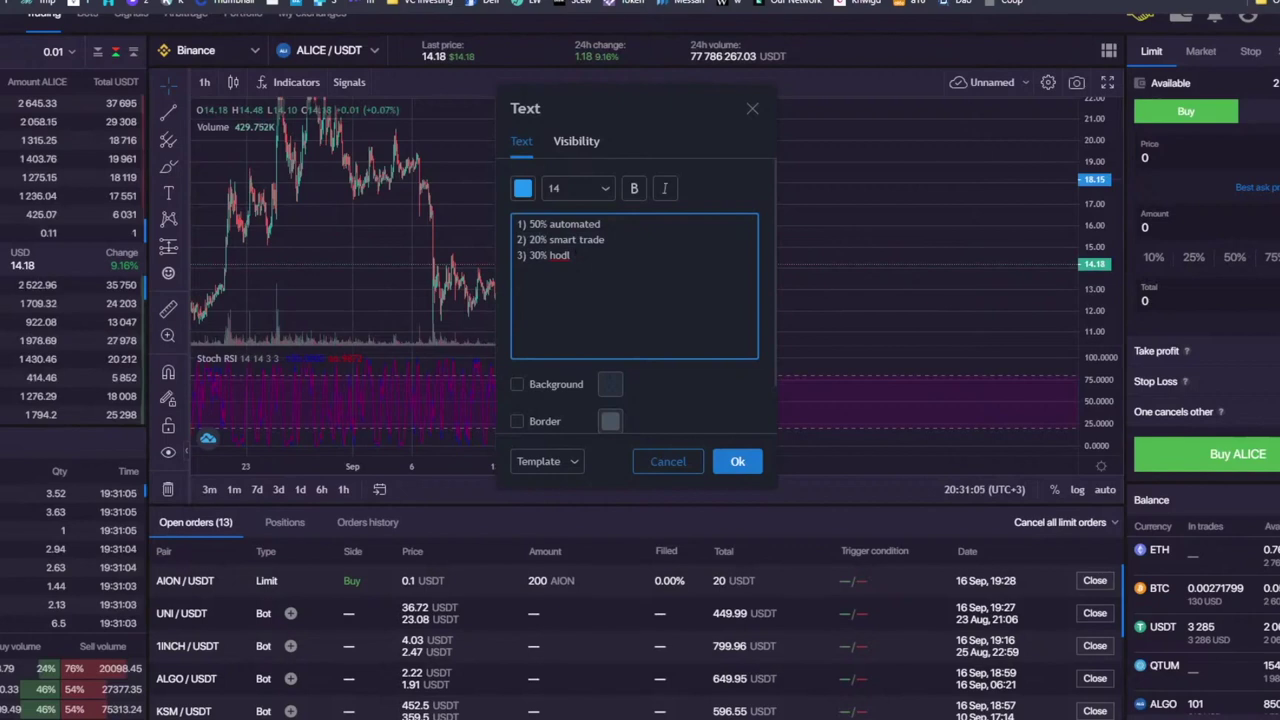
pyautogui.click(665, 461)
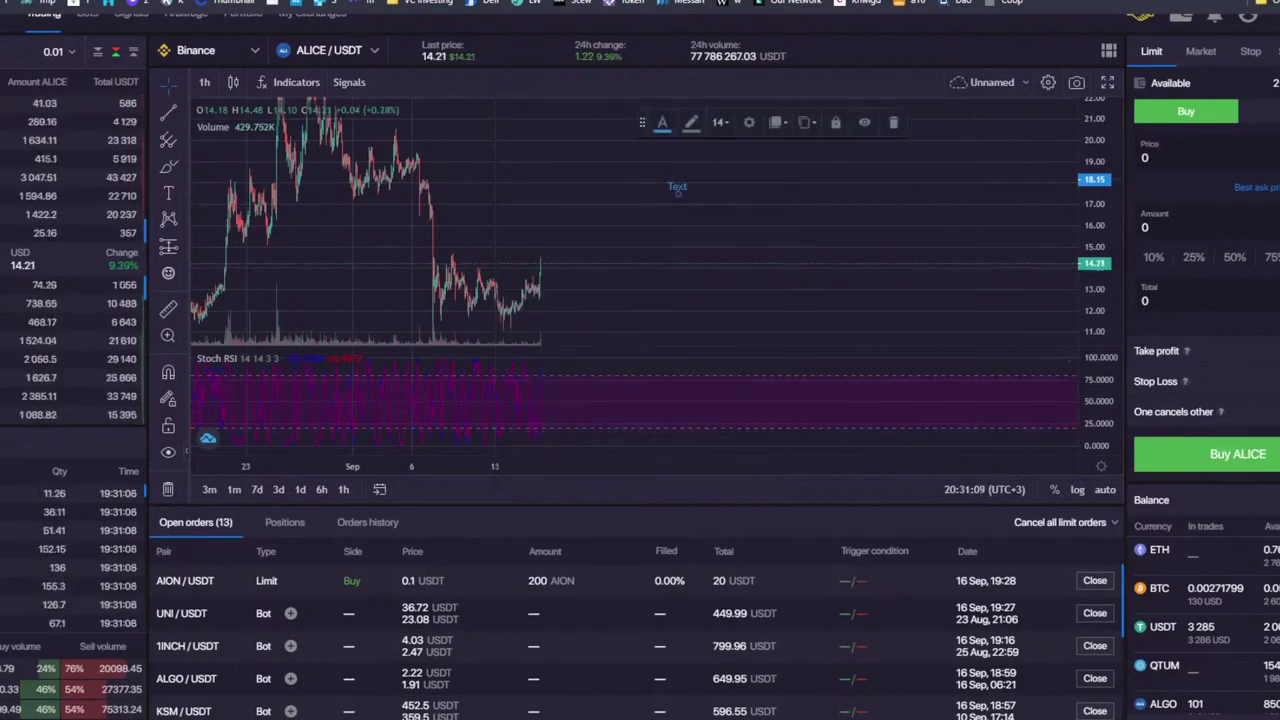
# Step: Enable take profit on the ALICE buy order with four profit targets and delete the placeholder text from the chart
pyautogui.click(1180, 432)
pyautogui.click(1178, 463)
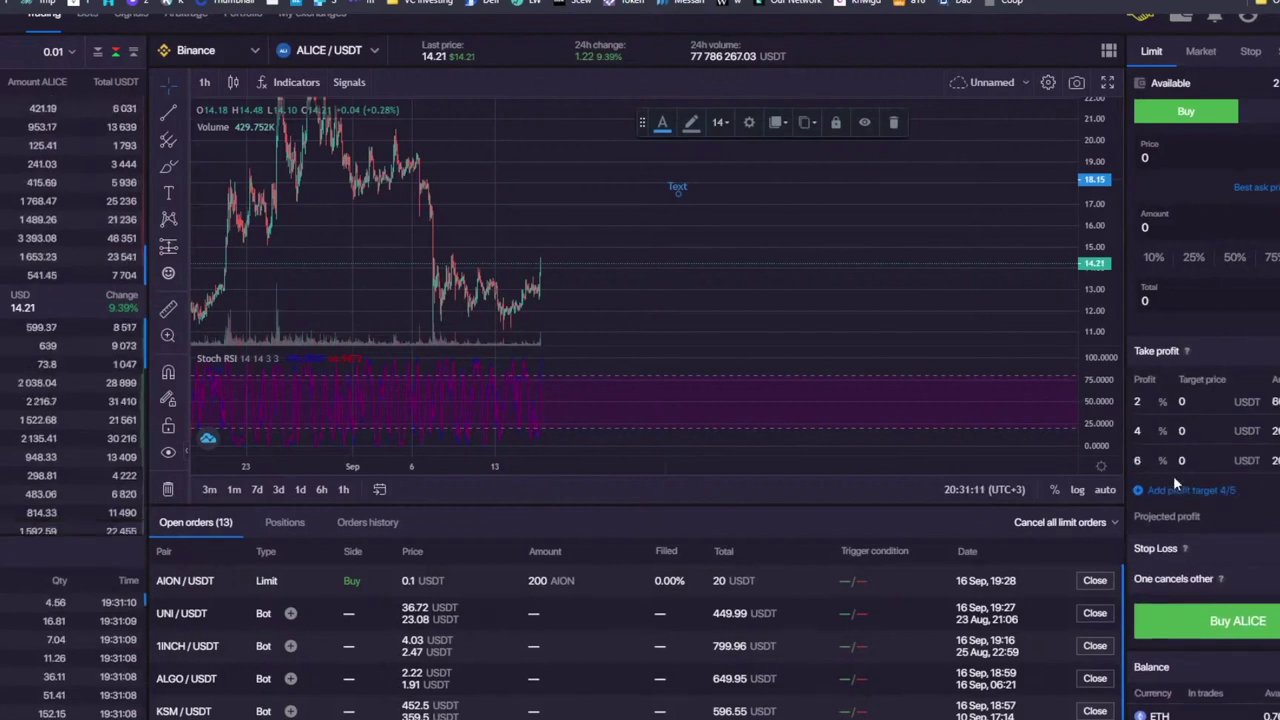
pyautogui.click(1188, 490)
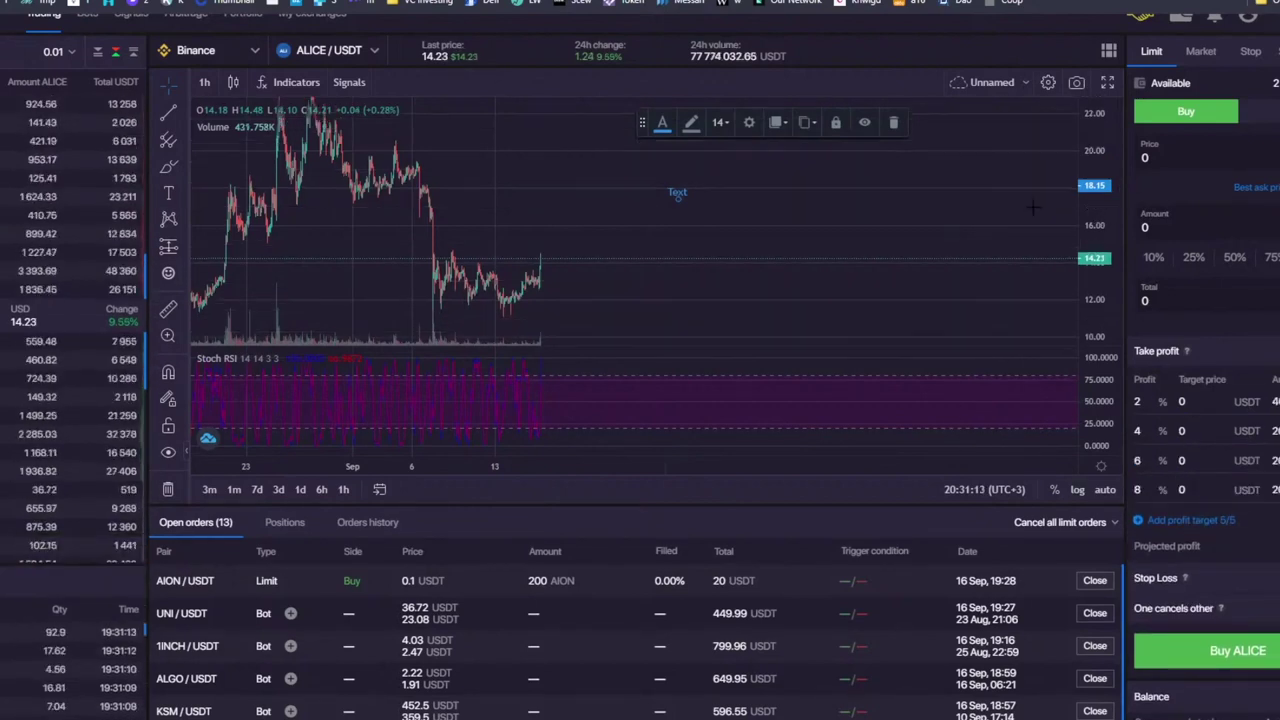
pyautogui.click(895, 123)
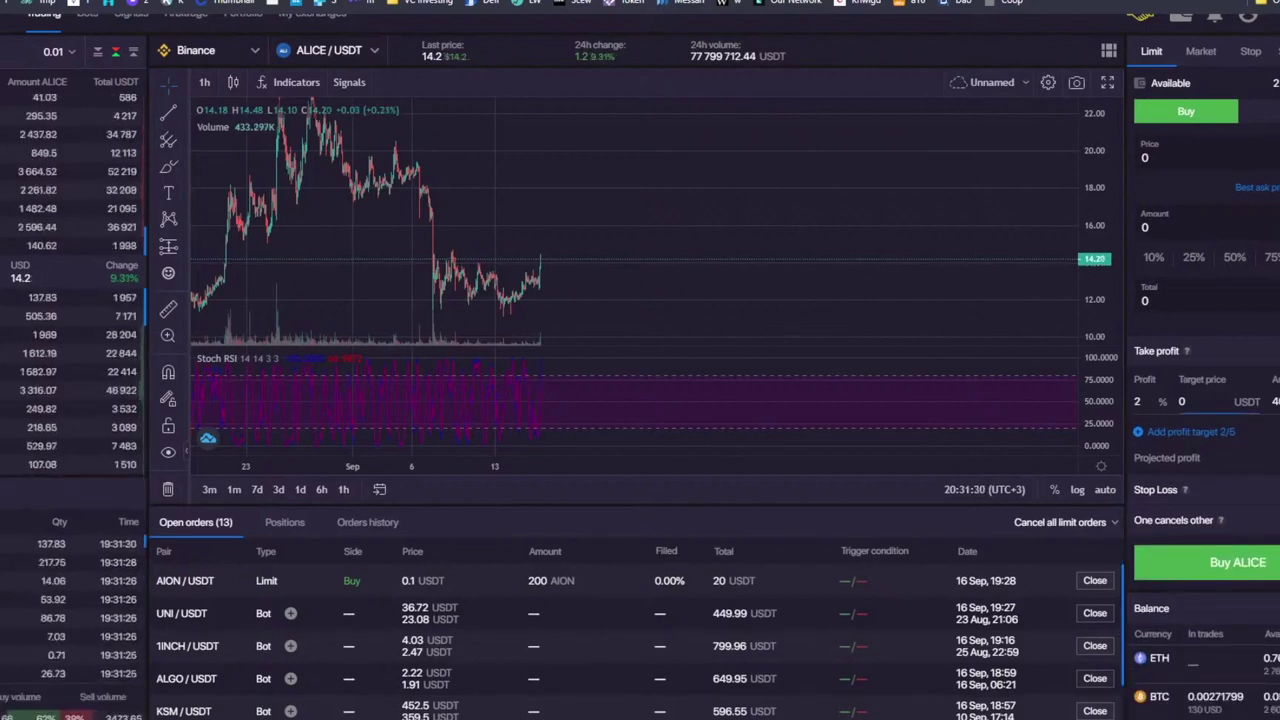
# Step: Set the first take profit target of the ALICE order to 20% profit
pyautogui.write('20')
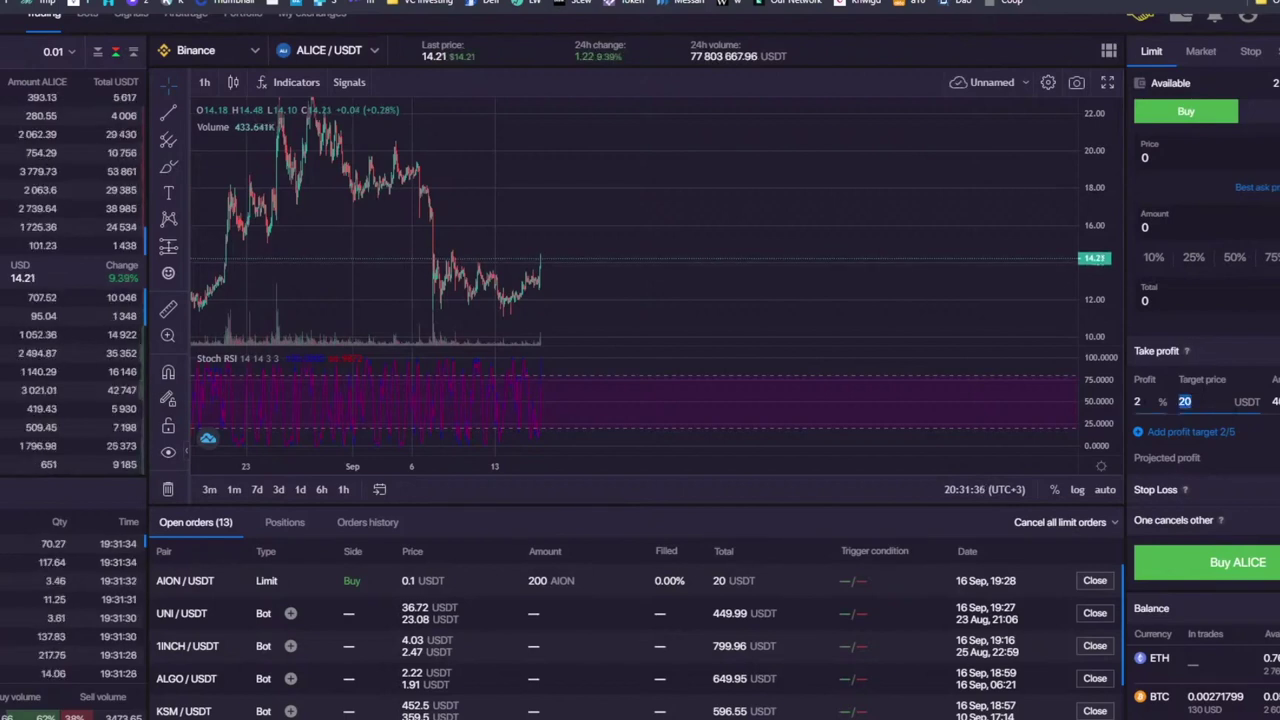
pyautogui.moveTo(1146, 401); pyautogui.dragTo(1120, 401)
pyautogui.write('20')
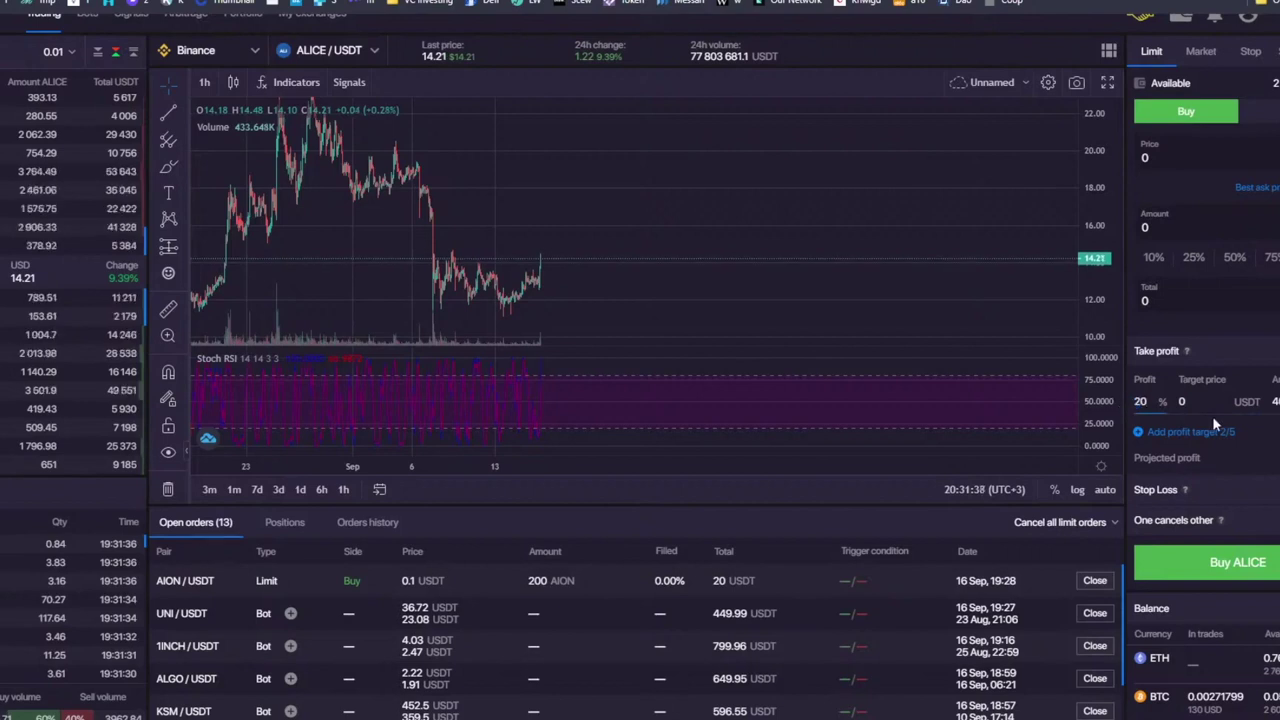
# Step: Set the total of the ALICE limit buy order to 1000
pyautogui.click(1222, 302)
pyautogui.write('1')
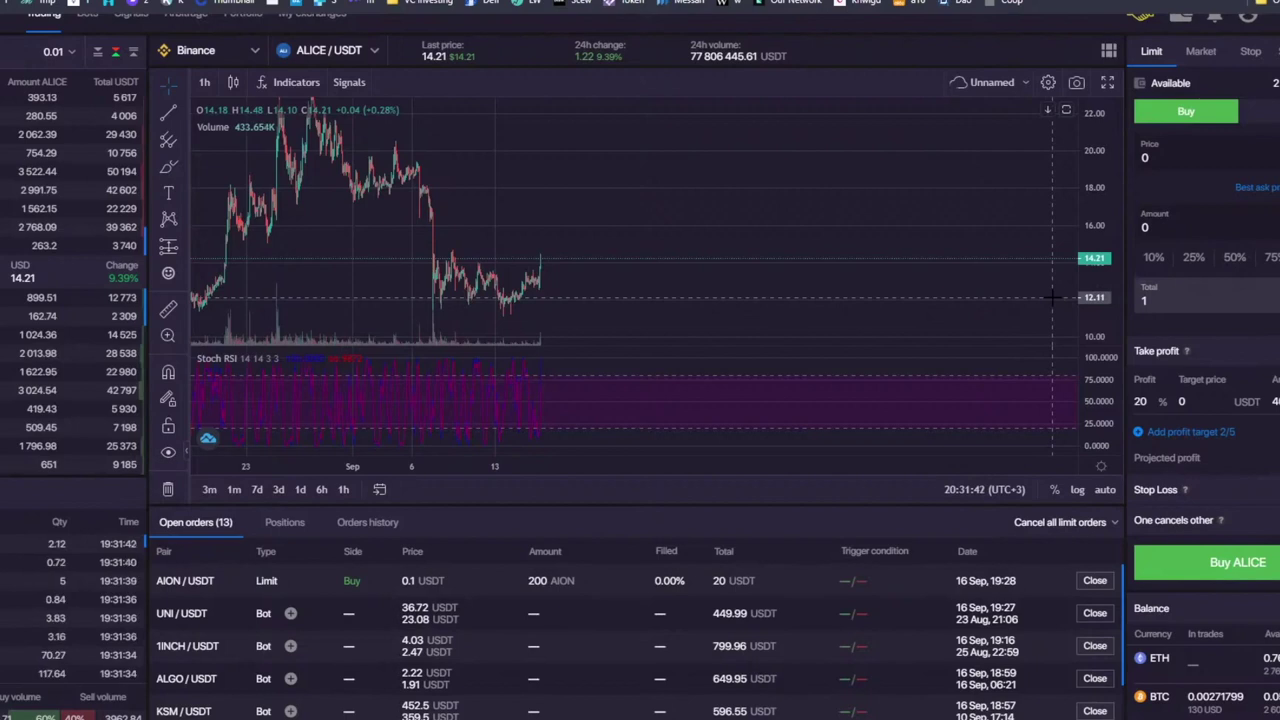
pyautogui.write('5')
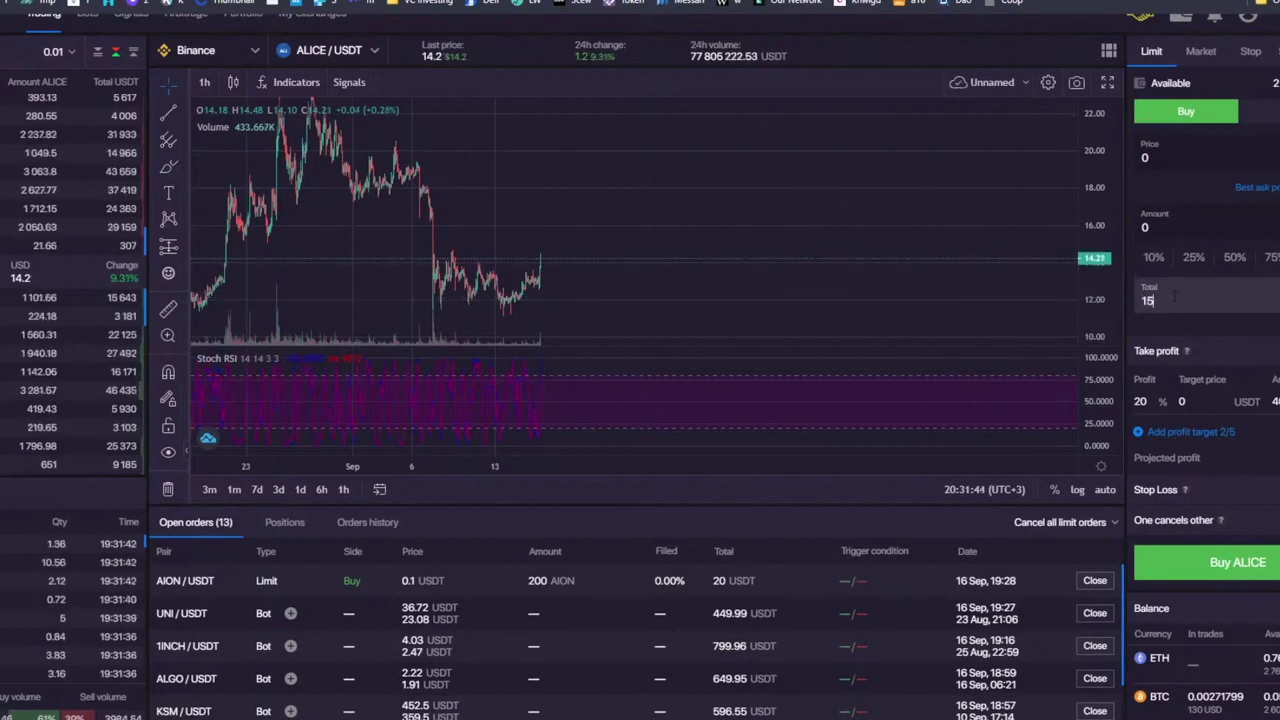
pyautogui.press('BackSpace')
pyautogui.write('000')
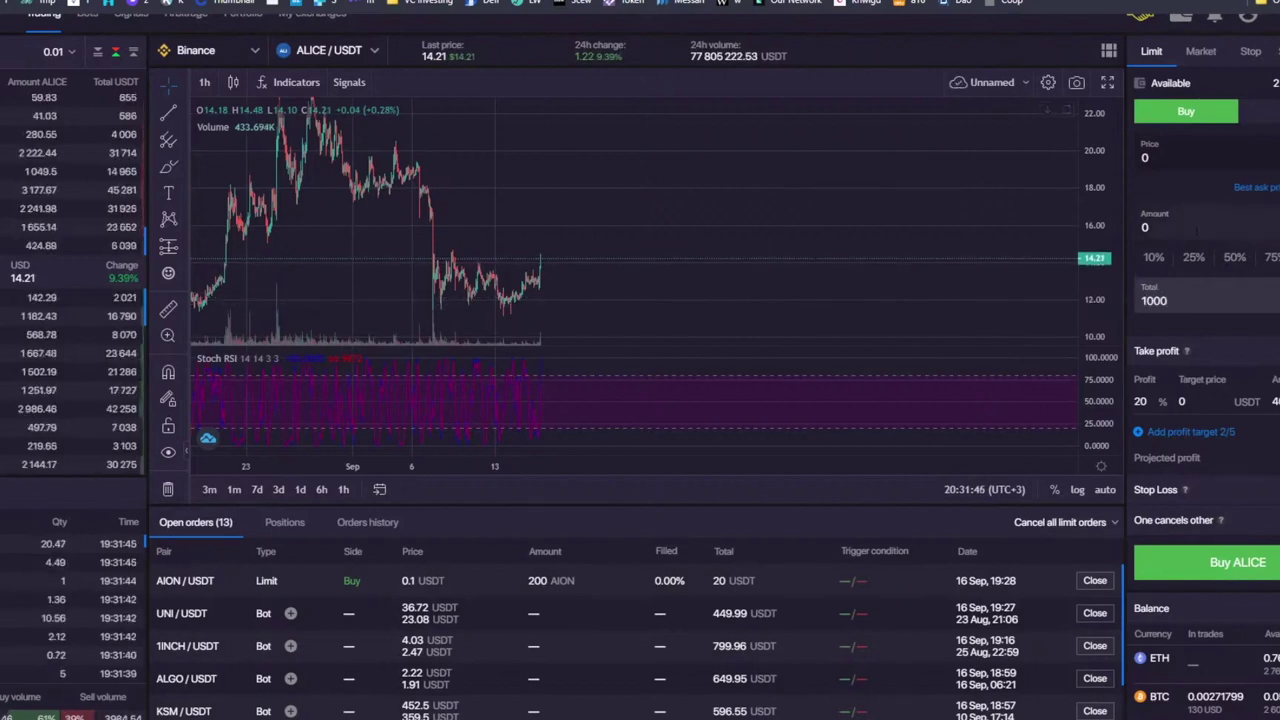
# Step: Set up the ALICE/USDT limit buy order with a price of 13 and a total of 1000 USDT
pyautogui.click(1186, 168)
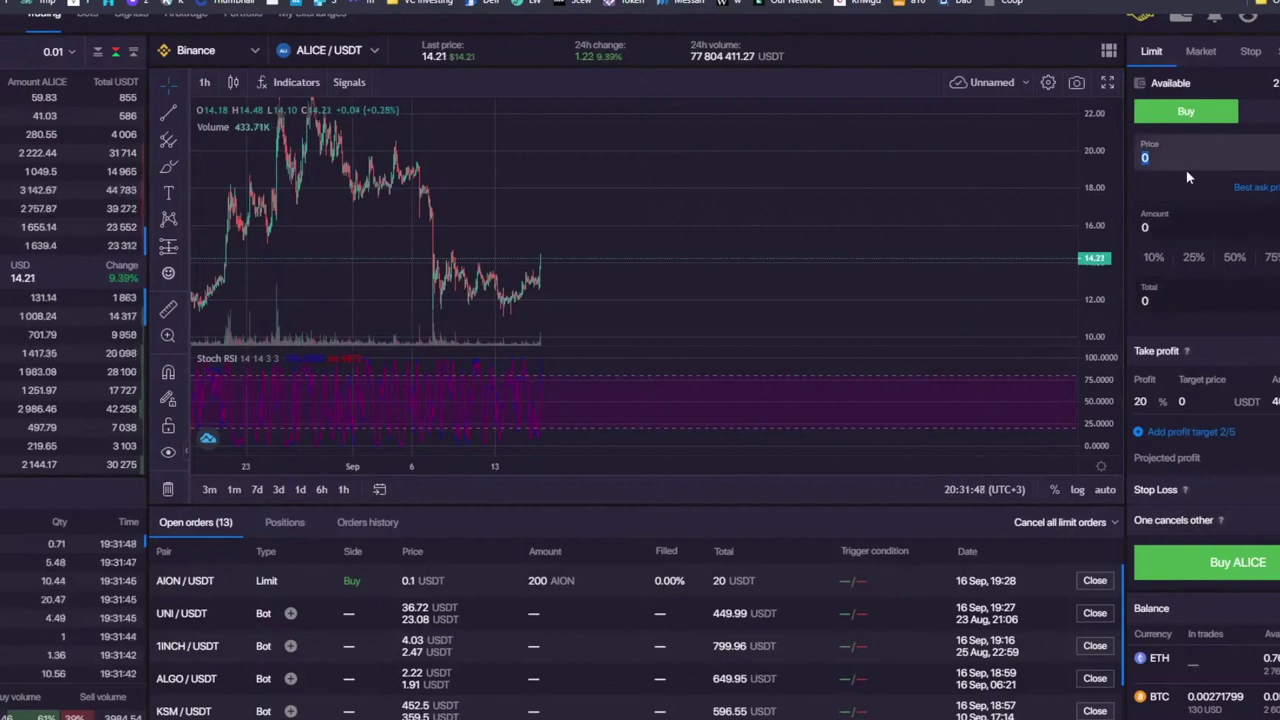
pyautogui.write('13')
pyautogui.click(1190, 300)
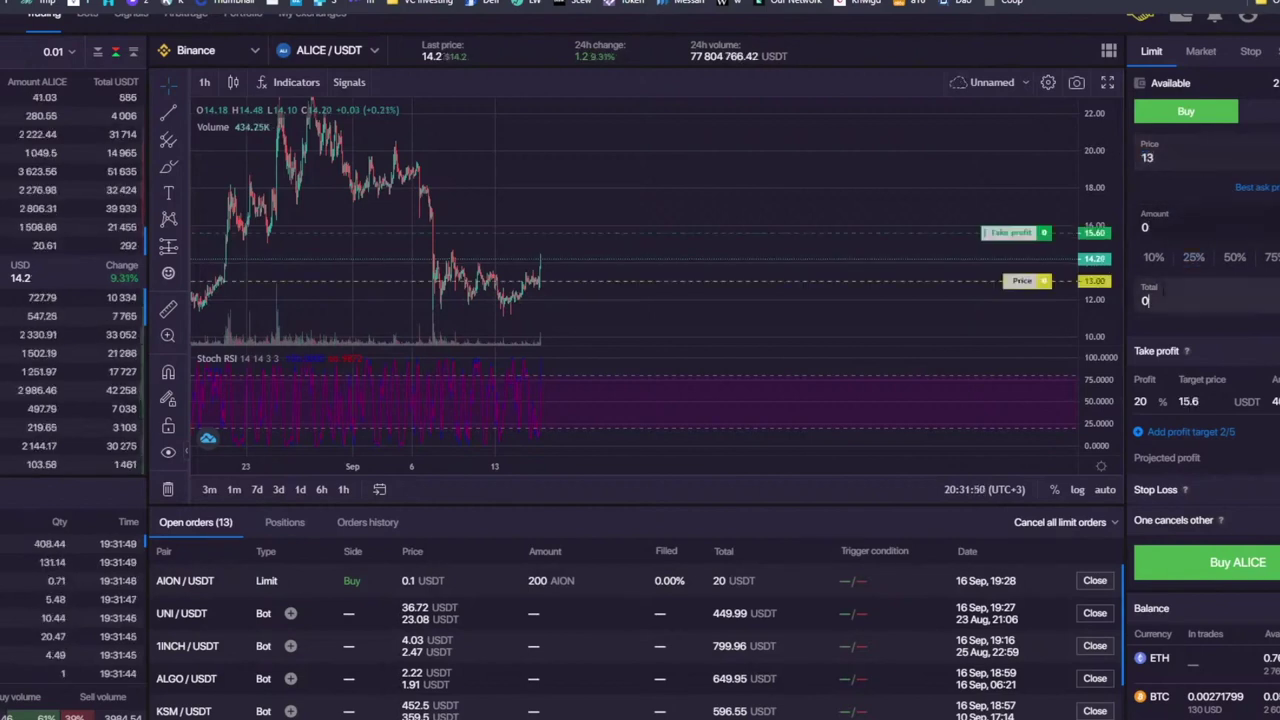
pyautogui.write('1000')
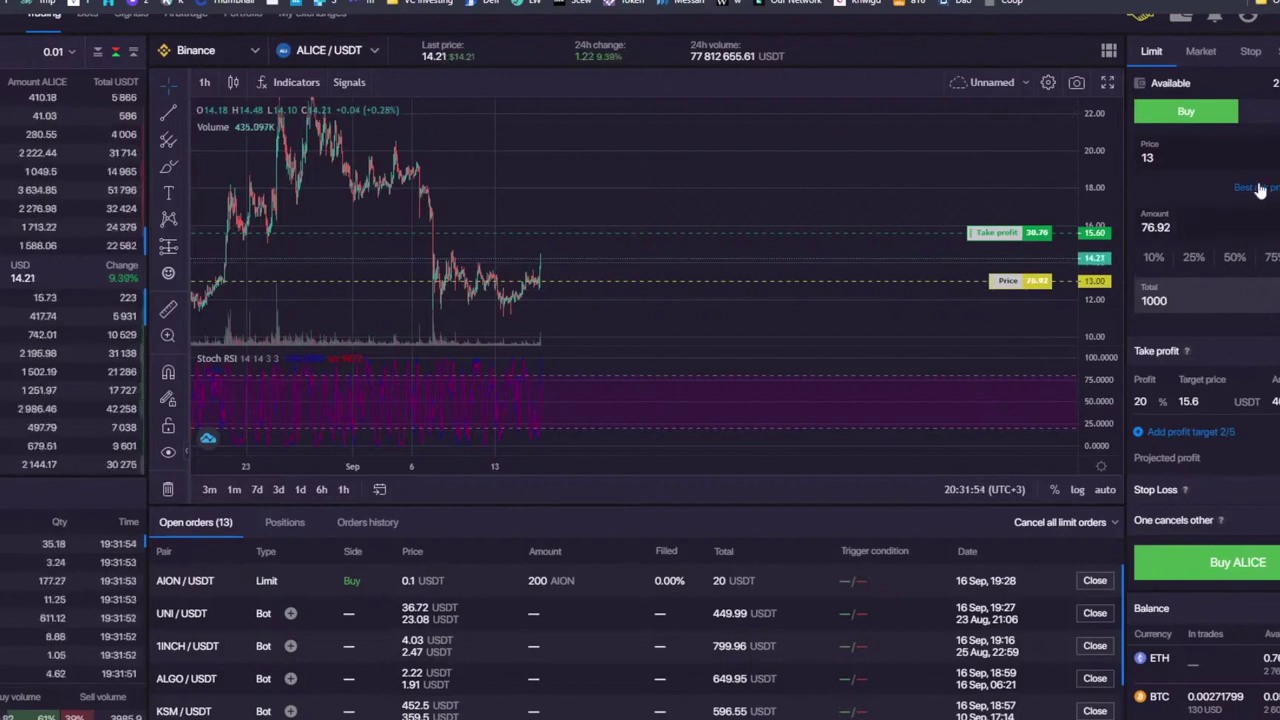
# Step: Set the take-profit target's profit to 40 %
pyautogui.click(1246, 341)
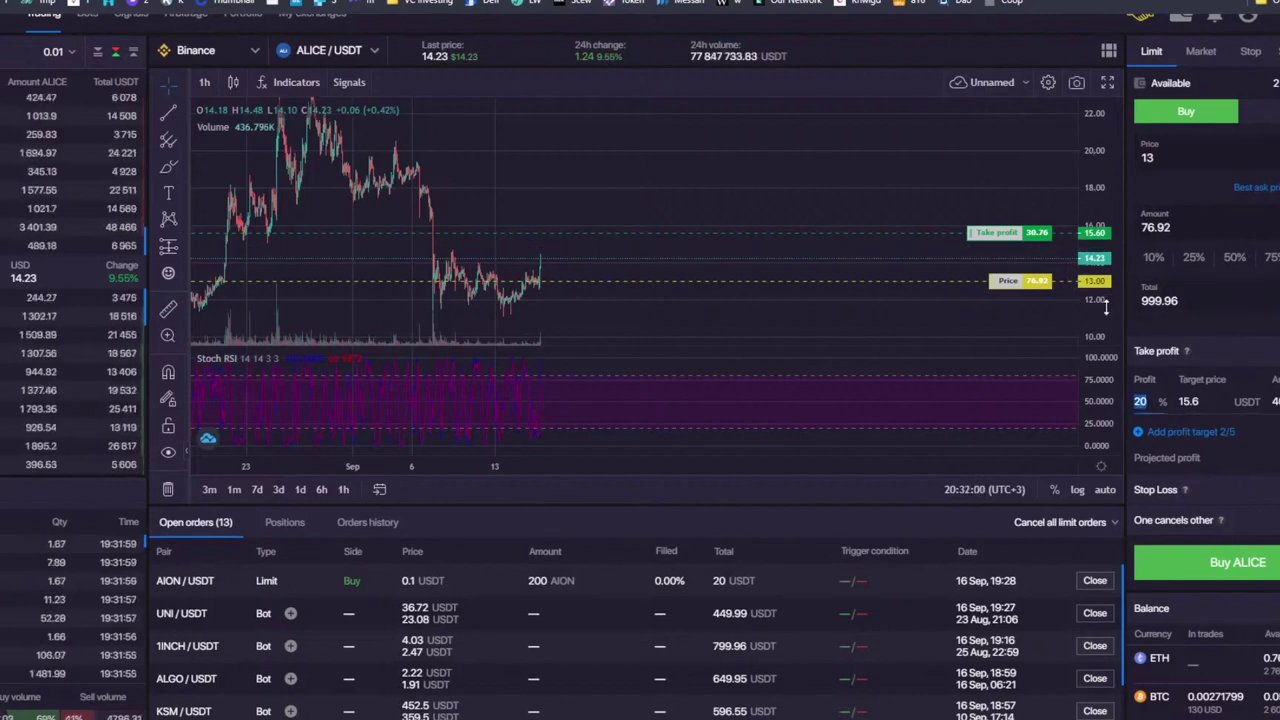
pyautogui.moveTo(1094, 240); pyautogui.dragTo(1094, 268)
pyautogui.write('40')
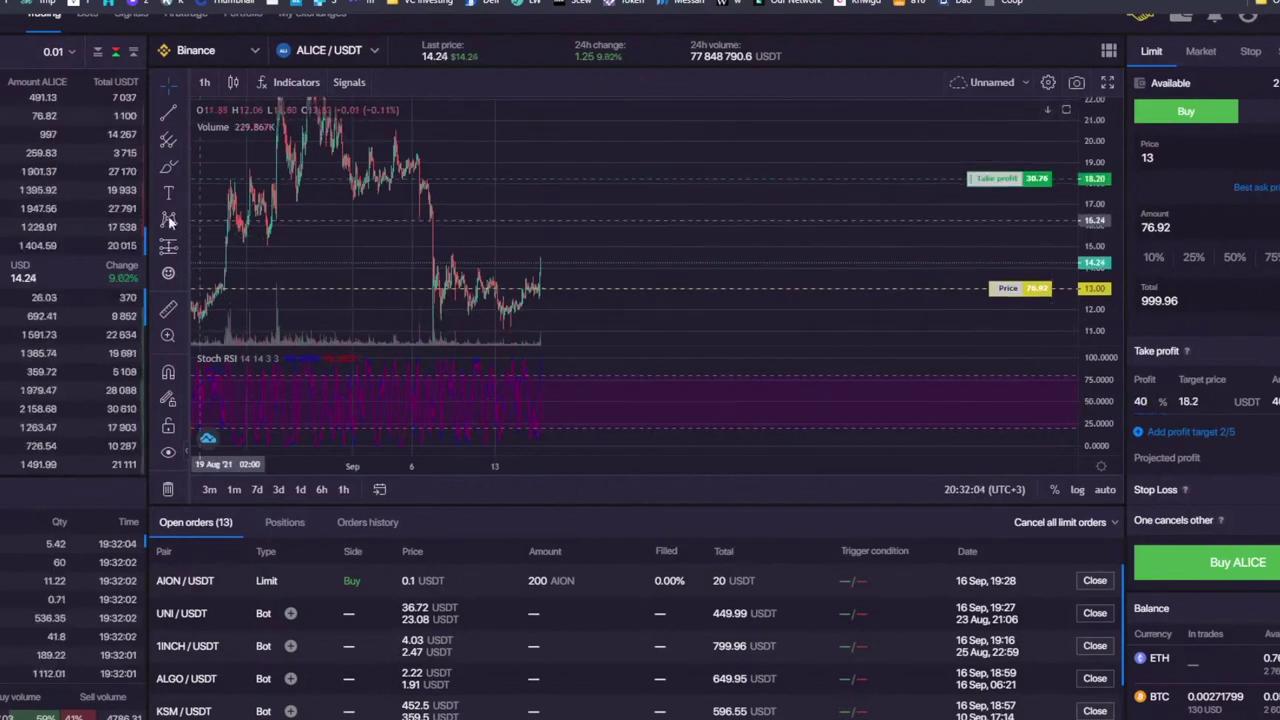
# Step: Sketch Brush strokes rising from the current price and from near the entry price to the take-profit line, removing each one
pyautogui.click(168, 170)
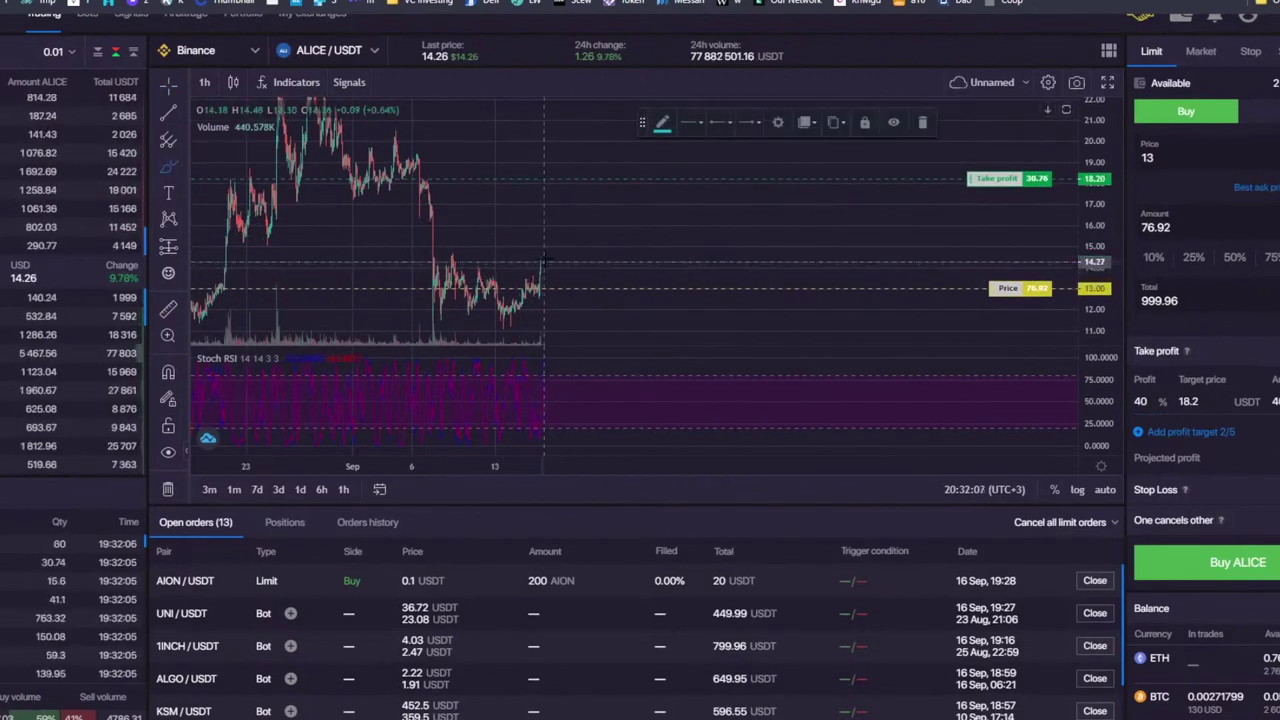
pyautogui.moveTo(541, 262); pyautogui.dragTo(620, 183)
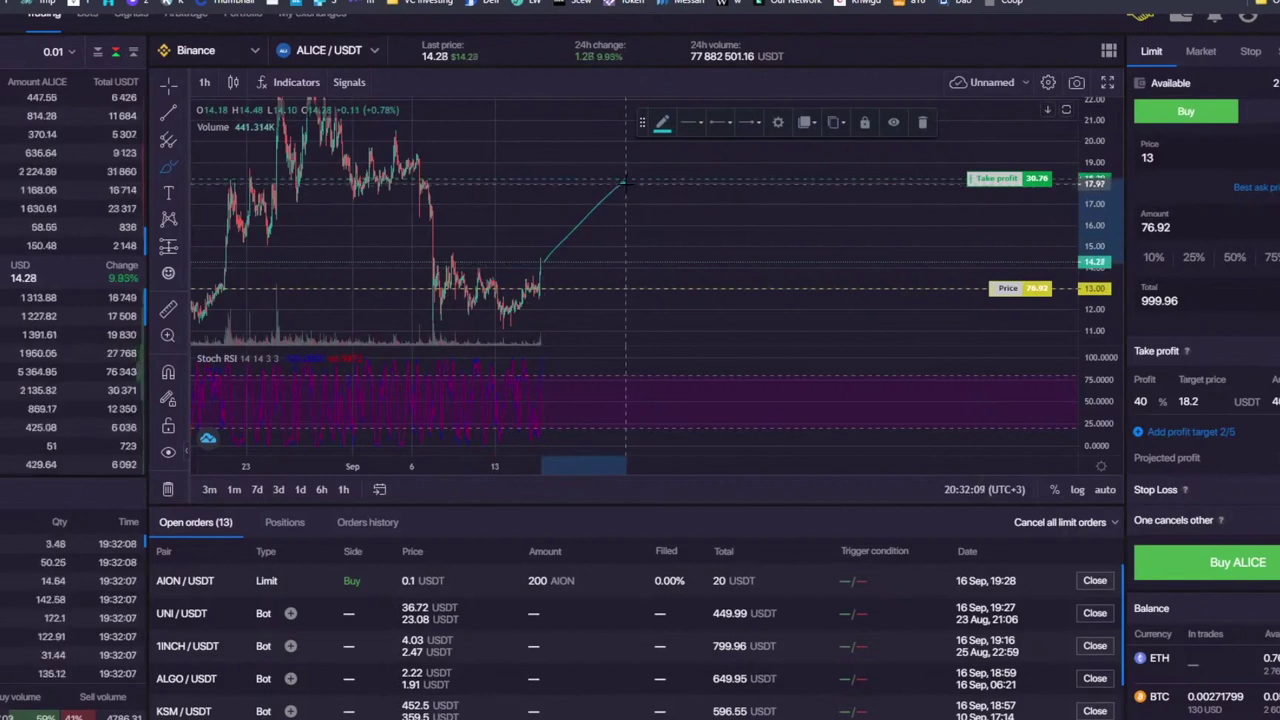
pyautogui.click(924, 126)
pyautogui.moveTo(615, 286); pyautogui.dragTo(675, 183)
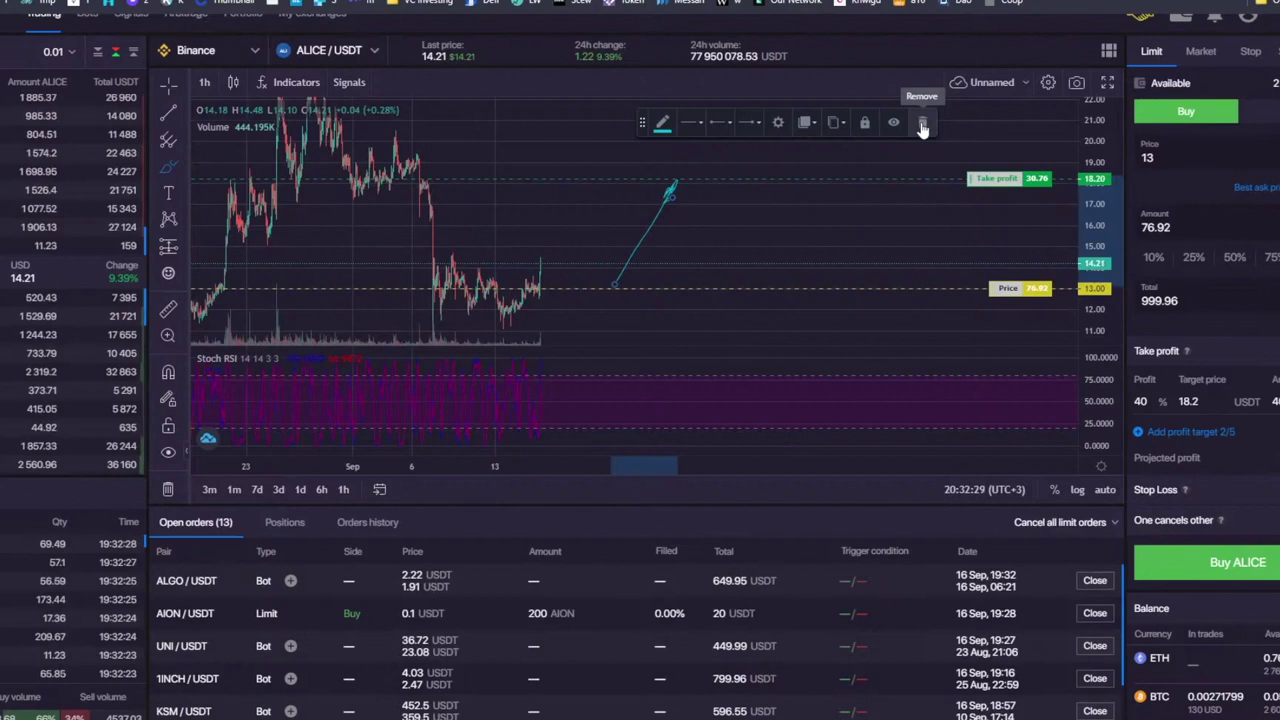
pyautogui.click(922, 125)
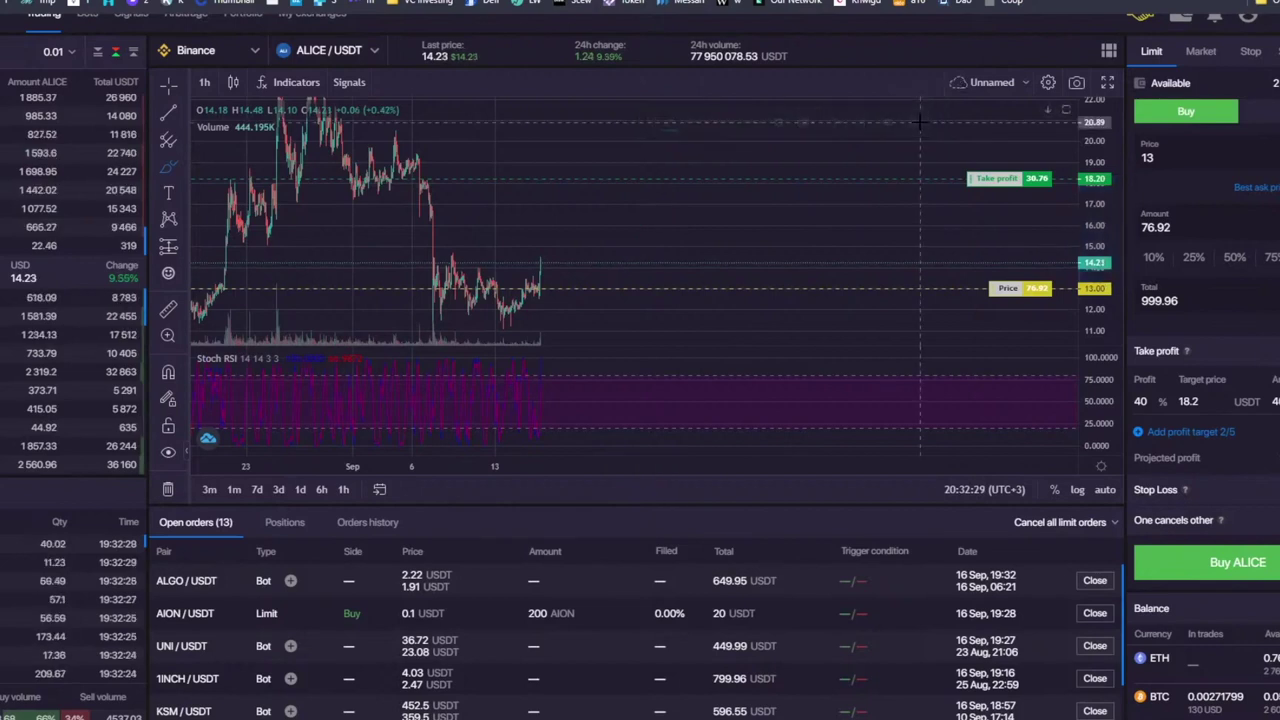
# Step: Add three more profit targets to the buy order's take-profit settings
pyautogui.click(1190, 431)
pyautogui.click(1190, 460)
pyautogui.click(1190, 490)
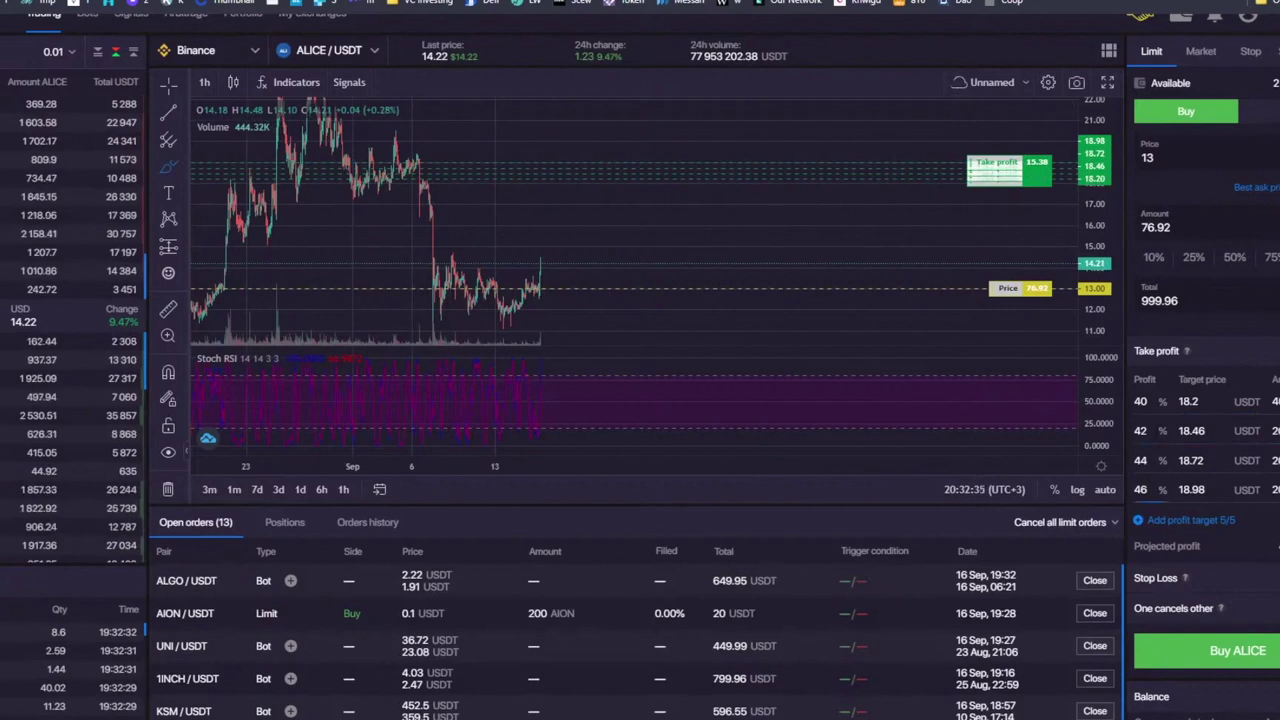
# Step: Set the fourth take-profit target's profit to 10 %
pyautogui.doubleClick(1141, 489)
pyautogui.write('10')
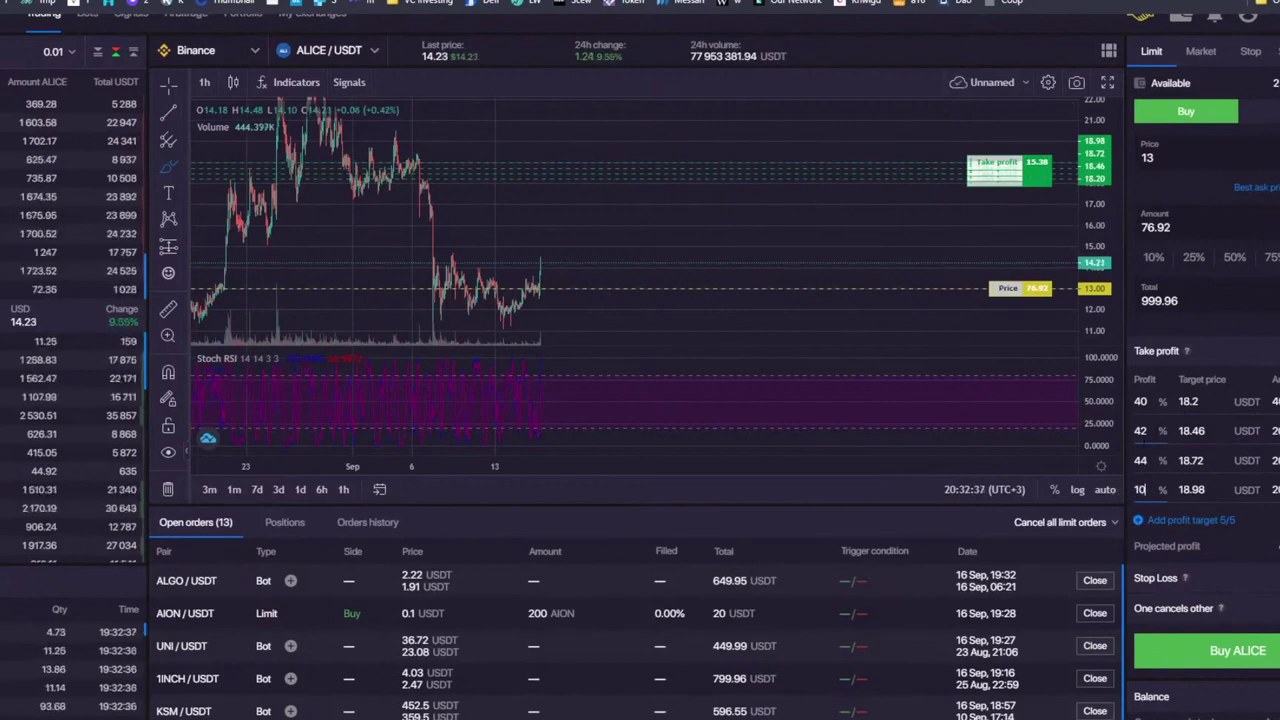
pyautogui.doubleClick(1266, 492)
pyautogui.click(1274, 490)
pyautogui.doubleClick(1274, 490)
pyautogui.doubleClick(1139, 490)
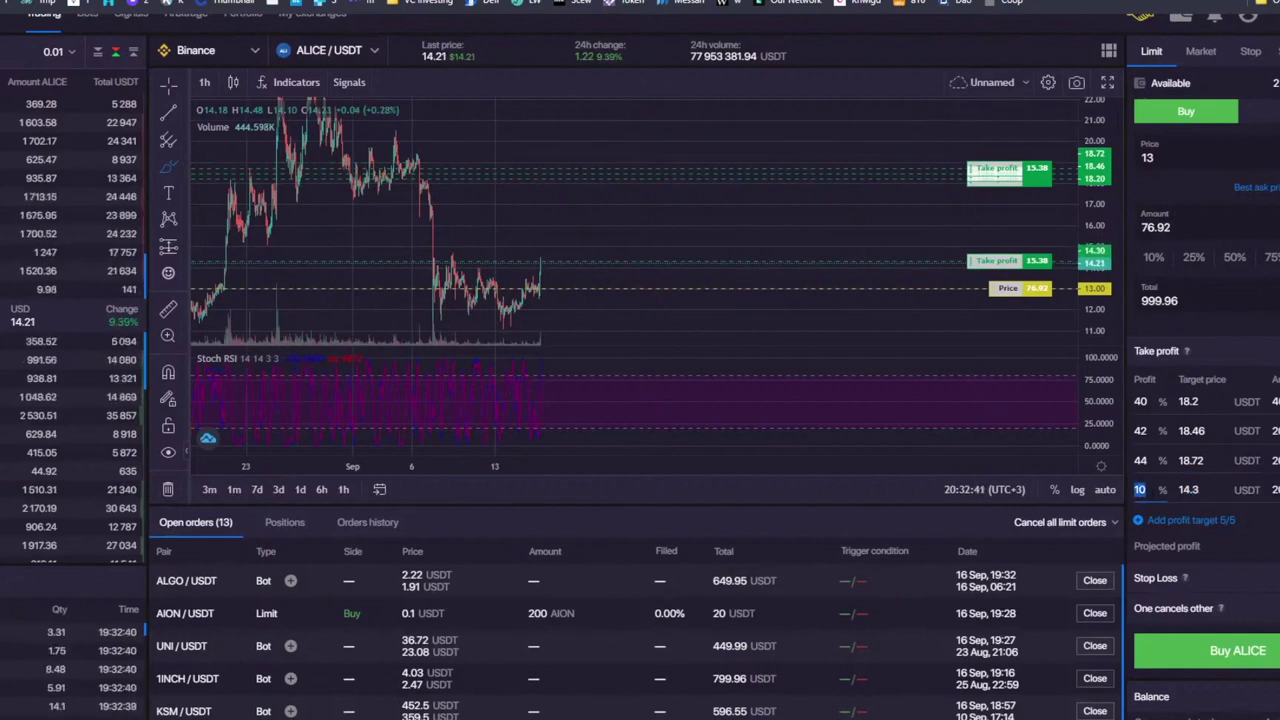
pyautogui.click(1145, 490)
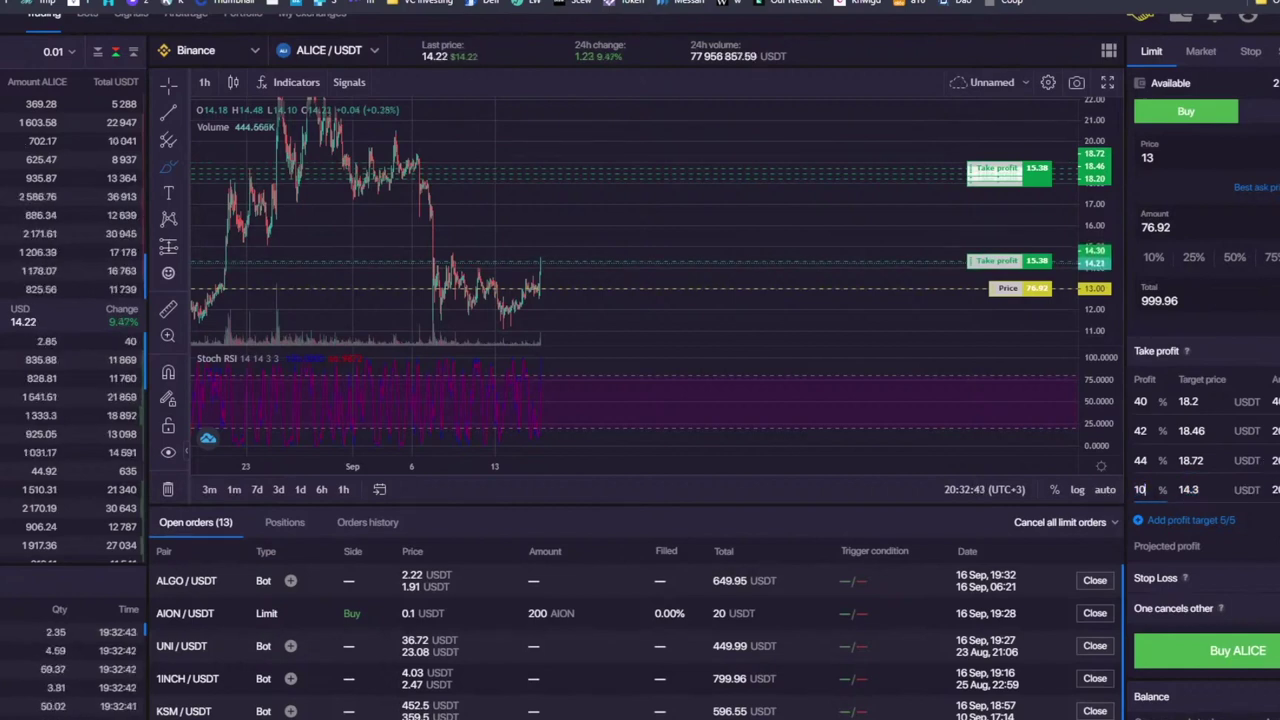
# Step: Set the third take-profit target's profit to 15 %
pyautogui.moveTo(1149, 461); pyautogui.dragTo(1124, 463)
pyautogui.write('15')
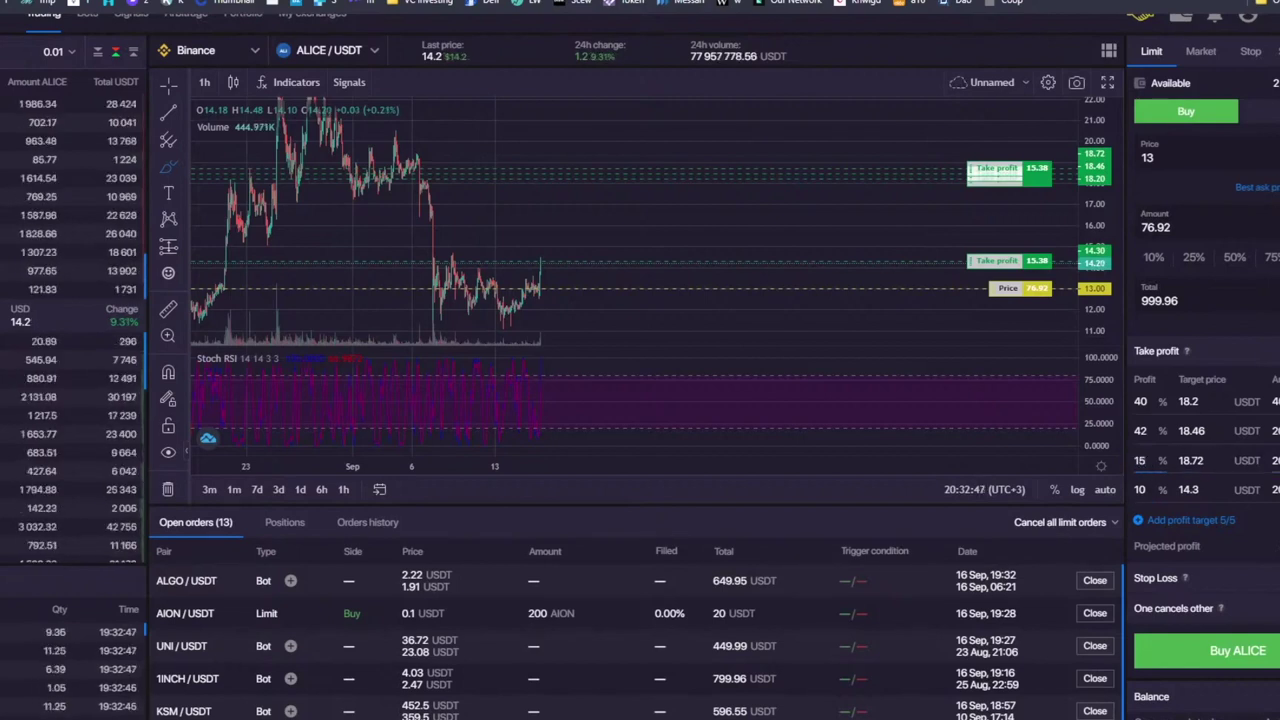
pyautogui.click(1268, 460)
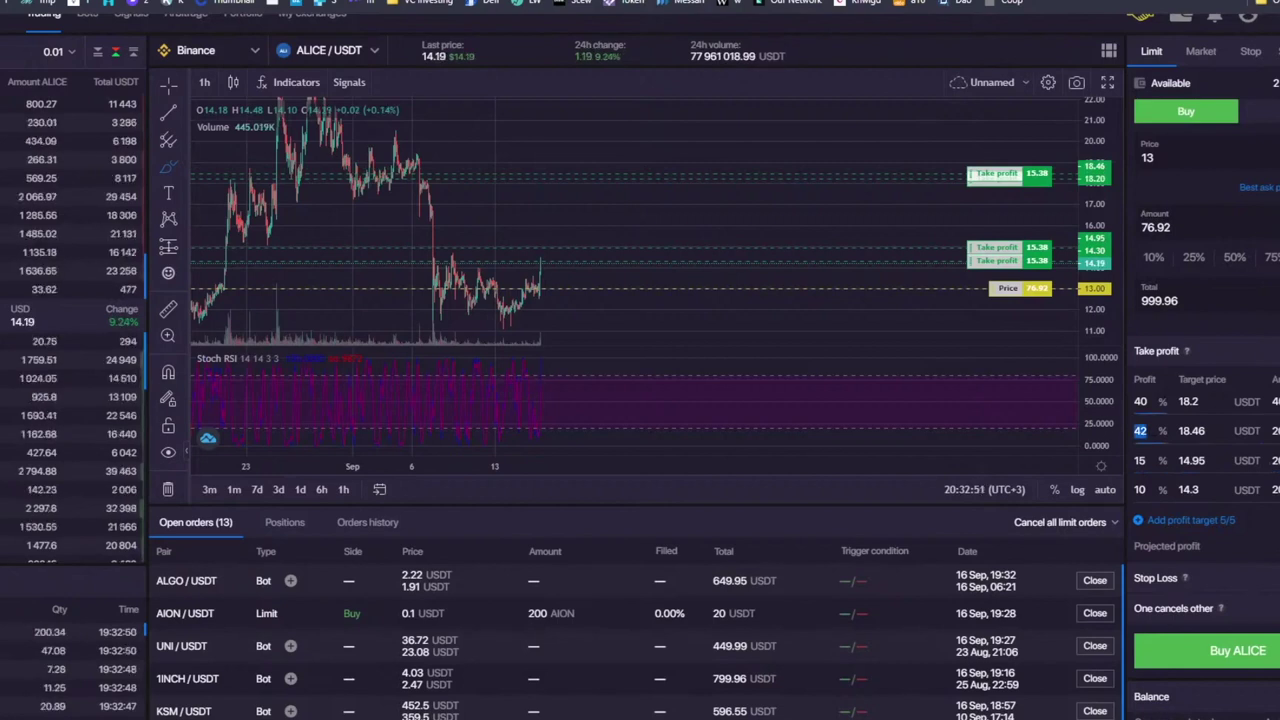
# Step: Set the second take-profit target's profit to 25 % and its amount share to 30 %
pyautogui.write('25')
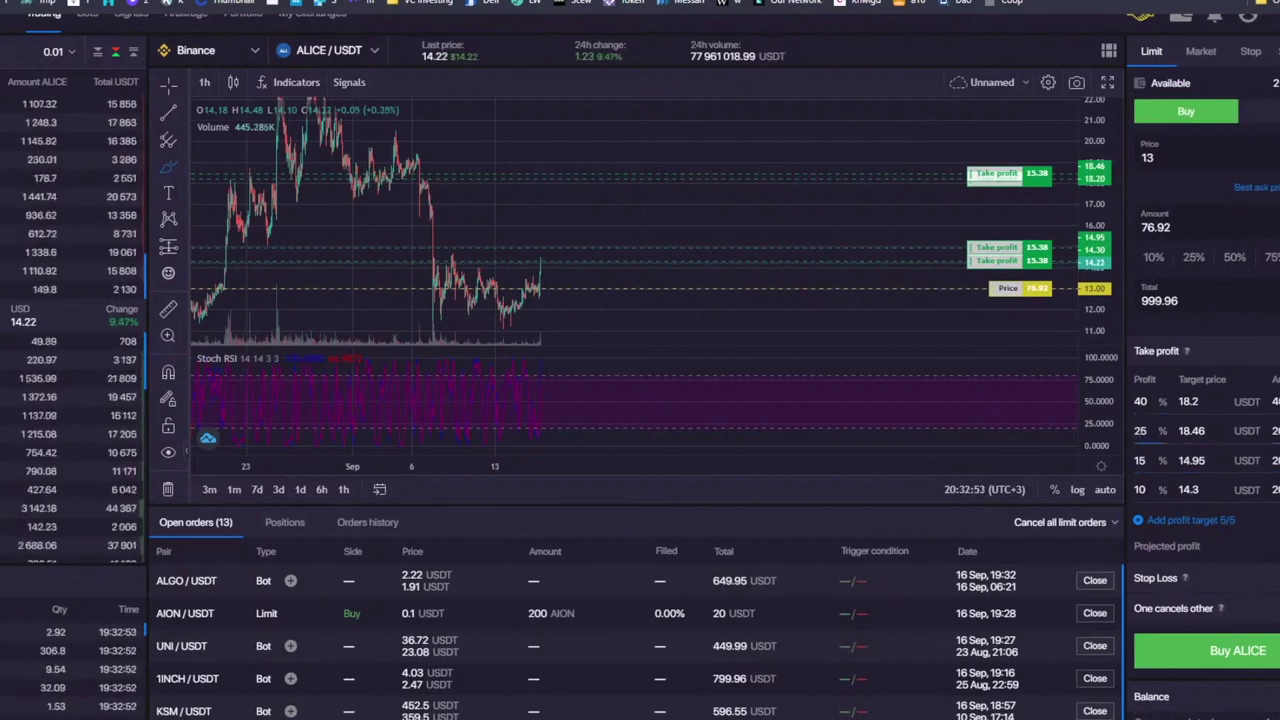
pyautogui.press('Tab')
pyautogui.press('Tab')
pyautogui.write('30')
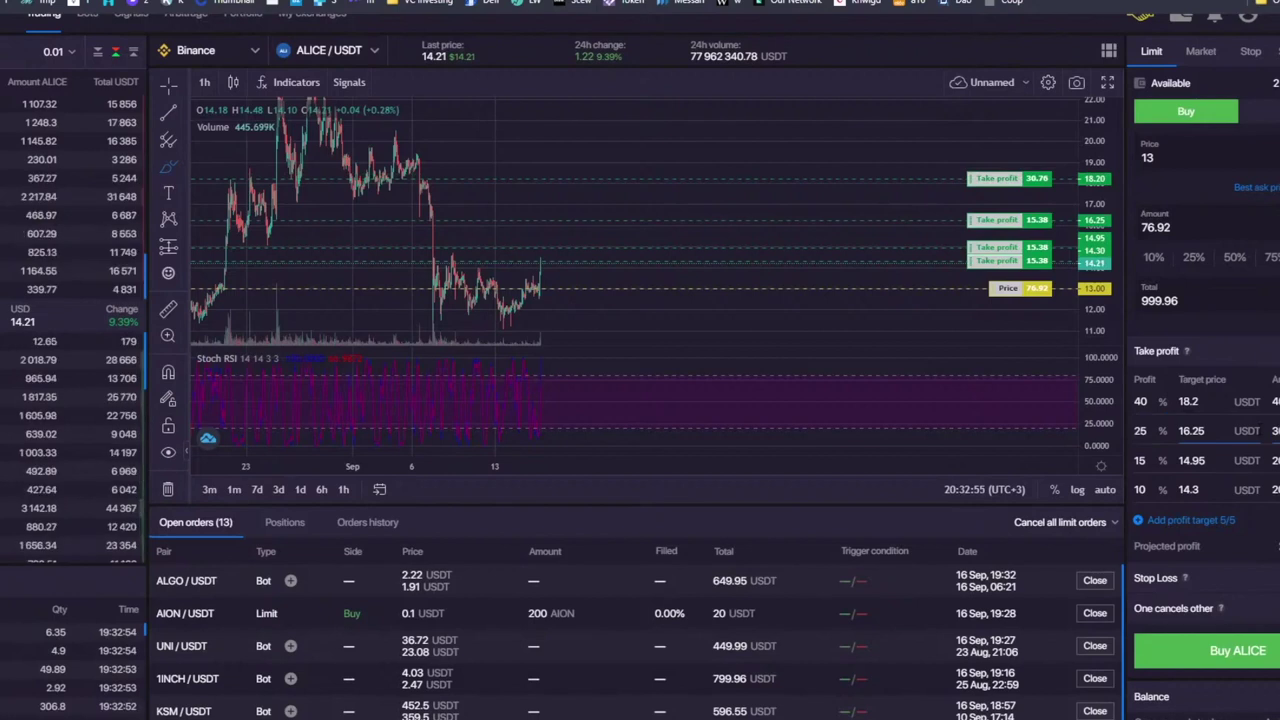
pyautogui.doubleClick(1141, 401)
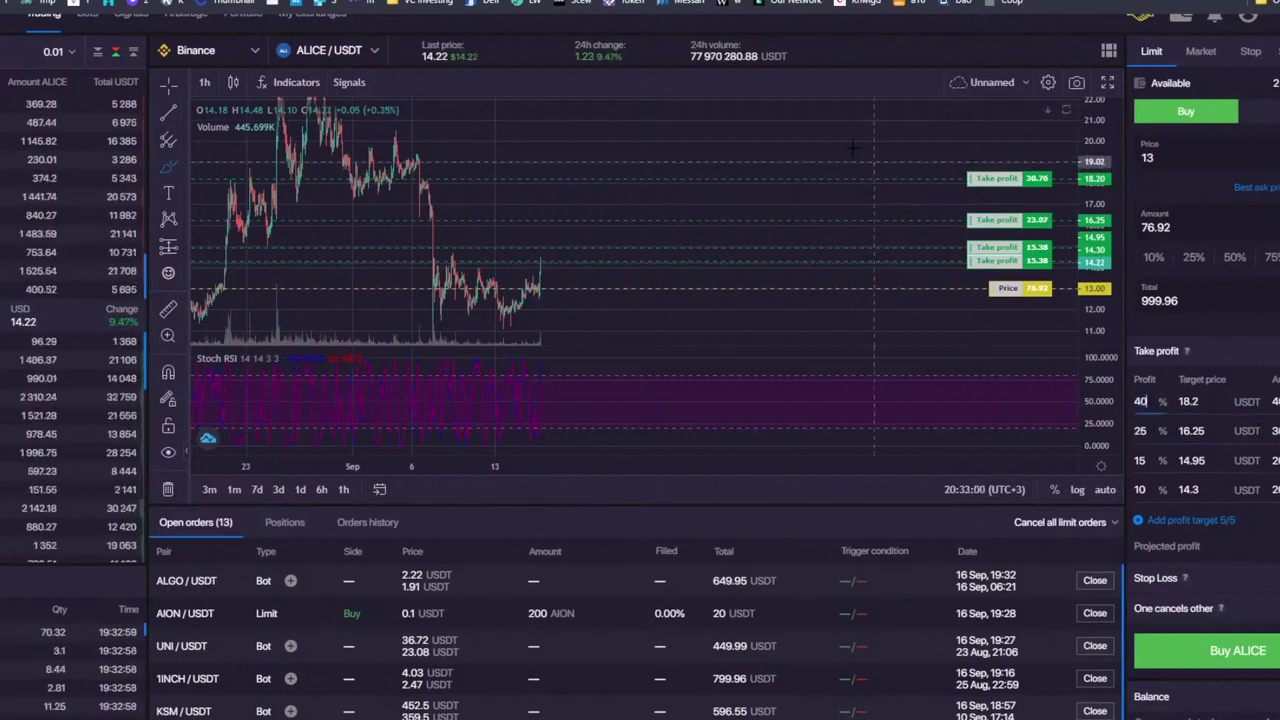
pyautogui.click(1208, 393)
pyautogui.moveTo(1149, 401); pyautogui.dragTo(1115, 400)
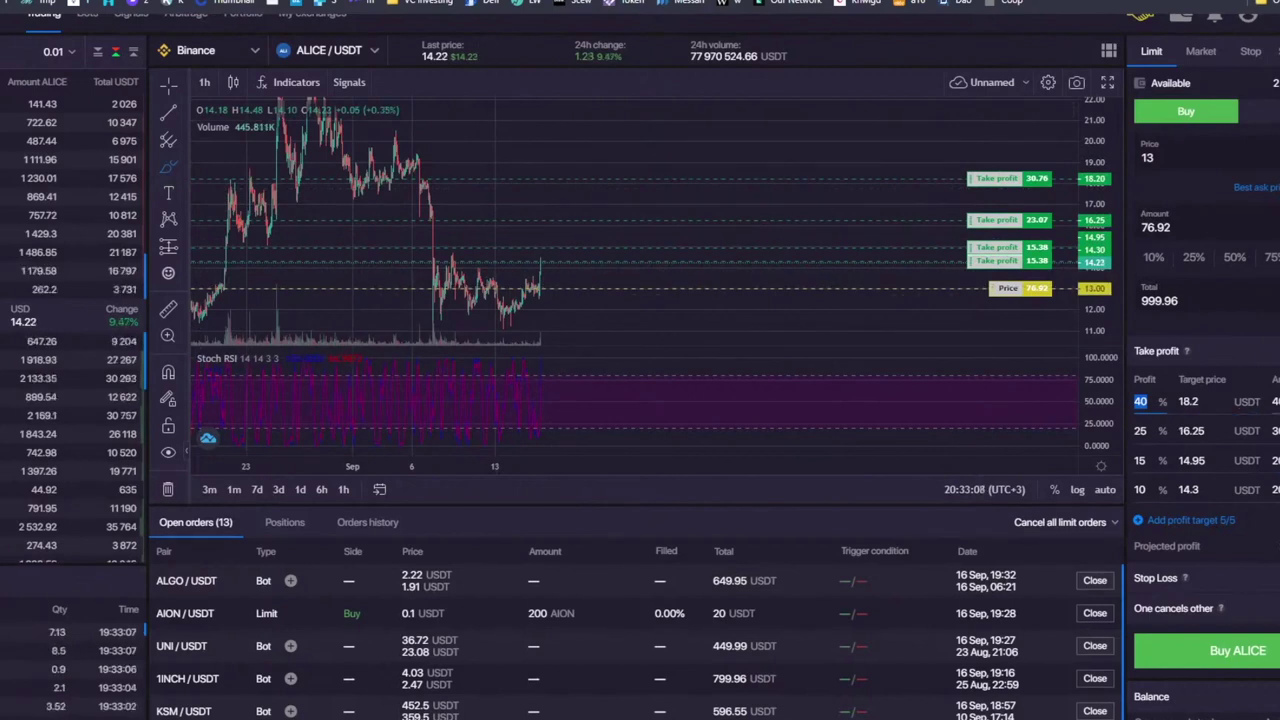
pyautogui.press('Tab')
pyautogui.press('Tab')
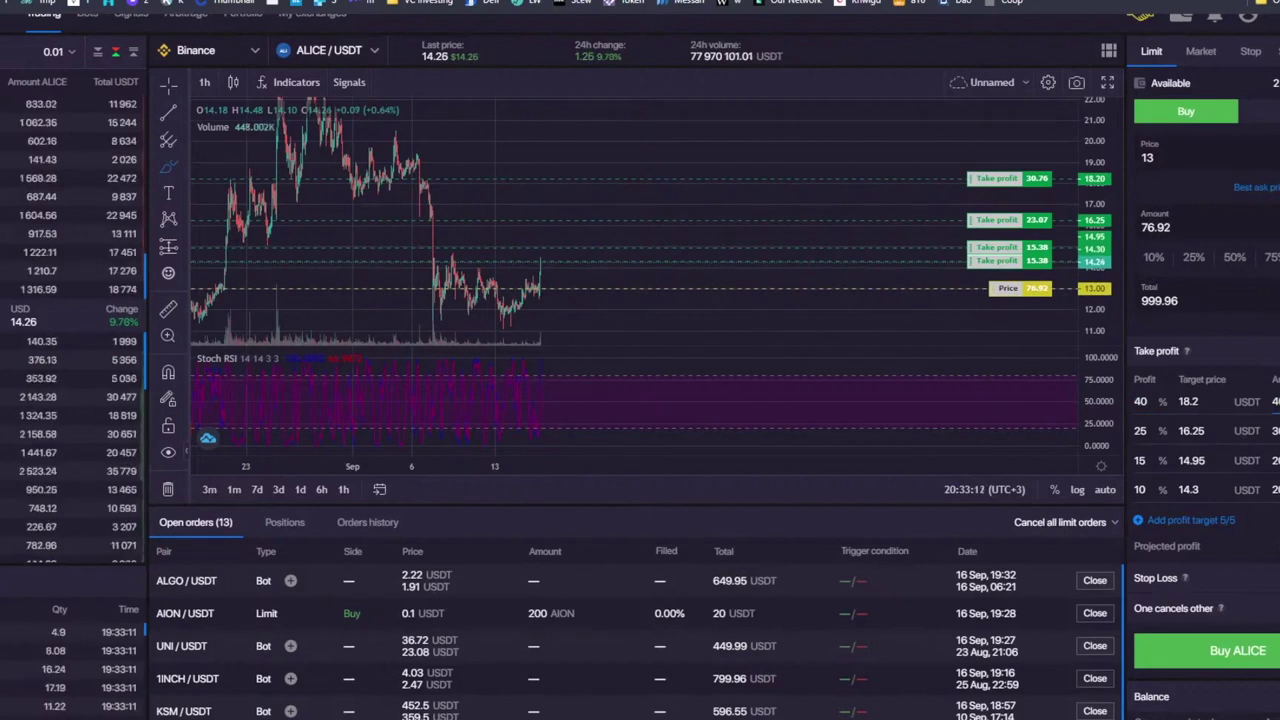
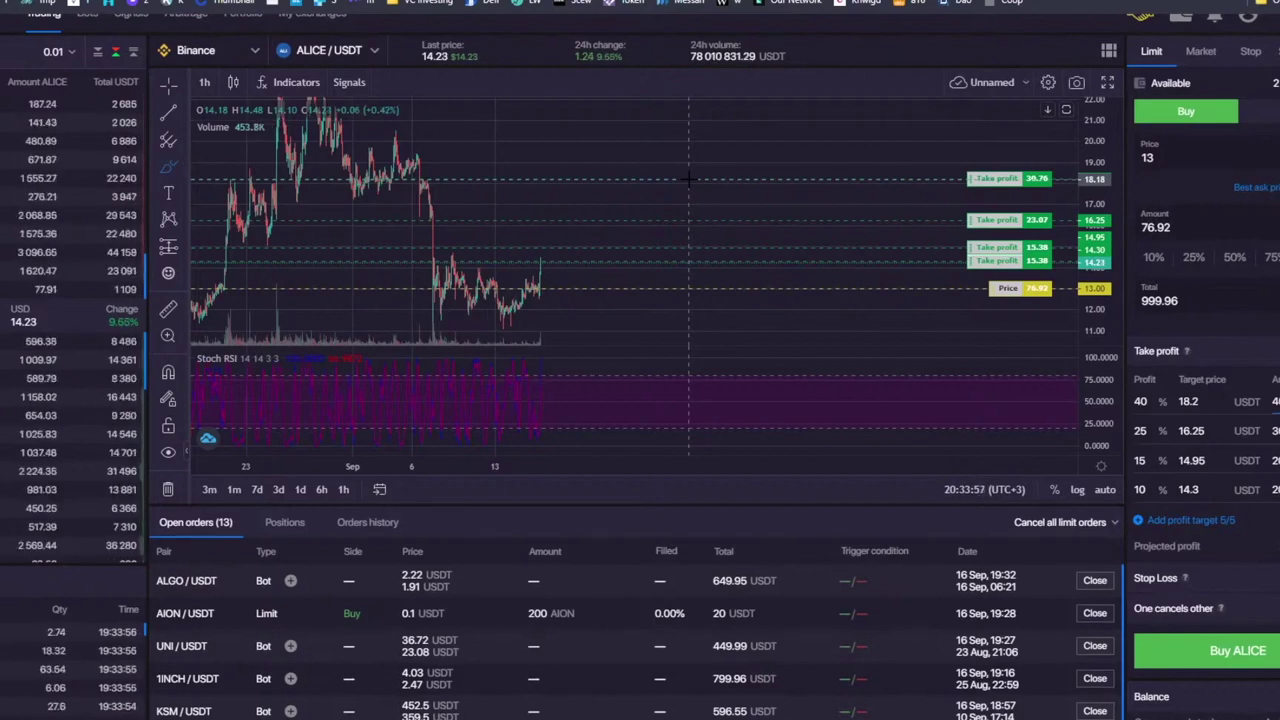
# Step: Draw a Brush path rising from the current price to the circled 16.25 target, followed by an arrow falling below the entry price
pyautogui.click(541, 263)
pyautogui.click(590, 220)
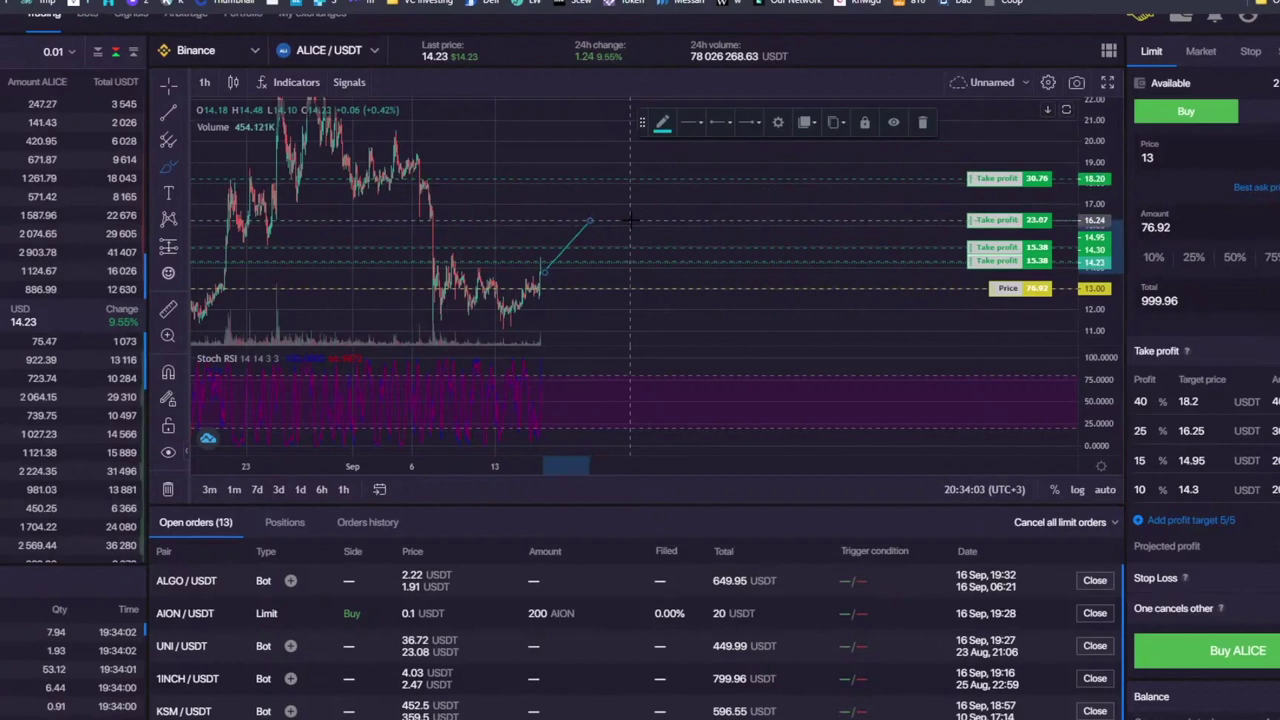
pyautogui.doubleClick(1140, 431)
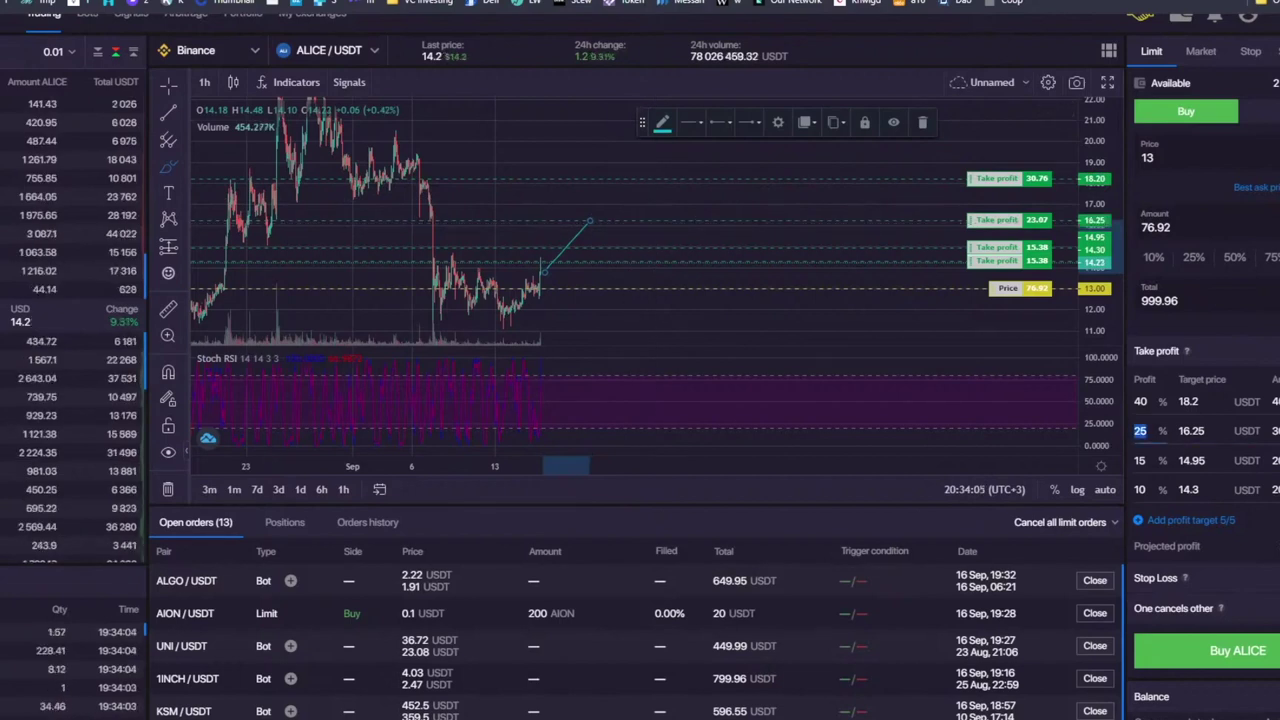
pyautogui.click(1147, 431)
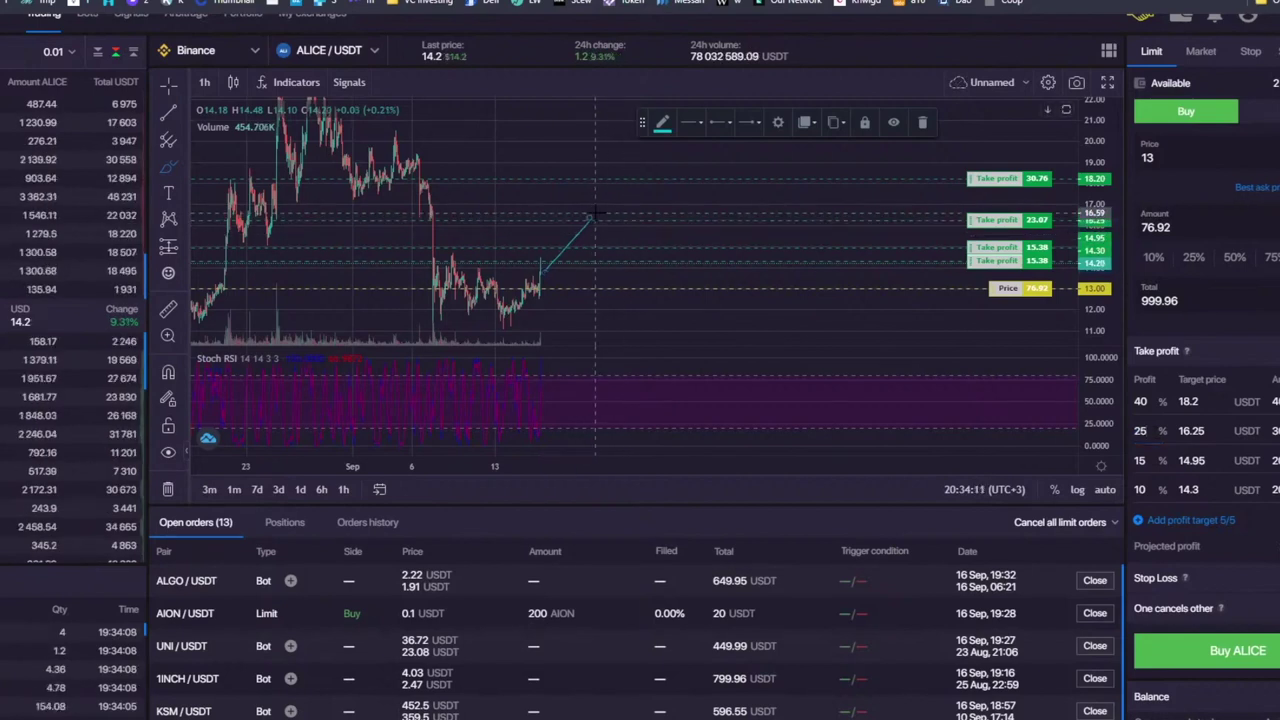
pyautogui.moveTo(605, 222)
pyautogui.mouseDown()
pyautogui.moveTo(654, 315)
pyautogui.moveTo(641, 308)
pyautogui.mouseUp()
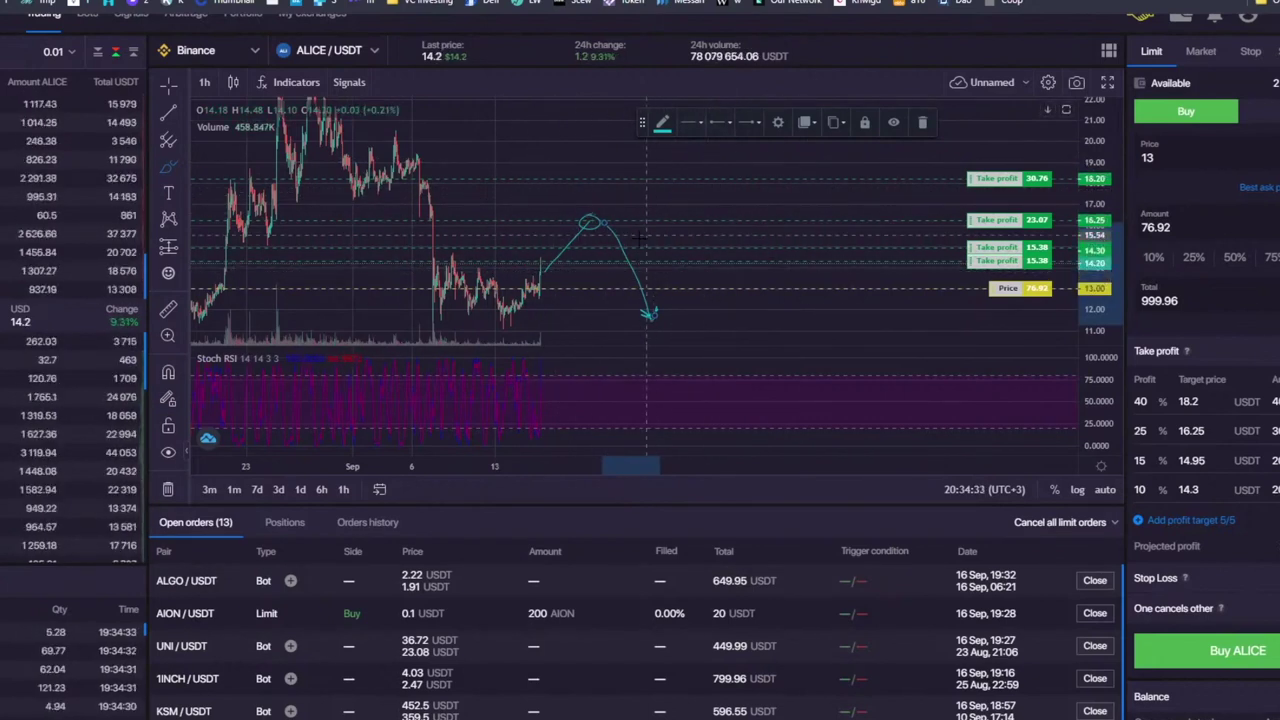
# Step: Go over the profit and amount percentages of the take-profit targets and set the first target's amount share to 30 %
pyautogui.doubleClick(1140, 489)
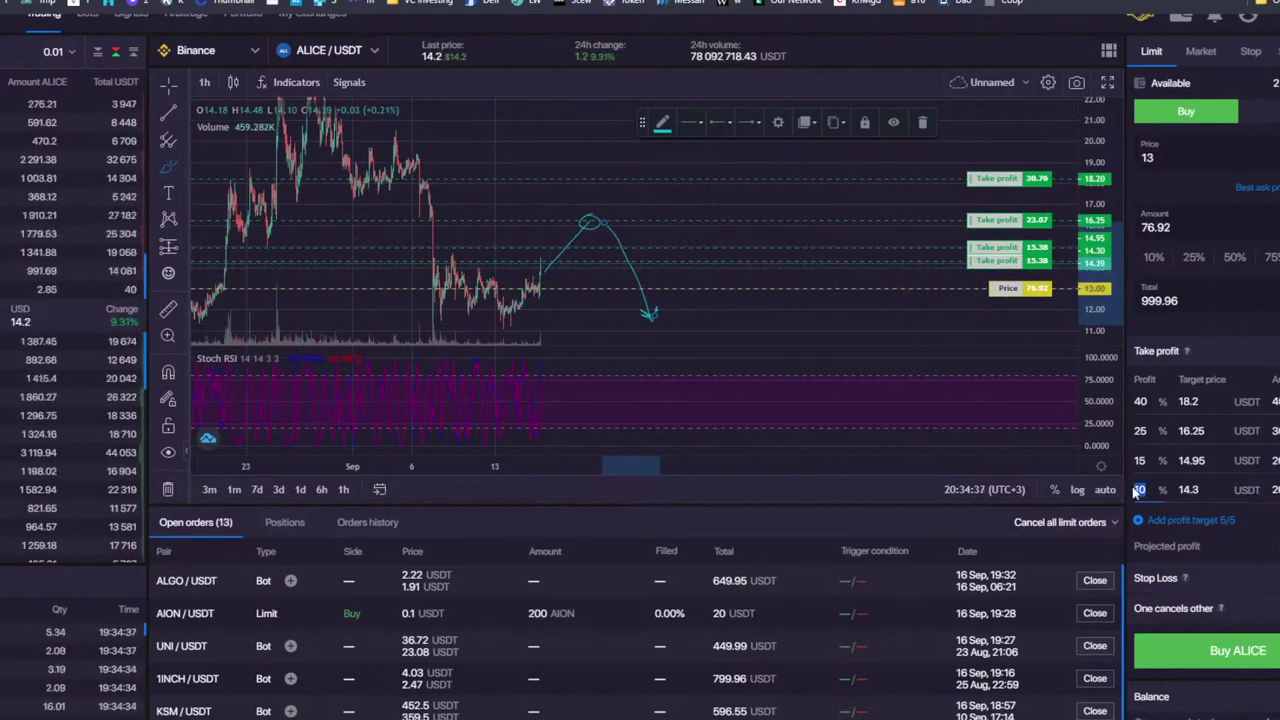
pyautogui.doubleClick(1192, 461)
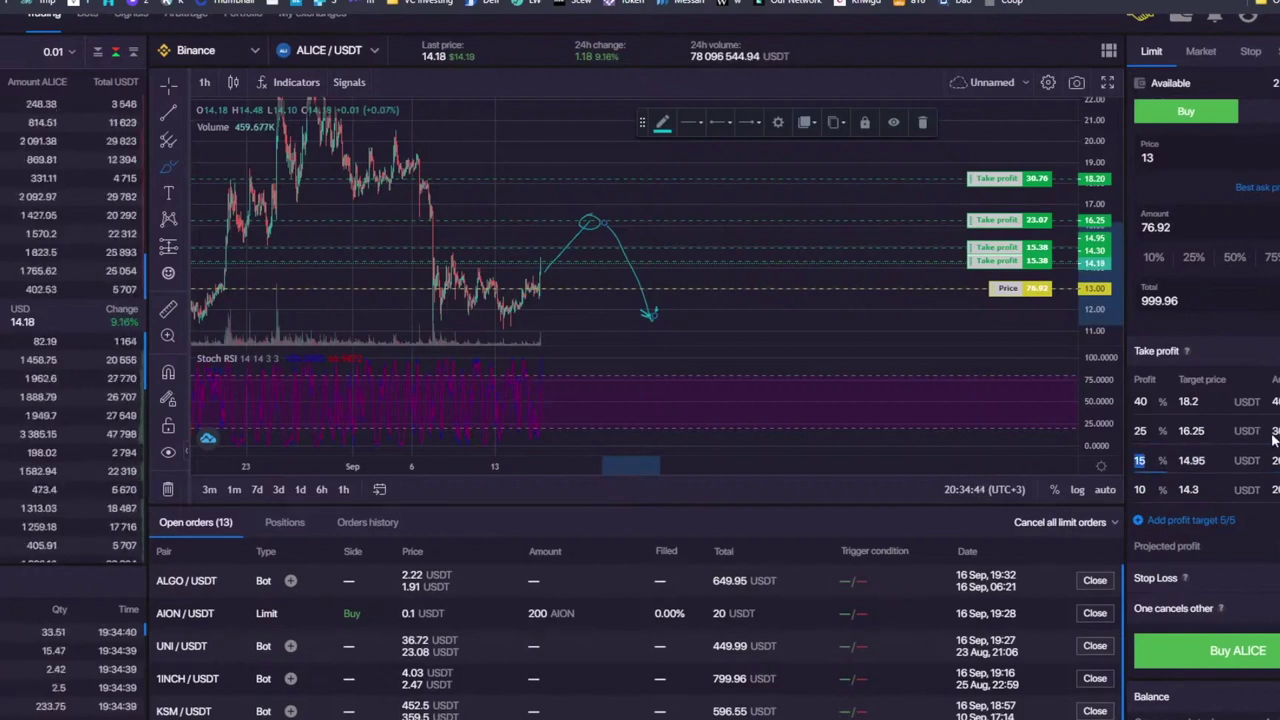
pyautogui.doubleClick(1140, 431)
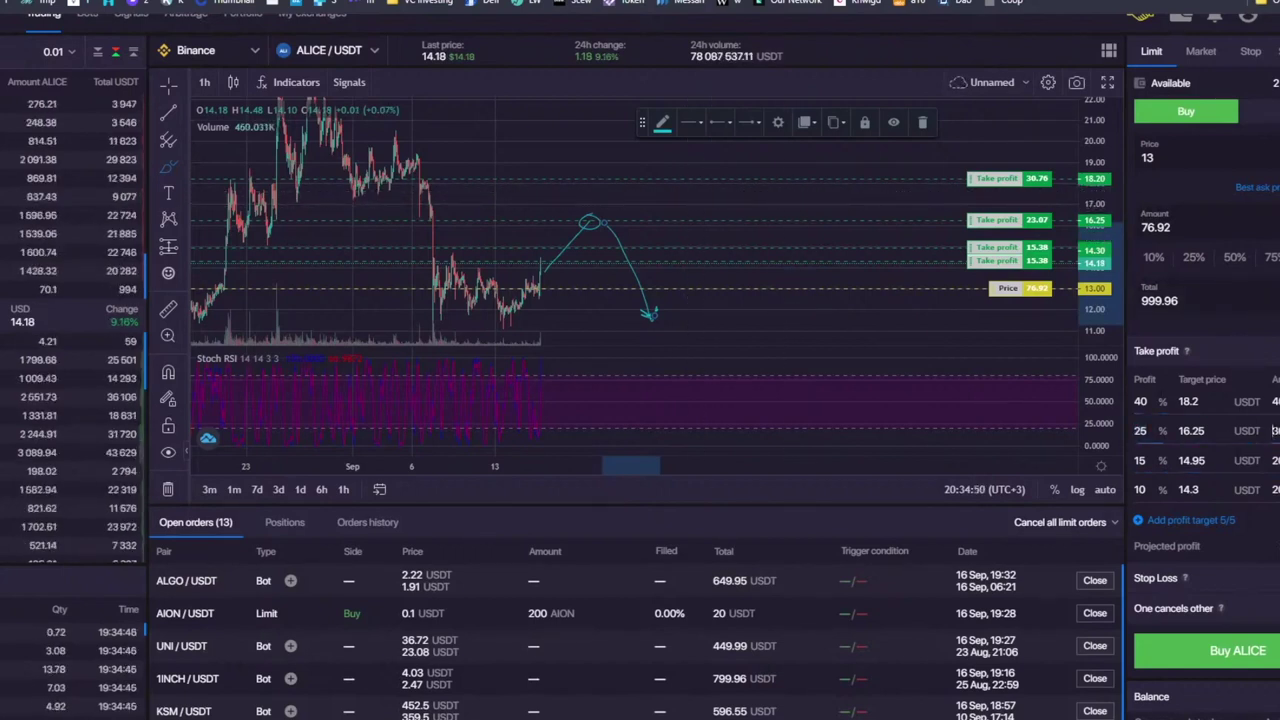
pyautogui.click(1274, 491)
pyautogui.moveTo(1275, 460); pyautogui.dragTo(1275, 490)
pyautogui.doubleClick(1275, 430)
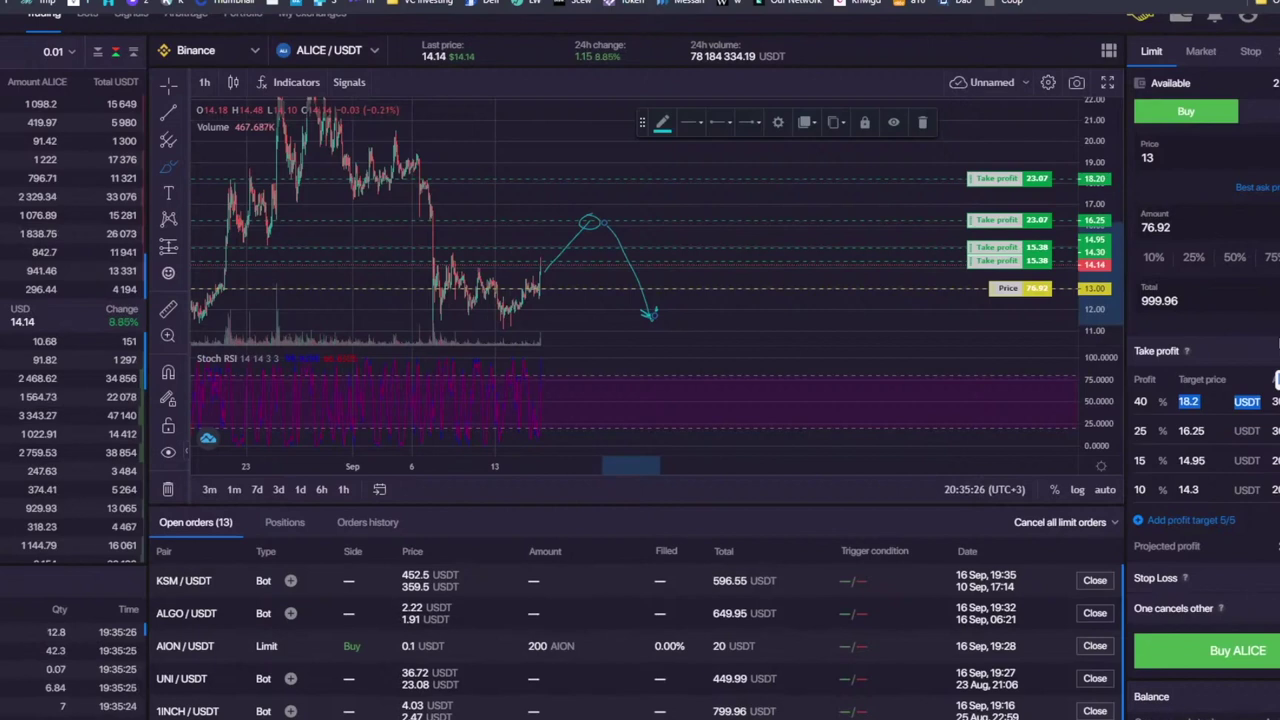
# Step: Clear the stray Brush dot from the chart and remove the 25 %, 15 % and 10 % profit targets, keeping only the 40 % one
pyautogui.click(801, 314)
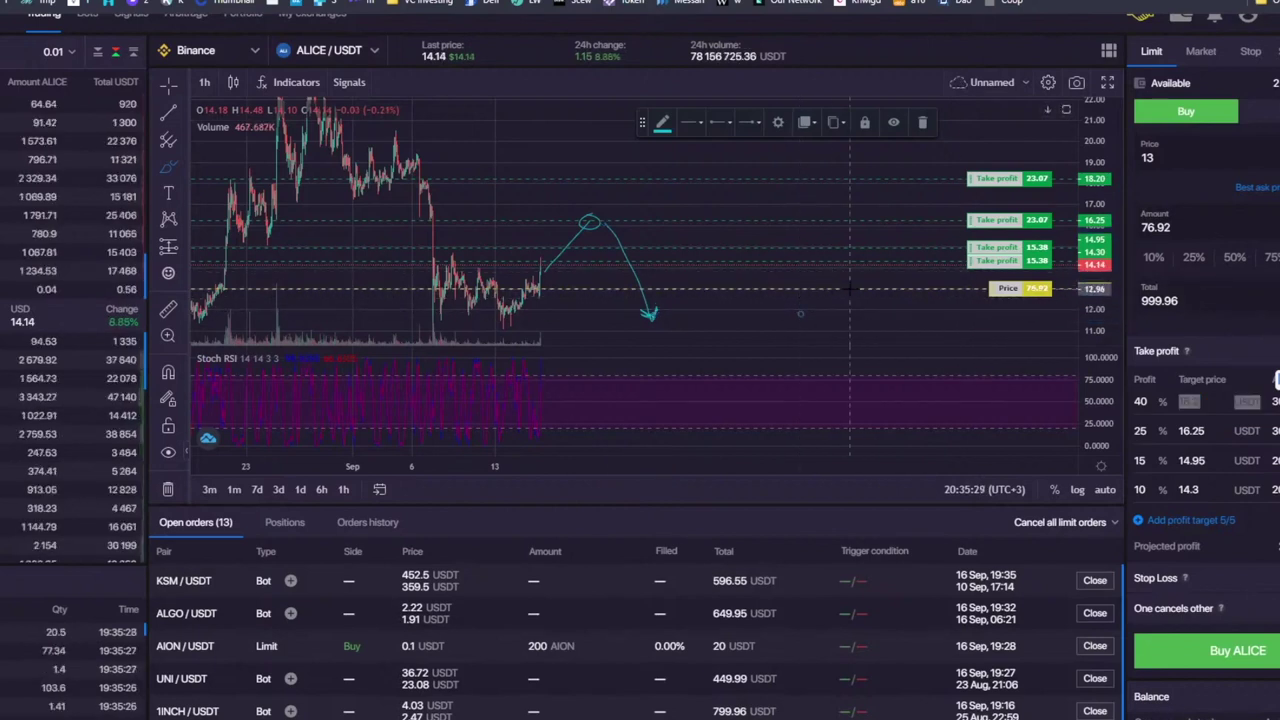
pyautogui.click(918, 120)
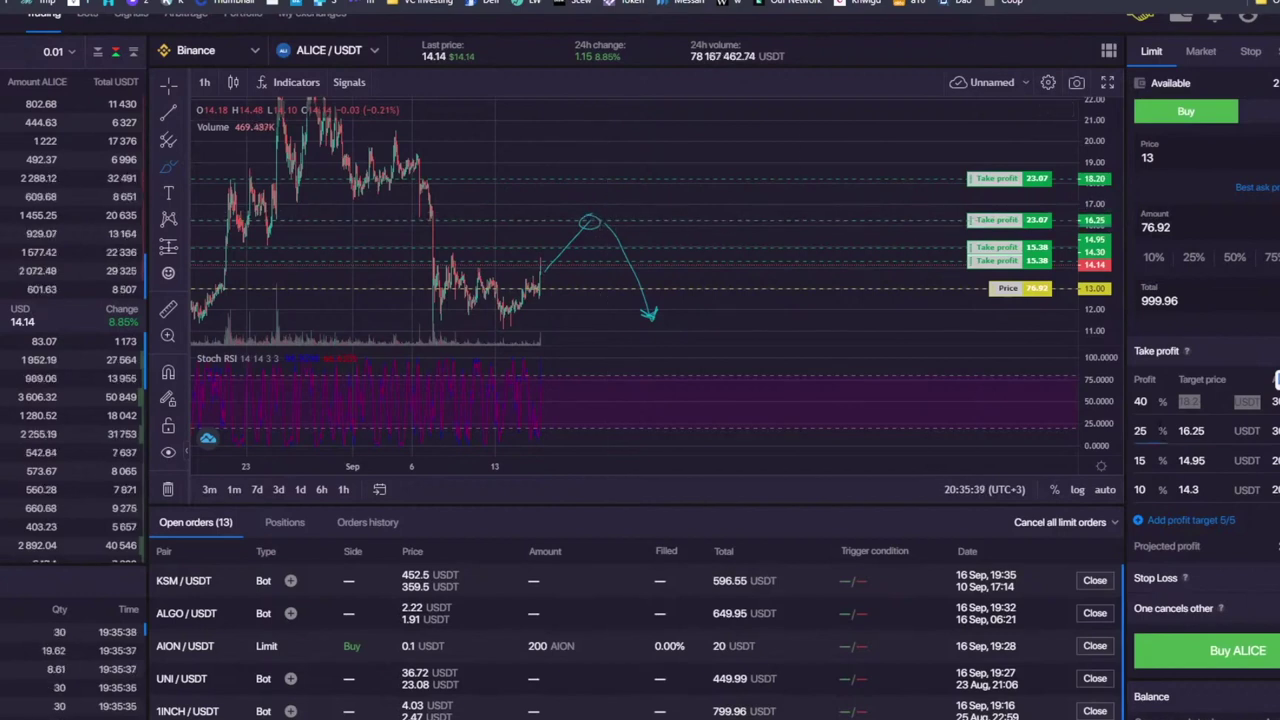
pyautogui.click(1279, 430)
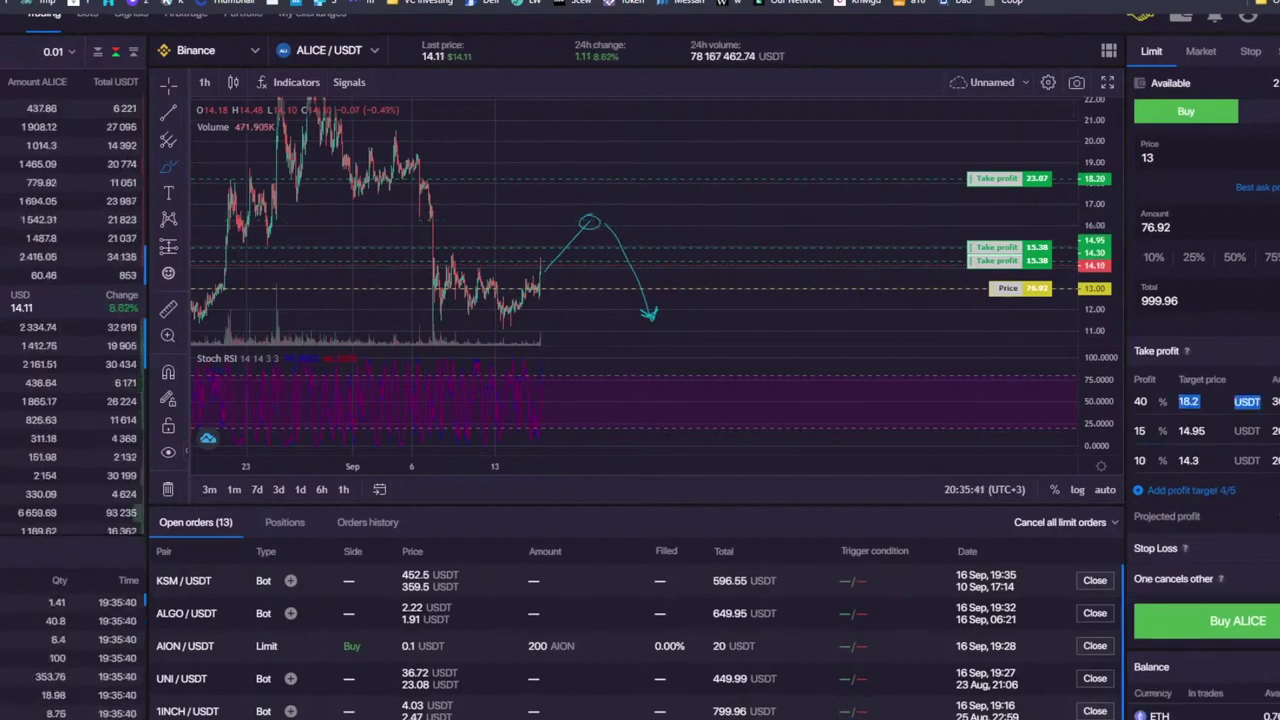
pyautogui.click(1275, 430)
pyautogui.click(1275, 430)
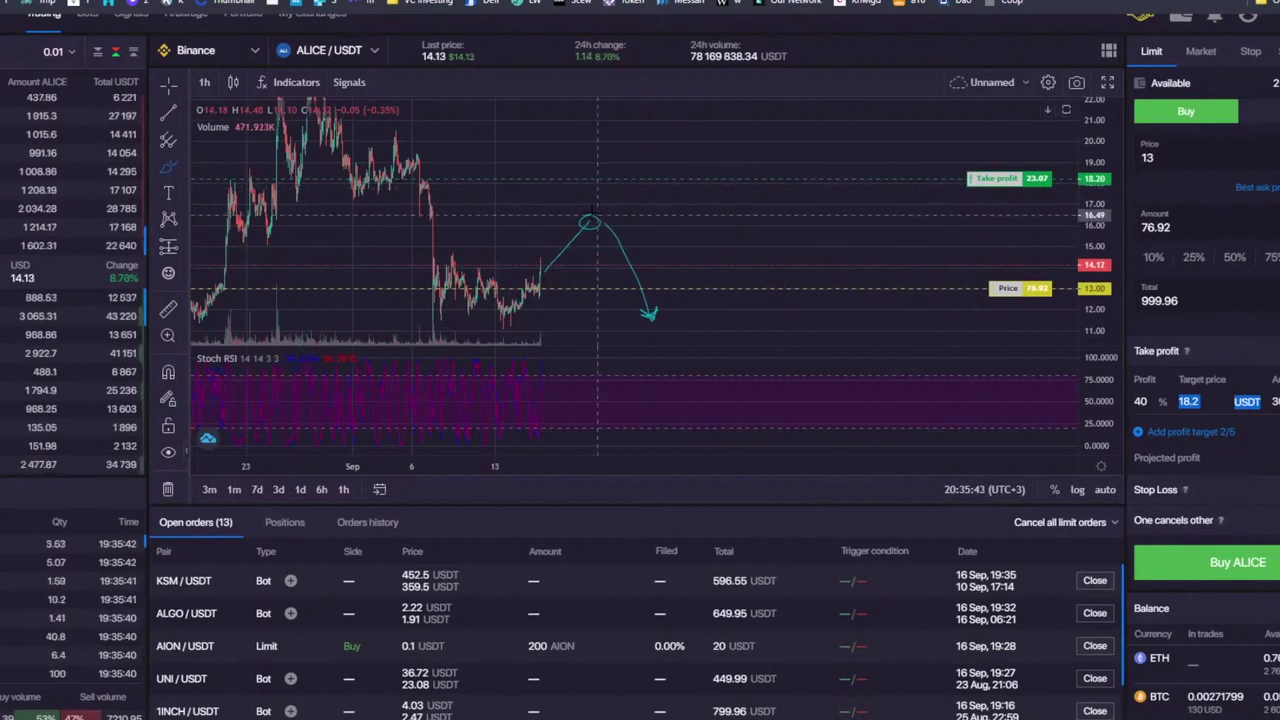
# Step: Draw another Brush arrow over the falling path from the circled peak to below the 13 entry price
pyautogui.click(169, 172)
pyautogui.click(170, 170)
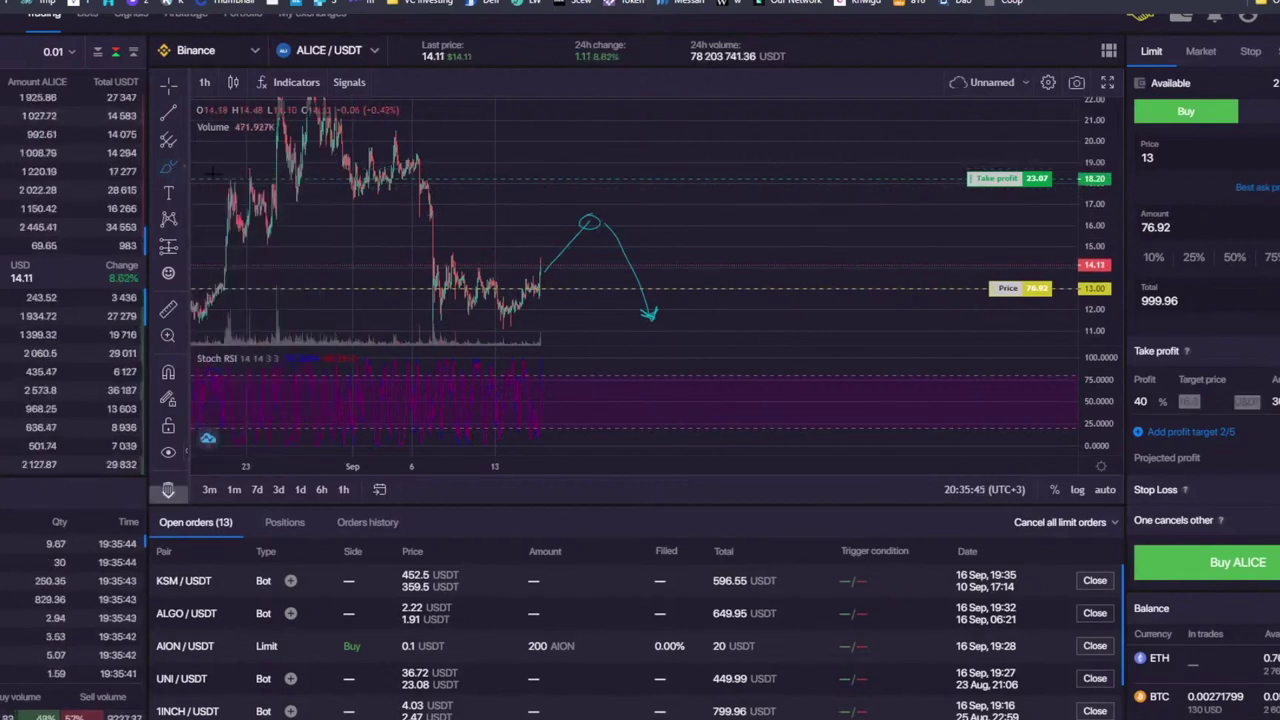
pyautogui.moveTo(594, 224); pyautogui.dragTo(648, 312)
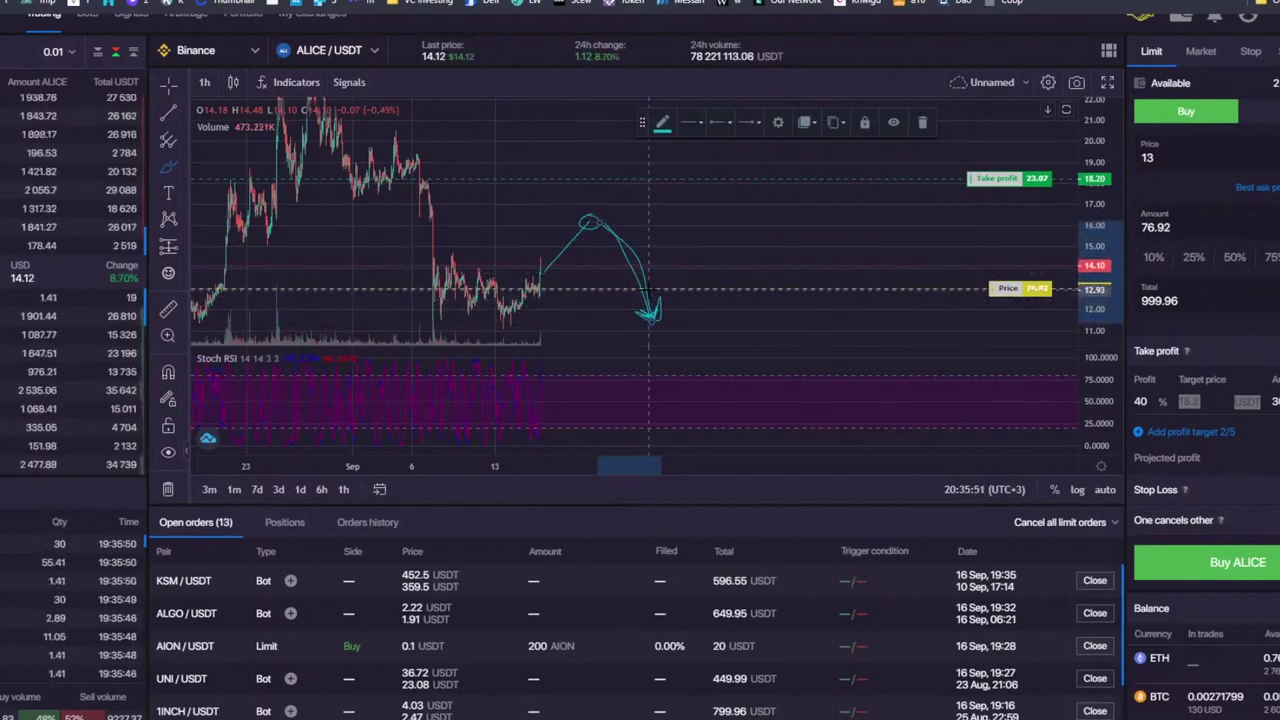
# Step: Handwrite "100 % Loss" with the Brush beside the falling arrow on the ALICE/USDT chart
pyautogui.moveTo(659, 216)
pyautogui.mouseDown()
pyautogui.moveTo(674, 238)
pyautogui.moveTo(677, 219)
pyautogui.mouseUp()
pyautogui.moveTo(689, 219); pyautogui.dragTo(698, 219)
pyautogui.moveTo(744, 203); pyautogui.dragTo(725, 236)
pyautogui.moveTo(726, 218); pyautogui.dragTo(886, 228)
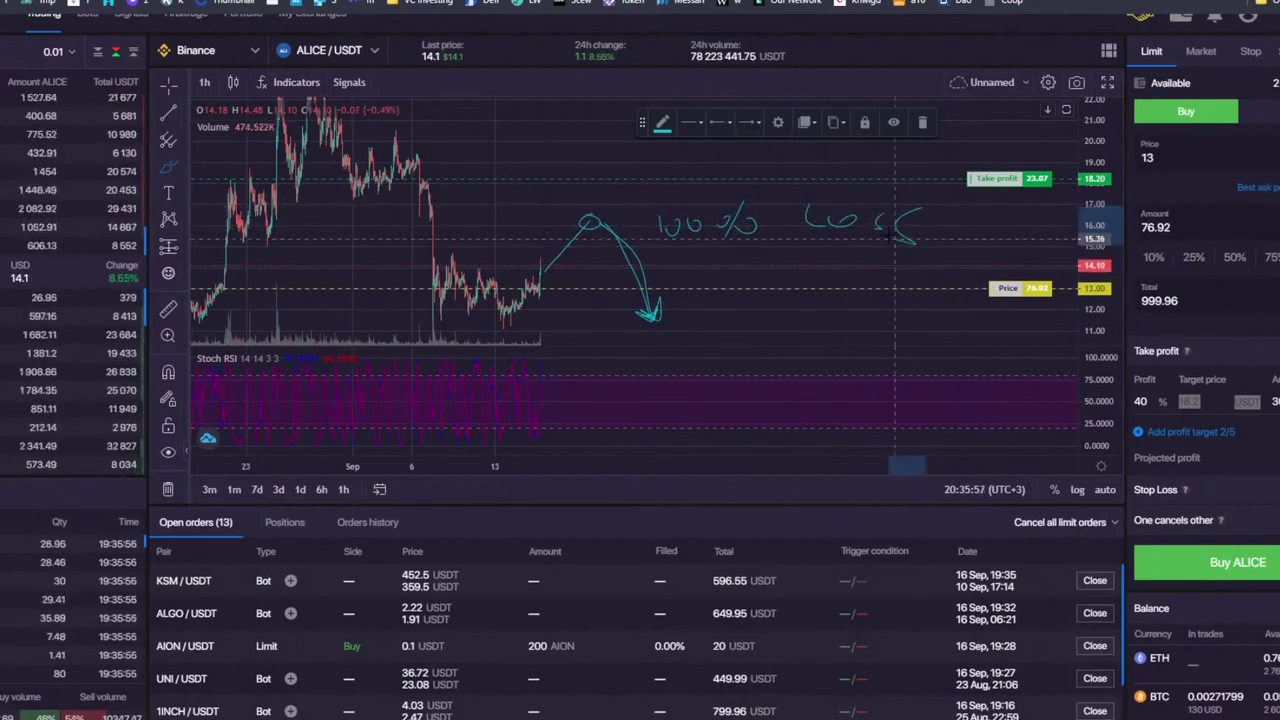
# Step: Remove all drawings from the chart and go over the remaining target's amount share and profit percentage
pyautogui.rightClick(818, 148)
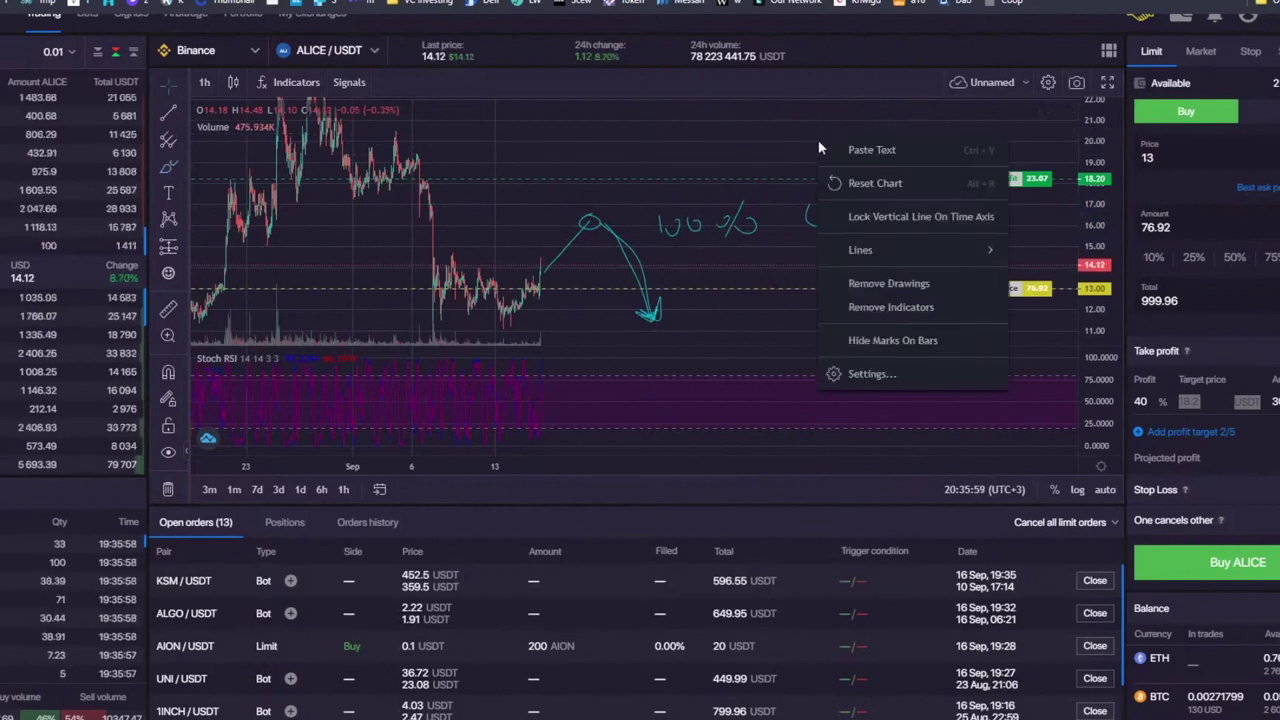
pyautogui.click(888, 283)
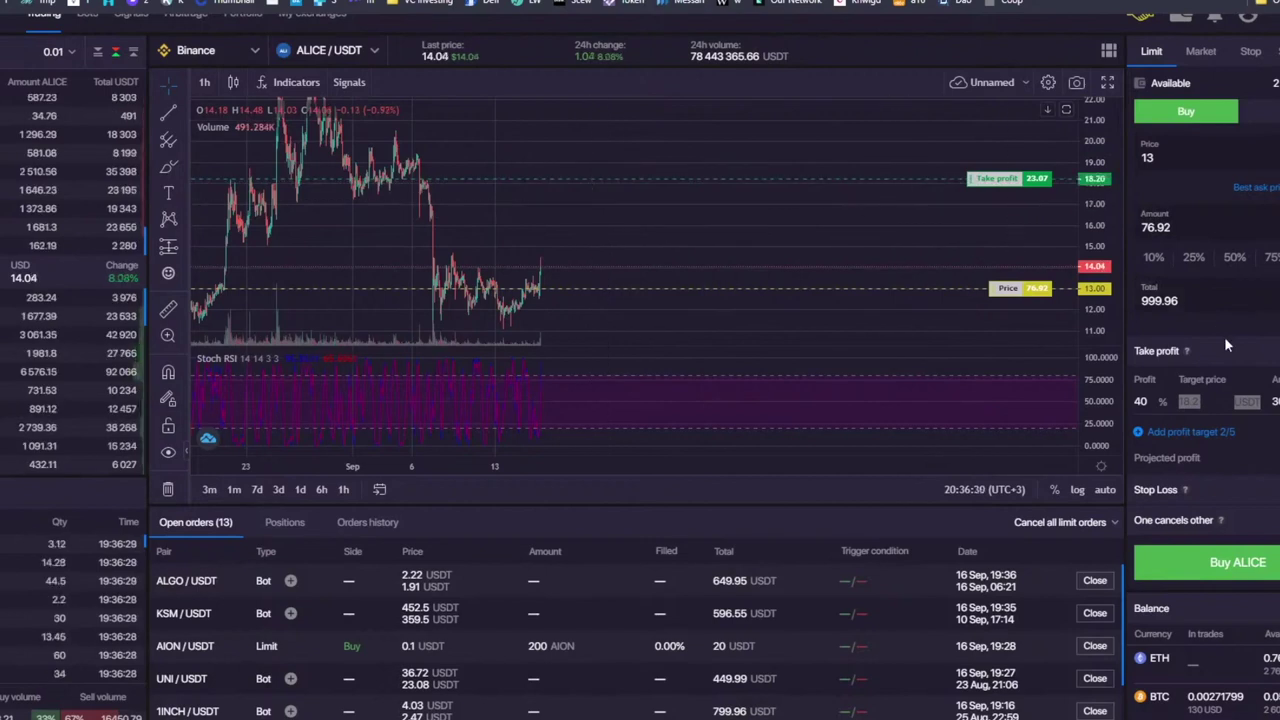
pyautogui.click(1276, 401)
pyautogui.doubleClick(1276, 401)
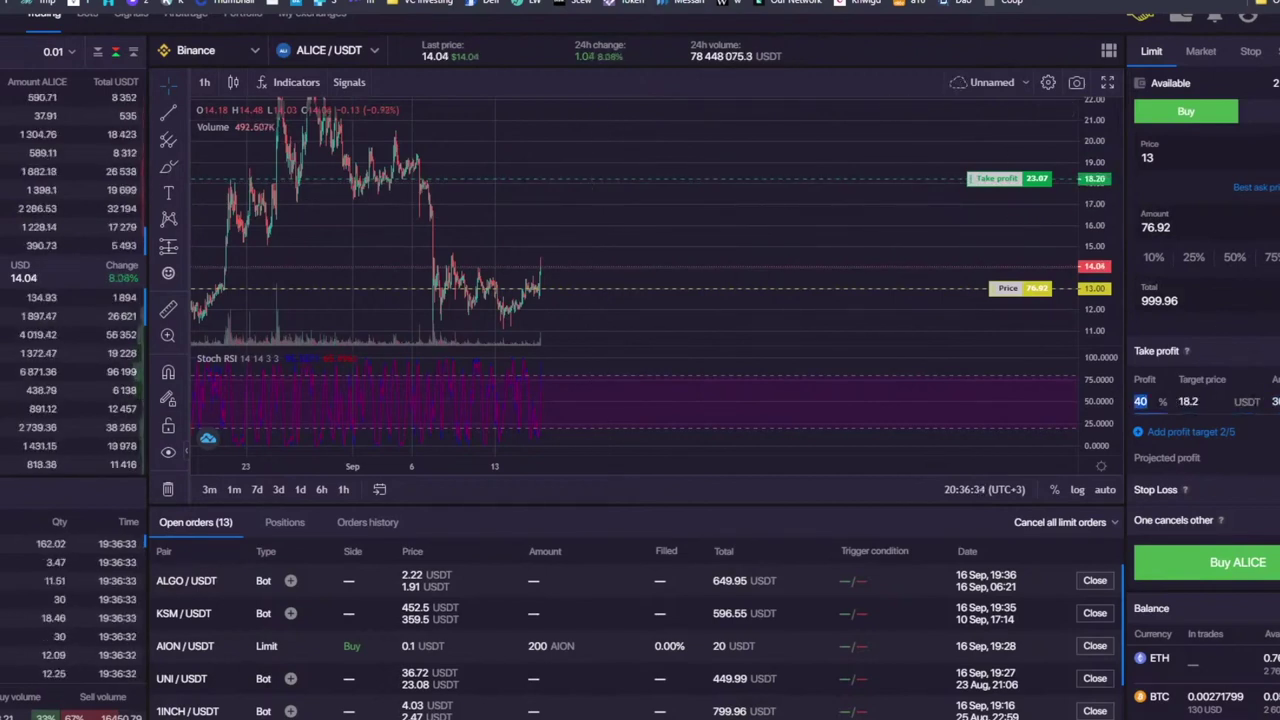
pyautogui.moveTo(1162, 401); pyautogui.dragTo(1134, 401)
pyautogui.doubleClick(1141, 401)
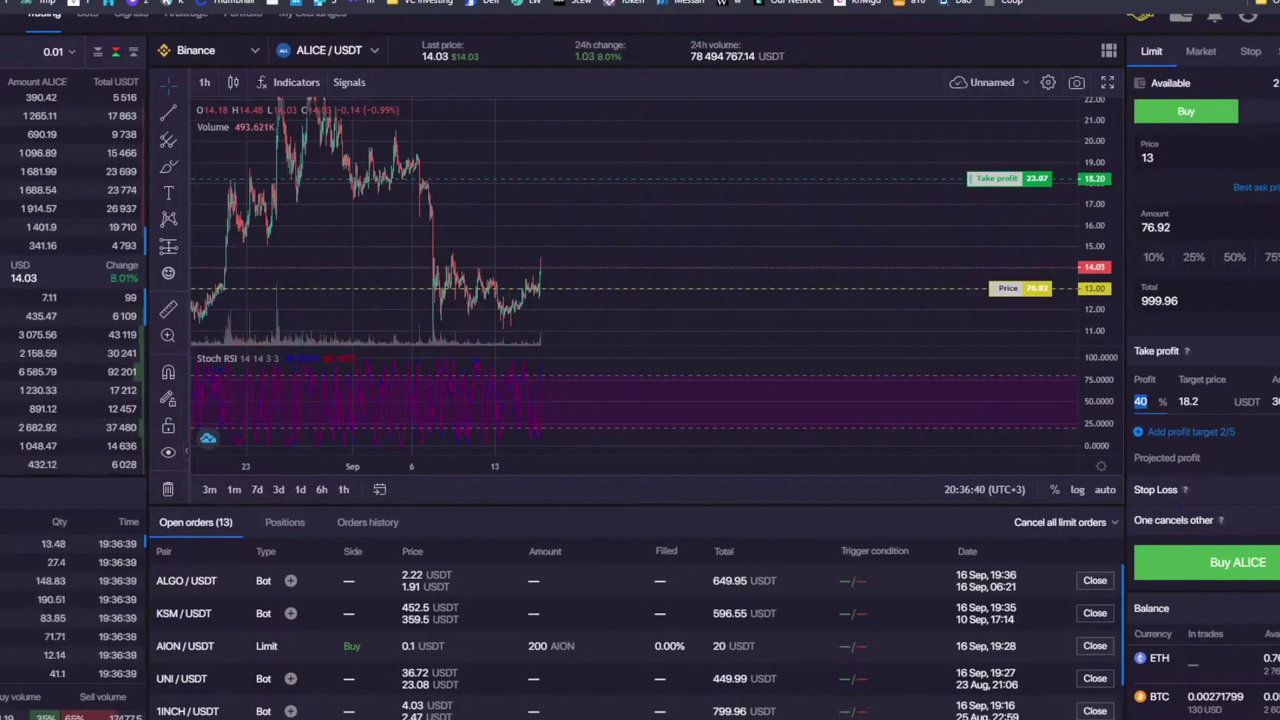
pyautogui.click(1048, 140)
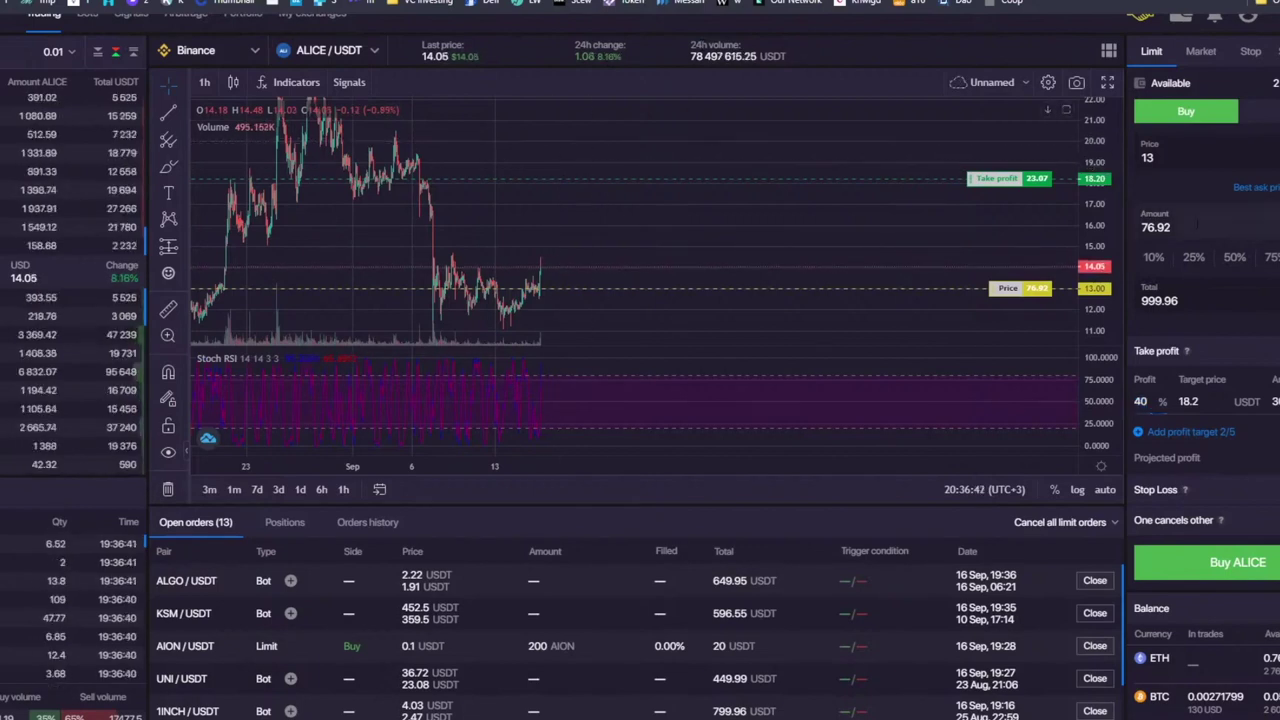
# Step: Add three more take-profit targets at 42 %, 44 % and 46 % profit
pyautogui.click(1182, 432)
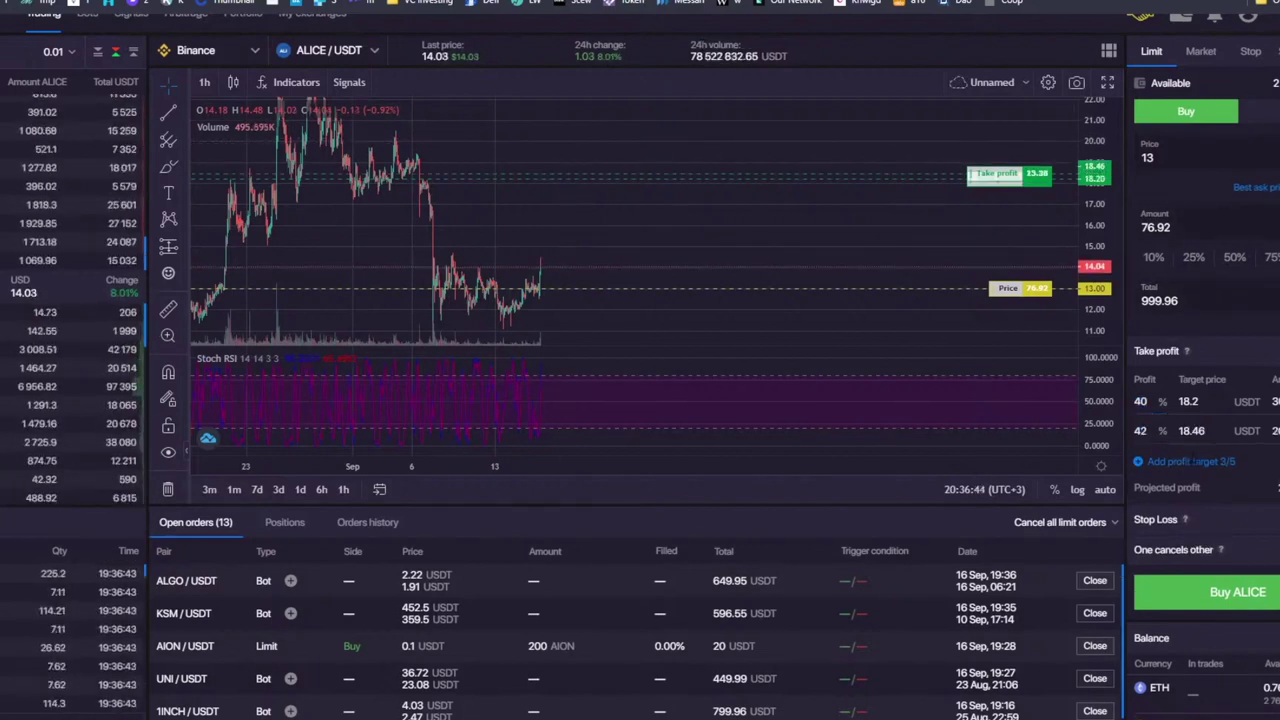
pyautogui.click(1188, 461)
pyautogui.click(1205, 491)
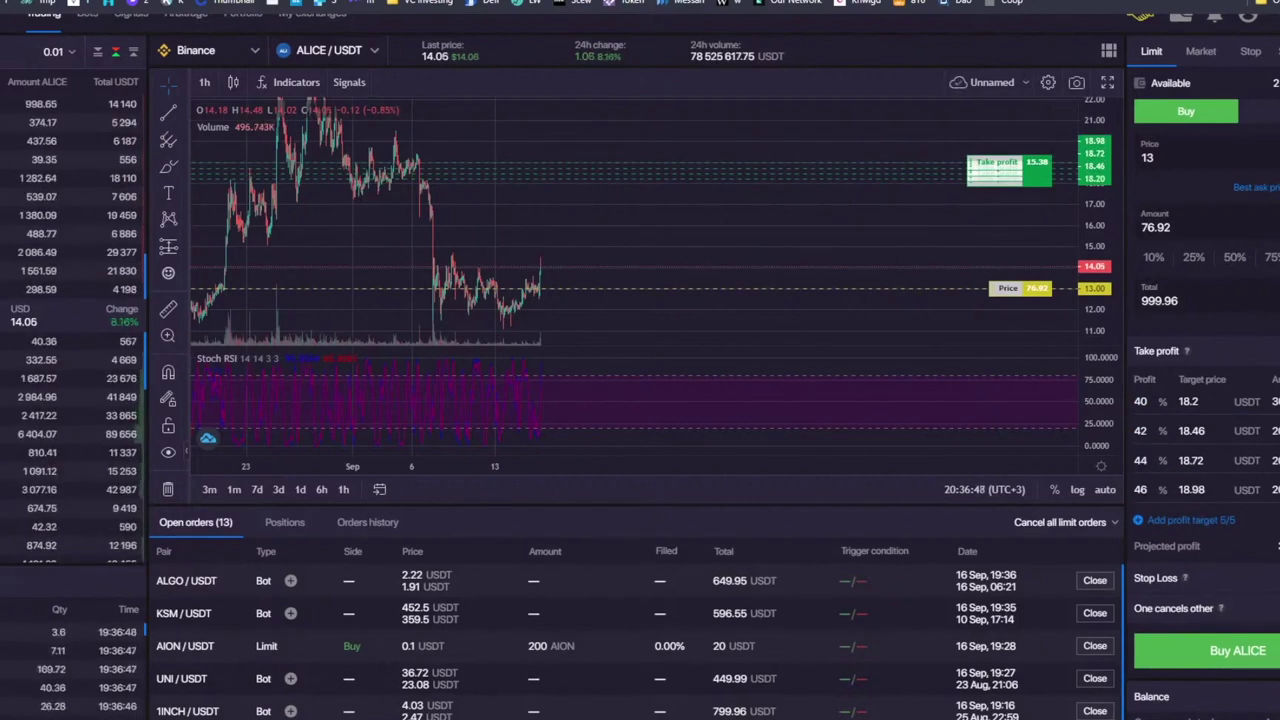
# Step: Remove the 40 %, 42 % and 44 % profit targets, keeping only the 46 % one
pyautogui.click(1279, 401)
pyautogui.click(1279, 401)
pyautogui.click(1275, 401)
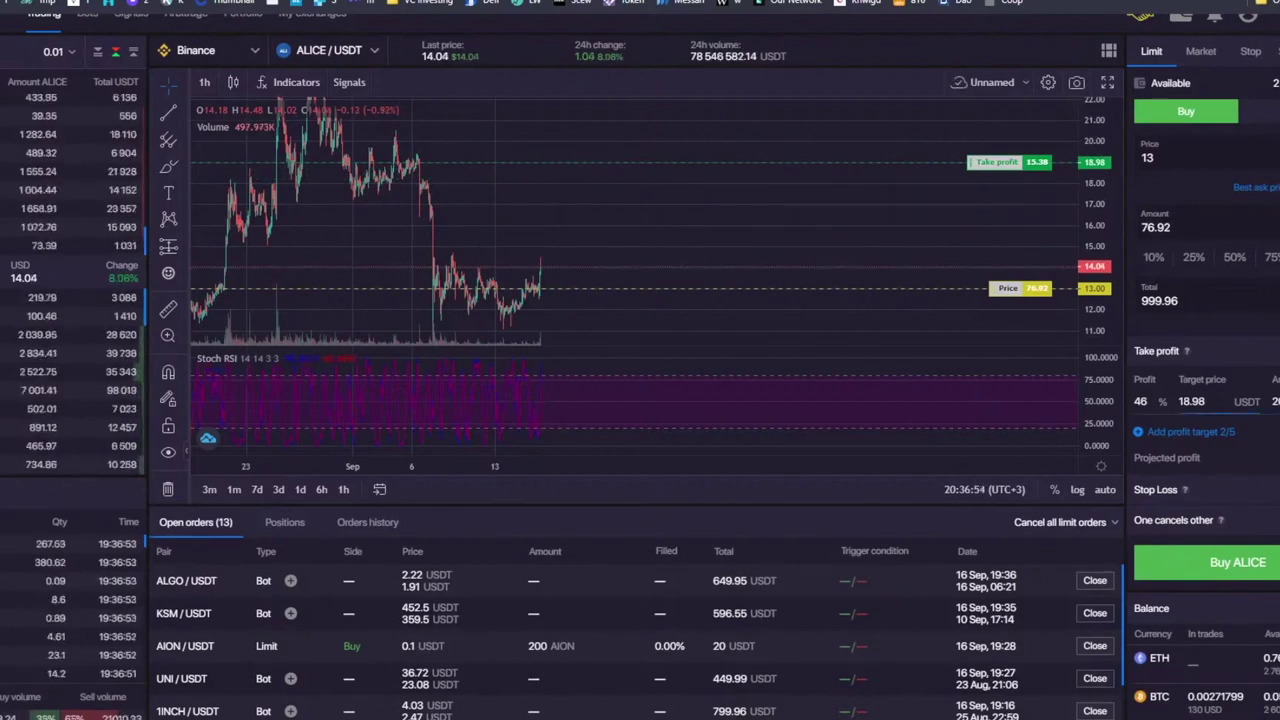
# Step: Add three further take-profit targets at 48 %, 50 % and 52 % profit
pyautogui.click(1203, 438)
pyautogui.click(1201, 462)
pyautogui.click(1201, 491)
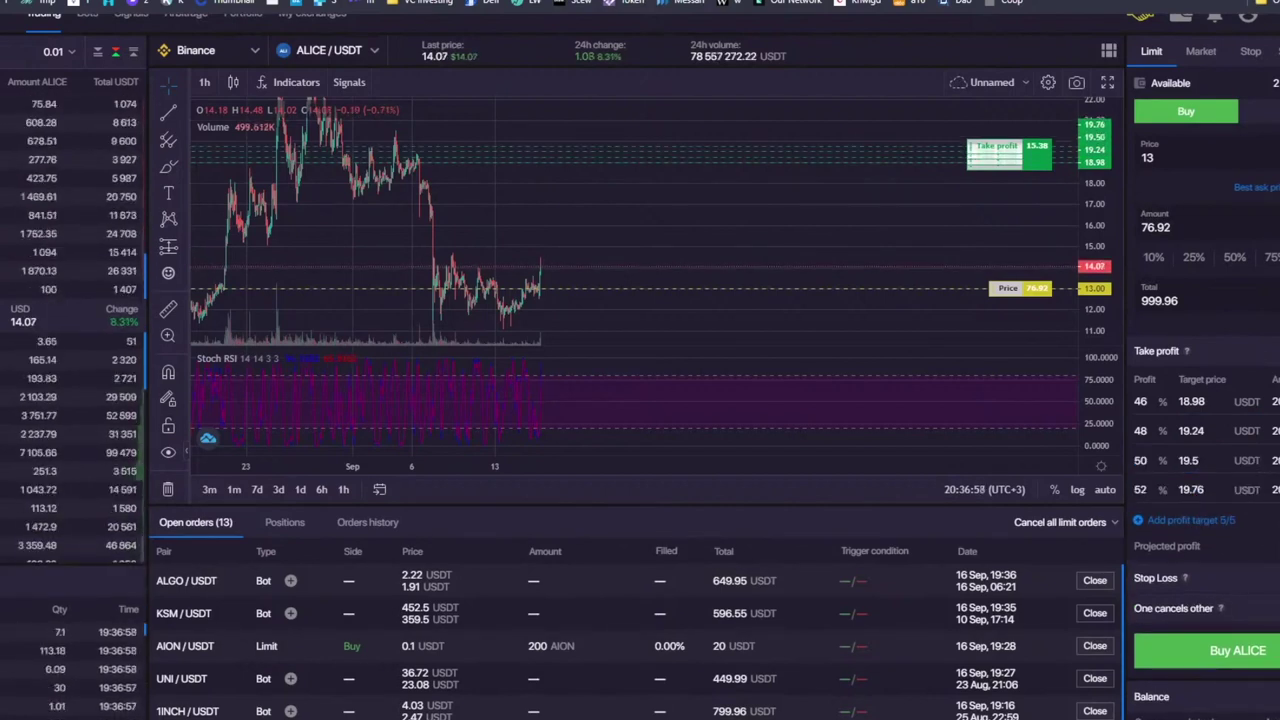
# Step: Go over the targets' profit percentages and draw a Brush path rising from the 13 entry price to the take-profit lines
pyautogui.click(1130, 462)
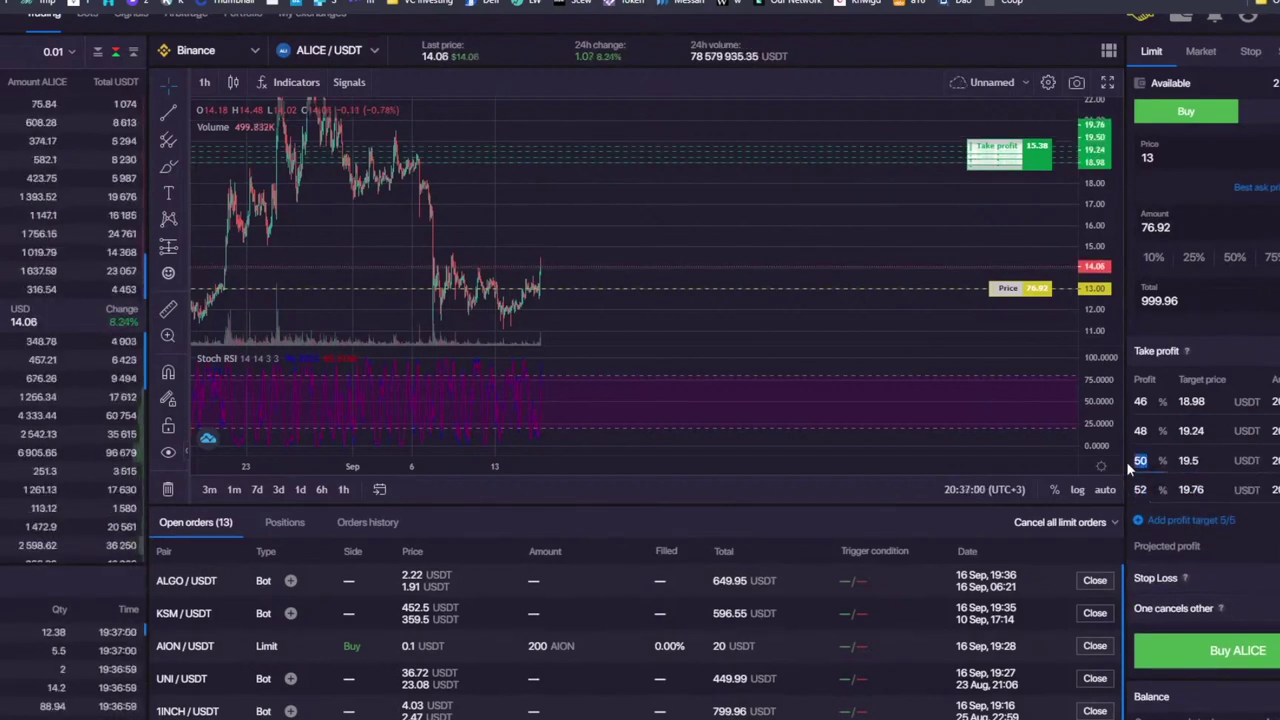
pyautogui.moveTo(1148, 431); pyautogui.dragTo(1140, 401)
pyautogui.click(1146, 401)
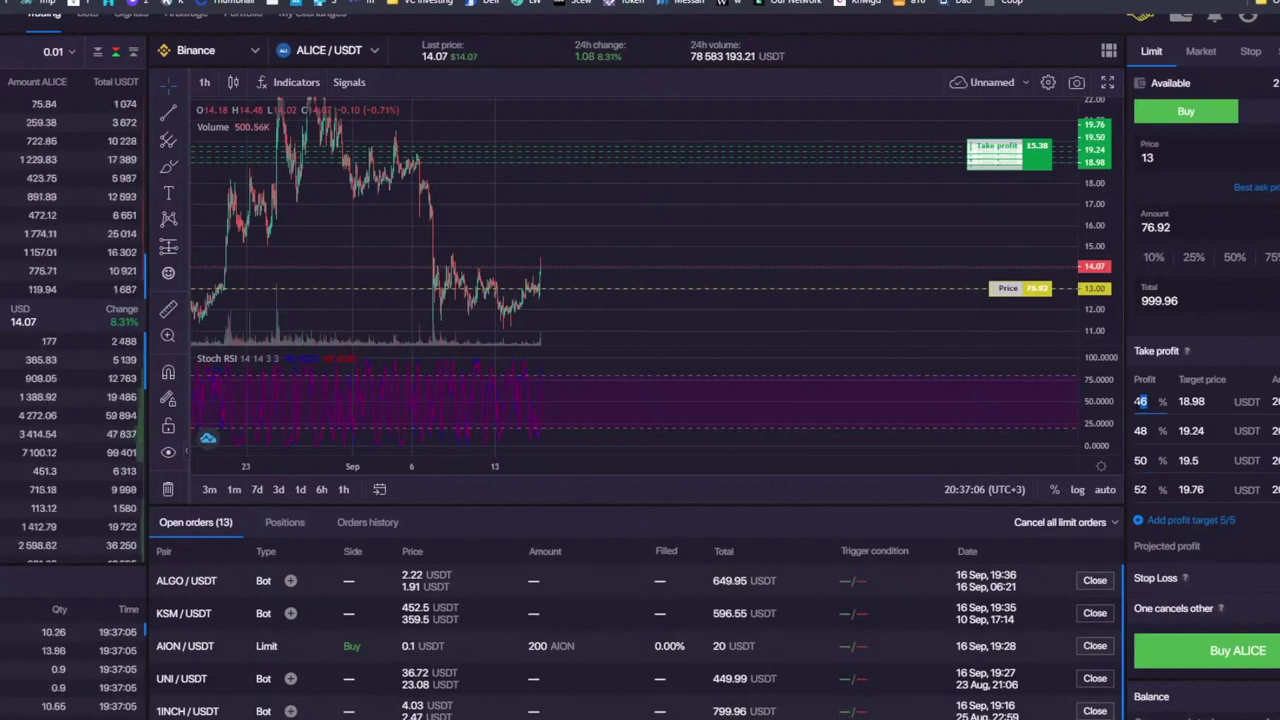
pyautogui.click(168, 167)
pyautogui.moveTo(549, 288); pyautogui.dragTo(601, 154)
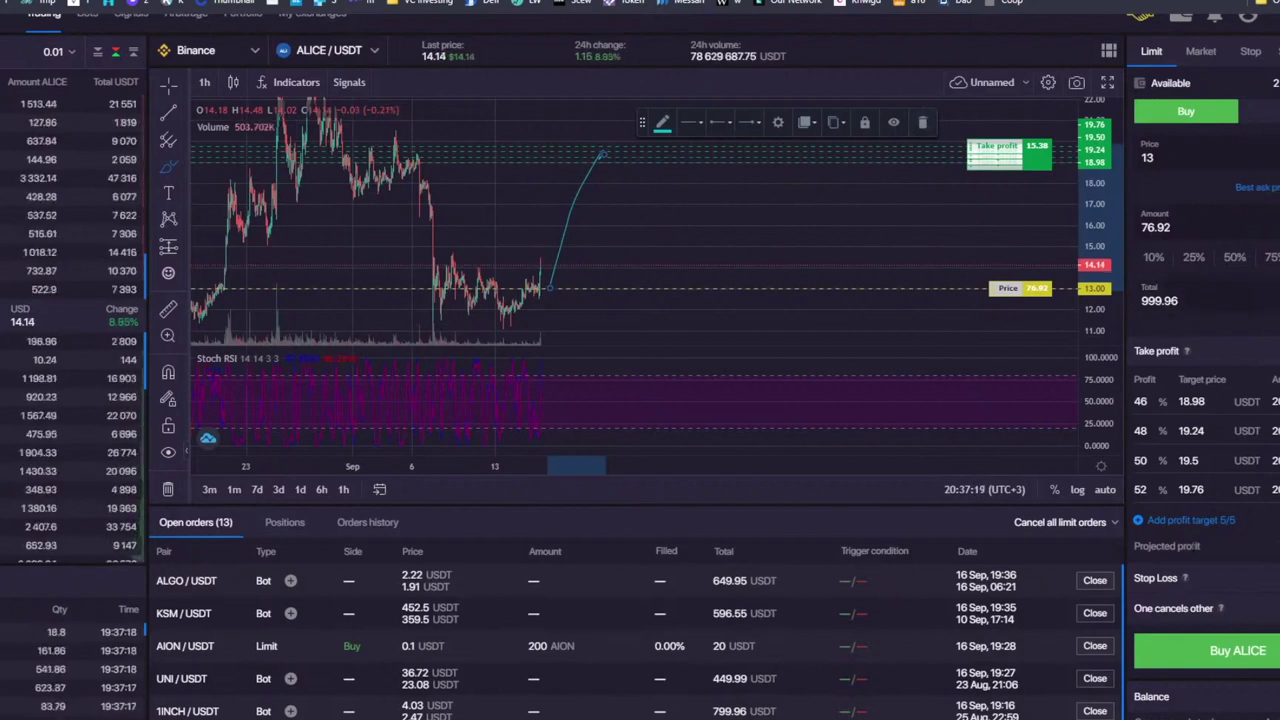
# Step: Enable the stop loss, lower its line on the chart below the entry price and set it to 20 %
pyautogui.click(1275, 578)
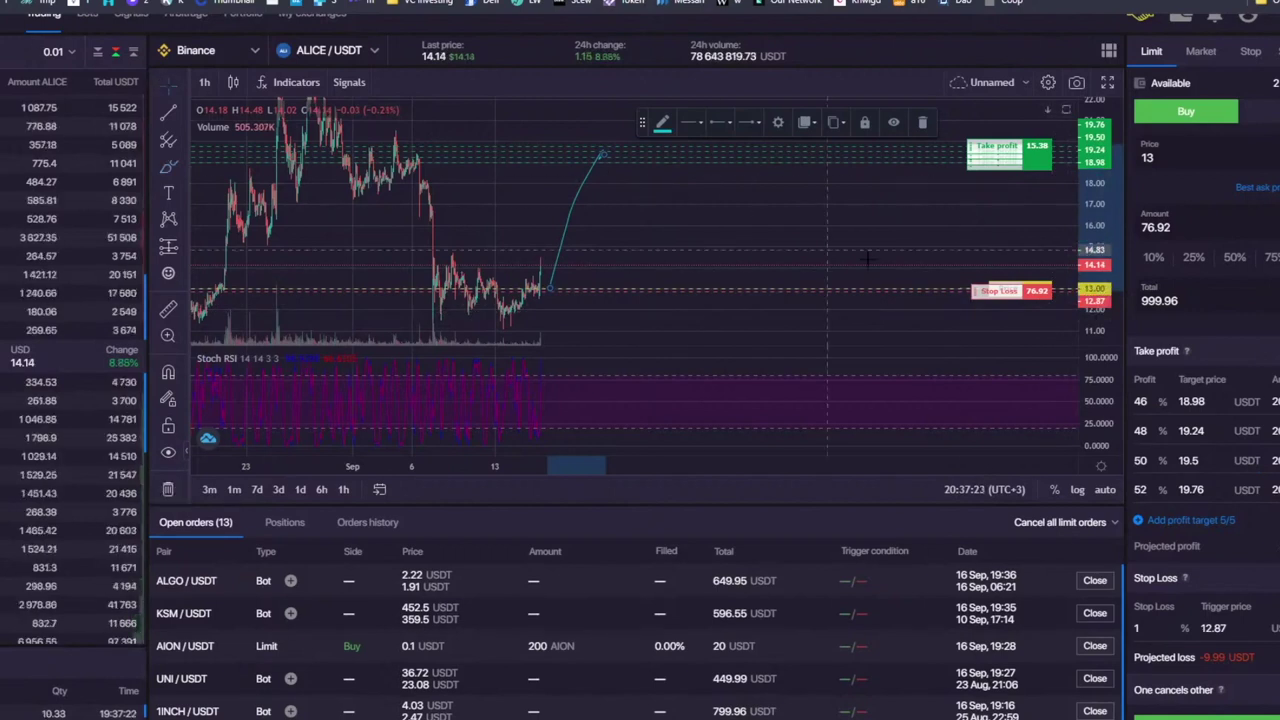
pyautogui.moveTo(1012, 291); pyautogui.dragTo(1012, 337)
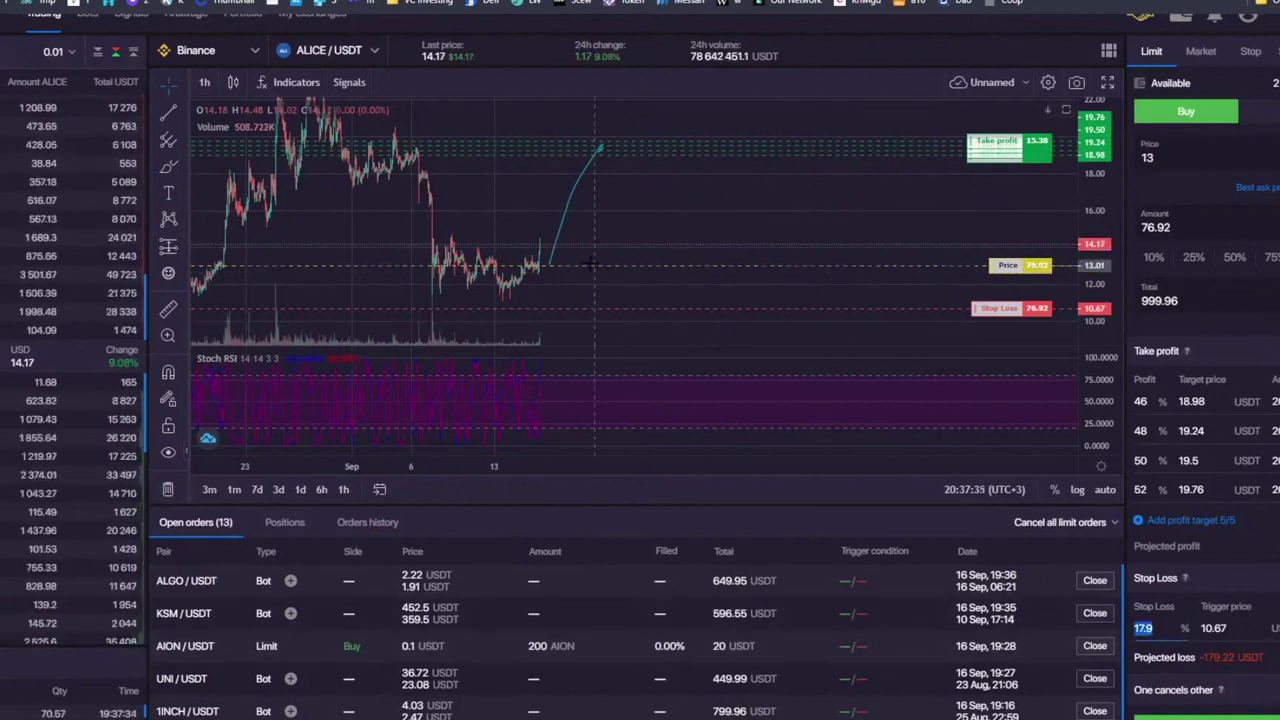
pyautogui.moveTo(1204, 657)
pyautogui.mouseDown()
pyautogui.moveTo(1238, 658)
pyautogui.moveTo(1213, 657)
pyautogui.mouseUp()
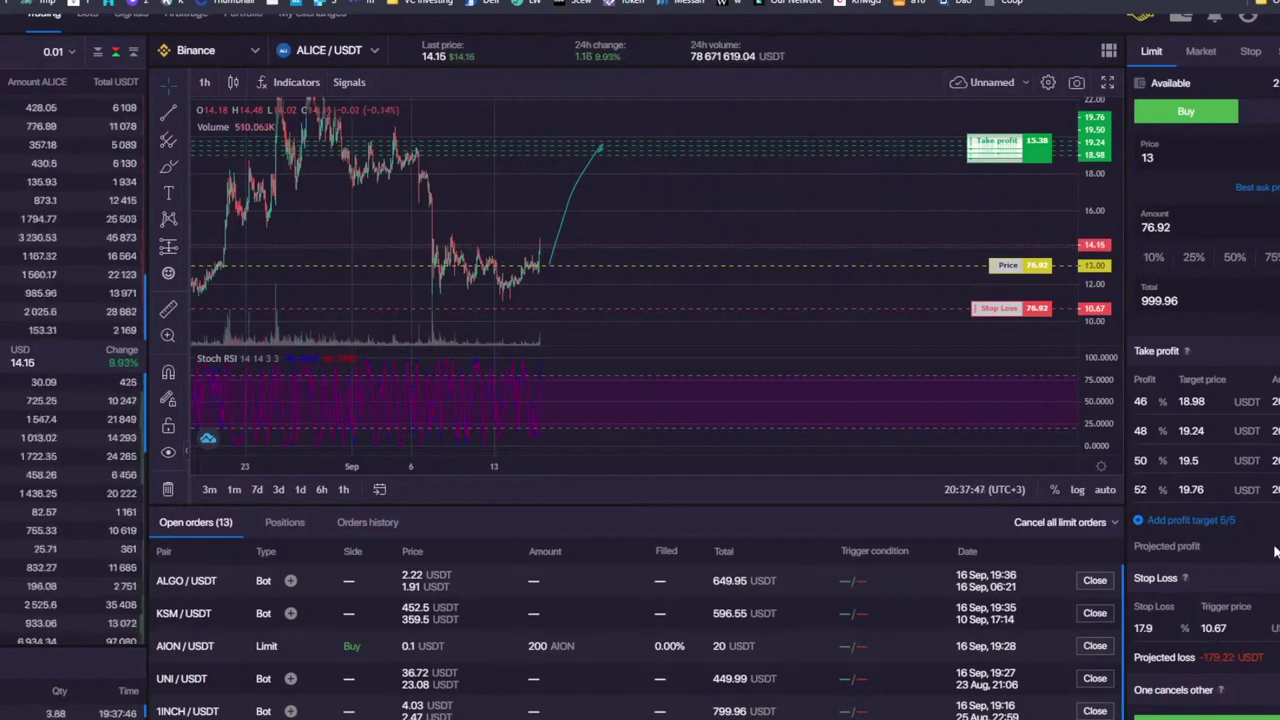
pyautogui.moveTo(1162, 630); pyautogui.dragTo(1080, 638)
pyautogui.write('20')
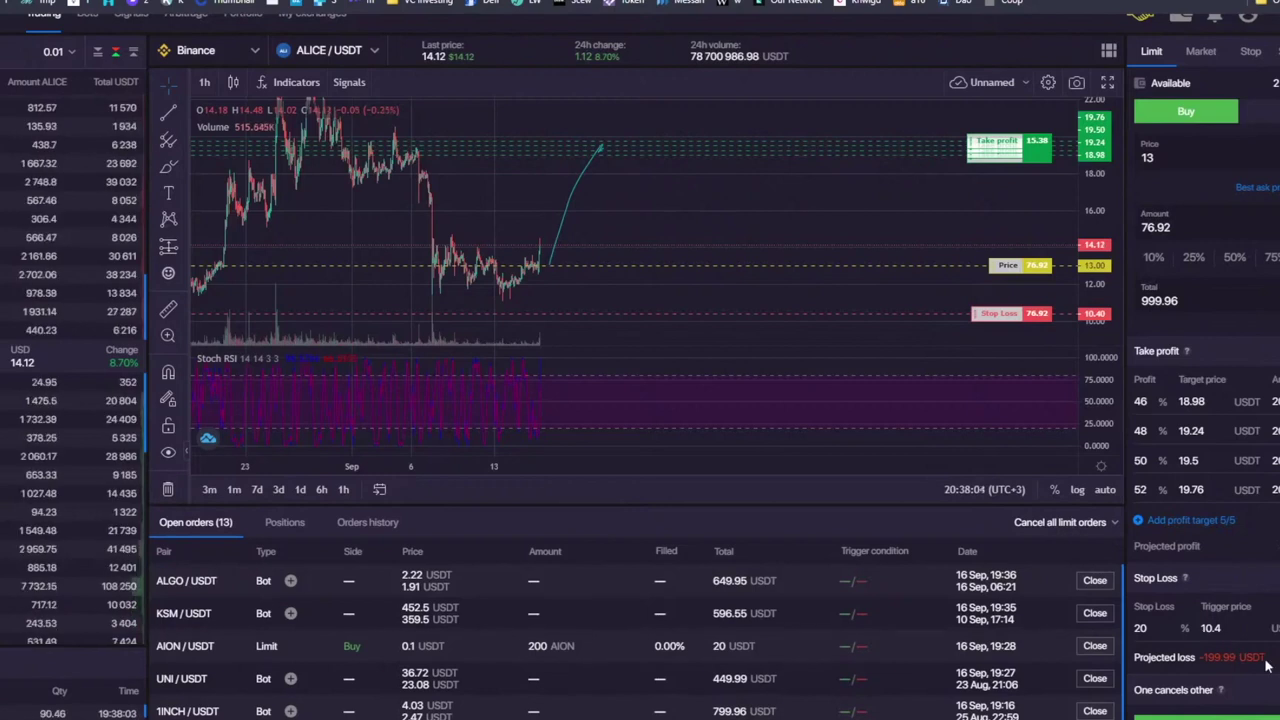
pyautogui.click(1271, 593)
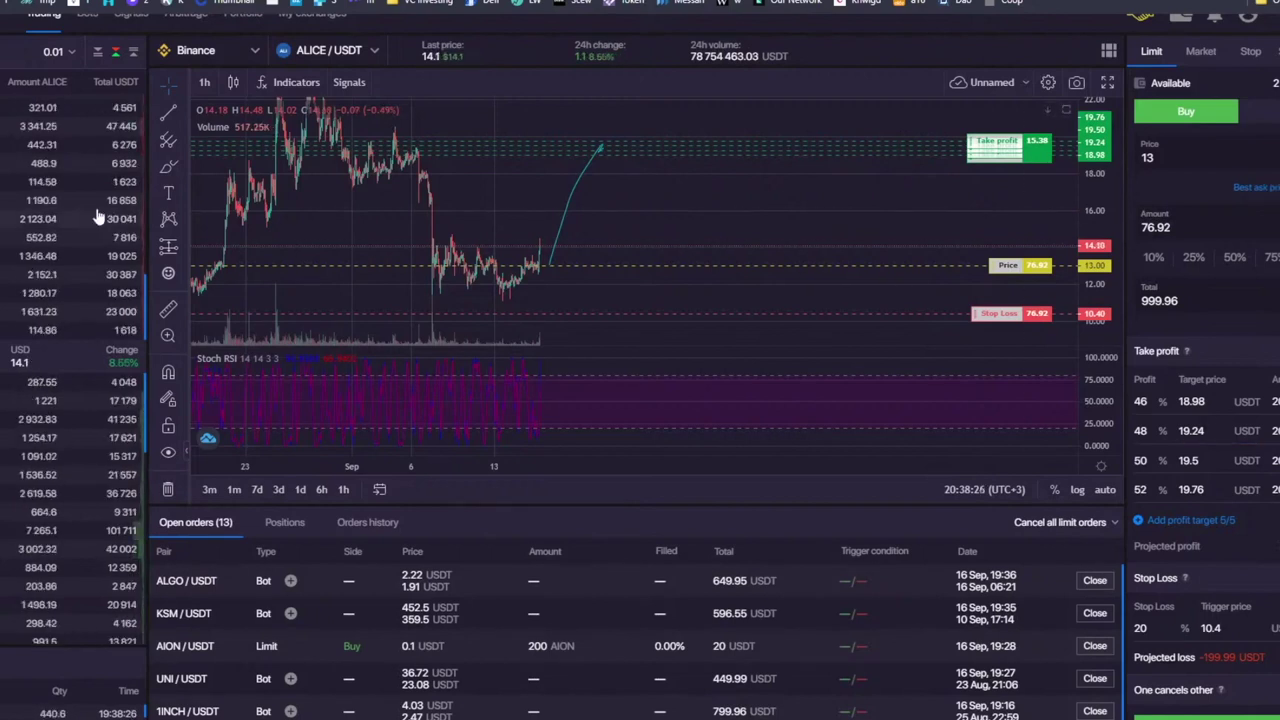
# Step: Examine the four take-profit percentages against the stop loss and the longer ALICE/USDT price history
pyautogui.scroll(-2, 458, 214)
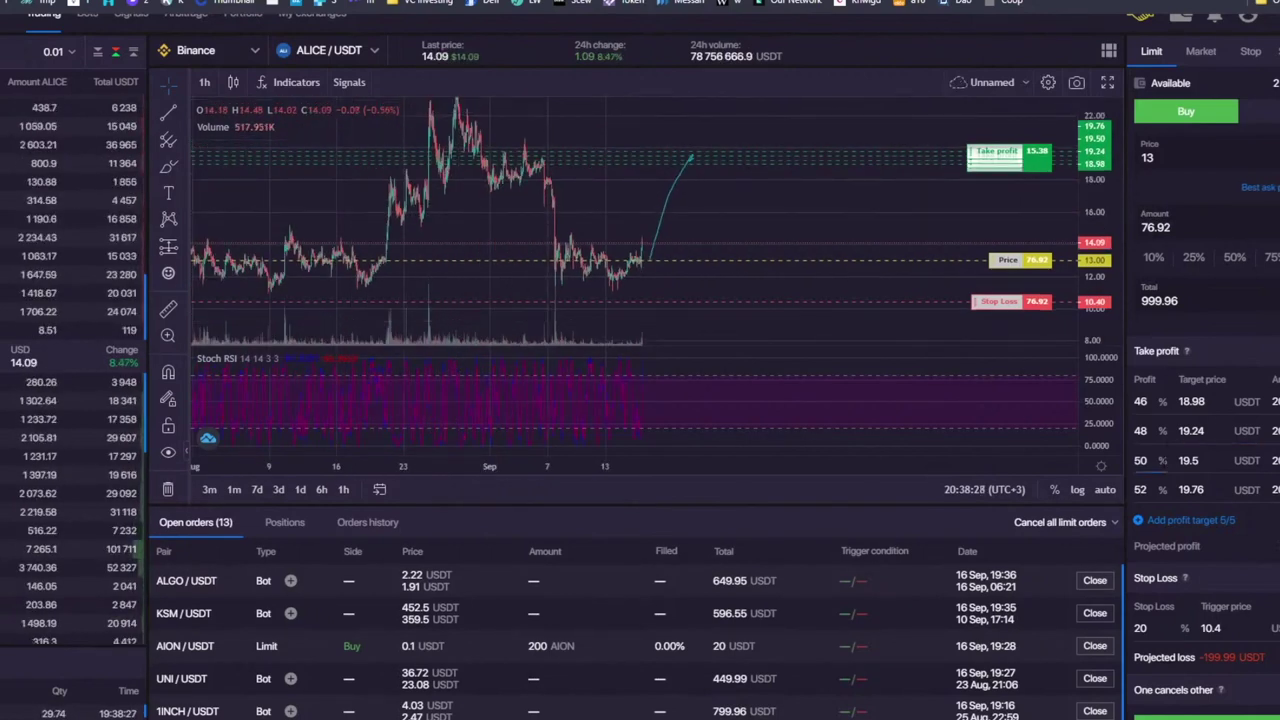
pyautogui.click(1146, 456)
pyautogui.click(1128, 405)
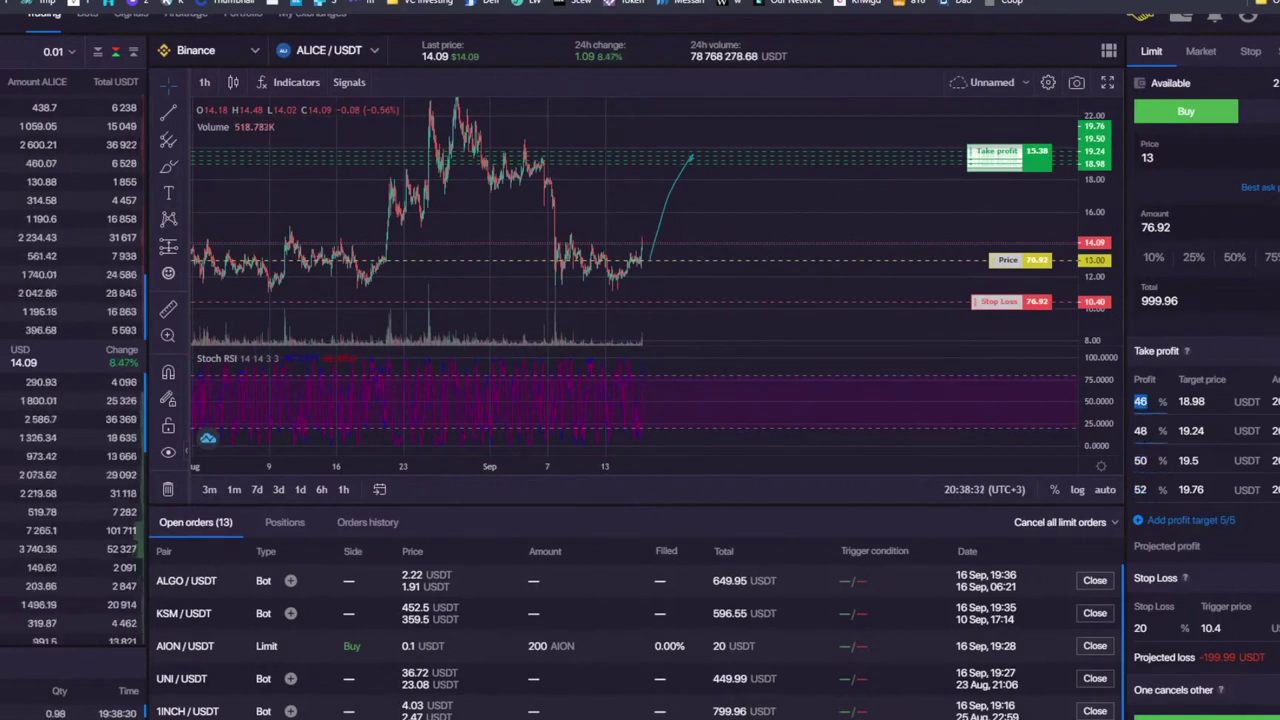
pyautogui.moveTo(1150, 489); pyautogui.dragTo(1128, 489)
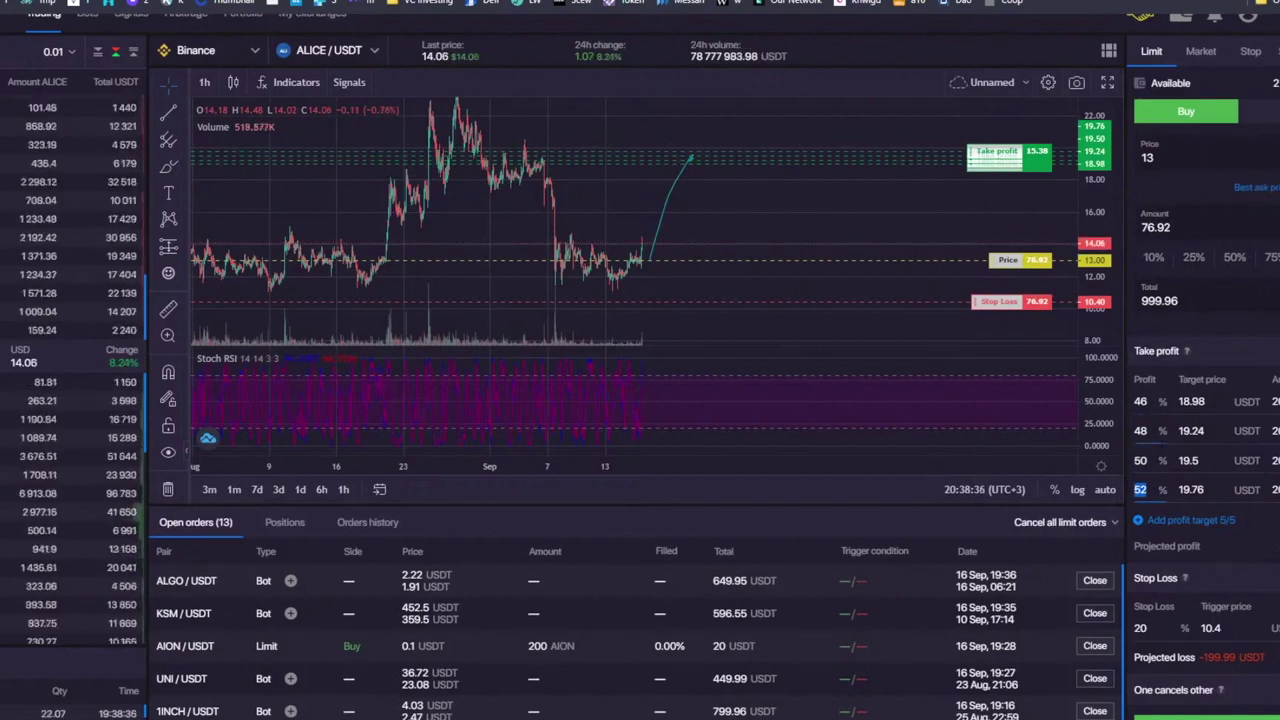
pyautogui.click(1140, 460)
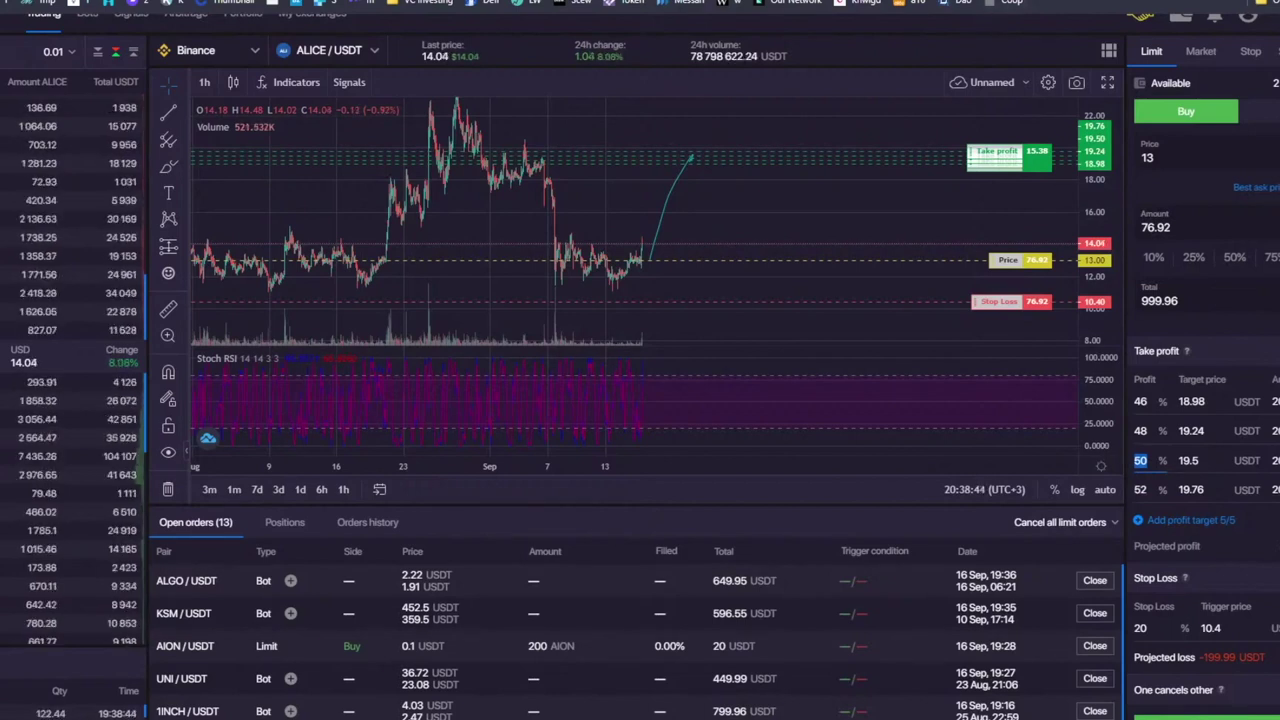
pyautogui.scroll(-1, 625, 170)
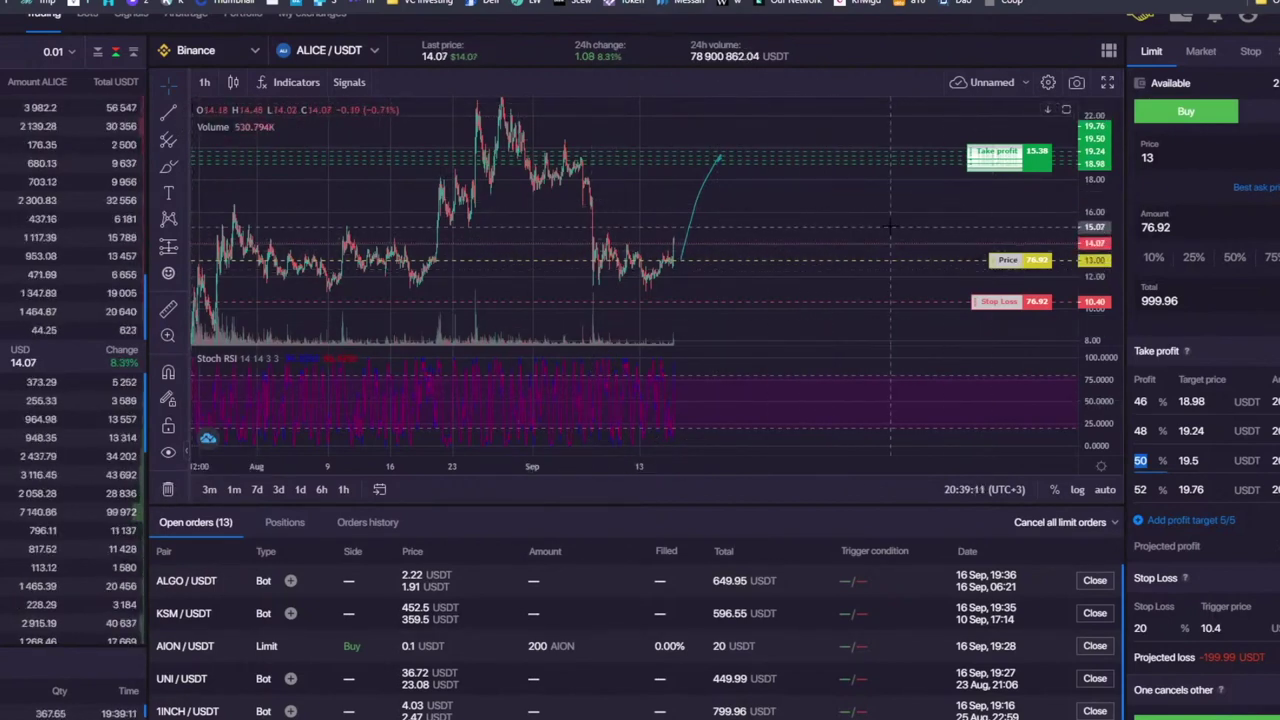
pyautogui.moveTo(872, 226); pyautogui.dragTo(750, 166)
pyautogui.moveTo(611, 316); pyautogui.dragTo(554, 203)
# Step: Switch to the Bots page and examine the OXT/USDT bot's grid levels and past trades on its chart
pyautogui.scroll(1, 82, 36)
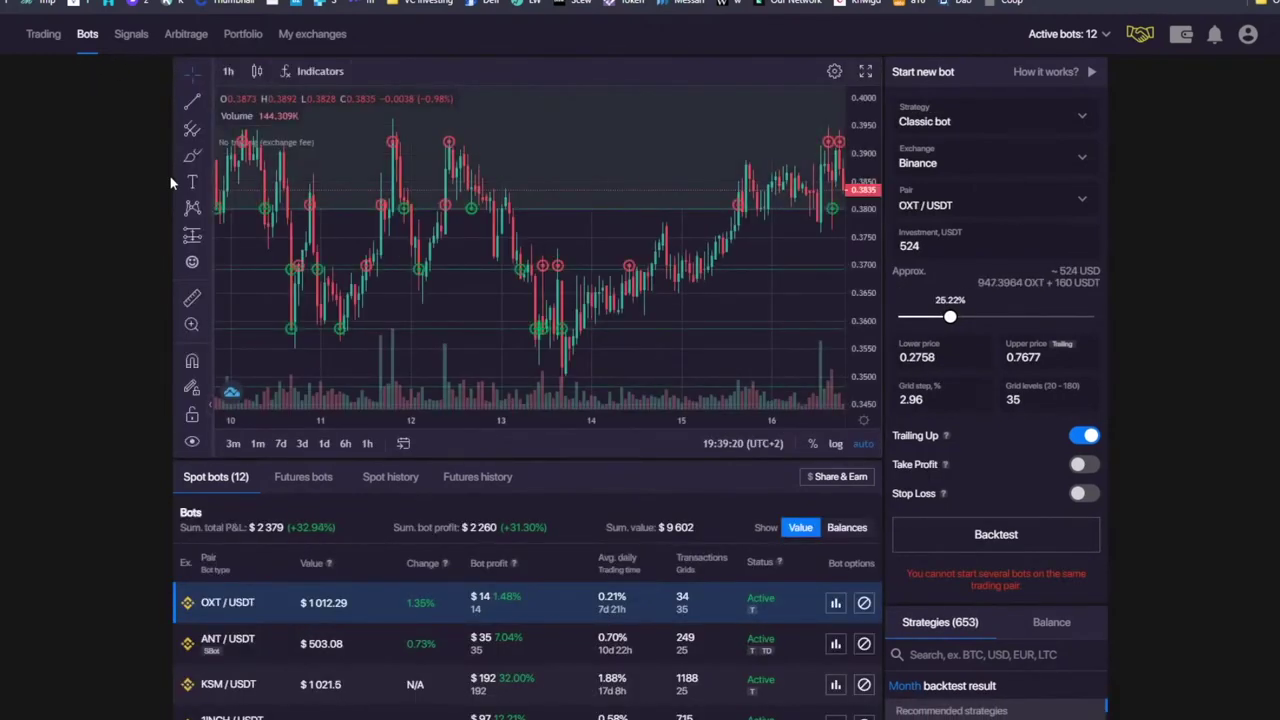
pyautogui.scroll(-5, 512, 355)
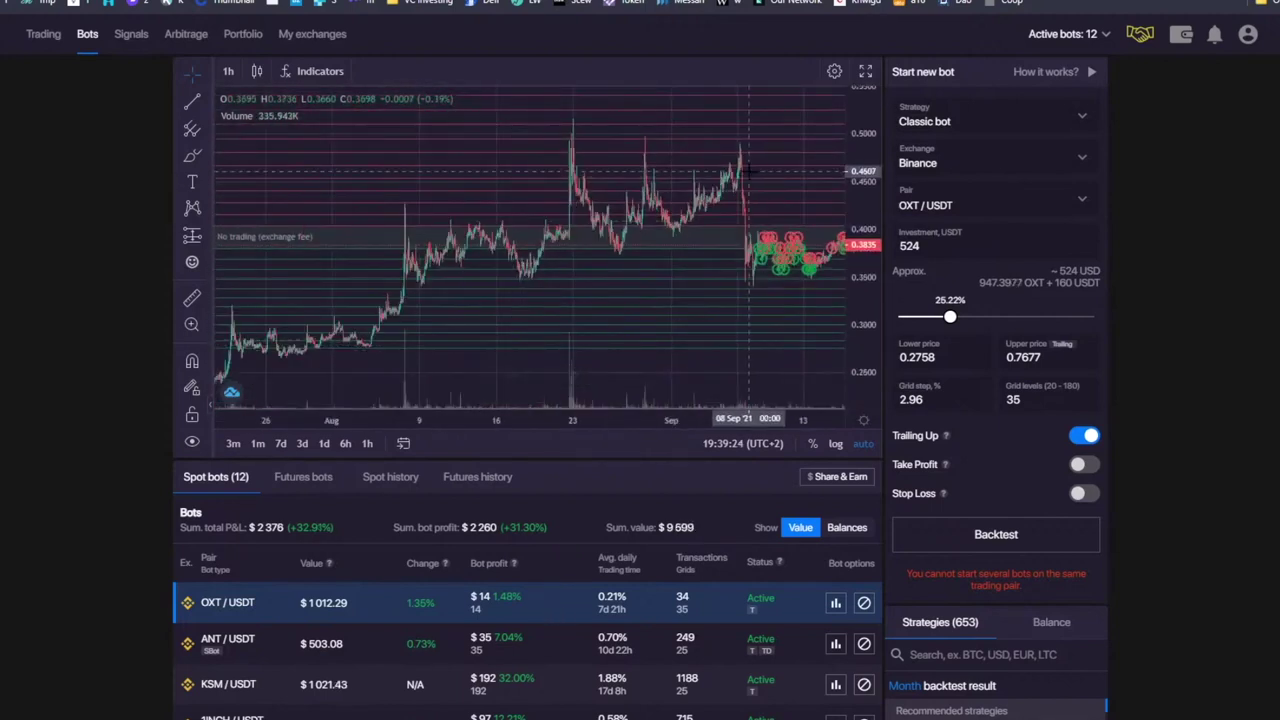
pyautogui.moveTo(751, 194); pyautogui.dragTo(632, 210)
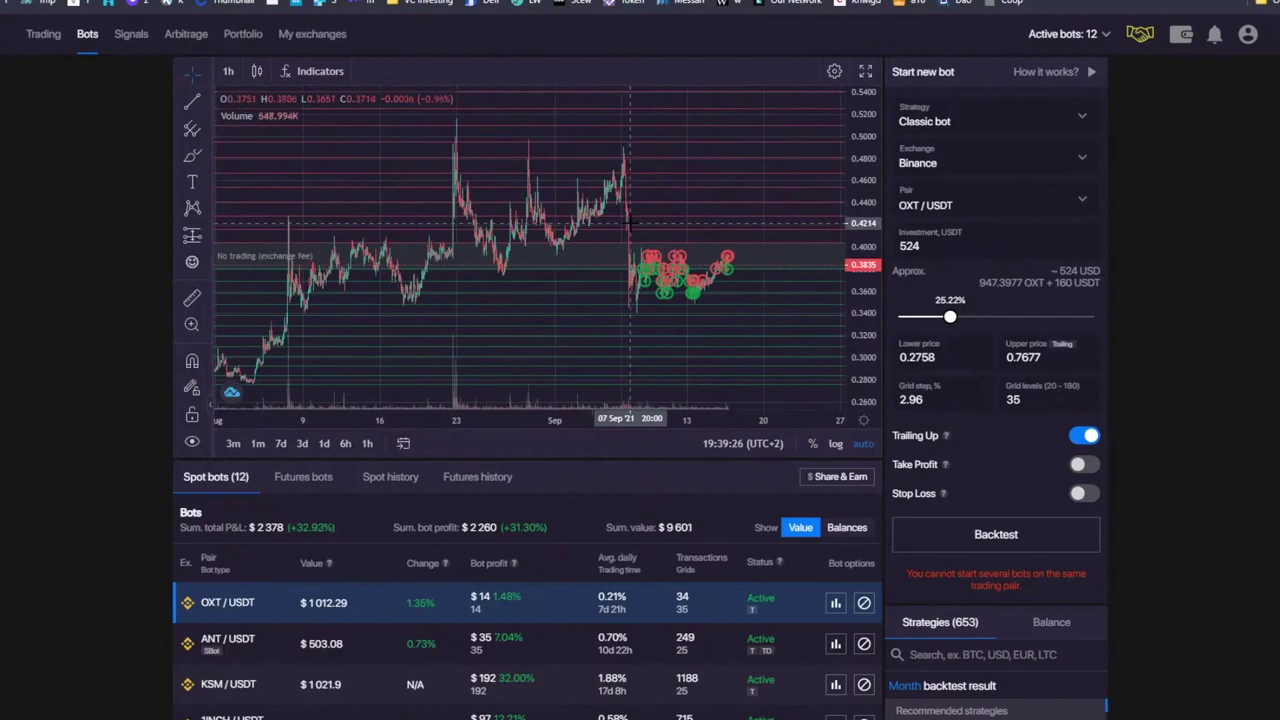
pyautogui.scroll(-2, 810, 160)
pyautogui.moveTo(861, 152); pyautogui.dragTo(860, 243)
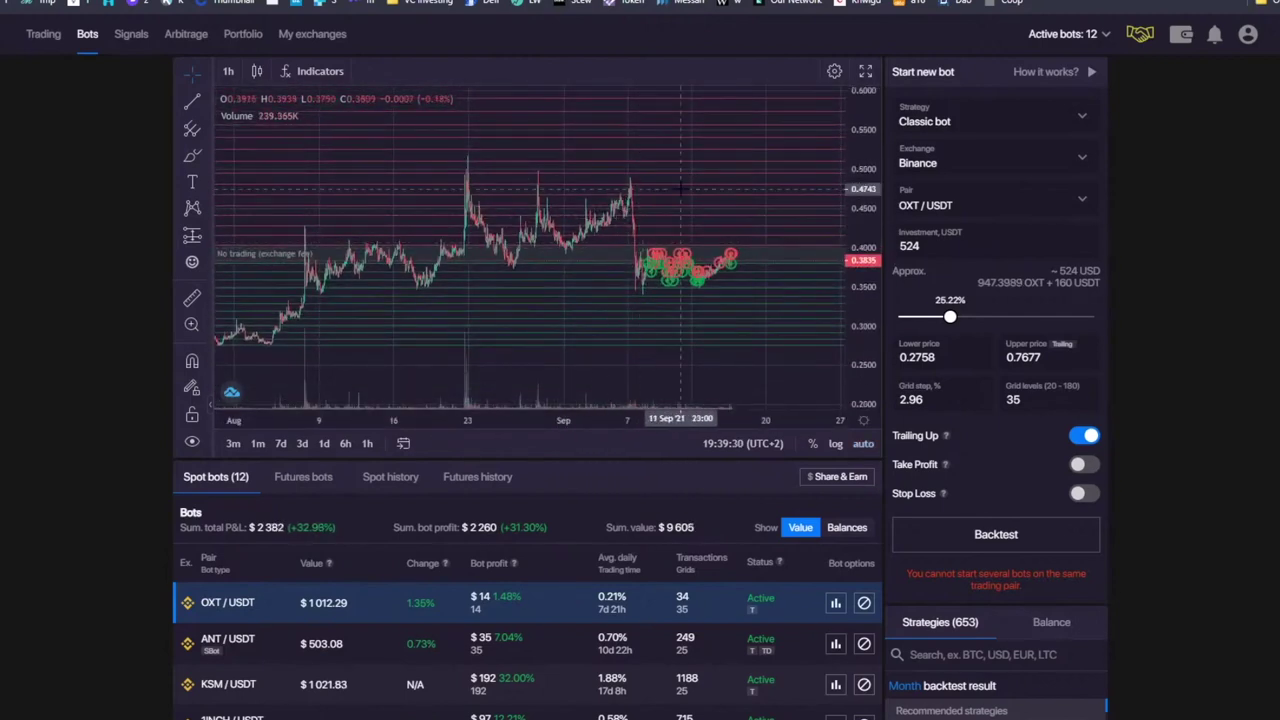
pyautogui.scroll(-2, 681, 187)
pyautogui.scroll(-4, 417, 553)
pyautogui.scroll(4, 417, 553)
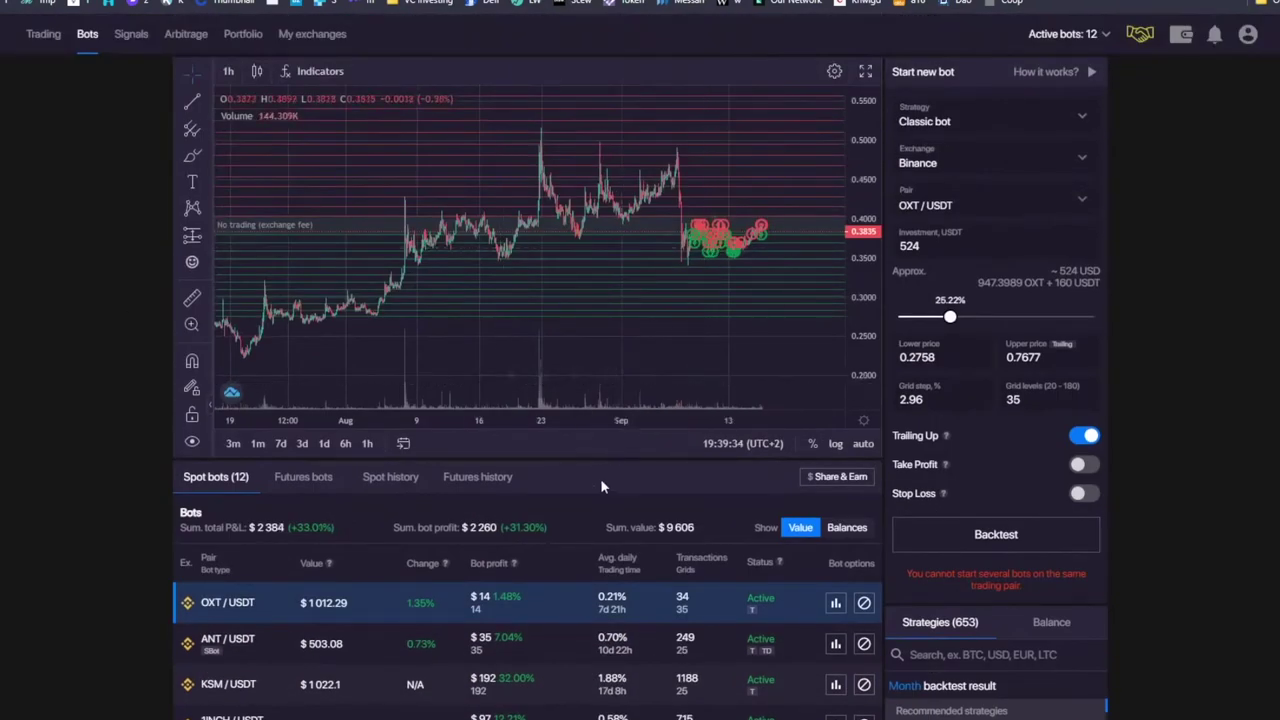
# Step: Look through the list of active spot bots, comparing their profits, average daily returns and trading times
pyautogui.scroll(-2, 577, 484)
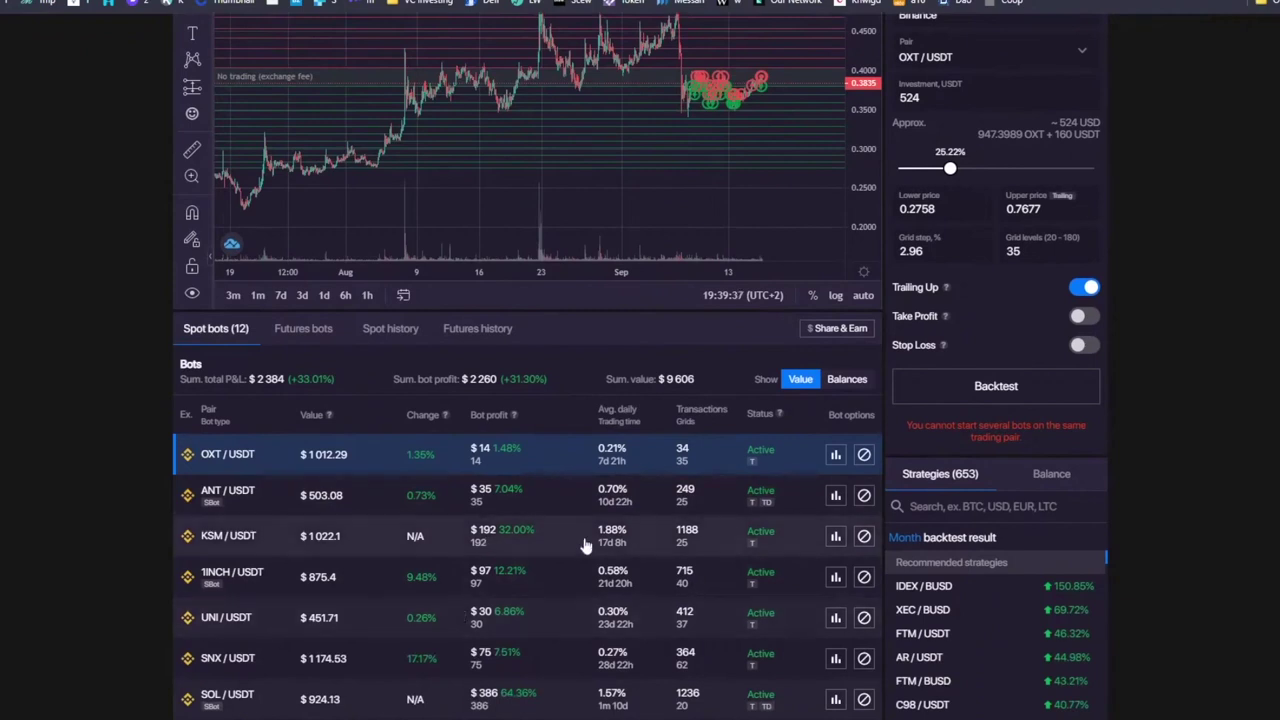
pyautogui.scroll(-3, 585, 545)
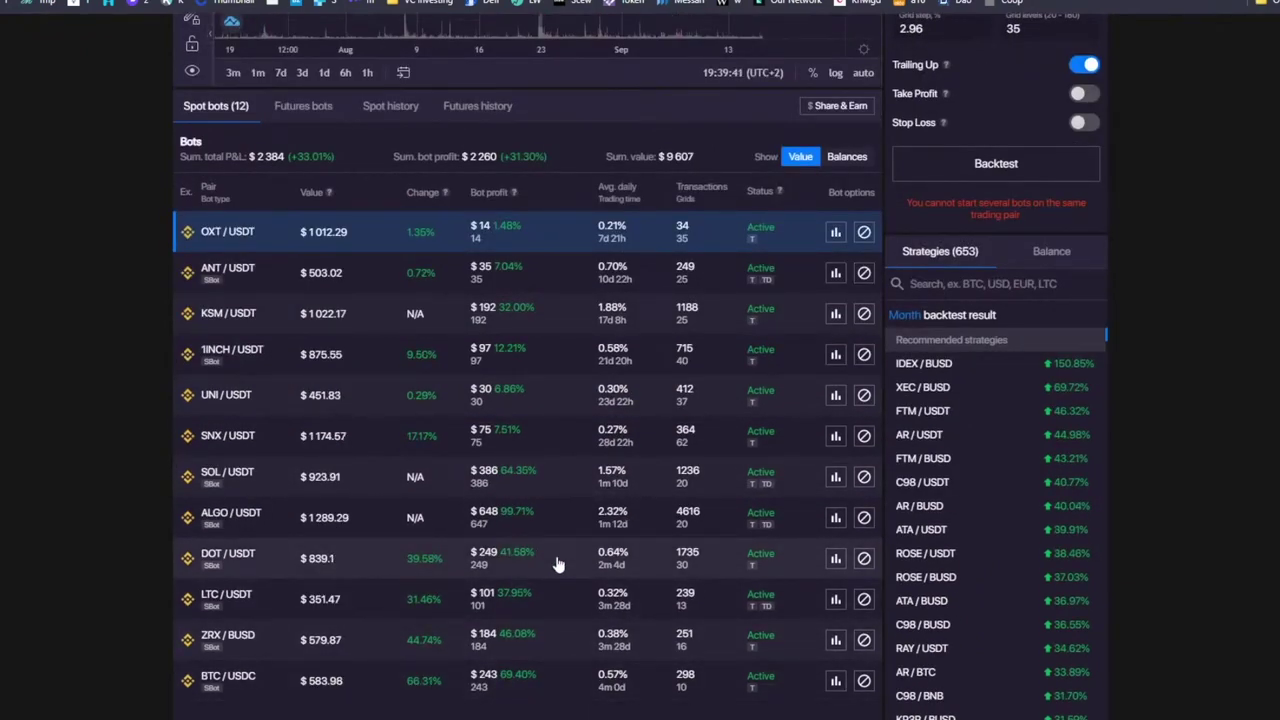
pyautogui.scroll(2, 558, 565)
pyautogui.scroll(3, 557, 528)
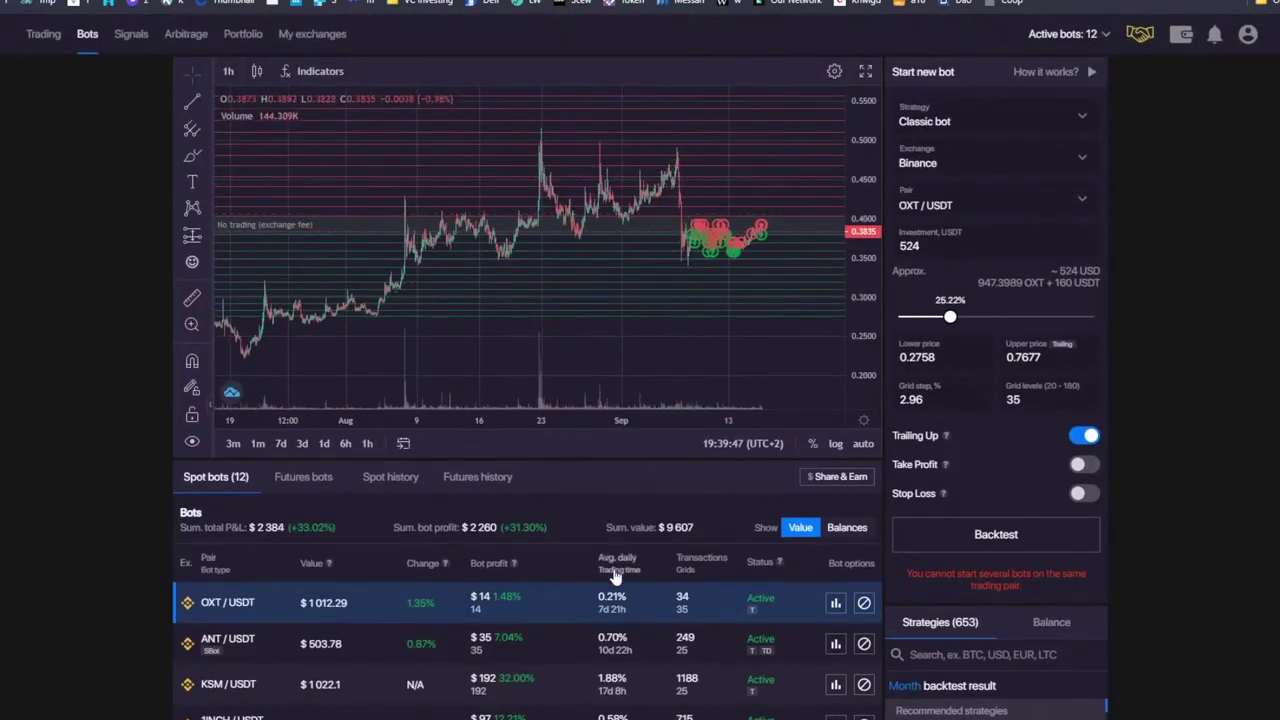
pyautogui.scroll(-2, 619, 314)
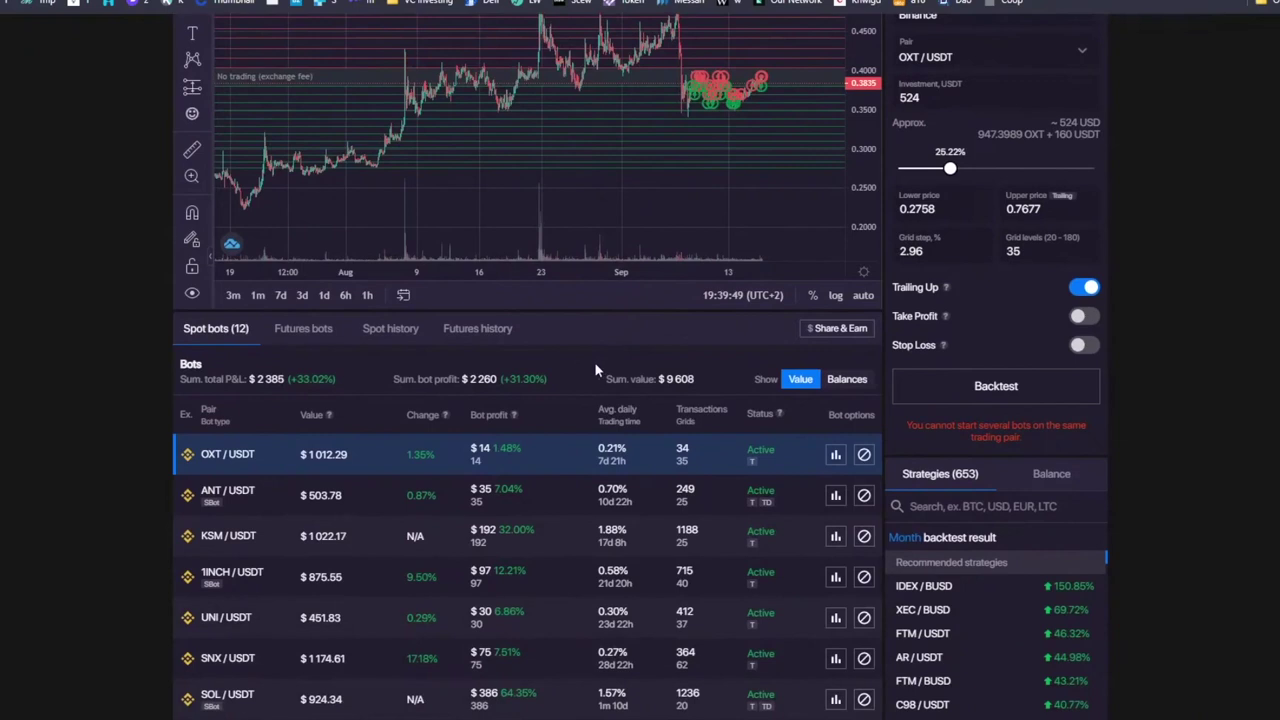
pyautogui.scroll(2, 528, 475)
# Step: Draw a wavy Brush line across the OXT/USDT bot's recent buy and sell marks on the chart
pyautogui.scroll(5, 760, 251)
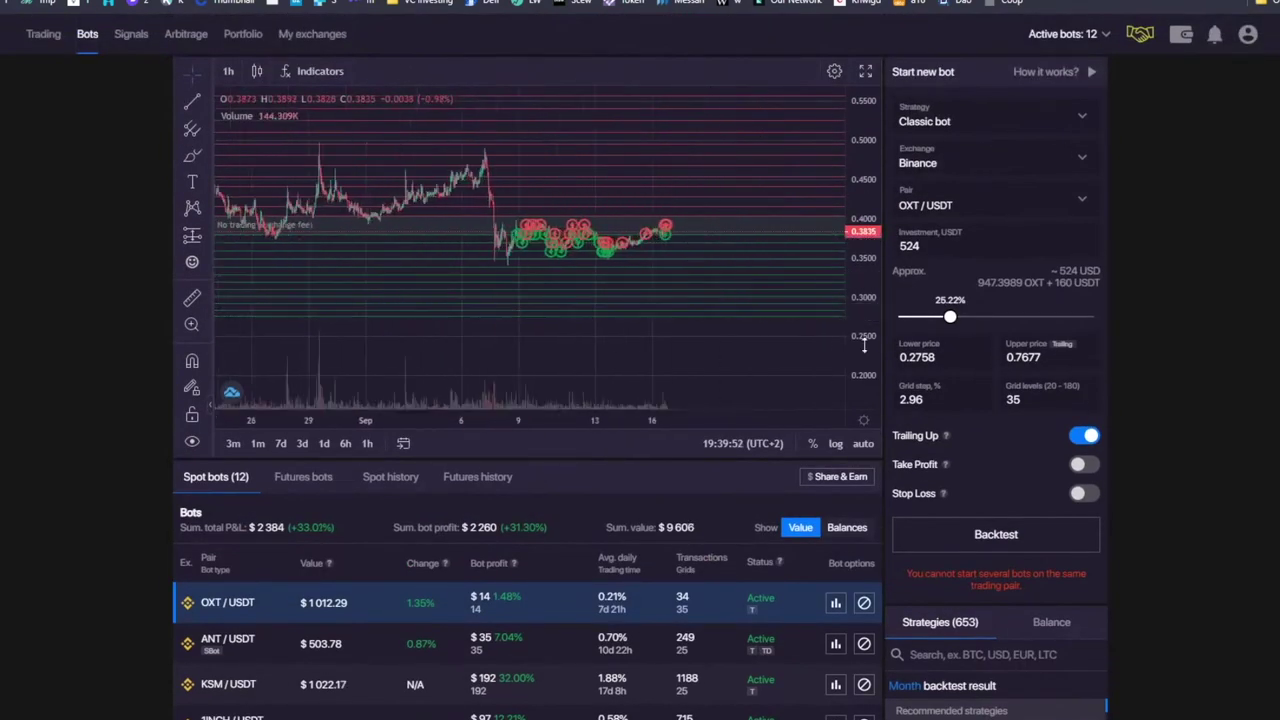
pyautogui.moveTo(742, 197); pyautogui.dragTo(766, 223)
pyautogui.click(192, 157)
pyautogui.moveTo(425, 248); pyautogui.dragTo(688, 232)
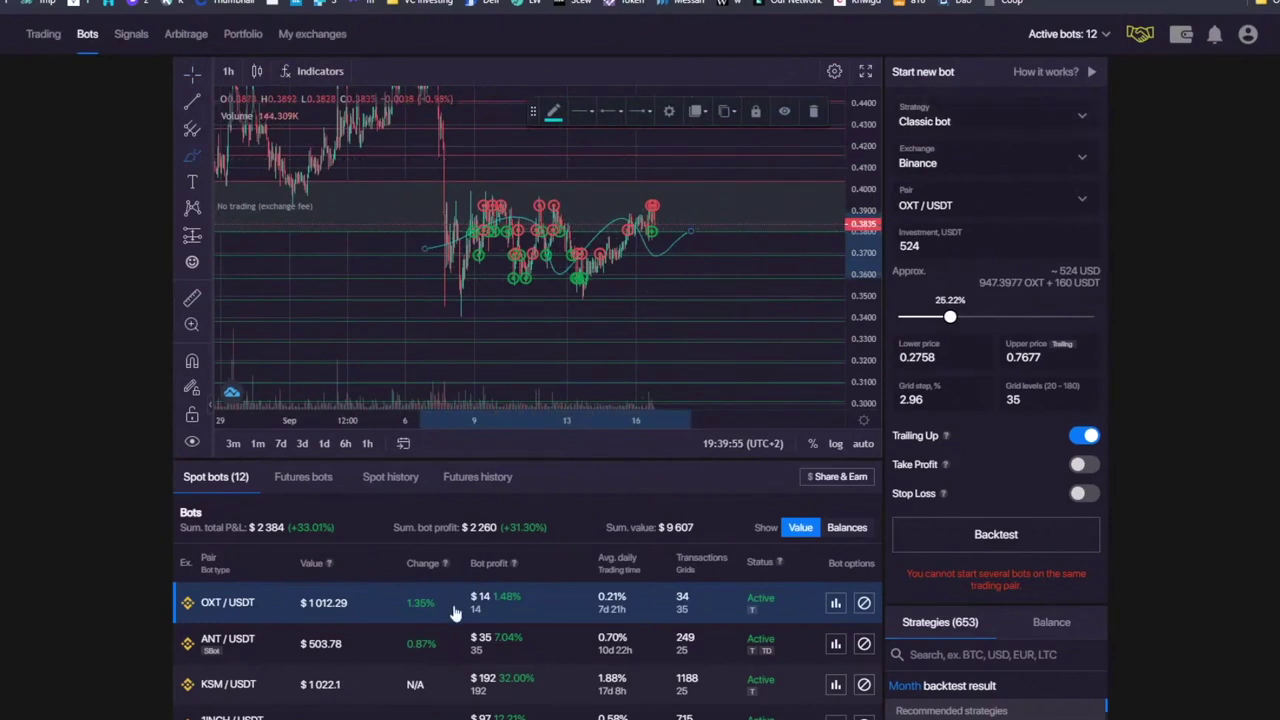
pyautogui.scroll(-3, 530, 466)
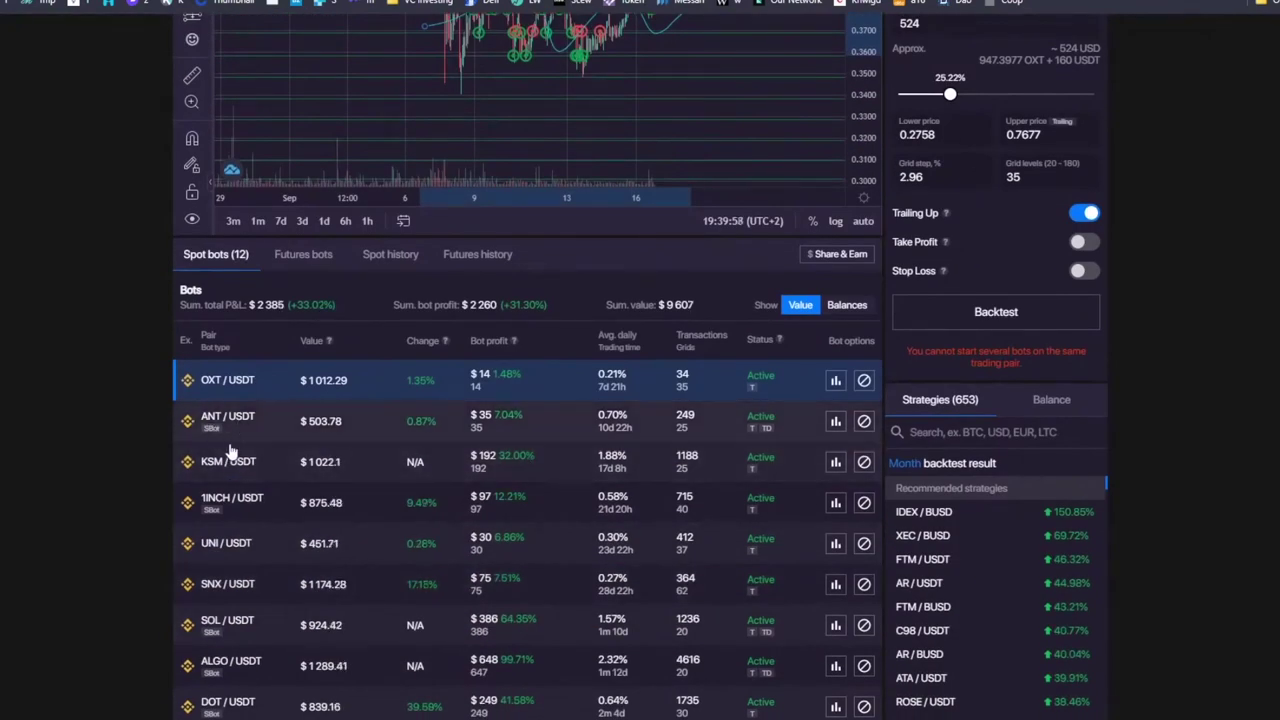
# Step: Open the ALGO/USDT bot from the spot bots list and examine its trades against the grid levels on the chart
pyautogui.scroll(1, 288, 470)
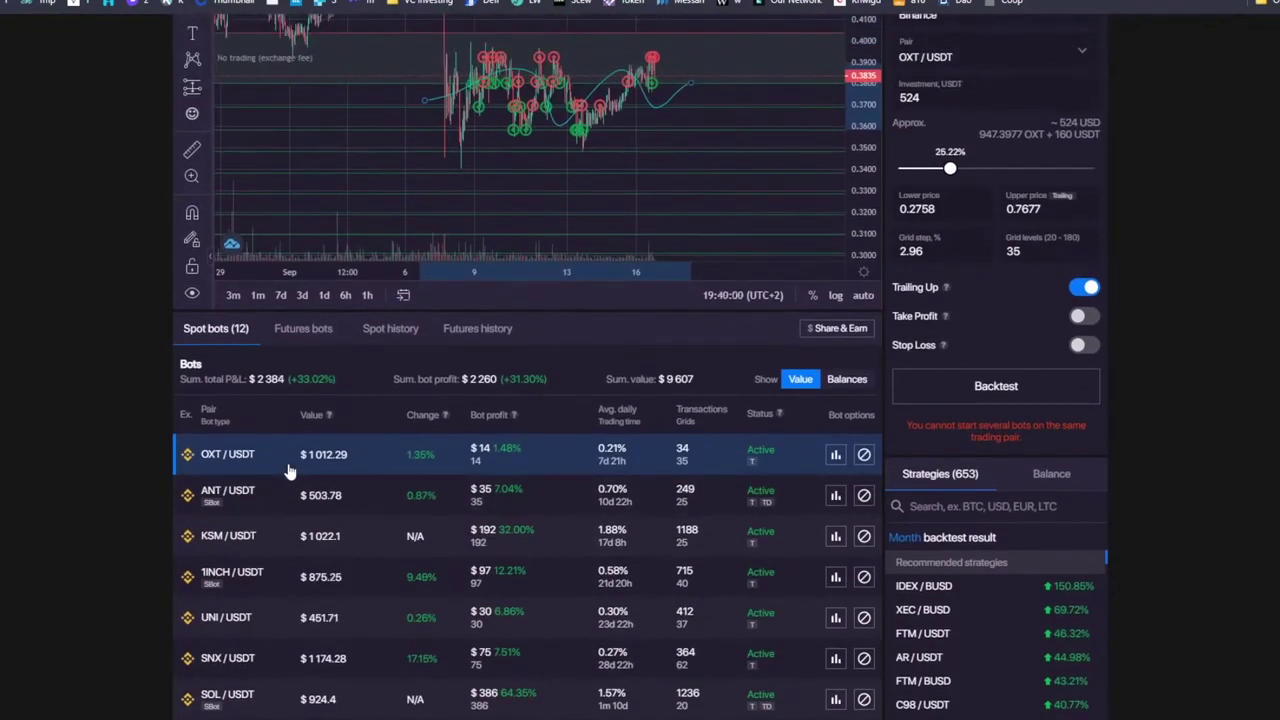
pyautogui.scroll(-3, 336, 527)
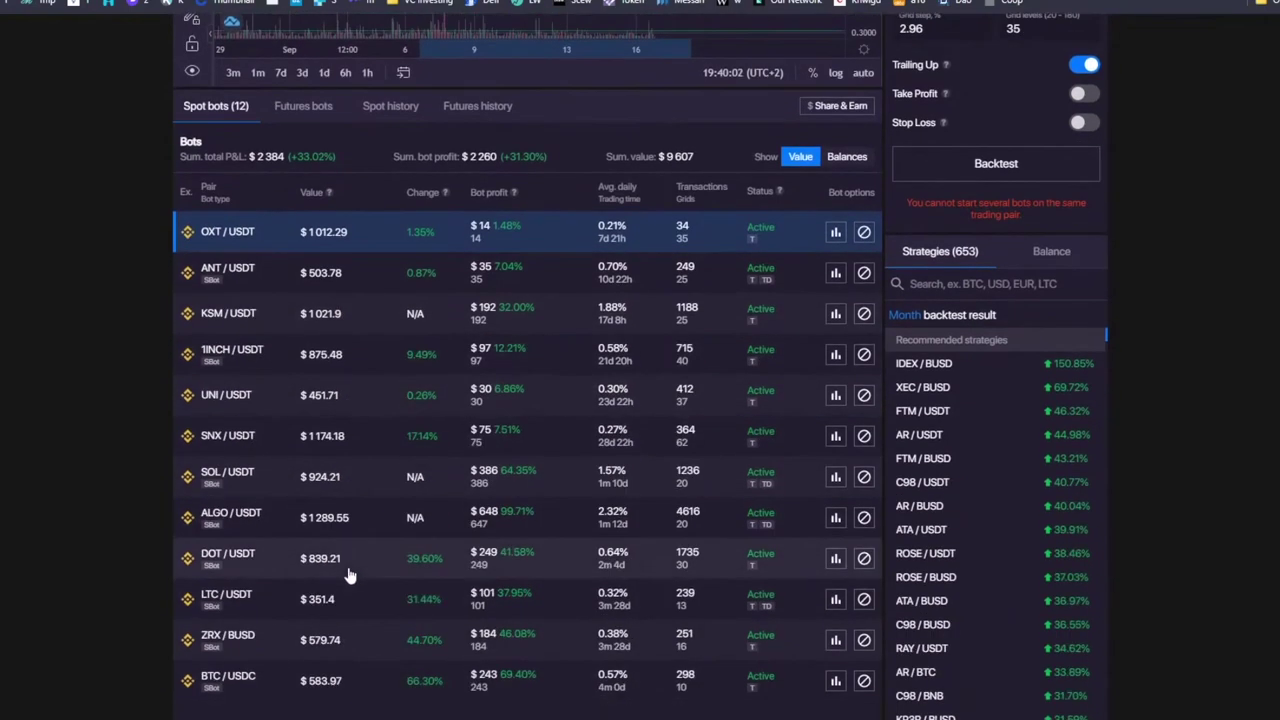
pyautogui.click(470, 524)
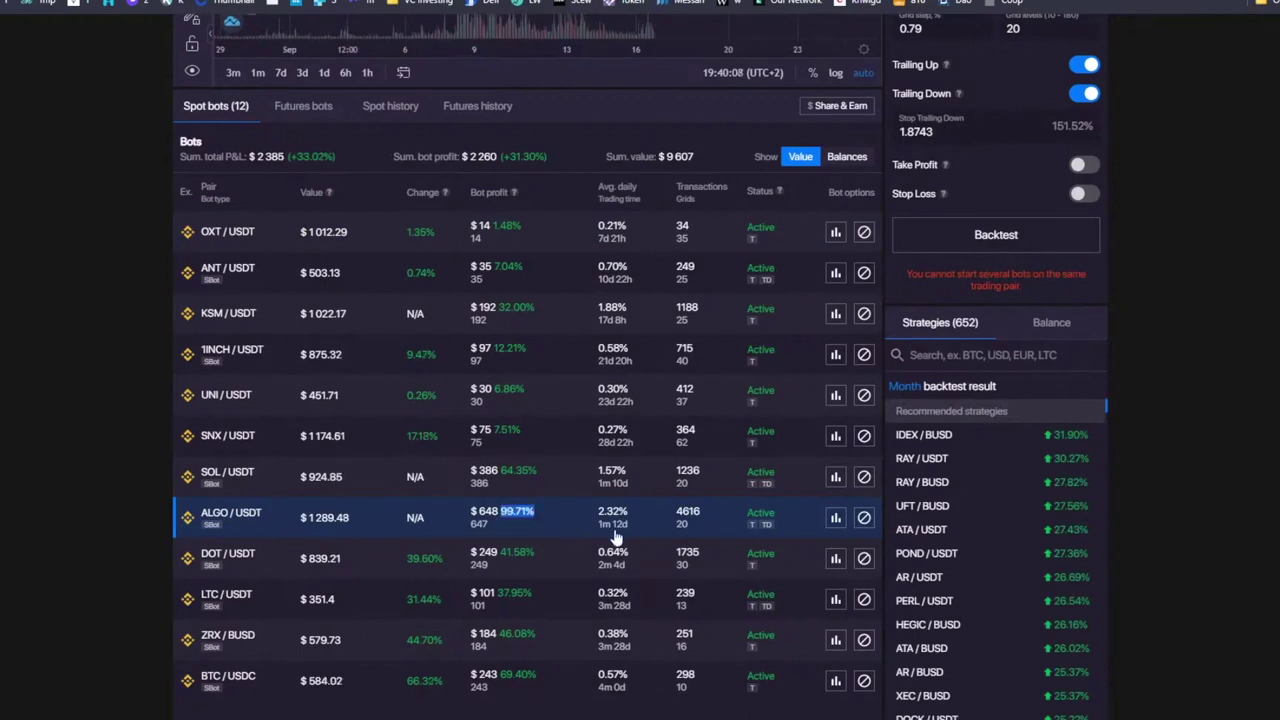
pyautogui.scroll(5, 582, 540)
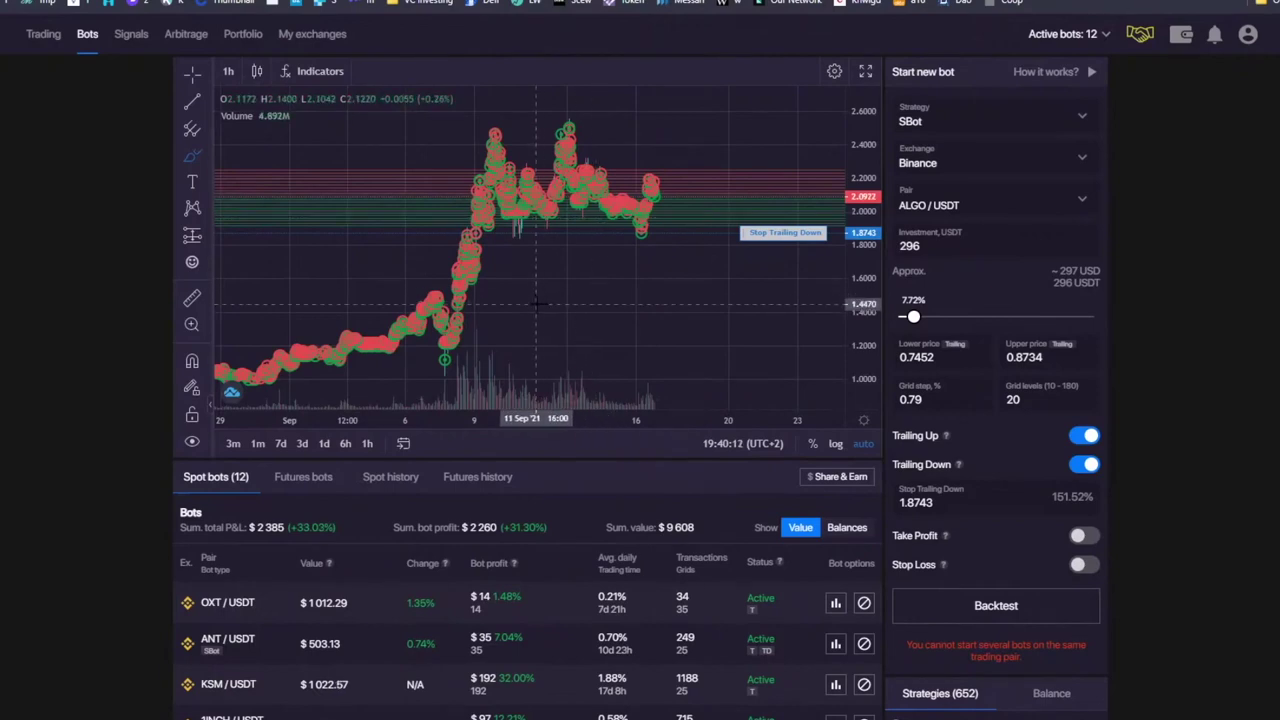
pyautogui.scroll(4, 543, 298)
pyautogui.scroll(-3, 430, 320)
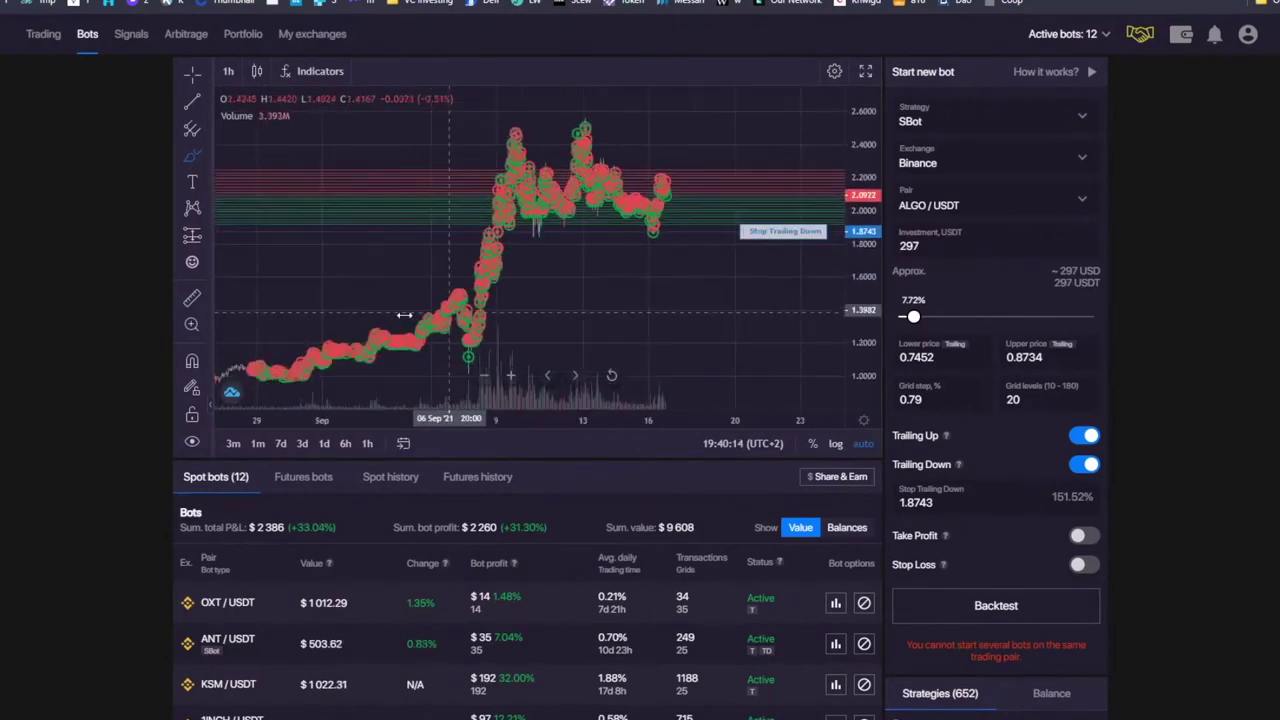
pyautogui.scroll(5, 534, 234)
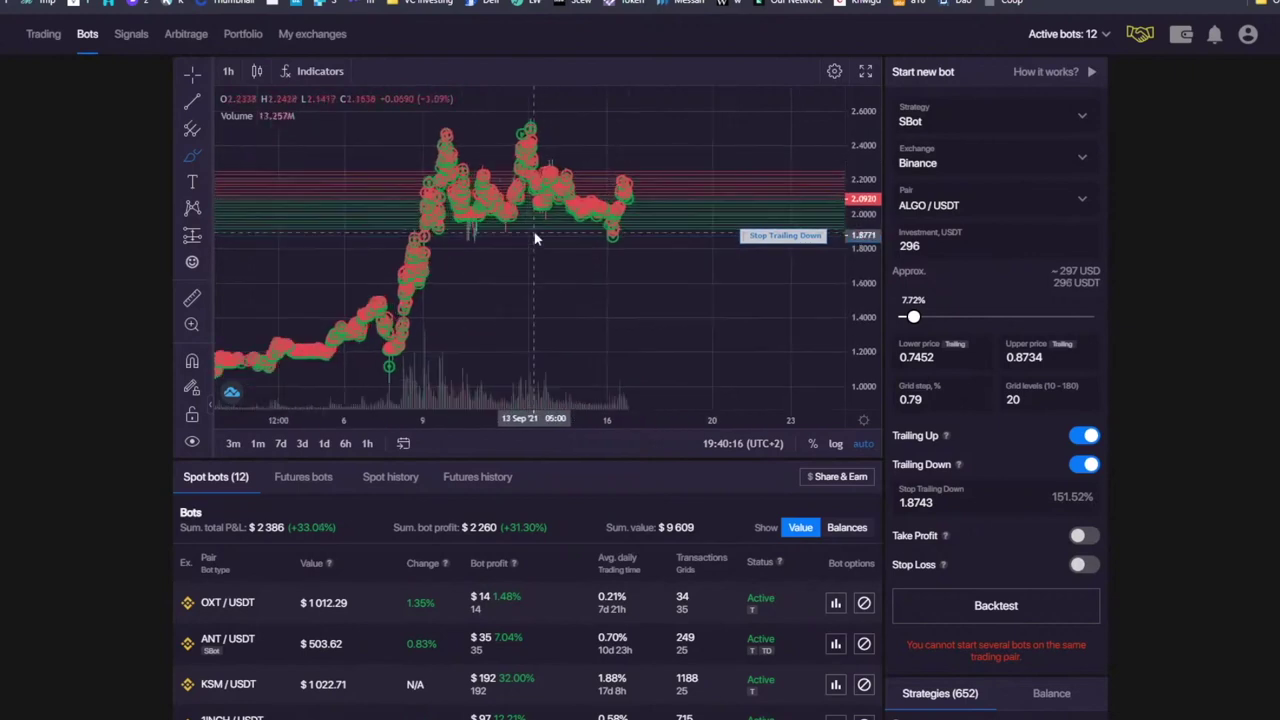
# Step: Delete the stray Brush line from the ALGO/USDT chart and switch back to the cross cursor
pyautogui.moveTo(485, 162); pyautogui.dragTo(623, 171)
pyautogui.click(781, 111)
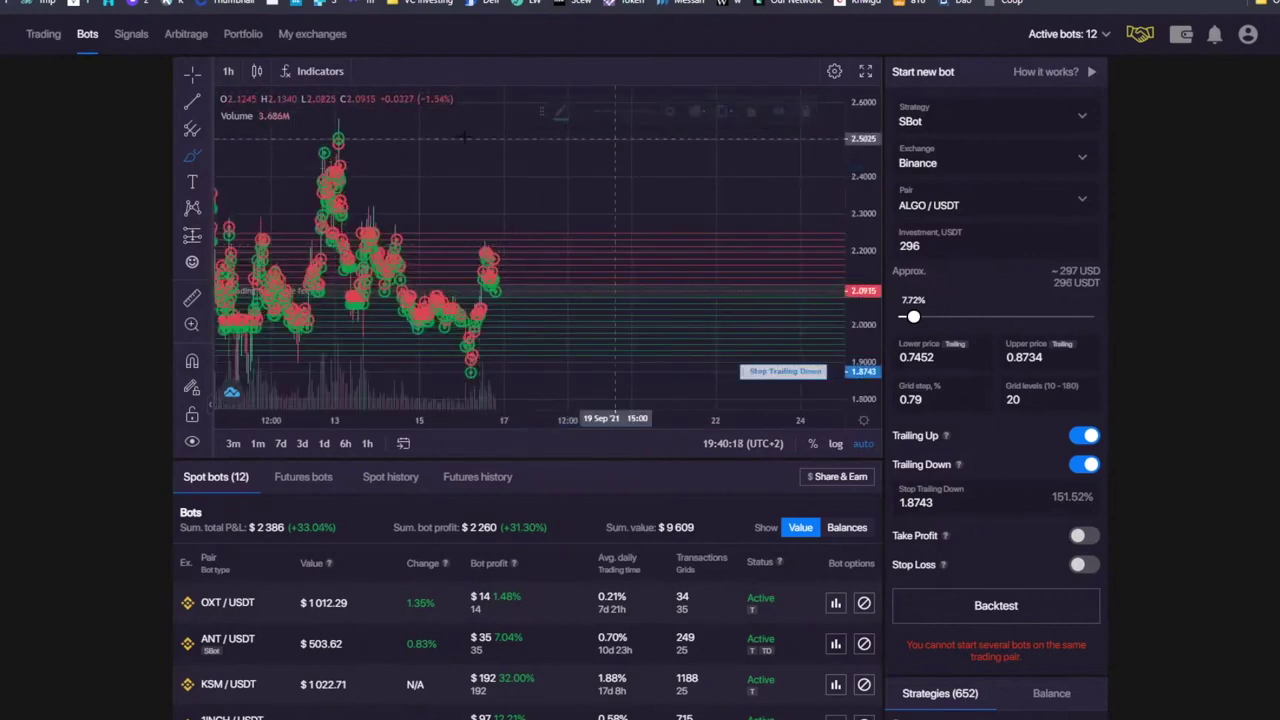
pyautogui.click(191, 76)
pyautogui.moveTo(505, 172); pyautogui.dragTo(616, 175)
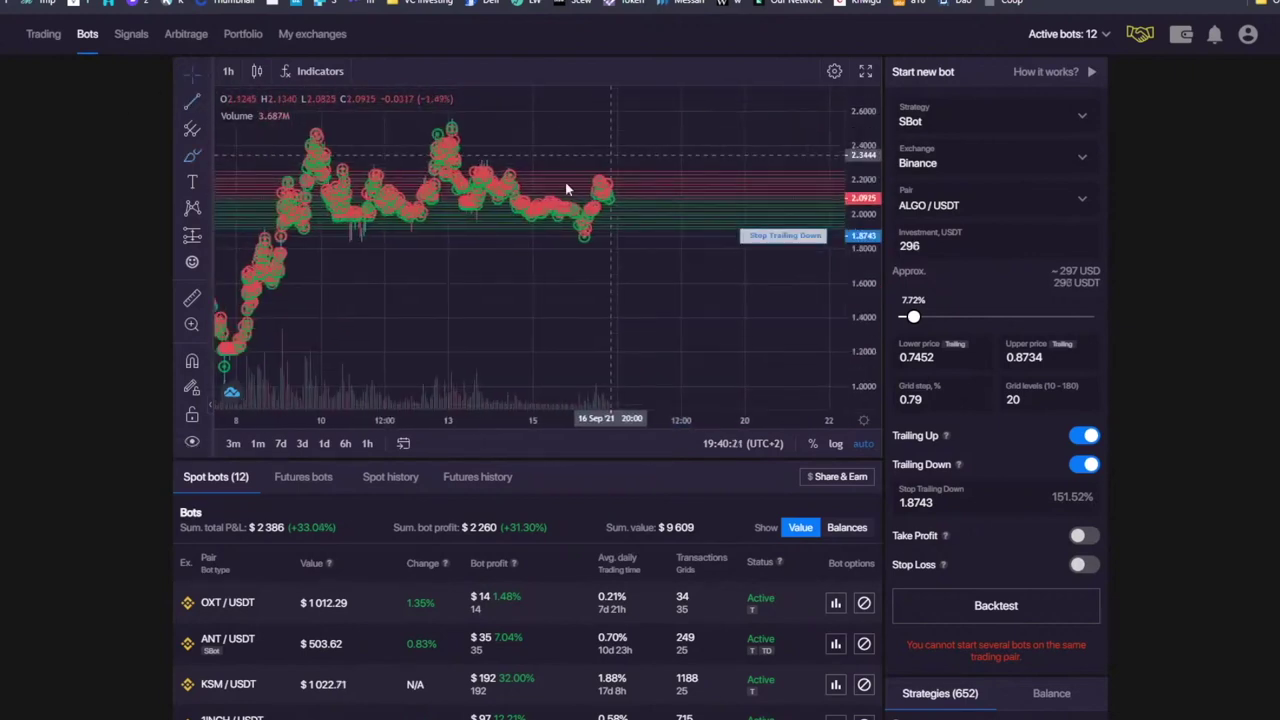
# Step: Compare the ALGO/USDT bot's profit, average daily return and transactions in the bots list with its chart
pyautogui.scroll(-3, 477, 385)
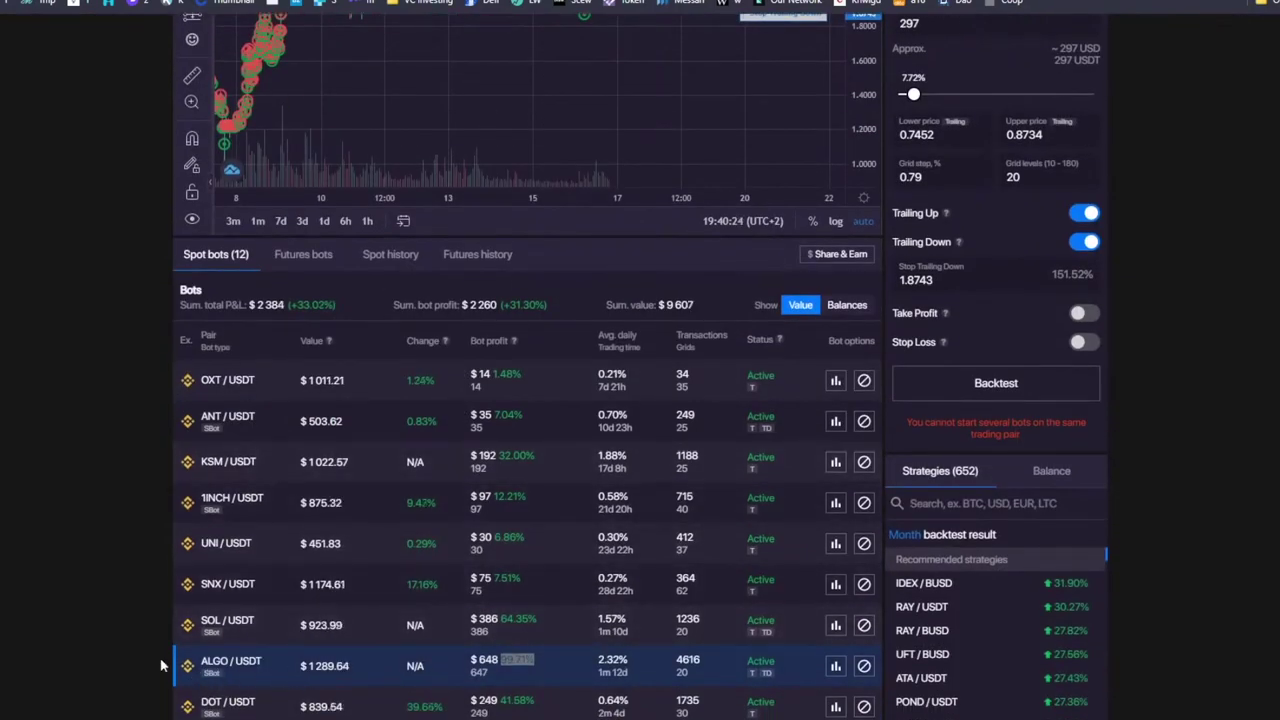
pyautogui.scroll(3, 368, 678)
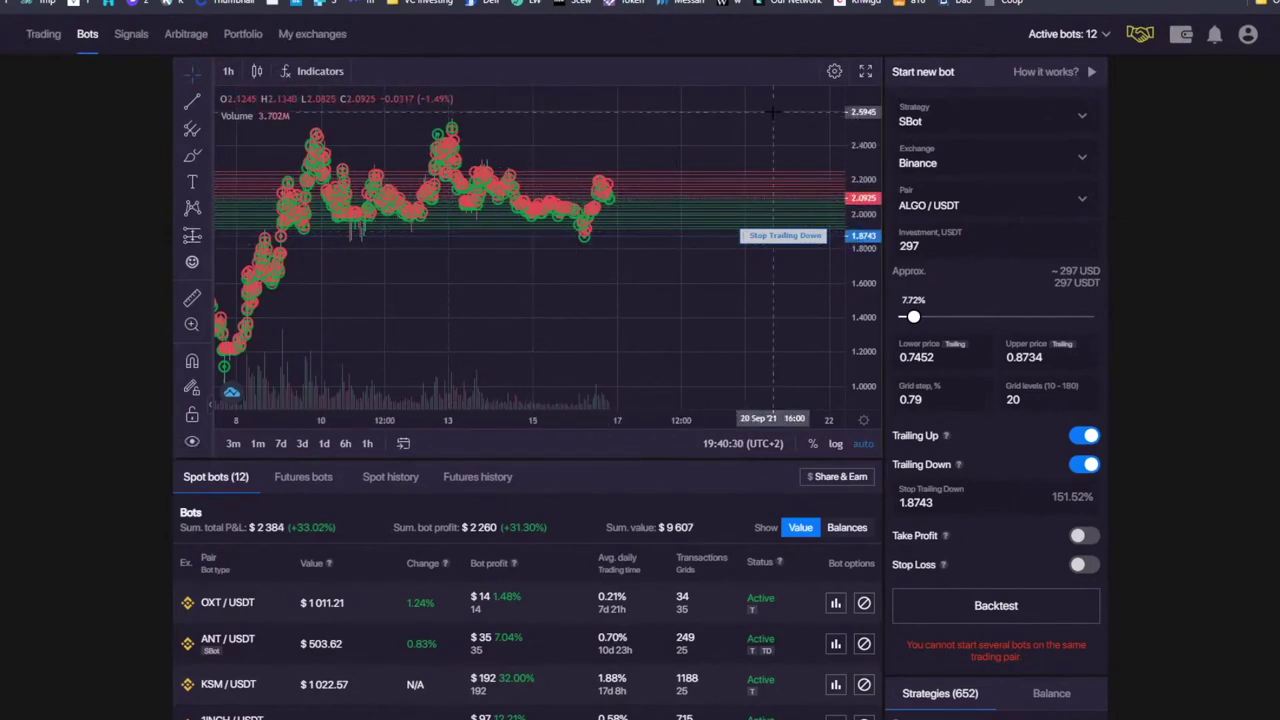
pyautogui.scroll(-4, 631, 501)
pyautogui.scroll(4, 651, 343)
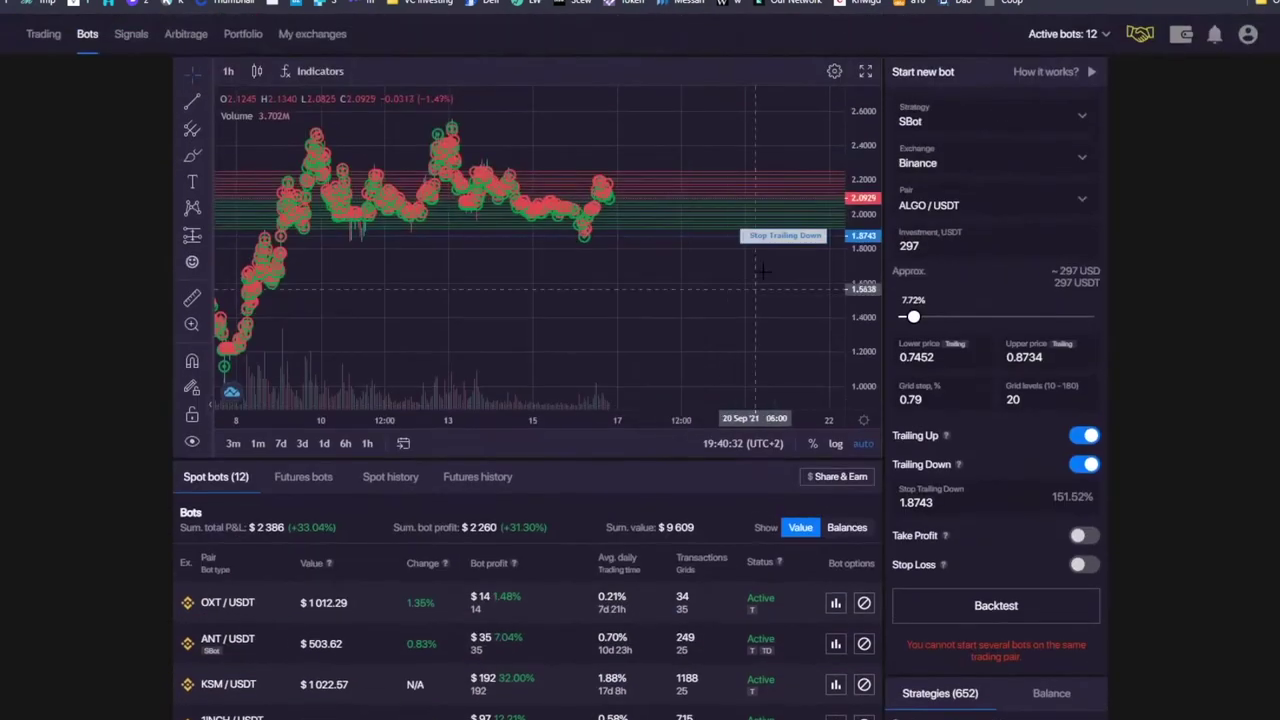
pyautogui.scroll(-3, 665, 509)
pyautogui.scroll(-1, 665, 509)
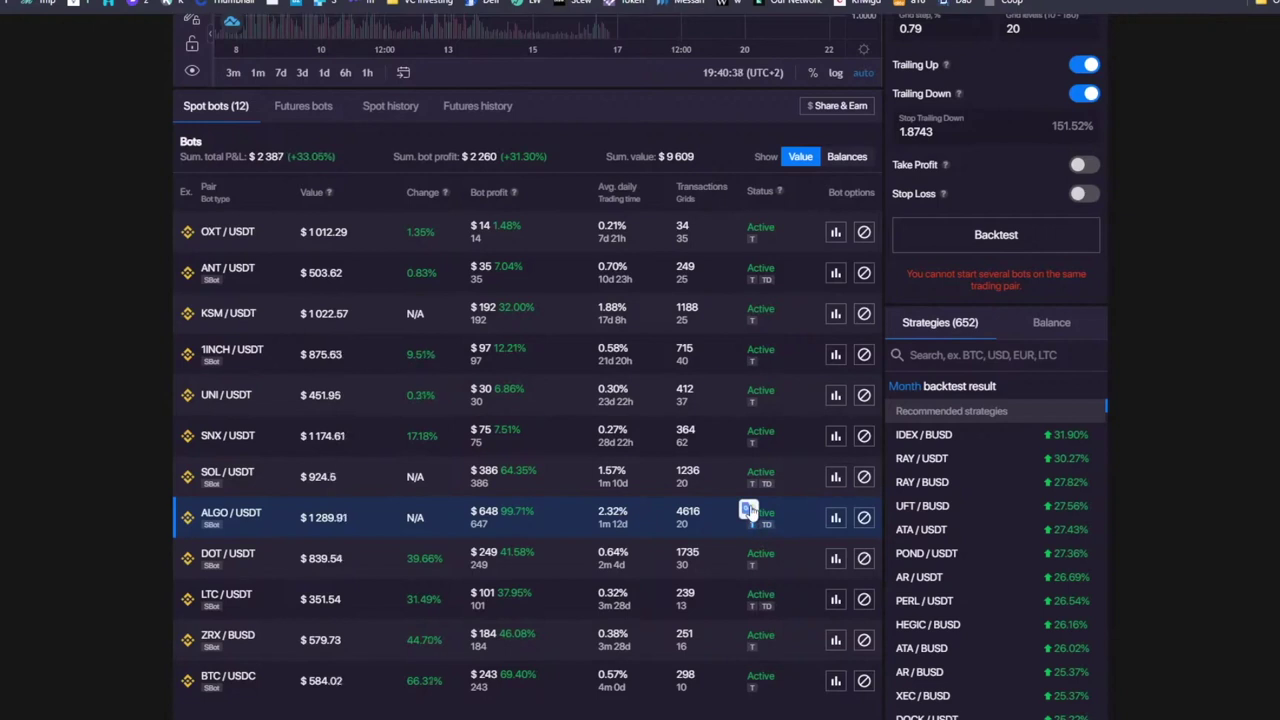
pyautogui.scroll(4, 641, 484)
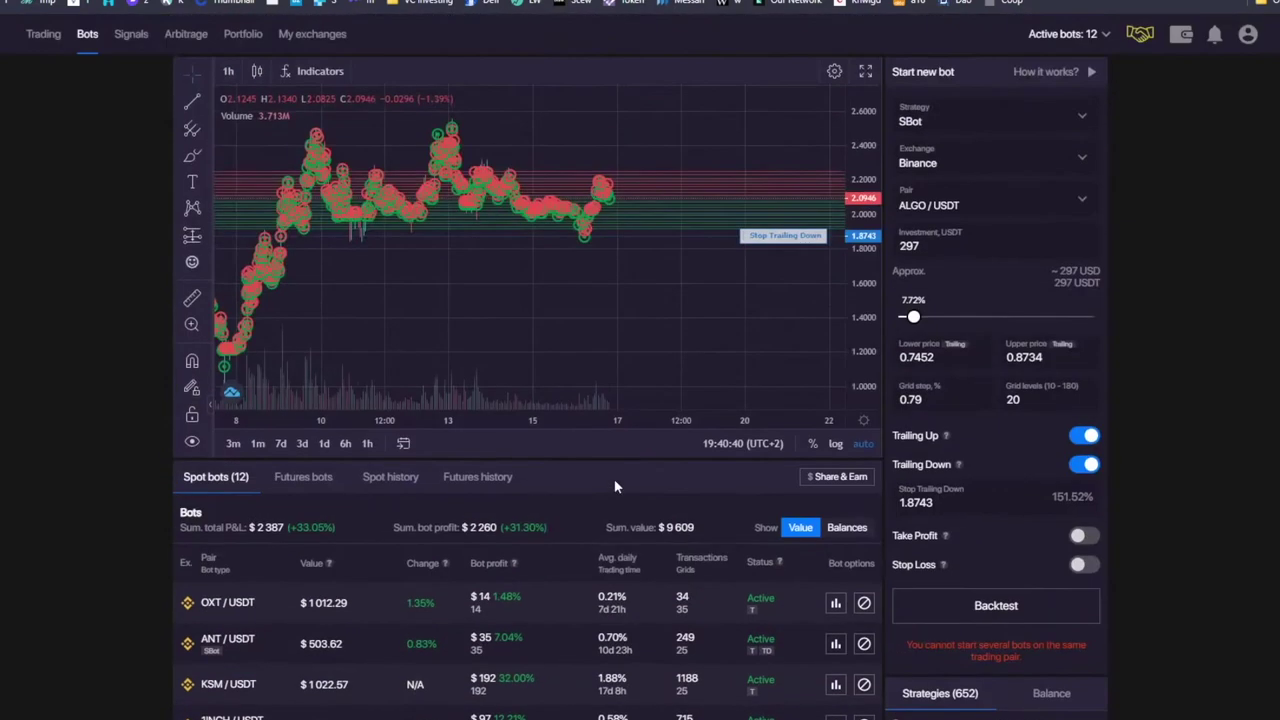
# Step: Switch to the Trading page and look through the Market, Limit and Stop order forms for ALGO/USDT
pyautogui.click(43, 34)
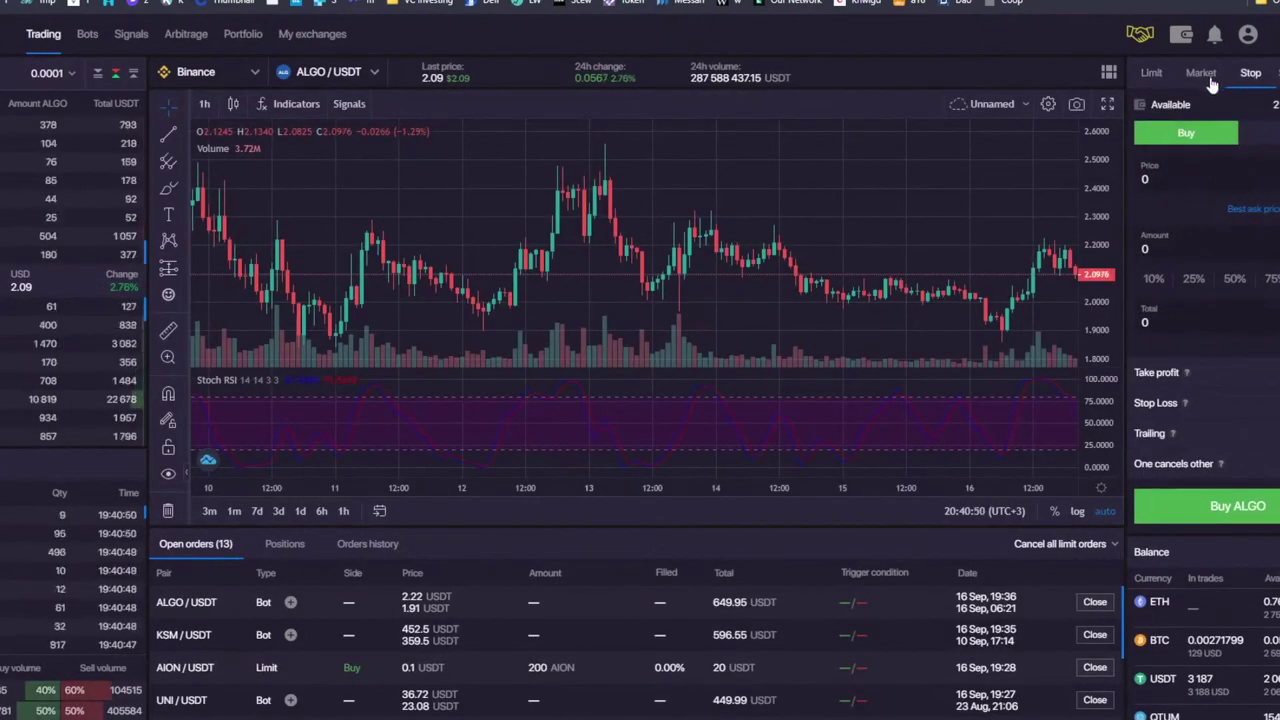
pyautogui.click(1201, 77)
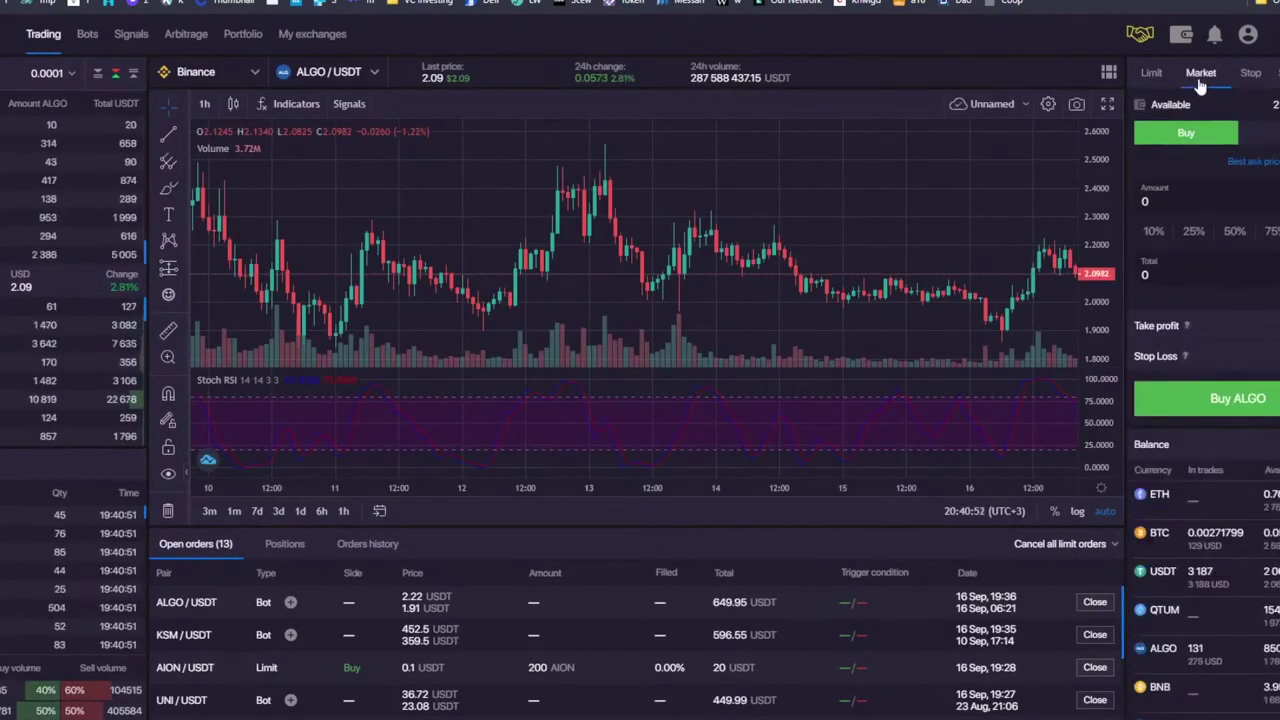
pyautogui.click(1155, 86)
pyautogui.click(1188, 93)
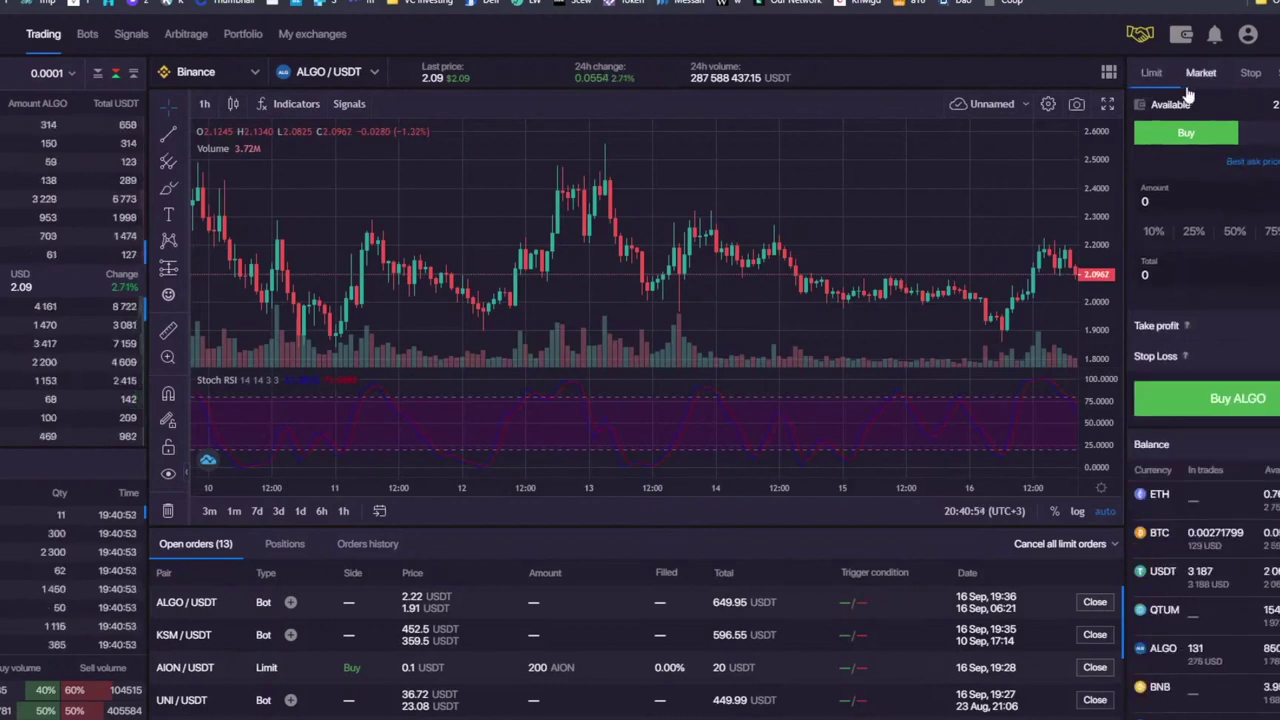
pyautogui.click(1250, 73)
pyautogui.click(1268, 73)
pyautogui.click(1170, 177)
pyautogui.click(1257, 75)
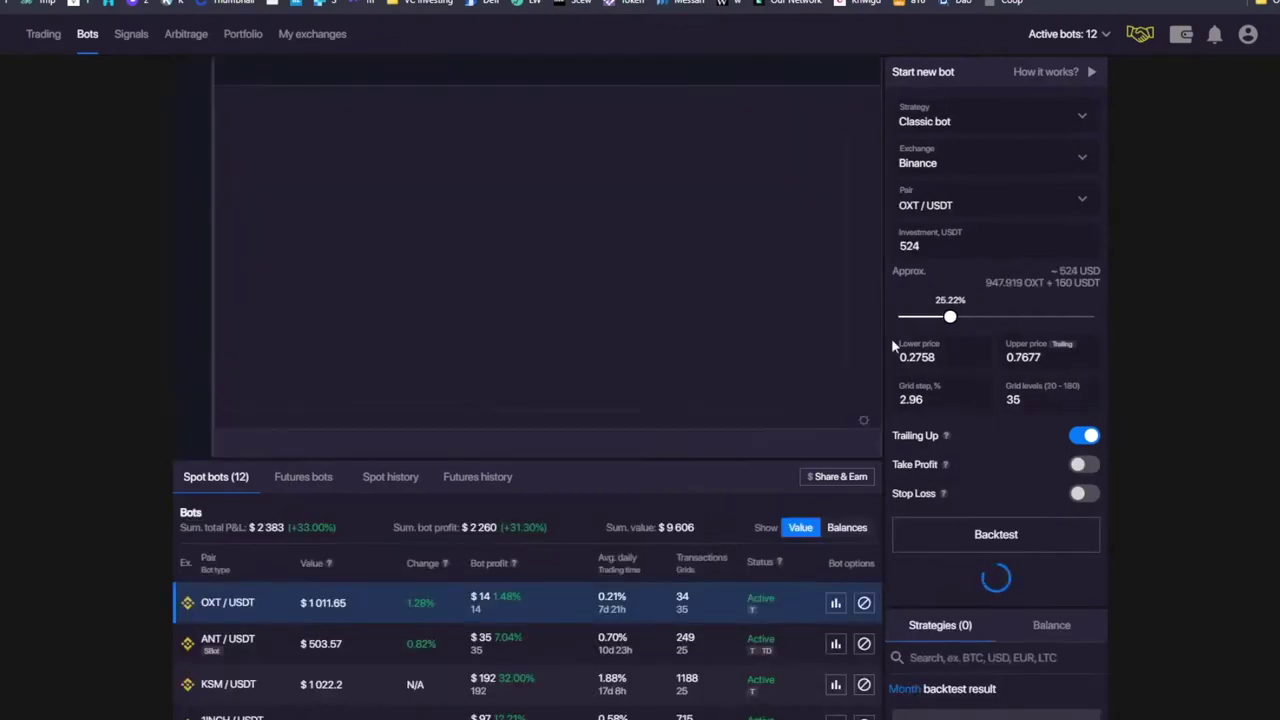
# Step: On the OXT/USDT bot's chart, draw a Brush arrow rising from the latest trades to the upper edge of the grid
pyautogui.scroll(-4, 561, 262)
pyautogui.scroll(4, 563, 270)
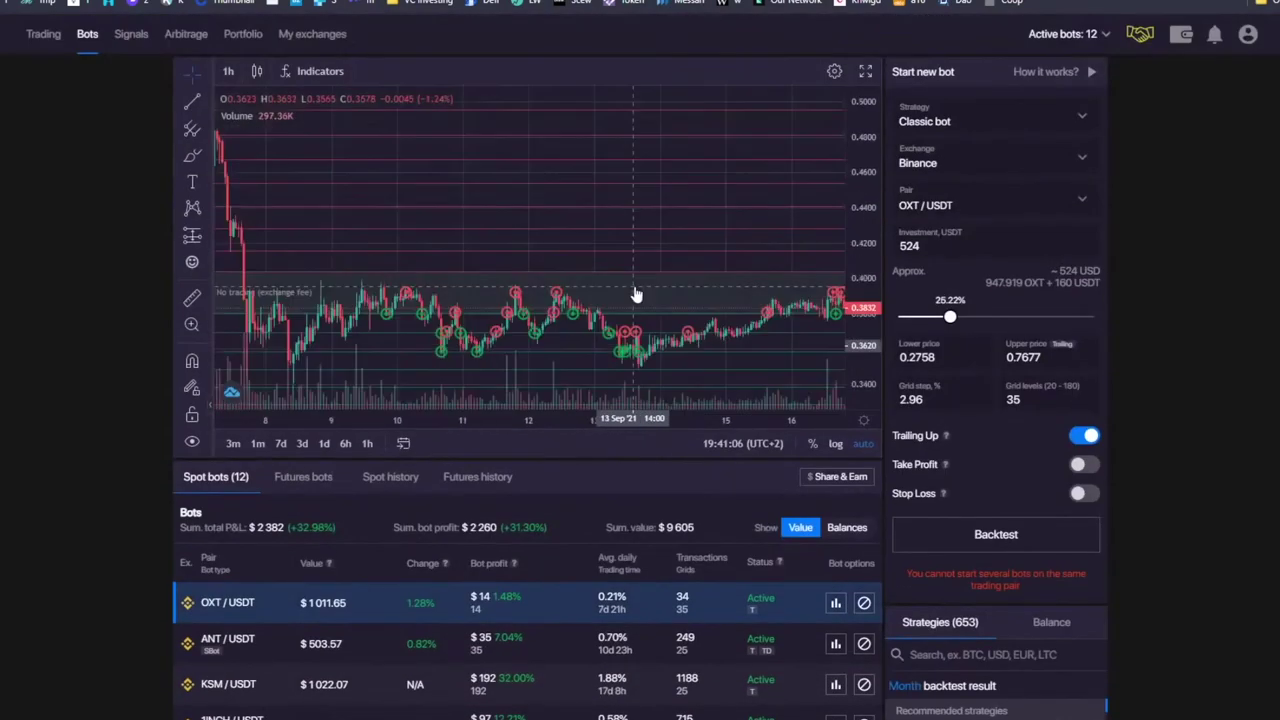
pyautogui.moveTo(887, 159); pyautogui.dragTo(868, 270)
pyautogui.moveTo(717, 260); pyautogui.dragTo(417, 242)
pyautogui.moveTo(869, 162); pyautogui.dragTo(869, 225)
pyautogui.moveTo(620, 163); pyautogui.dragTo(589, 237)
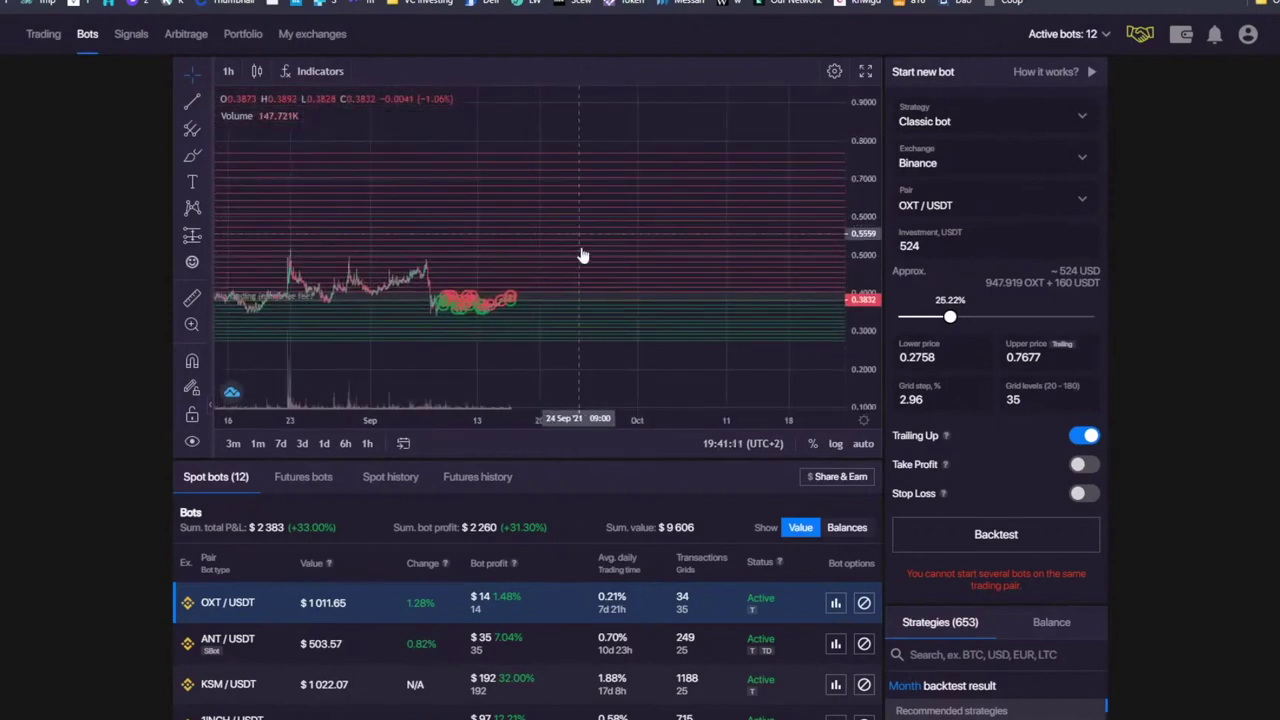
pyautogui.moveTo(854, 189); pyautogui.dragTo(854, 218)
pyautogui.click(192, 155)
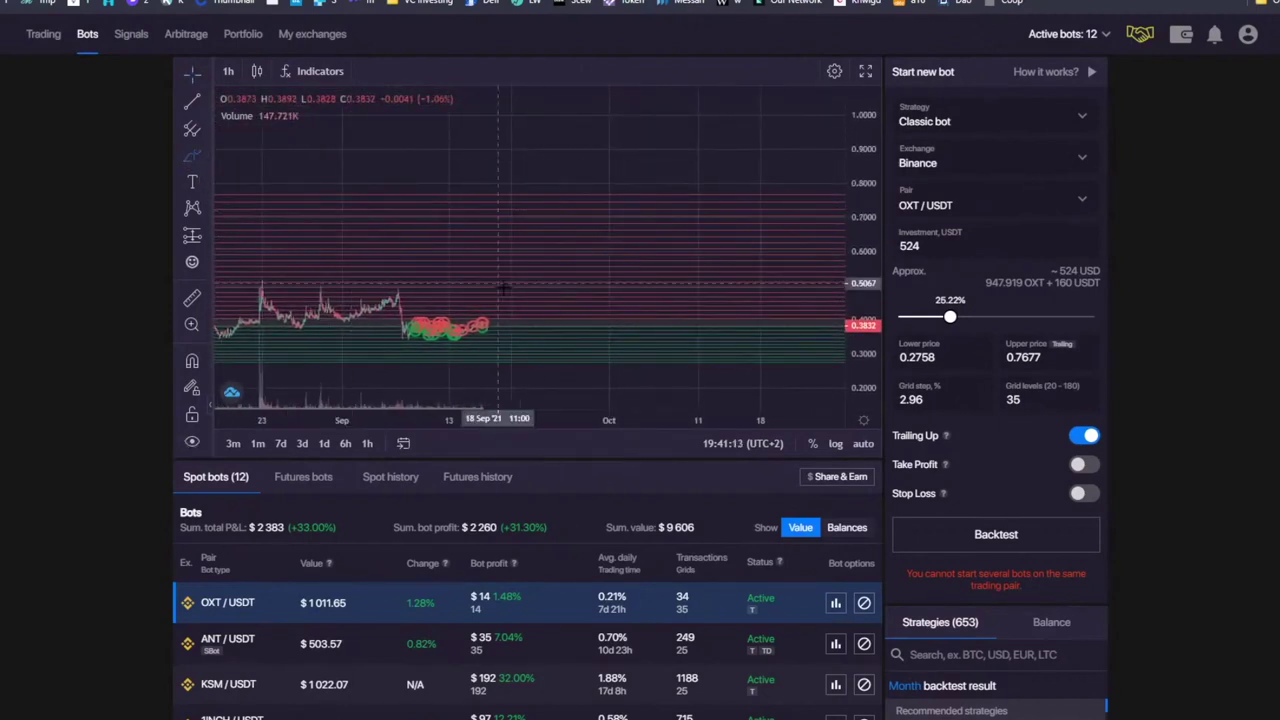
pyautogui.moveTo(492, 317)
pyautogui.mouseDown()
pyautogui.moveTo(575, 193)
pyautogui.moveTo(589, 210)
pyautogui.mouseUp()
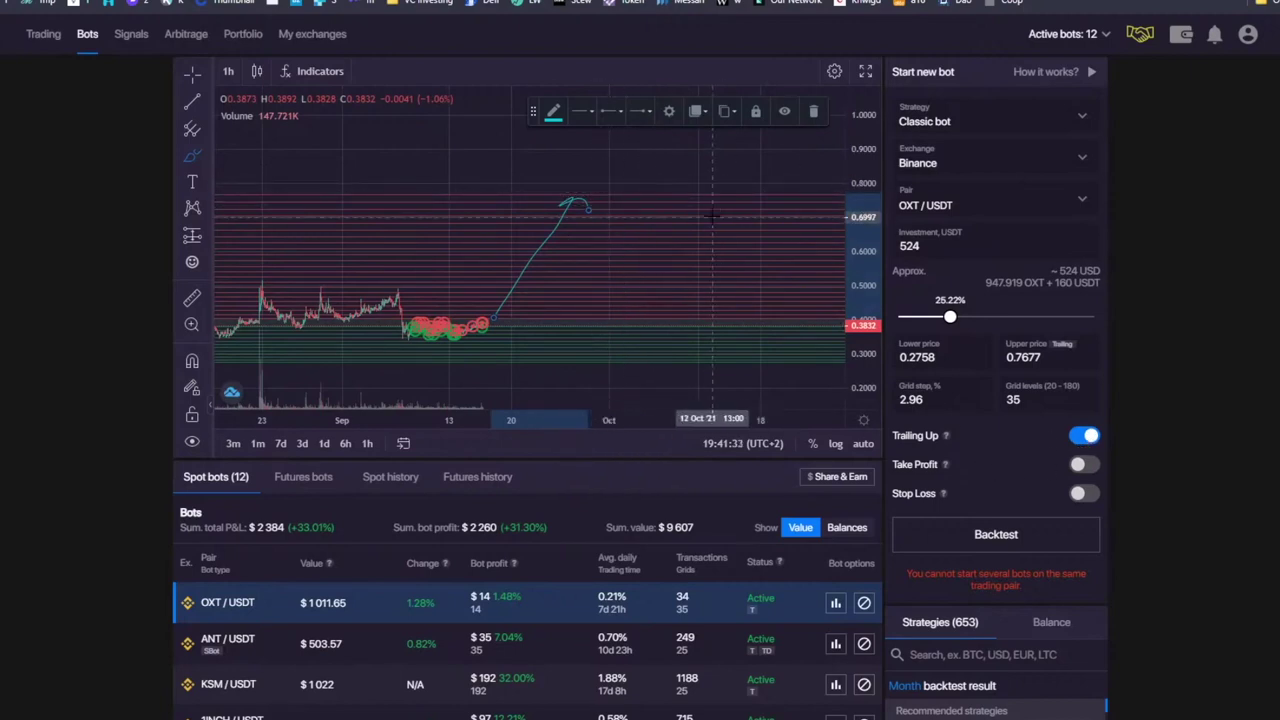
# Step: Draw a second, wavy Brush arrow continuing above the OXT/USDT grid up to a price of about 1.2
pyautogui.moveTo(424, 124)
pyautogui.mouseDown()
pyautogui.moveTo(397, 184)
pyautogui.moveTo(288, 222)
pyautogui.mouseUp()
pyautogui.click(189, 154)
pyautogui.moveTo(452, 289)
pyautogui.mouseDown()
pyautogui.moveTo(520, 206)
pyautogui.moveTo(684, 153)
pyautogui.mouseUp()
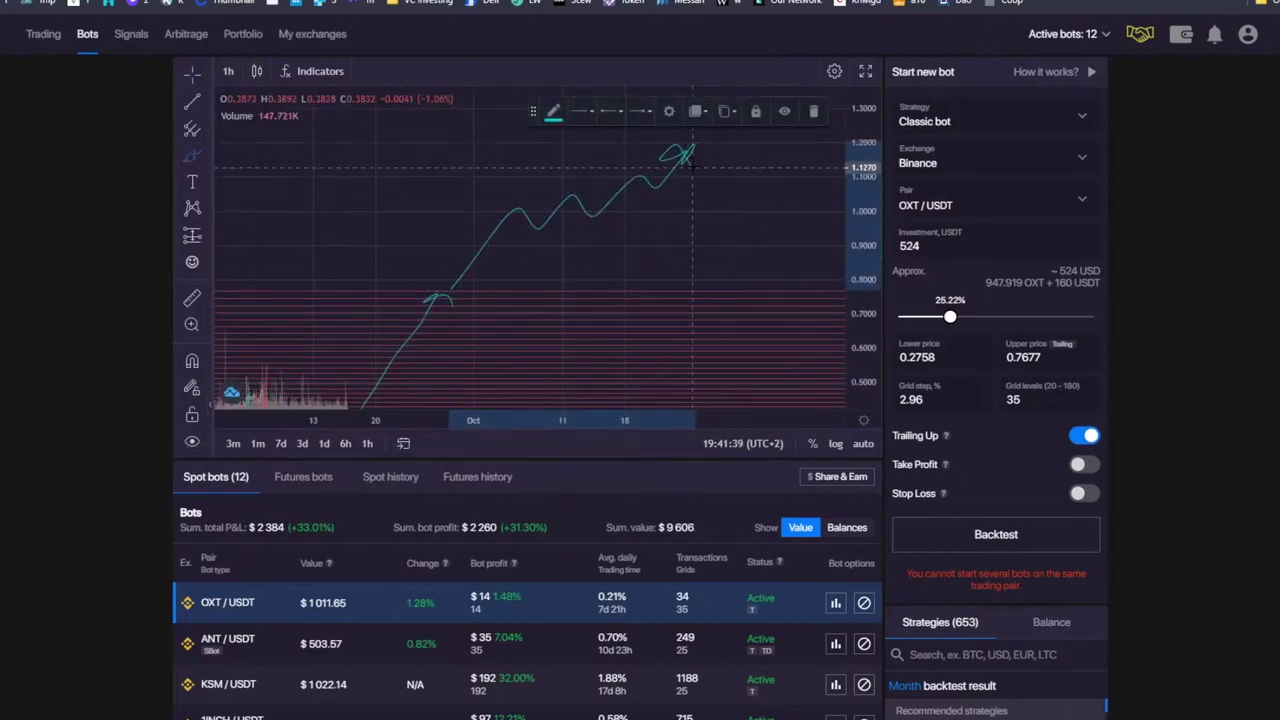
pyautogui.moveTo(858, 184); pyautogui.dragTo(866, 275)
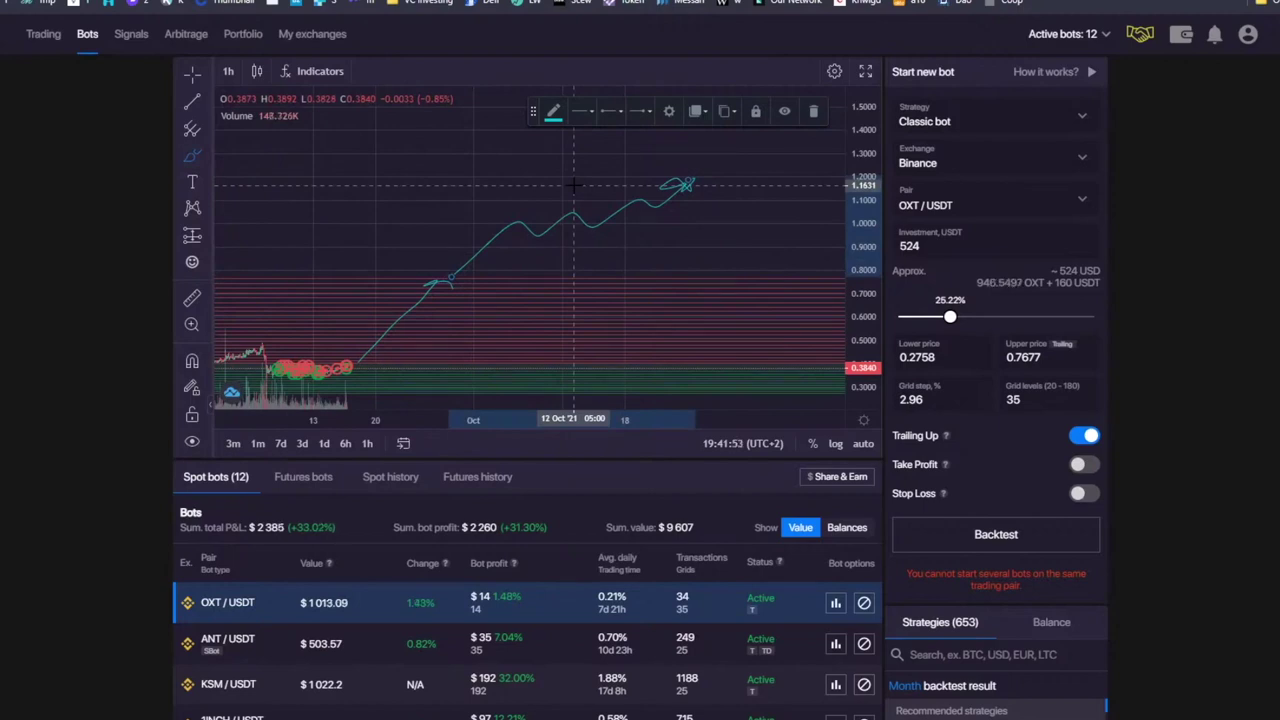
# Step: Open the ALGO/USDT bot again and set its chart to the 4-hour interval
pyautogui.scroll(-4, 420, 550)
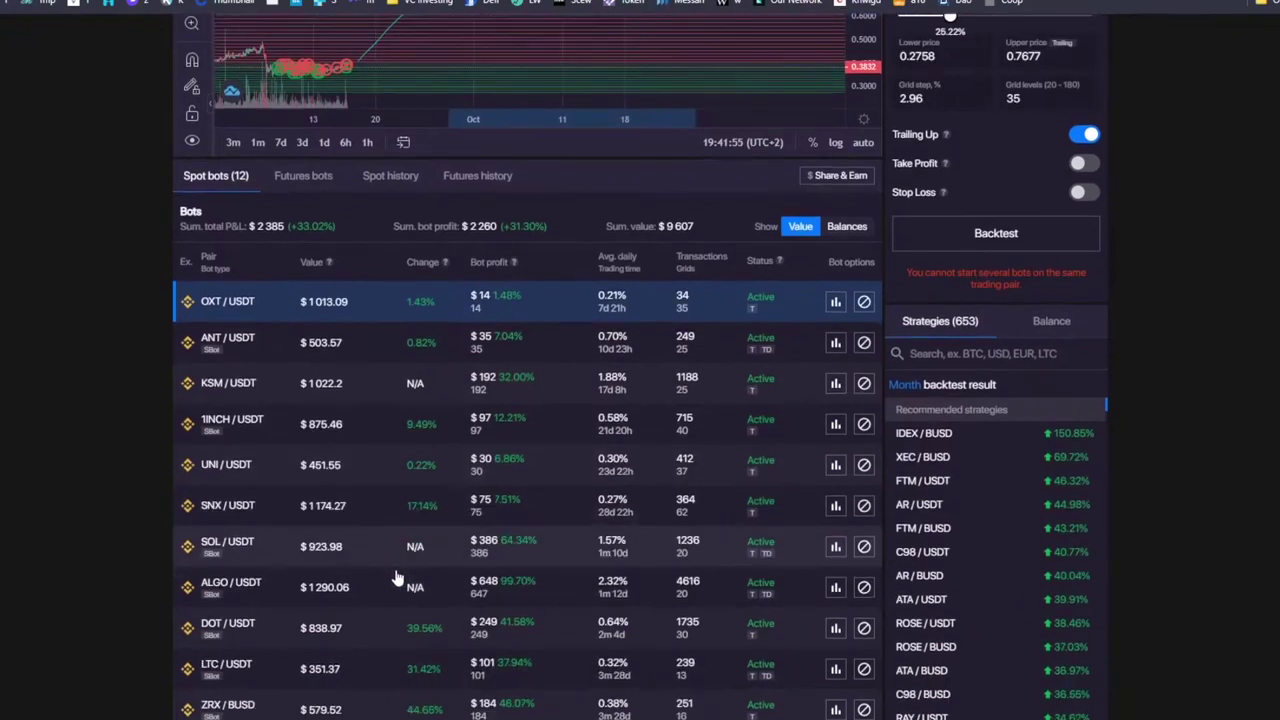
pyautogui.click(520, 505)
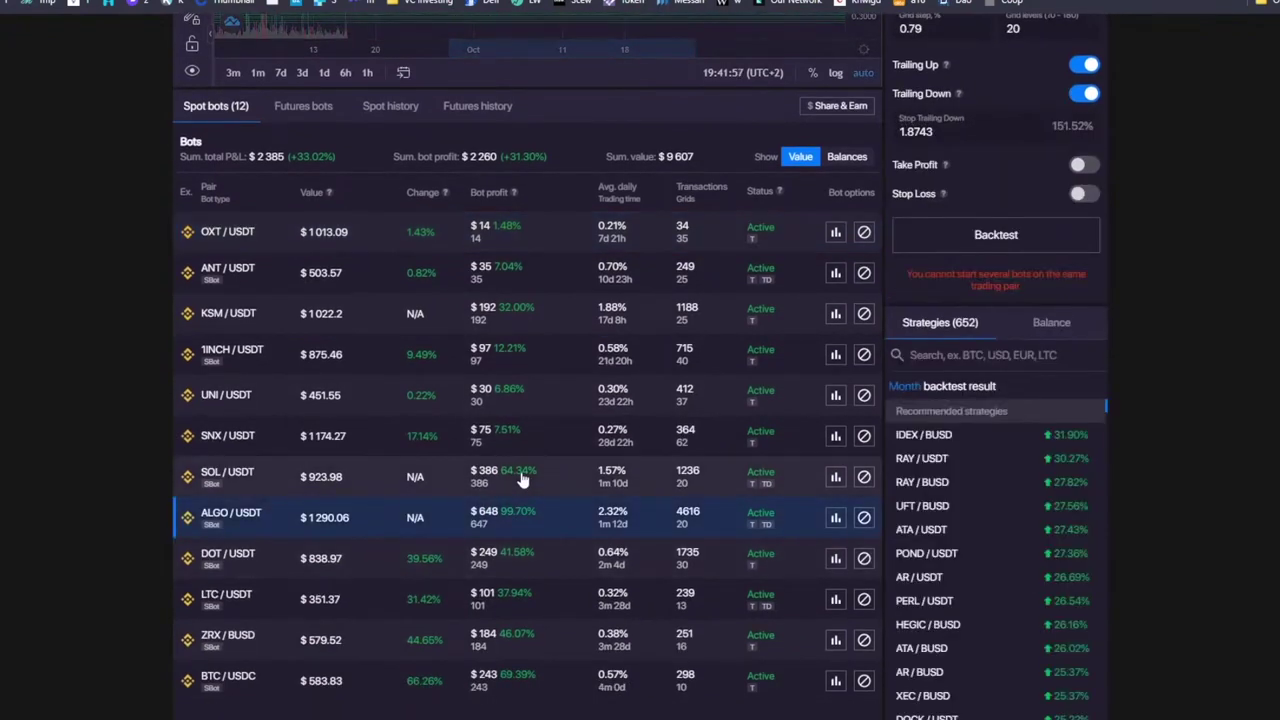
pyautogui.scroll(3, 515, 485)
pyautogui.scroll(1, 515, 485)
pyautogui.scroll(-2, 514, 523)
pyautogui.scroll(3, 526, 380)
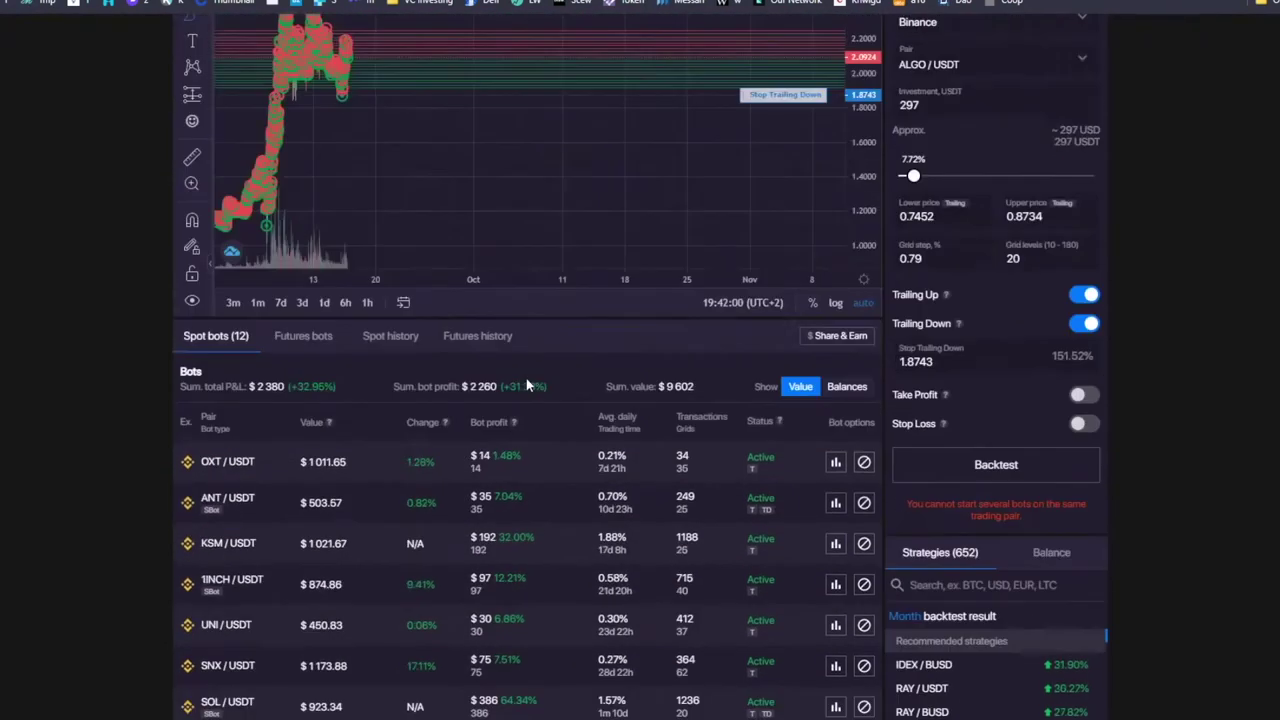
pyautogui.moveTo(459, 295); pyautogui.dragTo(734, 267)
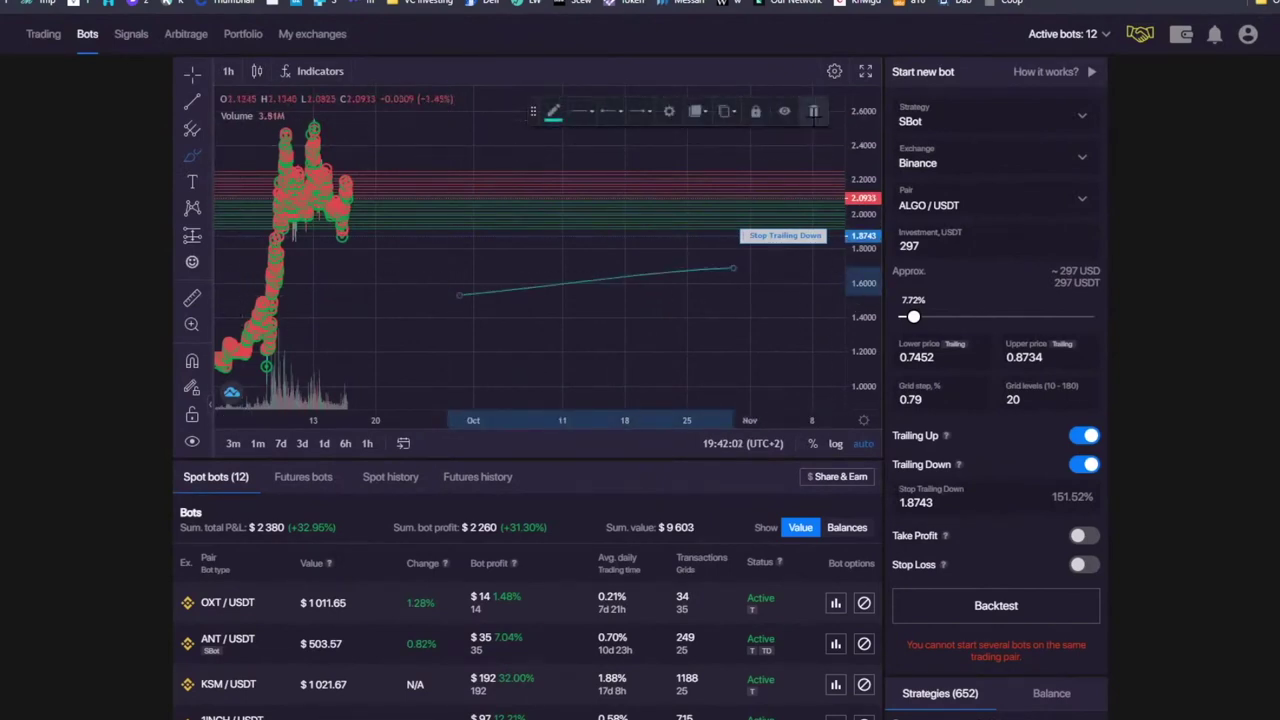
pyautogui.click(228, 71)
pyautogui.click(242, 295)
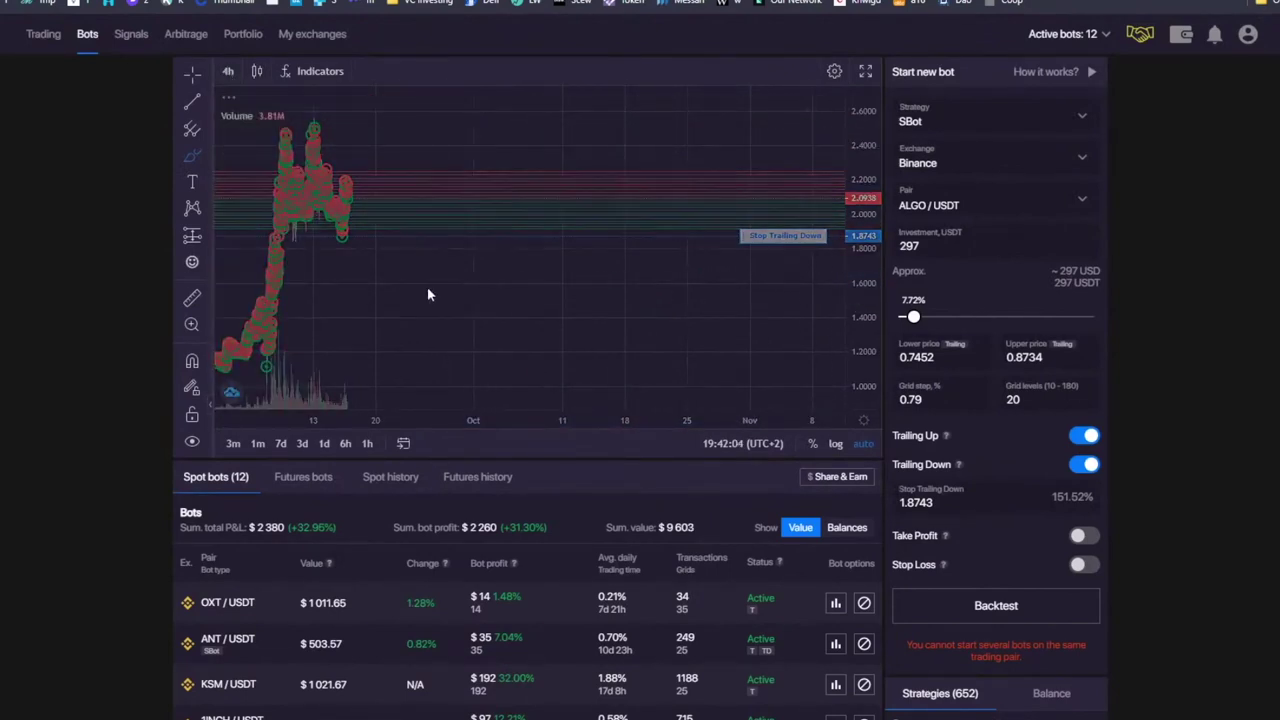
# Step: Draw a rectangle around the ALGO/USDT bot's earliest trades, between prices of about 0.71 and 1.03, starting at 14 July 2021
pyautogui.scroll(-5, 400, 290)
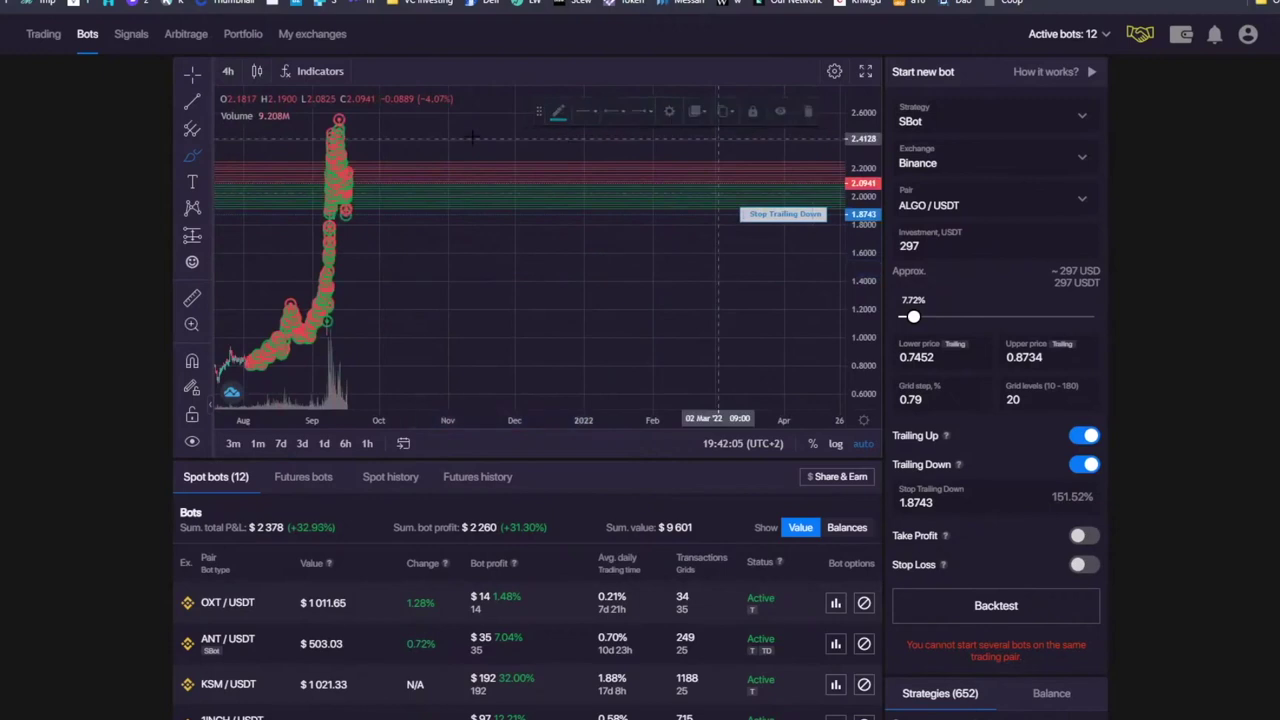
pyautogui.moveTo(496, 285); pyautogui.dragTo(714, 276)
pyautogui.moveTo(870, 279); pyautogui.dragTo(840, 320)
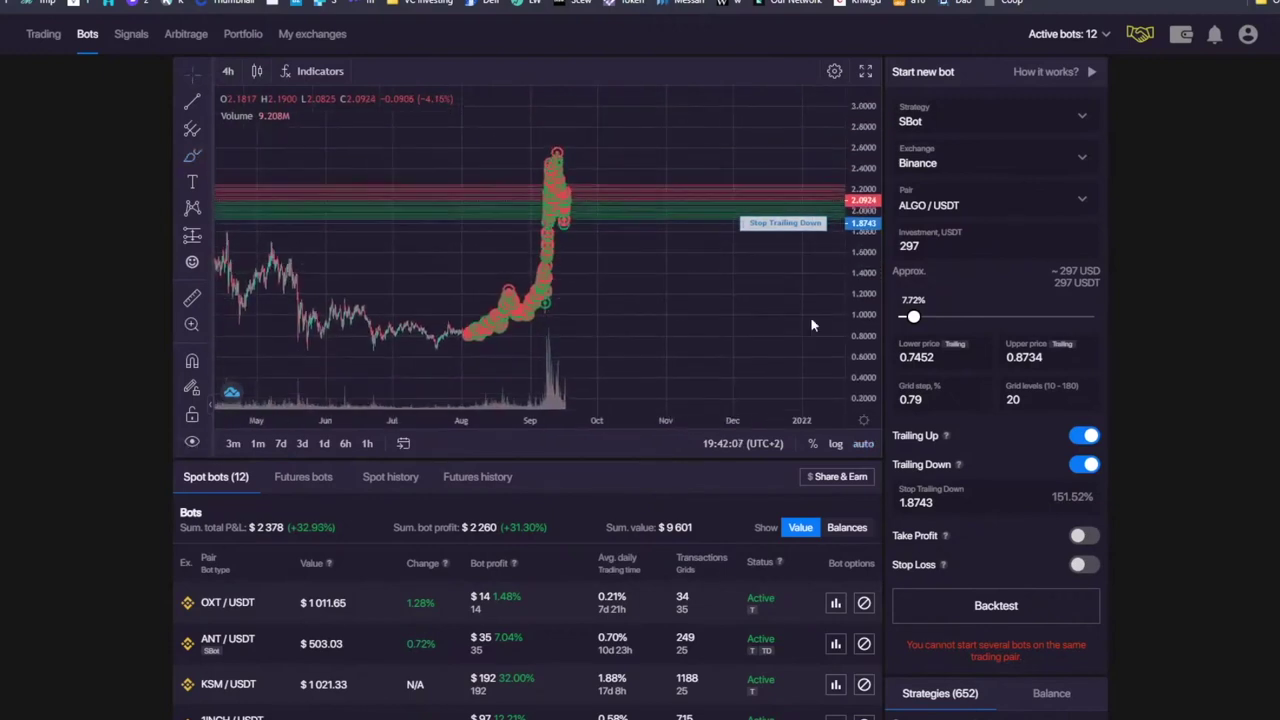
pyautogui.moveTo(719, 316); pyautogui.dragTo(754, 325)
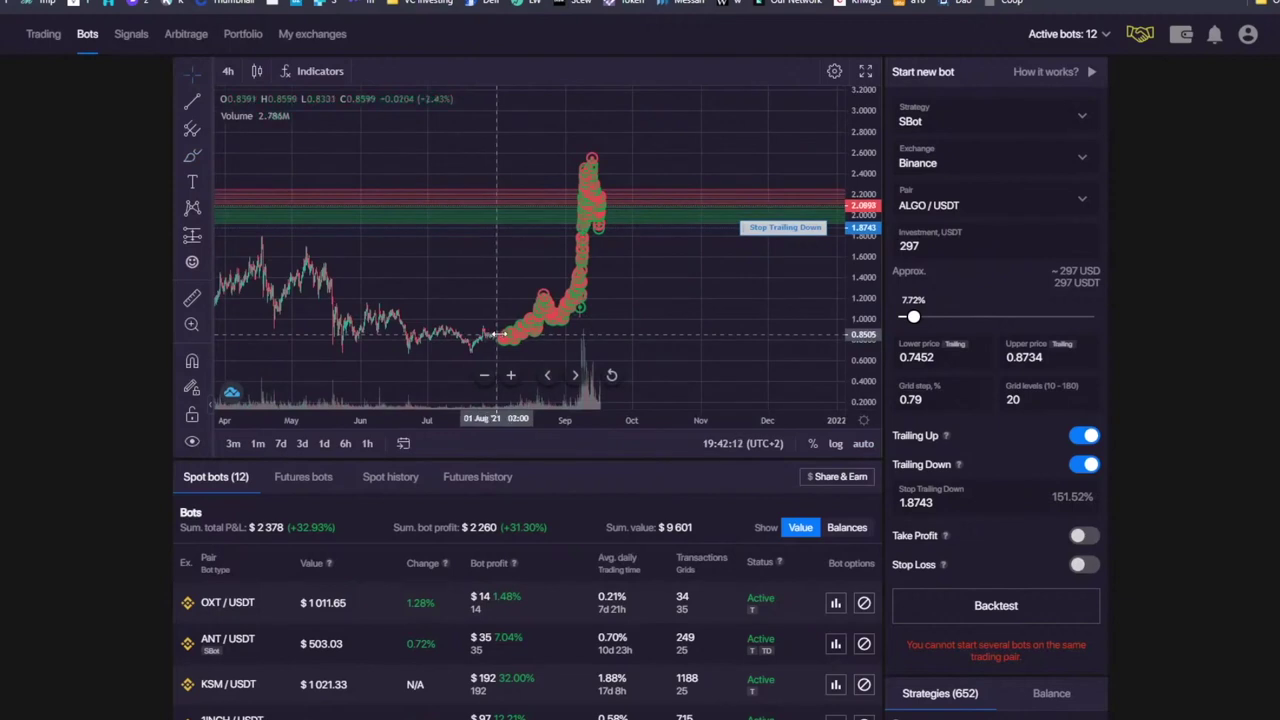
pyautogui.click(206, 159)
pyautogui.click(263, 214)
pyautogui.moveTo(456, 316); pyautogui.dragTo(644, 349)
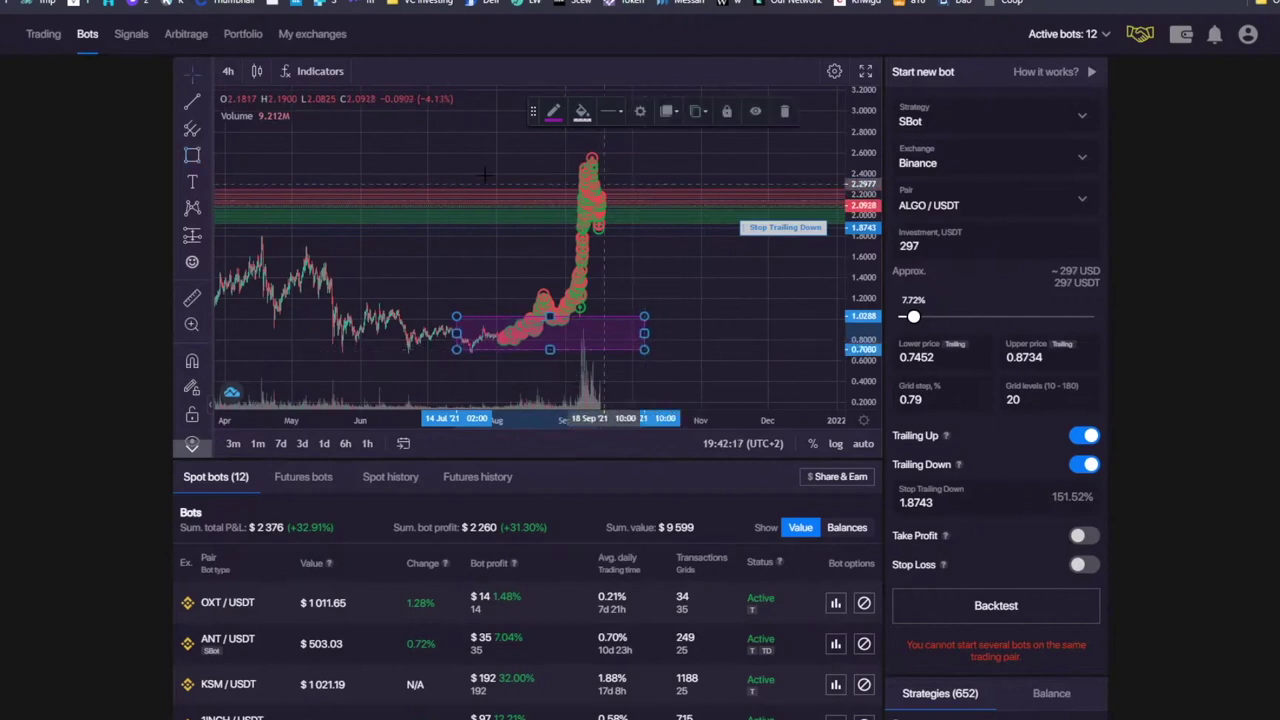
pyautogui.click(193, 157)
pyautogui.moveTo(384, 191); pyautogui.dragTo(504, 224)
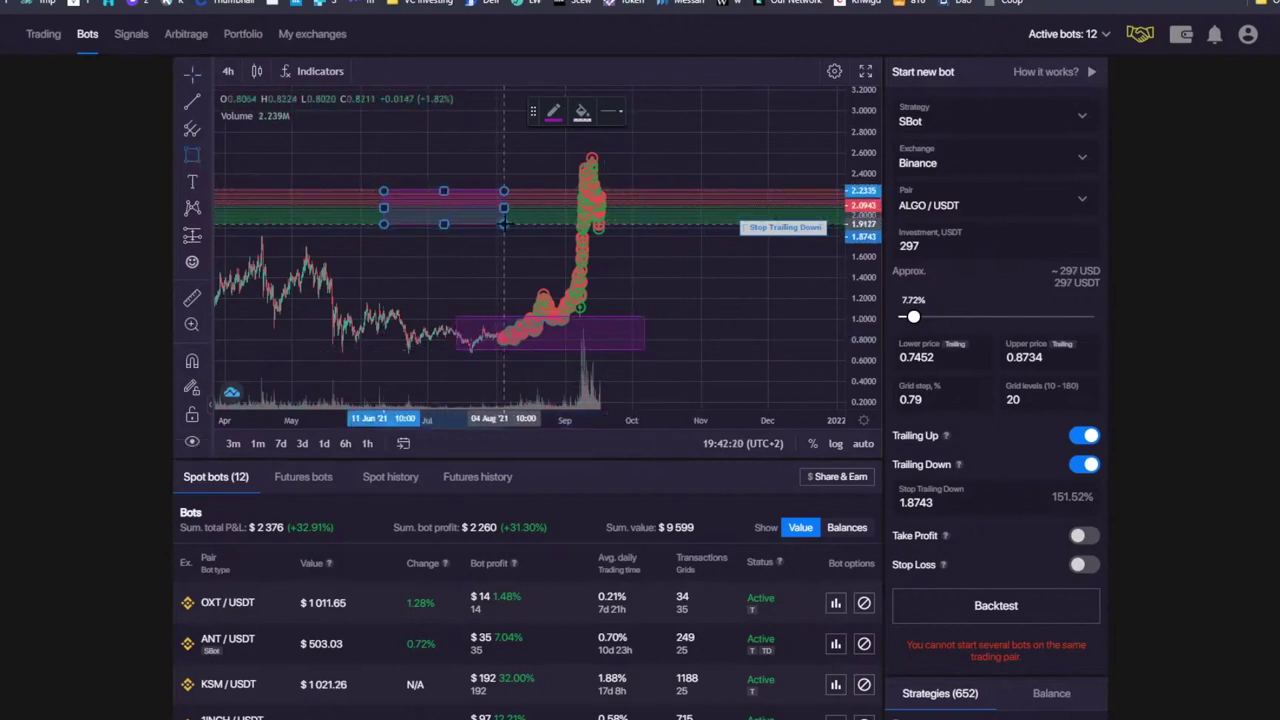
pyautogui.click(779, 114)
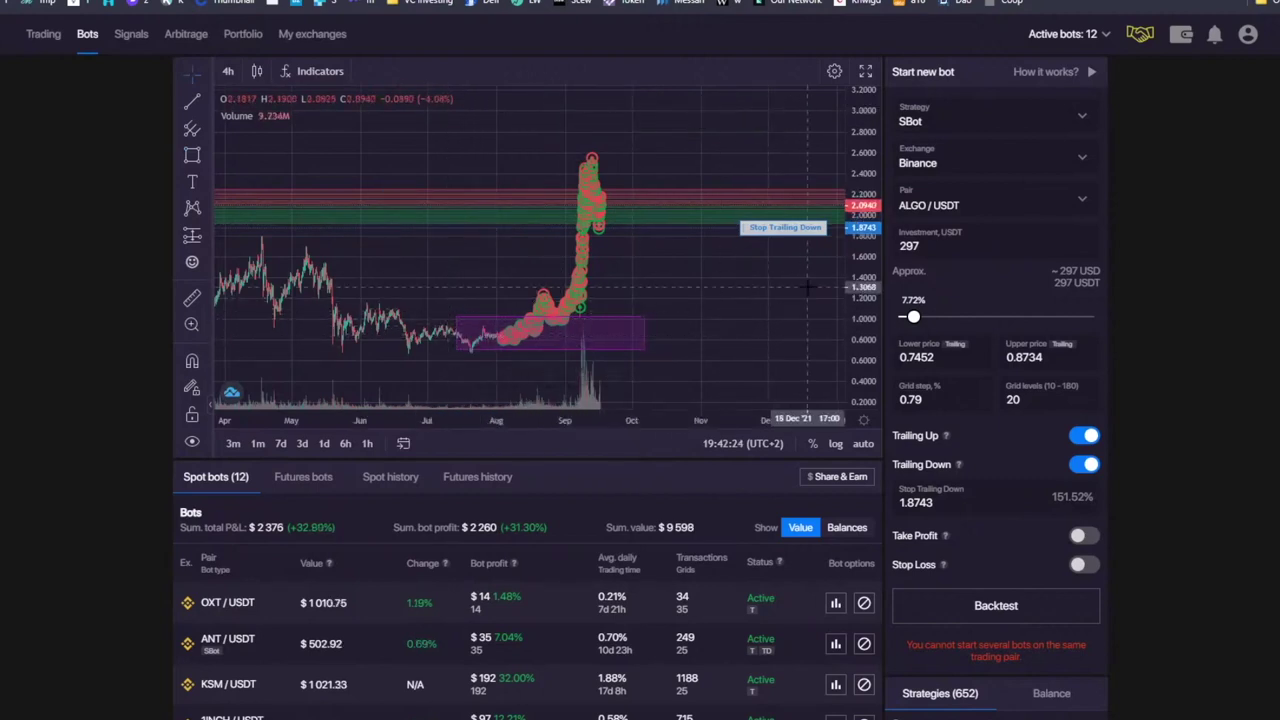
# Step: Move the purple rectangle onto the ALGO/USDT bot's current grid, between prices of about 1.92 and 2.24
pyautogui.moveTo(622, 318); pyautogui.dragTo(704, 193)
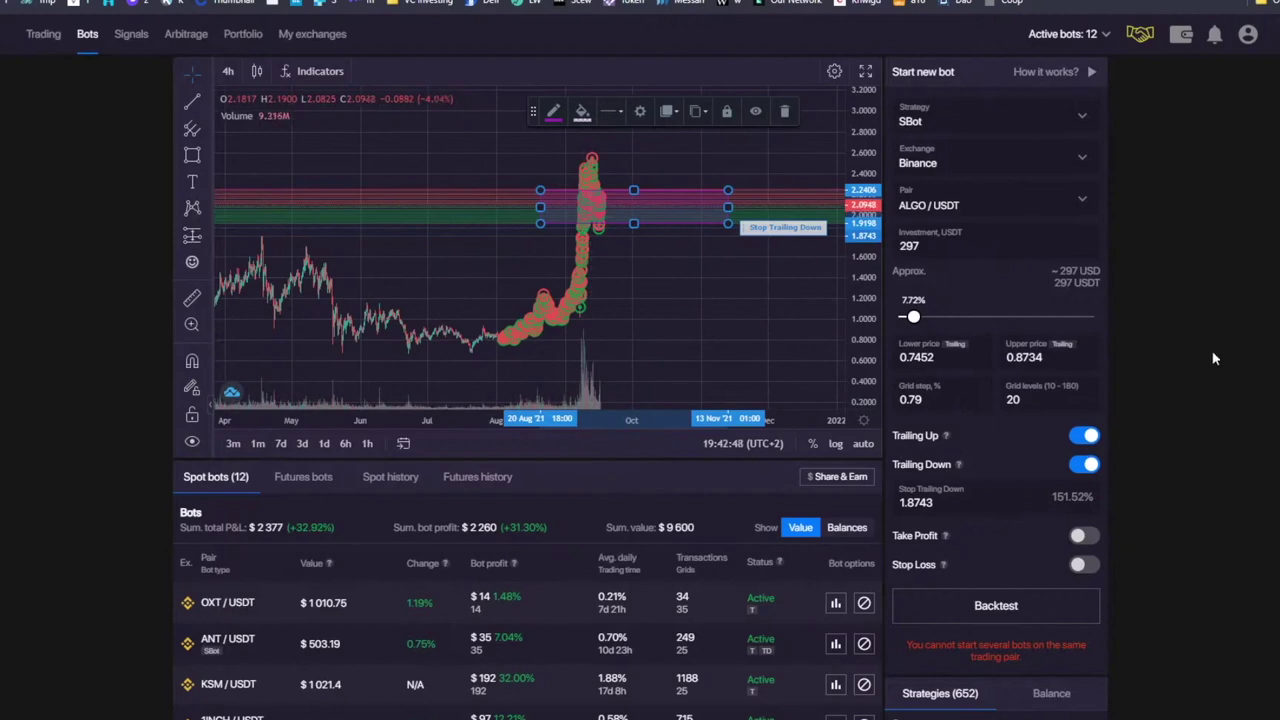
# Step: Delete the purple rectangle from the ALGO/USDT chart and check the bot's profit and trailing settings in its details
pyautogui.click(784, 111)
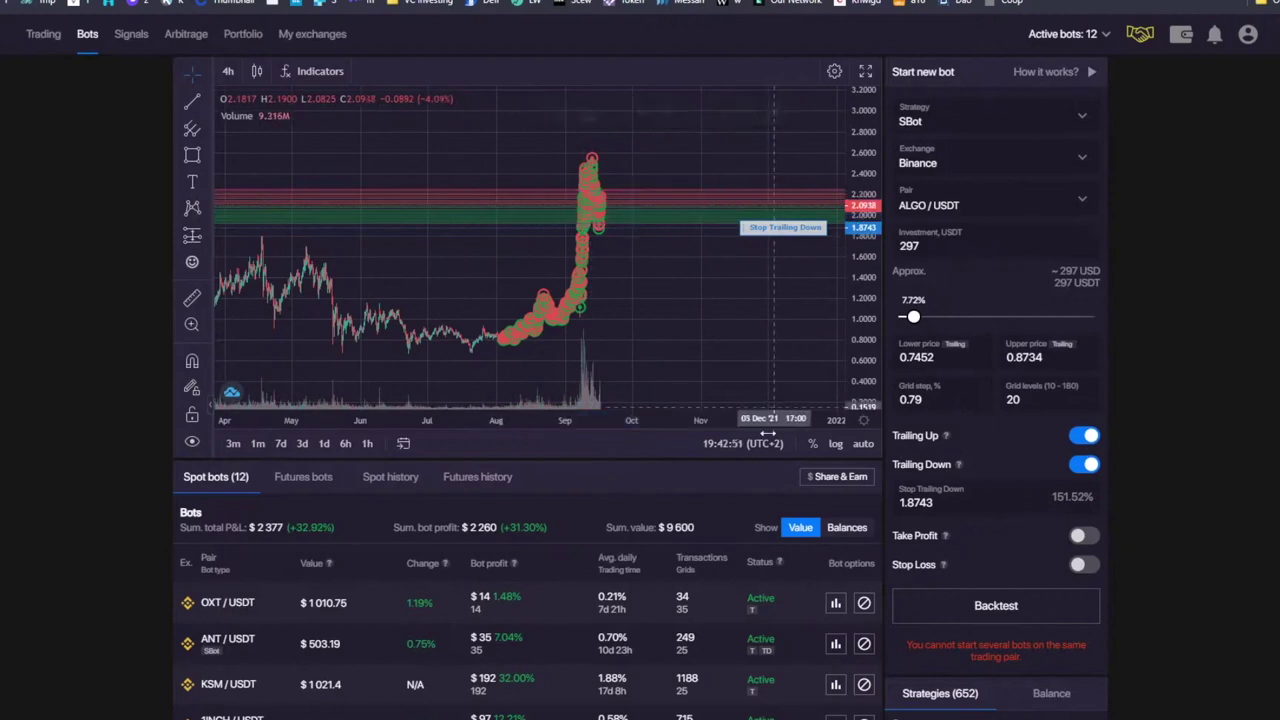
pyautogui.scroll(-3, 748, 386)
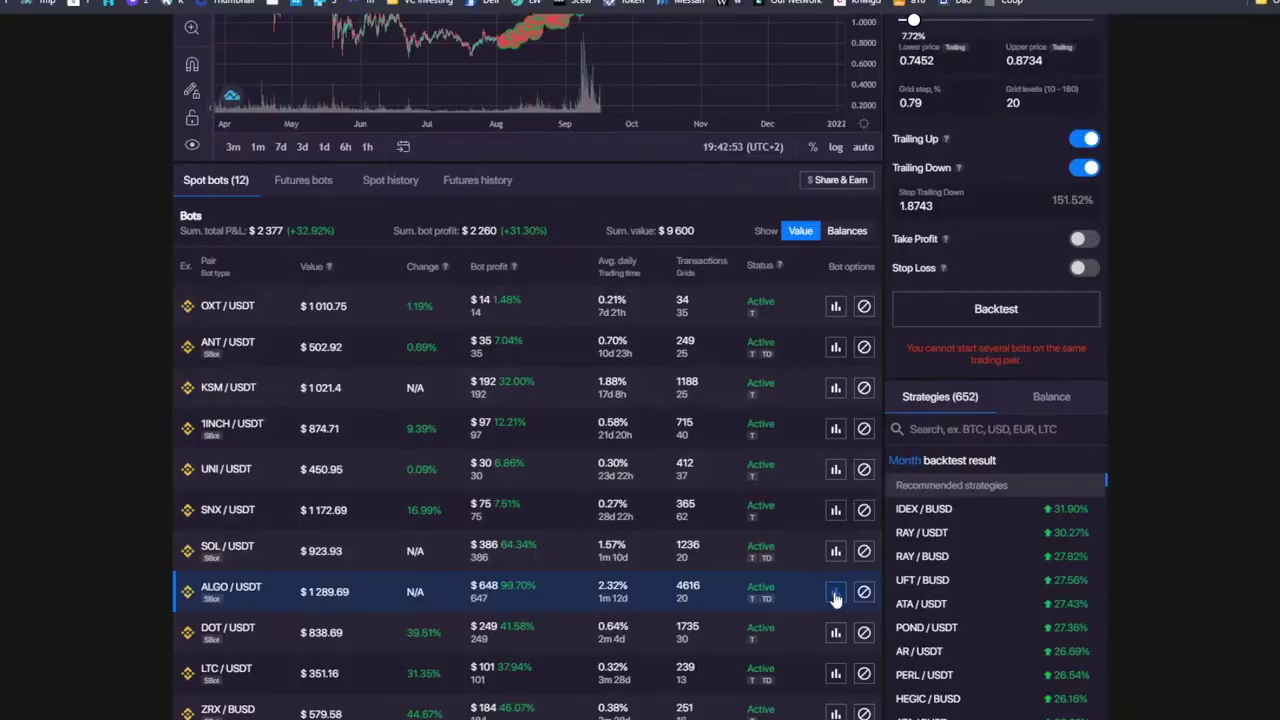
pyautogui.click(835, 591)
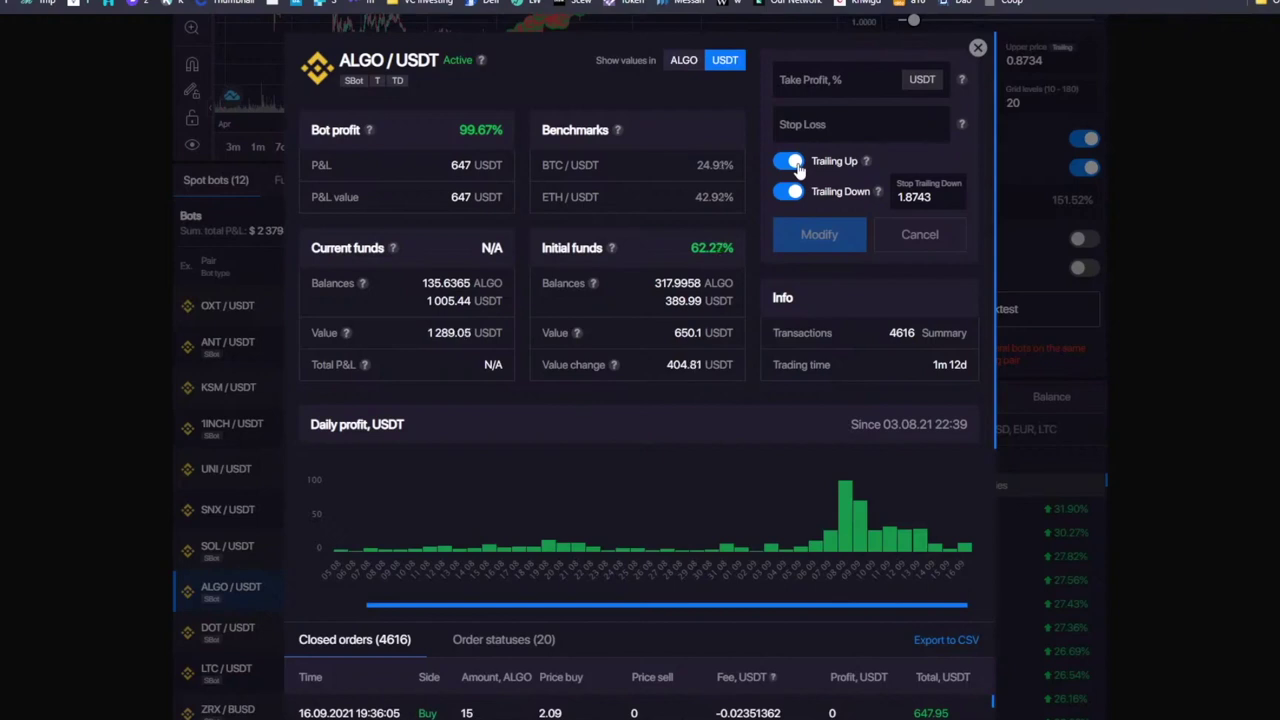
pyautogui.click(977, 47)
pyautogui.scroll(3, 672, 245)
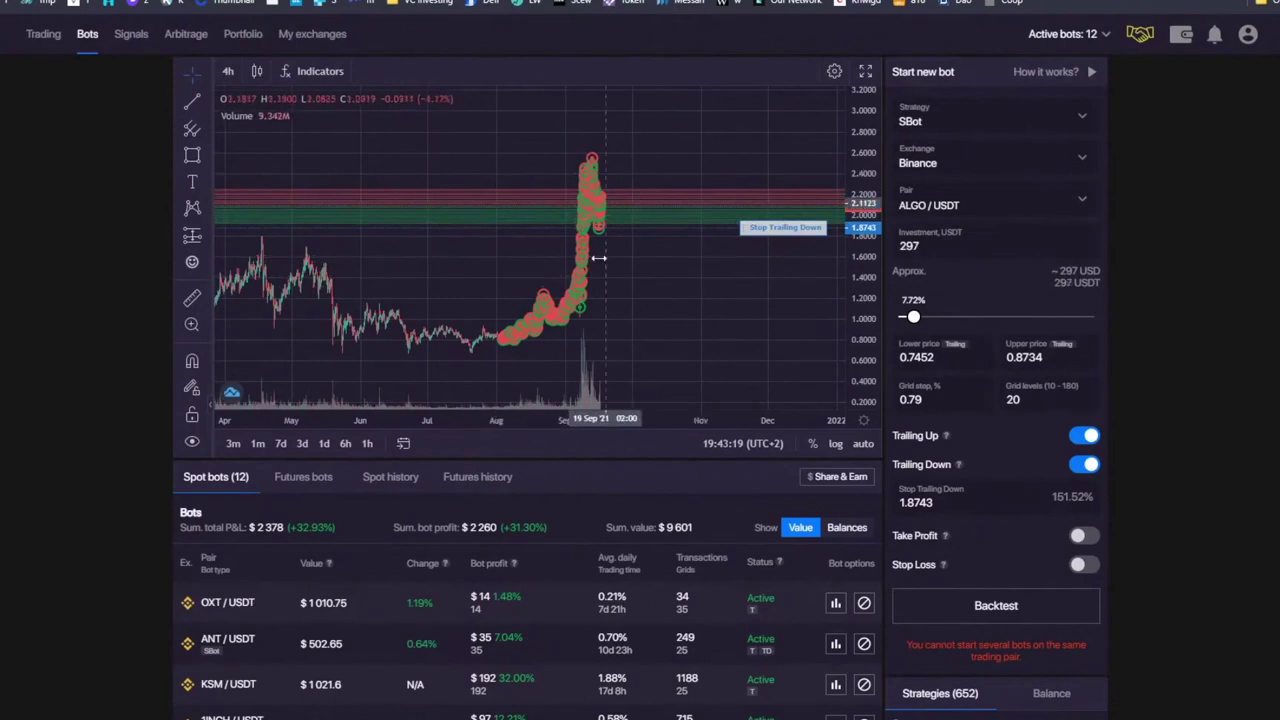
# Step: Draw a horizontal line just below the ALGO/USDT bot's grid, at a price of about 1.73
pyautogui.moveTo(433, 161); pyautogui.dragTo(314, 177)
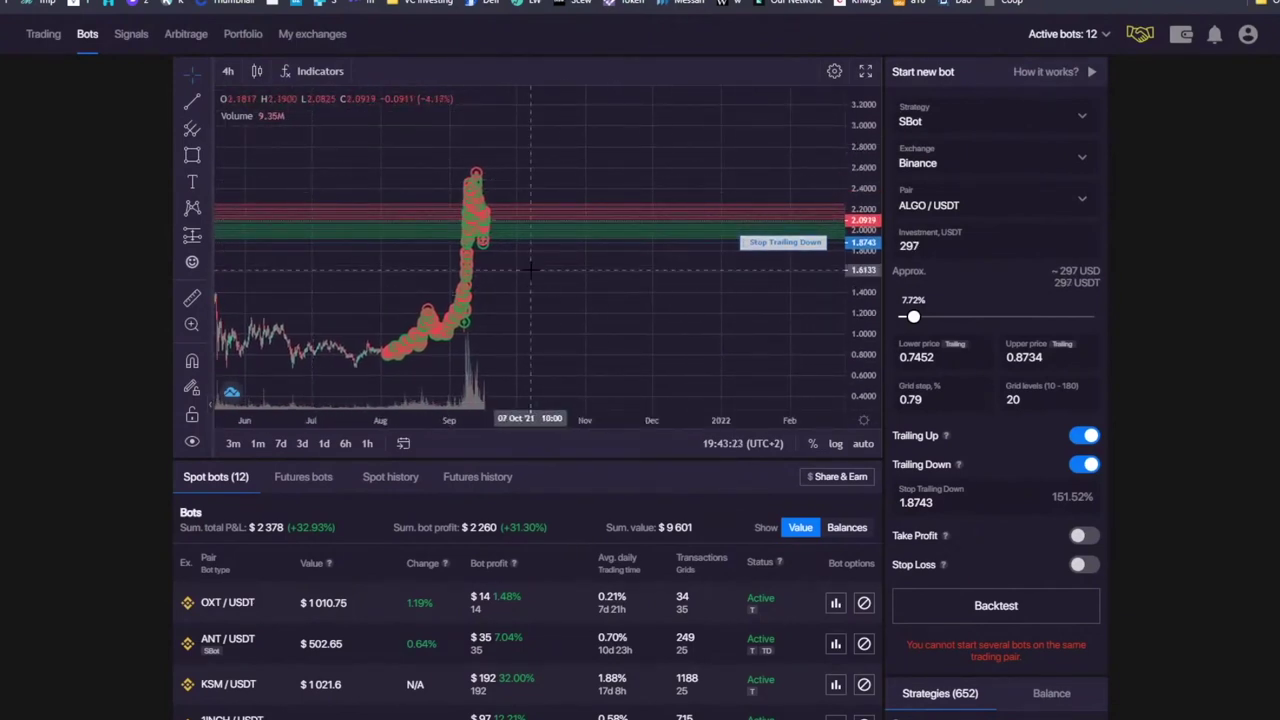
pyautogui.moveTo(869, 156); pyautogui.dragTo(869, 168)
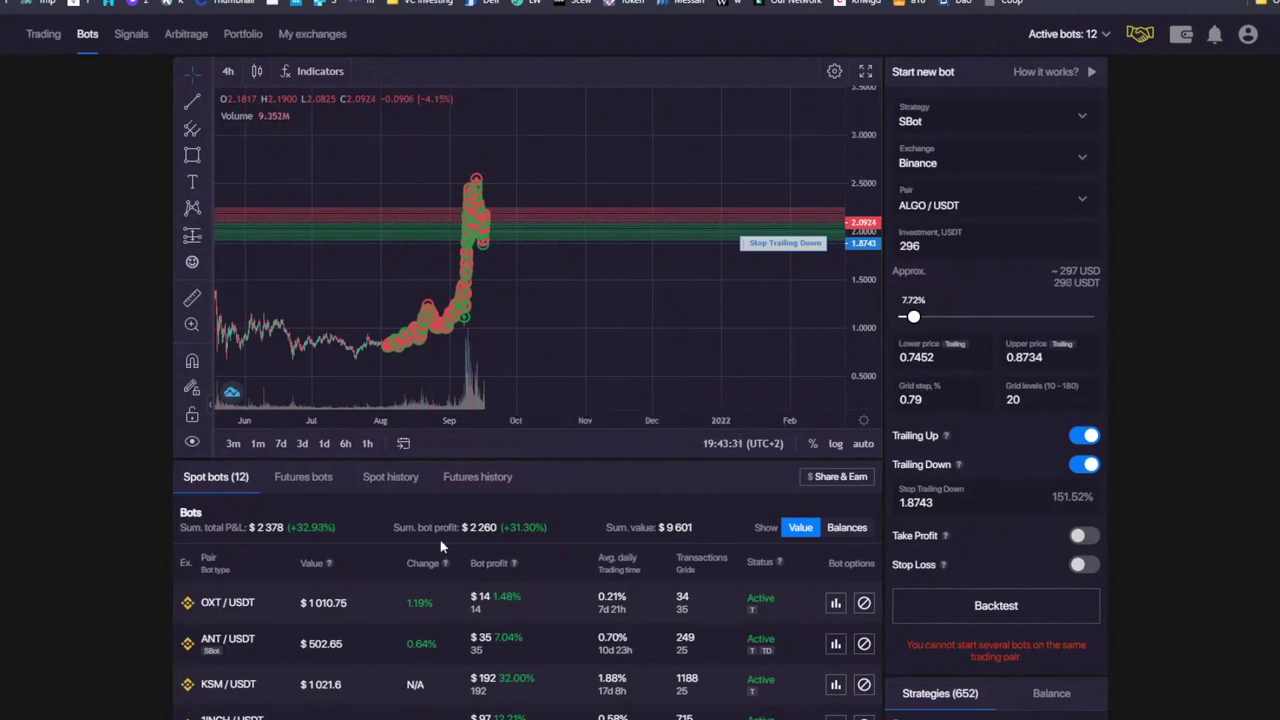
pyautogui.scroll(-2, 588, 394)
pyautogui.scroll(-1, 588, 394)
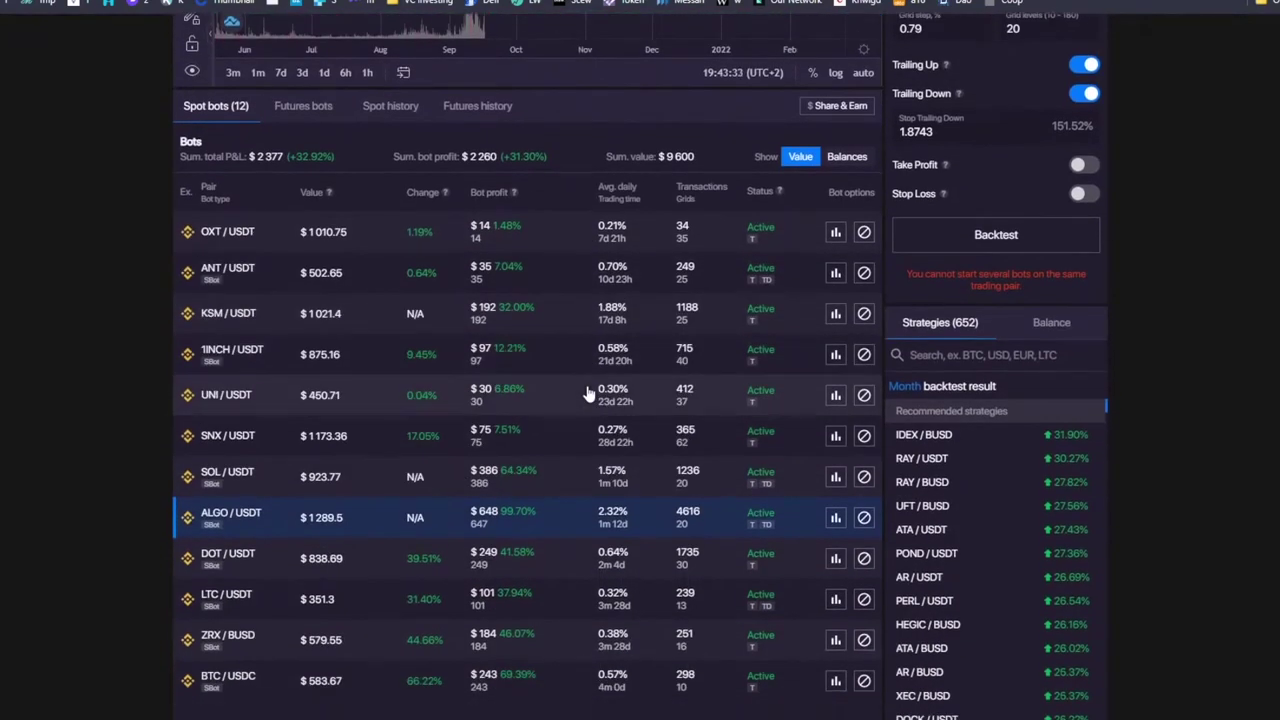
pyautogui.scroll(3, 588, 394)
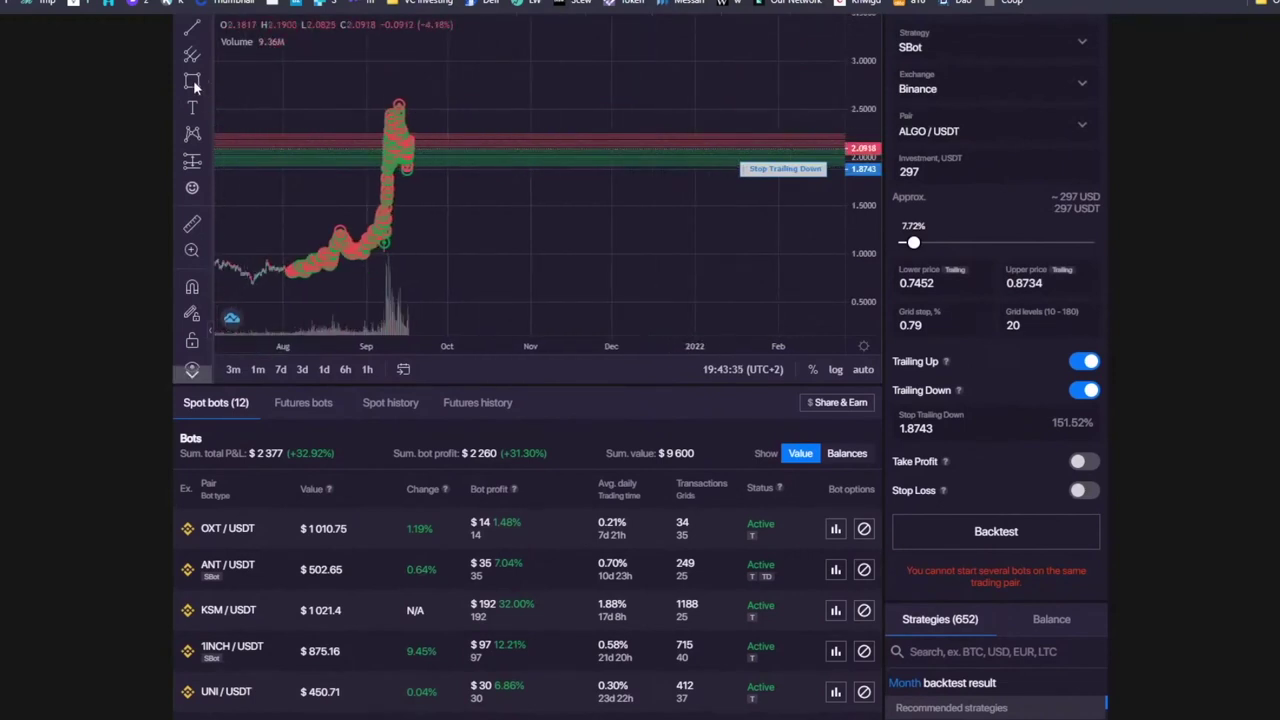
pyautogui.scroll(1, 193, 80)
pyautogui.click(195, 101)
pyautogui.click(280, 169)
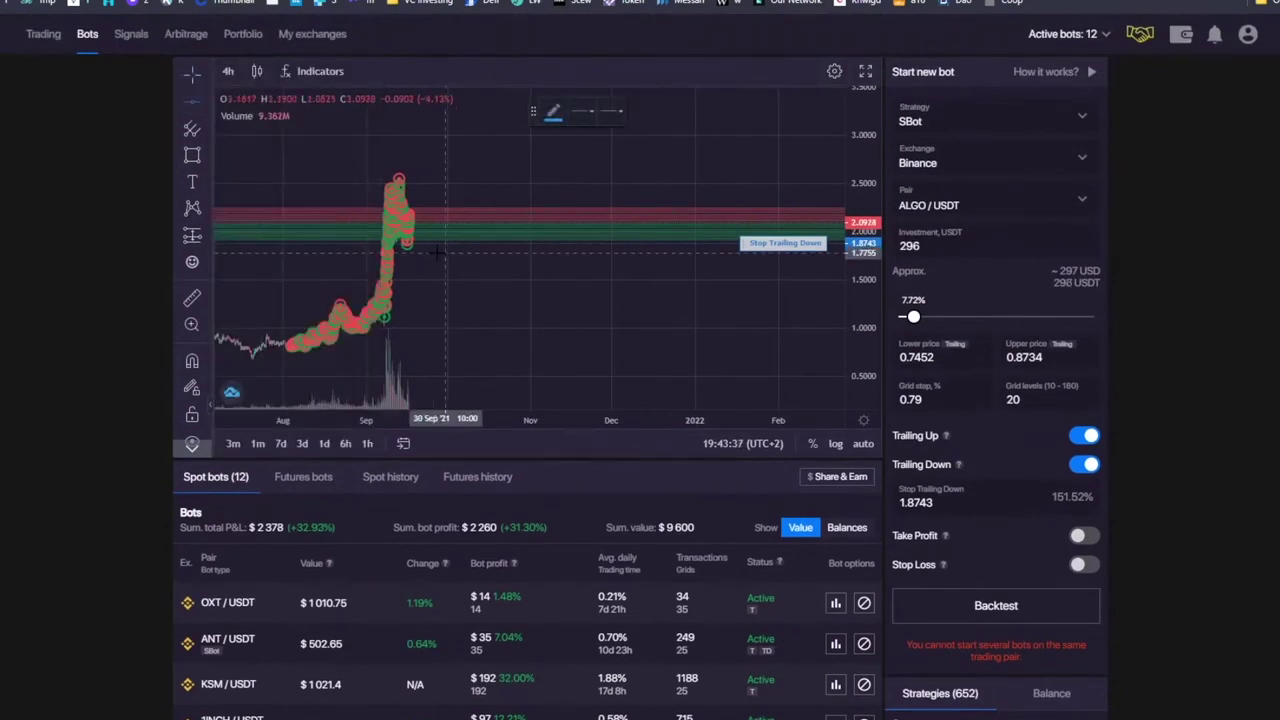
pyautogui.click(408, 261)
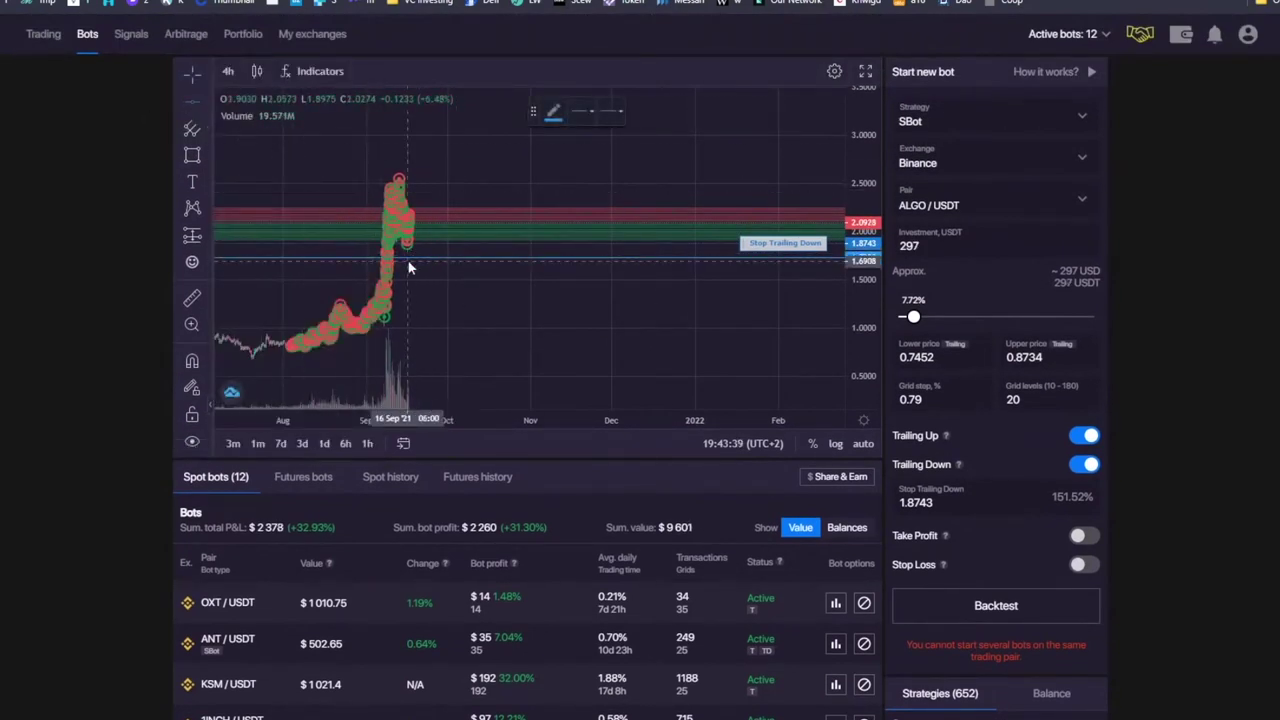
# Step: Add three more horizontal lines beneath the first one on the ALGO/USDT chart, at prices of about 1.70, 1.66 and 1.63
pyautogui.click(402, 260)
pyautogui.click(193, 101)
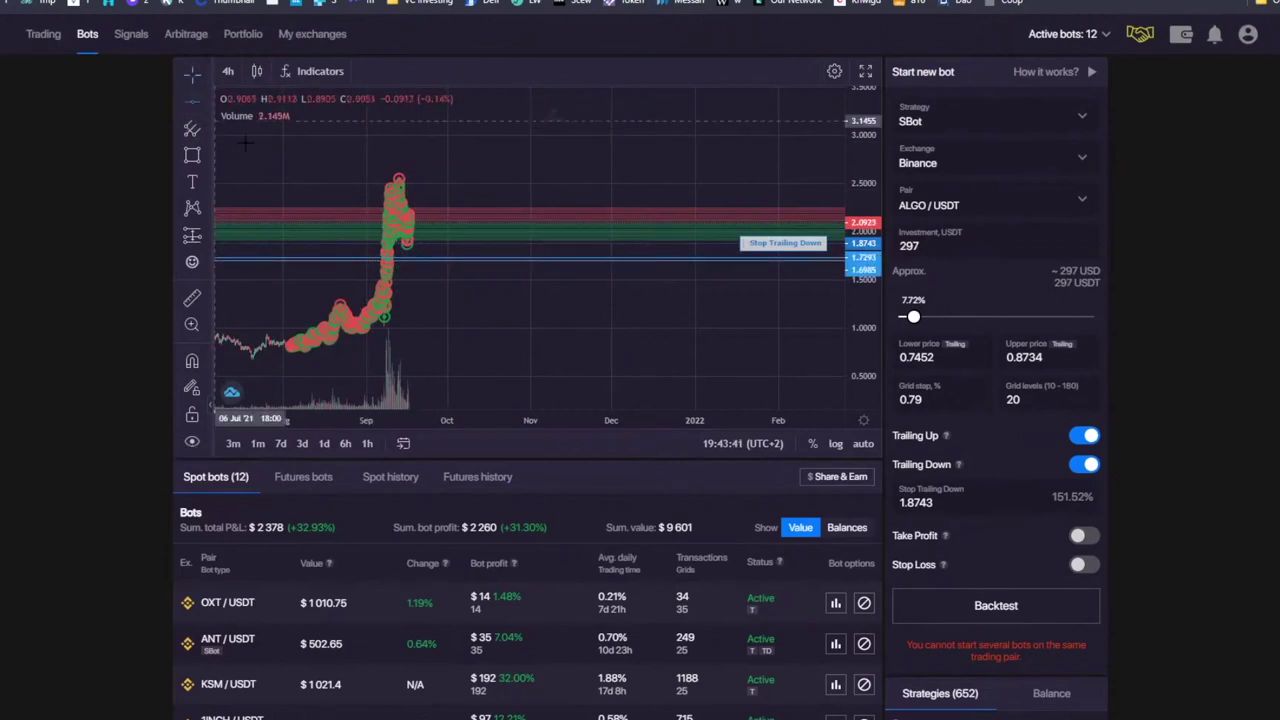
pyautogui.click(416, 264)
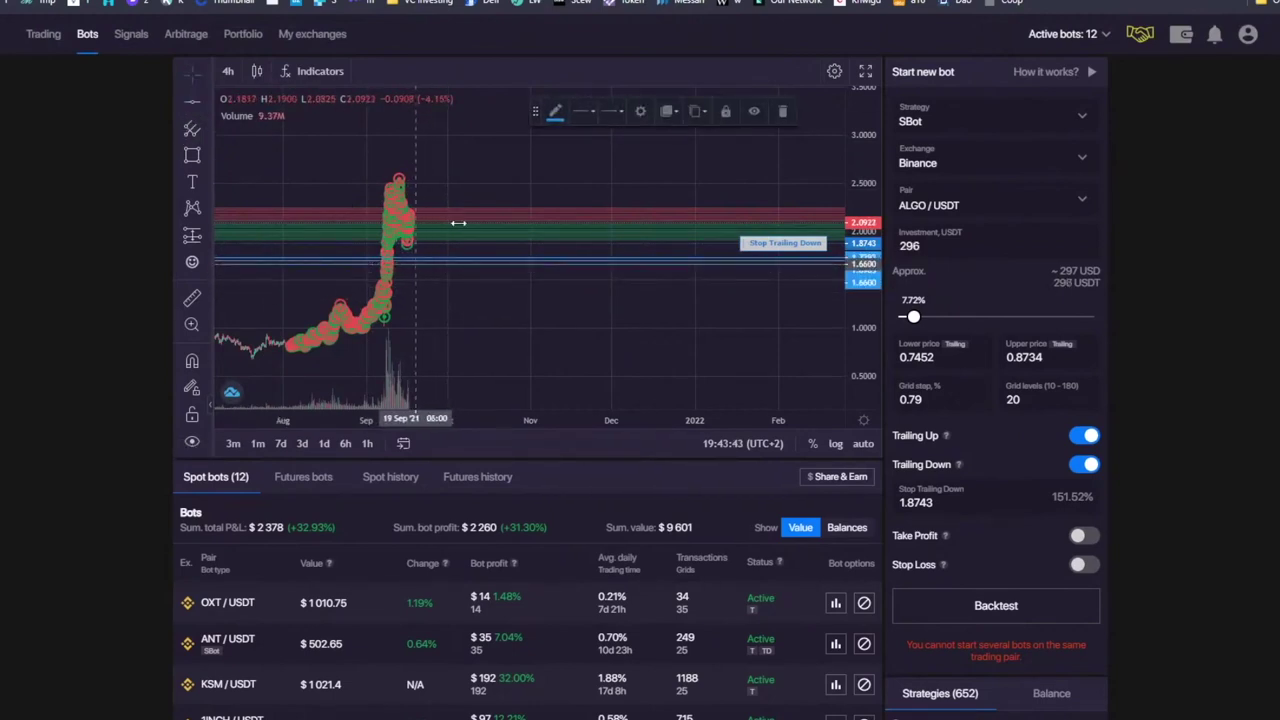
pyautogui.click(193, 101)
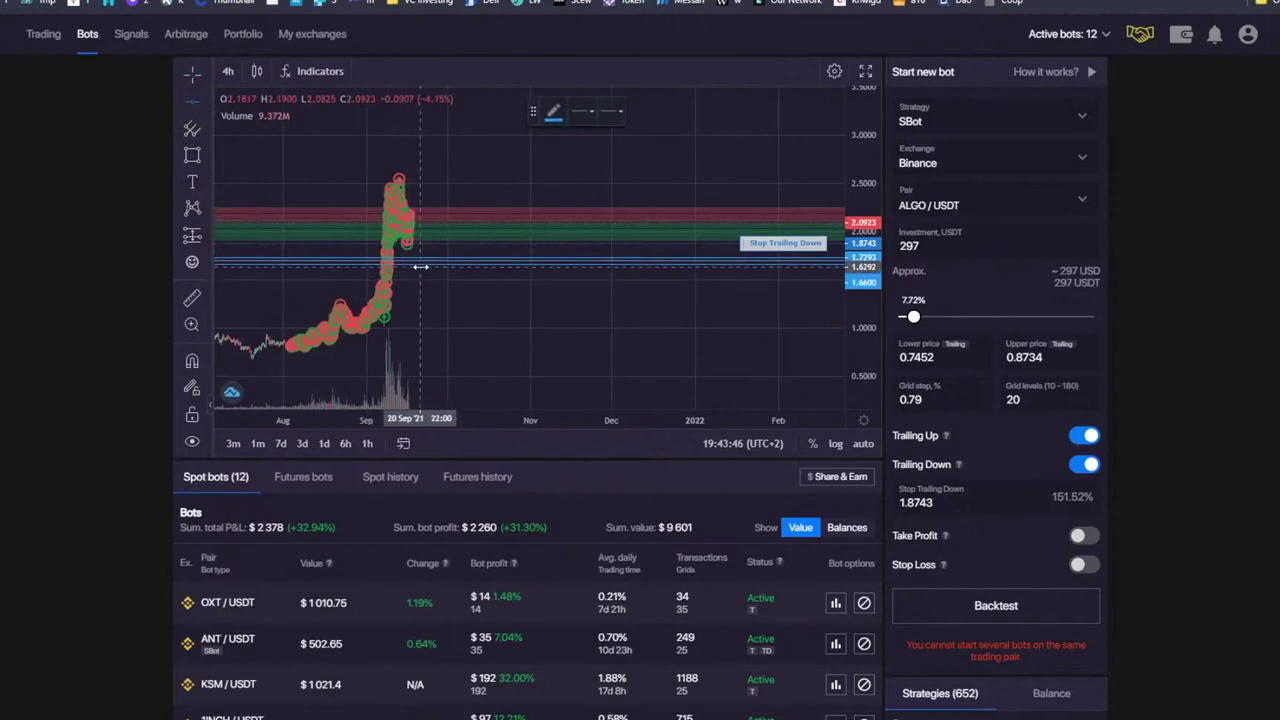
pyautogui.click(421, 267)
pyautogui.click(392, 189)
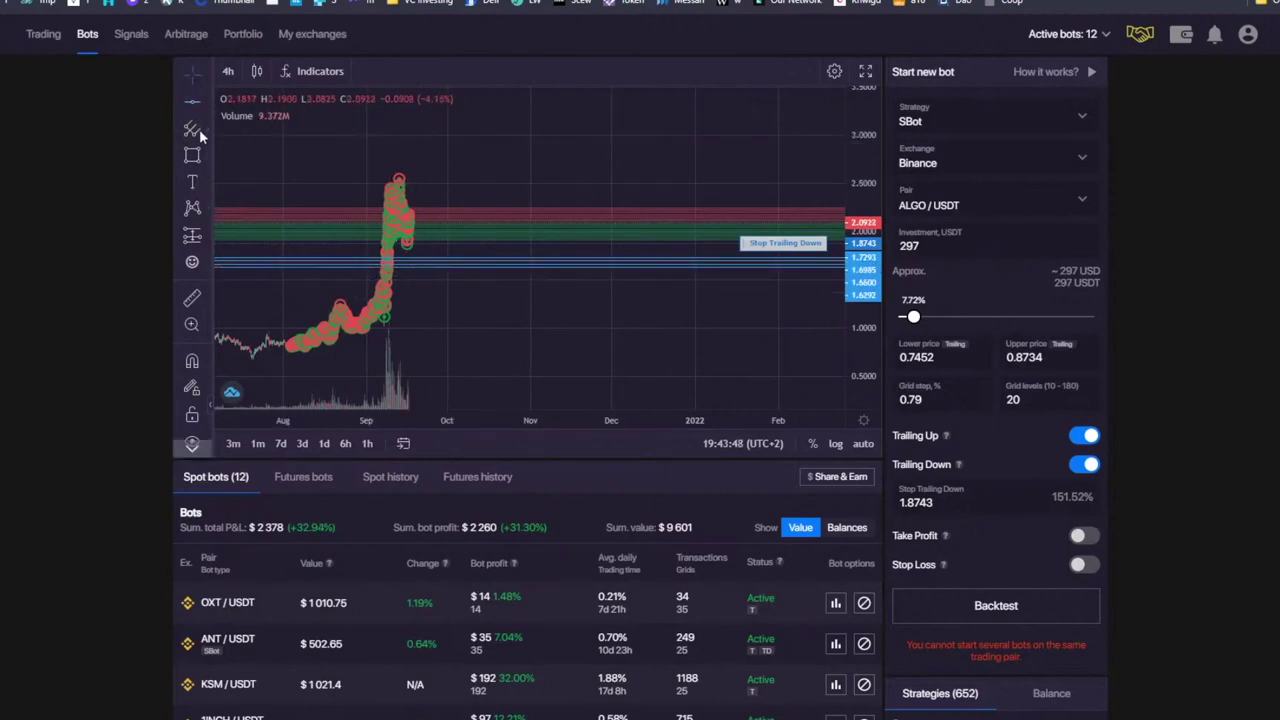
# Step: Display the account balances and highlight the change values of the SOL/USDT and ALGO/USDT bots
pyautogui.scroll(-3, 1047, 489)
pyautogui.click(1048, 478)
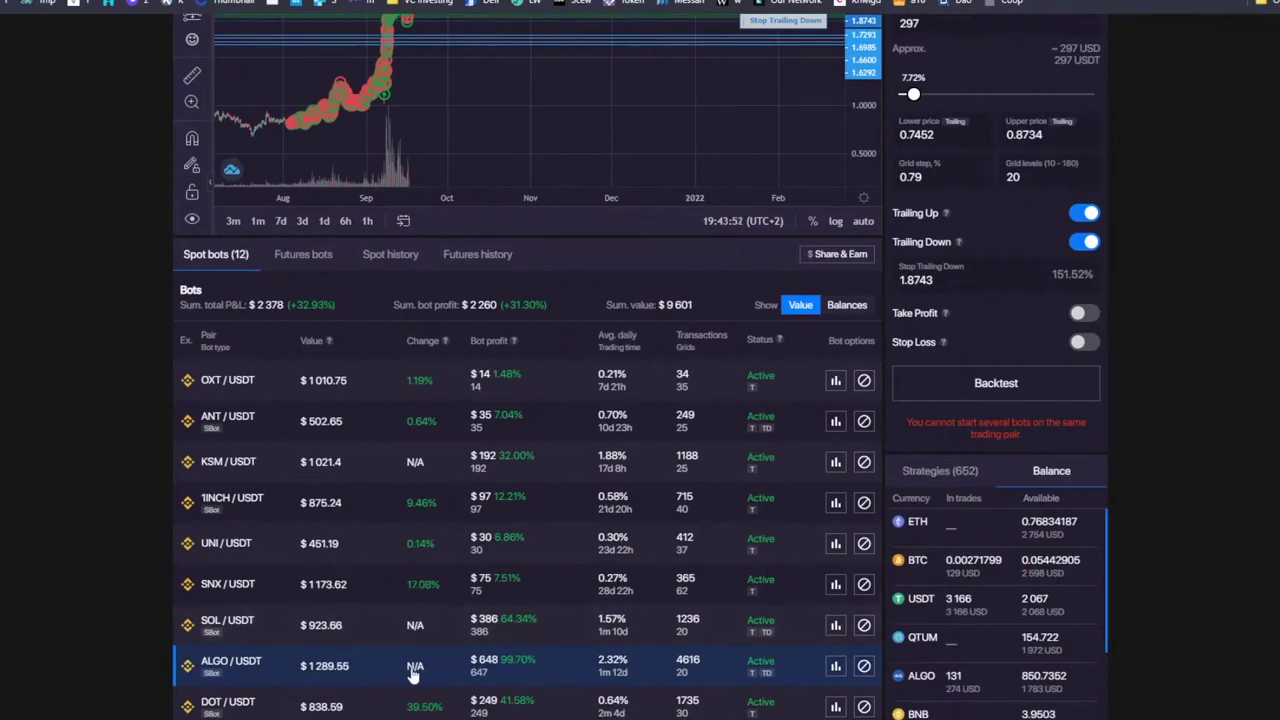
pyautogui.scroll(-1, 410, 677)
pyautogui.doubleClick(424, 558)
pyautogui.doubleClick(428, 598)
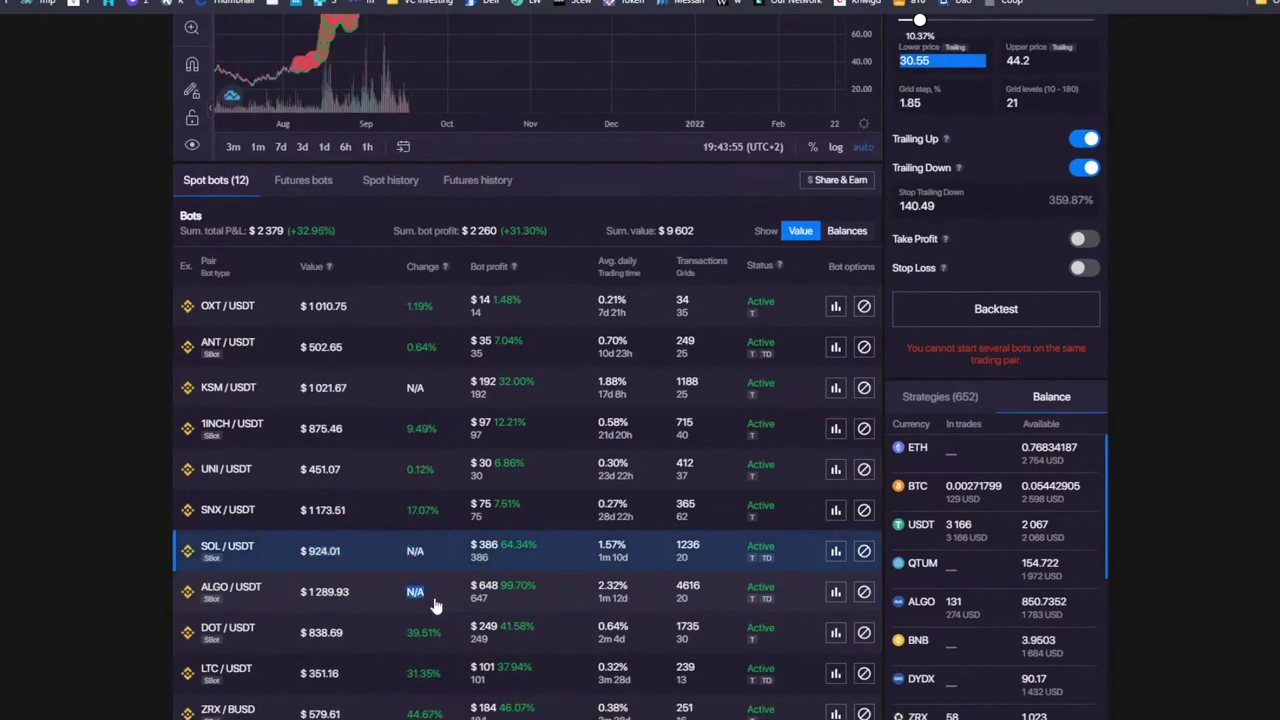
# Step: Select the ANT/USDT bot from the spot bots to show its grid on the chart
pyautogui.scroll(-1, 432, 608)
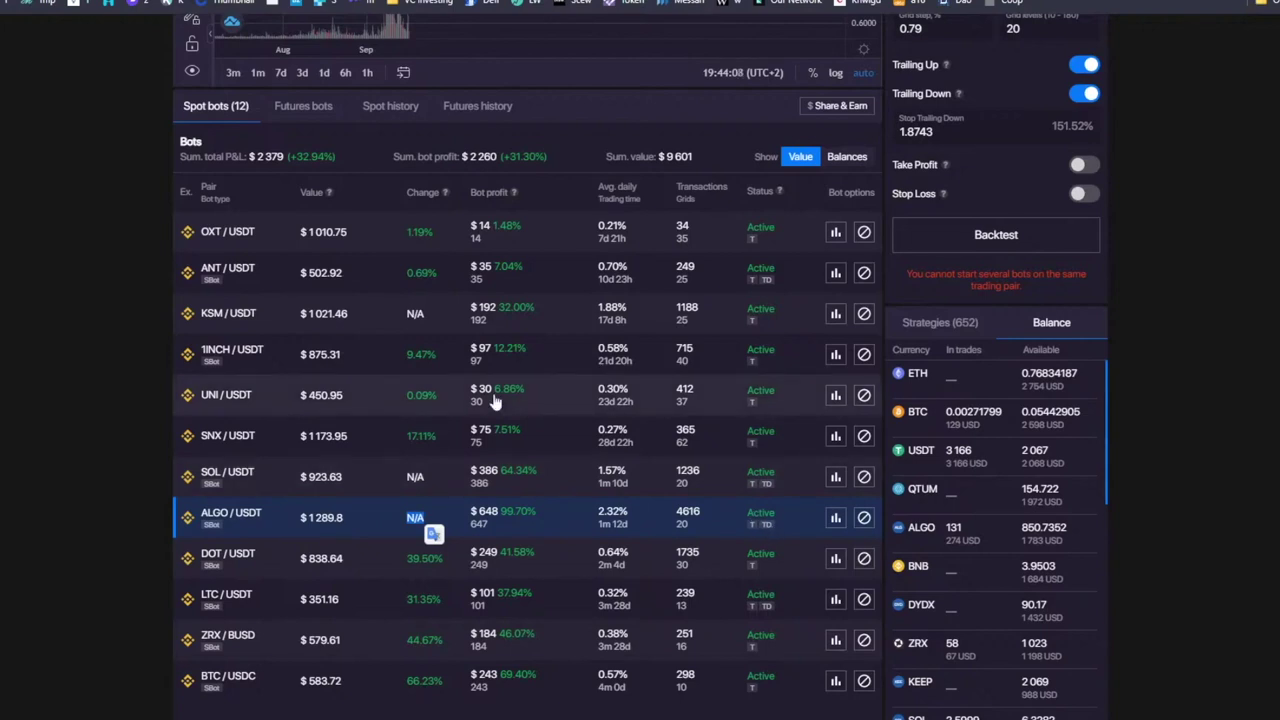
pyautogui.click(345, 288)
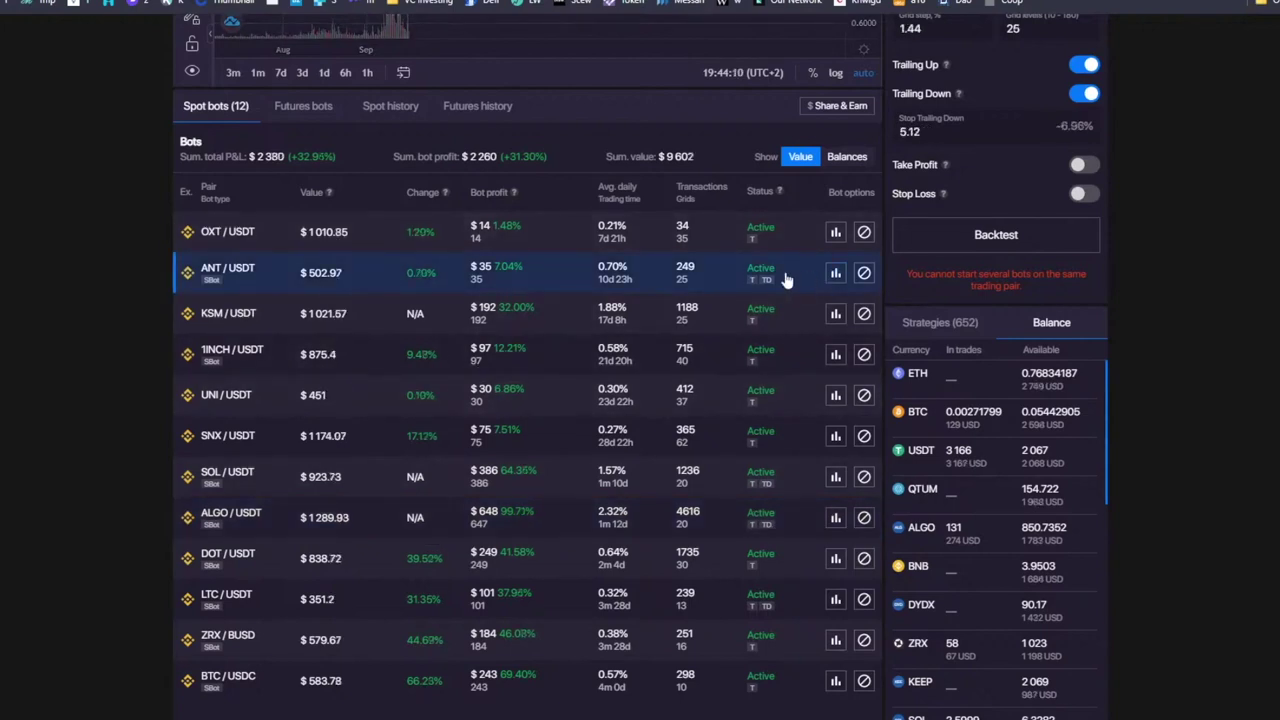
pyautogui.scroll(3, 666, 337)
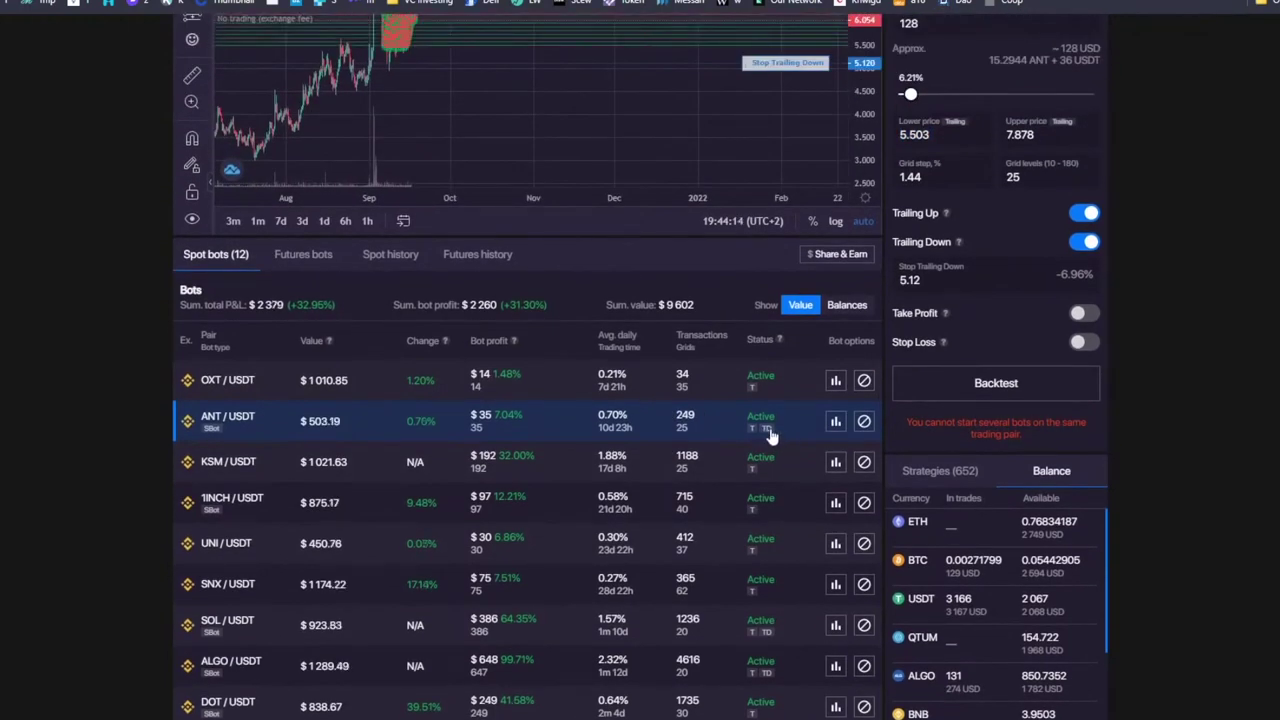
pyautogui.scroll(4, 764, 430)
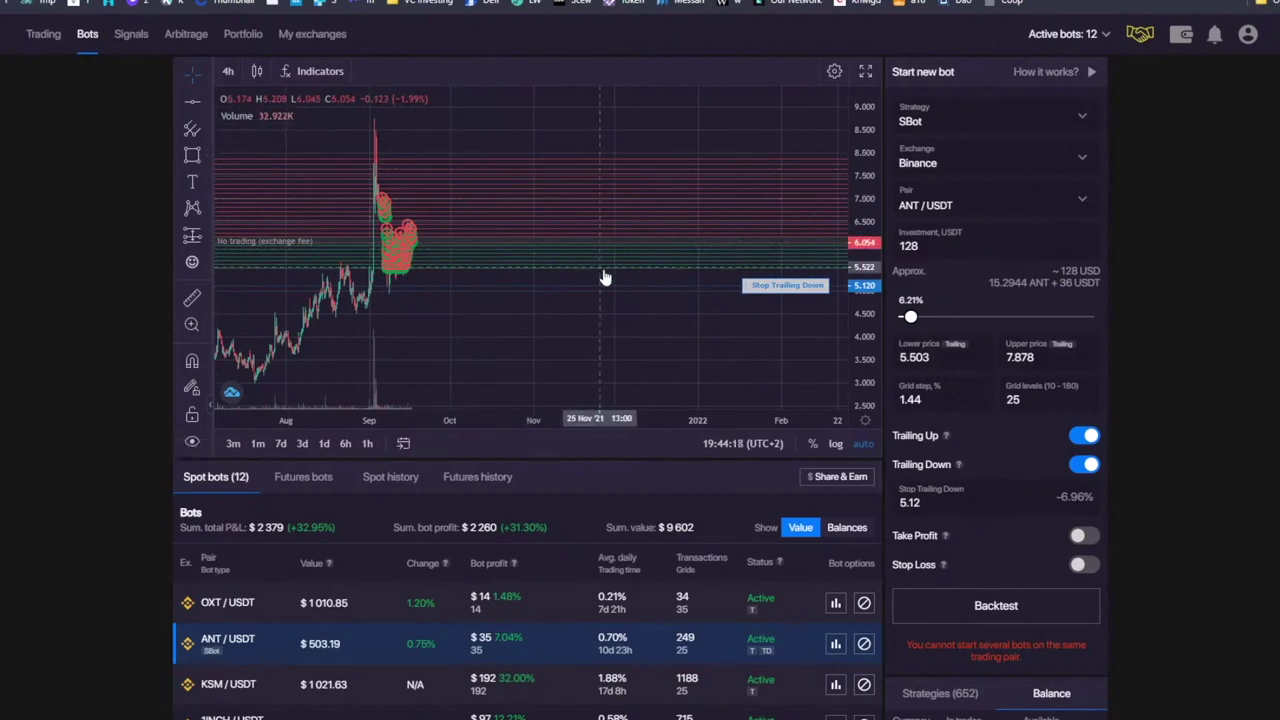
# Step: Draw horizontal lines below the ANT/USDT grid at prices of about 5.36, 5.30 and 5.20, and remove all of them again
pyautogui.click(192, 101)
pyautogui.click(428, 274)
pyautogui.click(192, 101)
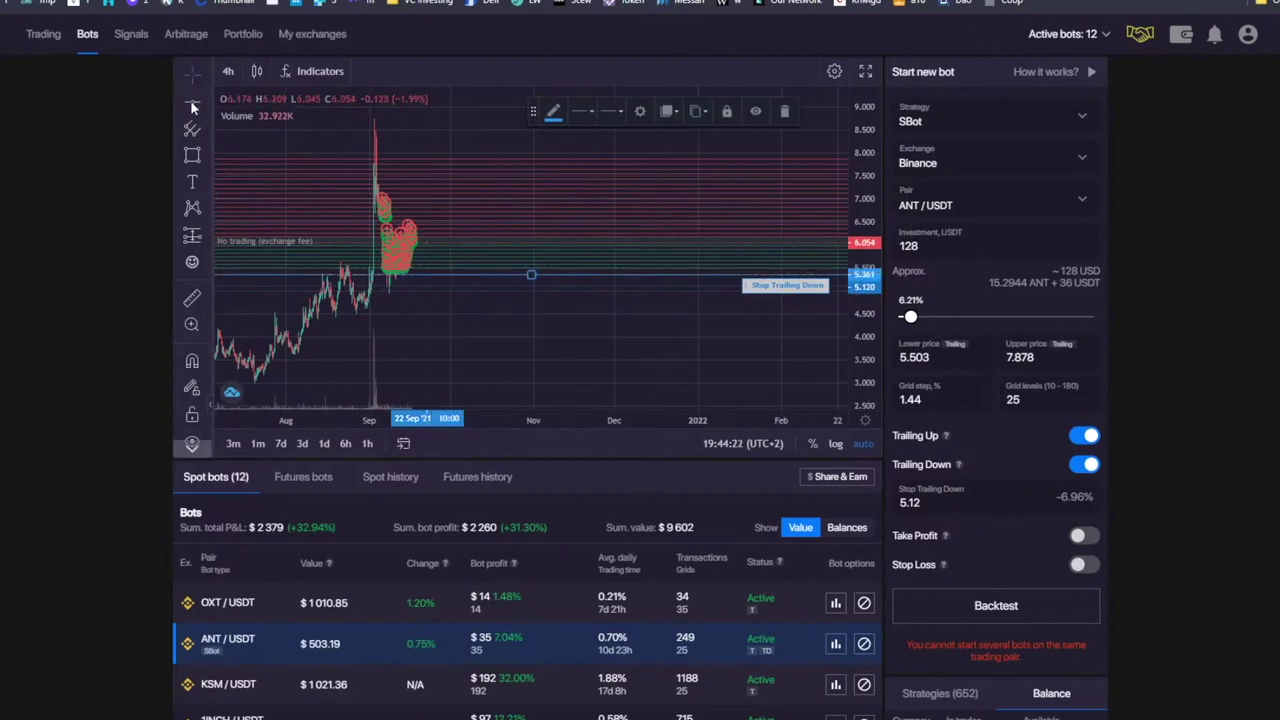
pyautogui.click(416, 277)
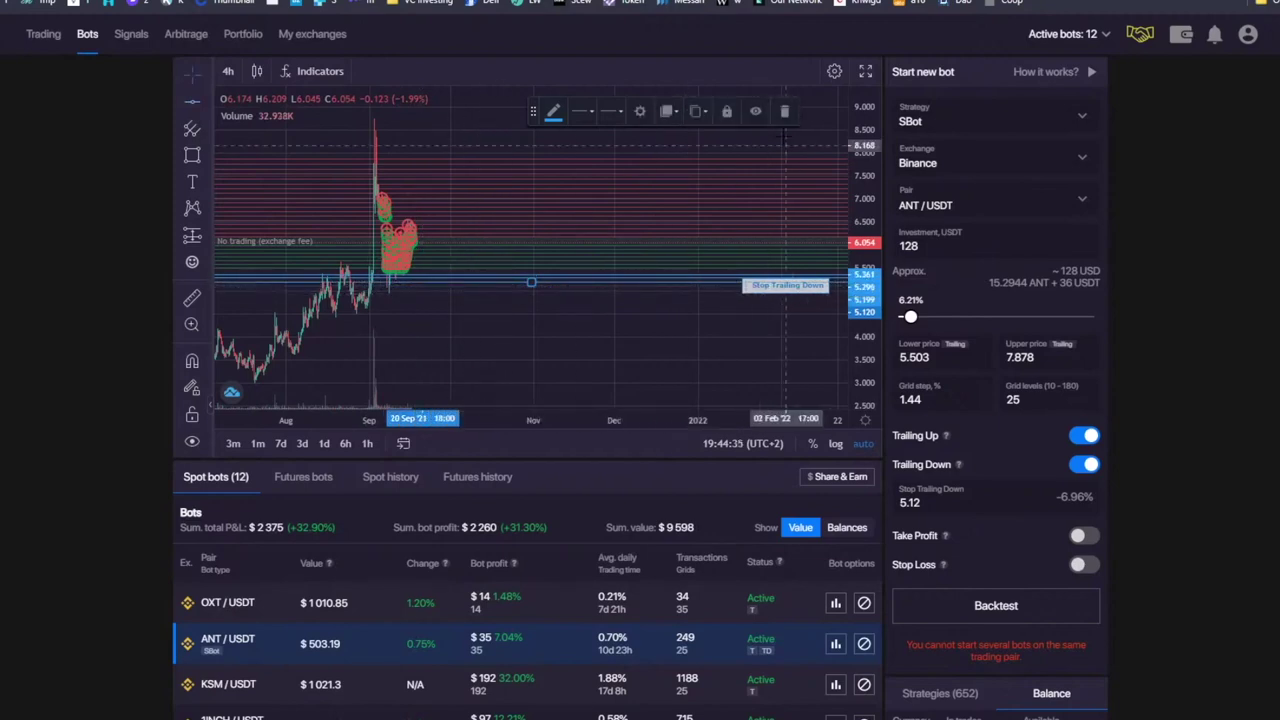
pyautogui.rightClick(581, 314)
pyautogui.click(623, 351)
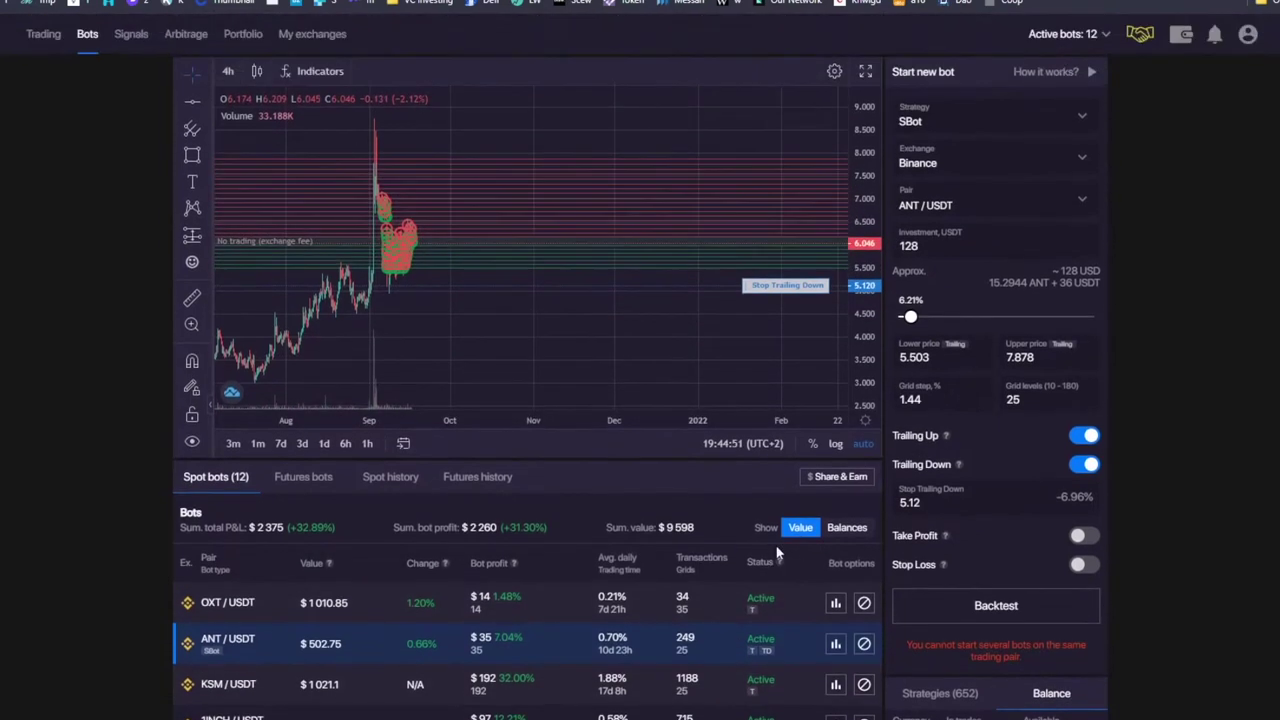
pyautogui.scroll(-2, 777, 557)
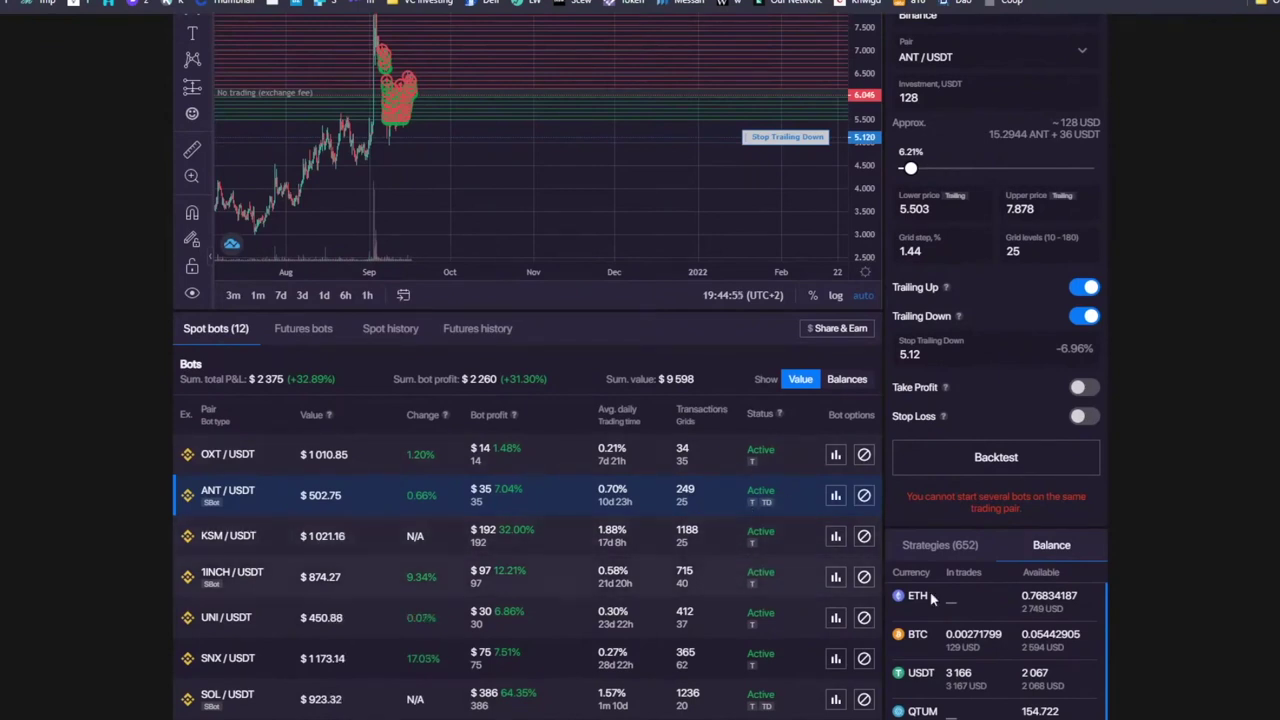
pyautogui.scroll(1, 500, 293)
pyautogui.scroll(1, 500, 293)
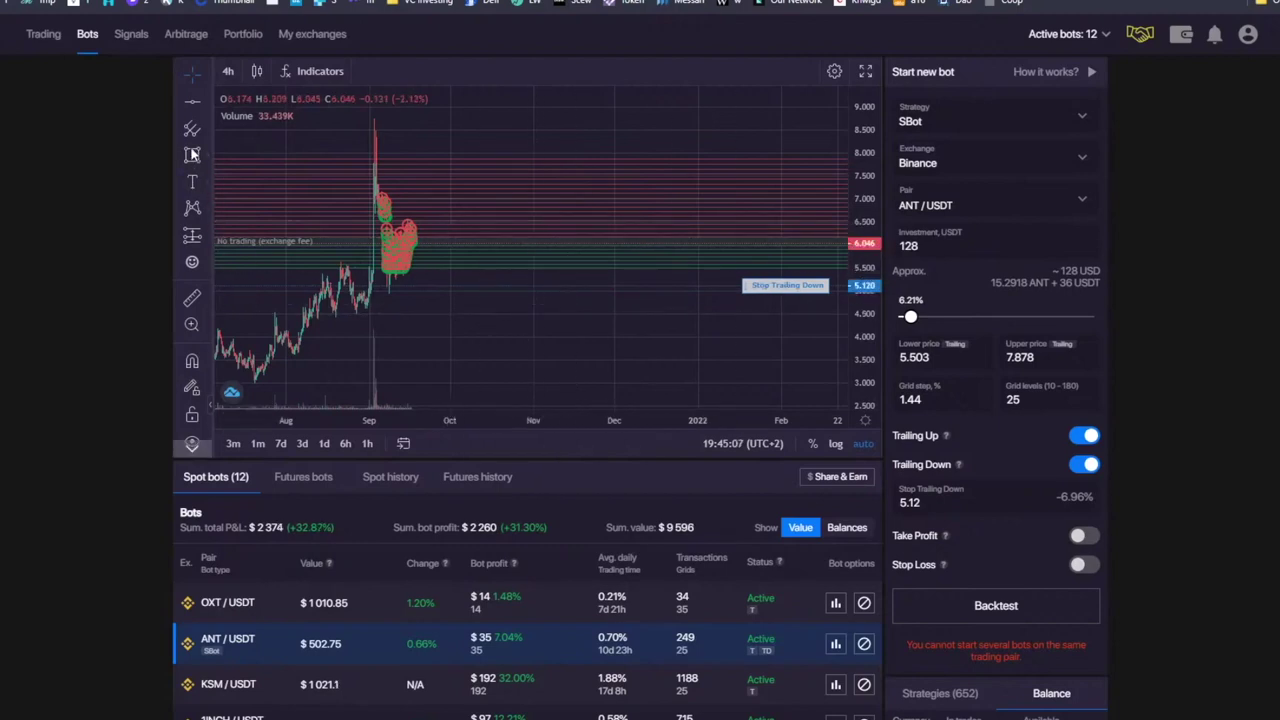
pyautogui.click(207, 183)
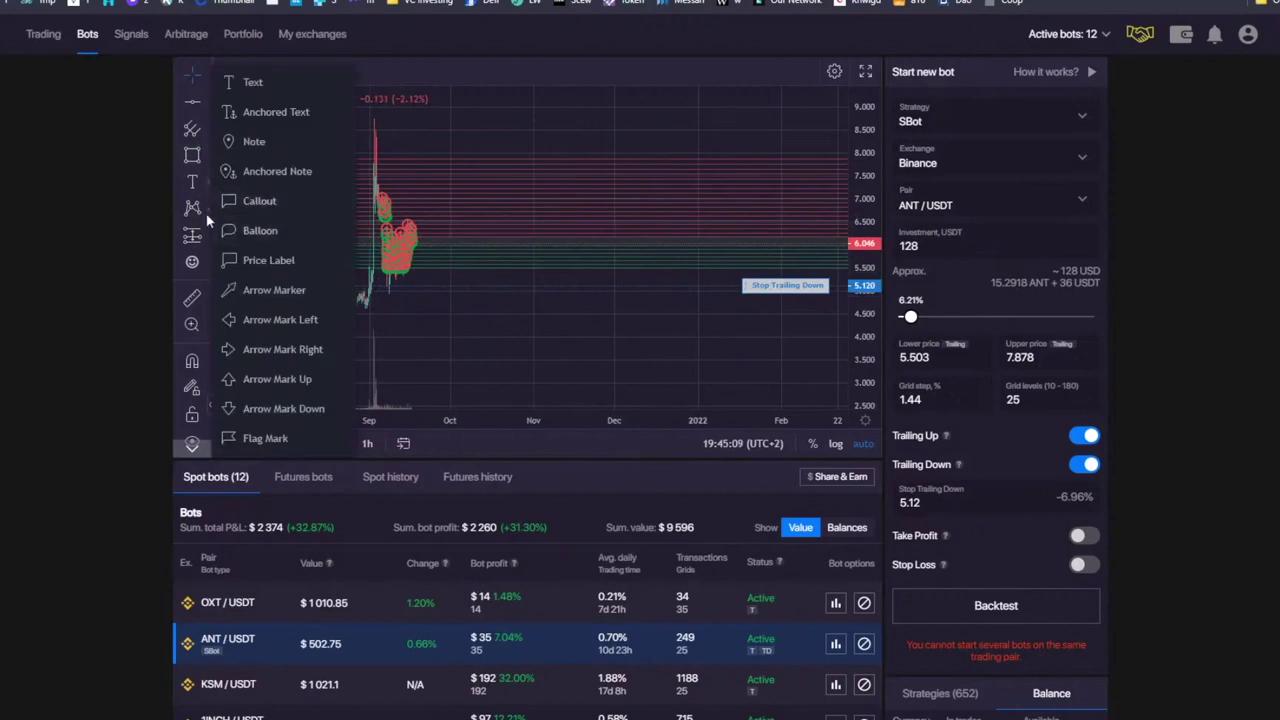
pyautogui.click(205, 181)
pyautogui.click(209, 211)
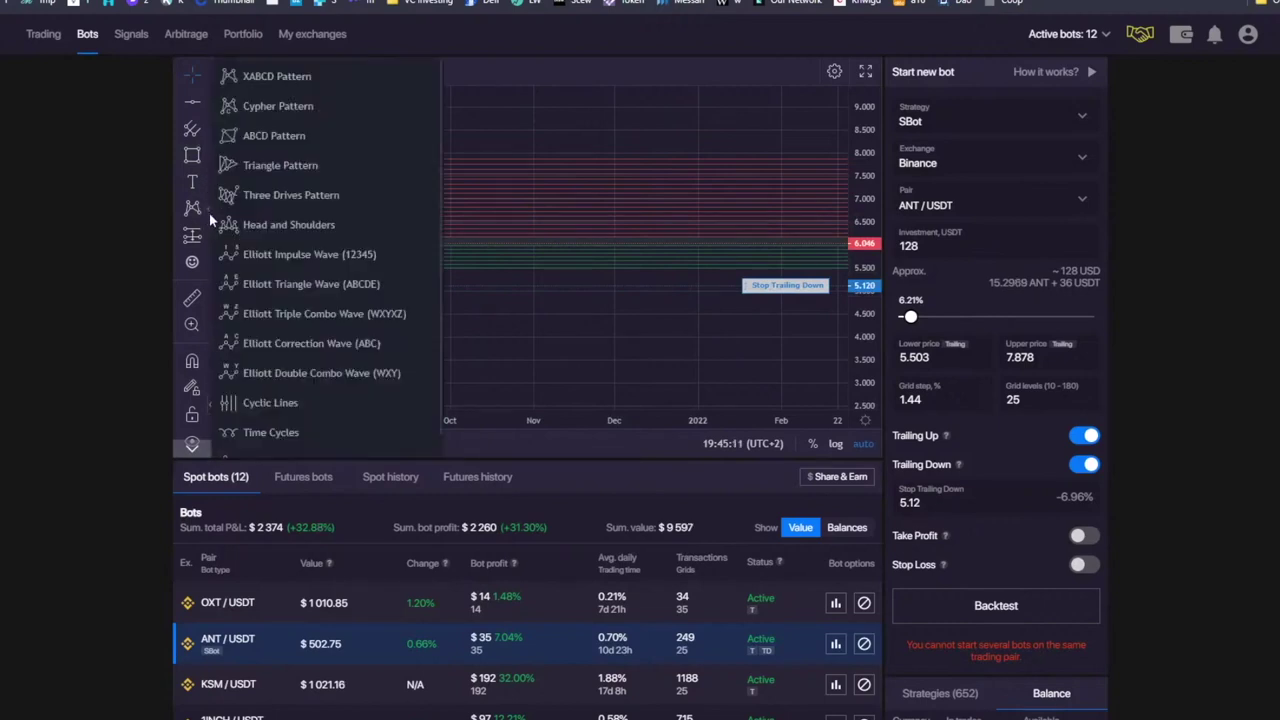
pyautogui.click(207, 208)
pyautogui.click(207, 208)
pyautogui.click(204, 204)
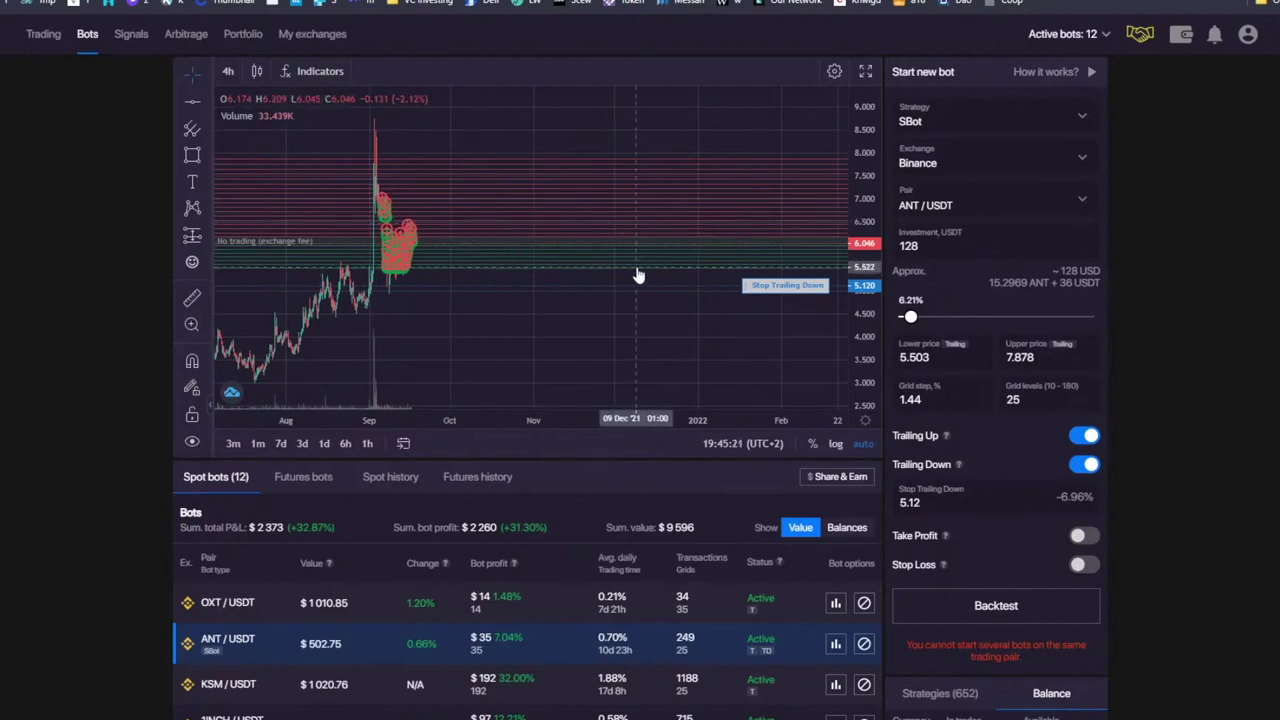
# Step: Enable a stop loss for an ANT/USDT limit buy order on the Trading page and set the order price to 5.8
pyautogui.click(43, 34)
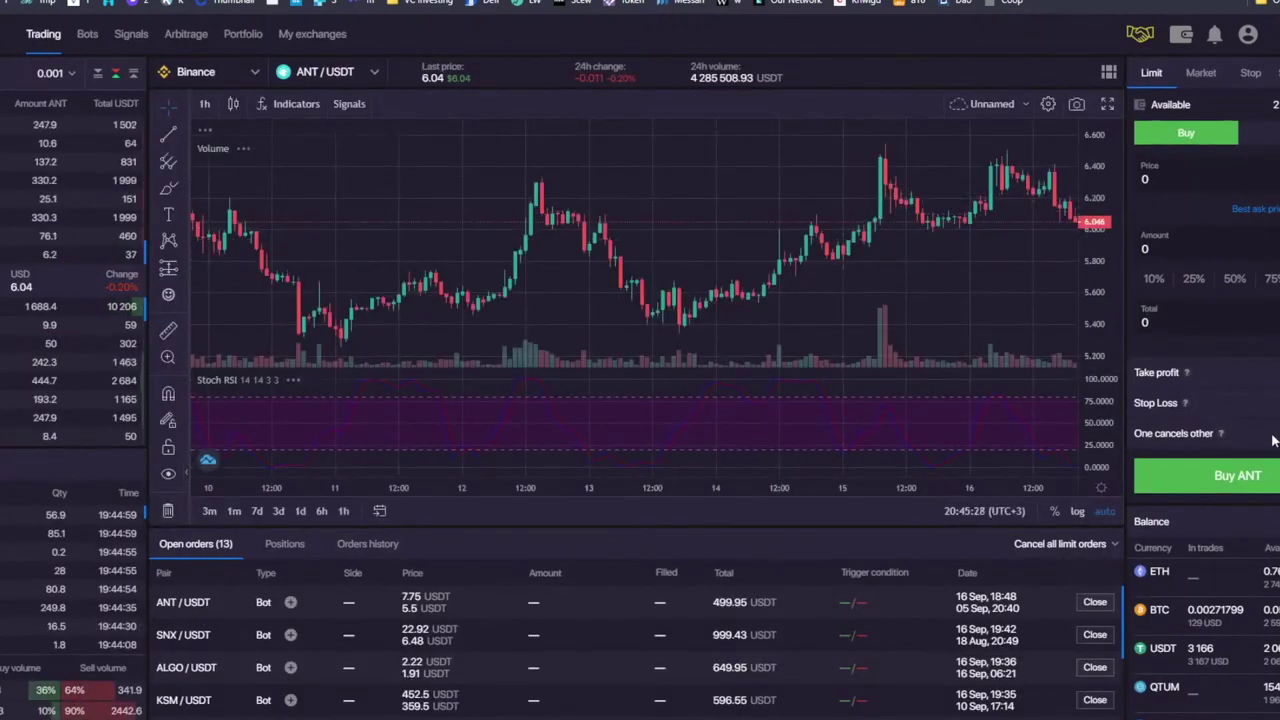
pyautogui.click(1155, 402)
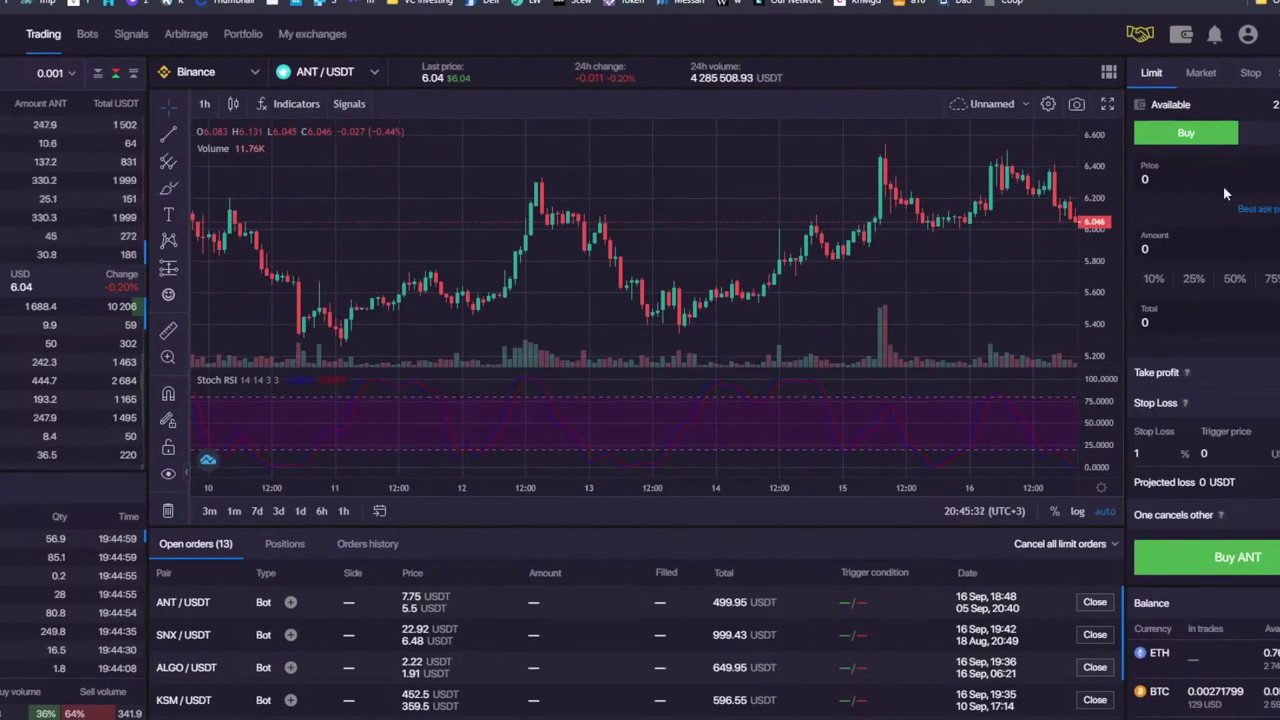
pyautogui.moveTo(688, 178); pyautogui.dragTo(428, 168)
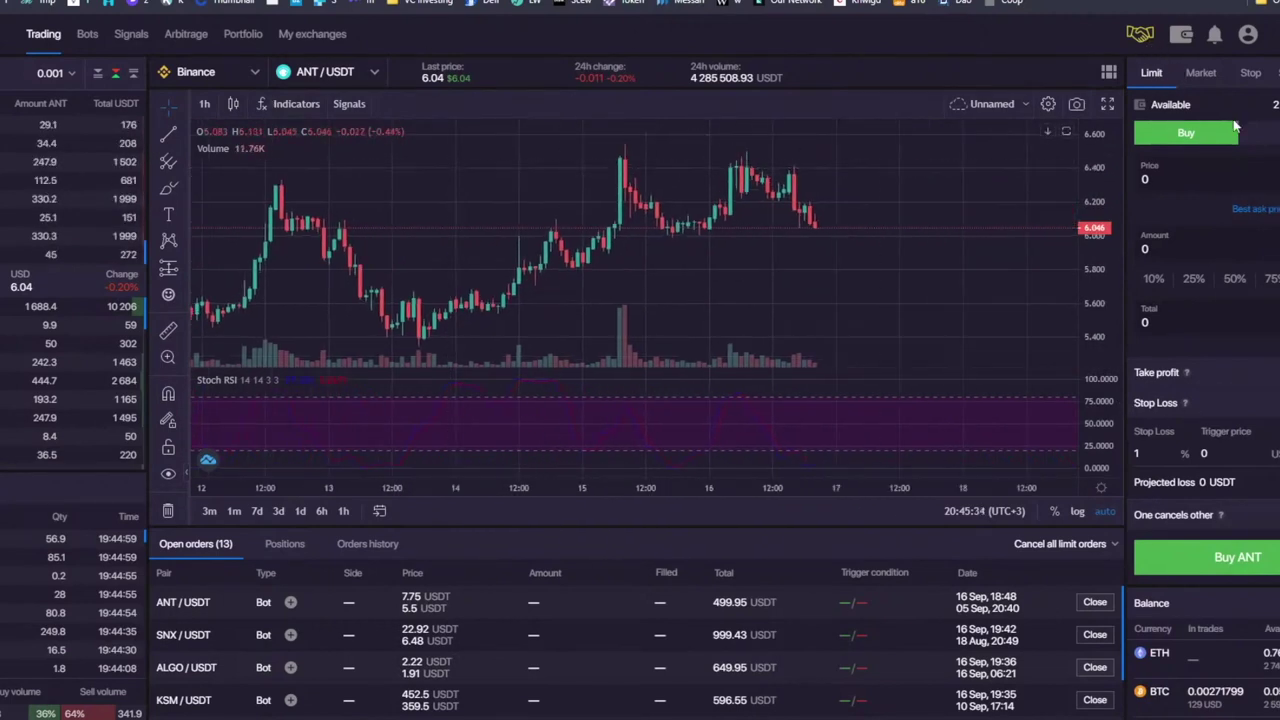
pyautogui.moveTo(1093, 293); pyautogui.dragTo(1083, 228)
pyautogui.scroll(-5, 886, 222)
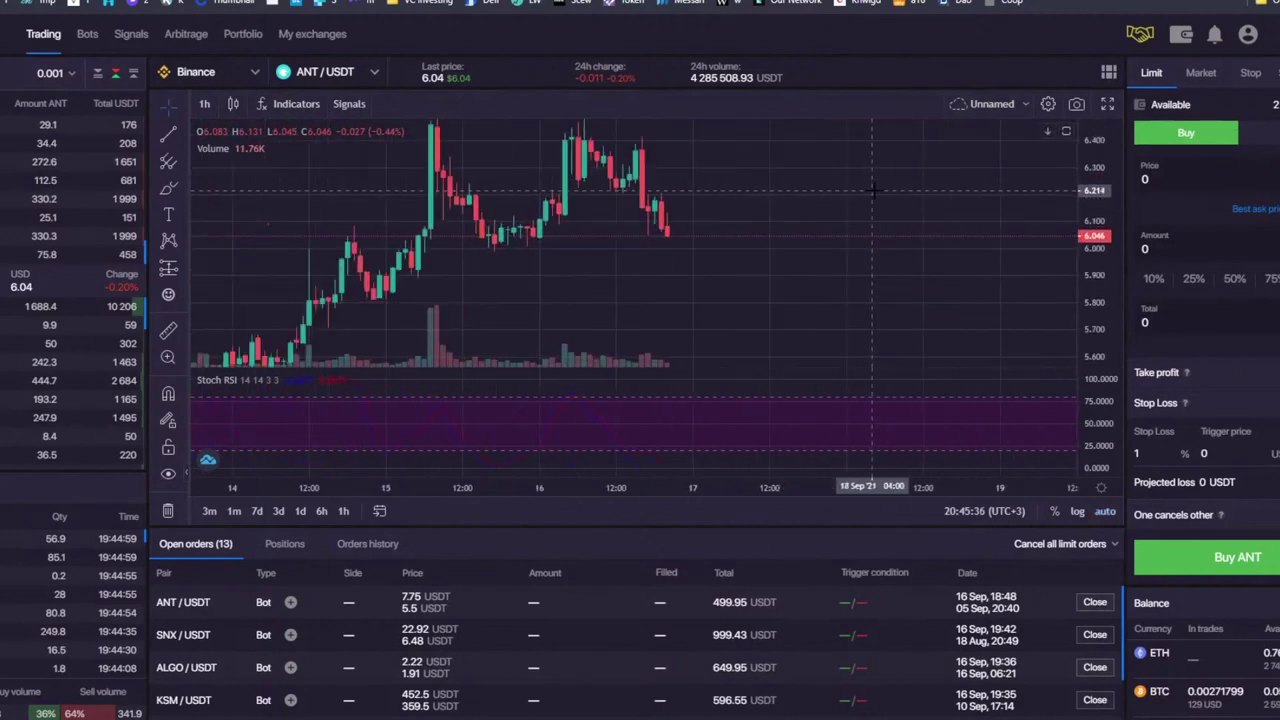
pyautogui.scroll(-3, 888, 222)
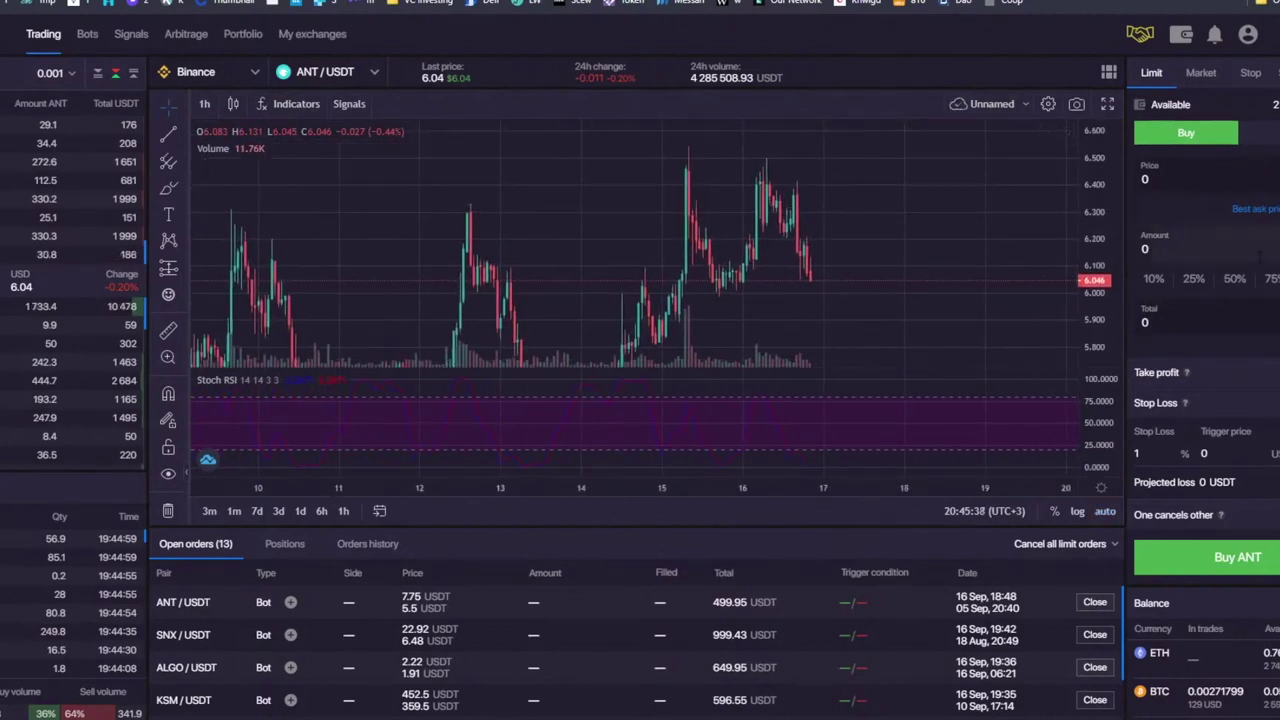
pyautogui.click(1168, 173)
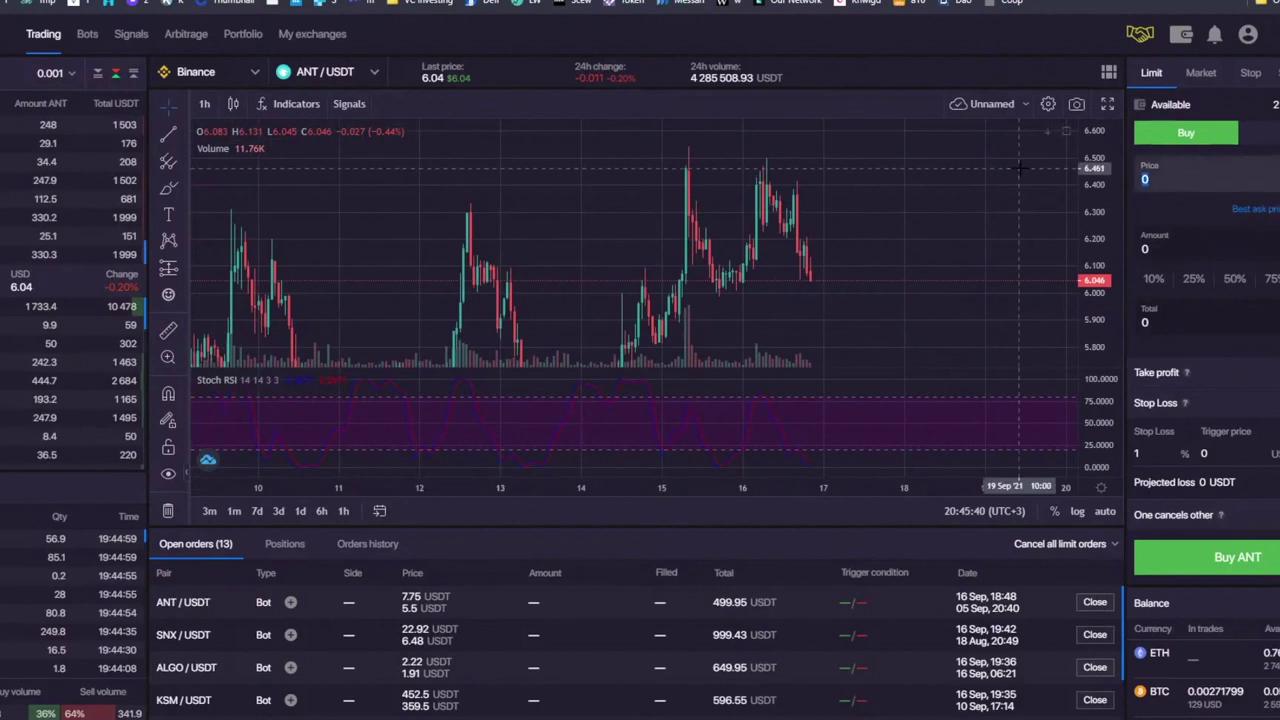
pyautogui.write('5.8')
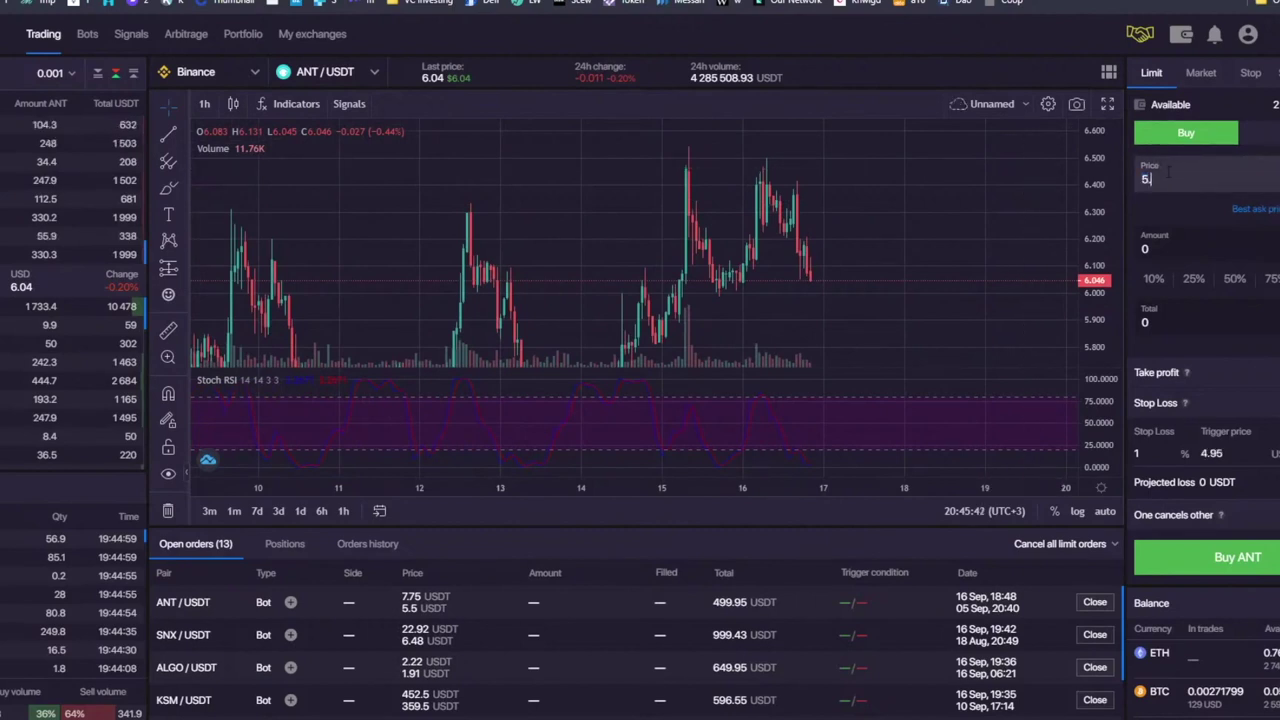
# Step: Set the ANT/USDT limit buy order's price to 6 and its stop loss to 5%
pyautogui.press('BackSpace')
pyautogui.press('BackSpace')
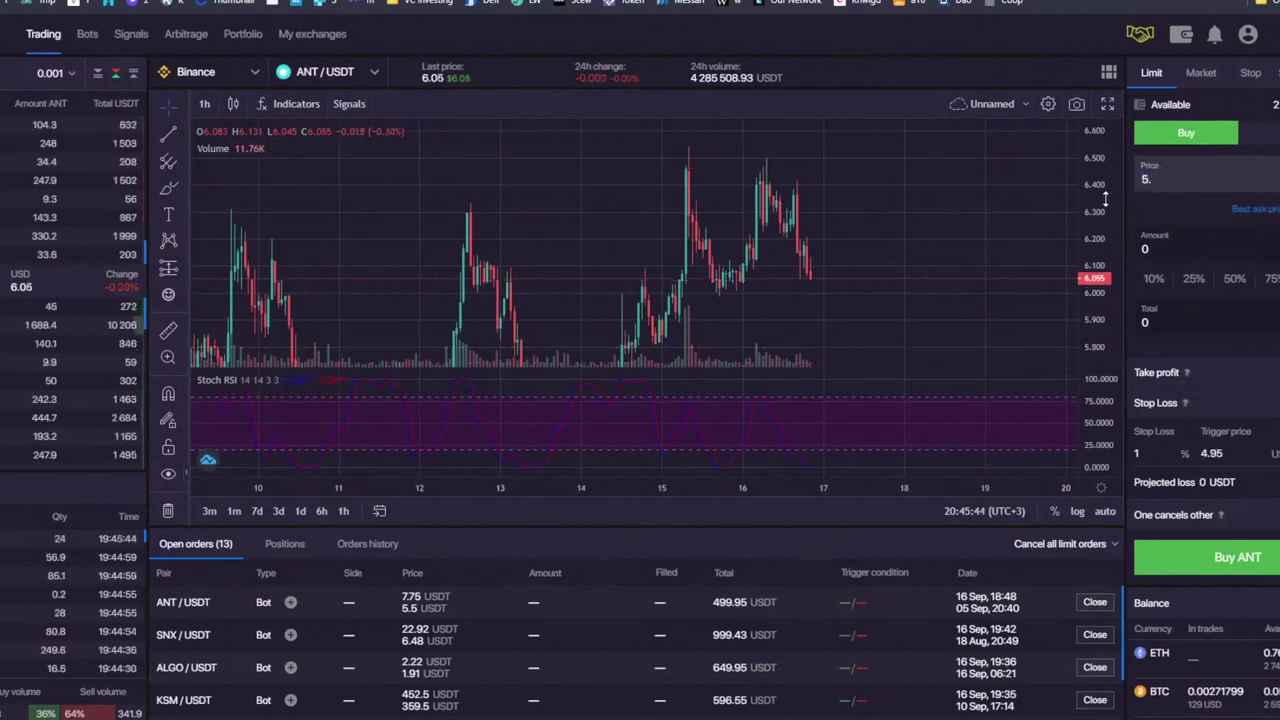
pyautogui.write('6')
pyautogui.moveTo(1166, 179); pyautogui.dragTo(1102, 177)
pyautogui.write('6')
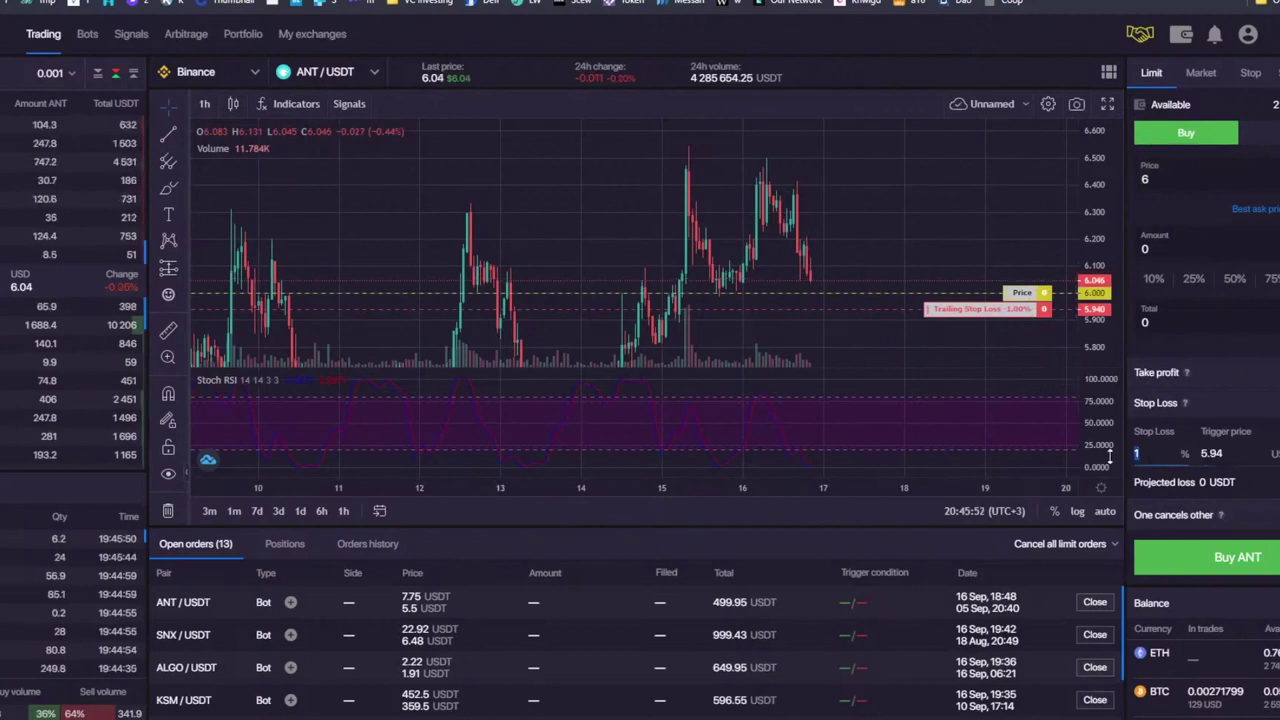
pyautogui.click(1256, 487)
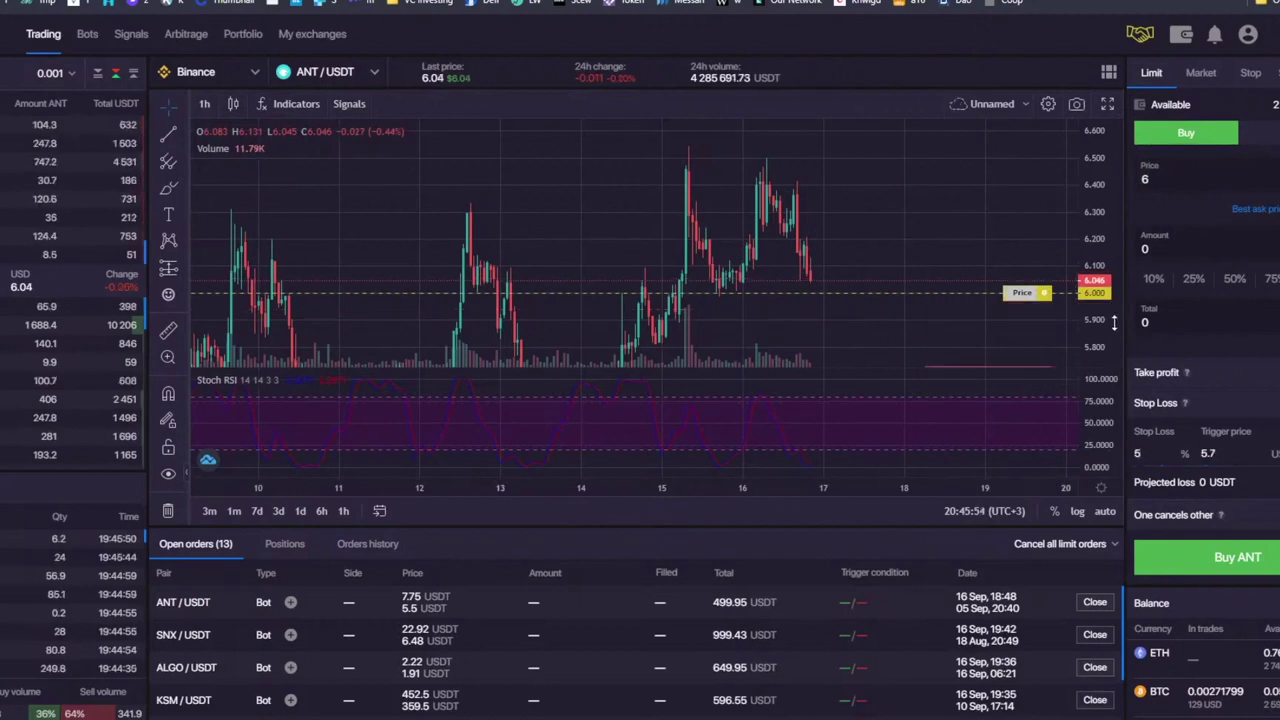
# Step: Sketch a brush path from the latest candle dipping to the order price and rising as an arrow to about 6.8
pyautogui.scroll(-5, 931, 171)
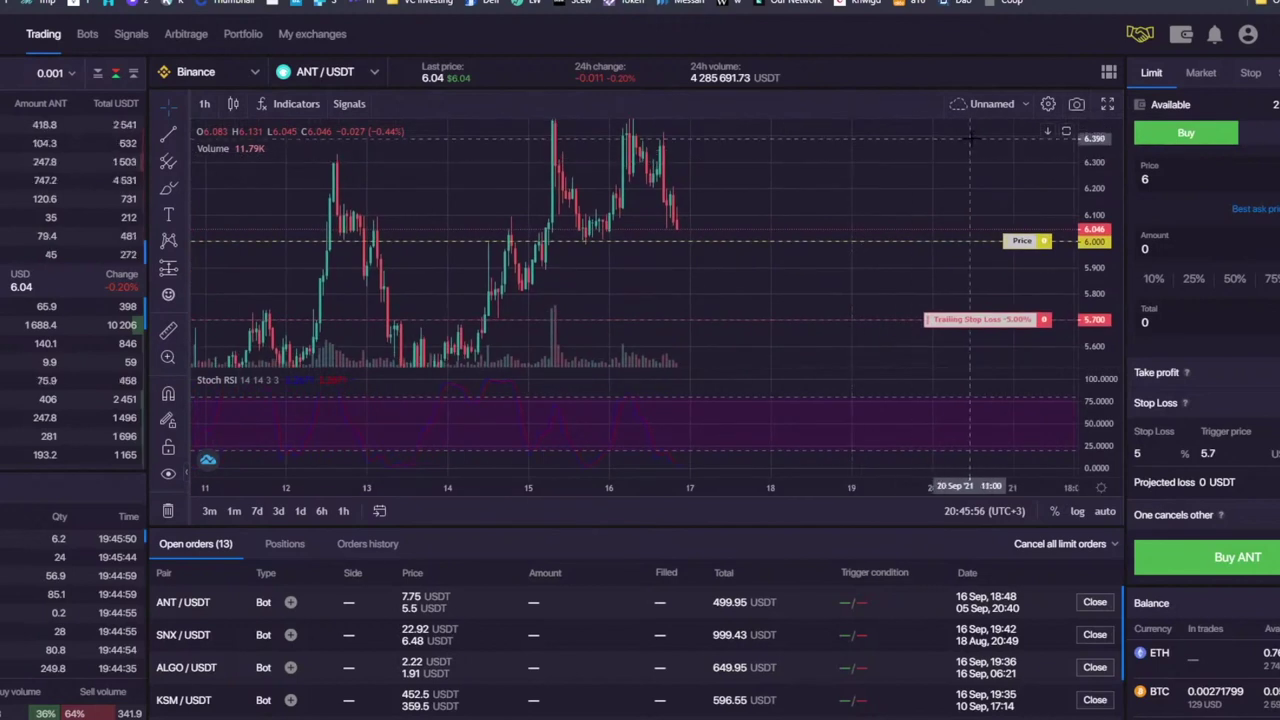
pyautogui.moveTo(850, 186); pyautogui.dragTo(554, 207)
pyautogui.moveTo(1091, 169); pyautogui.dragTo(1091, 288)
pyautogui.moveTo(684, 176); pyautogui.dragTo(534, 179)
pyautogui.click(168, 188)
pyautogui.moveTo(481, 250)
pyautogui.mouseDown()
pyautogui.moveTo(515, 256)
pyautogui.moveTo(492, 257)
pyautogui.mouseUp()
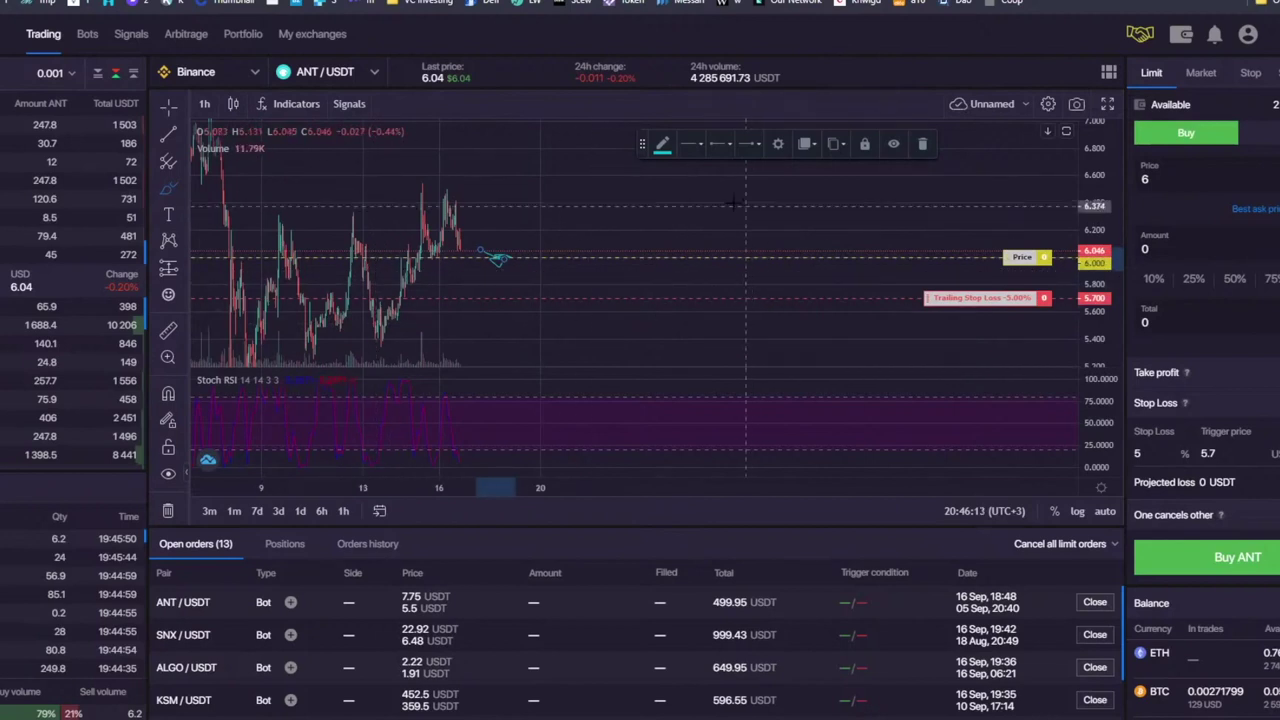
pyautogui.moveTo(505, 256)
pyautogui.mouseDown()
pyautogui.moveTo(605, 142)
pyautogui.moveTo(560, 158)
pyautogui.moveTo(606, 163)
pyautogui.moveTo(611, 142)
pyautogui.mouseUp()
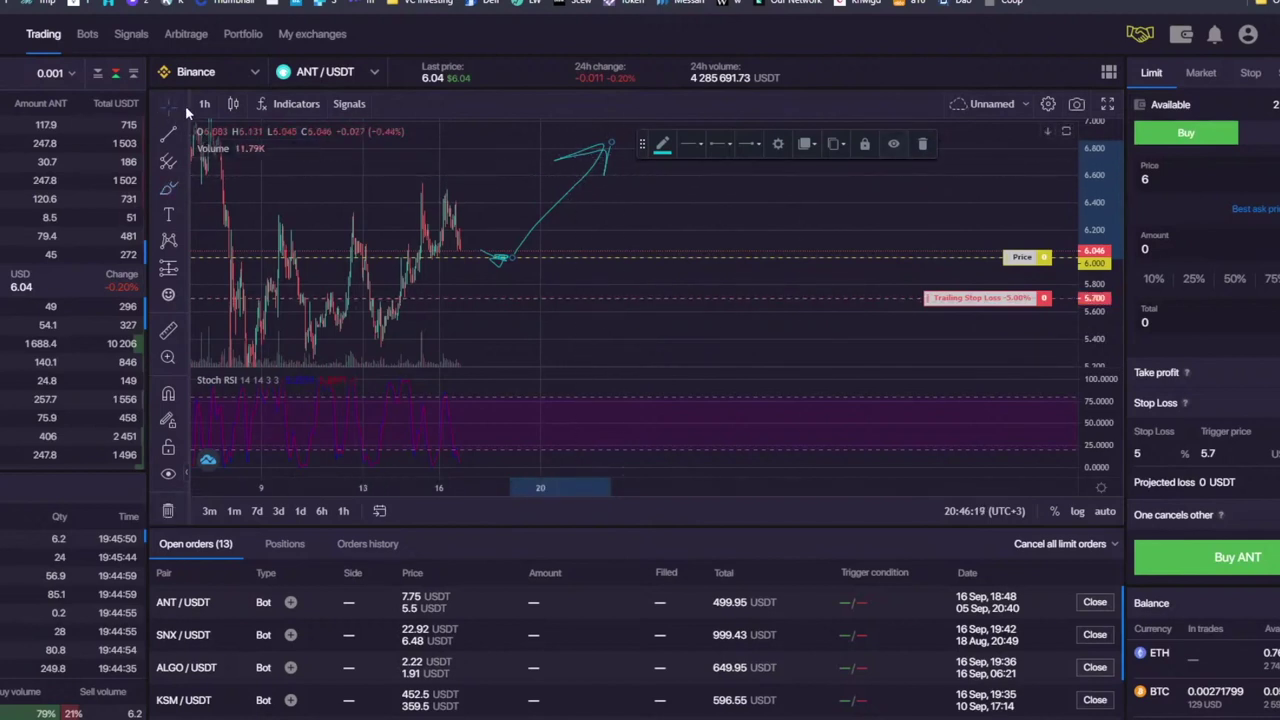
pyautogui.click(980, 339)
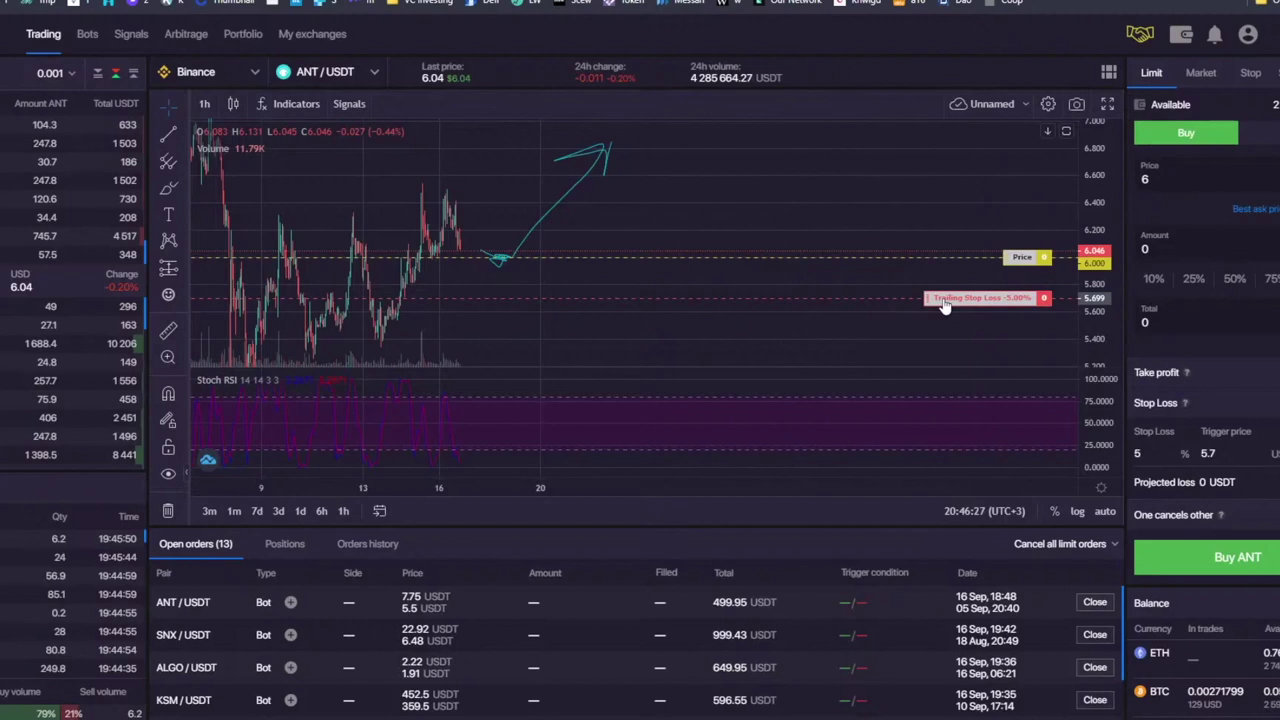
# Step: Measure the price range from the order price down to the stop loss and move the measurement up beside the arrow's tip
pyautogui.click(183, 238)
pyautogui.click(184, 272)
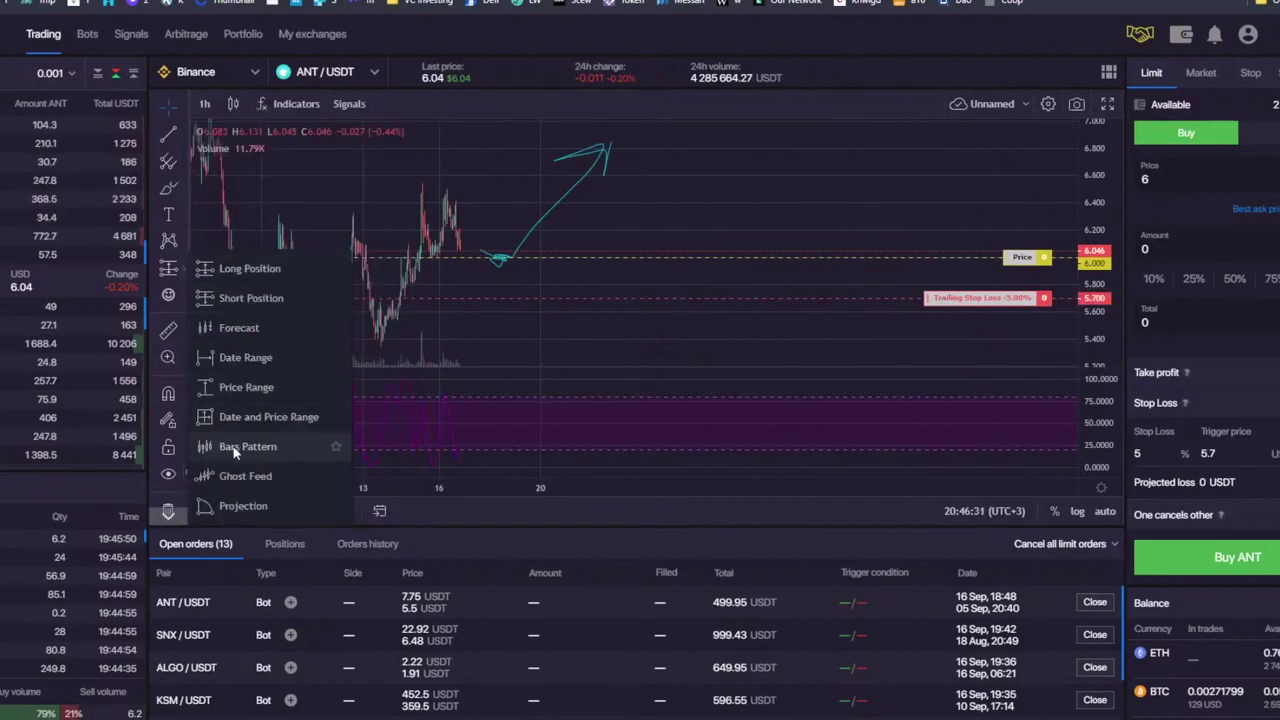
pyautogui.click(246, 387)
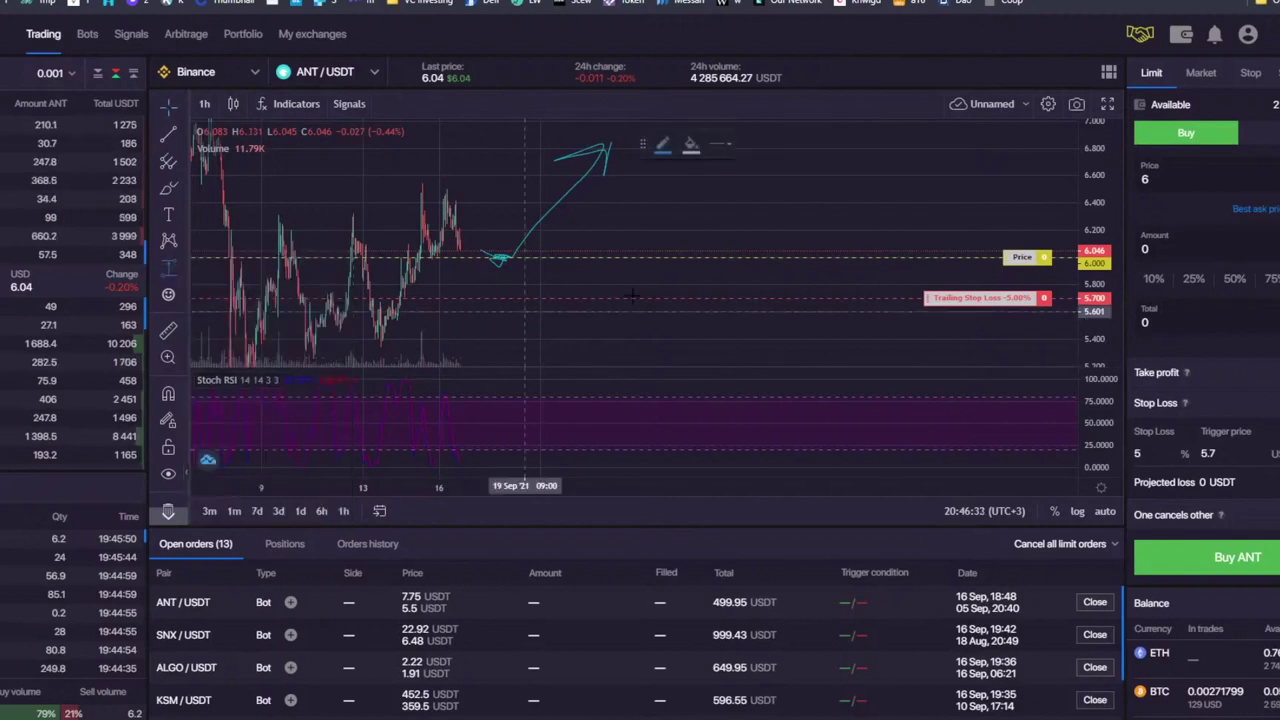
pyautogui.click(720, 257)
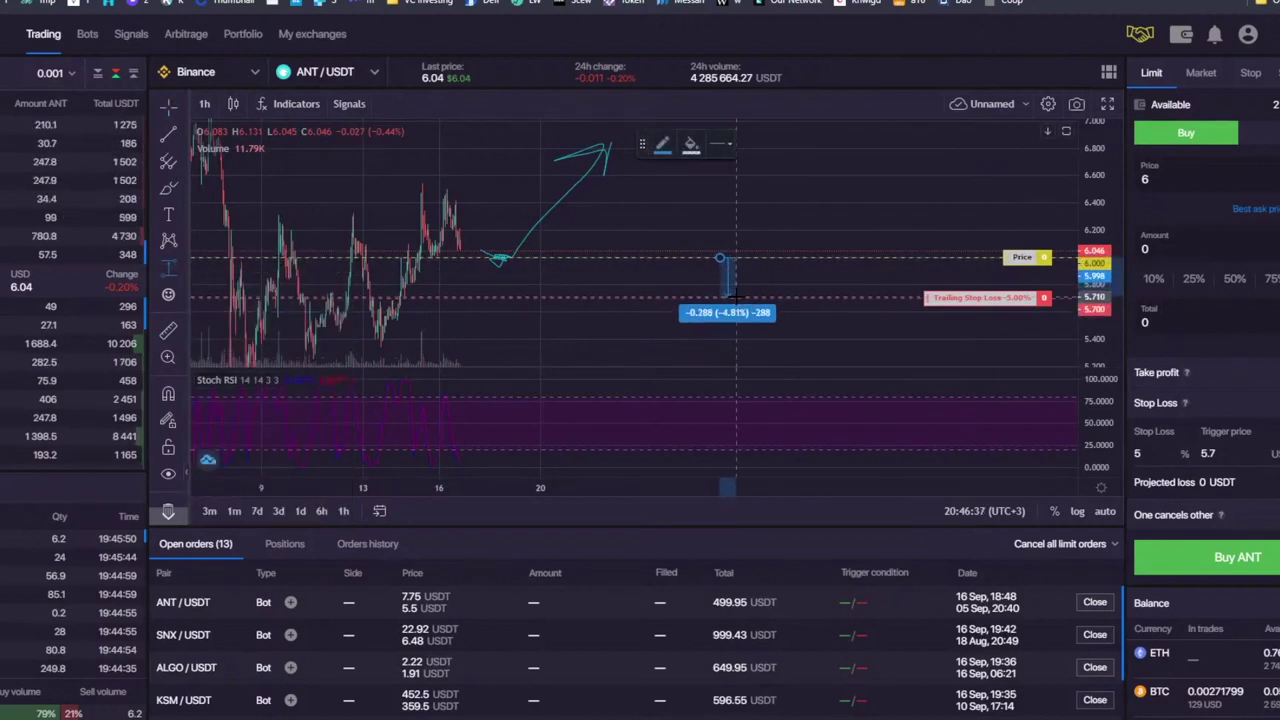
pyautogui.click(740, 297)
pyautogui.moveTo(733, 284); pyautogui.dragTo(678, 210)
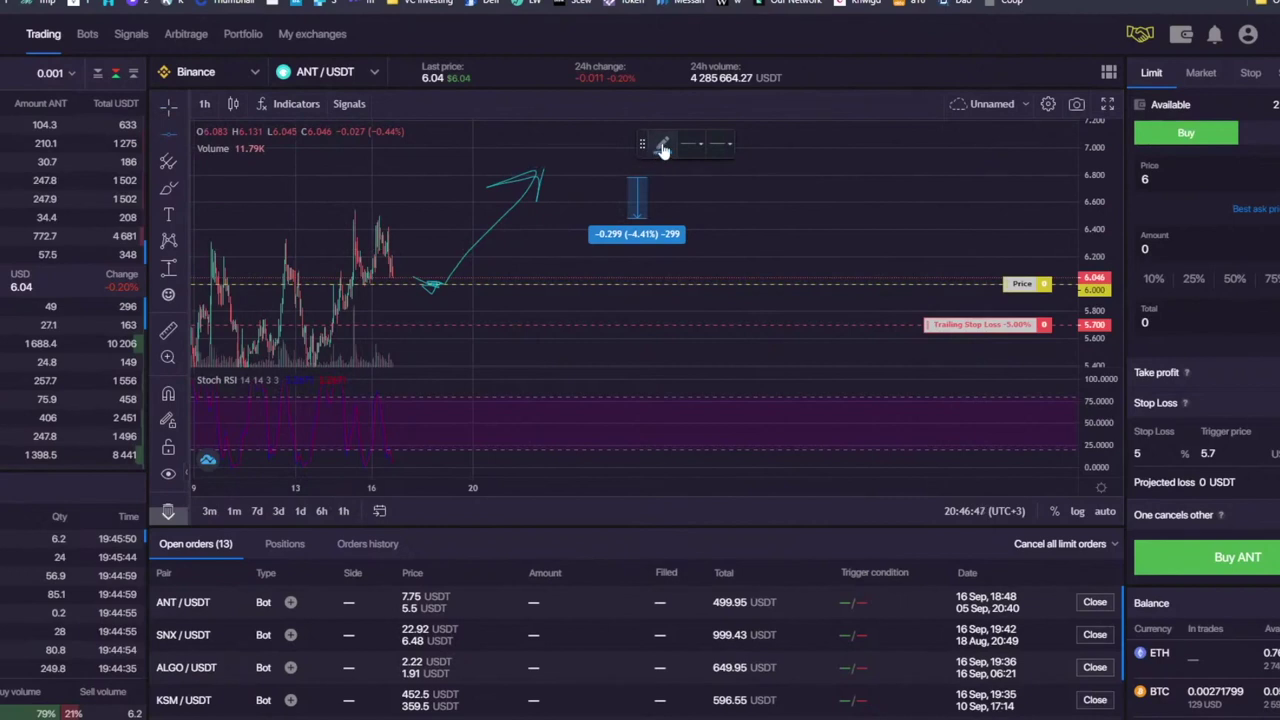
# Step: Draw a green horizontal line at about 6.78 across the arrow's tip and move the trailing stop loss to 5.725
pyautogui.click(663, 148)
pyautogui.click(707, 195)
pyautogui.click(603, 177)
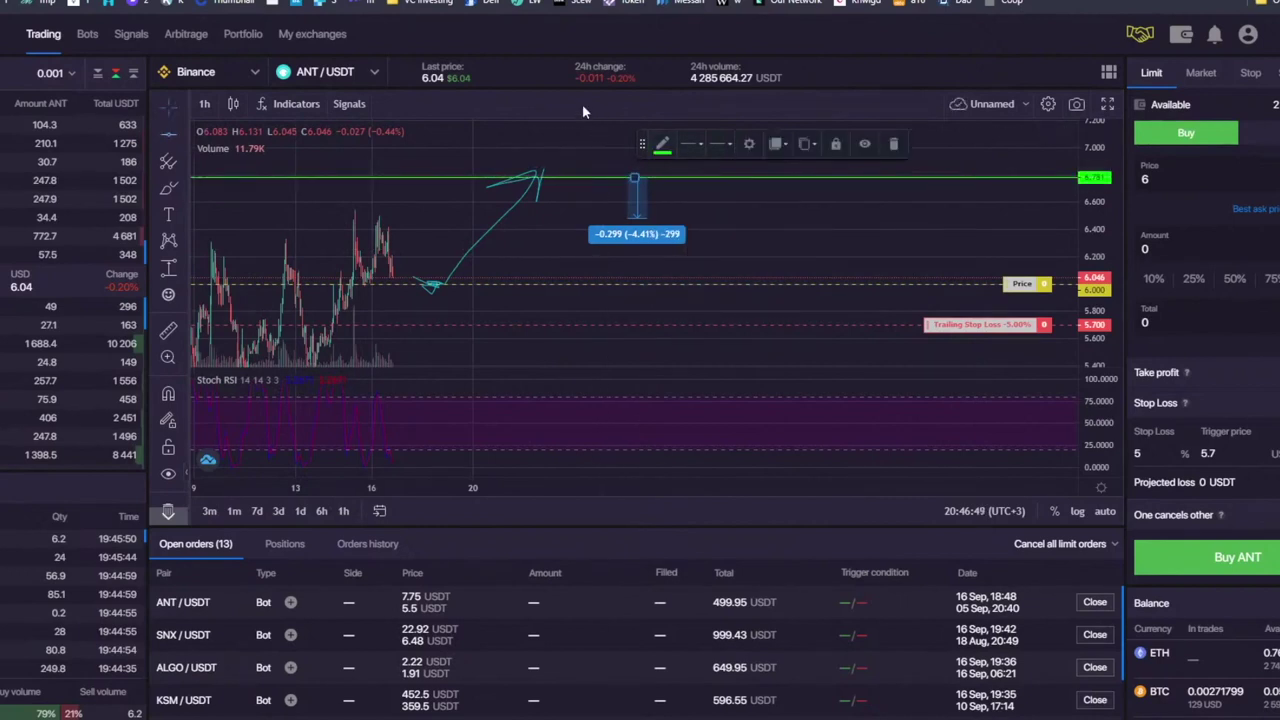
pyautogui.click(167, 106)
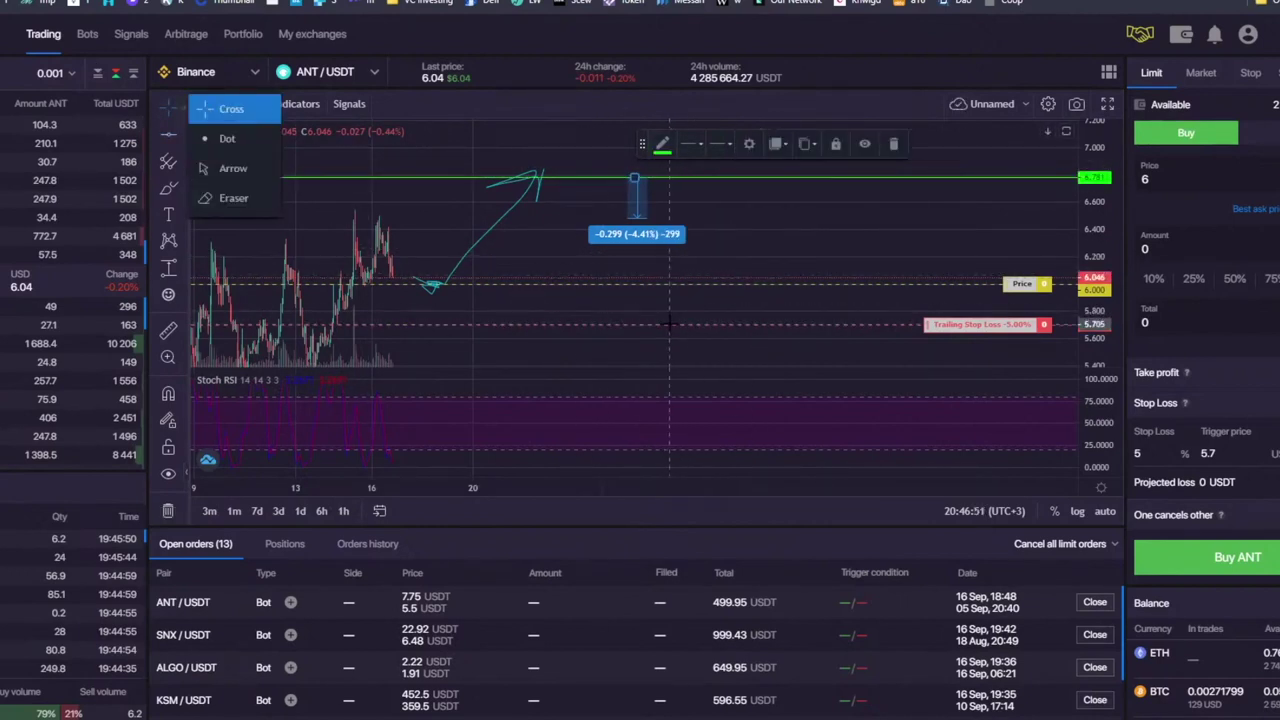
pyautogui.click(220, 106)
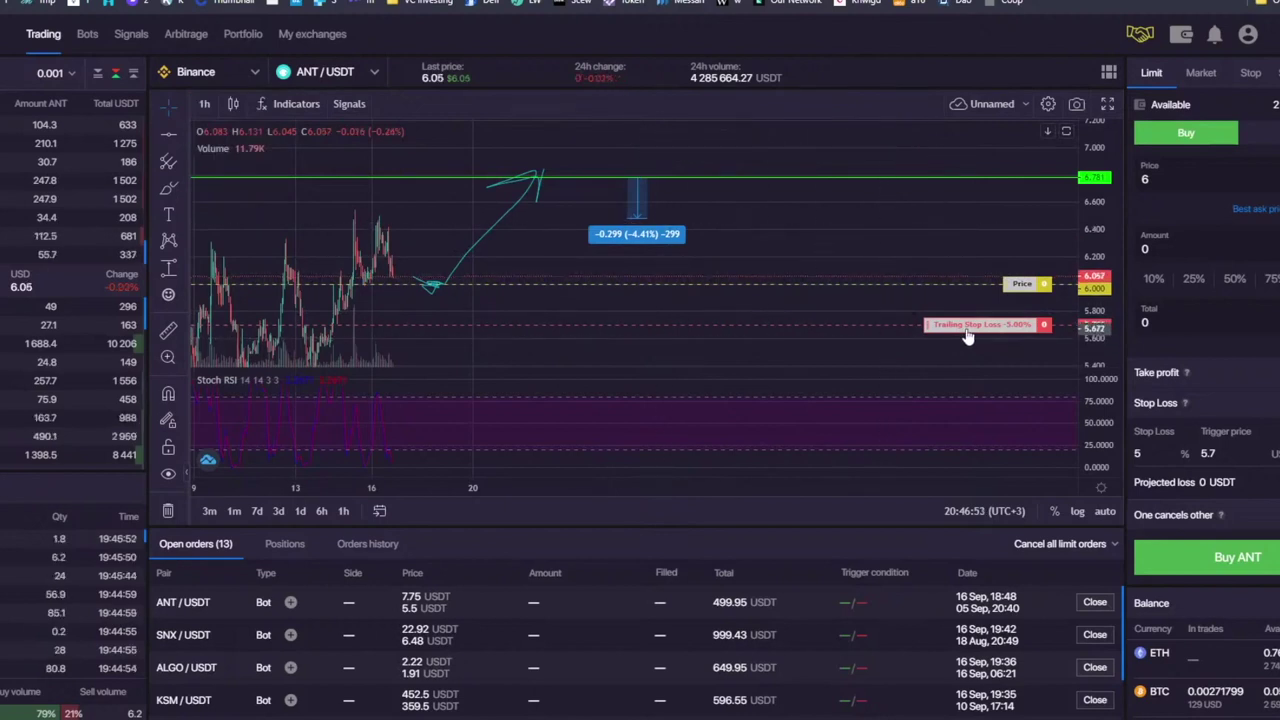
pyautogui.moveTo(964, 325); pyautogui.dragTo(930, 321)
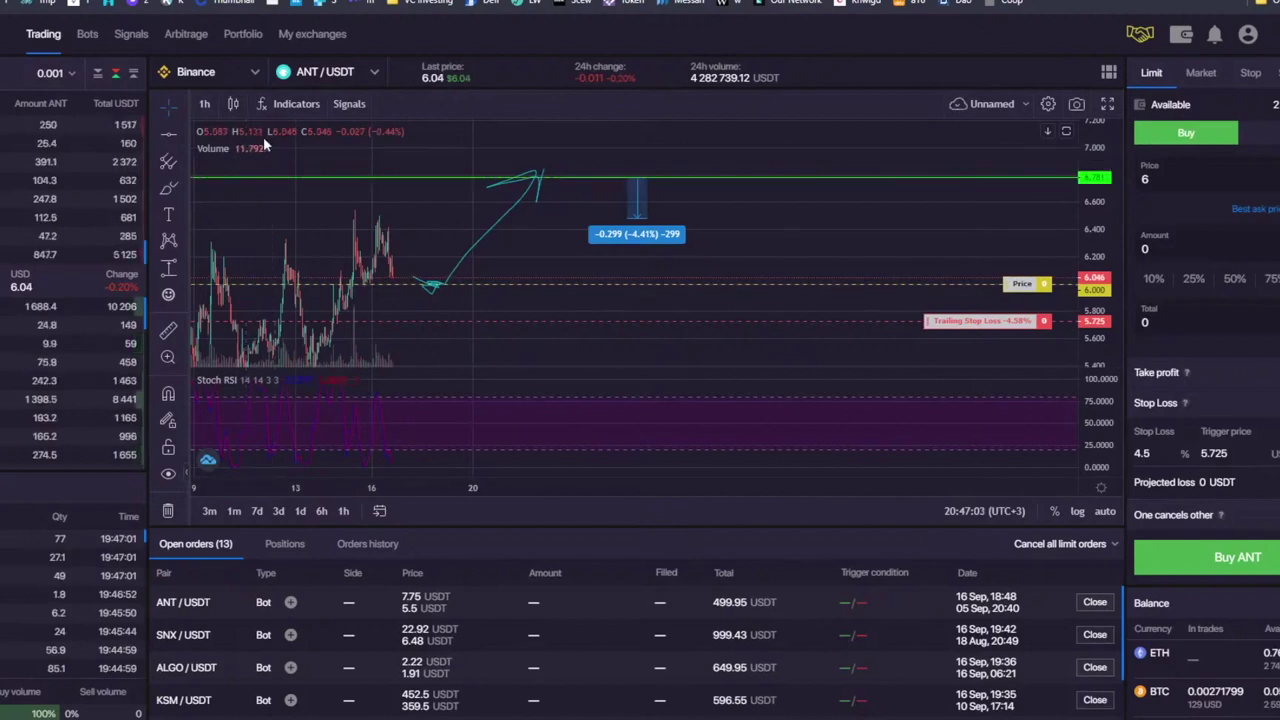
# Step: Draw a rectangle with green fill and border from the green line at about 6.78 down to the order price of 6
pyautogui.scroll(-2, 985, 335)
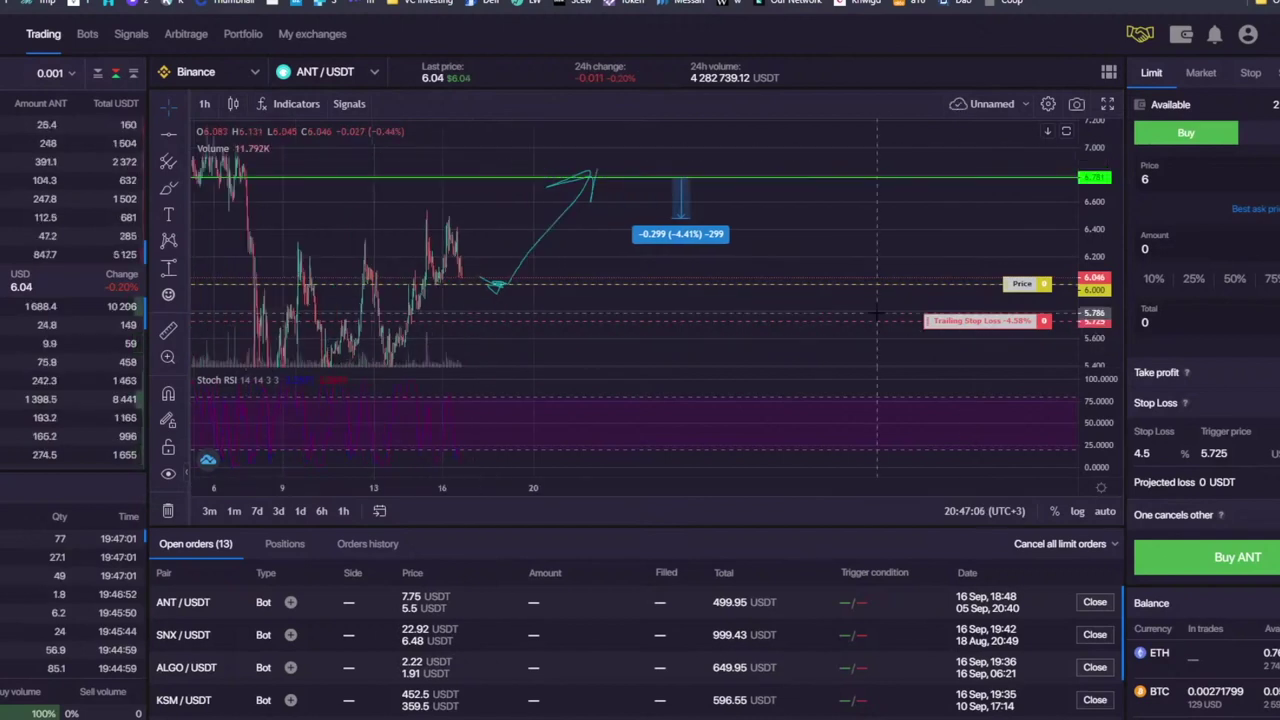
pyautogui.scroll(-2, 580, 240)
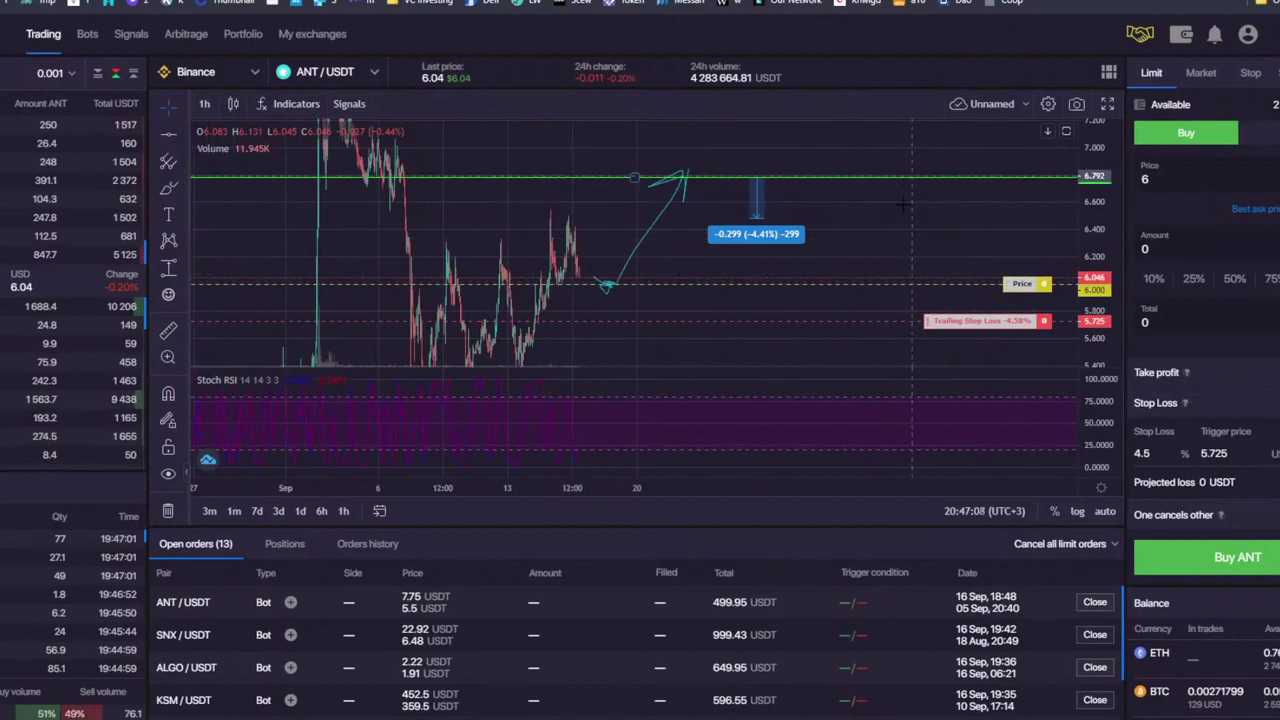
pyautogui.moveTo(1081, 220); pyautogui.dragTo(1081, 236)
pyautogui.moveTo(692, 222); pyautogui.dragTo(643, 251)
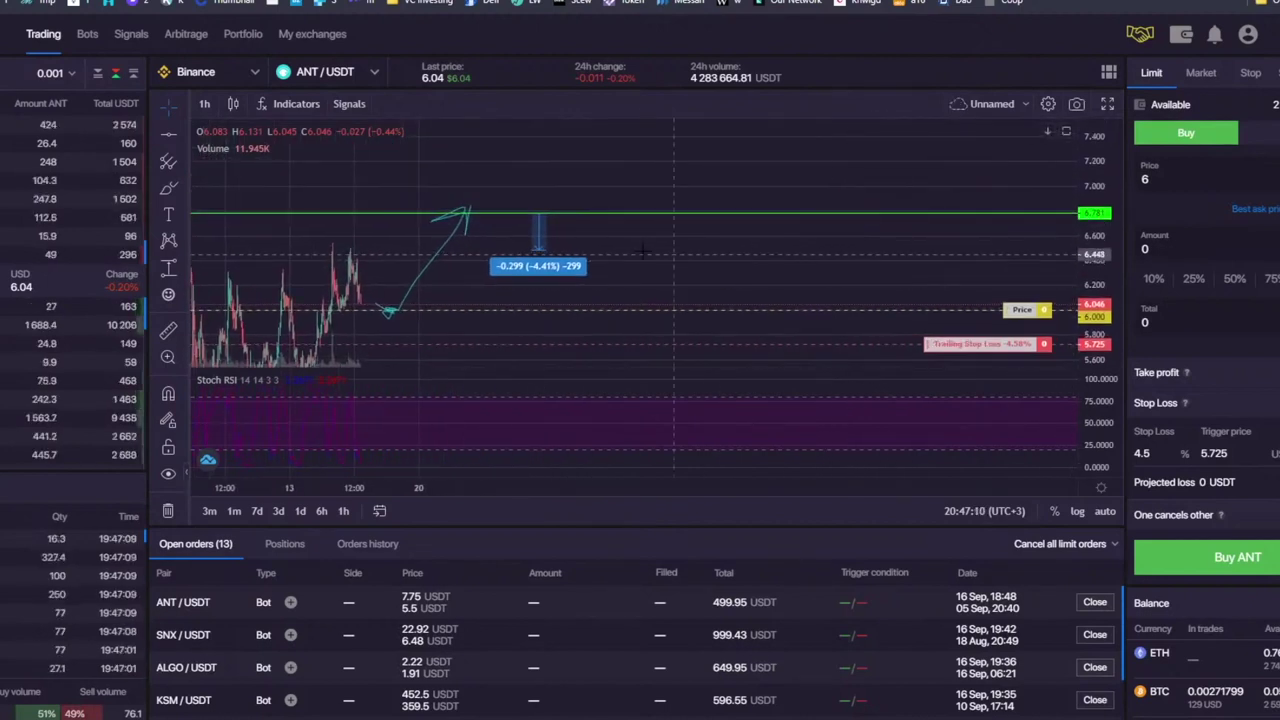
pyautogui.click(182, 186)
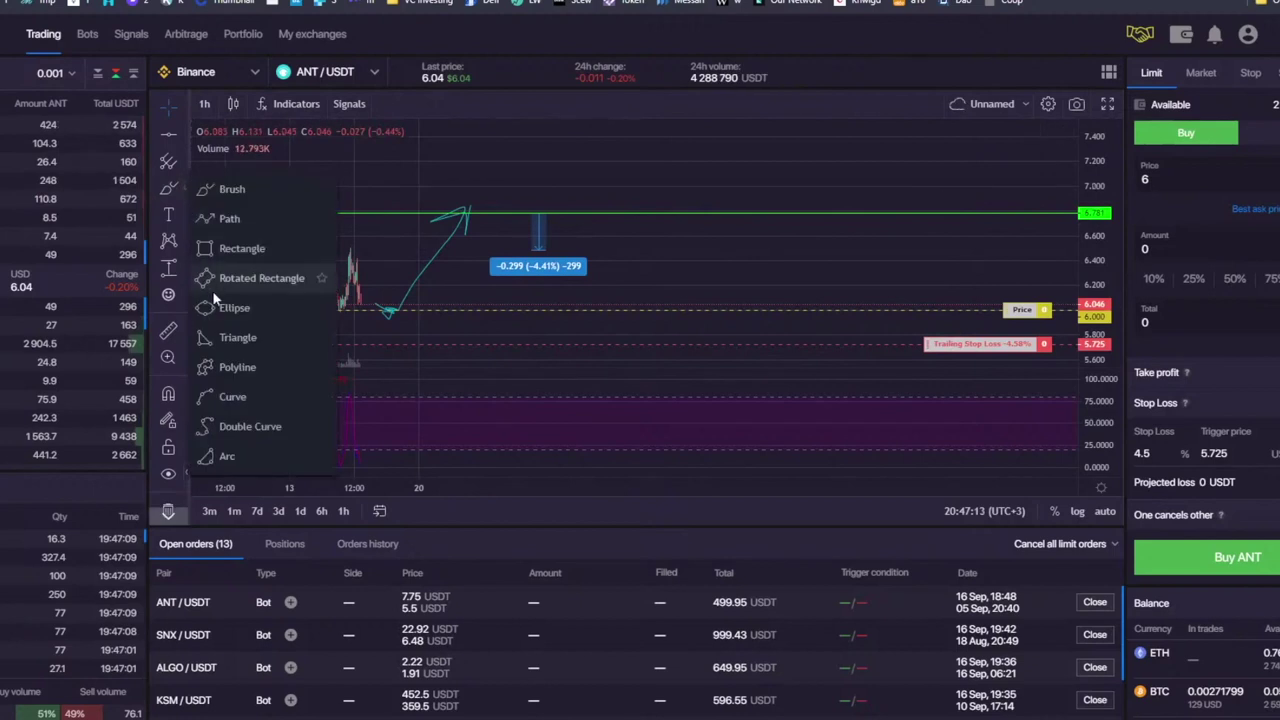
pyautogui.click(240, 247)
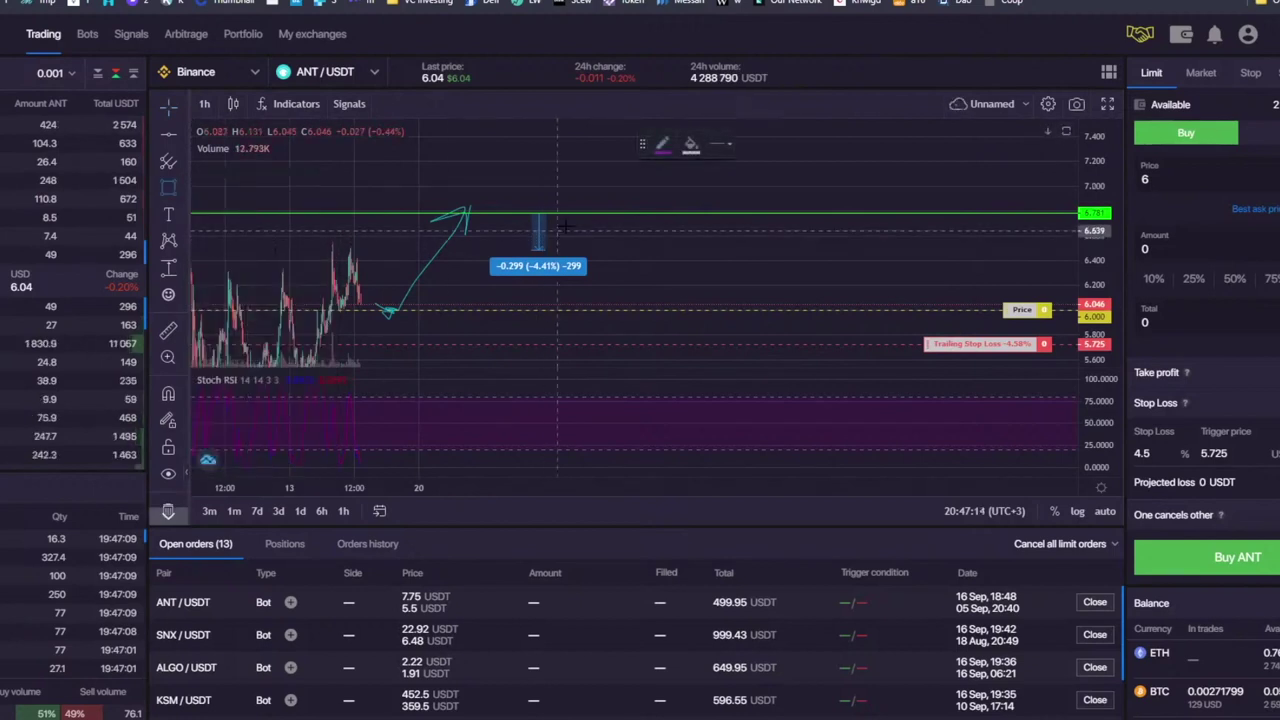
pyautogui.click(686, 145)
pyautogui.click(738, 185)
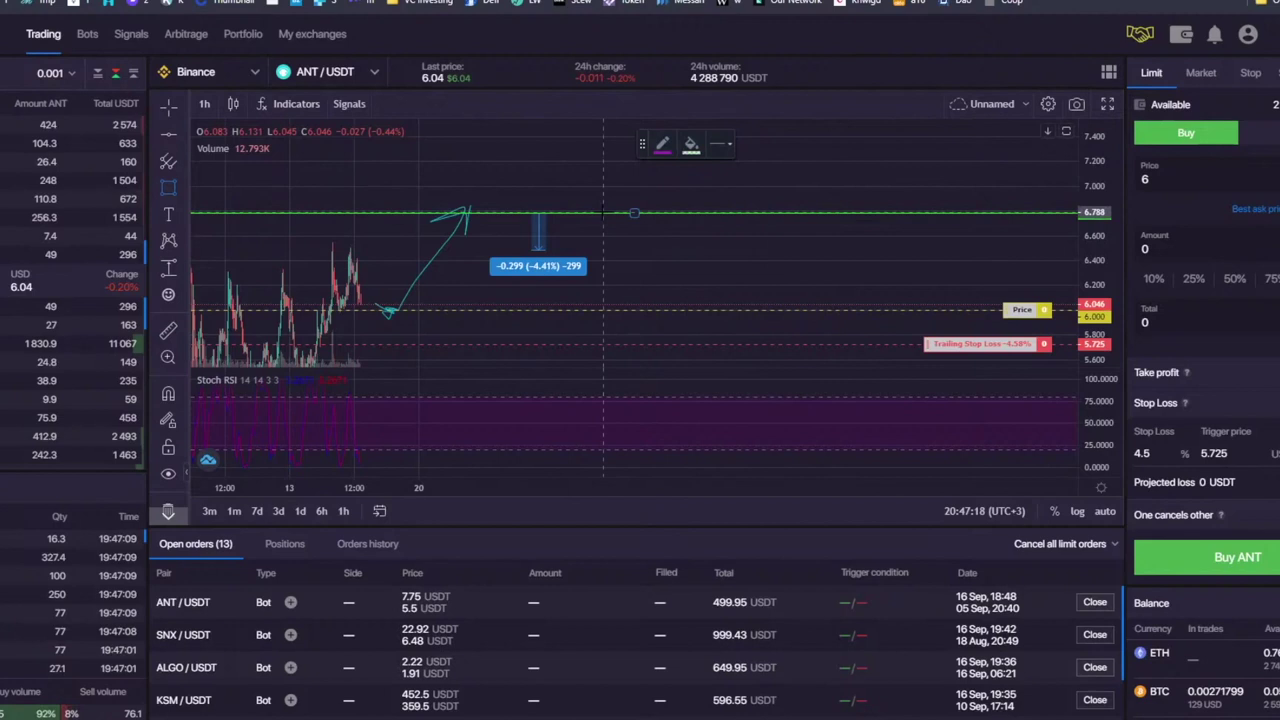
pyautogui.click(661, 147)
pyautogui.click(711, 186)
pyautogui.moveTo(570, 213)
pyautogui.mouseDown()
pyautogui.moveTo(800, 306)
pyautogui.moveTo(1002, 310)
pyautogui.mouseUp()
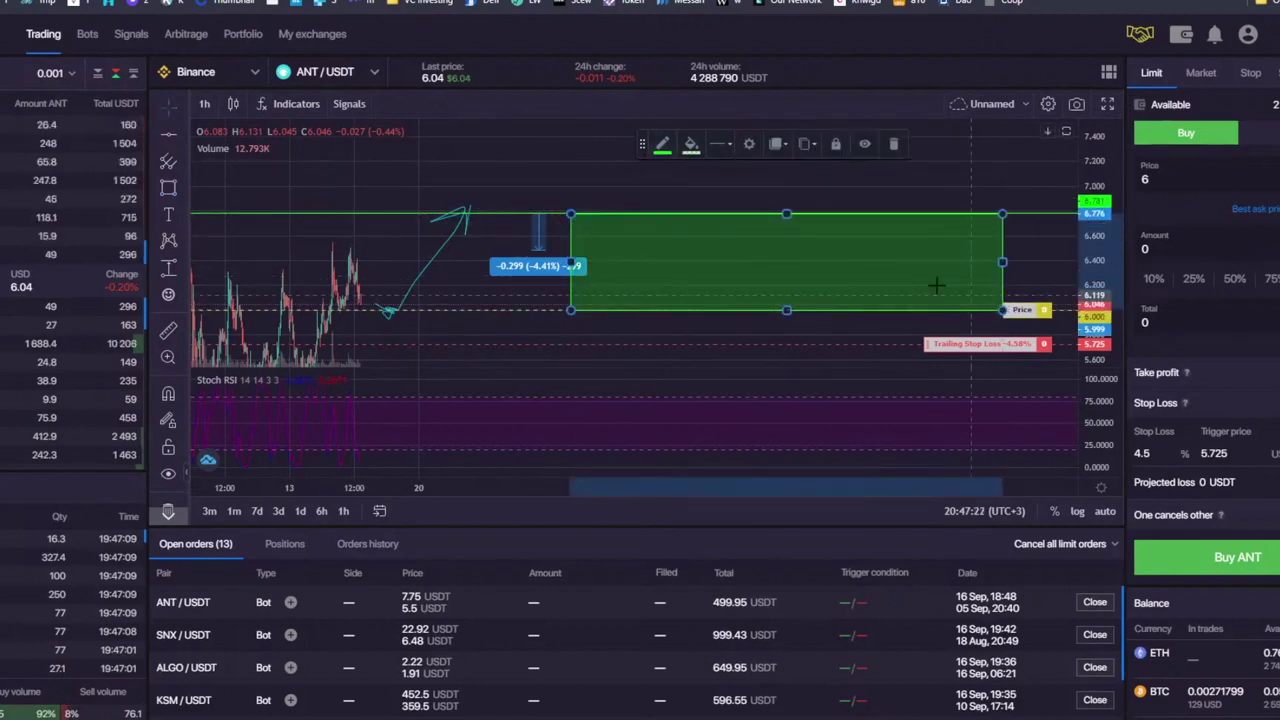
pyautogui.click(690, 144)
pyautogui.click(420, 150)
# Step: Draw a matching rectangle below the order price from about 5.96 to 5.35 and fill it red
pyautogui.moveTo(420, 152); pyautogui.dragTo(324, 129)
pyautogui.click(168, 186)
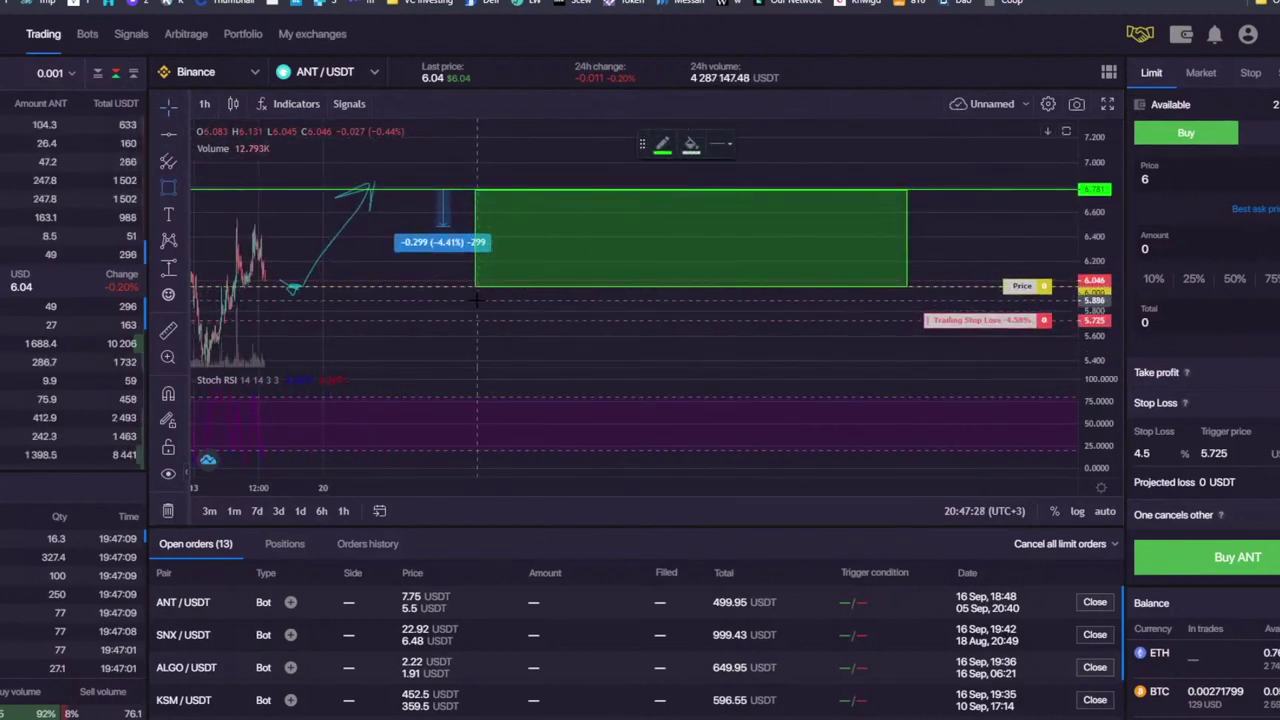
pyautogui.moveTo(476, 290)
pyautogui.mouseDown()
pyautogui.moveTo(680, 343)
pyautogui.moveTo(928, 371)
pyautogui.moveTo(908, 383)
pyautogui.mouseUp()
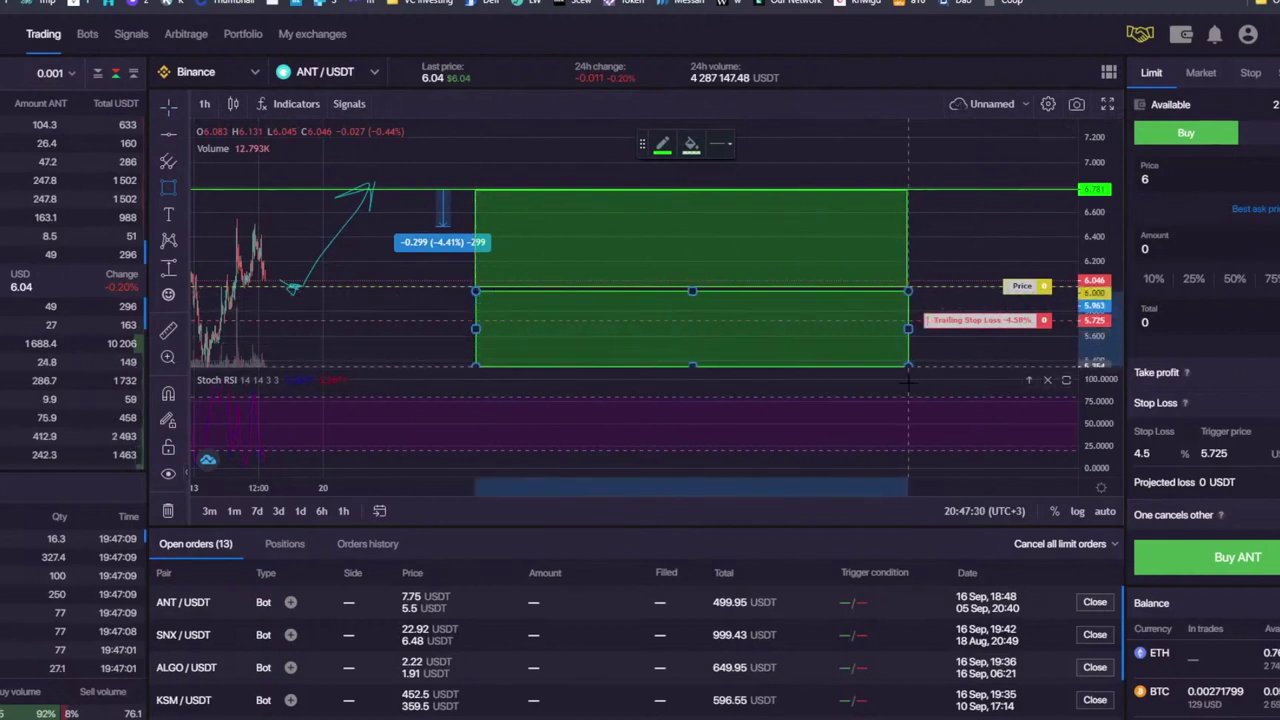
pyautogui.click(690, 145)
pyautogui.click(704, 194)
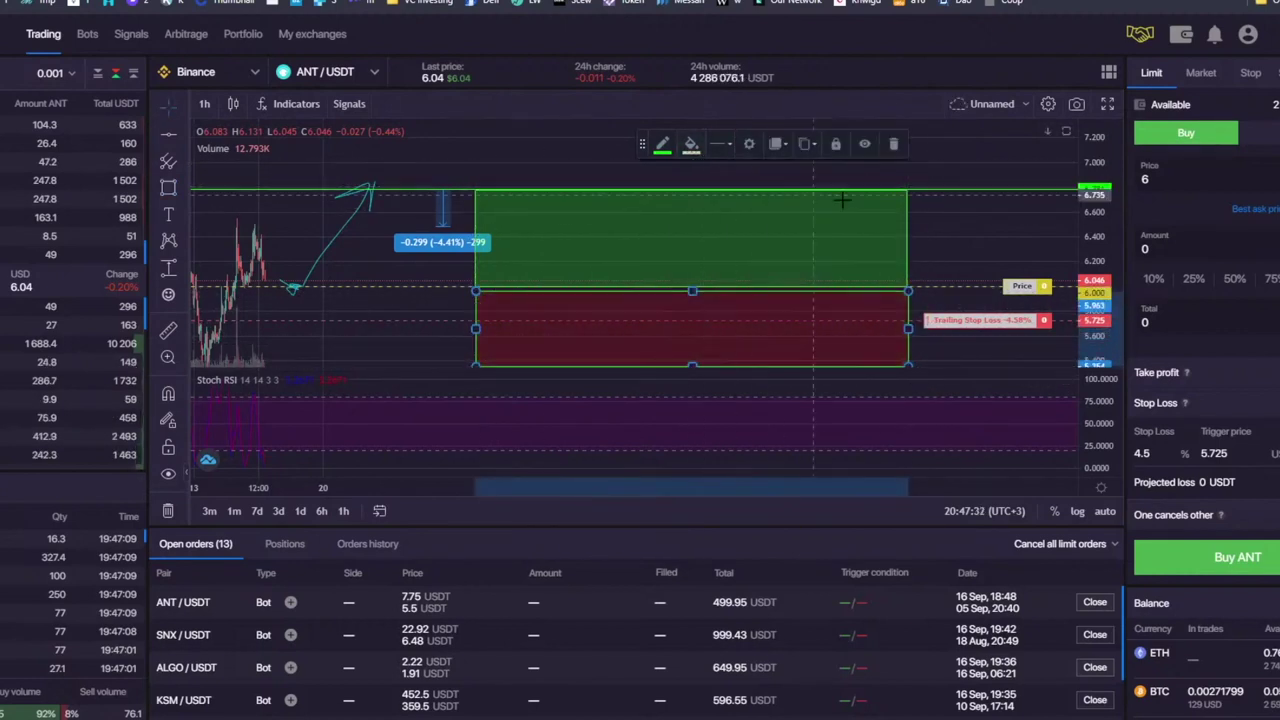
pyautogui.click(990, 225)
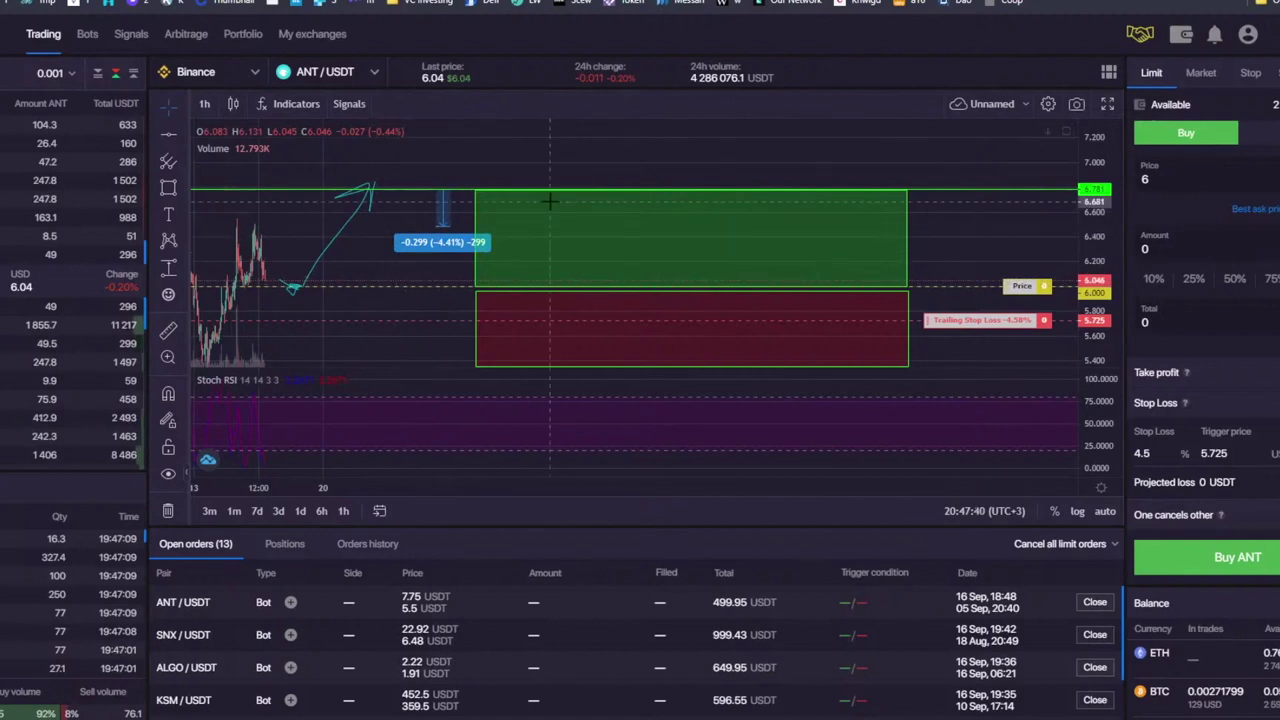
# Step: Shift the trailing stop loss up through the green zone and place it at 5.557 inside the red zone
pyautogui.moveTo(970, 326); pyautogui.dragTo(973, 278)
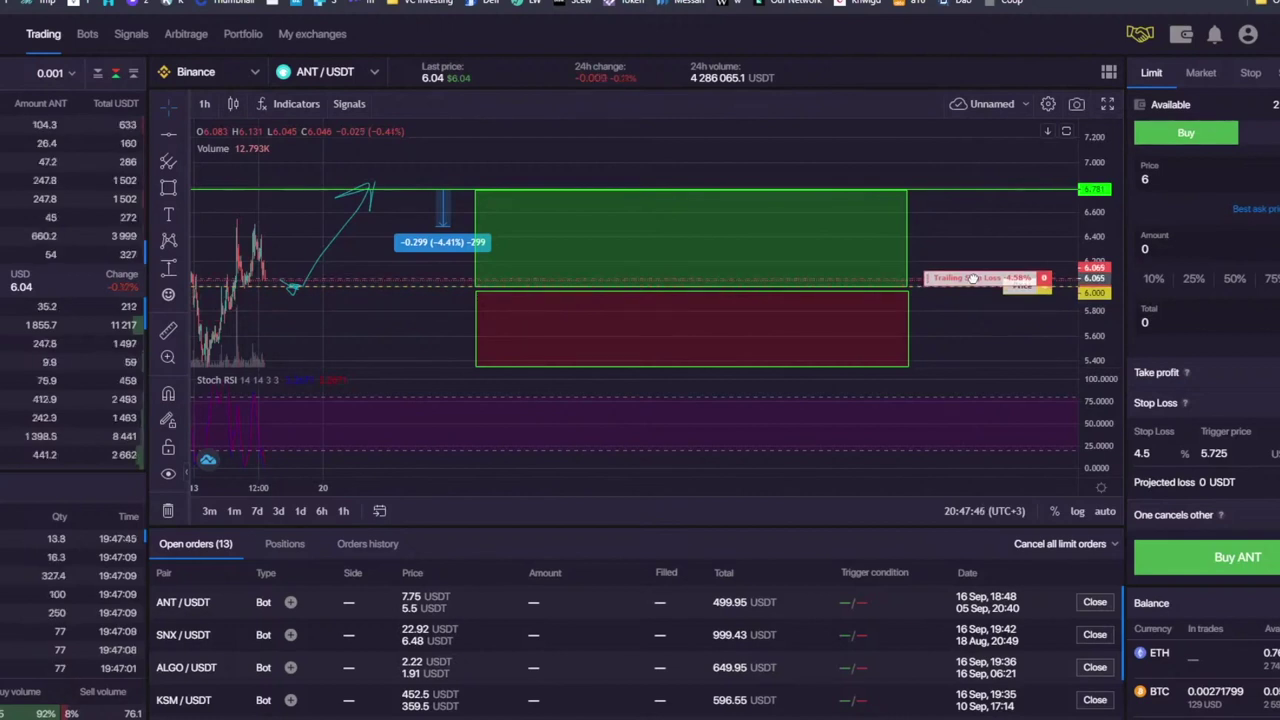
pyautogui.moveTo(972, 279); pyautogui.dragTo(976, 212)
pyautogui.moveTo(728, 228); pyautogui.dragTo(608, 342)
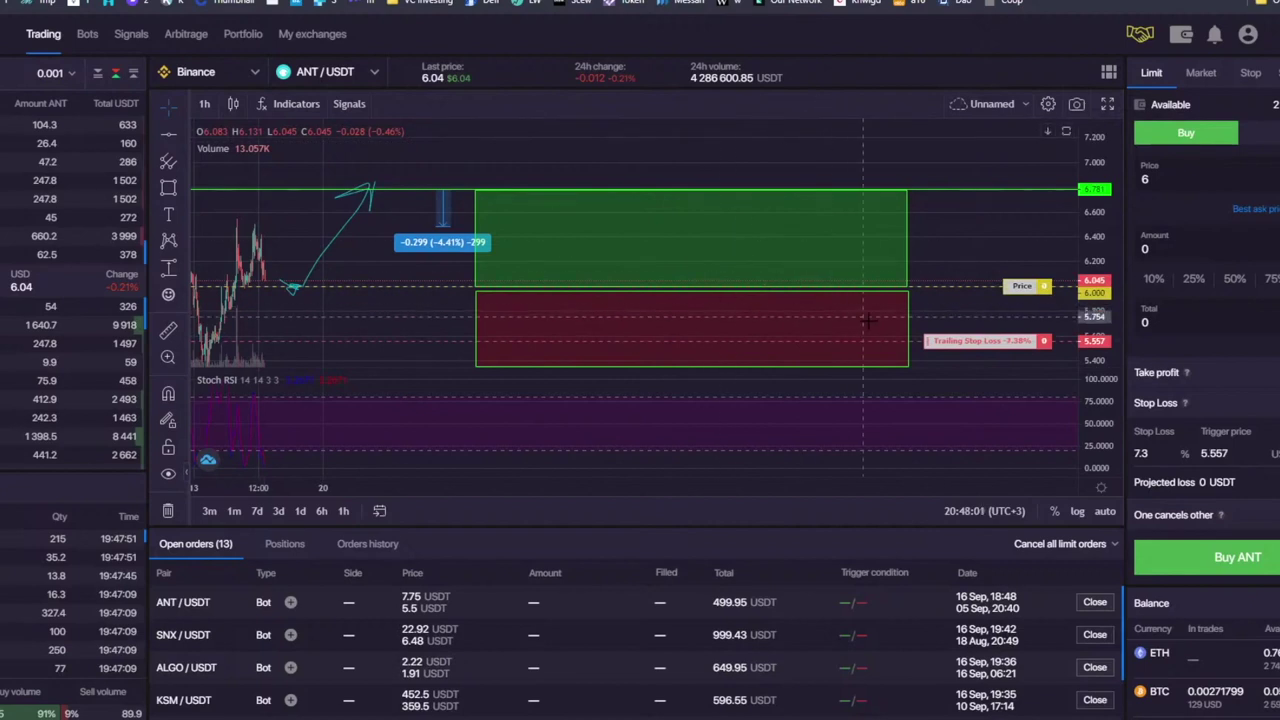
# Step: Remove all drawings from the ANT/USDT chart
pyautogui.scroll(-3, 1022, 247)
pyautogui.moveTo(982, 234); pyautogui.dragTo(779, 217)
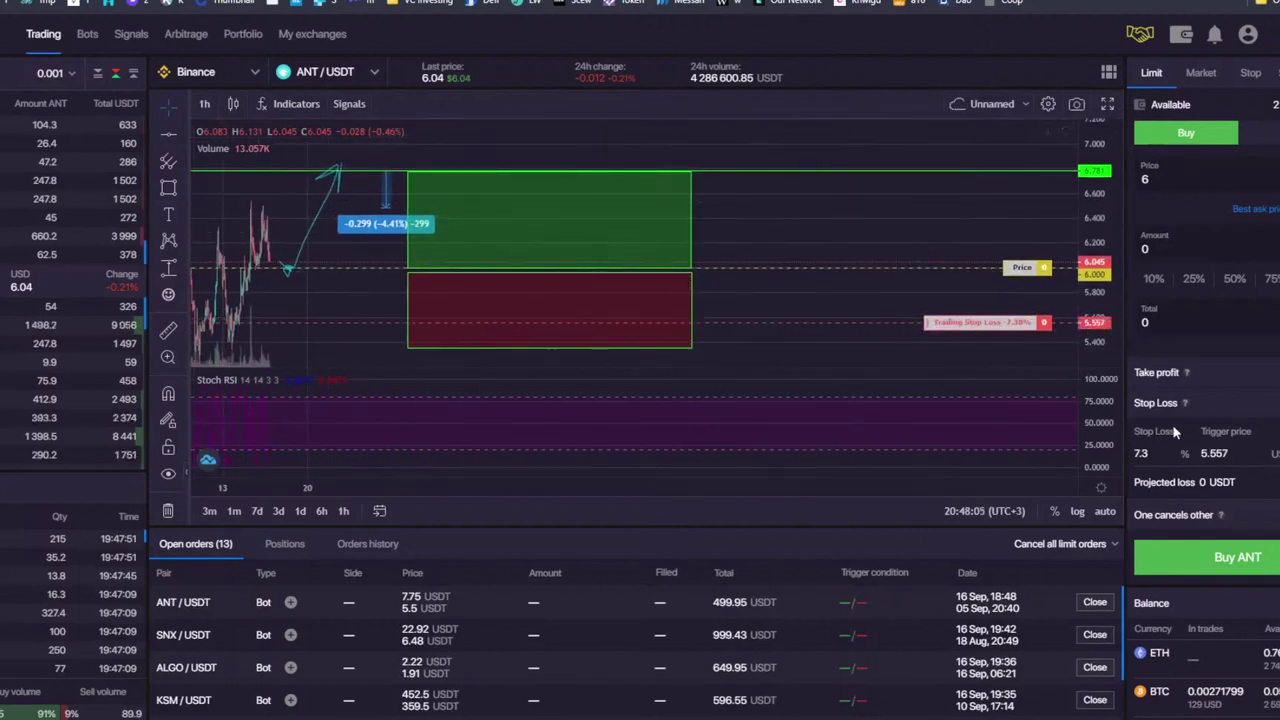
pyautogui.moveTo(737, 249); pyautogui.dragTo(717, 289)
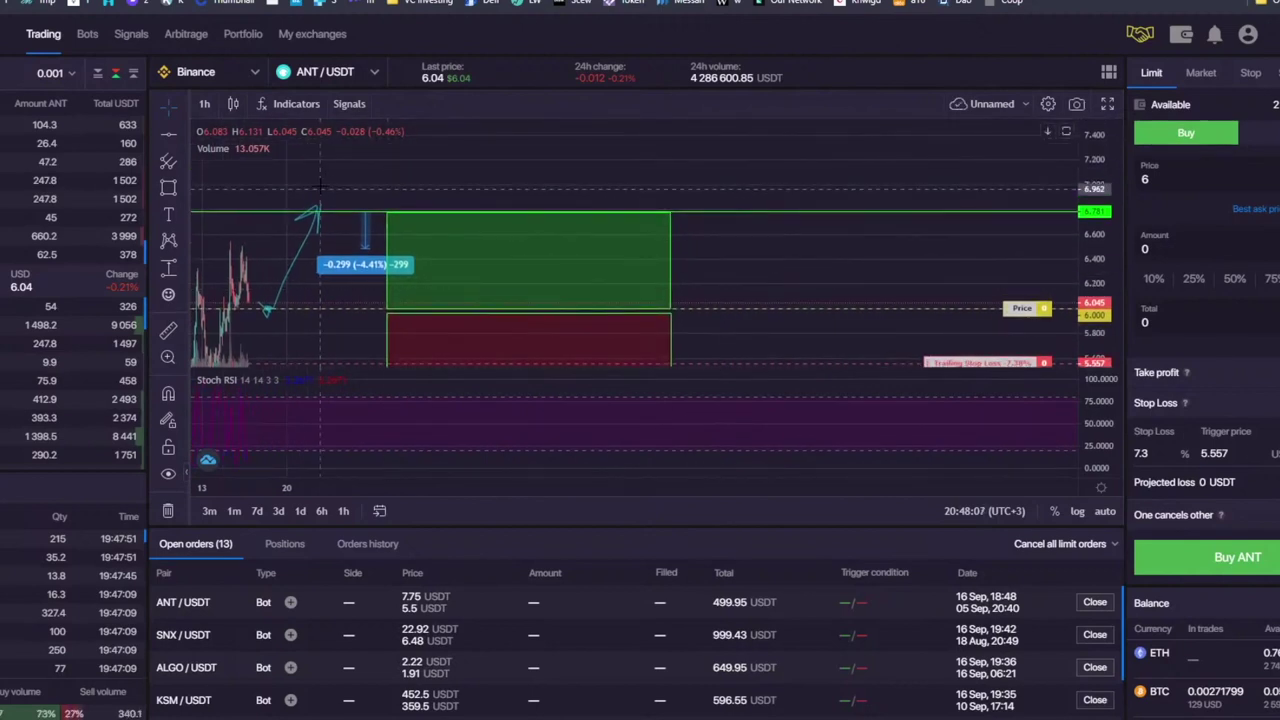
pyautogui.moveTo(320, 186); pyautogui.dragTo(405, 170)
pyautogui.rightClick(544, 152)
pyautogui.click(615, 298)
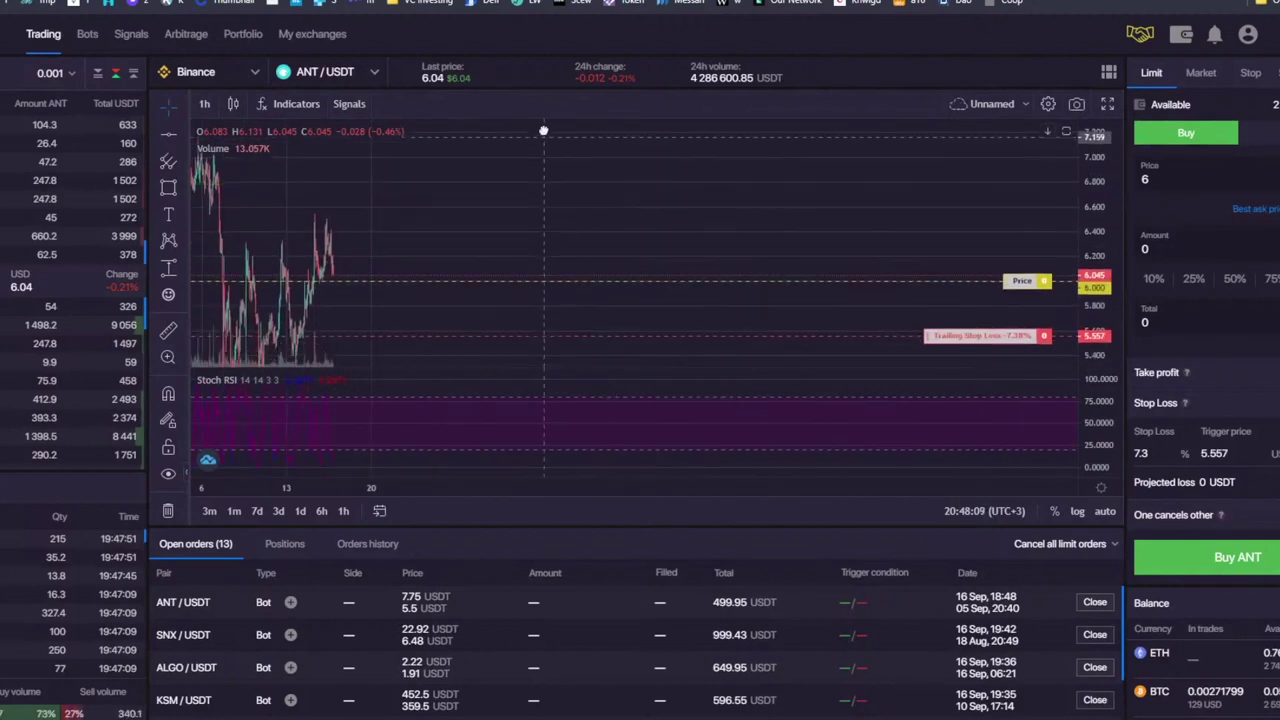
# Step: Brush a price path on the ANT/USDT chart rising from about 6.05 to 6.8, ending in an arrow down to about 6.37
pyautogui.click(183, 164)
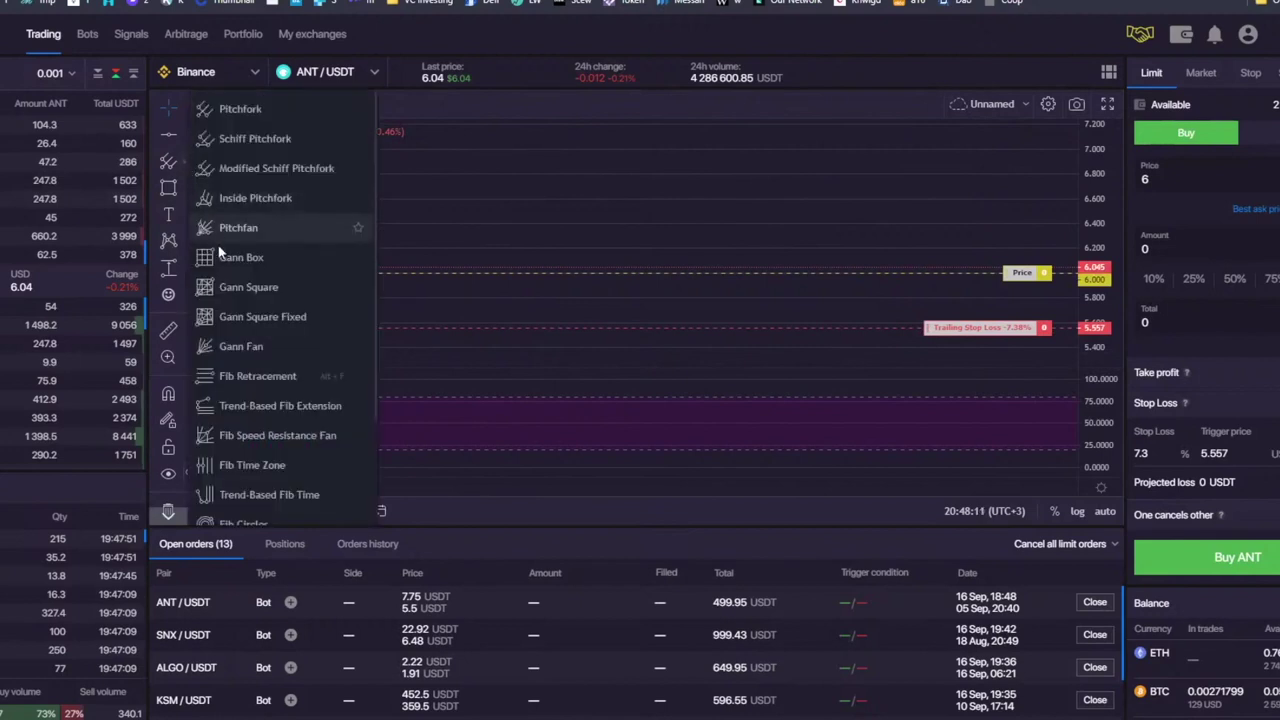
pyautogui.click(184, 240)
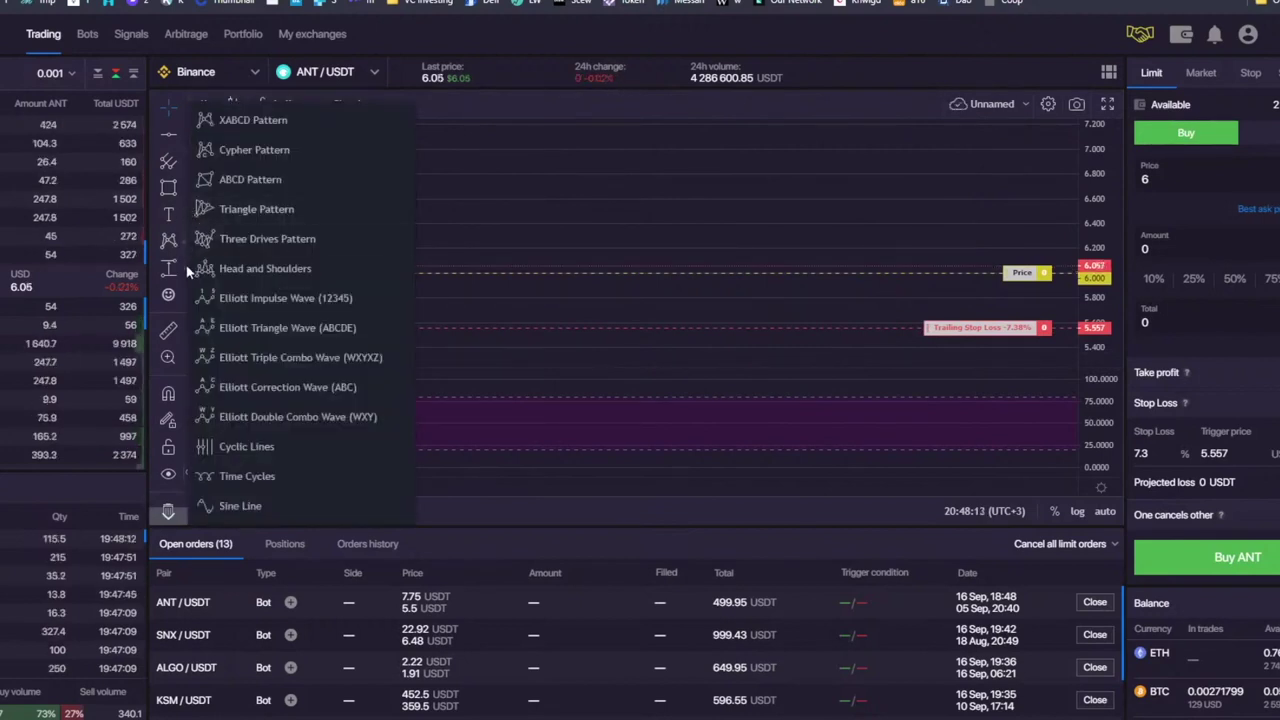
pyautogui.click(184, 266)
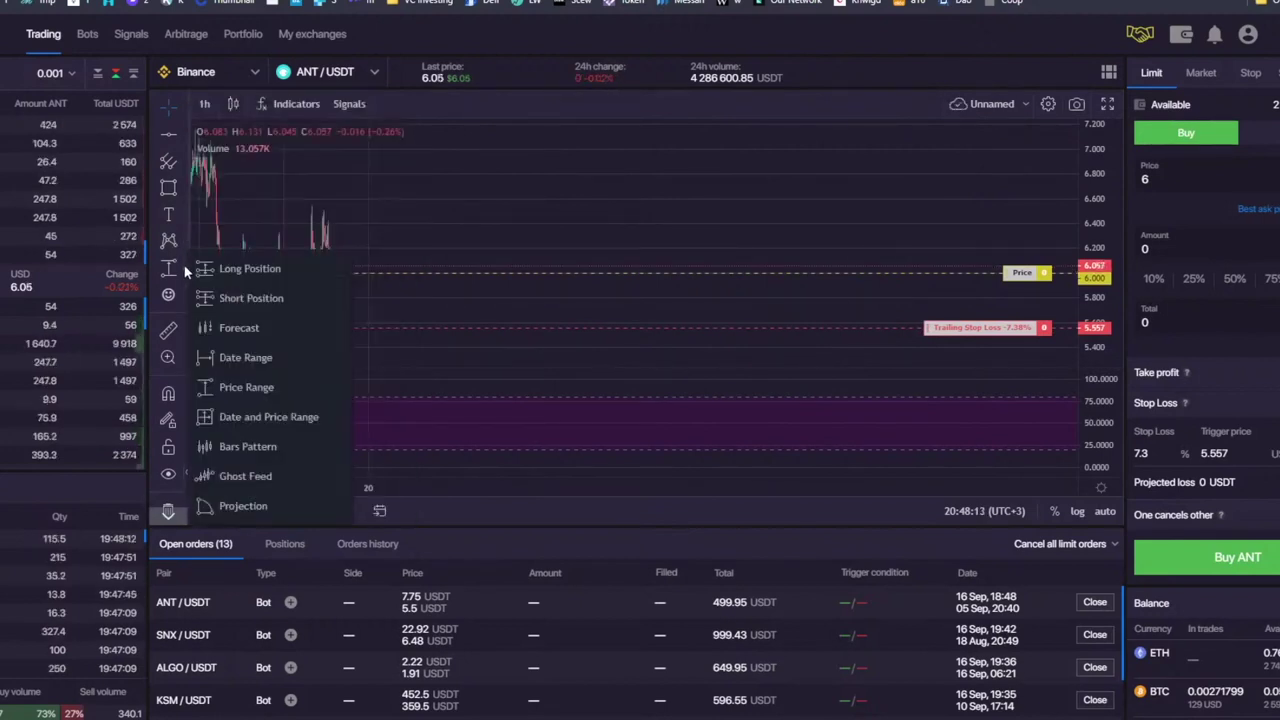
pyautogui.click(182, 213)
pyautogui.click(181, 188)
pyautogui.click(225, 189)
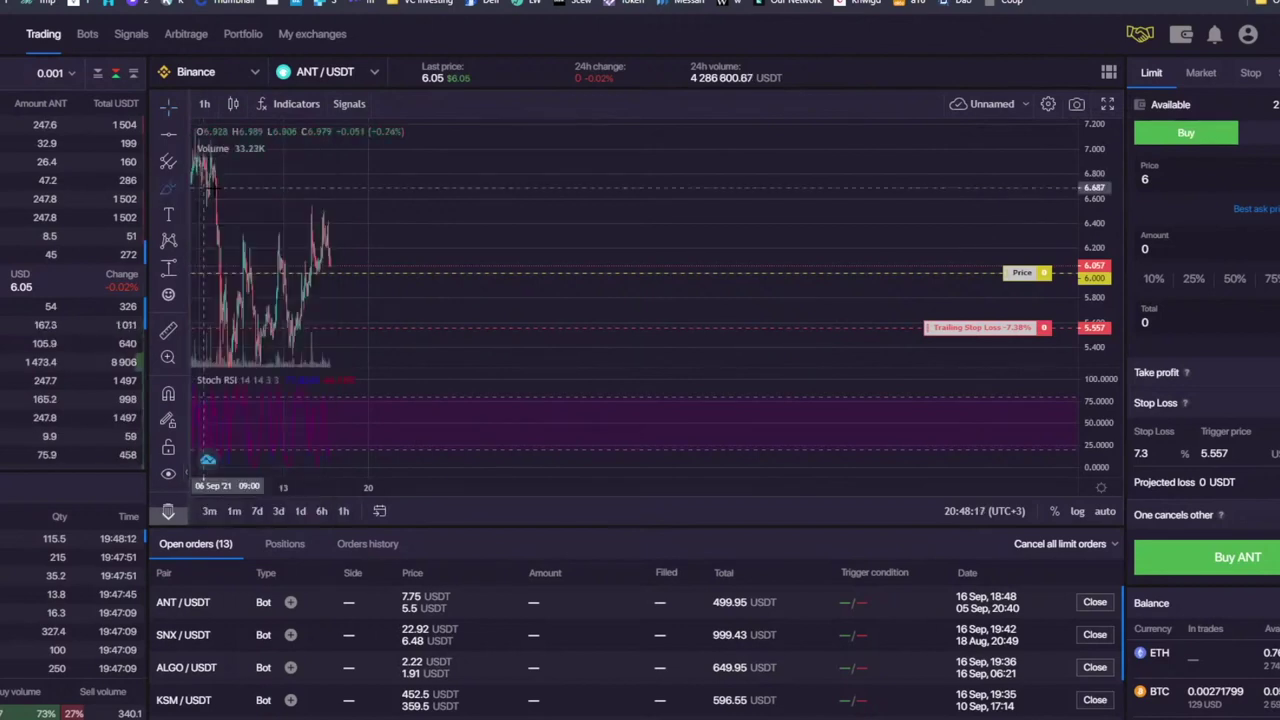
pyautogui.moveTo(350, 268)
pyautogui.mouseDown()
pyautogui.moveTo(455, 168)
pyautogui.moveTo(418, 178)
pyautogui.moveTo(460, 178)
pyautogui.moveTo(450, 168)
pyautogui.moveTo(490, 232)
pyautogui.moveTo(494, 221)
pyautogui.mouseUp()
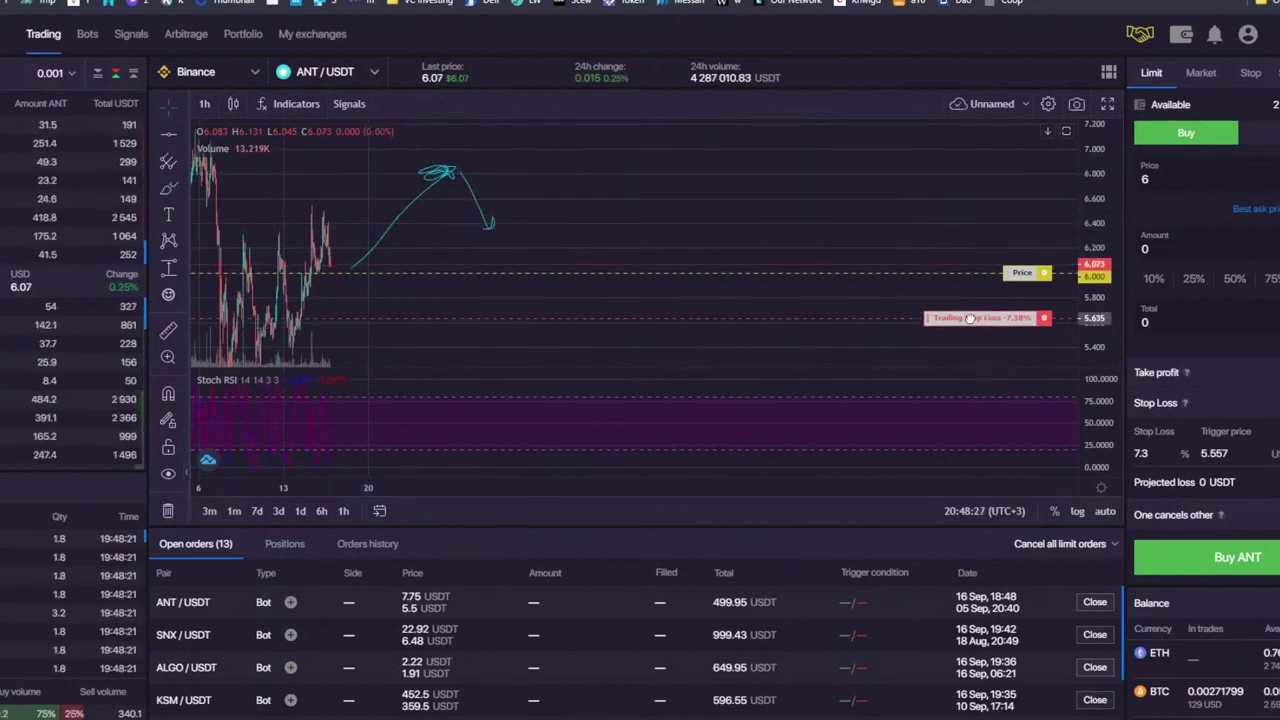
# Step: Raise the trailing stop loss on the ANT/USDT order to a trigger price of 5.79
pyautogui.moveTo(970, 318); pyautogui.dragTo(860, 298)
pyautogui.moveTo(400, 200); pyautogui.dragTo(498, 177)
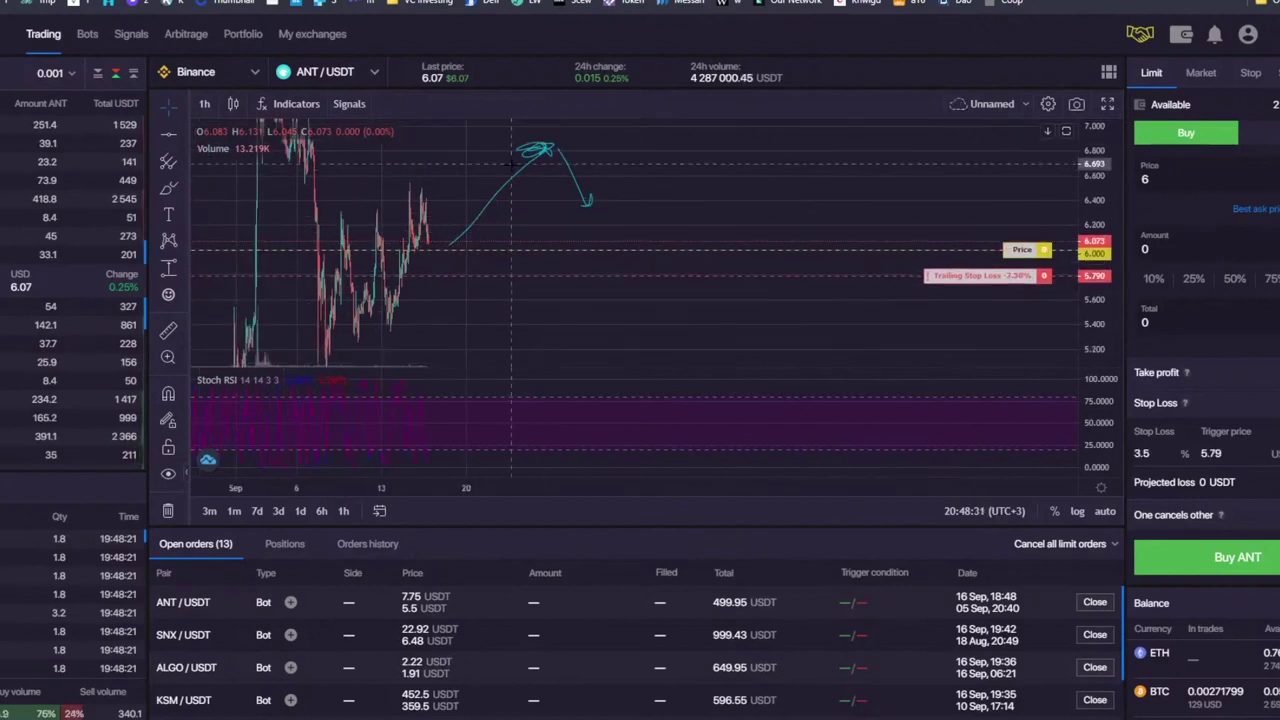
pyautogui.moveTo(672, 150); pyautogui.dragTo(638, 161)
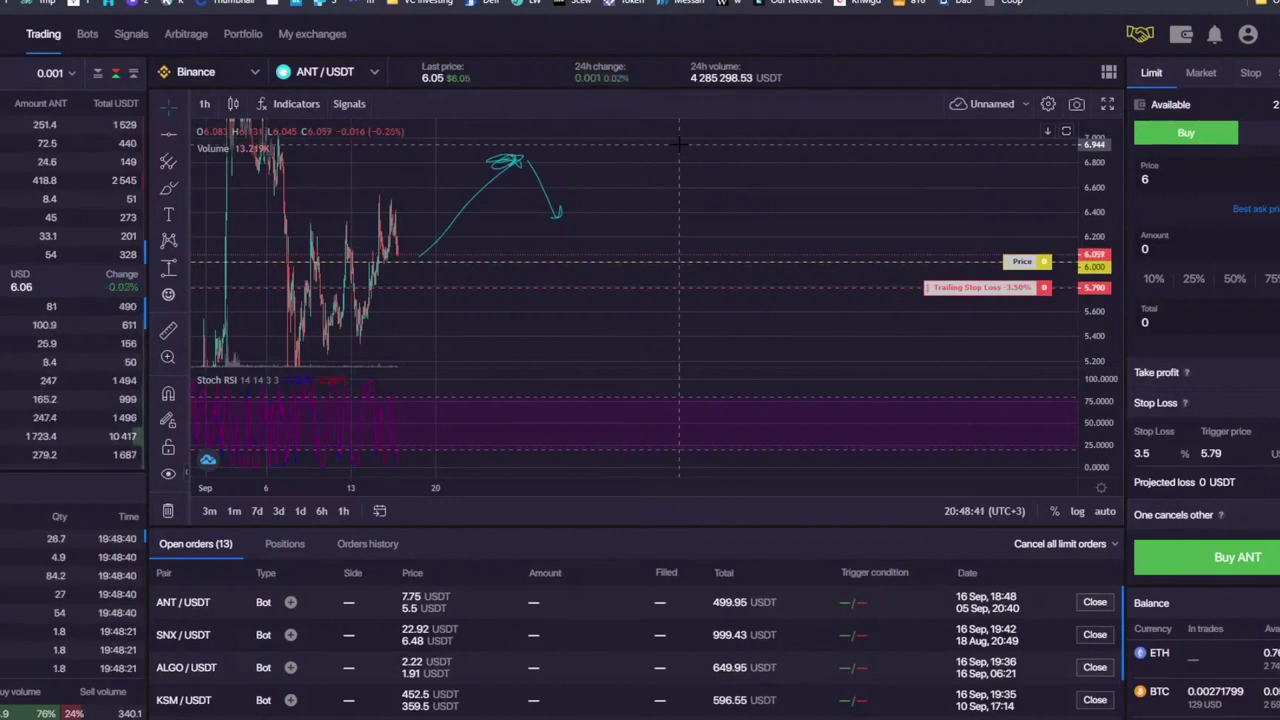
pyautogui.scroll(-2, 678, 172)
pyautogui.moveTo(724, 167); pyautogui.dragTo(589, 197)
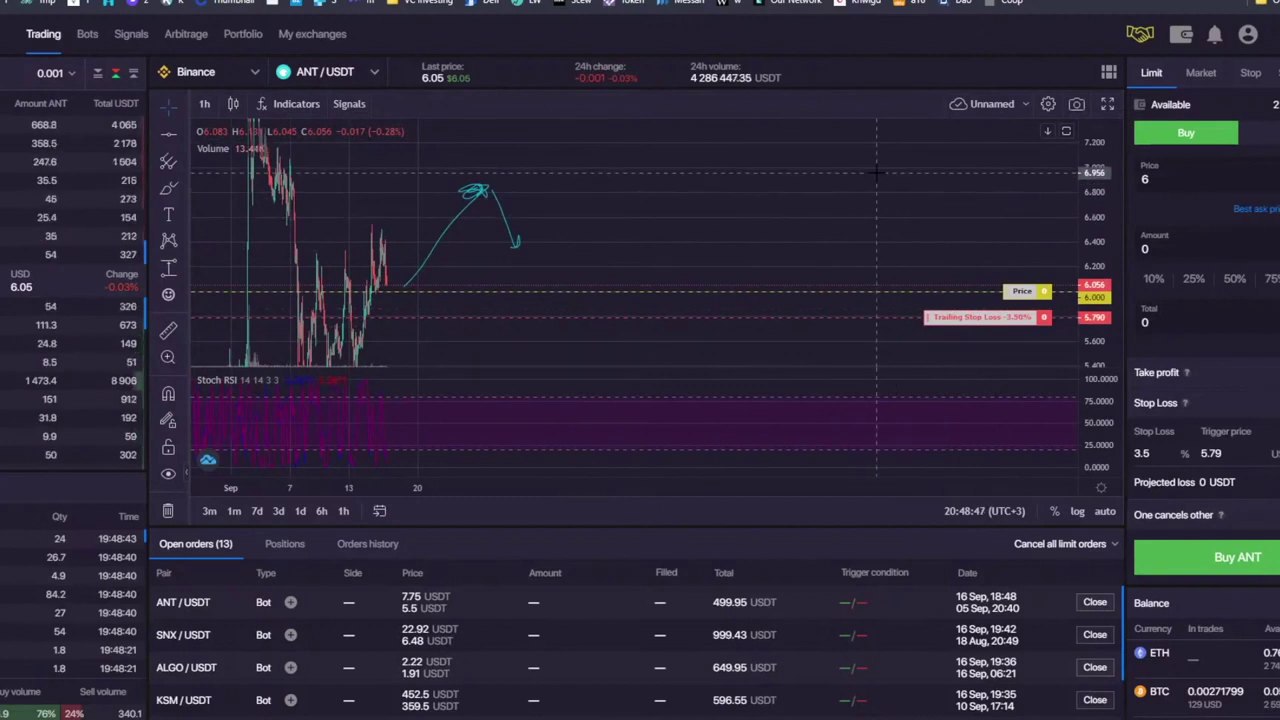
pyautogui.moveTo(843, 176); pyautogui.dragTo(753, 196)
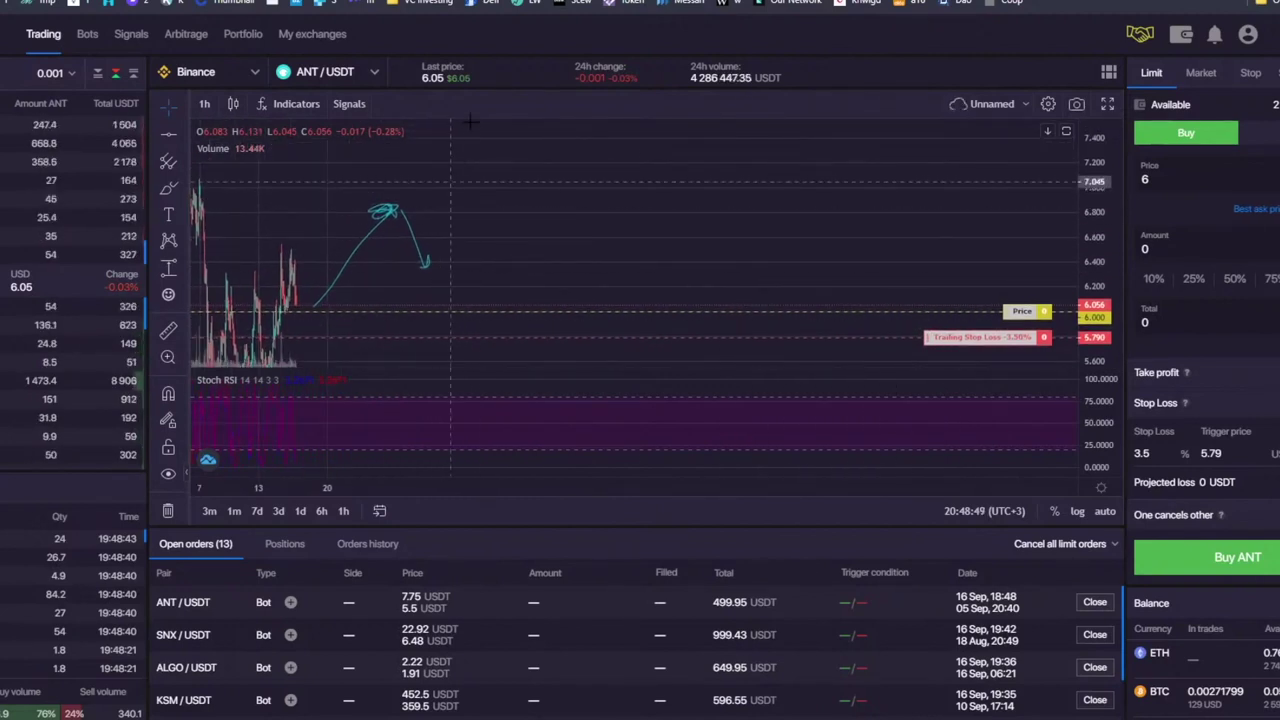
# Step: Lower the trailing stop loss trigger to 5.724 and toggle the order's take-profit target at 6.12
pyautogui.moveTo(934, 337)
pyautogui.mouseDown()
pyautogui.moveTo(931, 228)
pyautogui.moveTo(914, 345)
pyautogui.mouseUp()
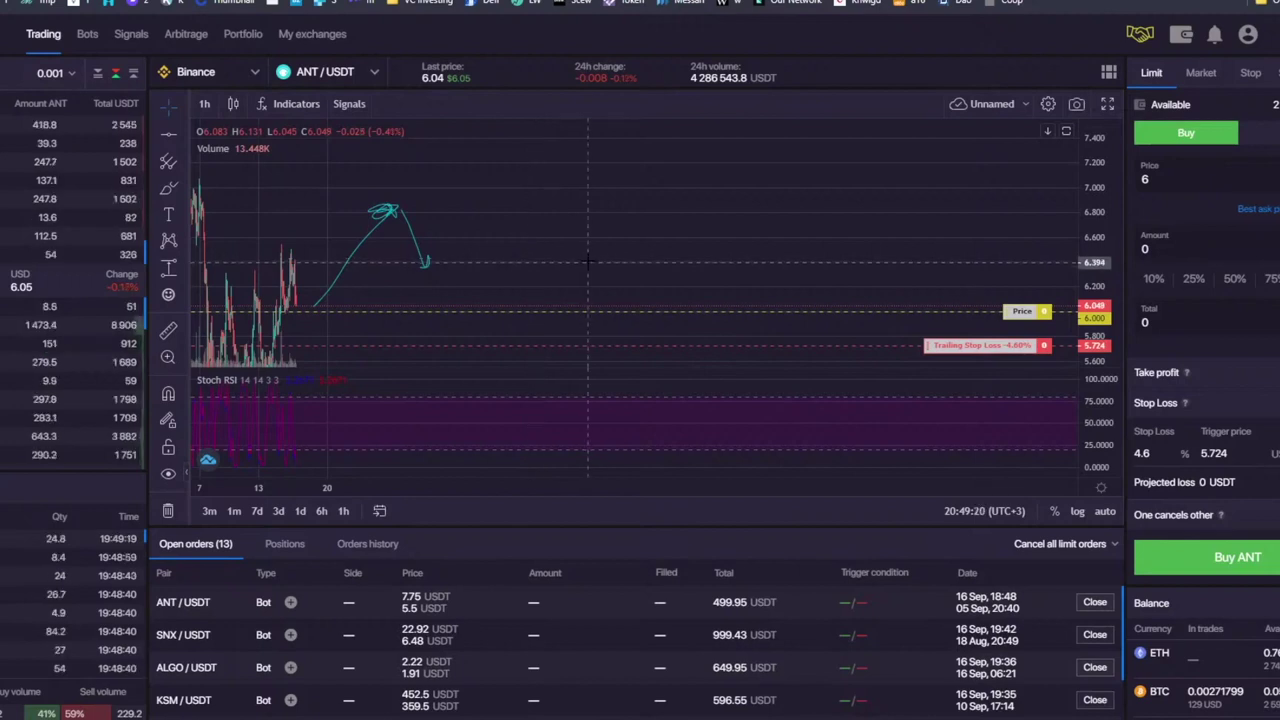
pyautogui.click(1156, 372)
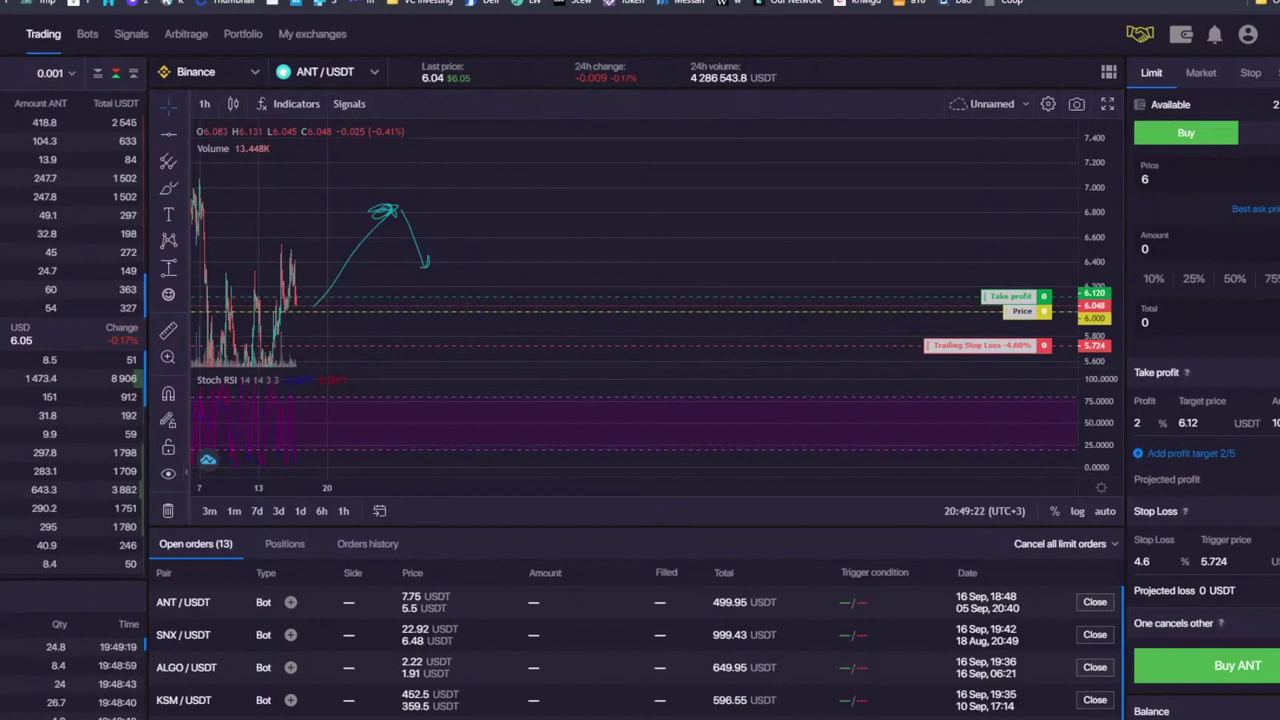
pyautogui.click(1156, 372)
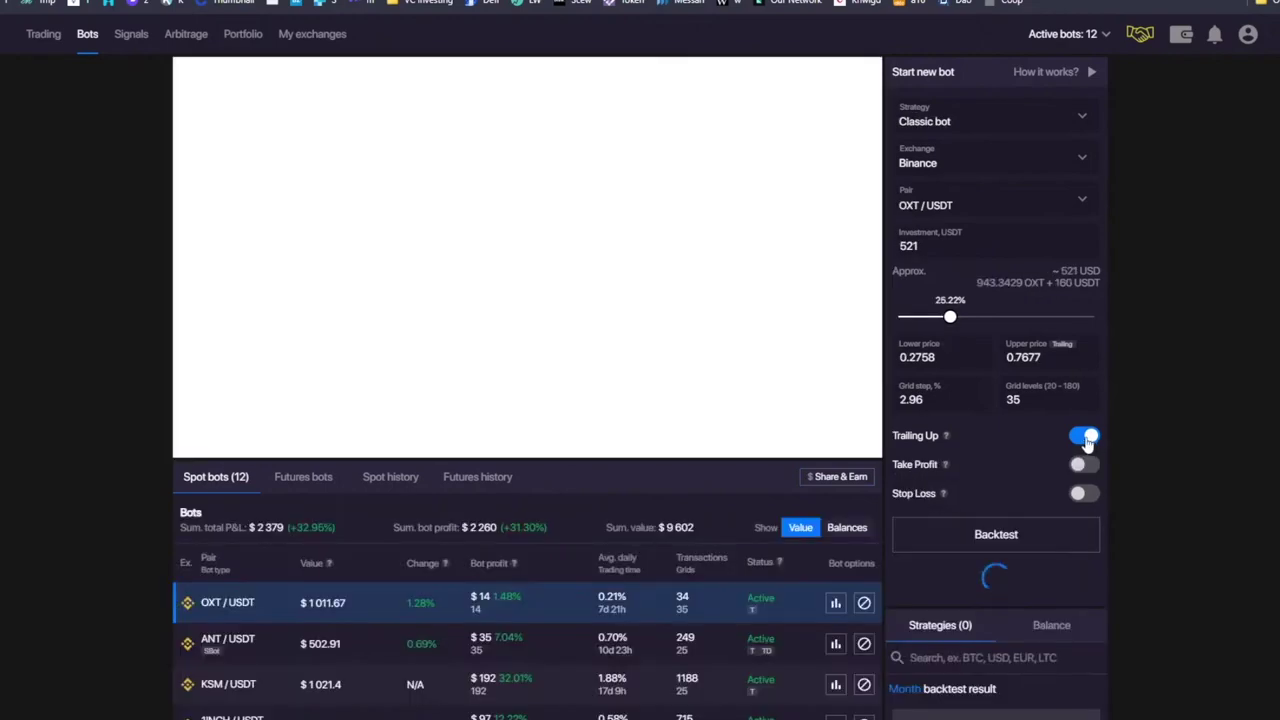
# Step: Enable the stop loss at 0.2675 on the OXT/USDT Classic bot and examine its position below the grid
pyautogui.scroll(-2, 598, 513)
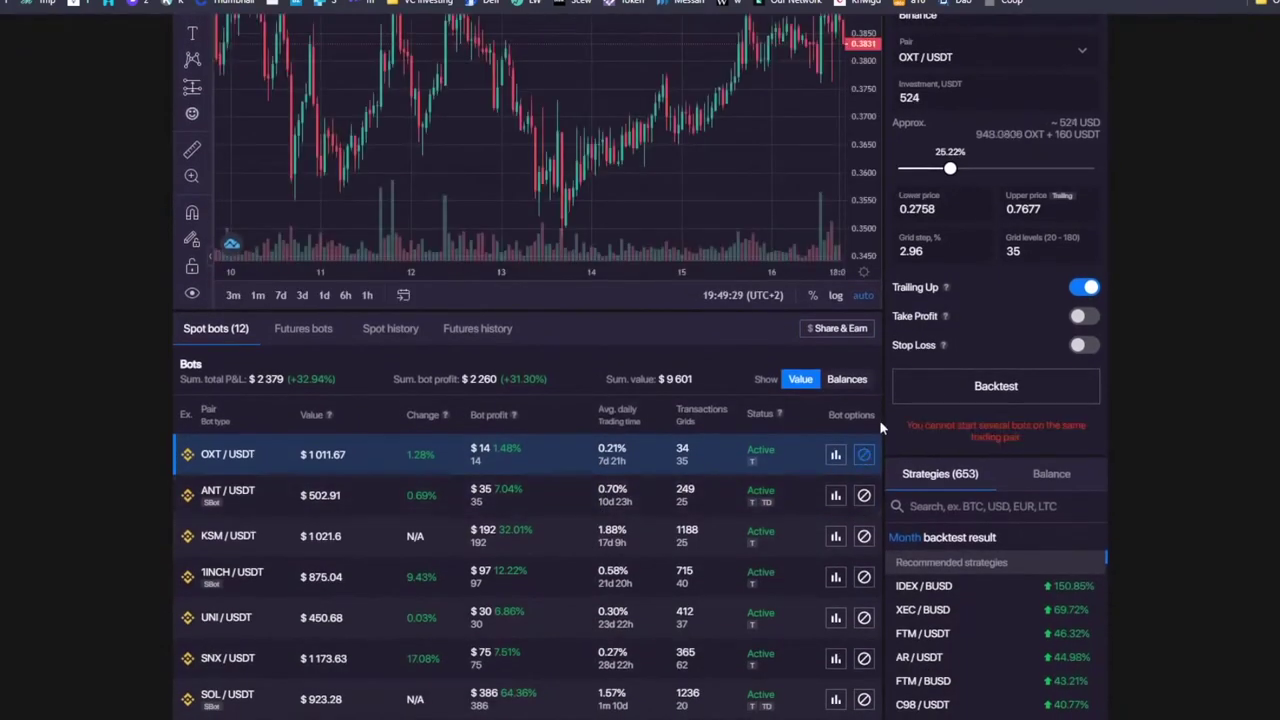
pyautogui.click(1082, 345)
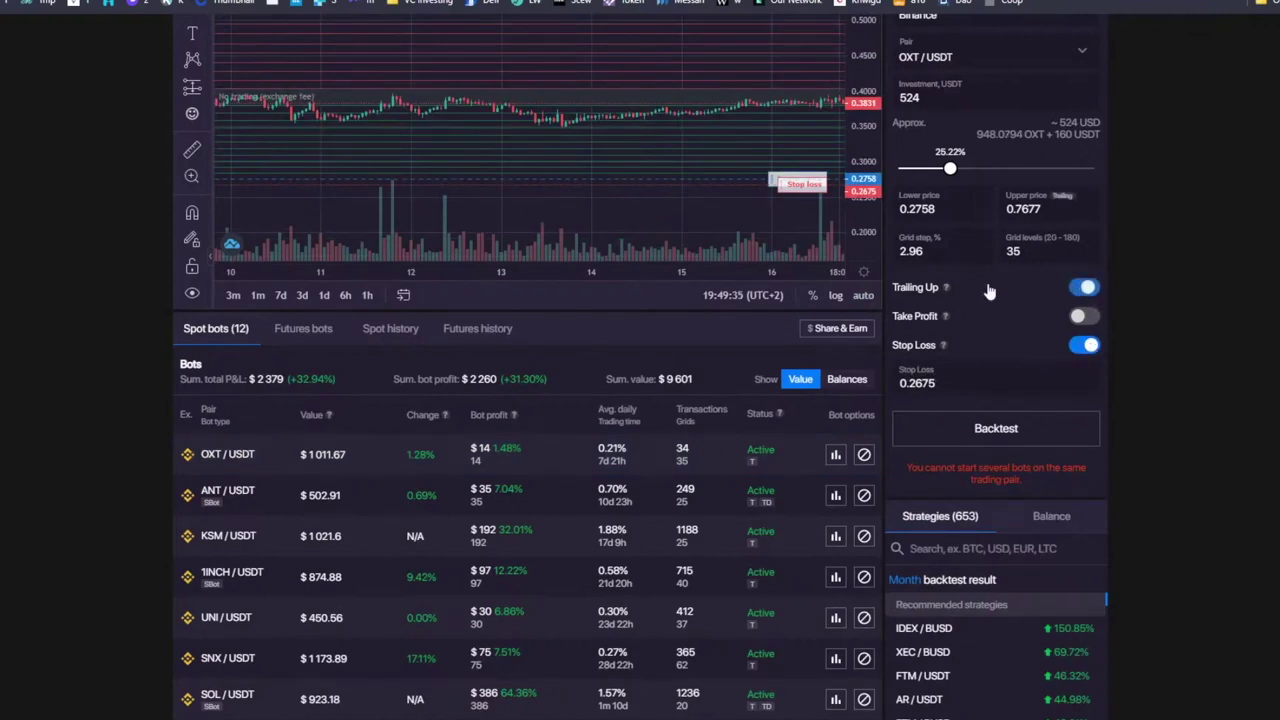
pyautogui.moveTo(963, 345); pyautogui.dragTo(893, 345)
pyautogui.click(959, 343)
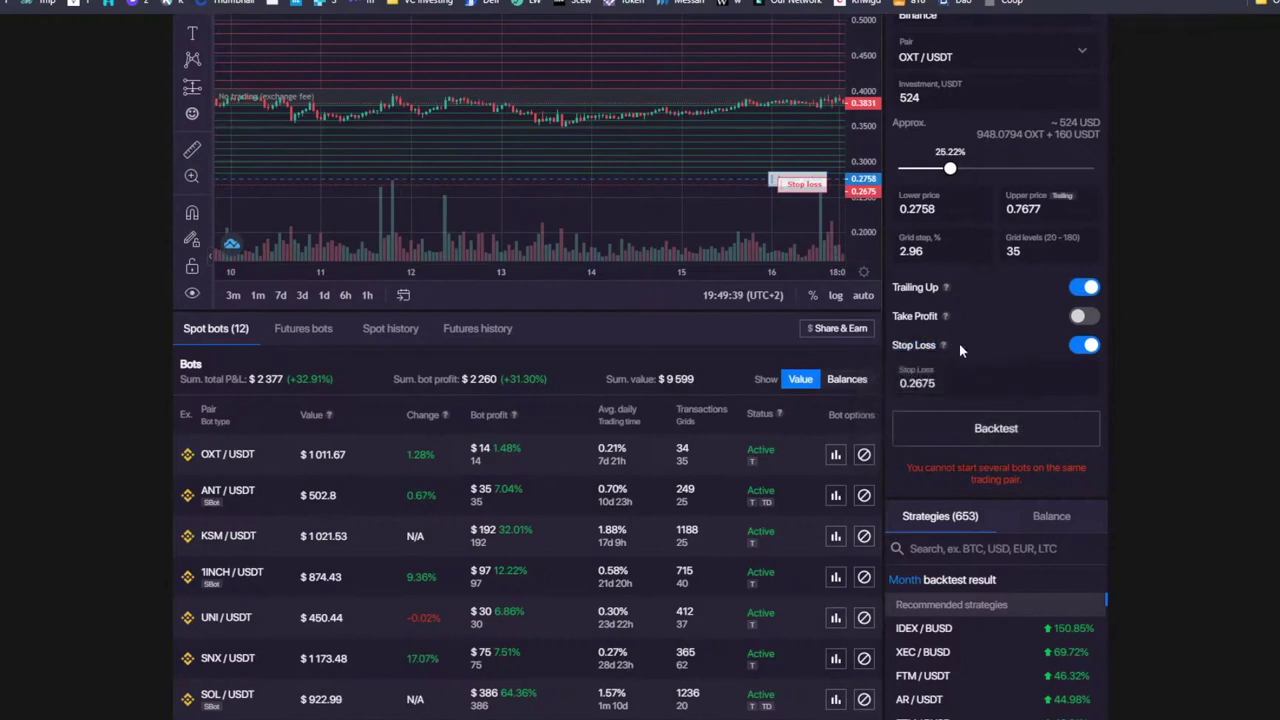
pyautogui.scroll(-5, 587, 226)
pyautogui.scroll(-3, 587, 225)
pyautogui.scroll(2, 856, 163)
pyautogui.moveTo(875, 137); pyautogui.dragTo(472, 230)
pyautogui.moveTo(788, 156); pyautogui.dragTo(792, 207)
pyautogui.scroll(-3, 792, 206)
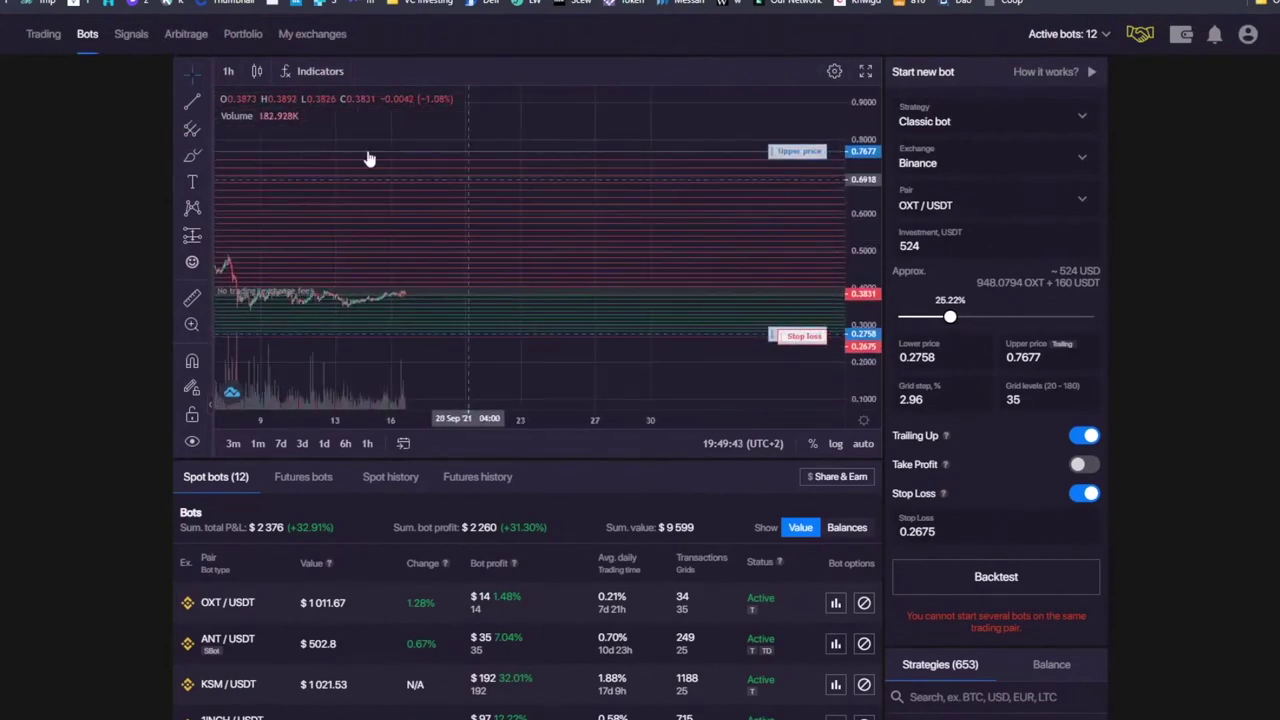
# Step: Open the active ALGO/USDT bot and examine its full history of grid trades on the chart
pyautogui.scroll(-3, 257, 451)
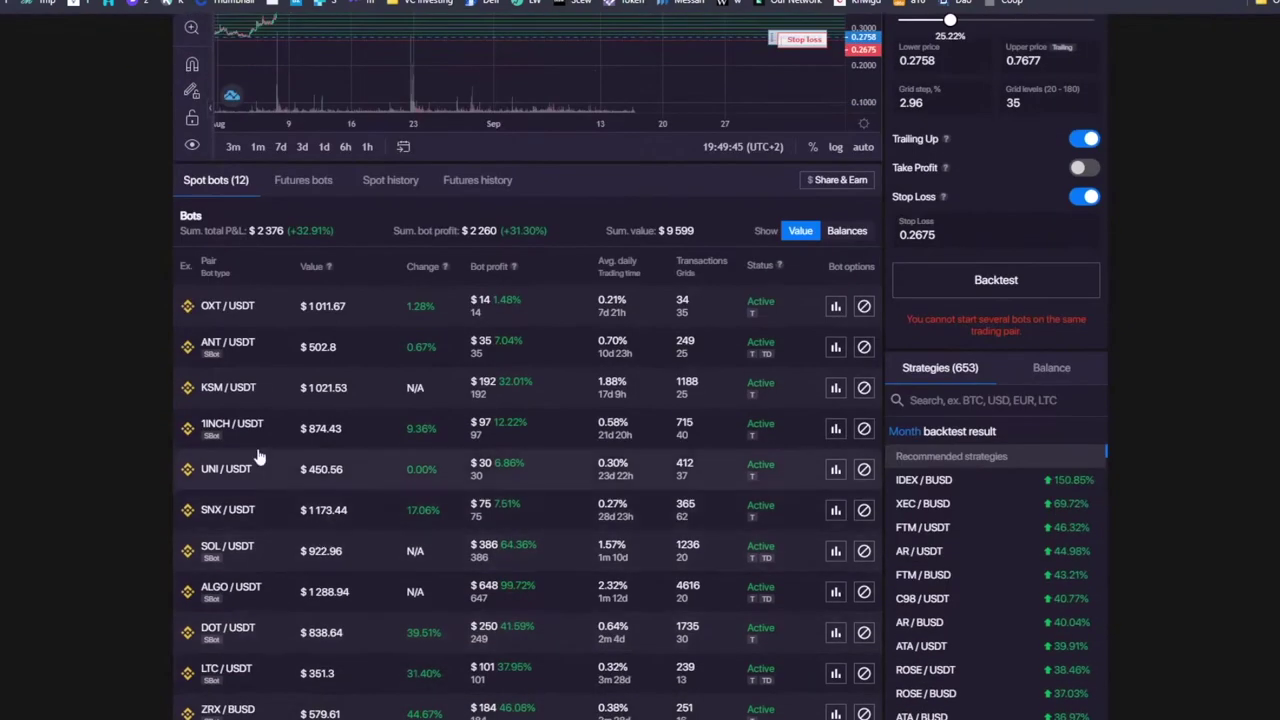
pyautogui.scroll(-2, 367, 421)
pyautogui.click(363, 398)
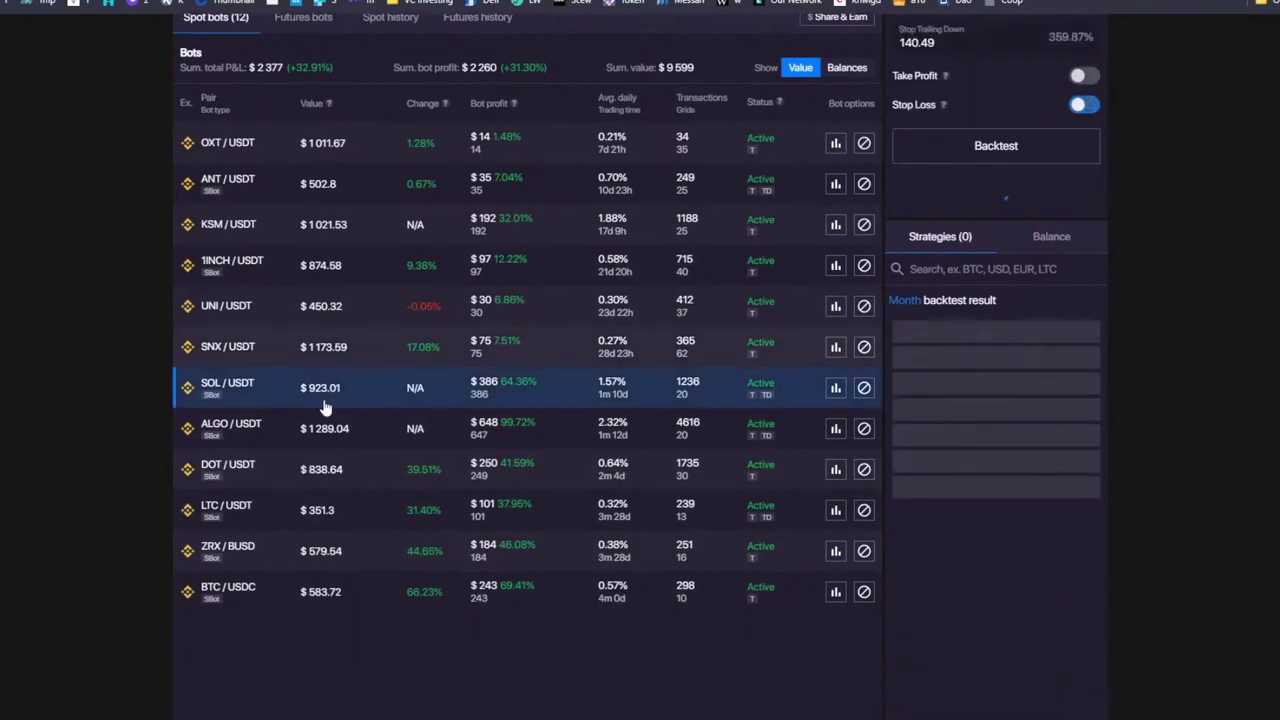
pyautogui.click(395, 435)
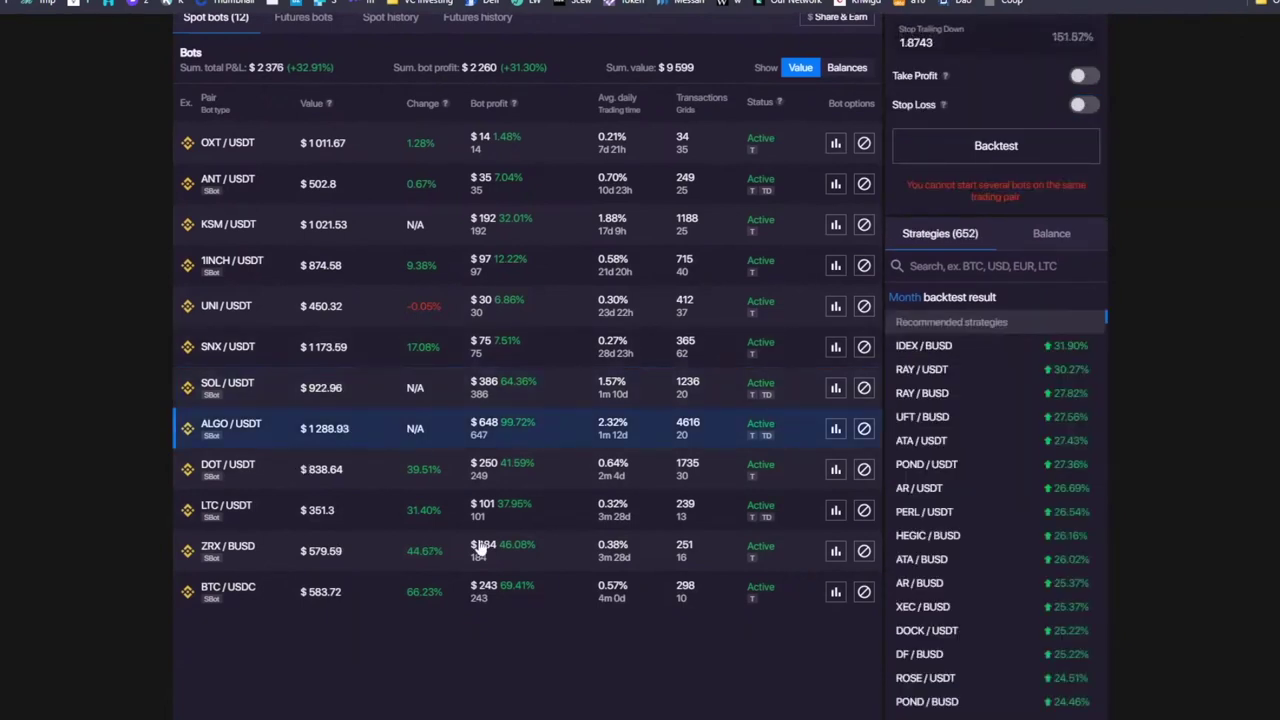
pyautogui.scroll(5, 489, 558)
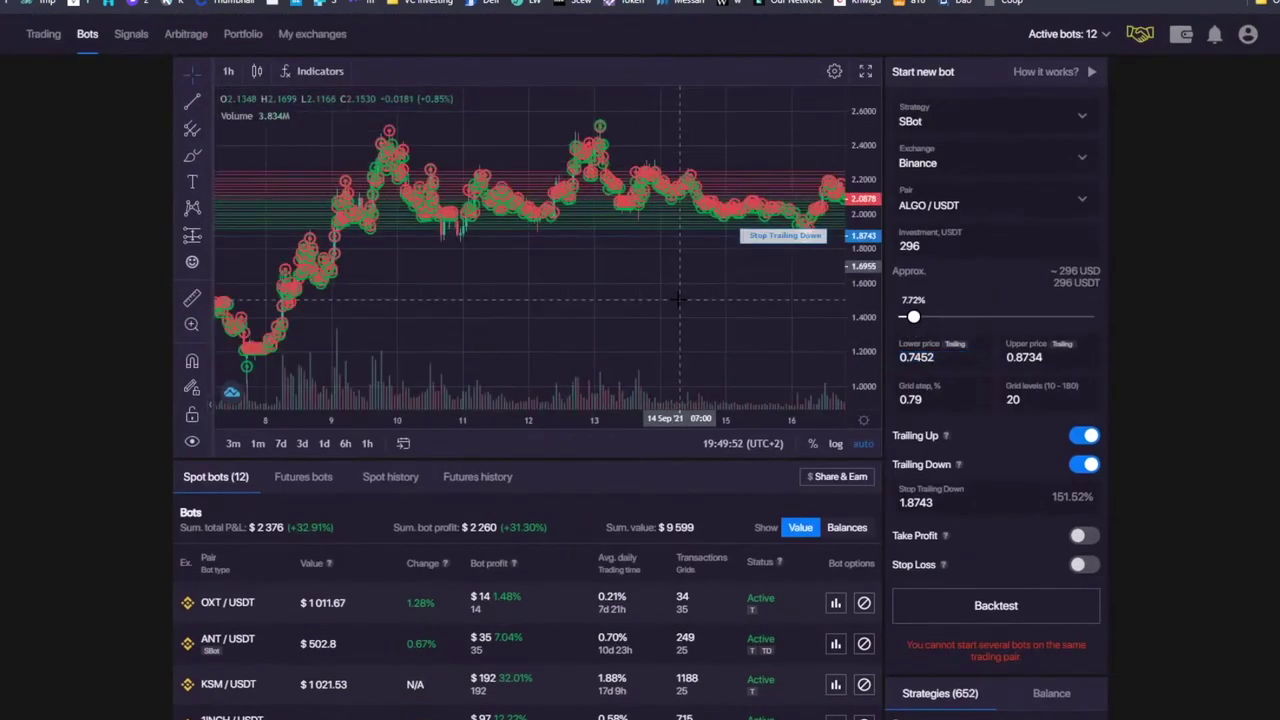
pyautogui.scroll(-6, 676, 298)
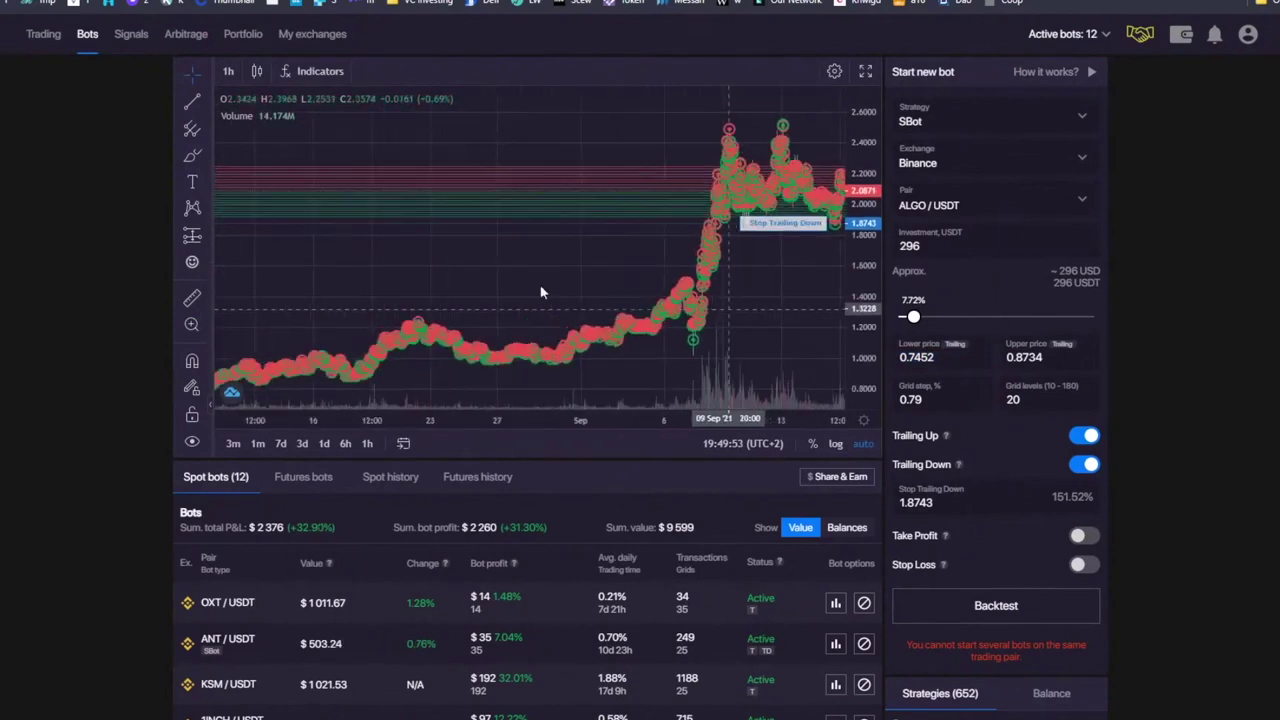
pyautogui.scroll(-4, 472, 271)
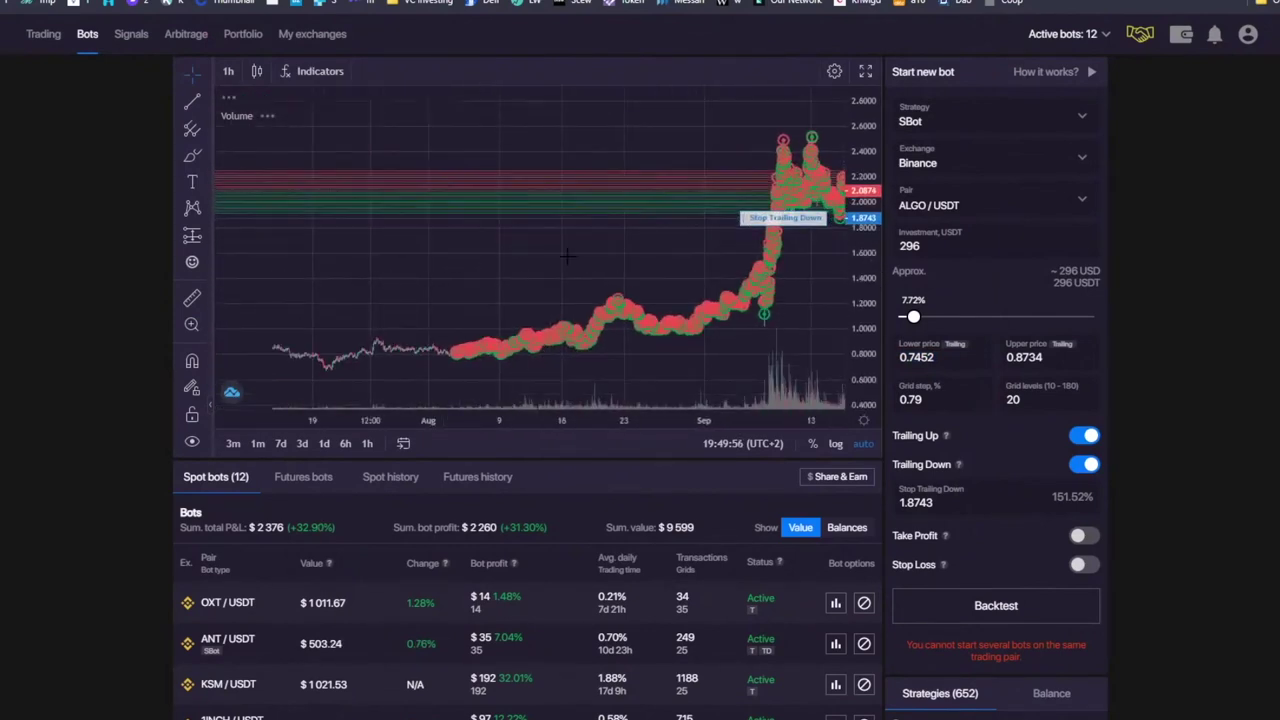
# Step: Draw a horizontal line at 1.7563 below Stop Trailing Down and brush a marked arrow from it down to about 1.33
pyautogui.click(205, 101)
pyautogui.click(250, 168)
pyautogui.click(443, 375)
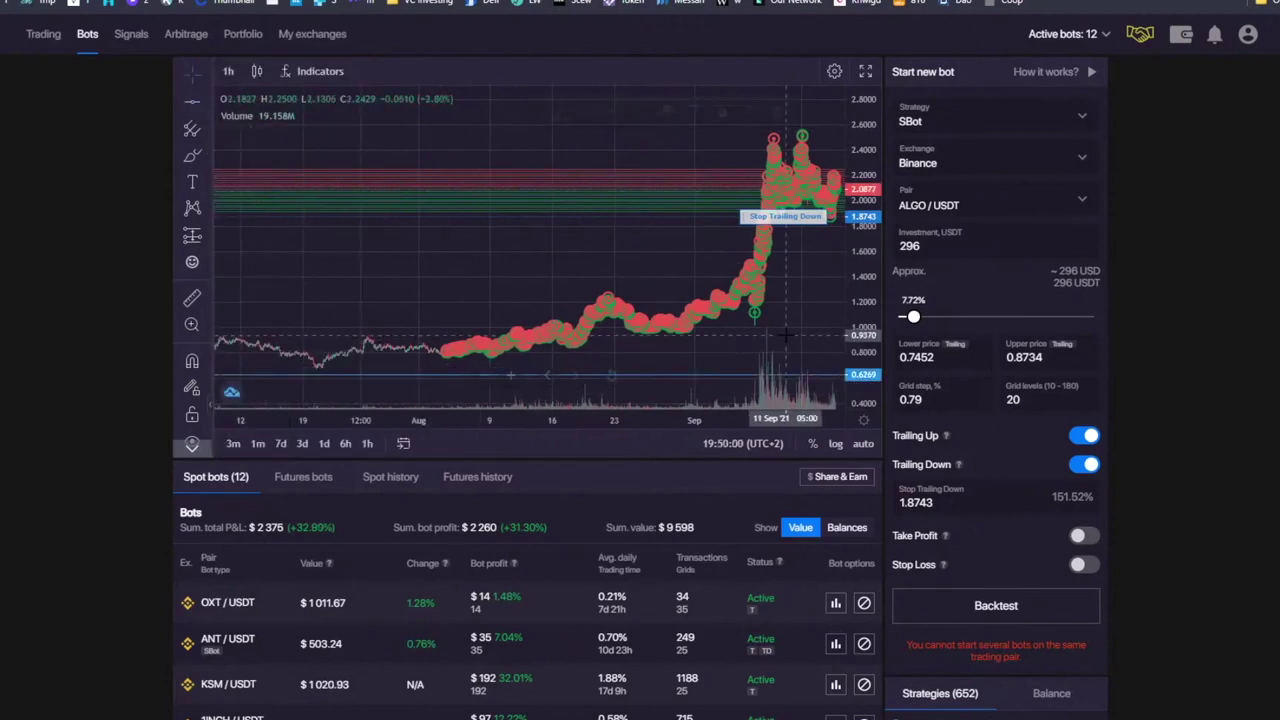
pyautogui.moveTo(707, 308); pyautogui.dragTo(440, 304)
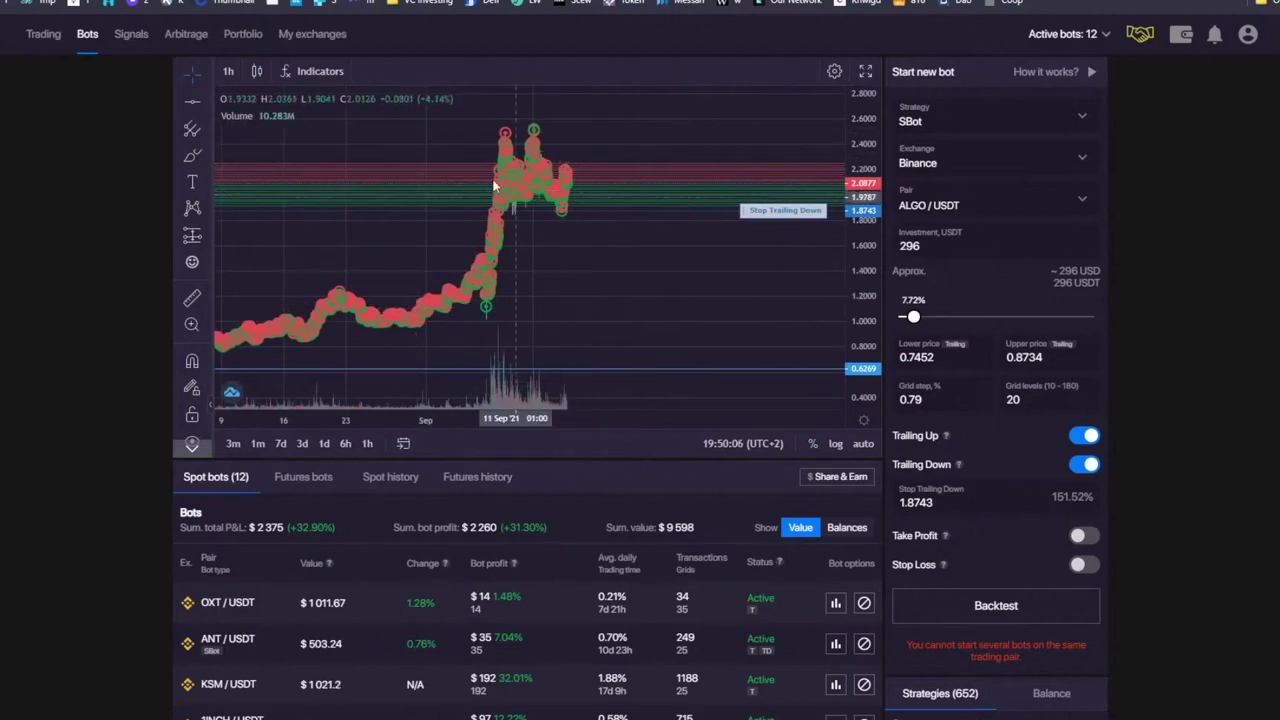
pyautogui.moveTo(717, 357)
pyautogui.mouseDown()
pyautogui.moveTo(717, 374)
pyautogui.moveTo(720, 220)
pyautogui.moveTo(680, 226)
pyautogui.mouseUp()
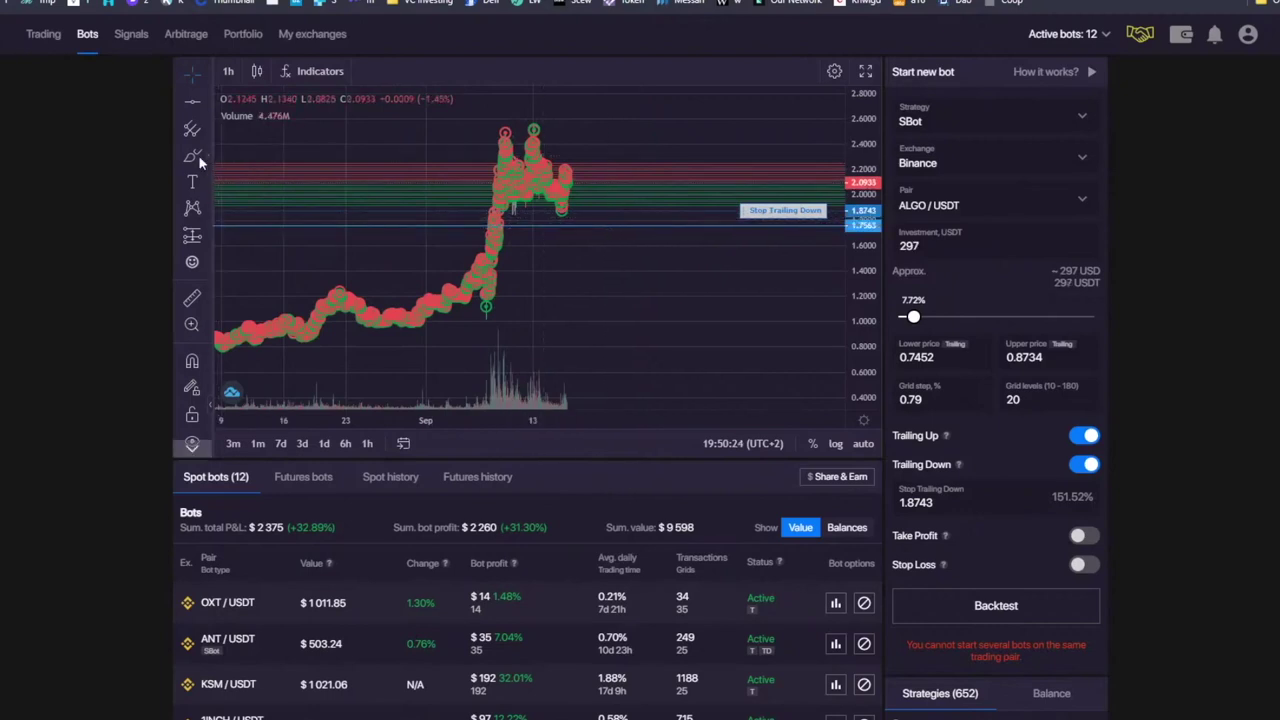
pyautogui.moveTo(622, 220)
pyautogui.mouseDown()
pyautogui.moveTo(640, 278)
pyautogui.moveTo(651, 262)
pyautogui.moveTo(617, 266)
pyautogui.mouseUp()
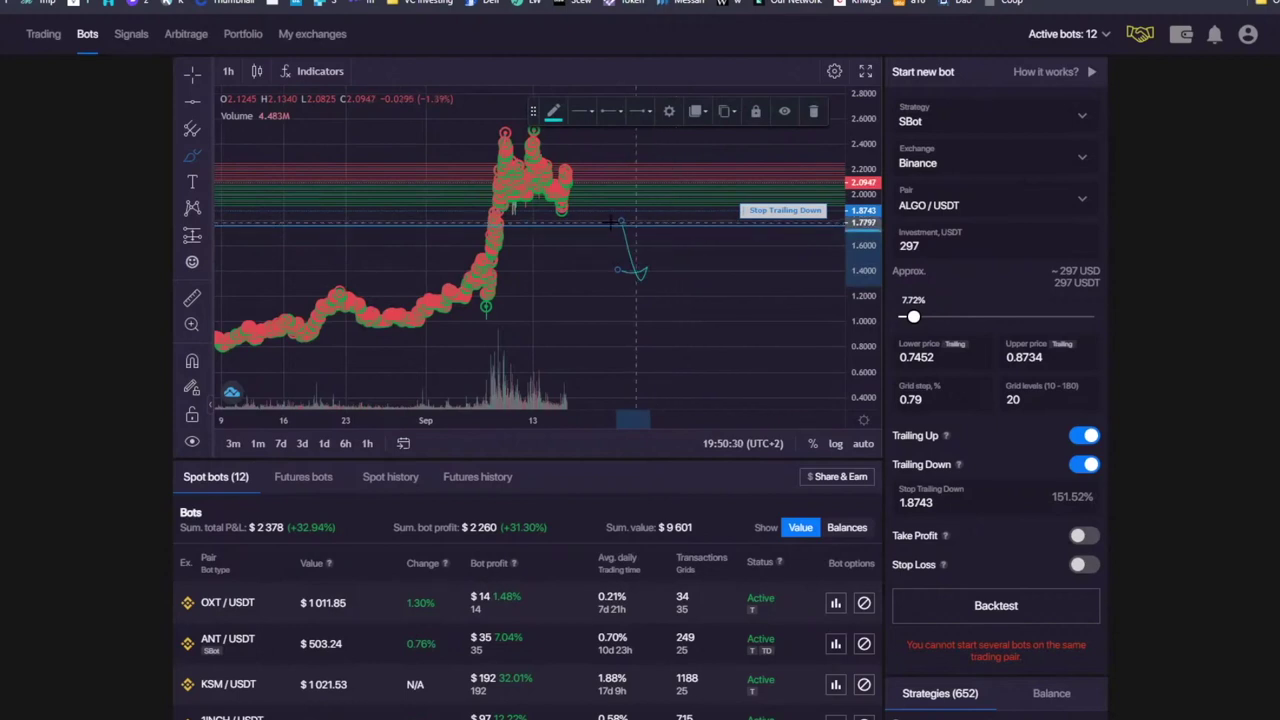
pyautogui.moveTo(603, 222)
pyautogui.mouseDown()
pyautogui.moveTo(630, 232)
pyautogui.moveTo(601, 226)
pyautogui.mouseUp()
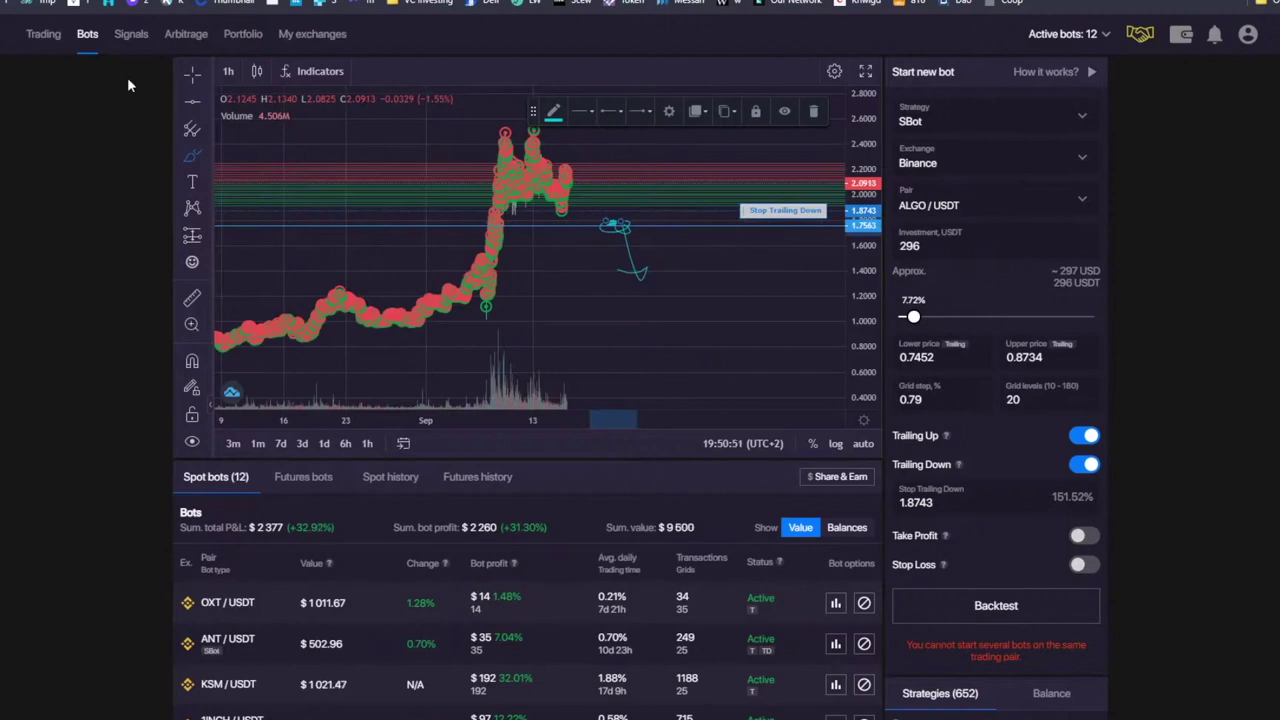
# Step: Open the Trading page and examine the longer ALGO/USDT price history
pyautogui.click(44, 34)
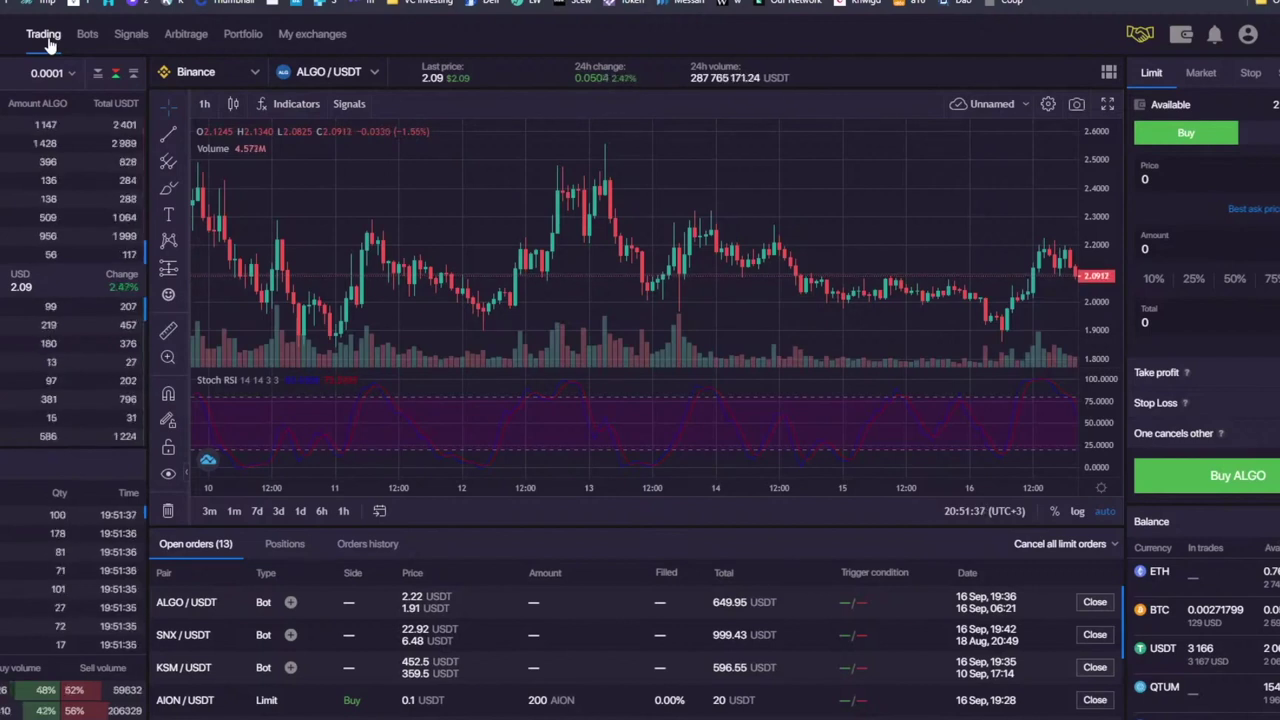
pyautogui.scroll(-10, 400, 215)
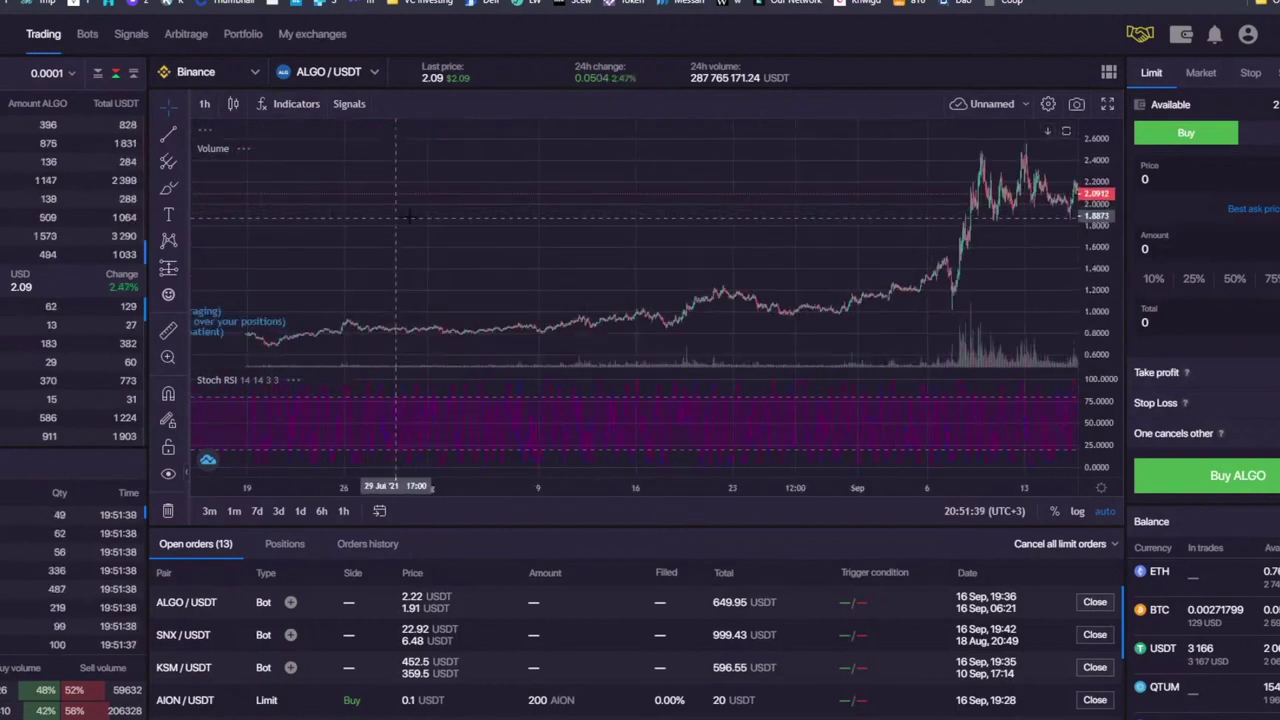
pyautogui.scroll(-2, 410, 216)
pyautogui.moveTo(640, 175); pyautogui.dragTo(150, 175)
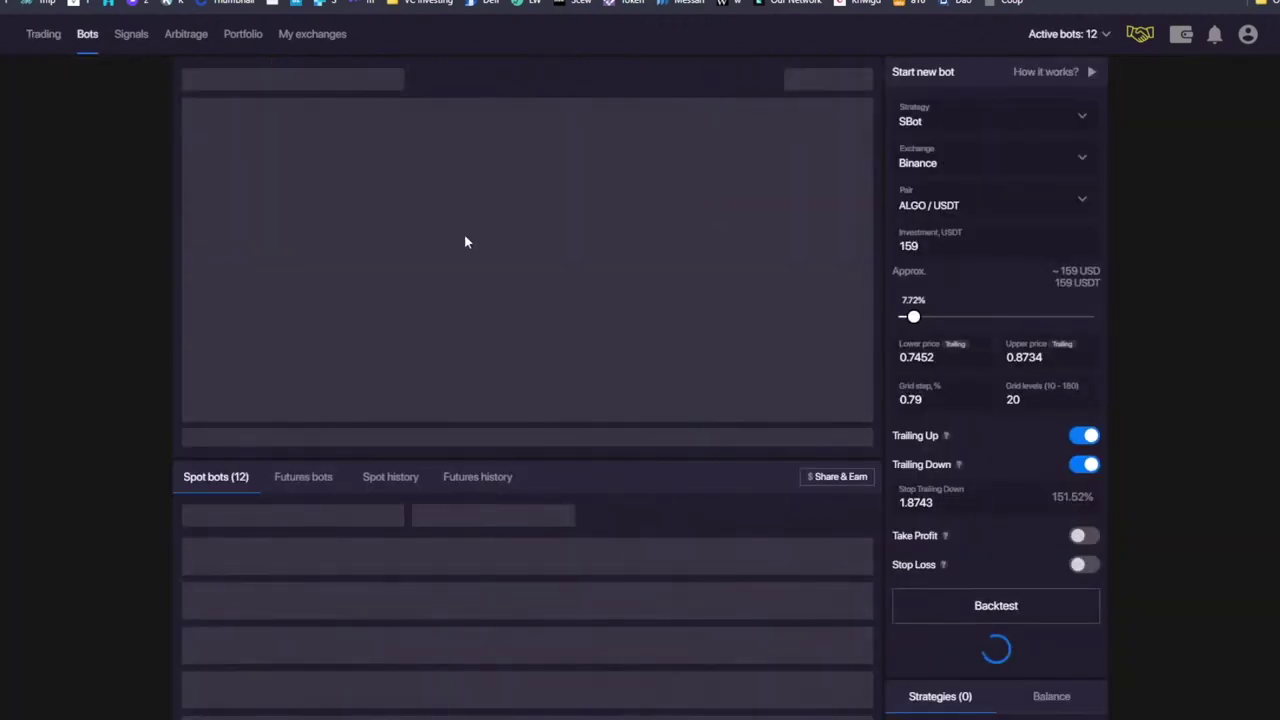
# Step: Return to the bots overview and examine the full grid range of the OXT/USDT bot from 0.2758 to 0.7677
pyautogui.scroll(-4, 439, 311)
pyautogui.scroll(4, 440, 307)
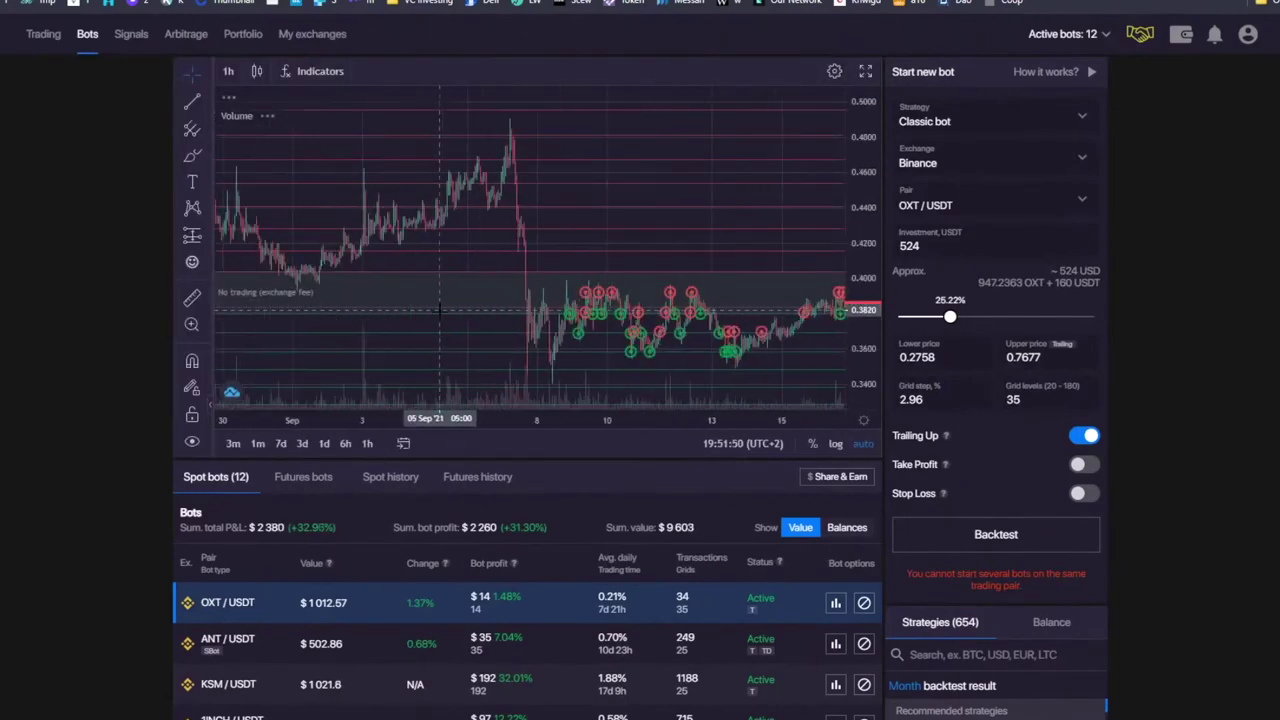
pyautogui.moveTo(688, 170); pyautogui.dragTo(360, 150)
pyautogui.moveTo(800, 170); pyautogui.dragTo(766, 246)
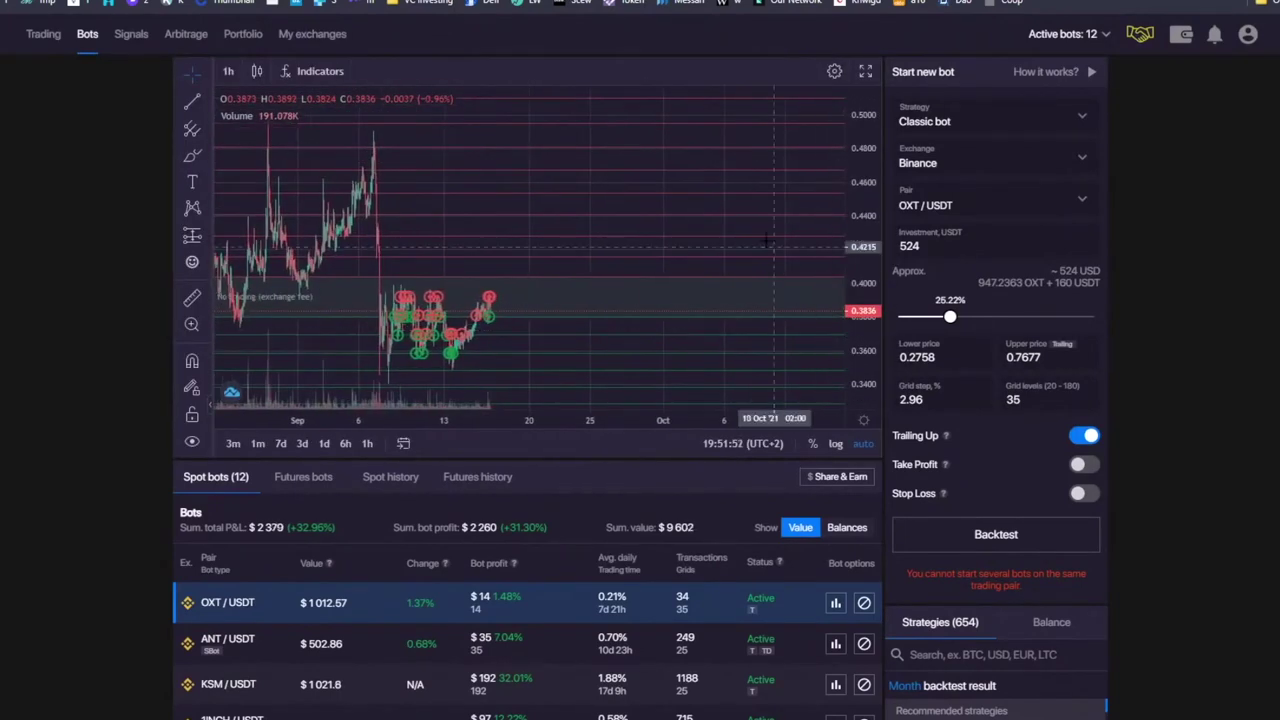
pyautogui.scroll(-3, 700, 240)
pyautogui.moveTo(866, 140); pyautogui.dragTo(858, 359)
pyautogui.moveTo(582, 152)
pyautogui.mouseDown()
pyautogui.moveTo(457, 178)
pyautogui.moveTo(610, 192)
pyautogui.moveTo(404, 211)
pyautogui.moveTo(309, 191)
pyautogui.moveTo(520, 197)
pyautogui.moveTo(794, 171)
pyautogui.moveTo(566, 165)
pyautogui.mouseUp()
# Step: Delete the brush drawing from the OXT/USDT chart and highlight the bot's grid step percentage
pyautogui.click(192, 158)
pyautogui.click(813, 111)
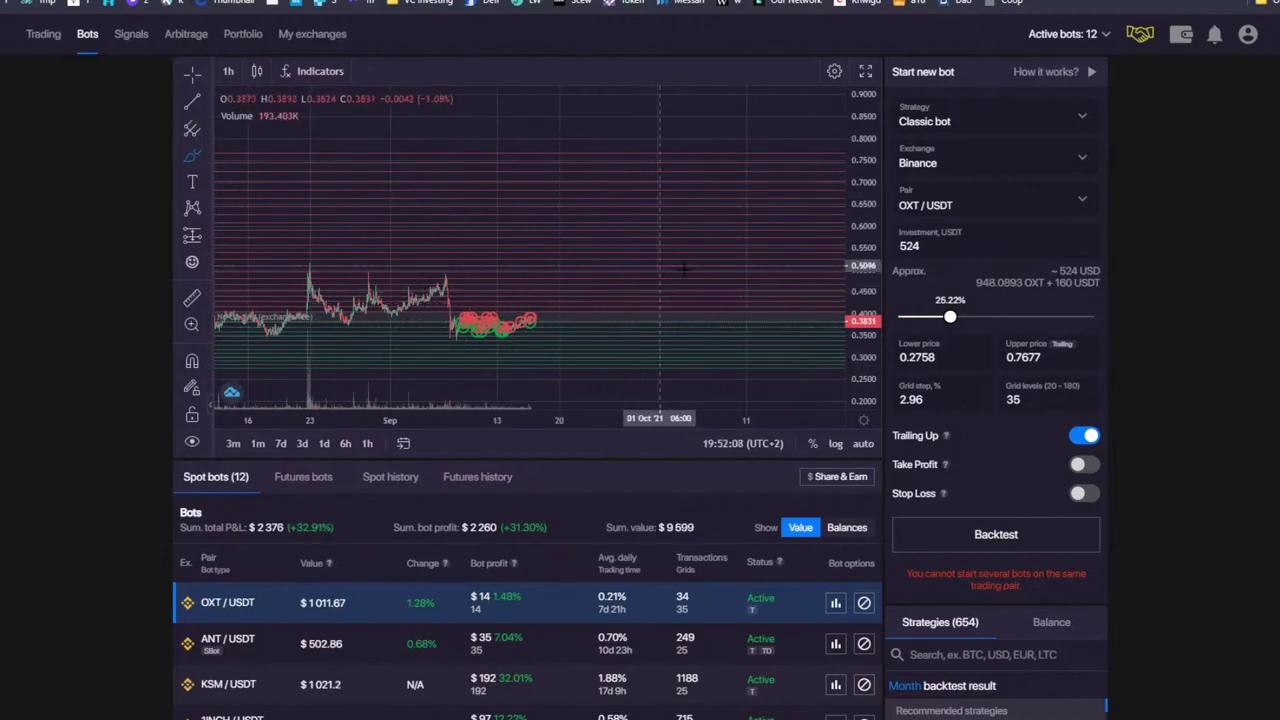
pyautogui.doubleClick(930, 400)
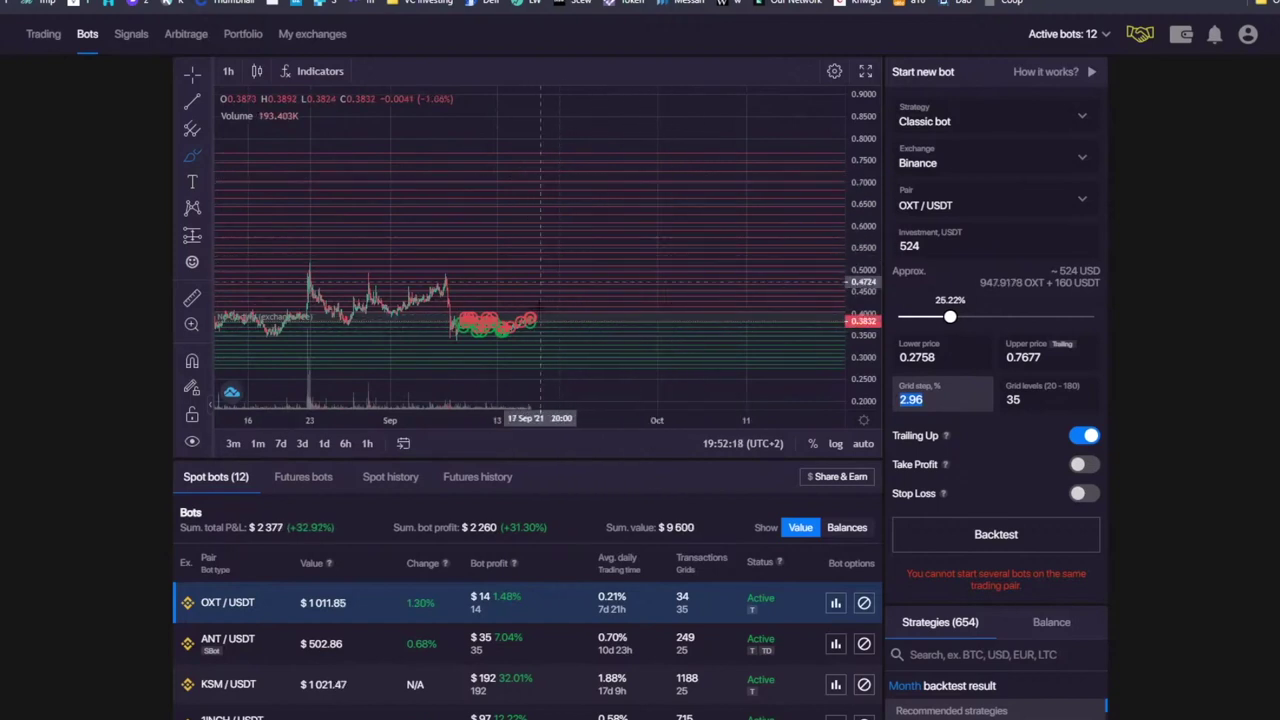
pyautogui.scroll(-2, 567, 572)
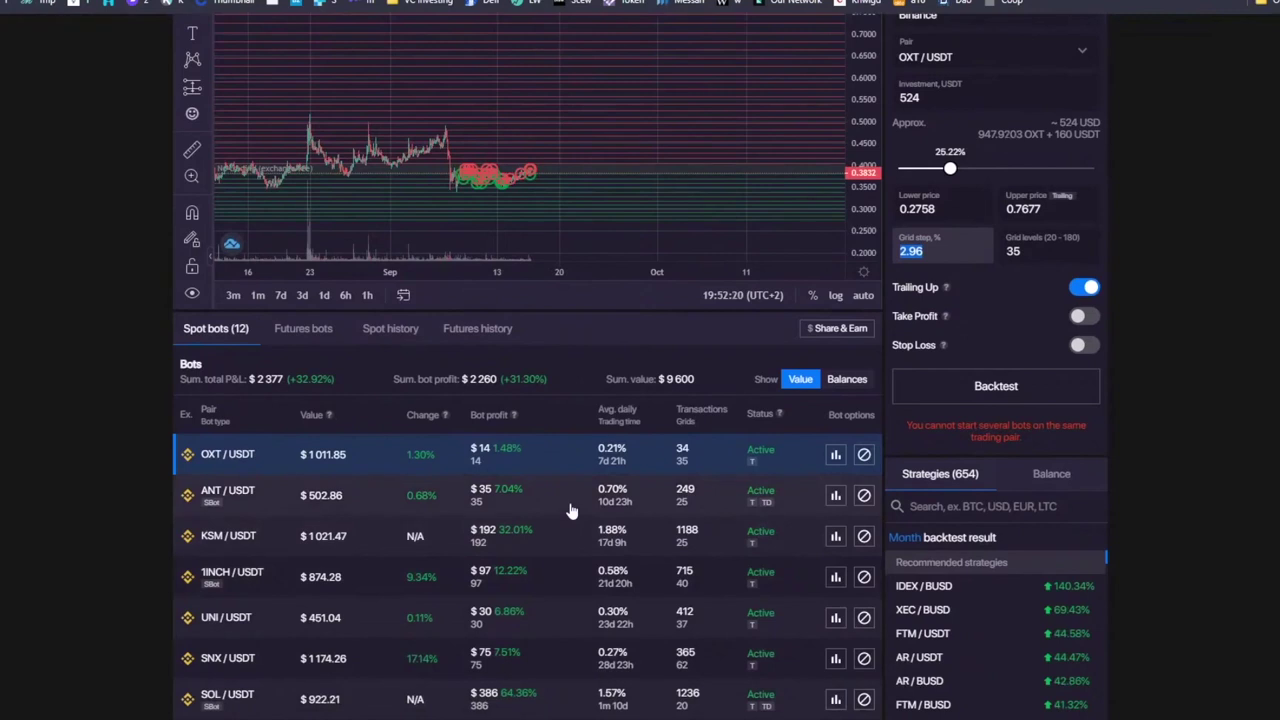
pyautogui.scroll(2, 568, 508)
pyautogui.moveTo(722, 292); pyautogui.dragTo(701, 221)
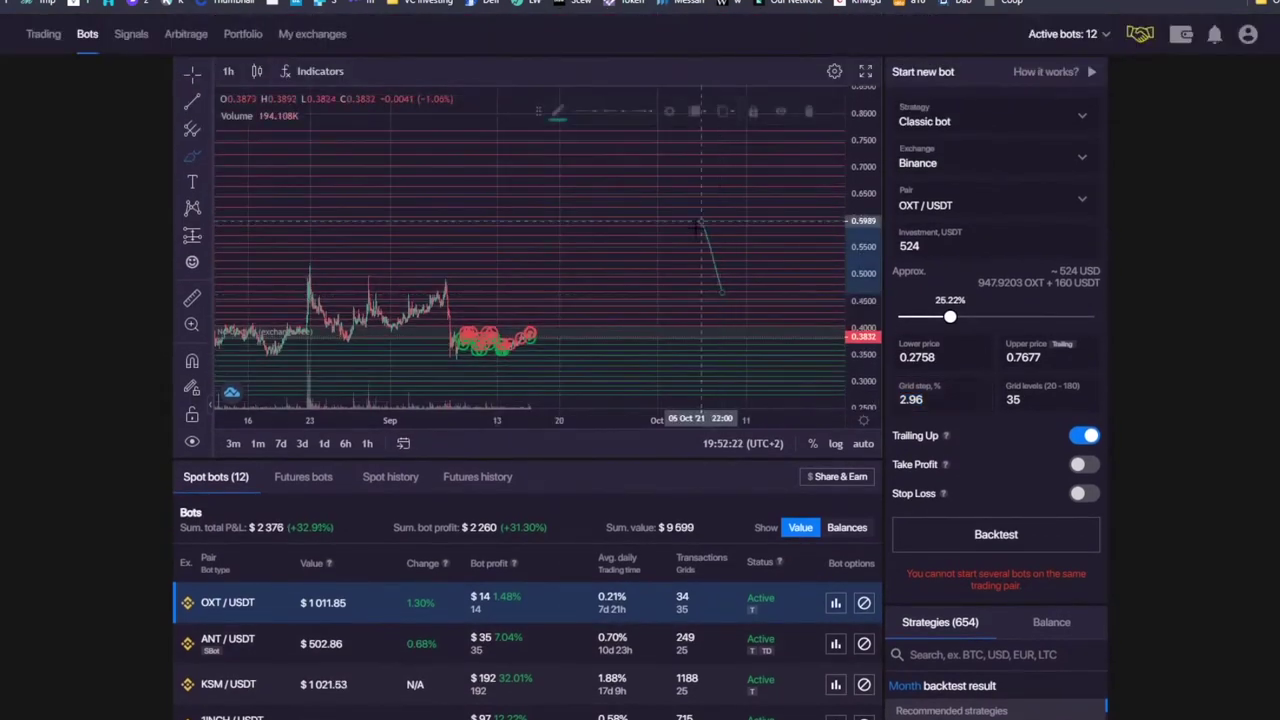
pyautogui.click(813, 111)
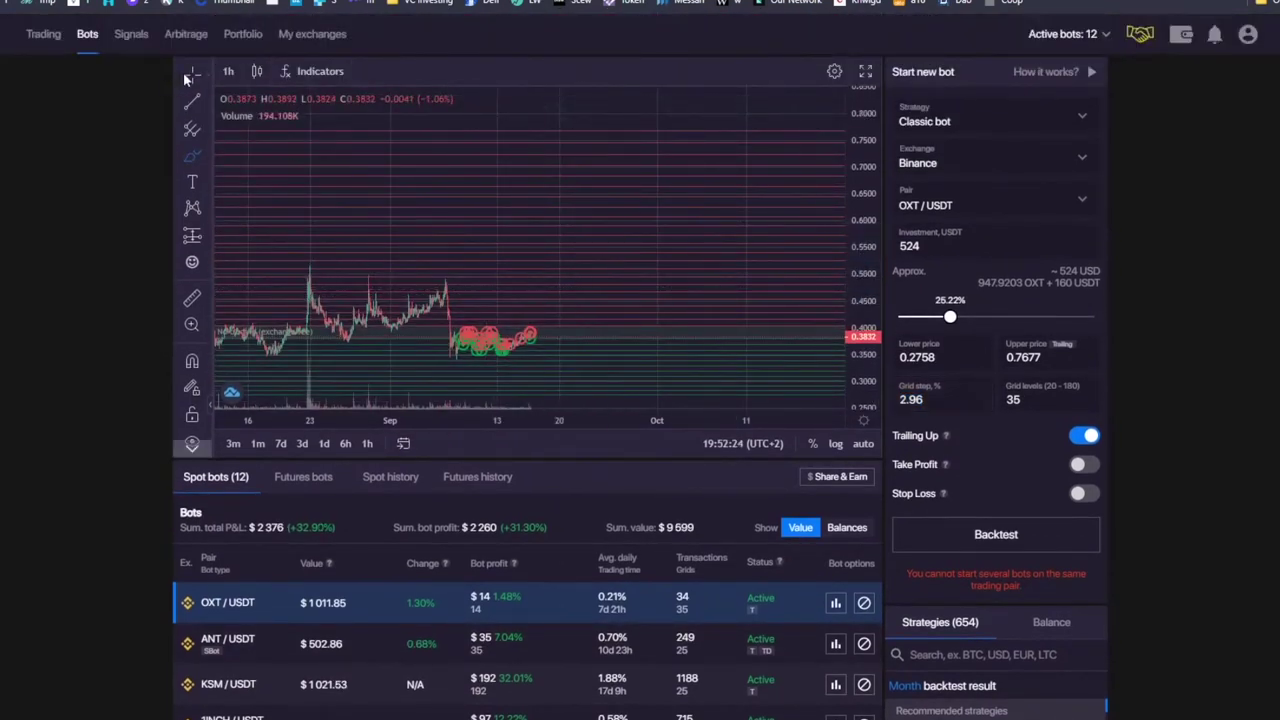
# Step: Draw a rectangle around the OXT/USDT trades from about 0.3389 to 0.4066, 4 to 24 September, and highlight the grid step percentage
pyautogui.moveTo(662, 244); pyautogui.dragTo(642, 201)
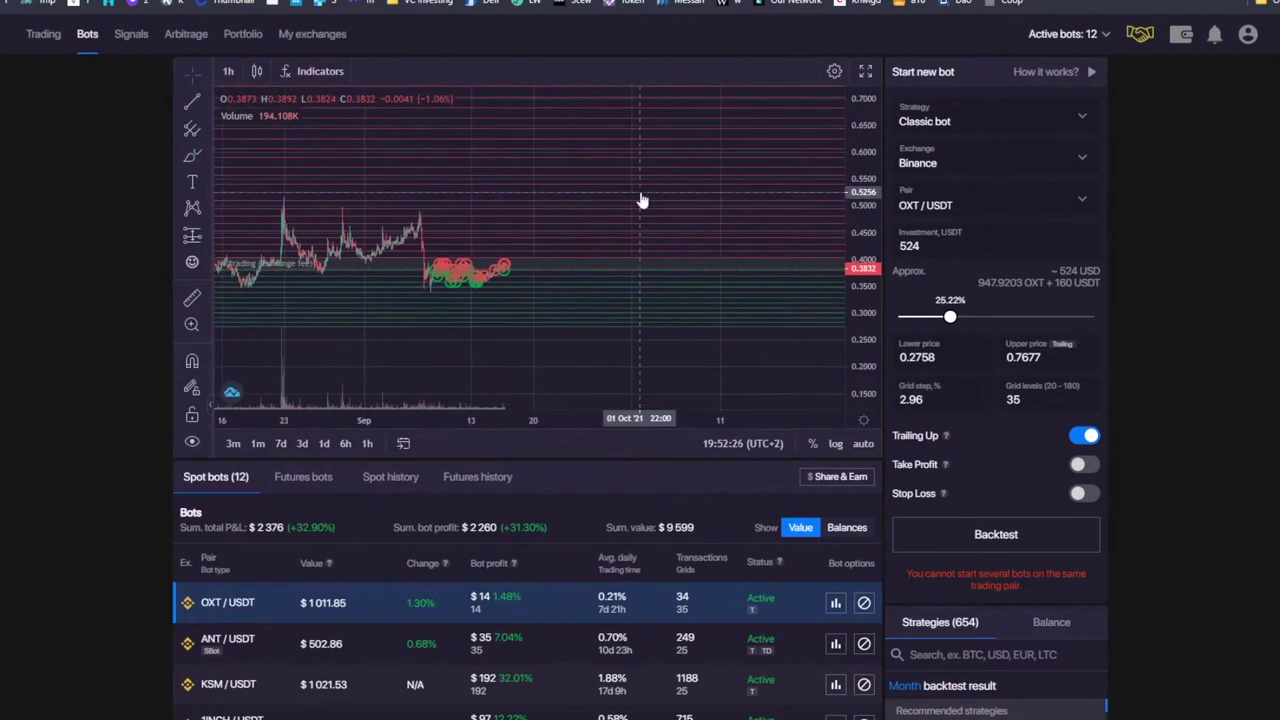
pyautogui.click(204, 152)
pyautogui.click(266, 217)
pyautogui.moveTo(398, 256); pyautogui.dragTo(571, 291)
pyautogui.moveTo(981, 398); pyautogui.dragTo(870, 396)
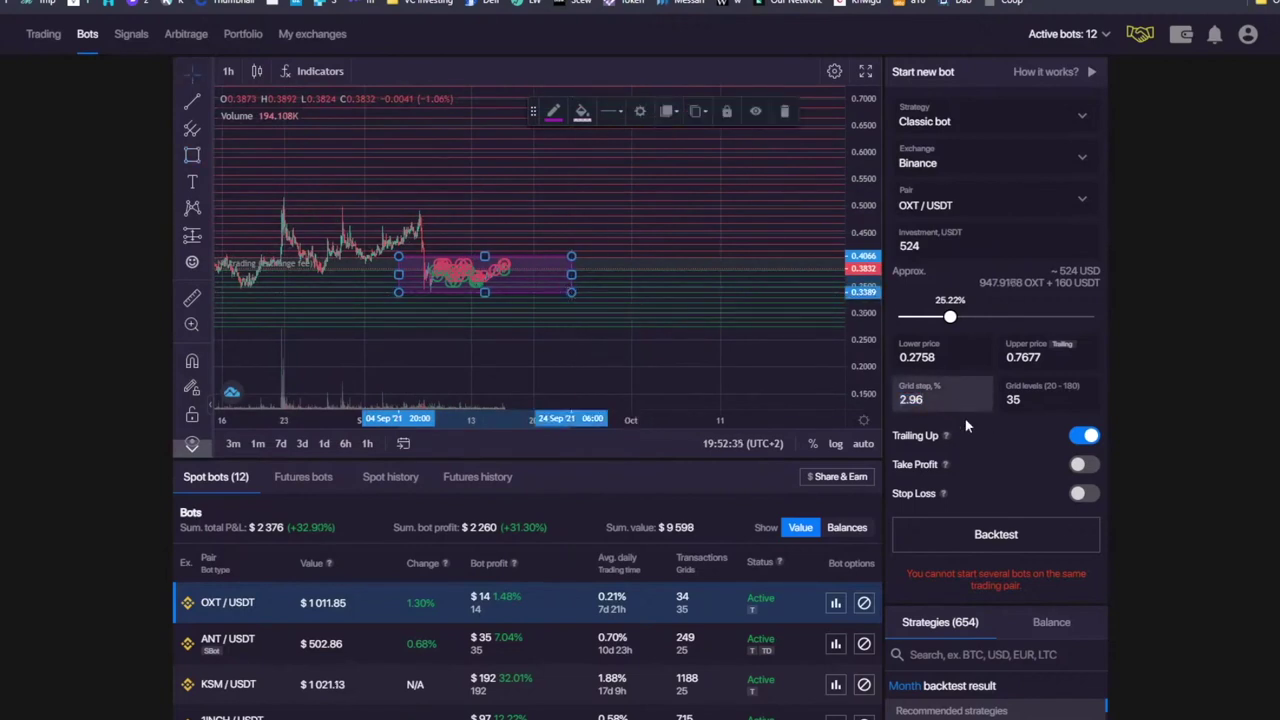
pyautogui.moveTo(958, 246); pyautogui.dragTo(702, 237)
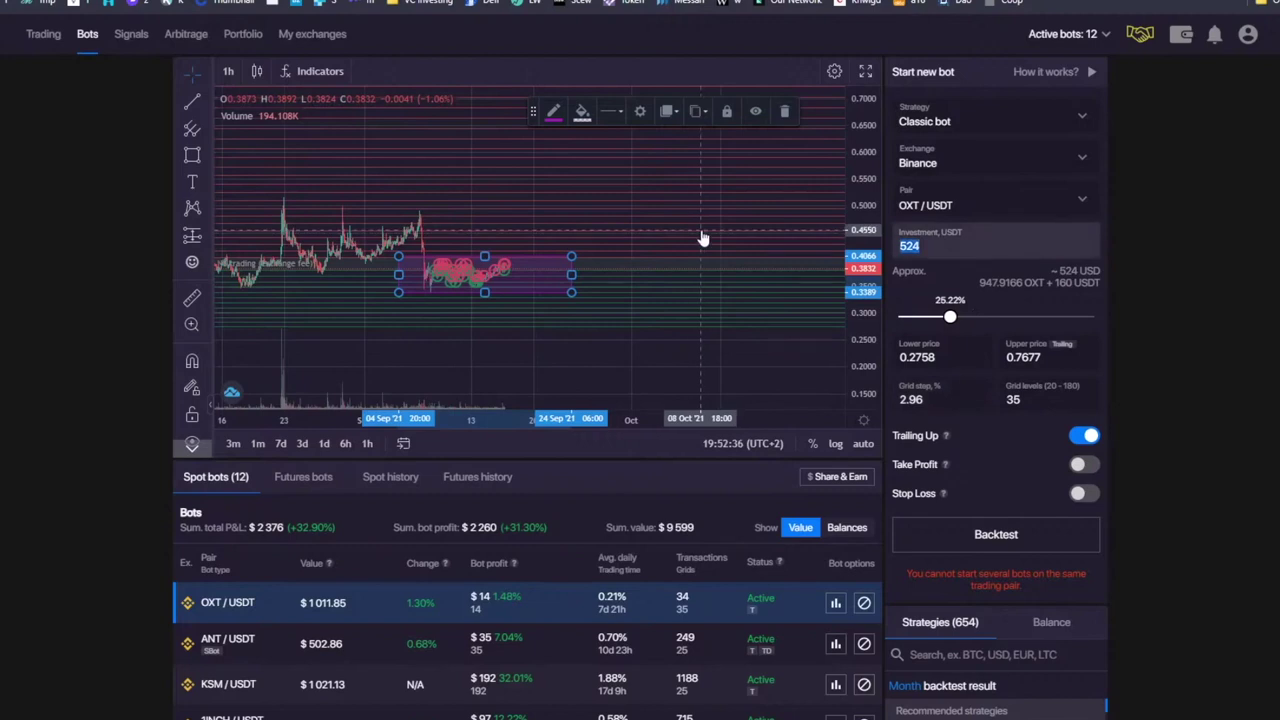
pyautogui.write('1000')
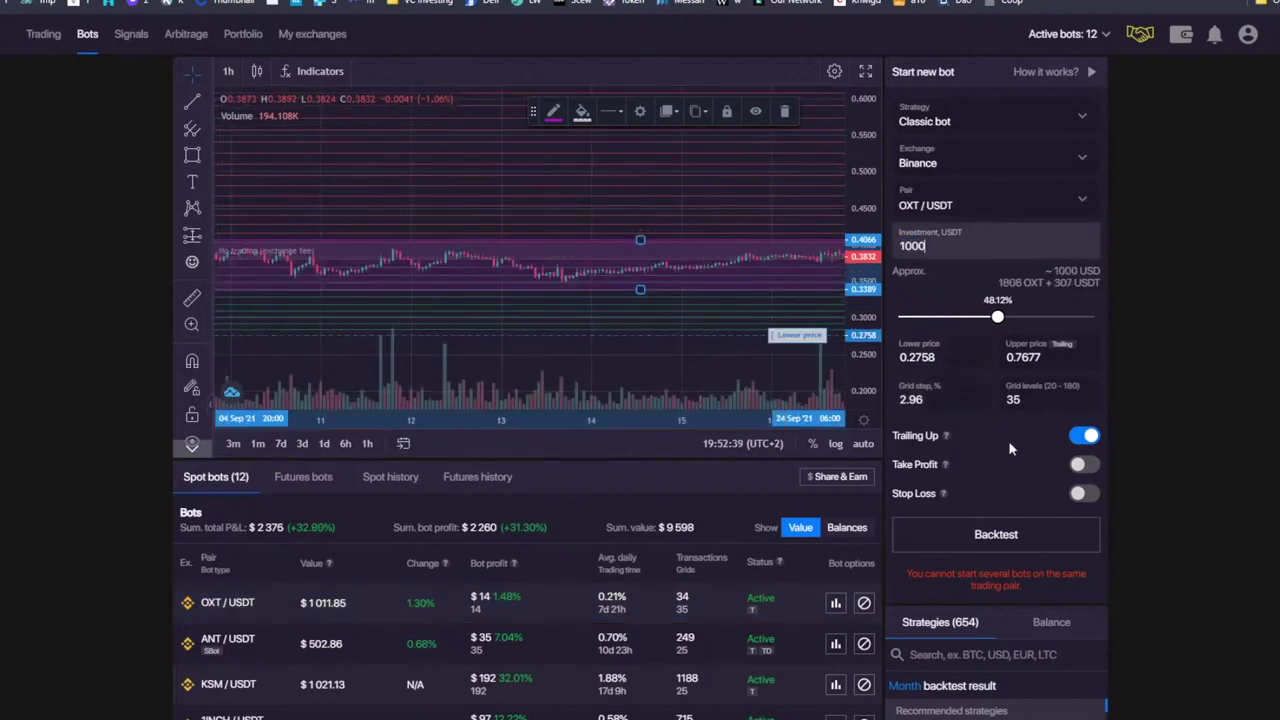
pyautogui.click(1008, 441)
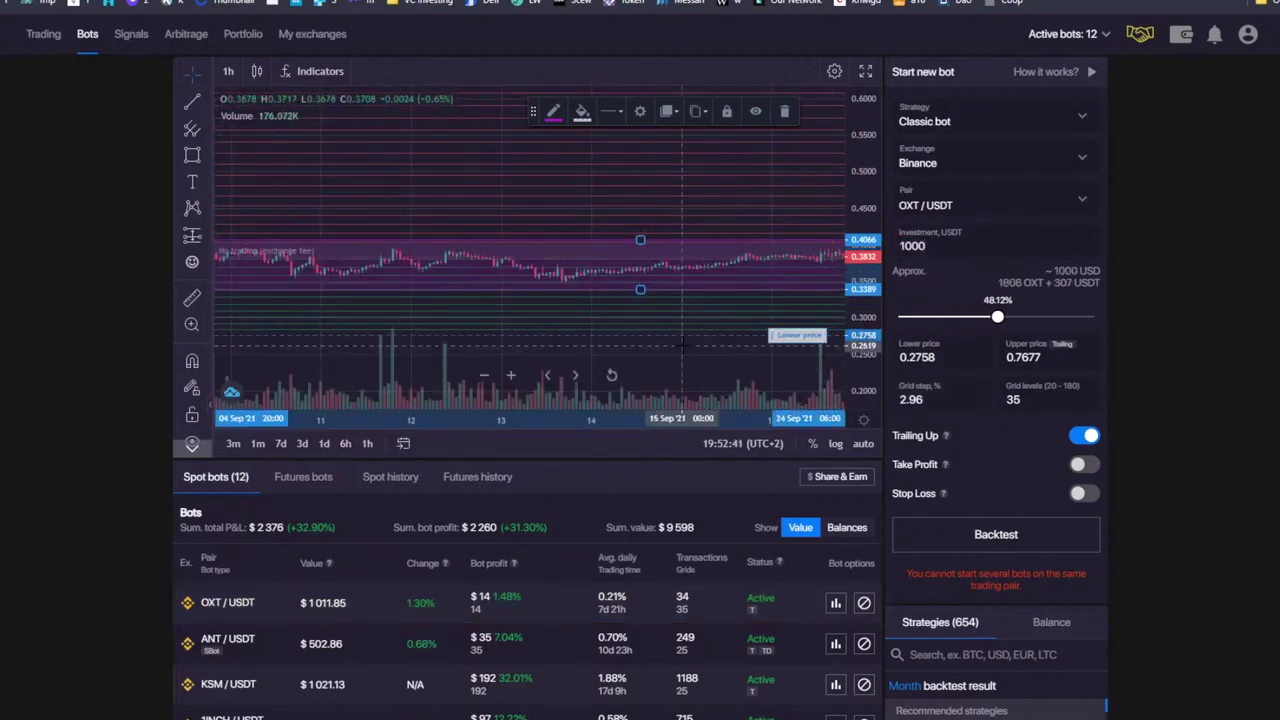
pyautogui.scroll(-3, 683, 345)
pyautogui.scroll(-5, 683, 345)
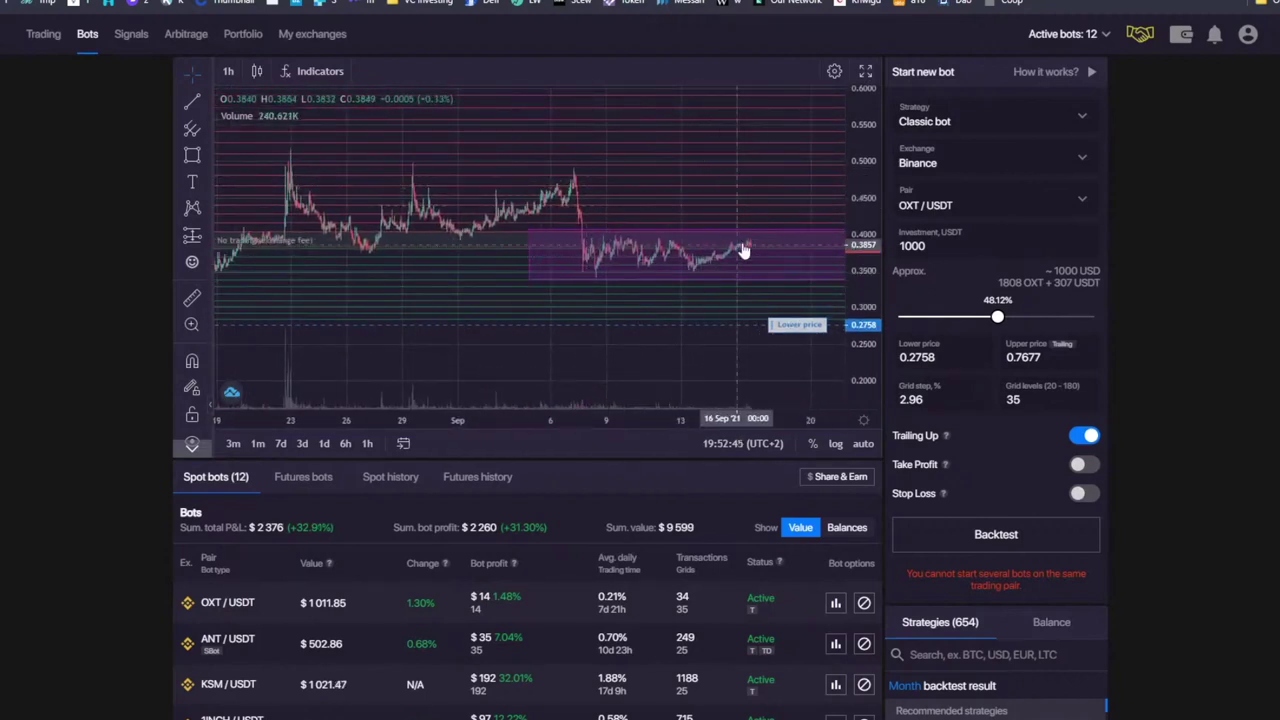
pyautogui.scroll(-2, 320, 523)
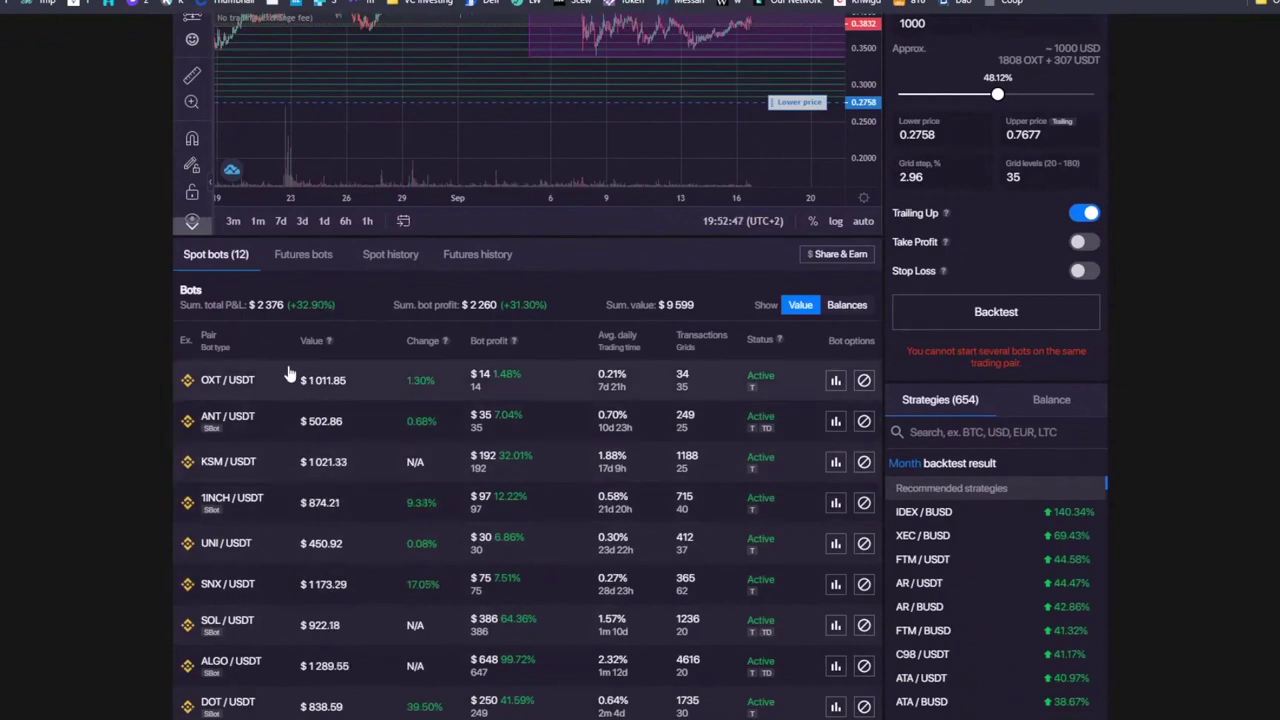
pyautogui.scroll(2, 752, 285)
# Step: Set the OXT/USDT investment to 1000 USDT and narrow the grid to 0.3356–0.4162 with a 1.07% step
pyautogui.scroll(-8, 662, 275)
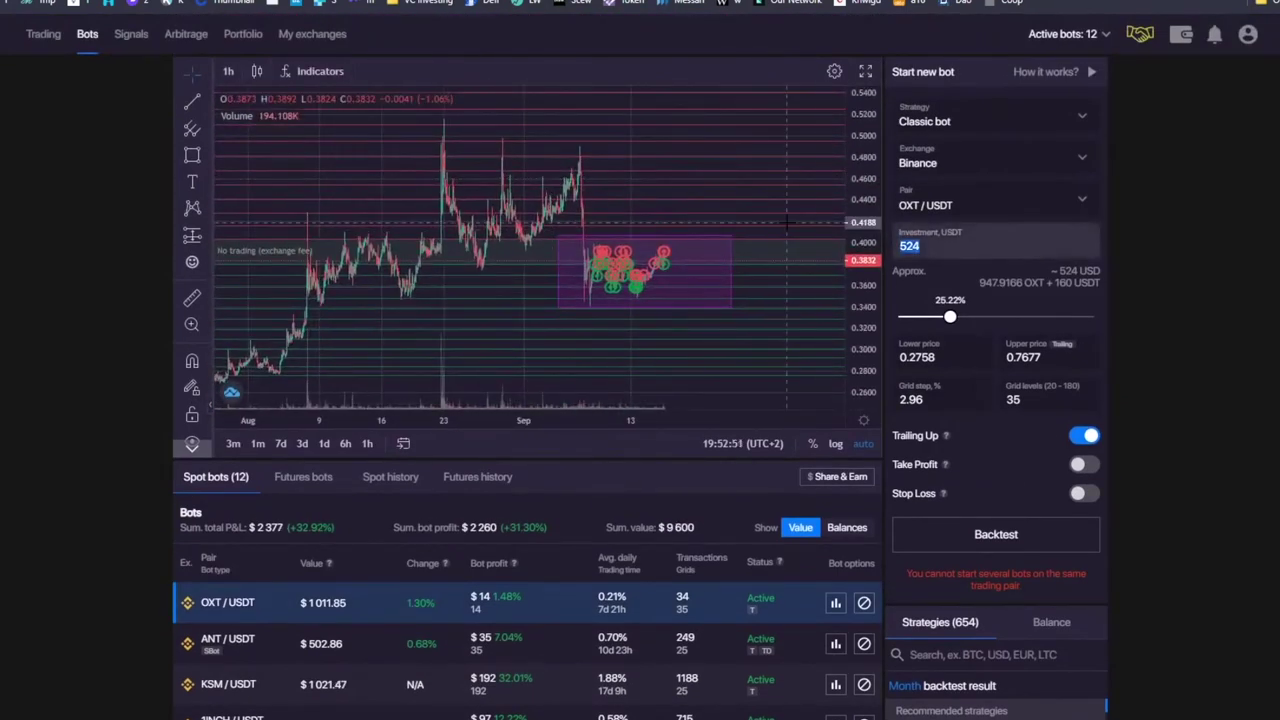
pyautogui.write('1000')
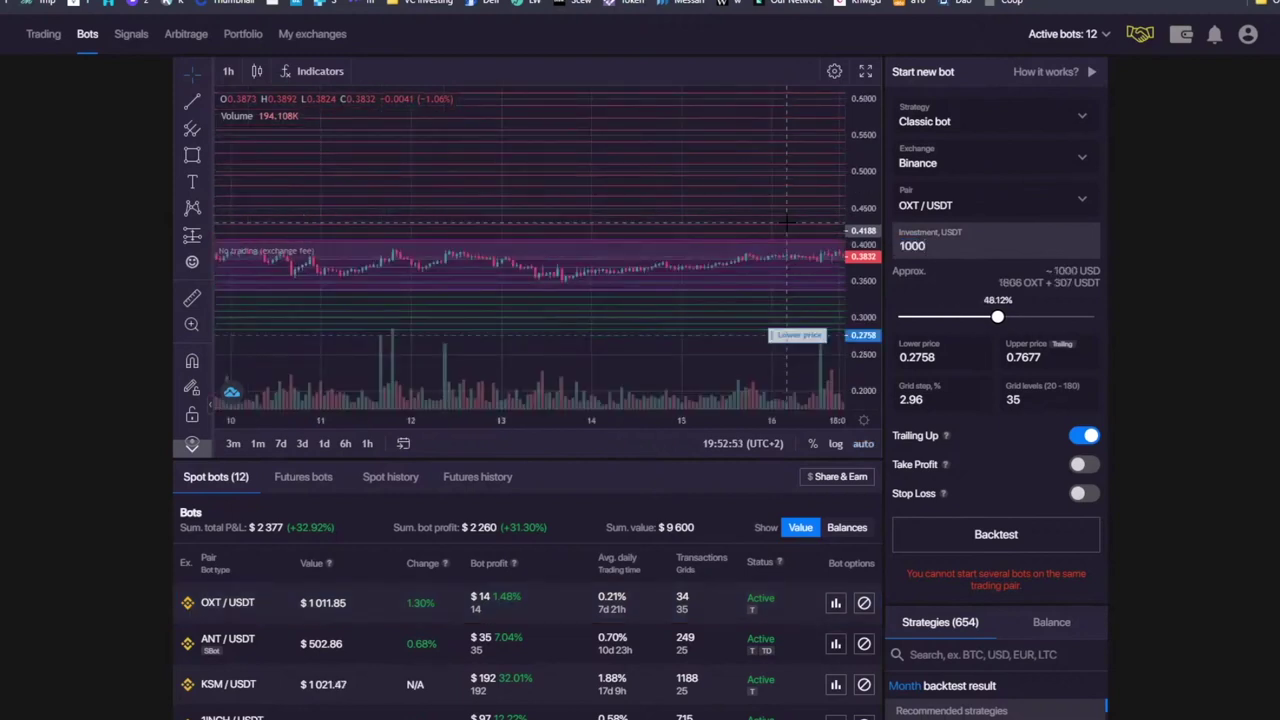
pyautogui.click(1240, 307)
pyautogui.scroll(-5, 740, 228)
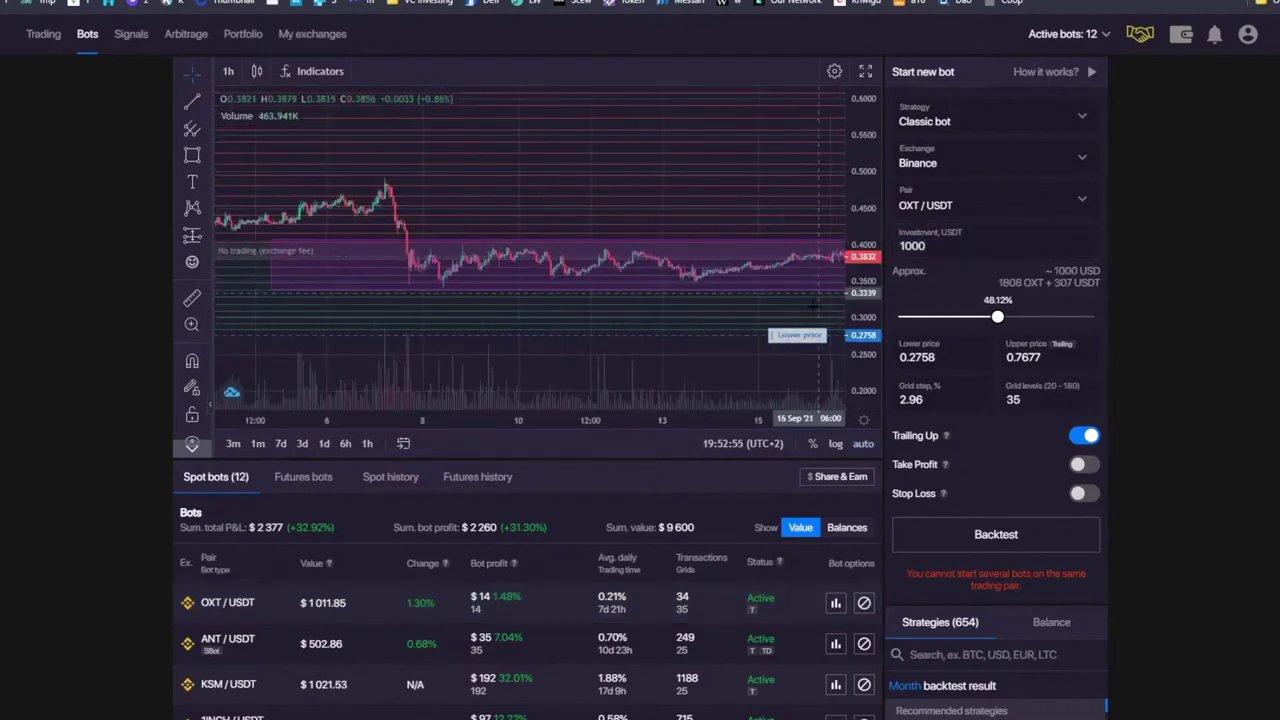
pyautogui.moveTo(797, 335); pyautogui.dragTo(797, 313)
pyautogui.moveTo(867, 181); pyautogui.dragTo(848, 355)
pyautogui.moveTo(801, 128); pyautogui.dragTo(783, 269)
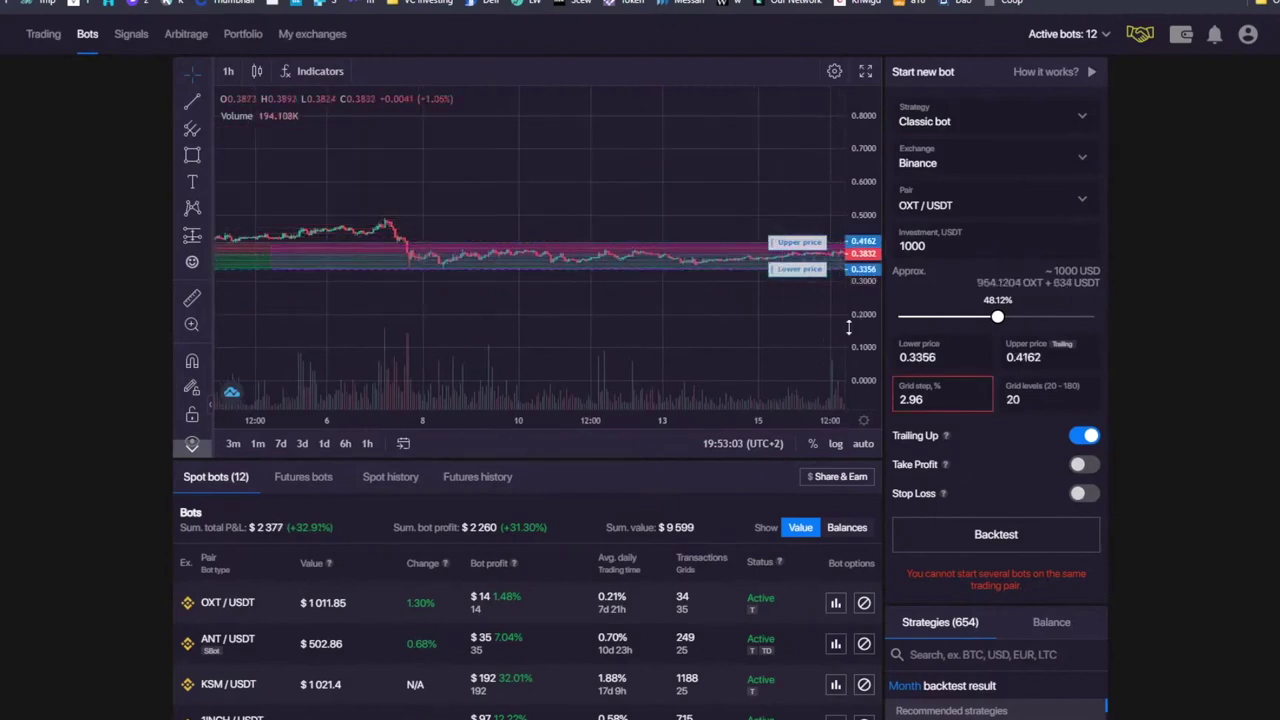
pyautogui.moveTo(849, 328); pyautogui.dragTo(809, 157)
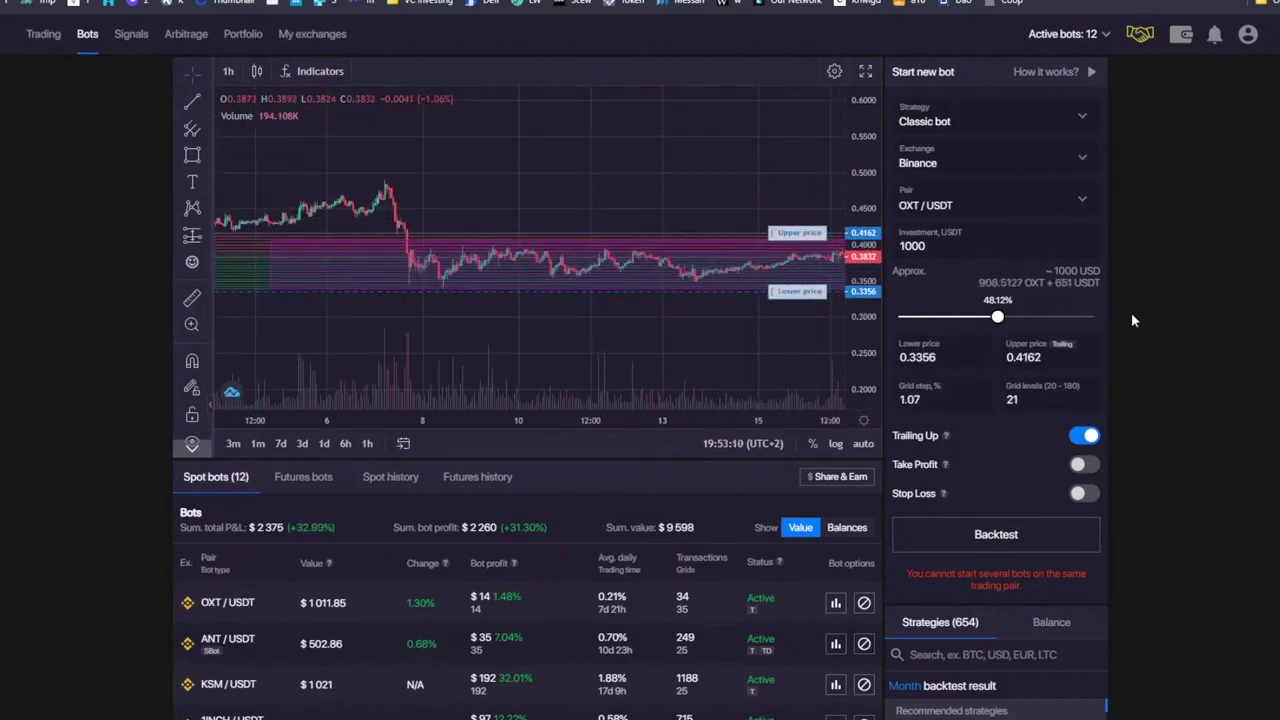
# Step: Backtest the narrowed OXT/USDT grid over 17.08.2021 - 16.09.2021 and review its 3, 7 and 30 day results
pyautogui.click(1037, 543)
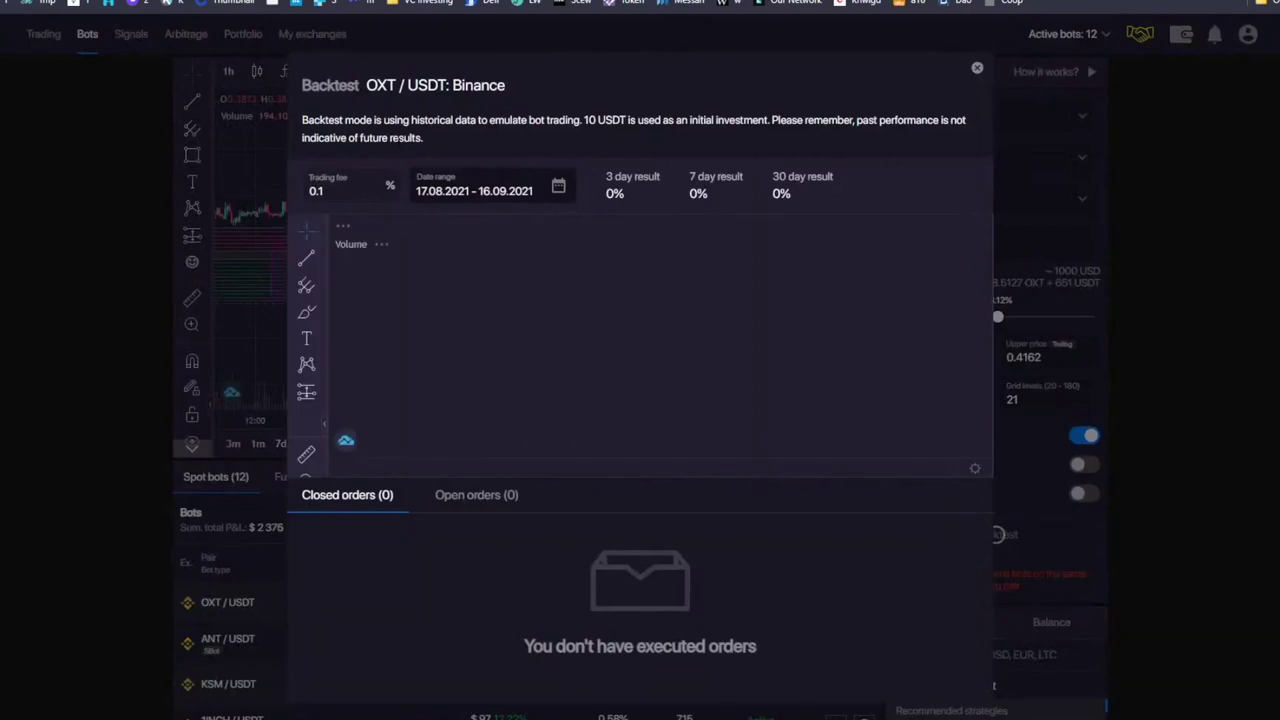
pyautogui.click(556, 185)
pyautogui.click(681, 200)
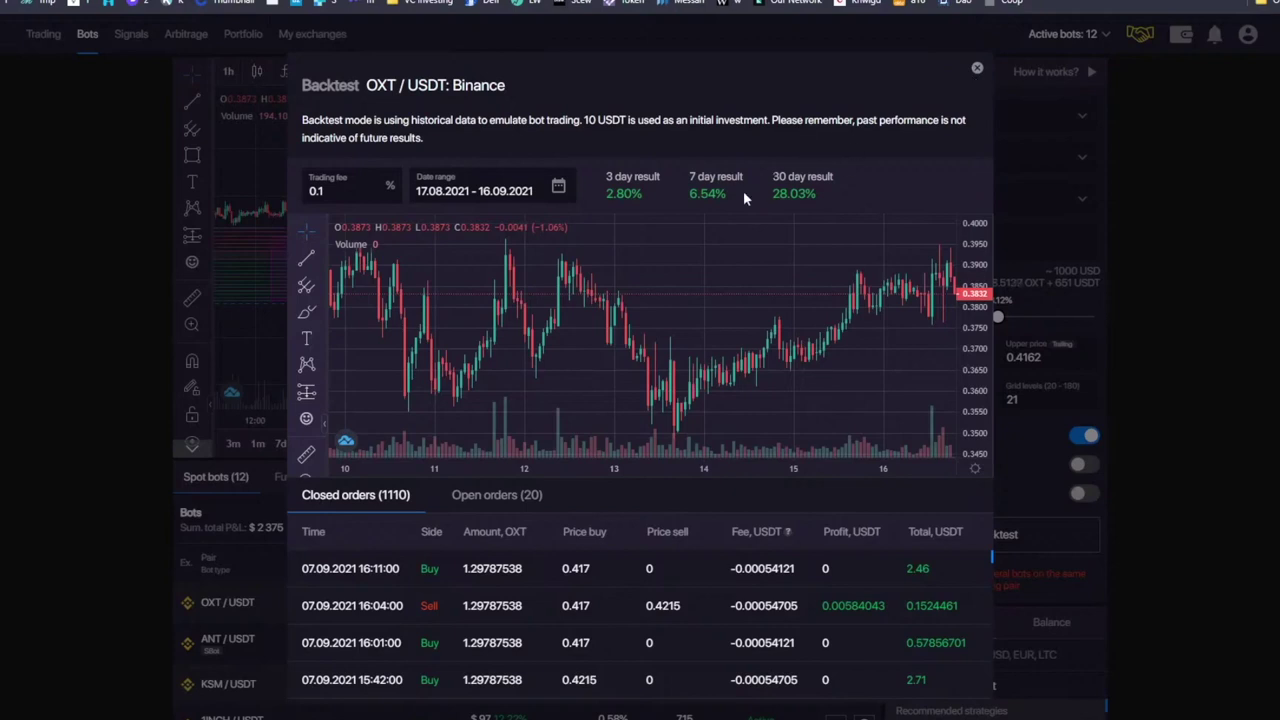
pyautogui.click(978, 70)
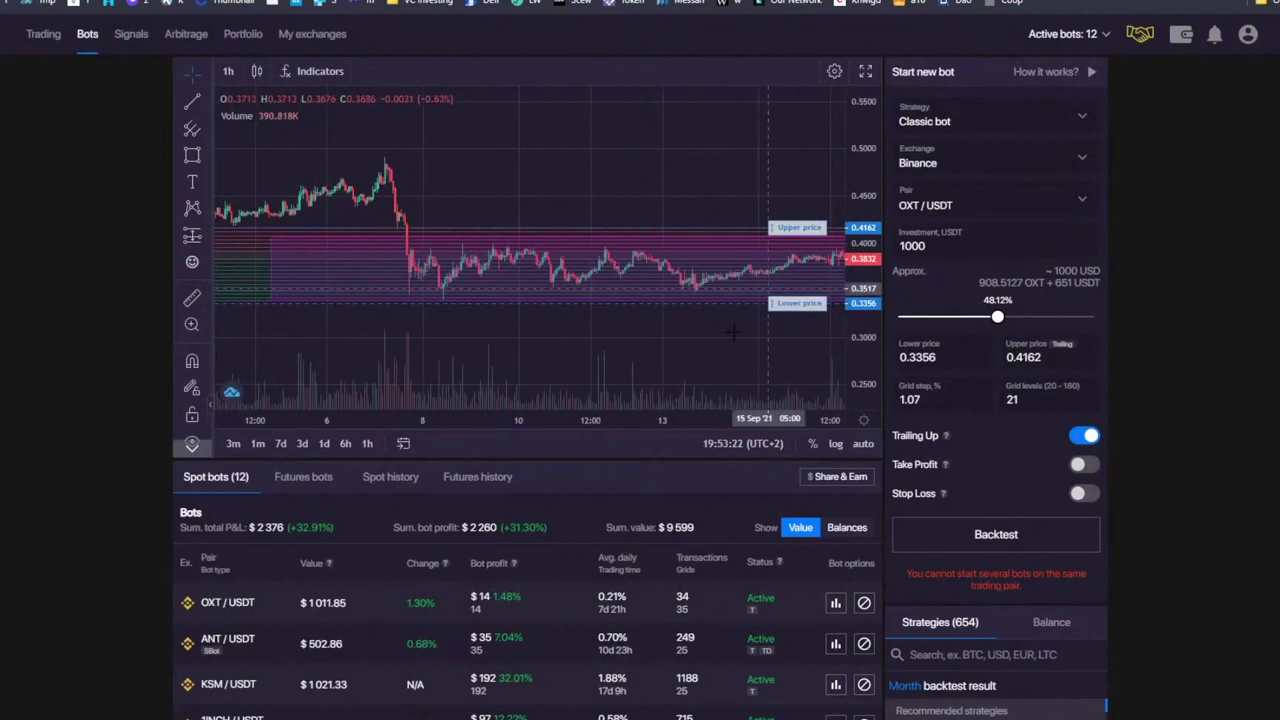
# Step: Highlight the running OXT/USDT bot's profit percentage and load that bot's own grid back onto the chart
pyautogui.moveTo(493, 597); pyautogui.dragTo(499, 598)
pyautogui.doubleClick(520, 606)
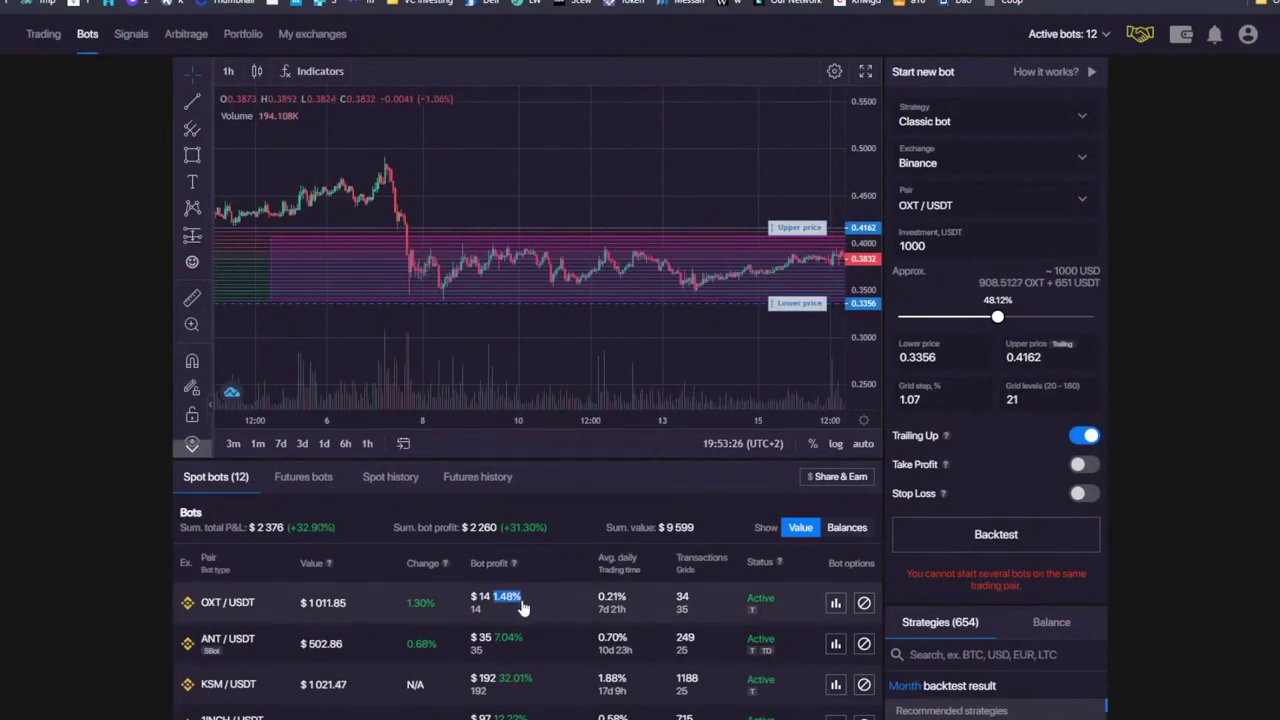
pyautogui.scroll(-8, 572, 220)
pyautogui.click(376, 606)
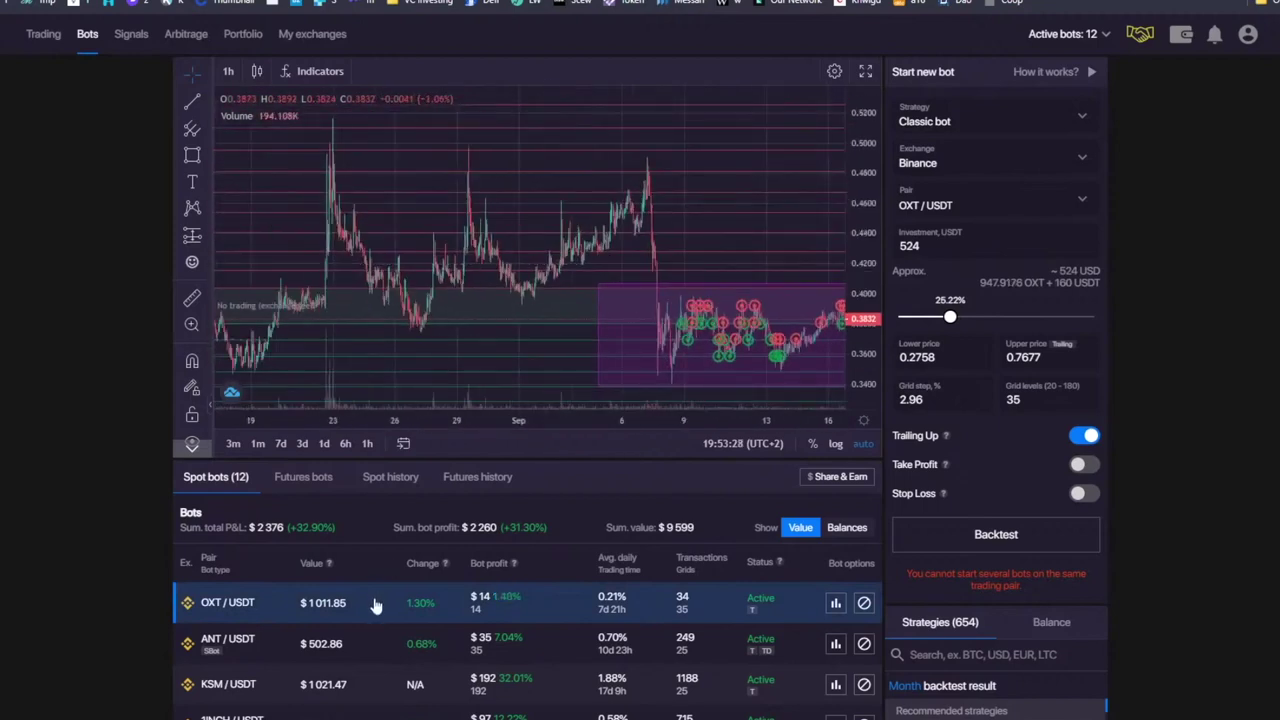
# Step: Examine how far the running OXT/USDT grid extends above and beyond the marked rectangle, and check its grid step
pyautogui.scroll(-3, 547, 279)
pyautogui.moveTo(771, 191); pyautogui.dragTo(598, 182)
pyautogui.moveTo(862, 188); pyautogui.dragTo(862, 268)
pyautogui.moveTo(700, 230); pyautogui.dragTo(605, 205)
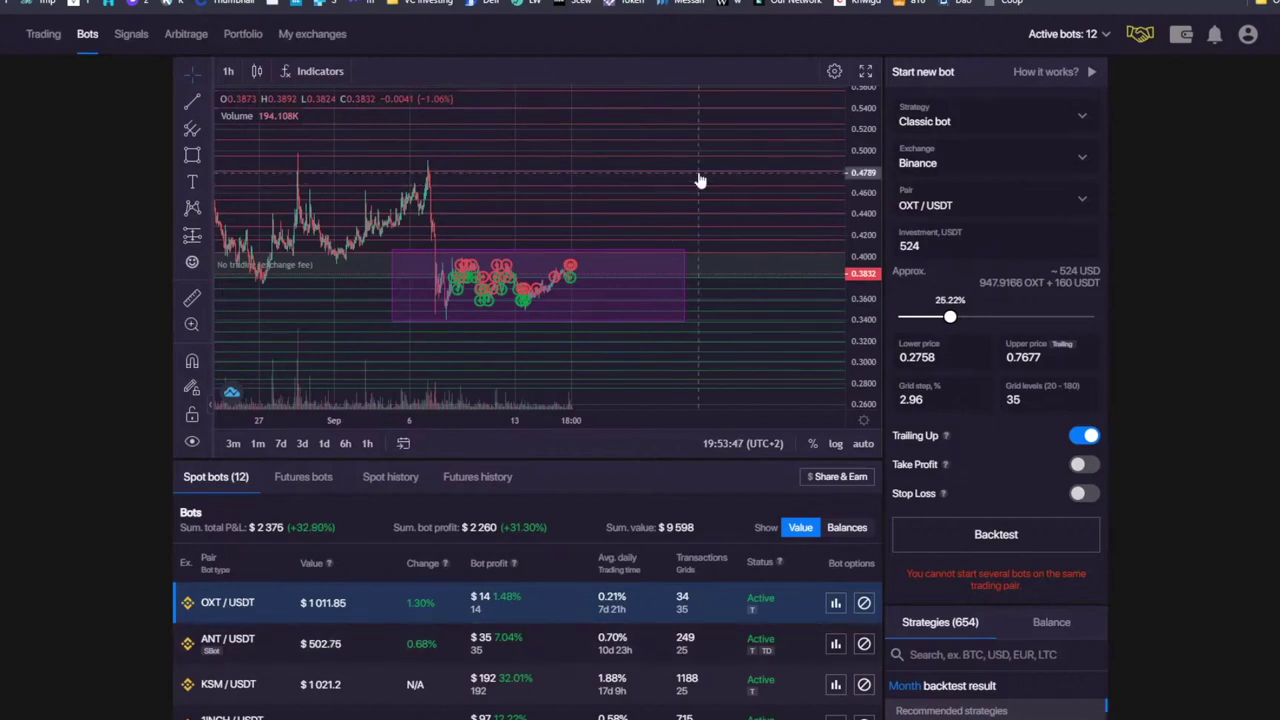
pyautogui.moveTo(700, 184); pyautogui.dragTo(340, 210)
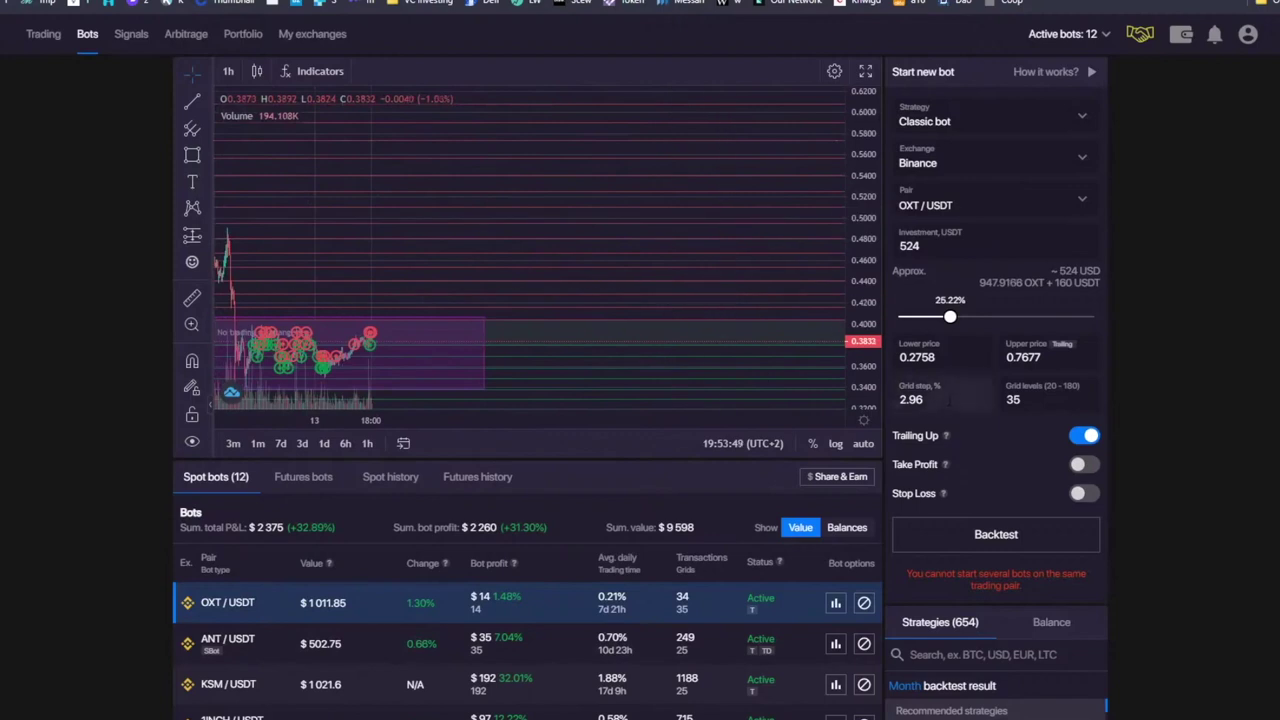
pyautogui.moveTo(938, 399); pyautogui.dragTo(838, 395)
pyautogui.moveTo(513, 258); pyautogui.dragTo(600, 225)
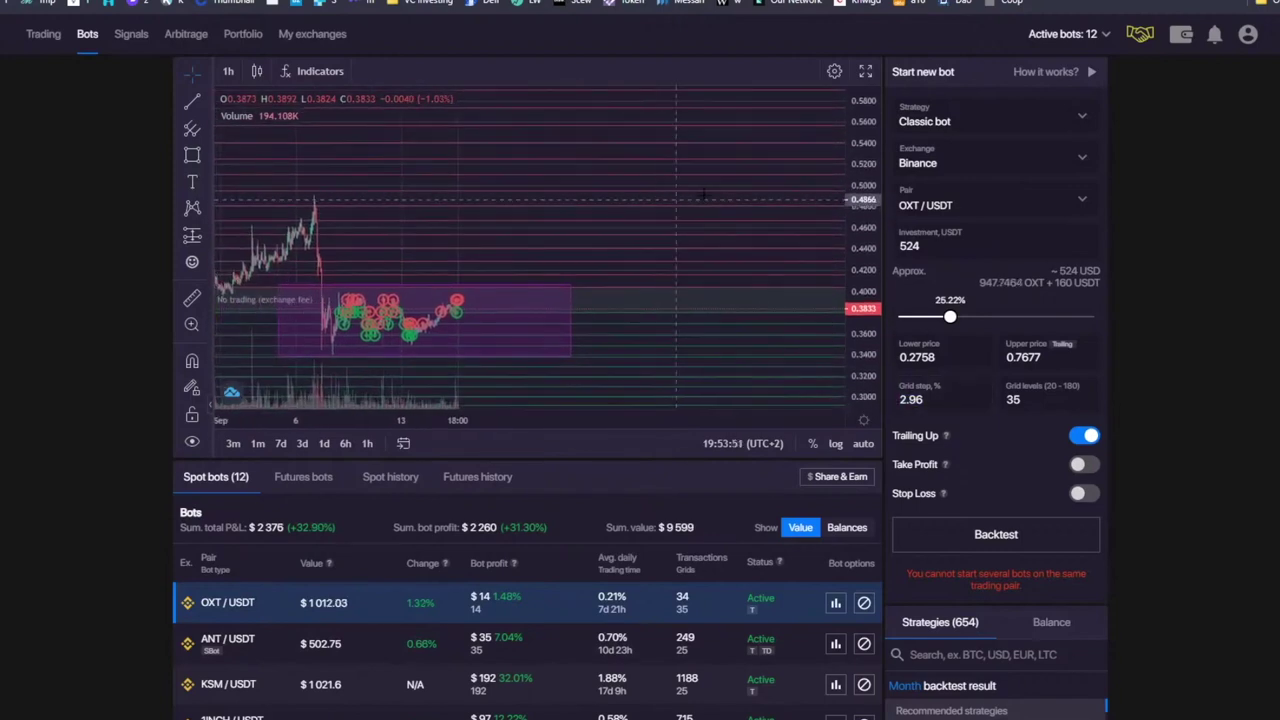
pyautogui.moveTo(876, 195); pyautogui.dragTo(876, 265)
pyautogui.moveTo(571, 186); pyautogui.dragTo(649, 191)
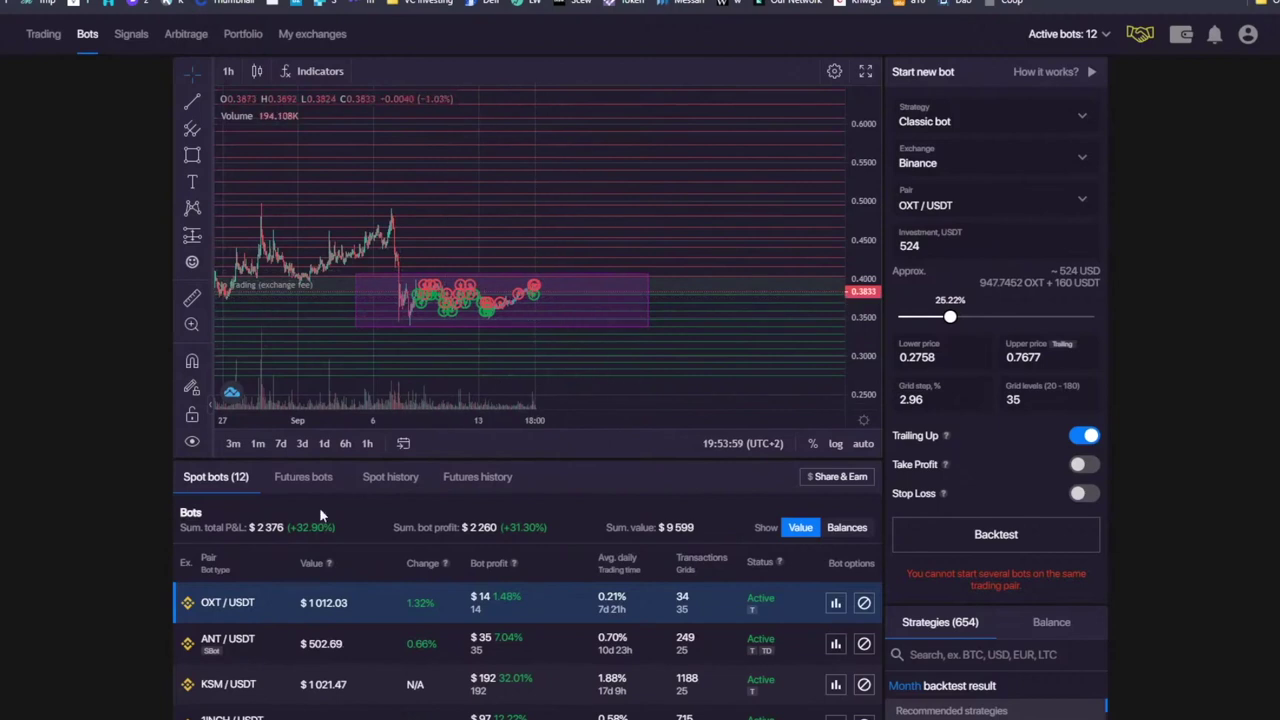
pyautogui.moveTo(742, 250); pyautogui.dragTo(623, 277)
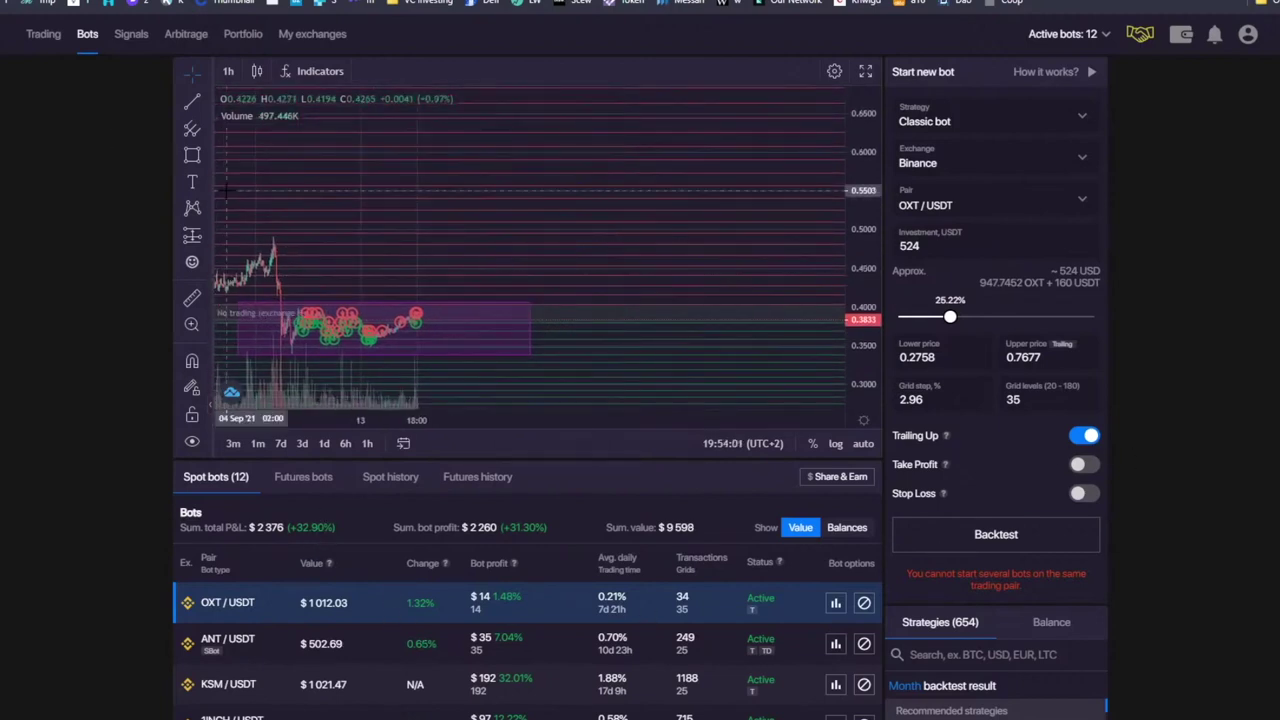
# Step: Draw an arrow path from about 0.41 to 0.48, down to 0.43 and up to 0.57, and move the rectangle up around its tip
pyautogui.moveTo(506, 226); pyautogui.dragTo(553, 221)
pyautogui.moveTo(706, 200); pyautogui.dragTo(693, 235)
pyautogui.click(210, 160)
pyautogui.click(245, 185)
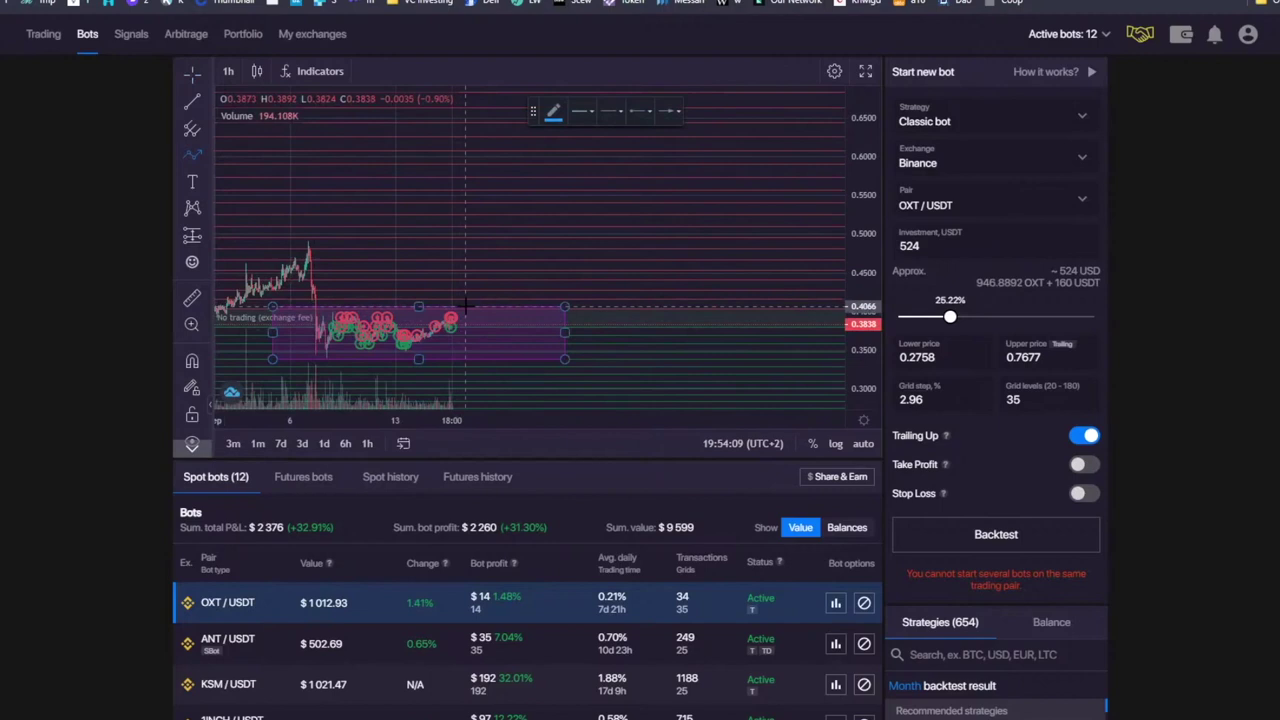
pyautogui.click(463, 307)
pyautogui.click(522, 253)
pyautogui.click(548, 289)
pyautogui.click(675, 204)
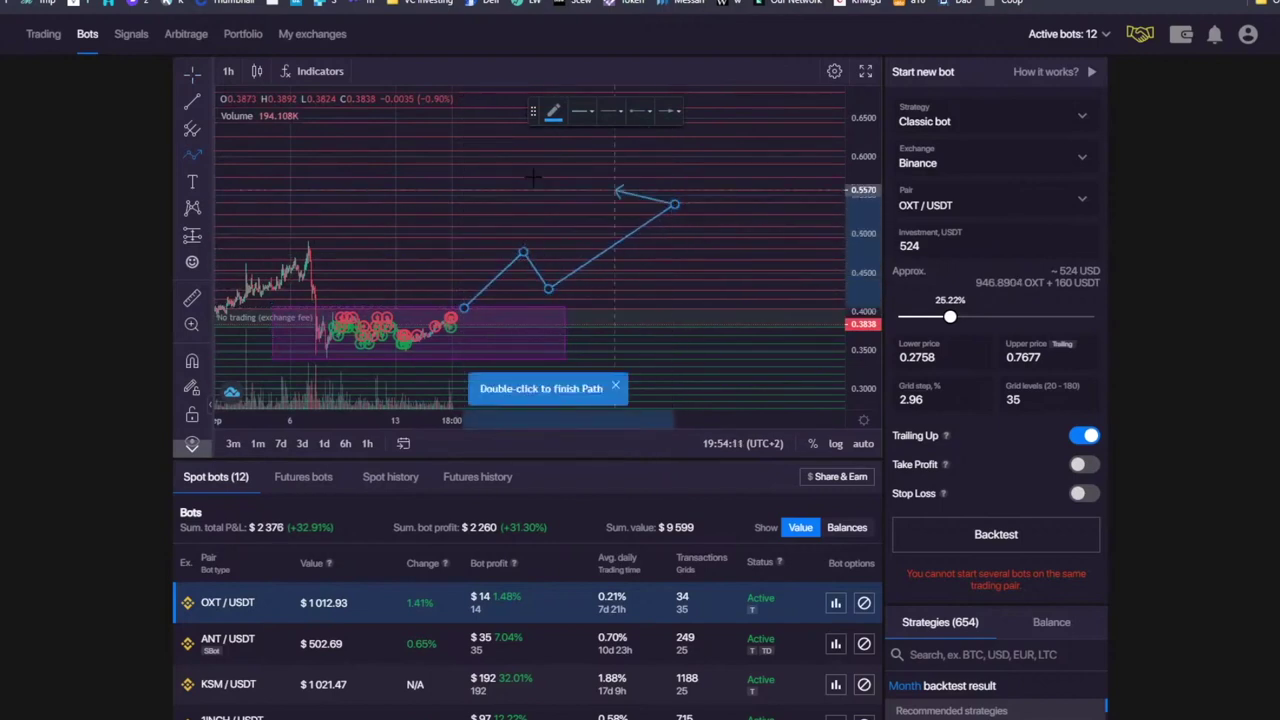
pyautogui.doubleClick(711, 176)
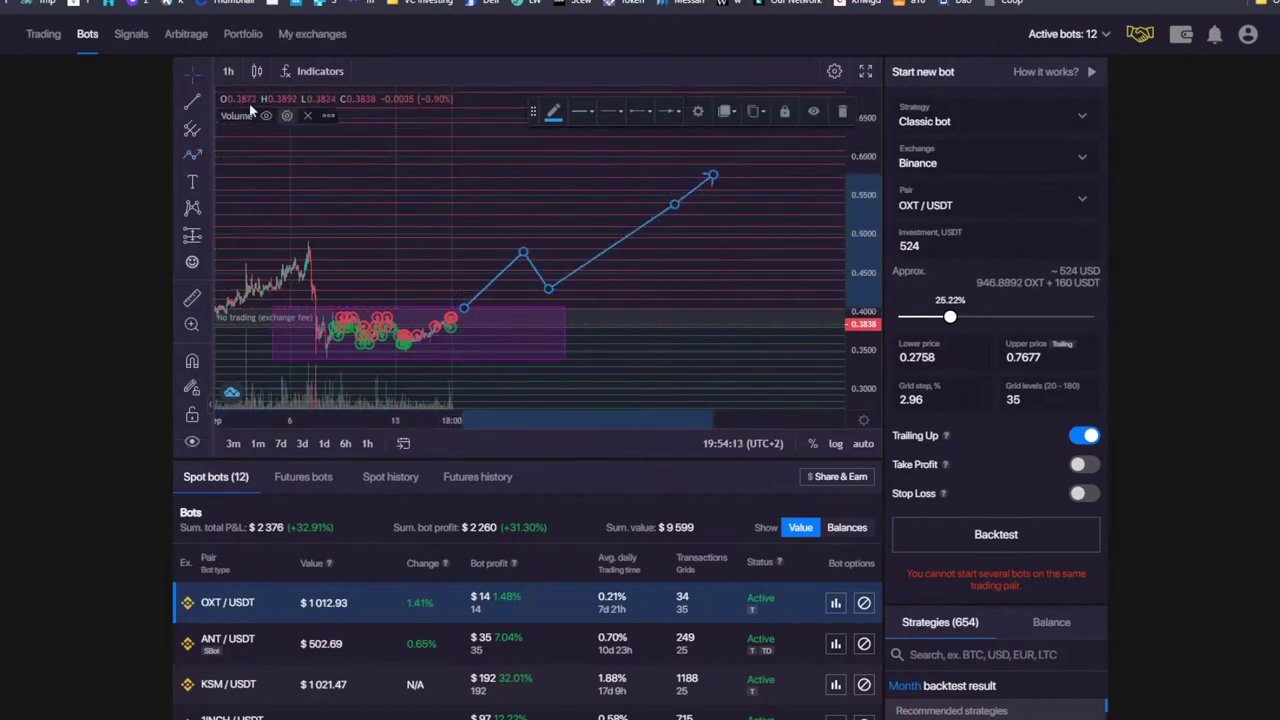
pyautogui.click(380, 306)
pyautogui.moveTo(380, 318); pyautogui.dragTo(605, 170)
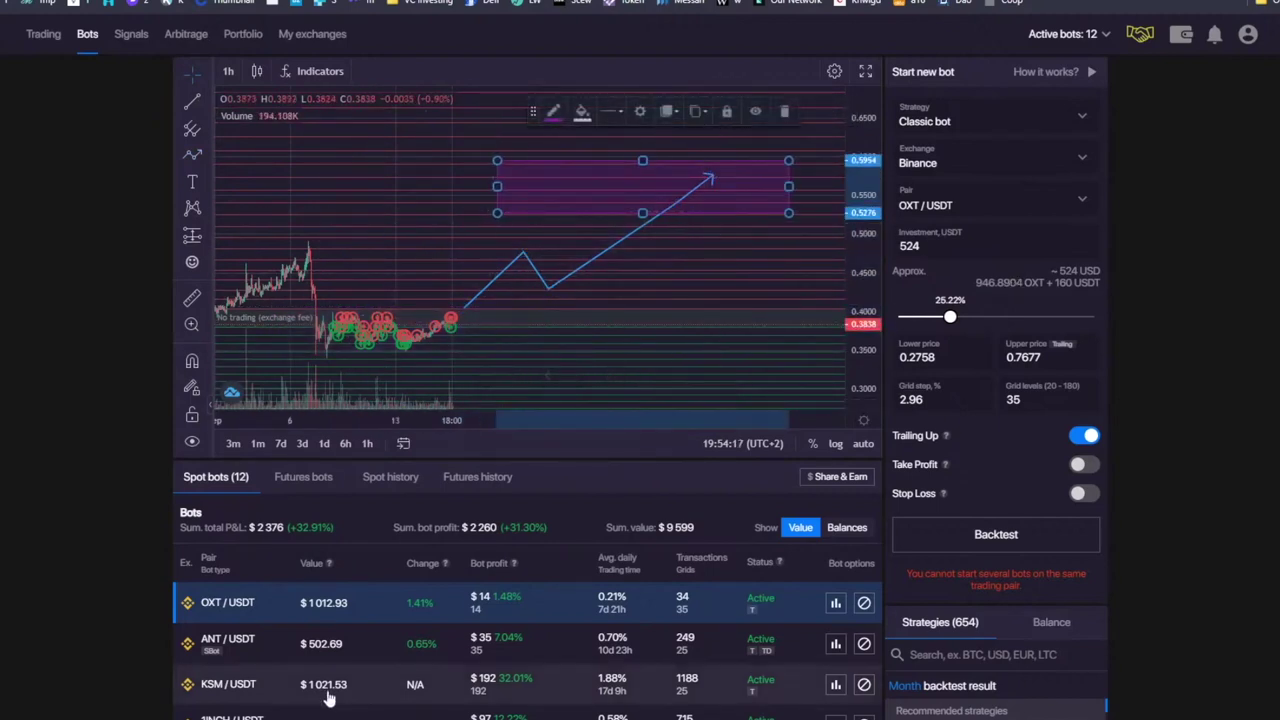
# Step: Load the ALGO/USDT bot, measure its grid from the upper edge to the lower edge with a price range, and delete the measurement
pyautogui.scroll(-3, 330, 698)
pyautogui.click(325, 592)
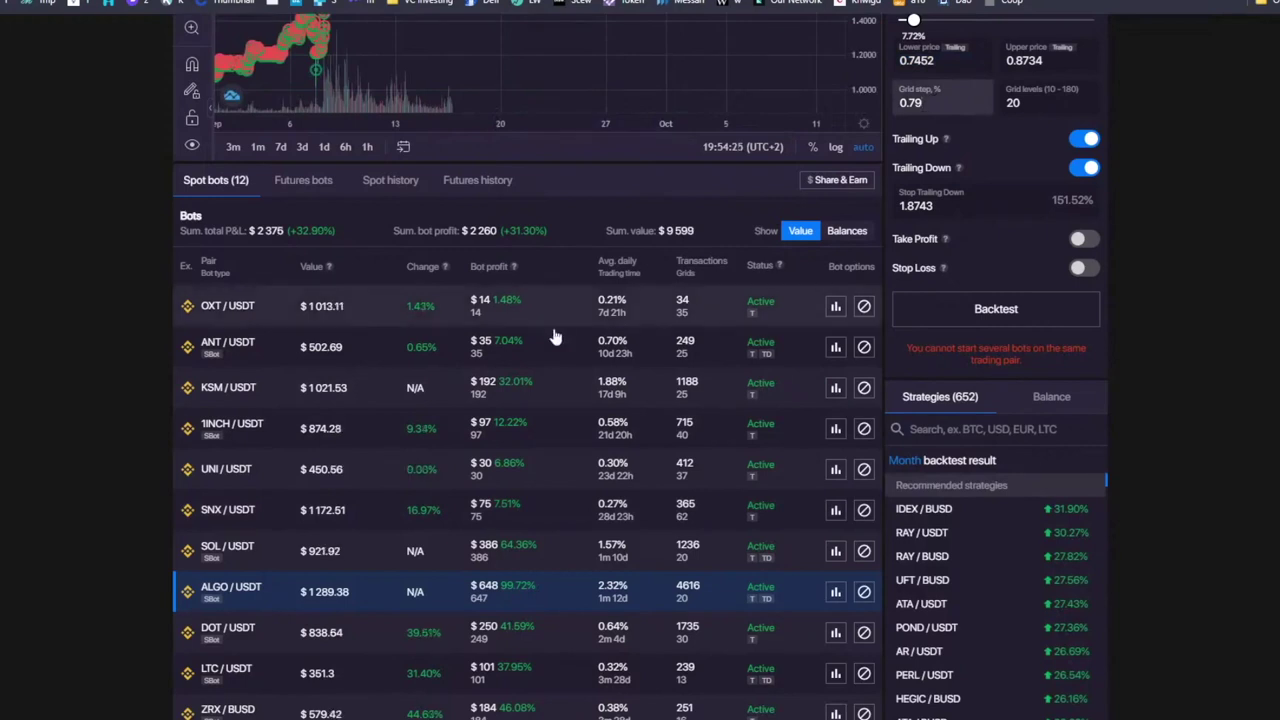
pyautogui.scroll(3, 557, 334)
pyautogui.scroll(2, 528, 283)
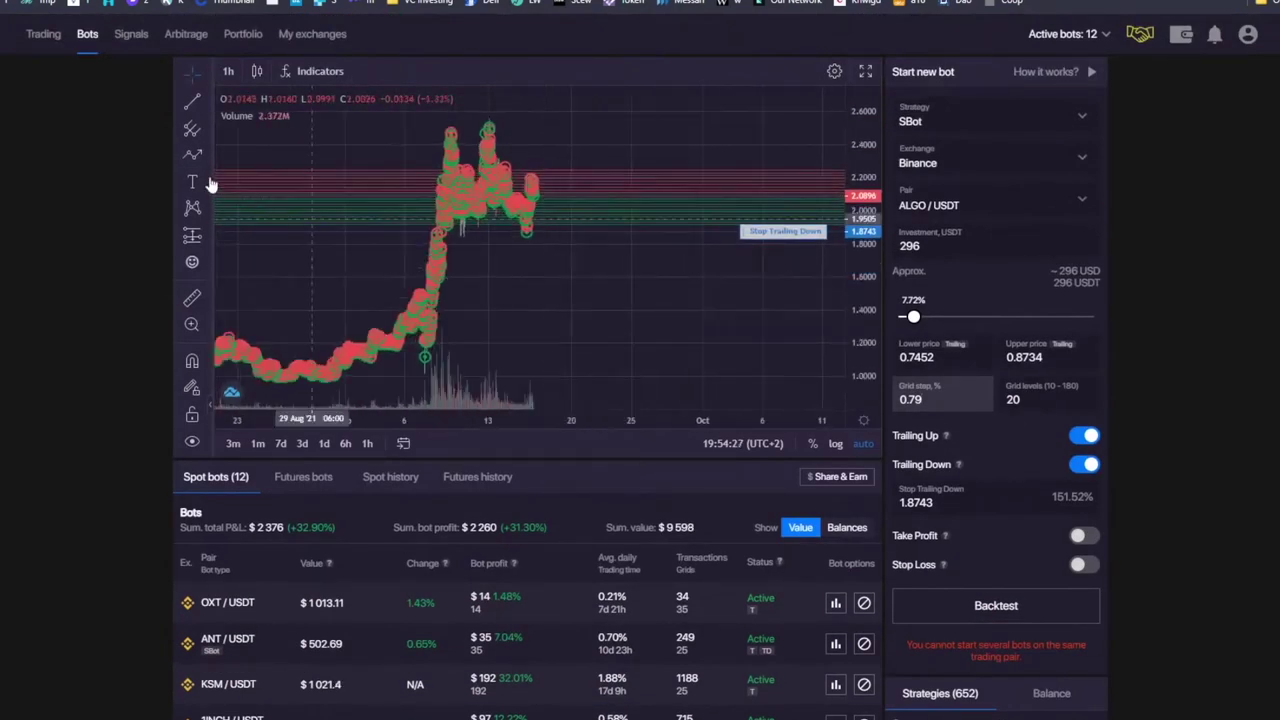
pyautogui.click(207, 232)
pyautogui.click(270, 319)
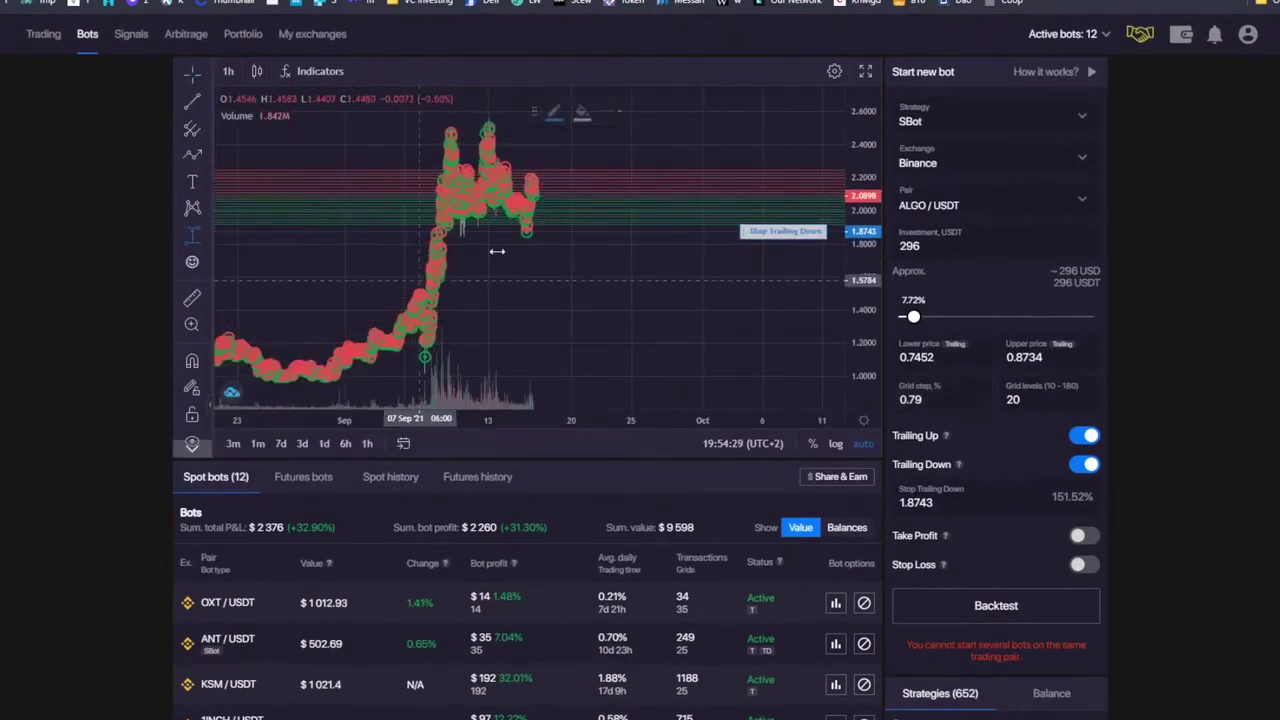
pyautogui.click(632, 172)
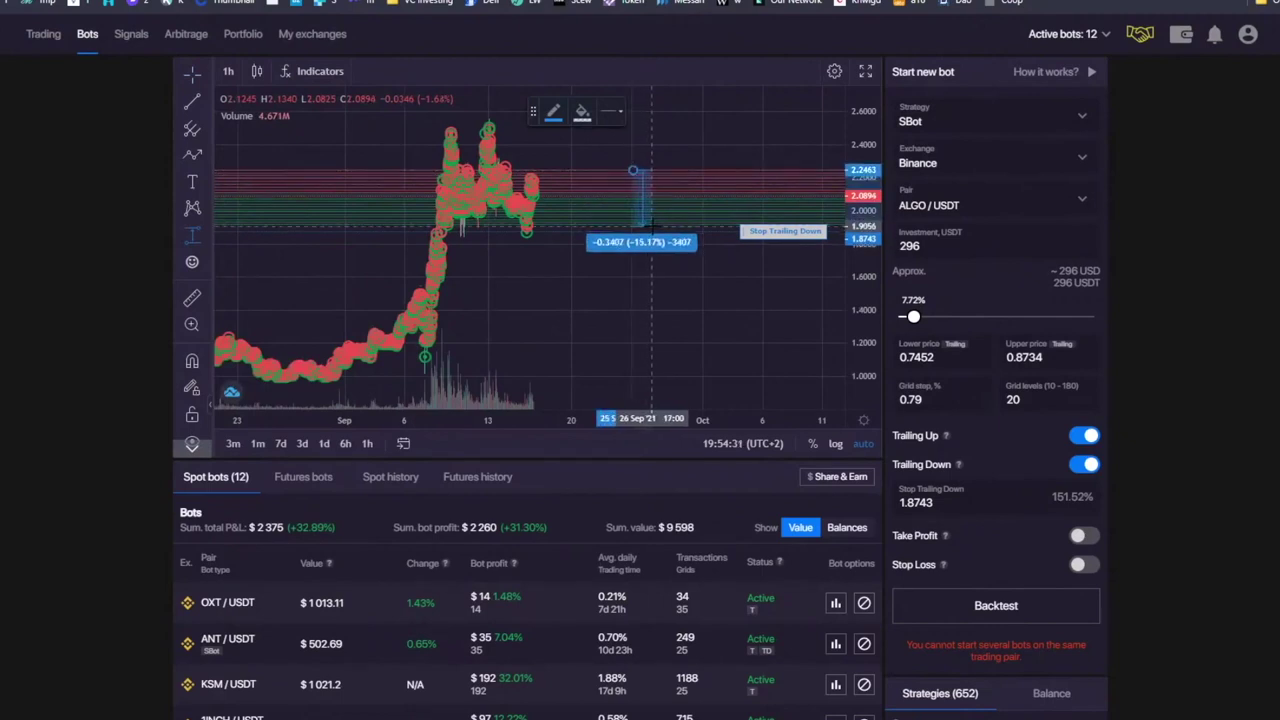
pyautogui.click(655, 226)
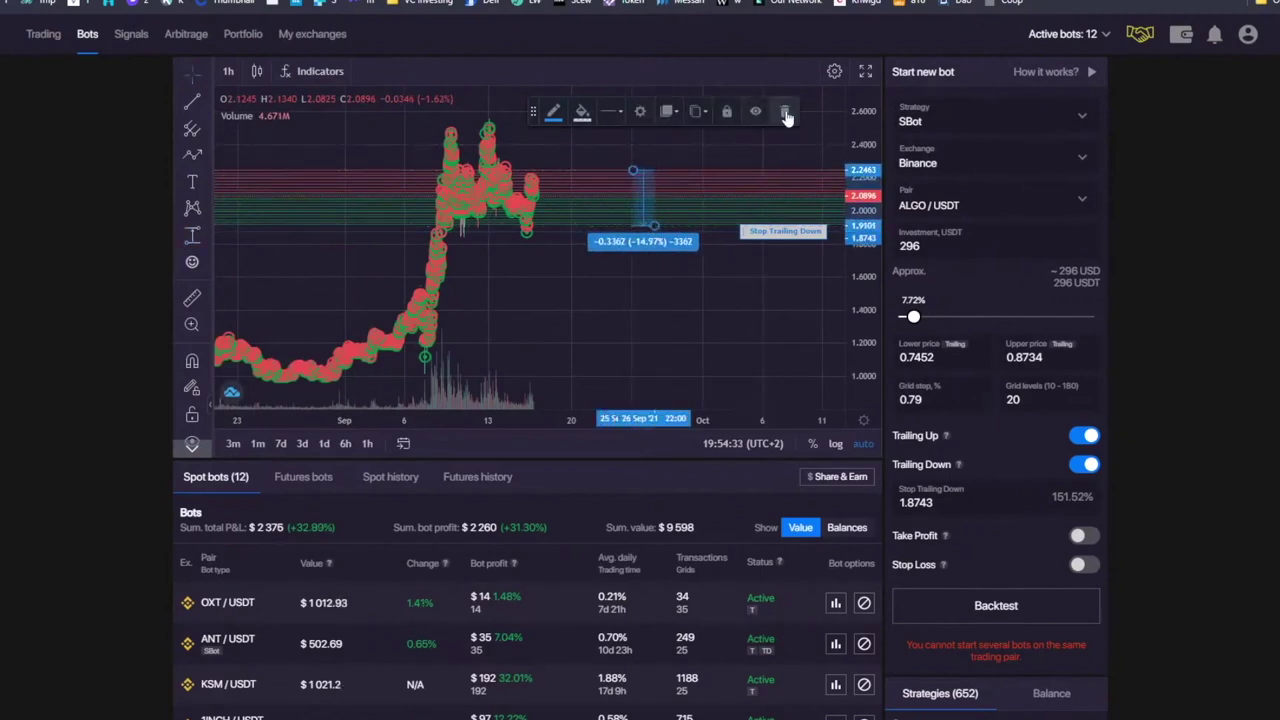
pyautogui.click(786, 116)
pyautogui.scroll(-3, 531, 557)
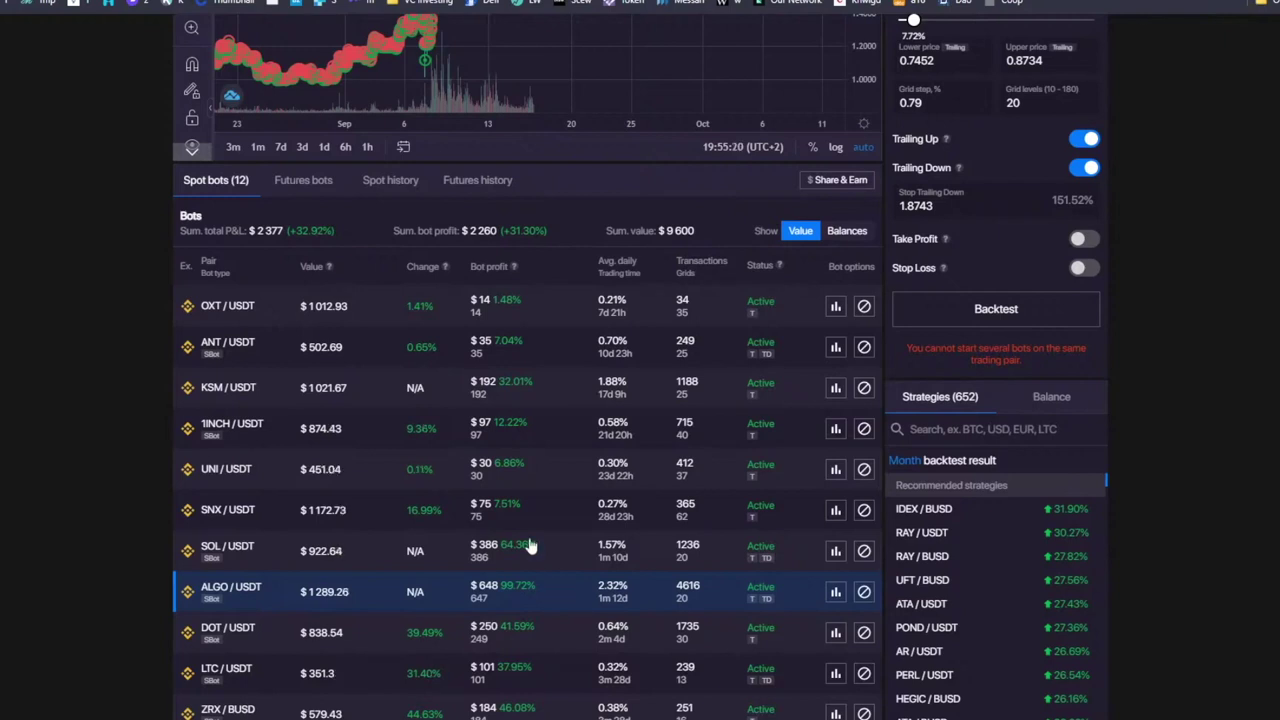
pyautogui.scroll(3, 986, 186)
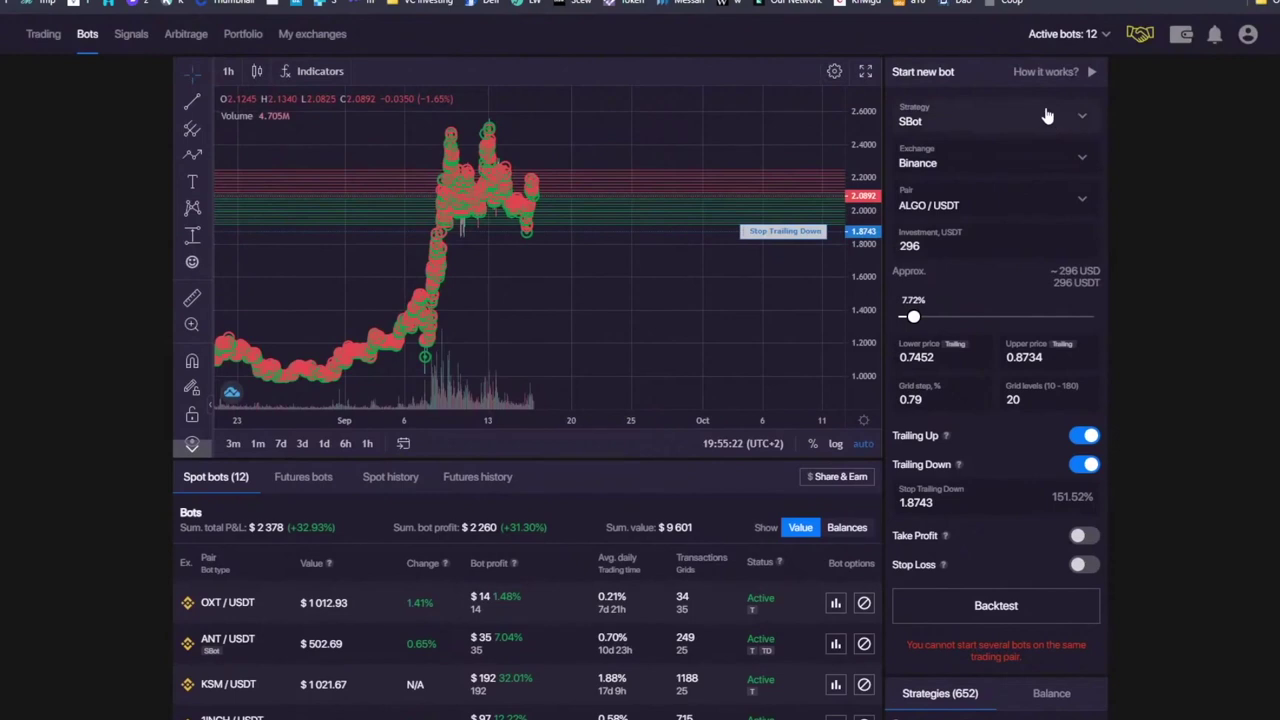
# Step: Switch ALGO/USDT to the Classic bot and draw arrow paths from the current price to about 2.24 and from about 1.9 to 2.6
pyautogui.click(1047, 117)
pyautogui.click(984, 220)
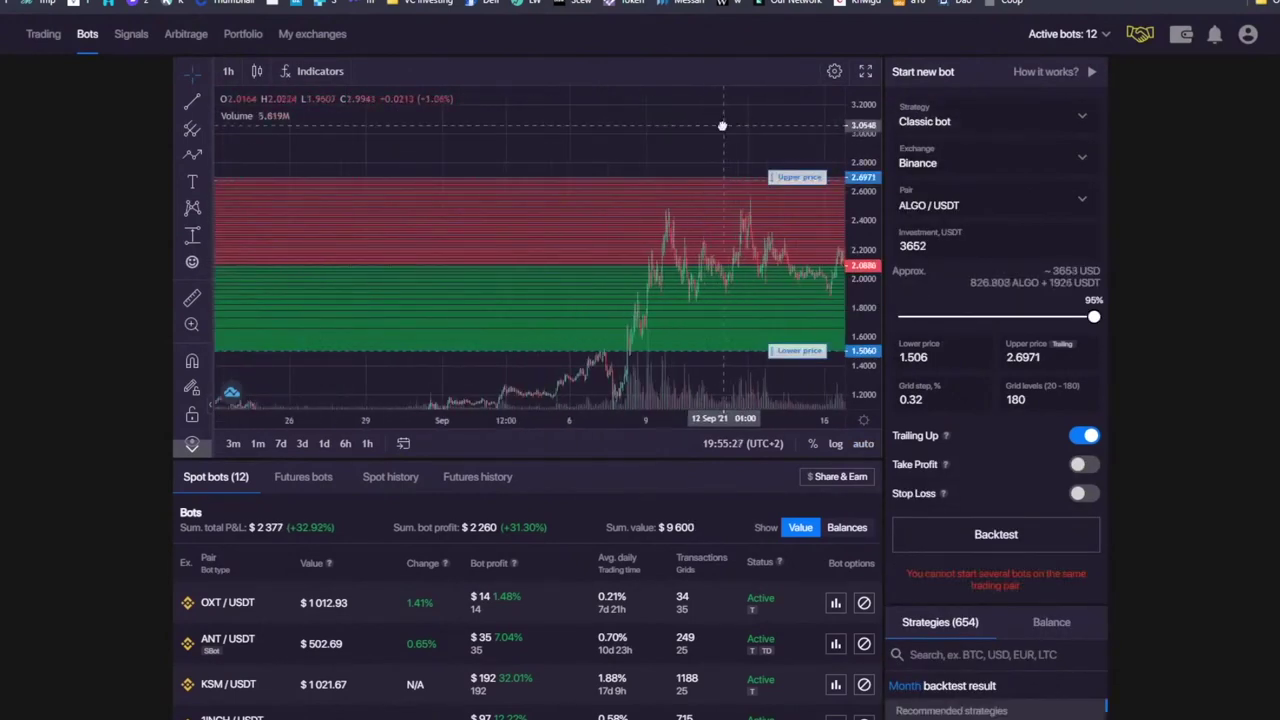
pyautogui.click(192, 155)
pyautogui.click(522, 266)
pyautogui.click(645, 253)
pyautogui.click(680, 303)
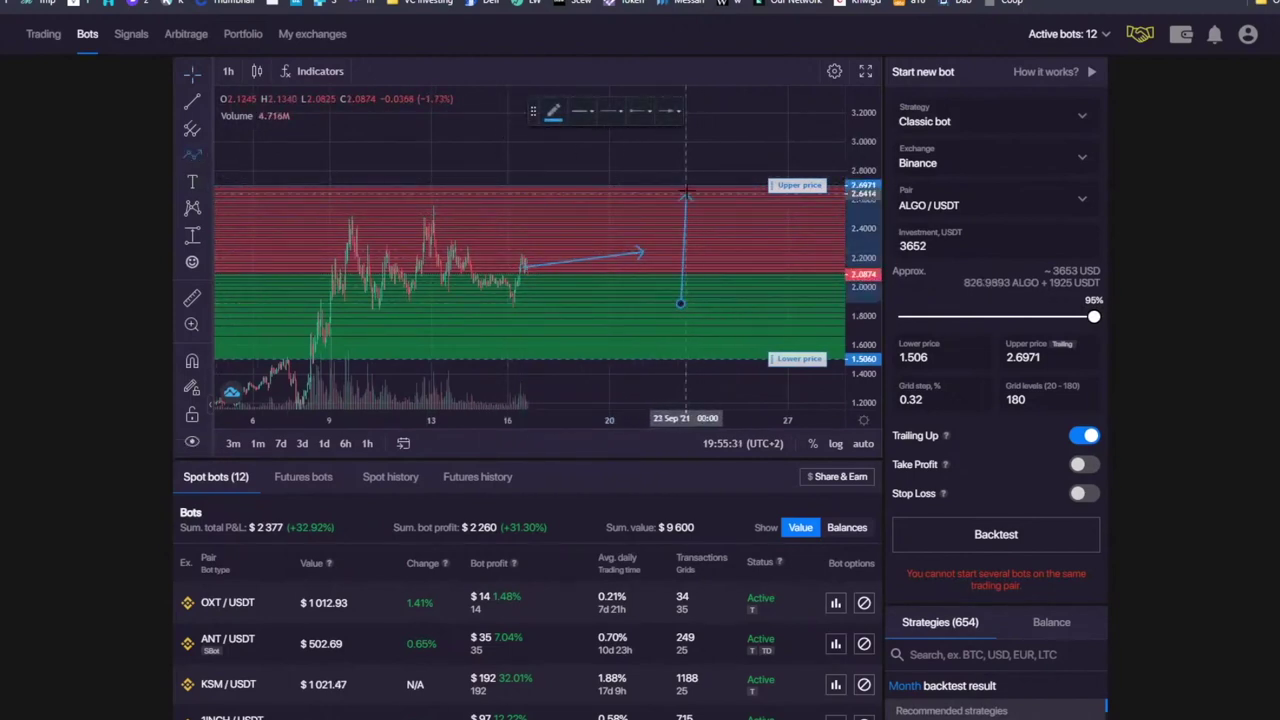
pyautogui.click(752, 217)
pyautogui.click(805, 245)
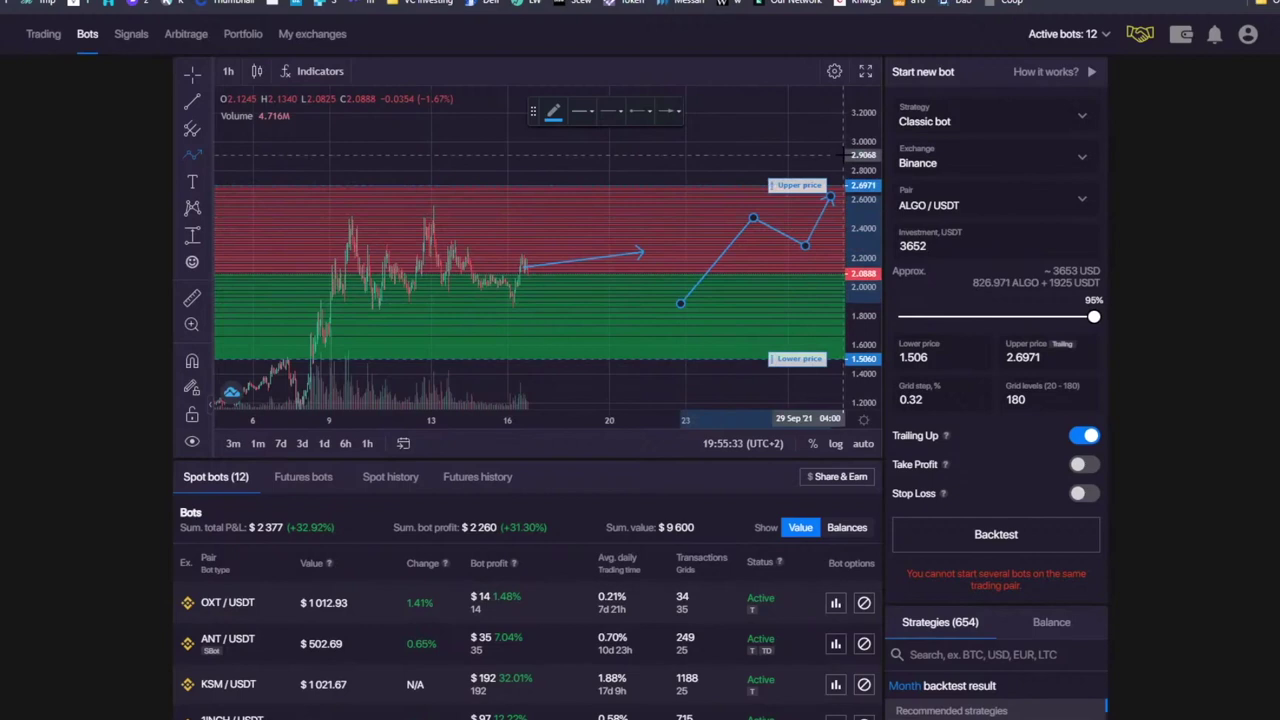
pyautogui.doubleClick(830, 197)
# Step: Draw an arrow path heading back in time above the grid's upper price, and remove all drawings from the chart
pyautogui.click(840, 157)
pyautogui.doubleClick(645, 133)
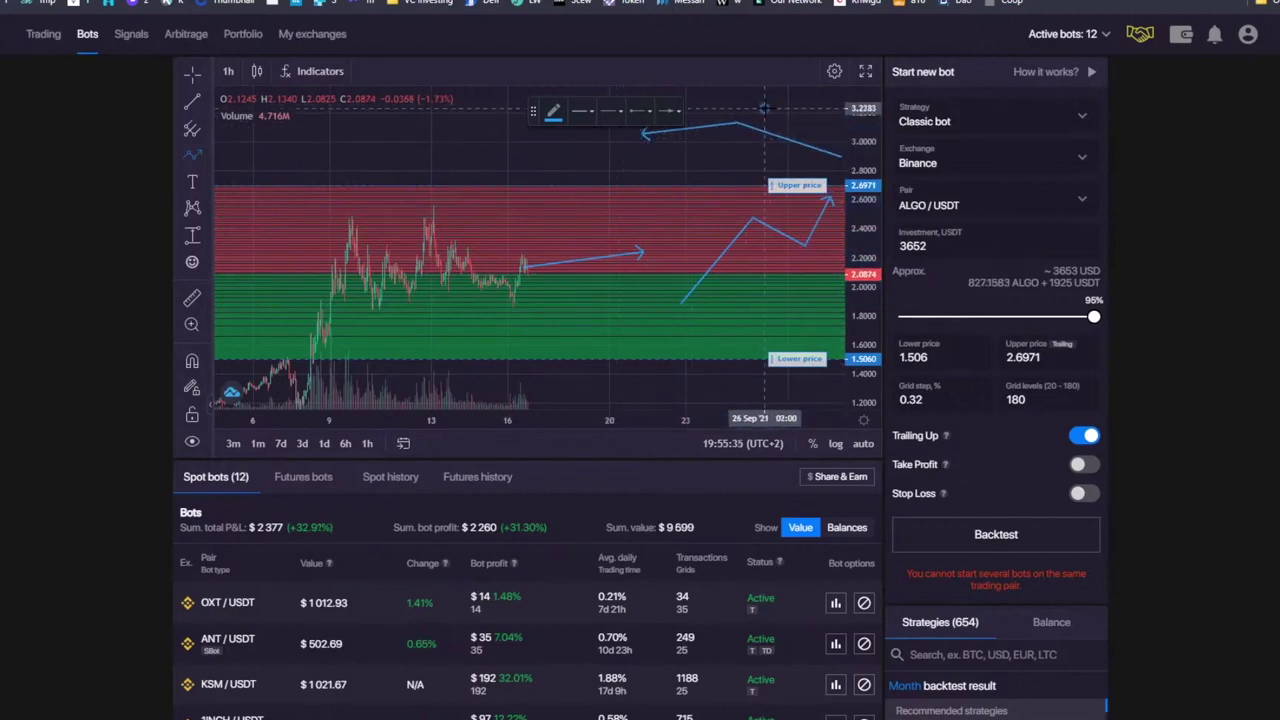
pyautogui.rightClick(537, 150)
pyautogui.click(596, 296)
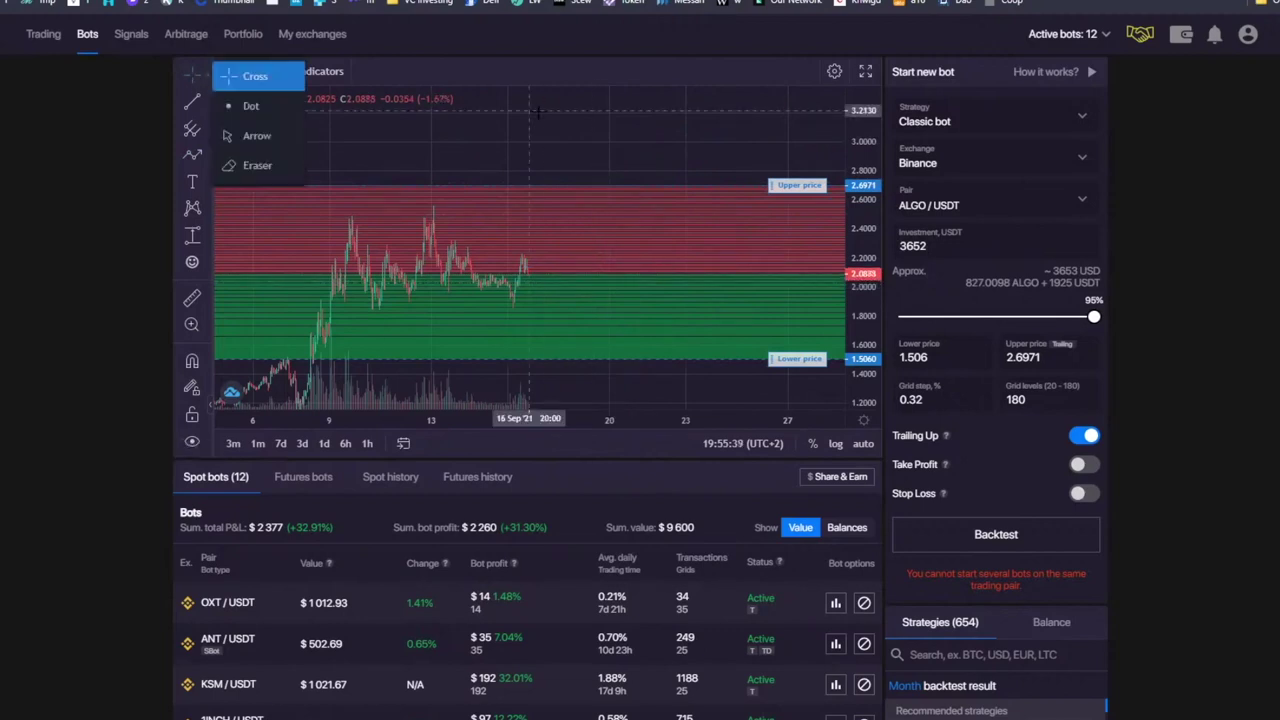
# Step: Set the ALGO/USDT strategy back to SBot
pyautogui.hscroll(5, 675, 127)
pyautogui.click(945, 125)
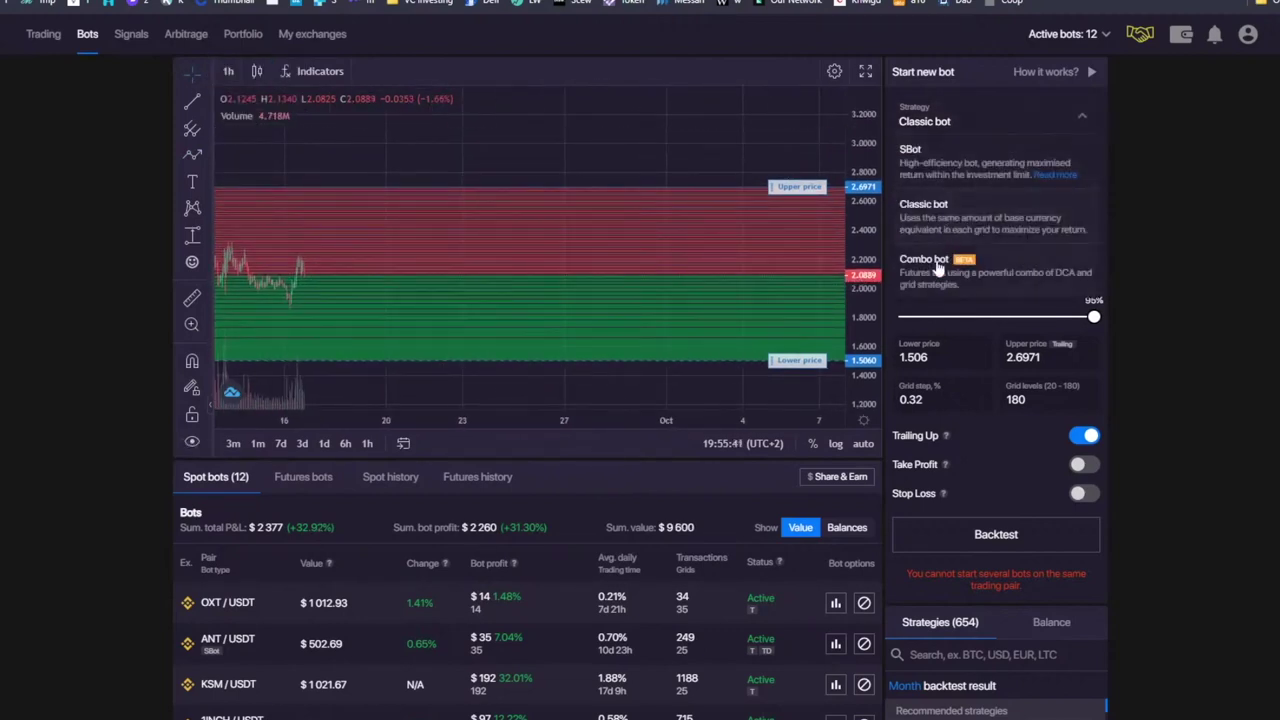
pyautogui.click(935, 170)
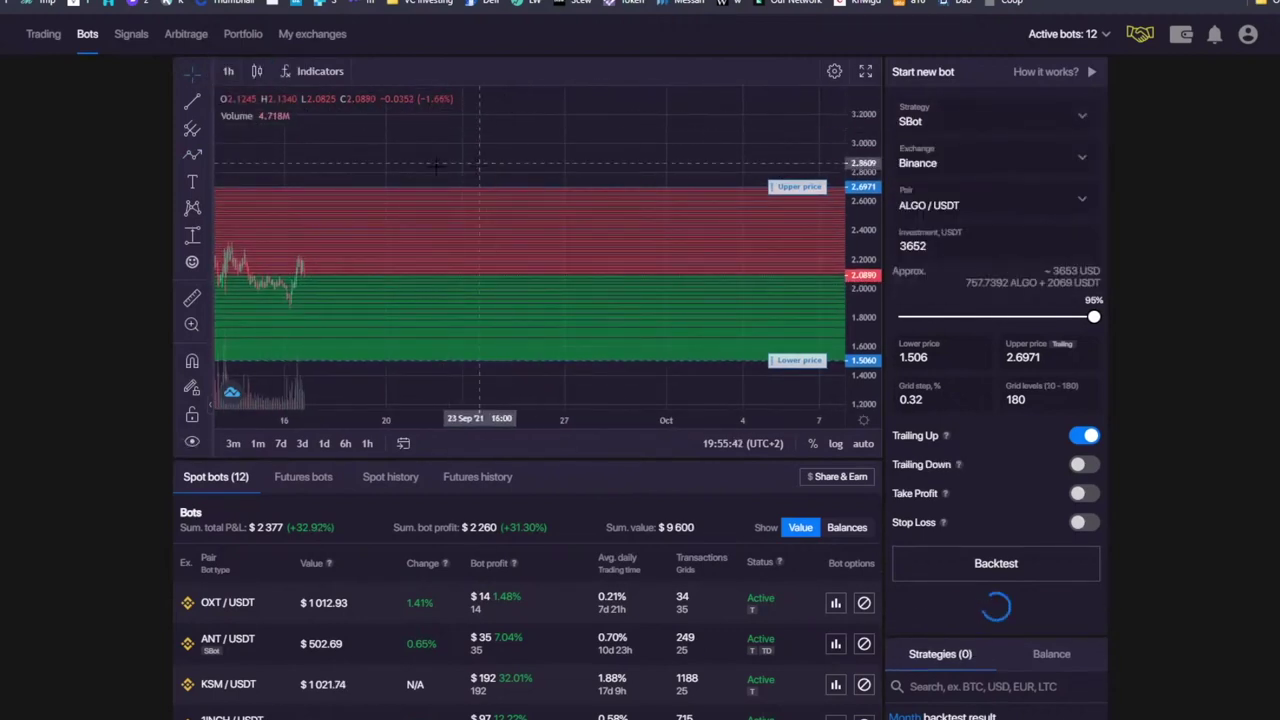
# Step: Draw a zigzag arrow path after the last candles, swinging between about 1.95 and 2.27 inside the grid
pyautogui.click(440, 292)
pyautogui.click(506, 250)
pyautogui.click(530, 296)
pyautogui.click(598, 251)
pyautogui.click(628, 289)
pyautogui.doubleClick(675, 275)
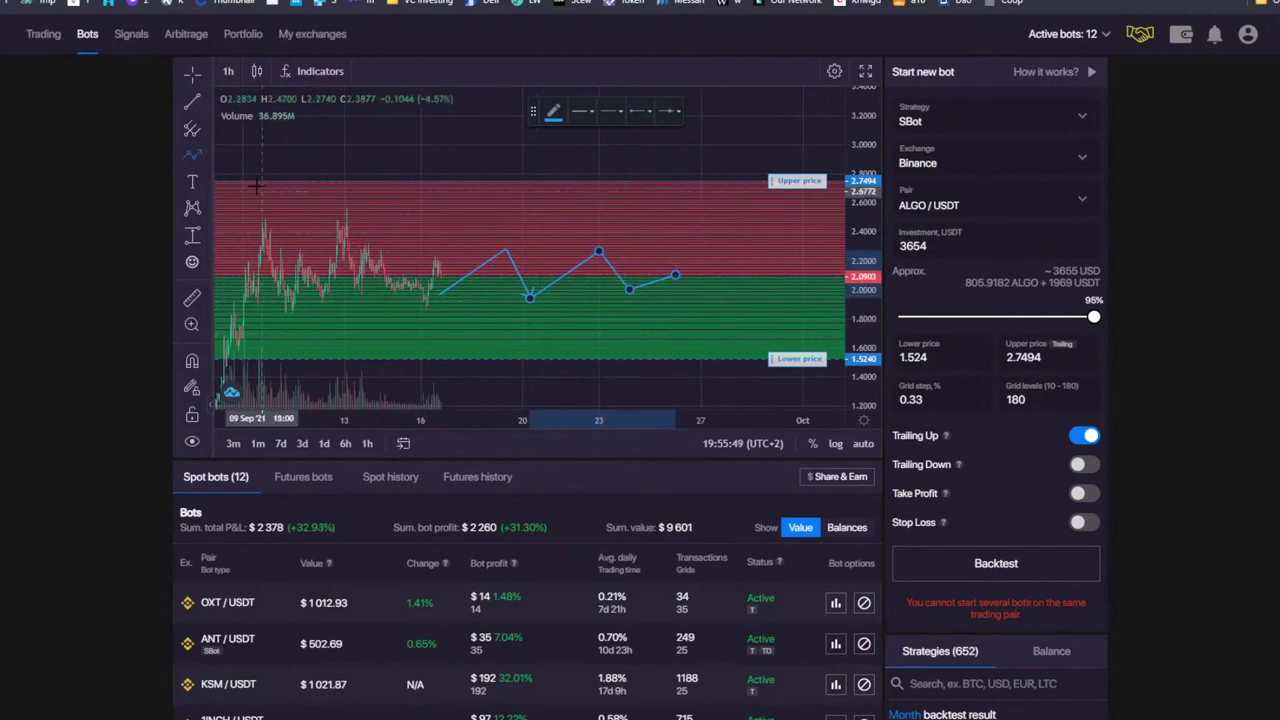
# Step: Draw a second arrow path from the zigzag's end down to about 1.77 and up to about 3.0, and clear all drawings
pyautogui.click(203, 160)
pyautogui.click(300, 185)
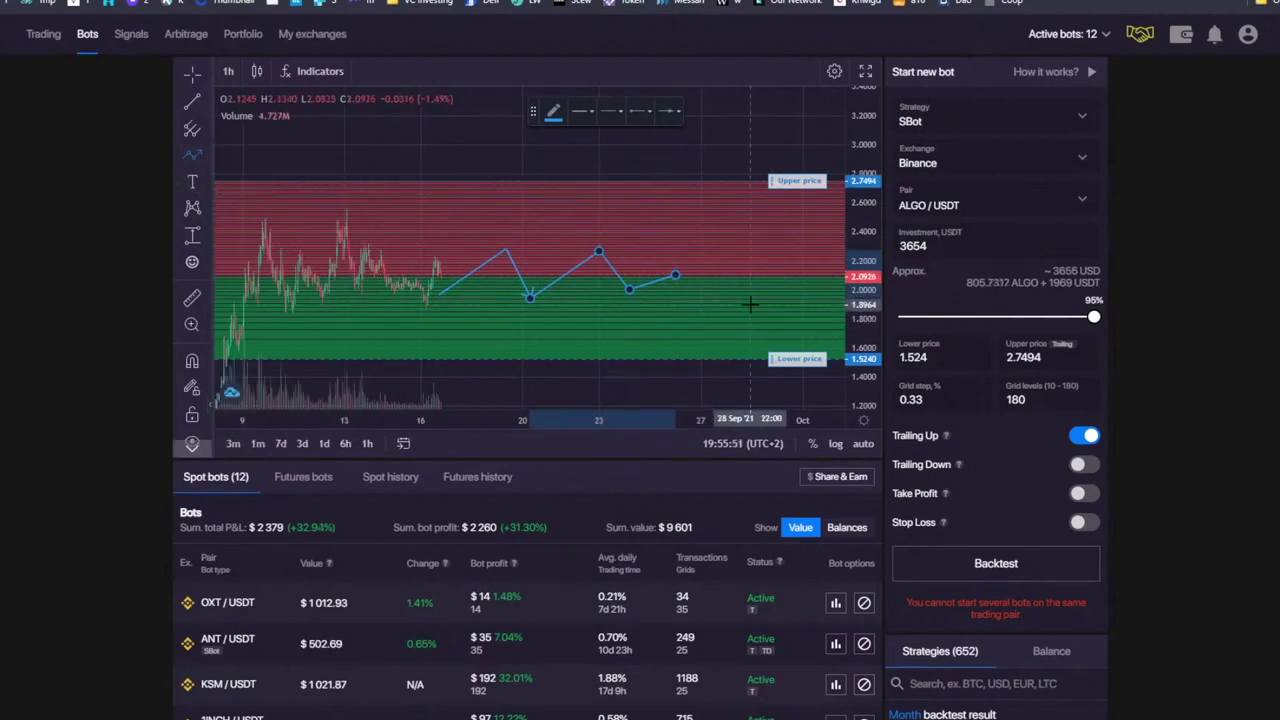
pyautogui.click(685, 280)
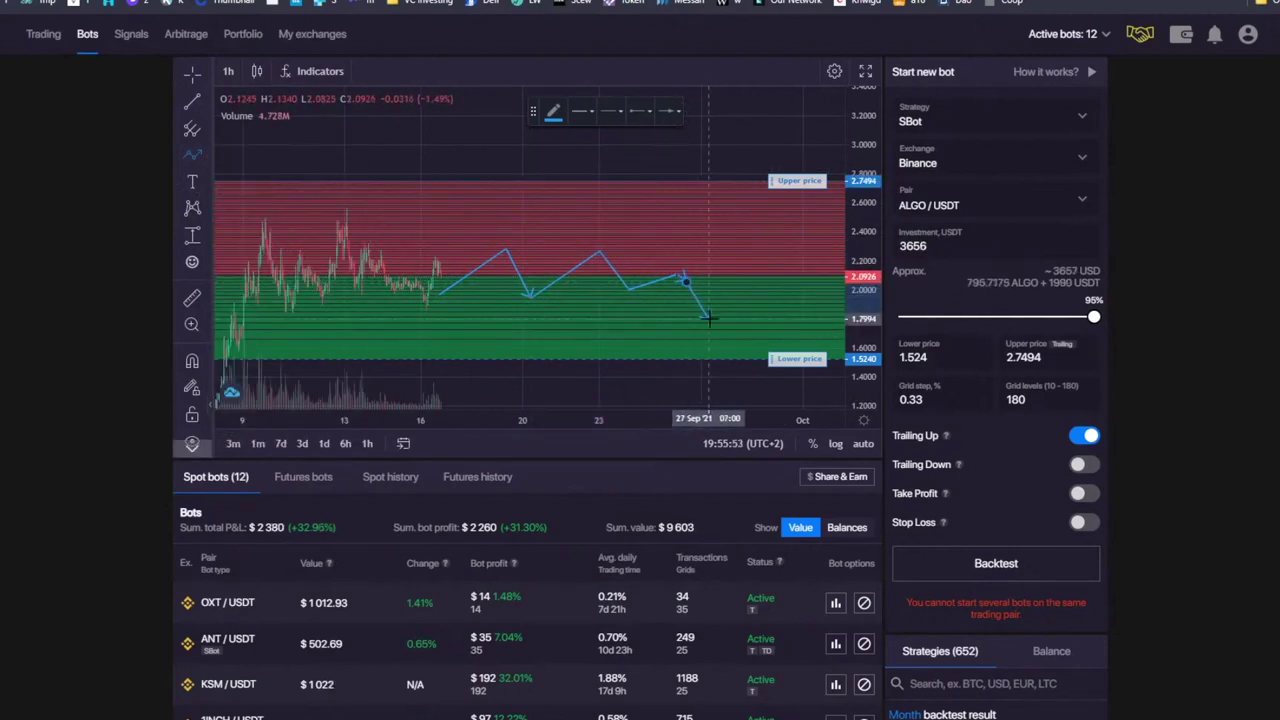
pyautogui.click(713, 322)
pyautogui.doubleClick(815, 143)
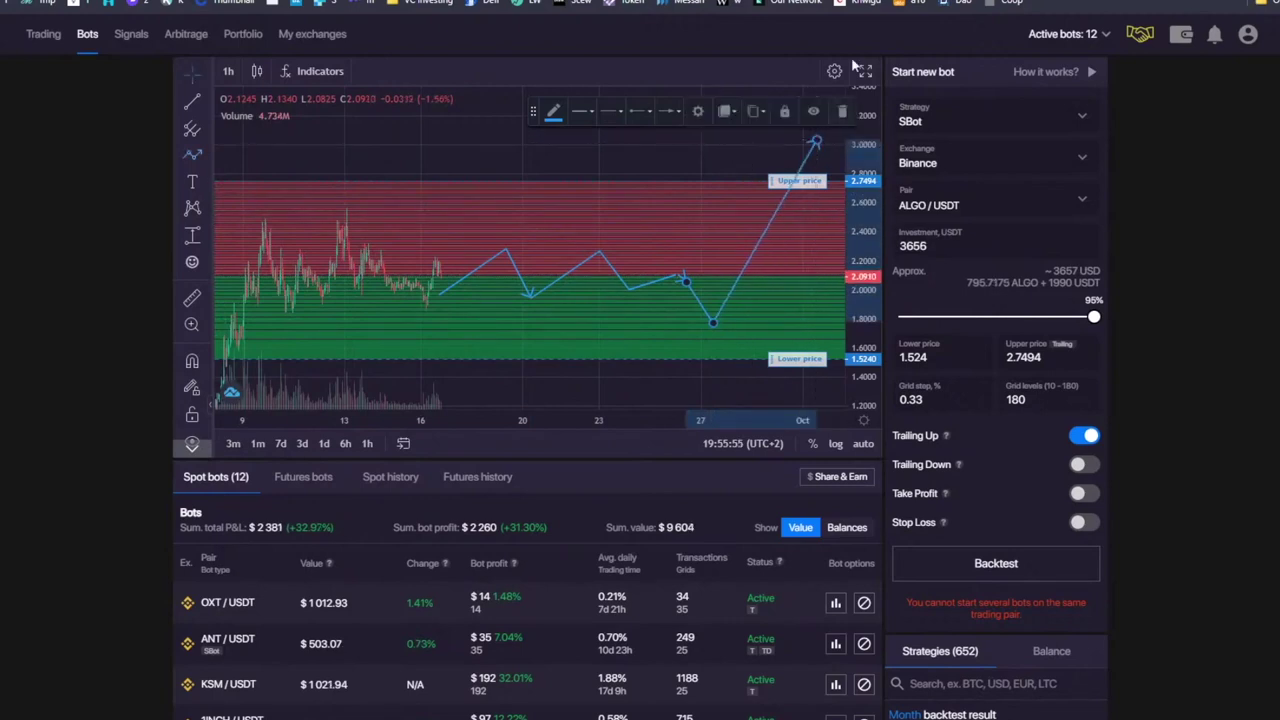
pyautogui.click(842, 111)
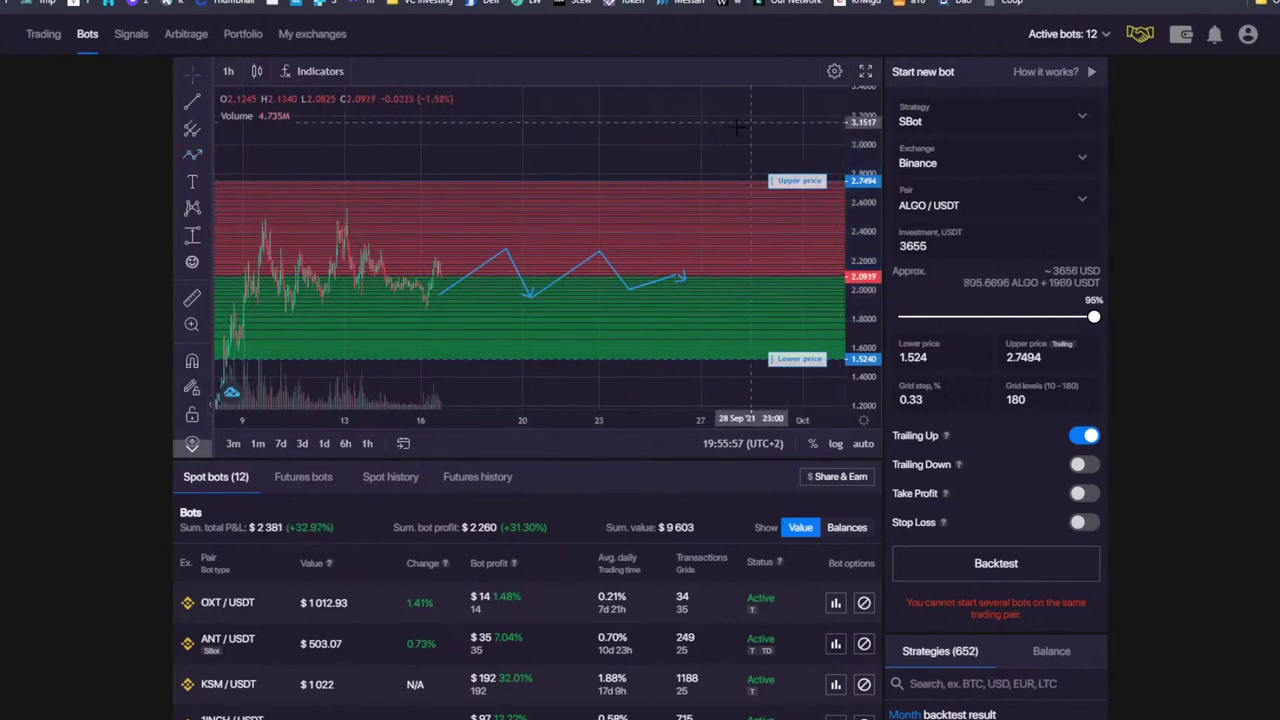
pyautogui.rightClick(693, 149)
pyautogui.click(762, 299)
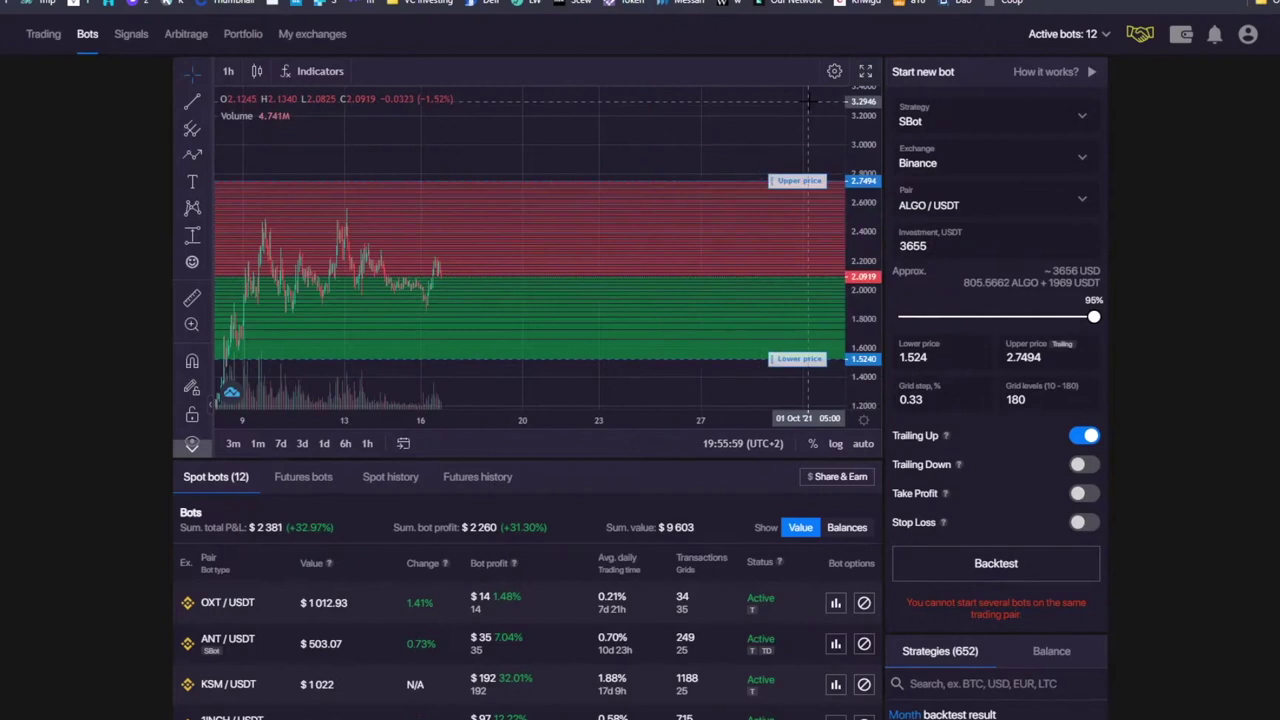
# Step: Sort the running spot bots by change and finally by average daily profit
pyautogui.scroll(-4, 288, 422)
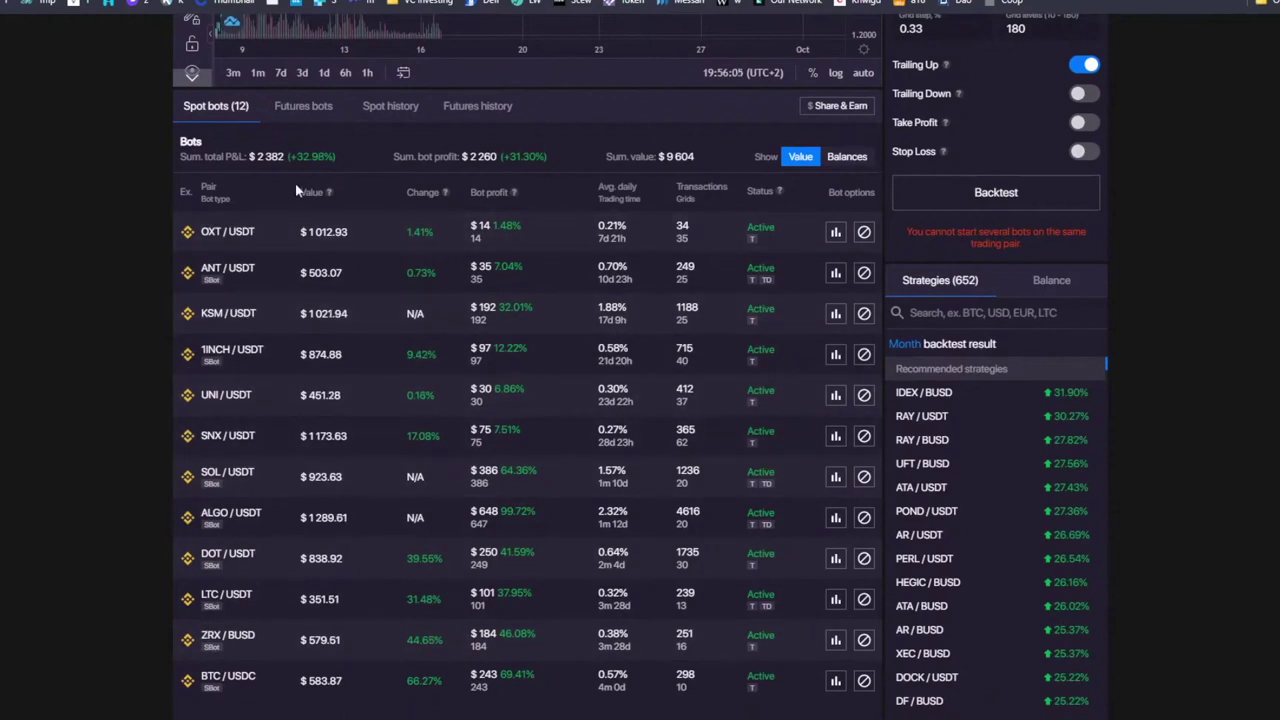
pyautogui.click(423, 193)
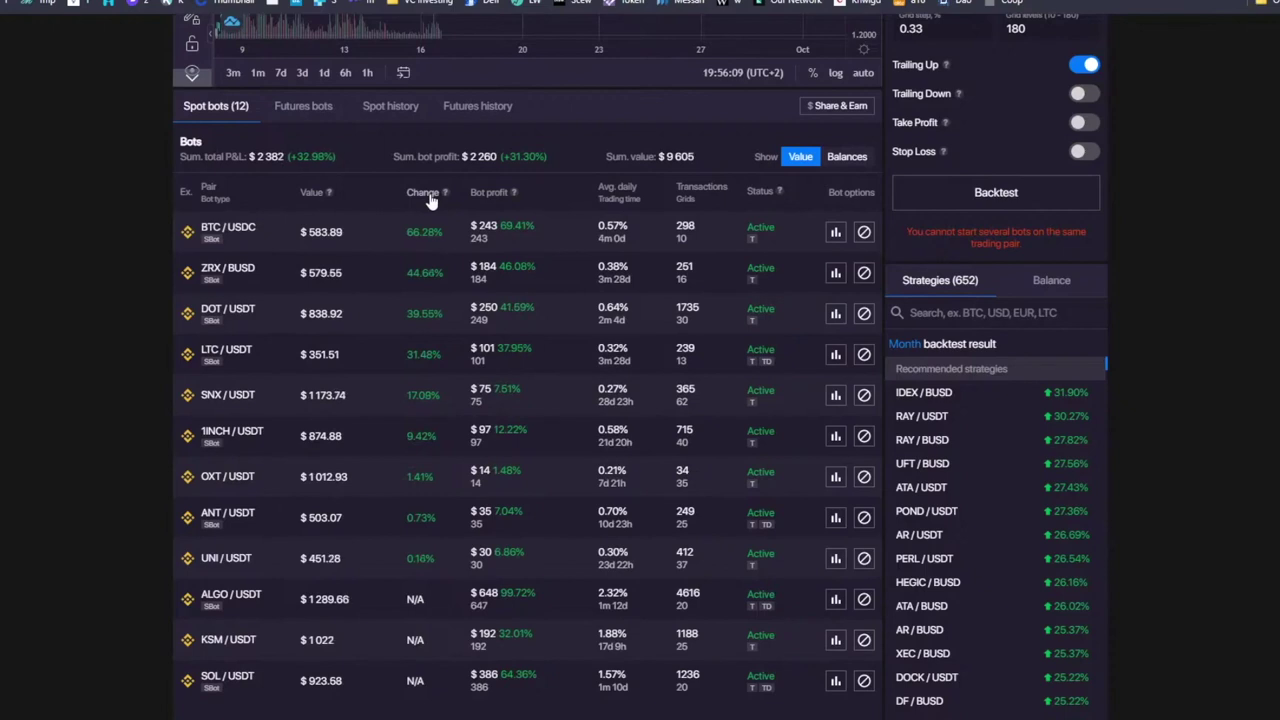
pyautogui.click(627, 193)
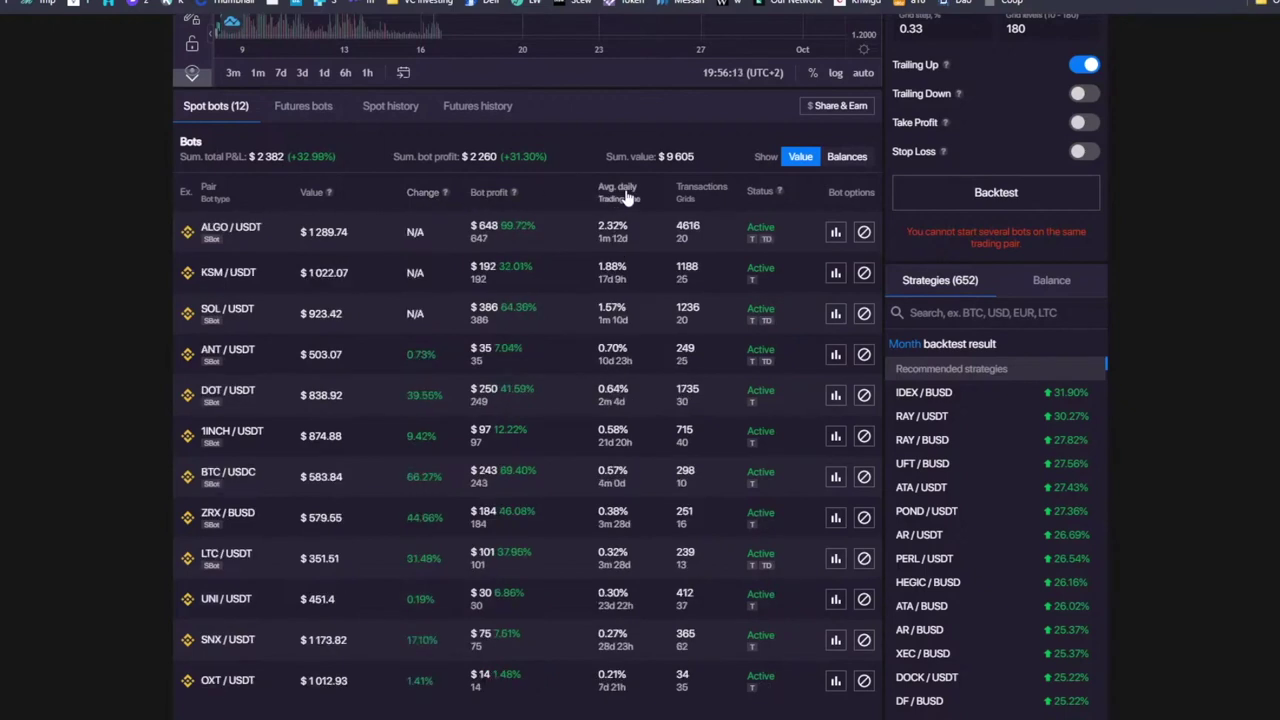
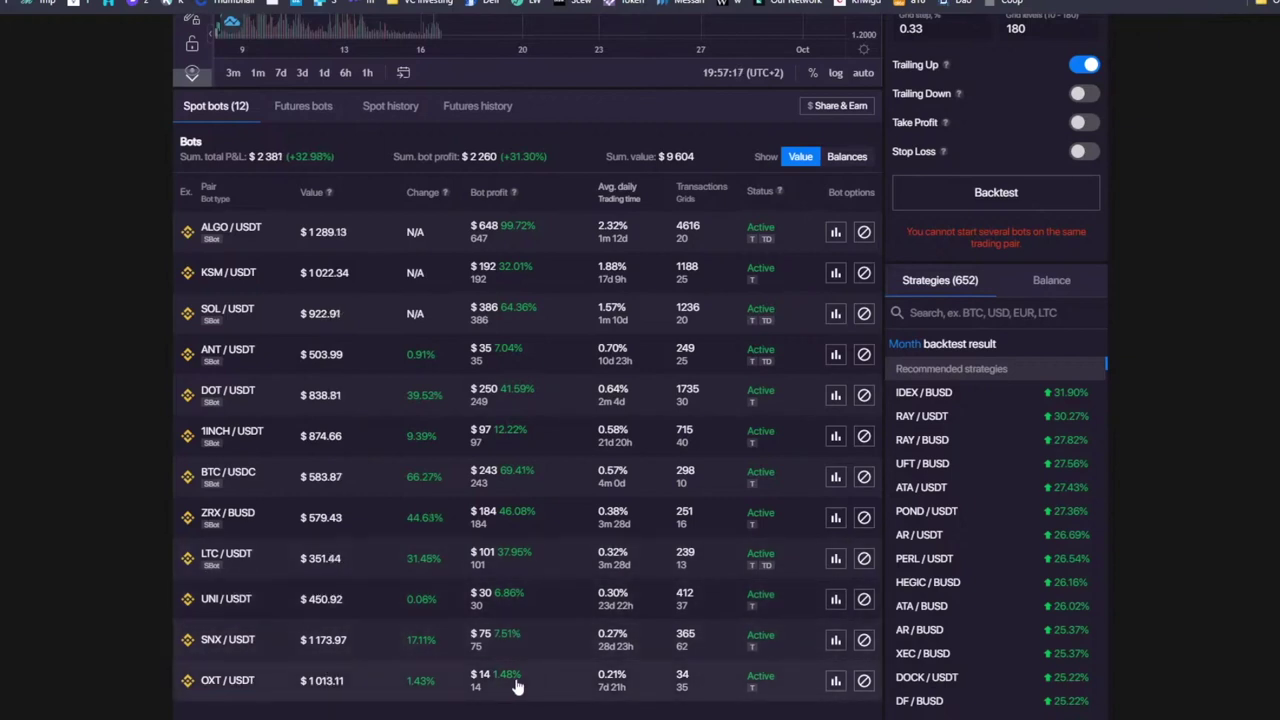
# Step: Check the running ALGO/USDT bot's profit and funds in its details, and close them
pyautogui.scroll(1, 645, 330)
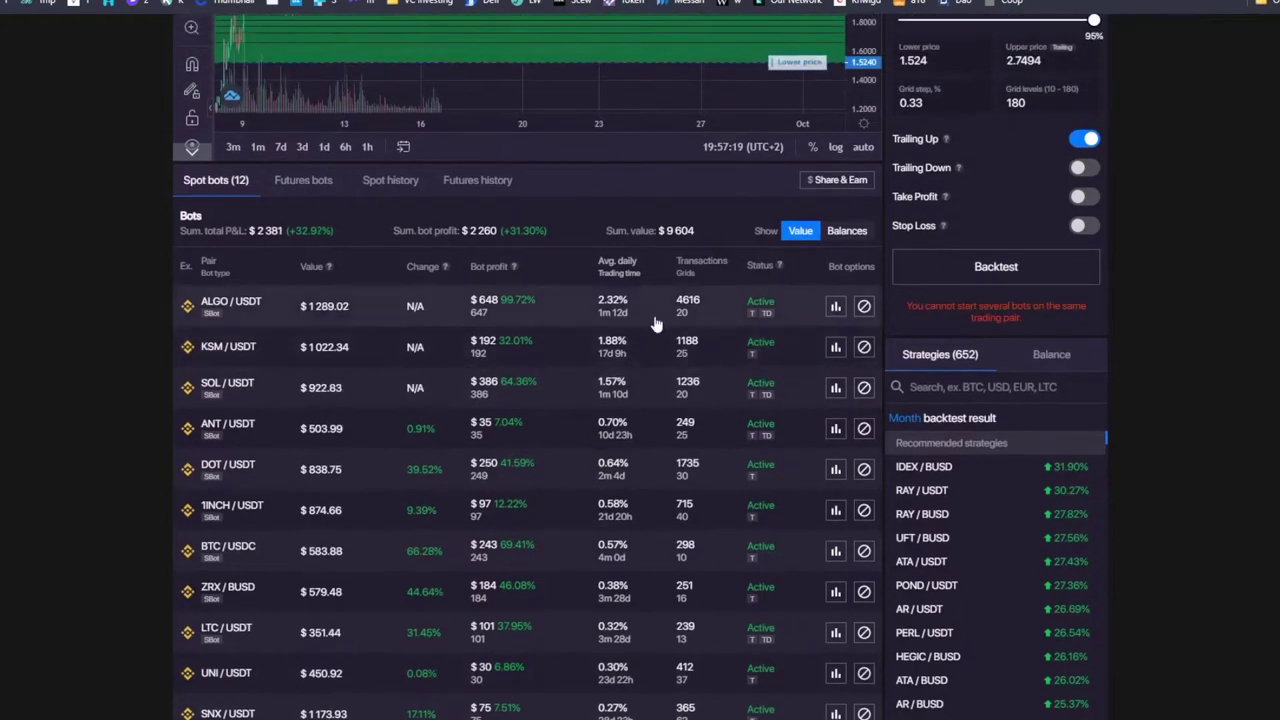
pyautogui.click(835, 307)
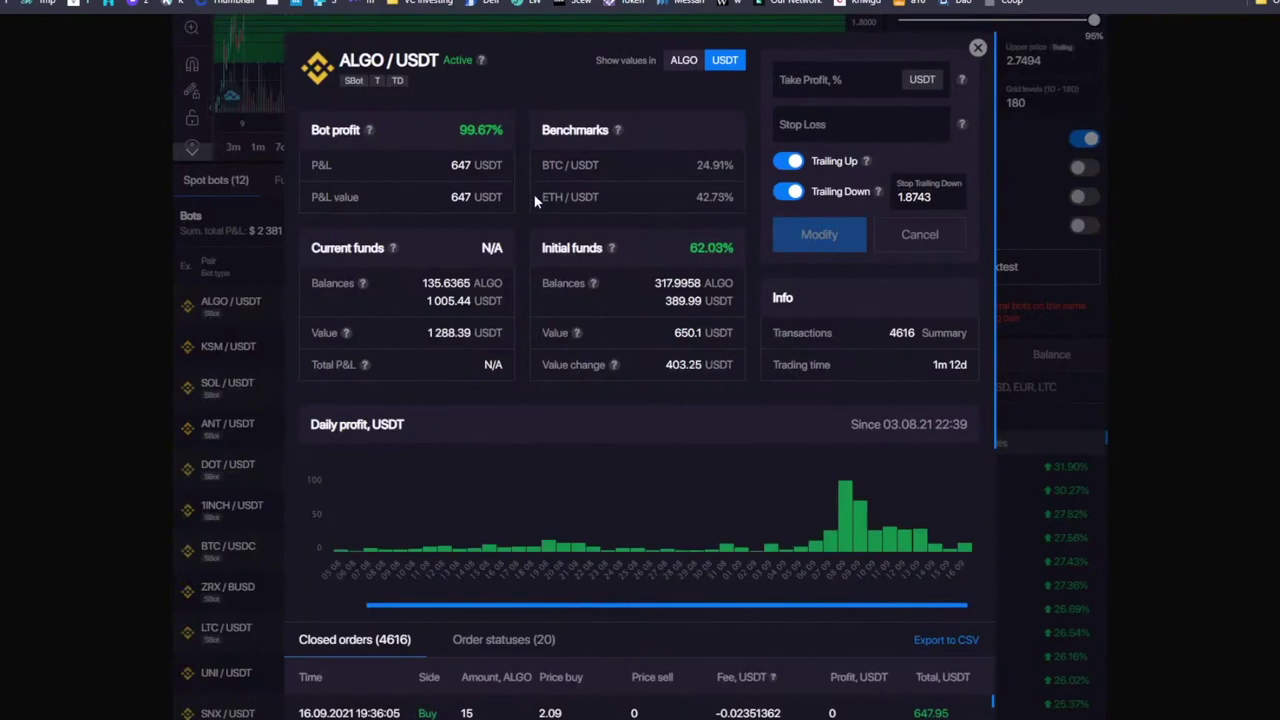
pyautogui.click(977, 47)
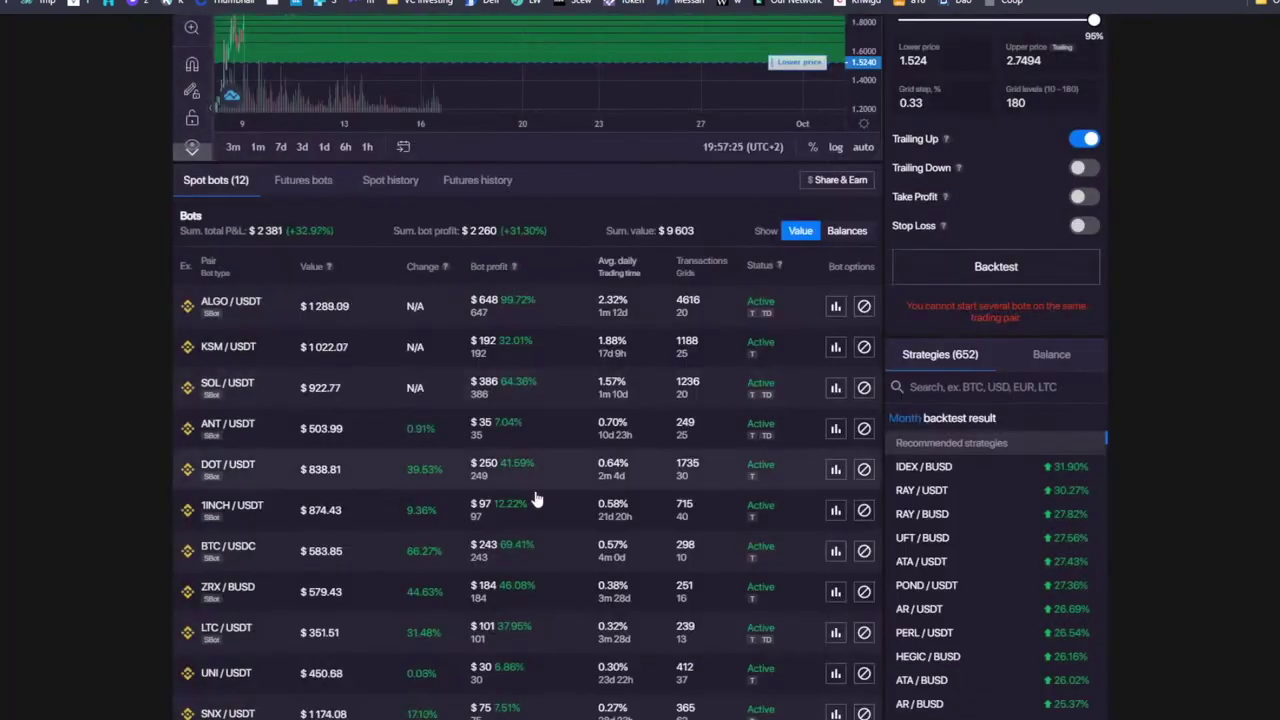
# Step: Open the running 1INCH/USDT bot's details and highlight its initial fund balances and value change
pyautogui.click(835, 510)
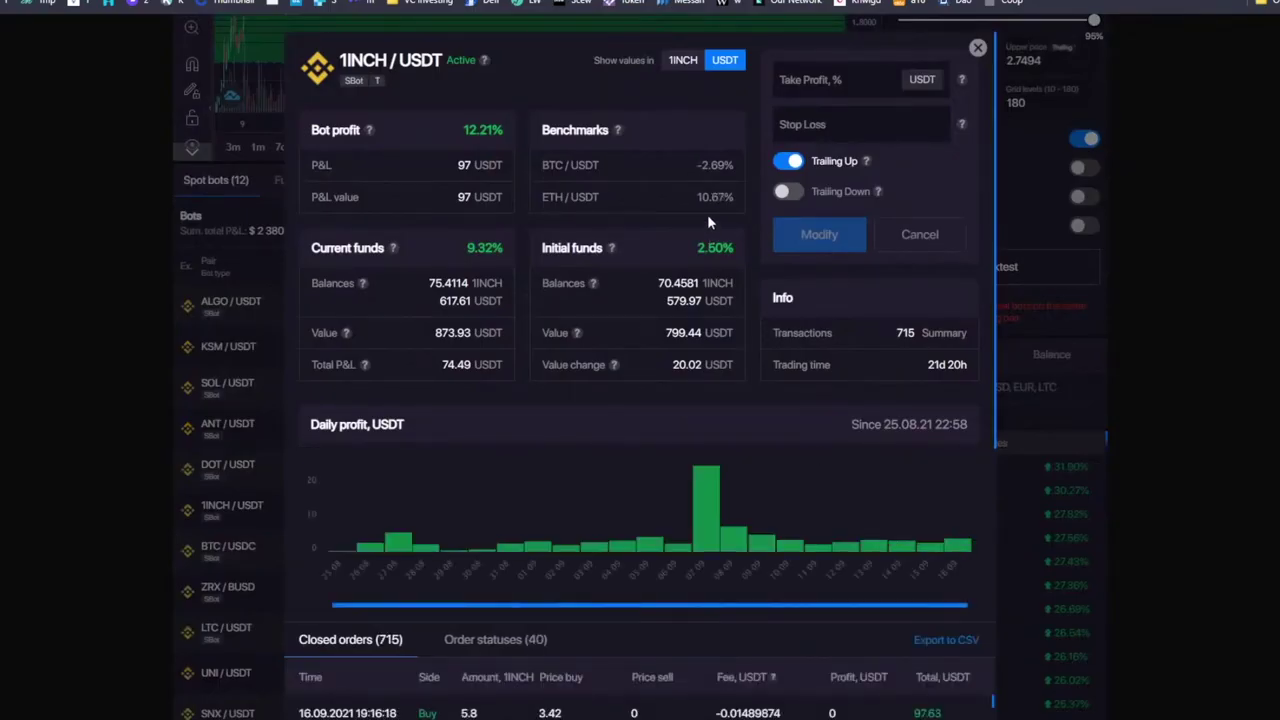
pyautogui.moveTo(665, 283); pyautogui.dragTo(721, 301)
pyautogui.click(645, 296)
pyautogui.click(655, 290)
pyautogui.moveTo(658, 283); pyautogui.dragTo(700, 318)
pyautogui.click(647, 294)
pyautogui.moveTo(662, 365); pyautogui.dragTo(703, 362)
pyautogui.click(686, 364)
# Step: Highlight the 1INCH/USDT bot's current fund balances and total P&L, and close its details
pyautogui.moveTo(405, 290); pyautogui.dragTo(500, 305)
pyautogui.click(428, 302)
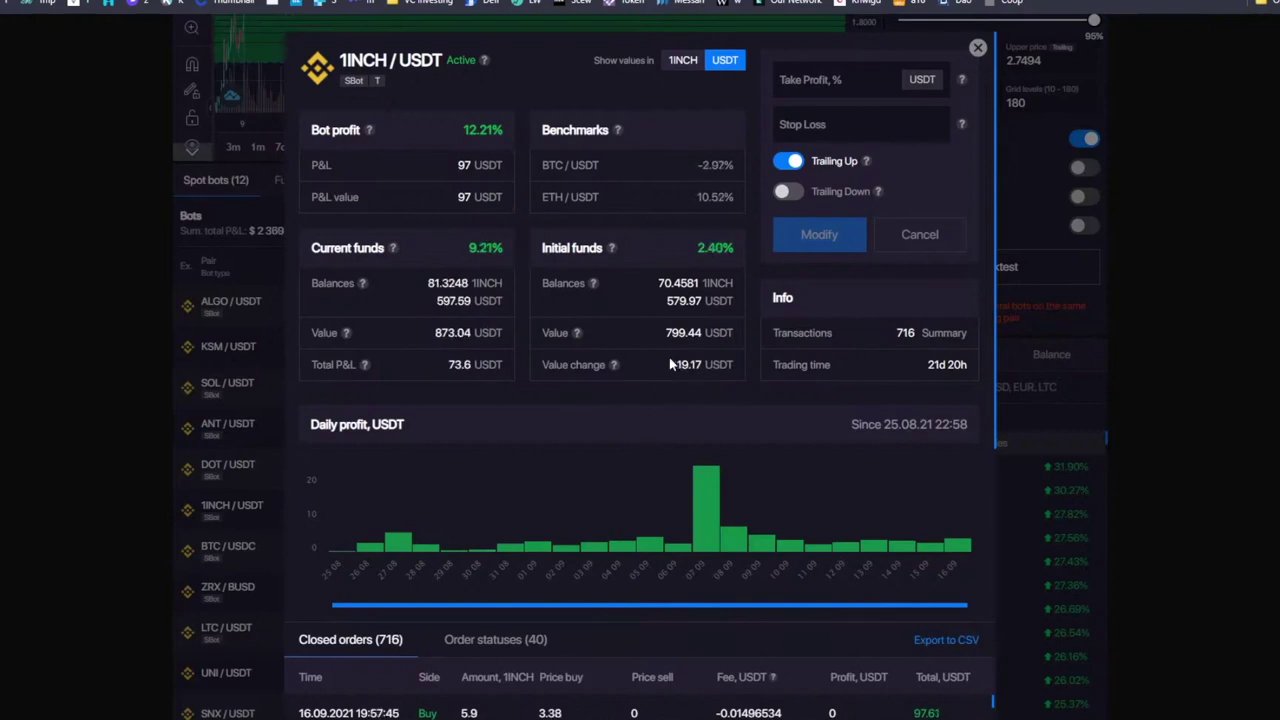
pyautogui.moveTo(443, 367); pyautogui.dragTo(466, 367)
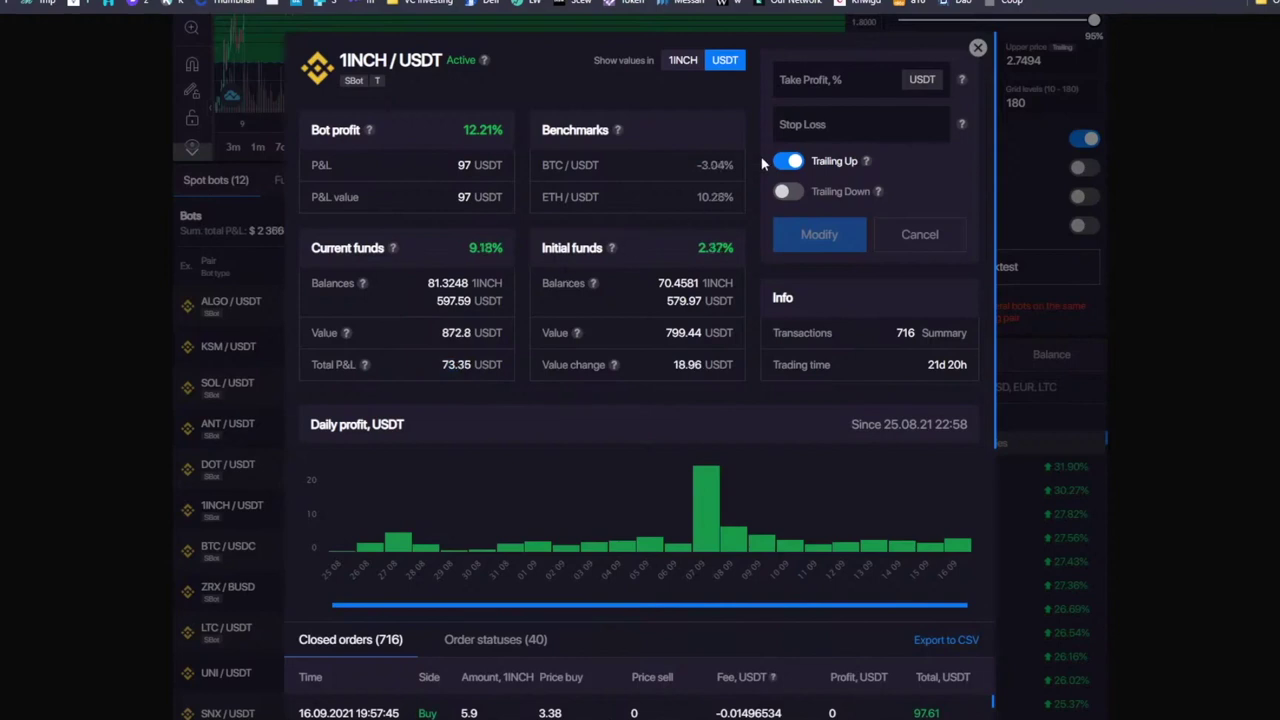
pyautogui.click(976, 48)
# Step: Examine the ALGO/USDT grid with more price room above it, and compare the running bots' transactions and grid counts
pyautogui.scroll(3, 535, 197)
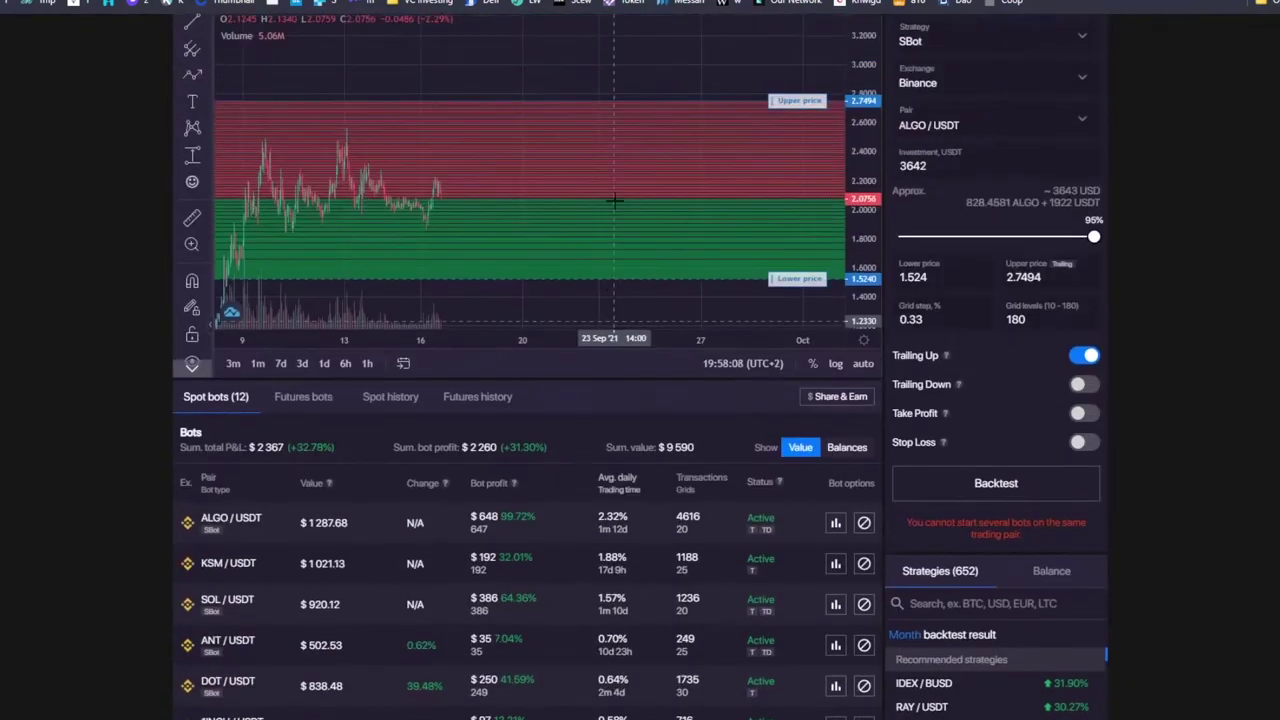
pyautogui.scroll(-4, 613, 318)
pyautogui.moveTo(717, 62); pyautogui.dragTo(328, 174)
pyautogui.moveTo(863, 102); pyautogui.dragTo(863, 177)
pyautogui.moveTo(374, 180); pyautogui.dragTo(454, 142)
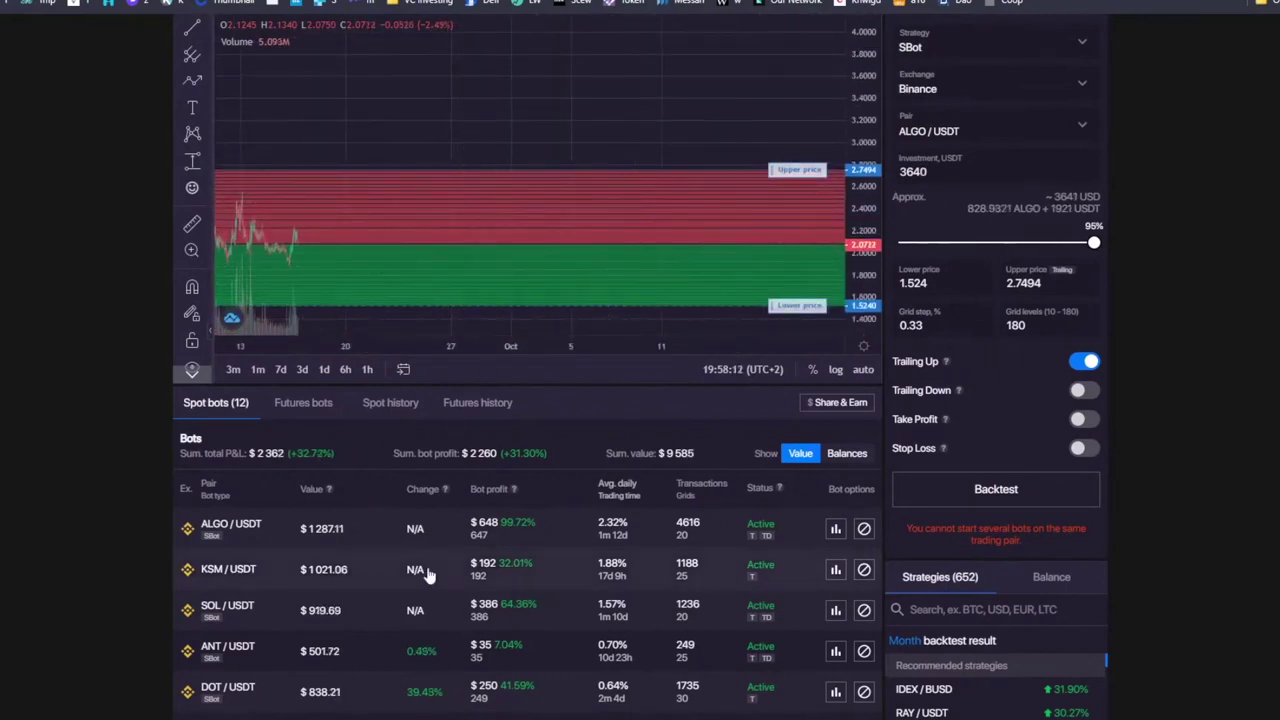
pyautogui.scroll(-3, 614, 329)
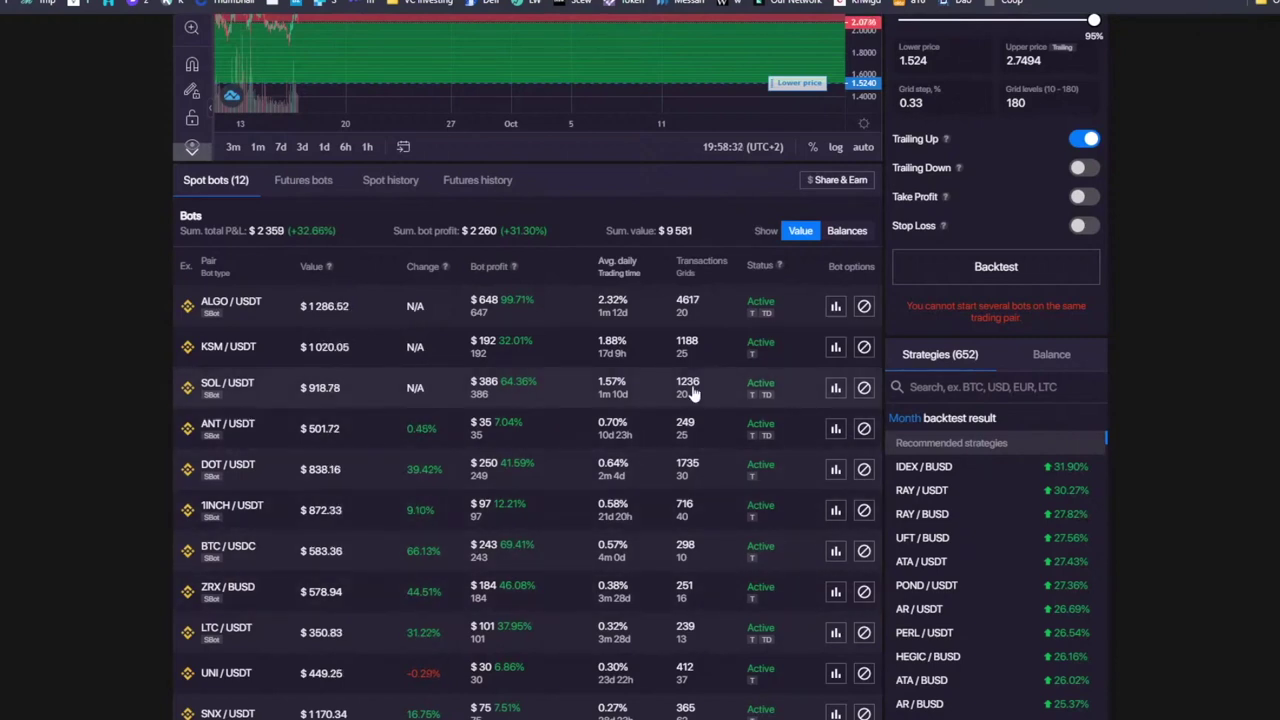
# Step: Go to the Trading page and enable take profit and stop loss on the ALGO/USDT limit buy order
pyautogui.scroll(3, 693, 393)
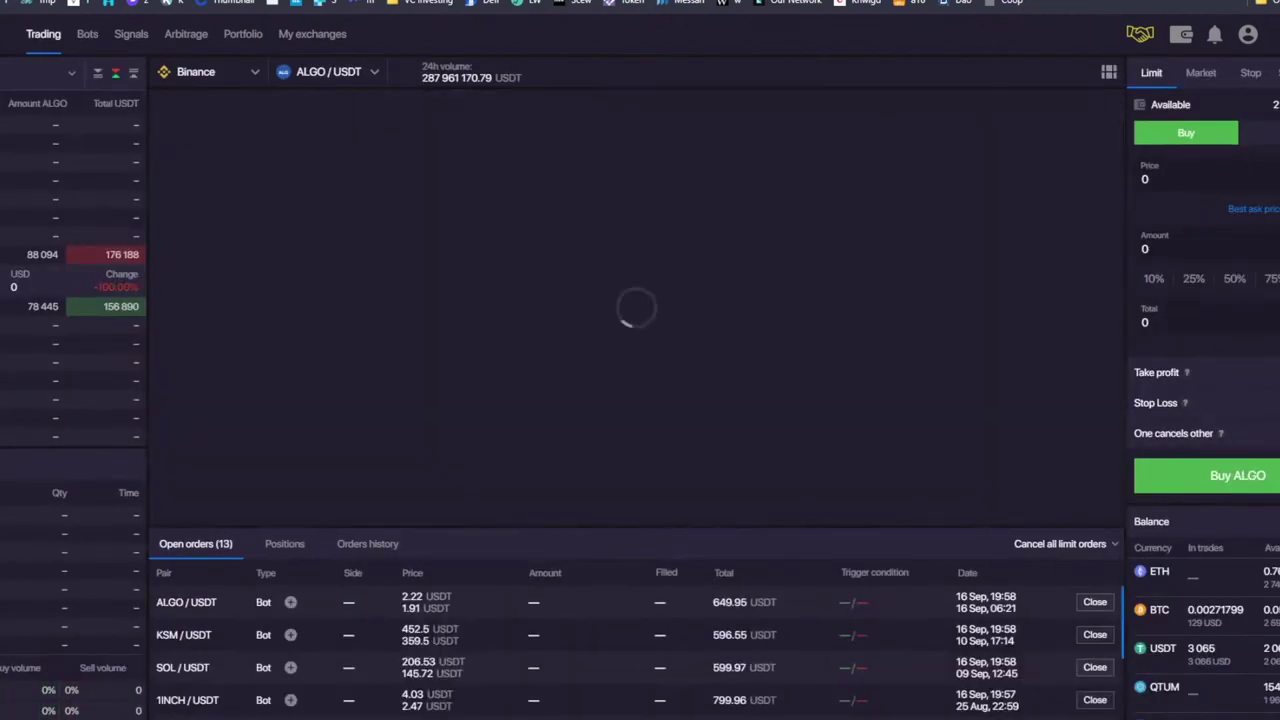
pyautogui.click(1179, 483)
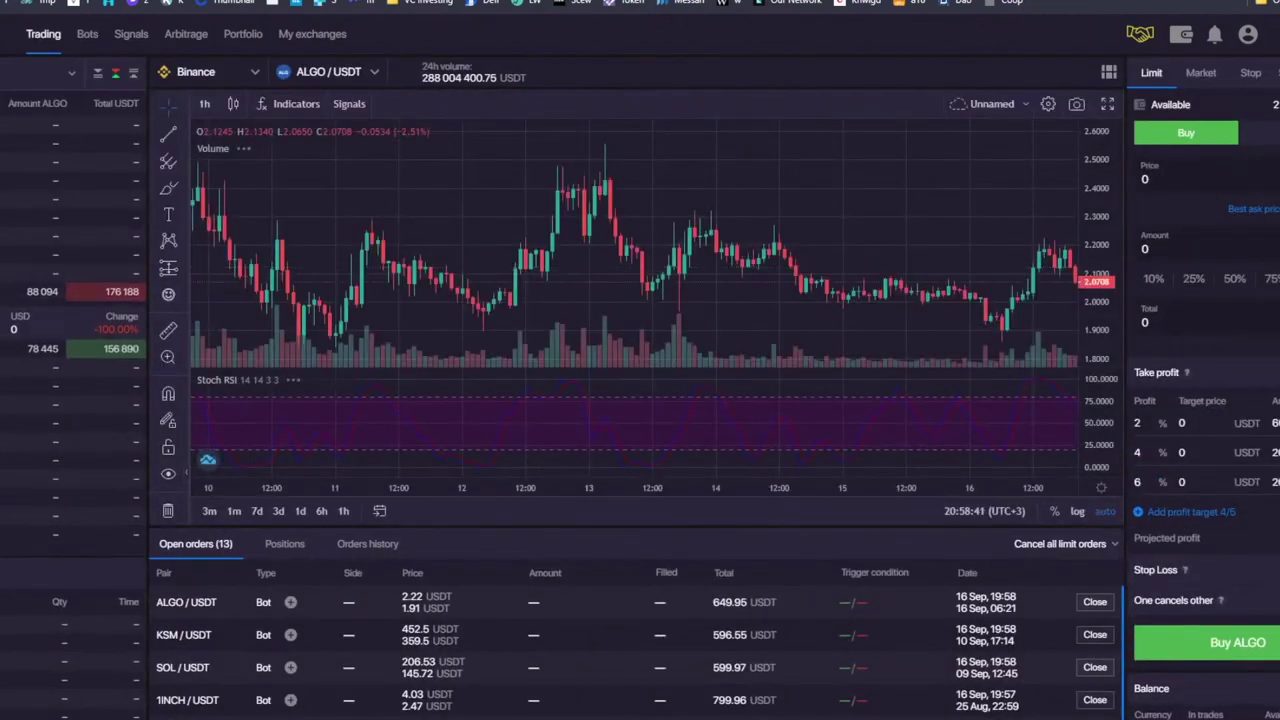
pyautogui.click(1270, 569)
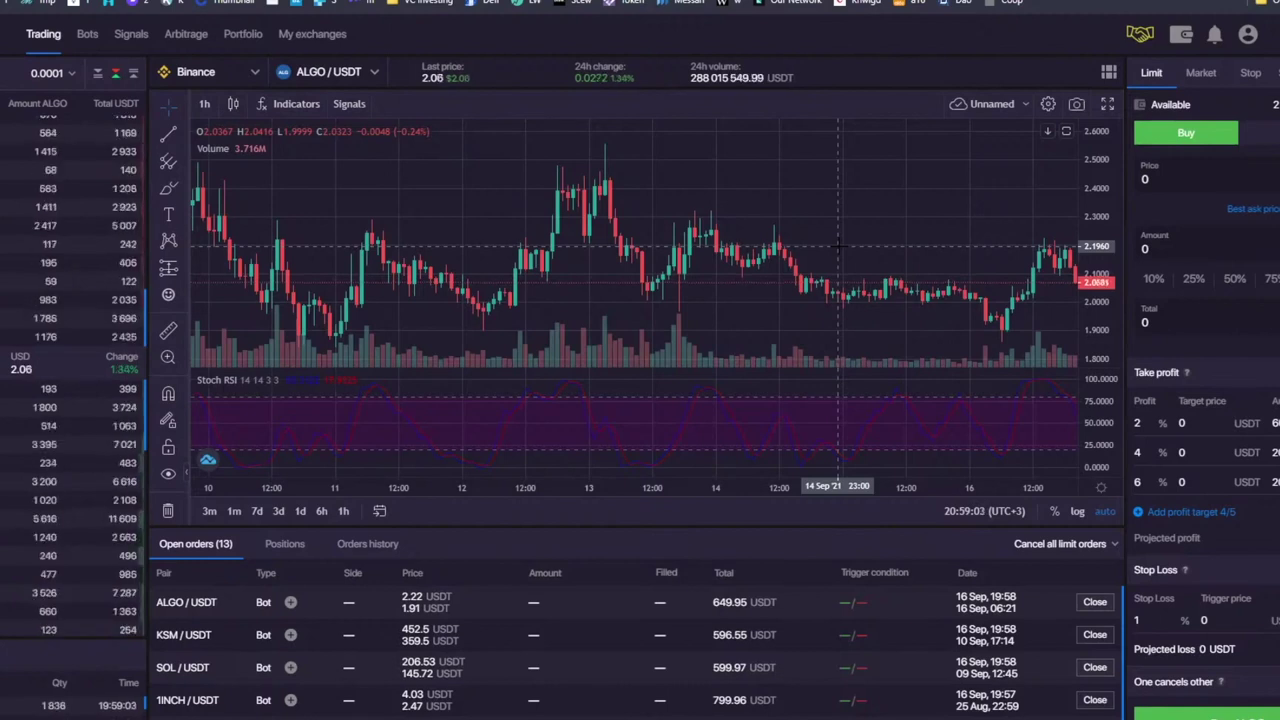
# Step: Examine the ALGO/USDT price history since early September on the trading chart, with empty space after the last candle
pyautogui.scroll(-3, 838, 245)
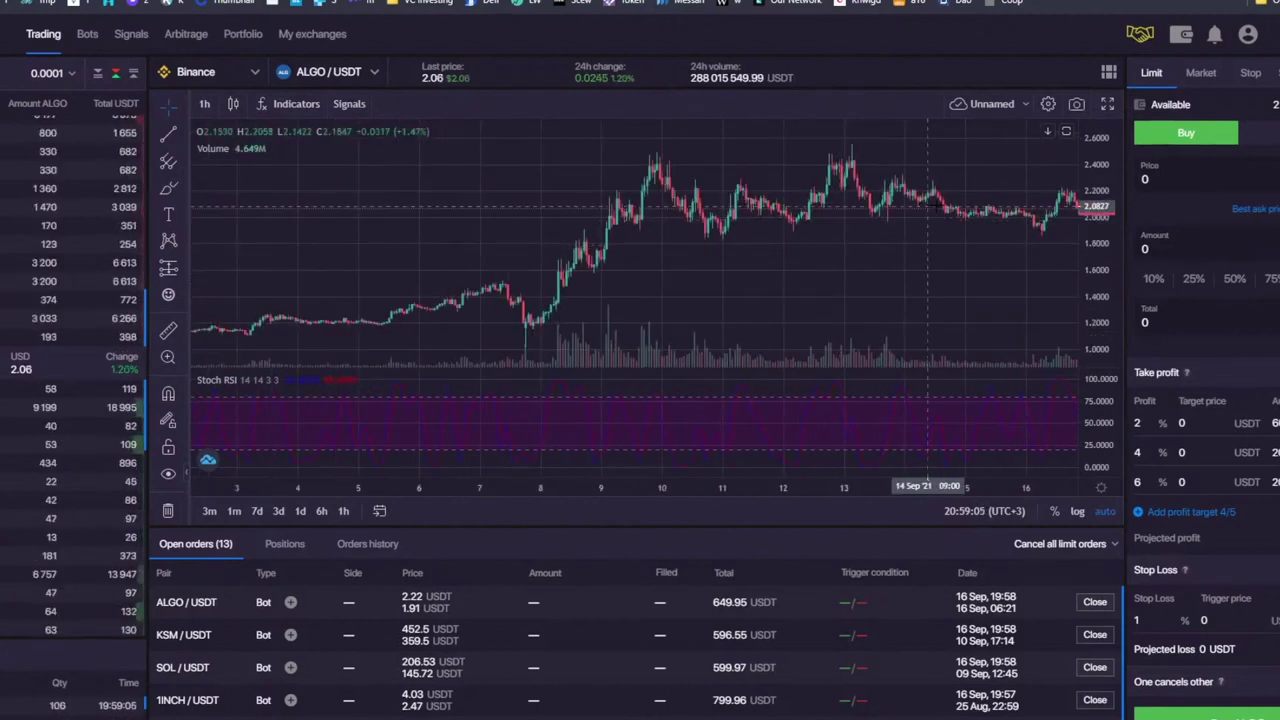
pyautogui.moveTo(940, 244); pyautogui.dragTo(623, 257)
pyautogui.scroll(-2, 623, 258)
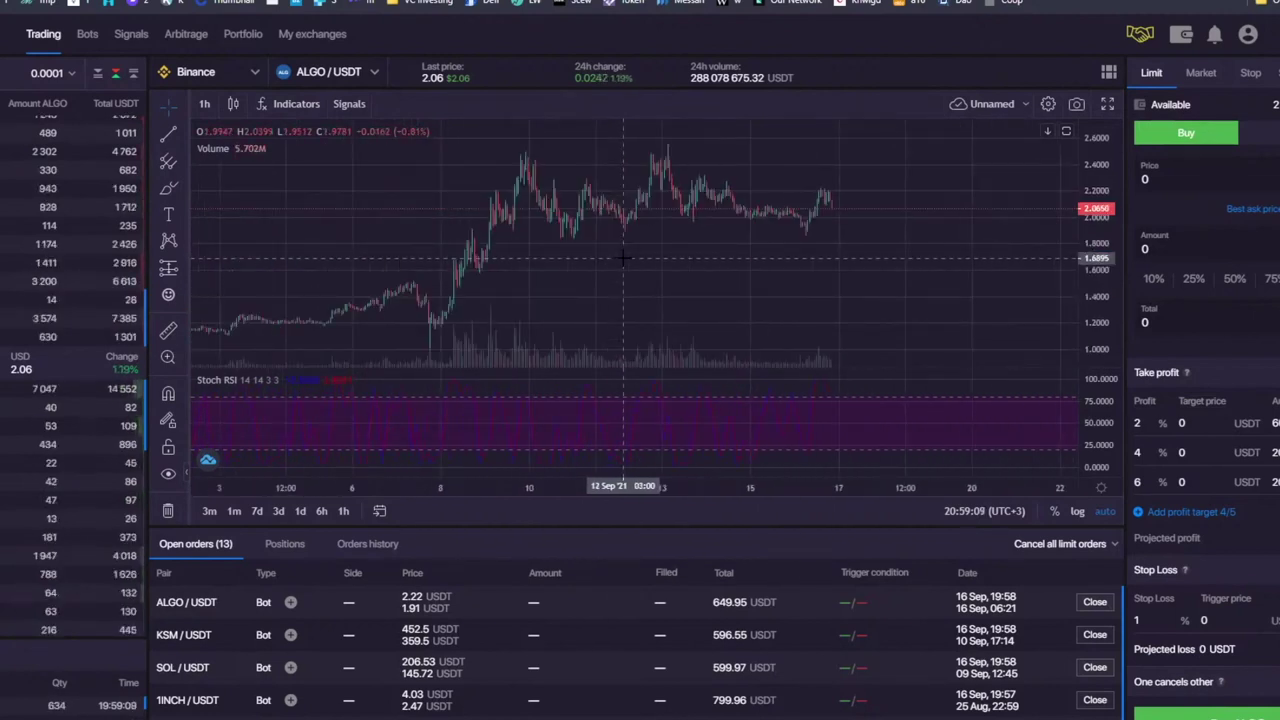
pyautogui.scroll(-3, 623, 257)
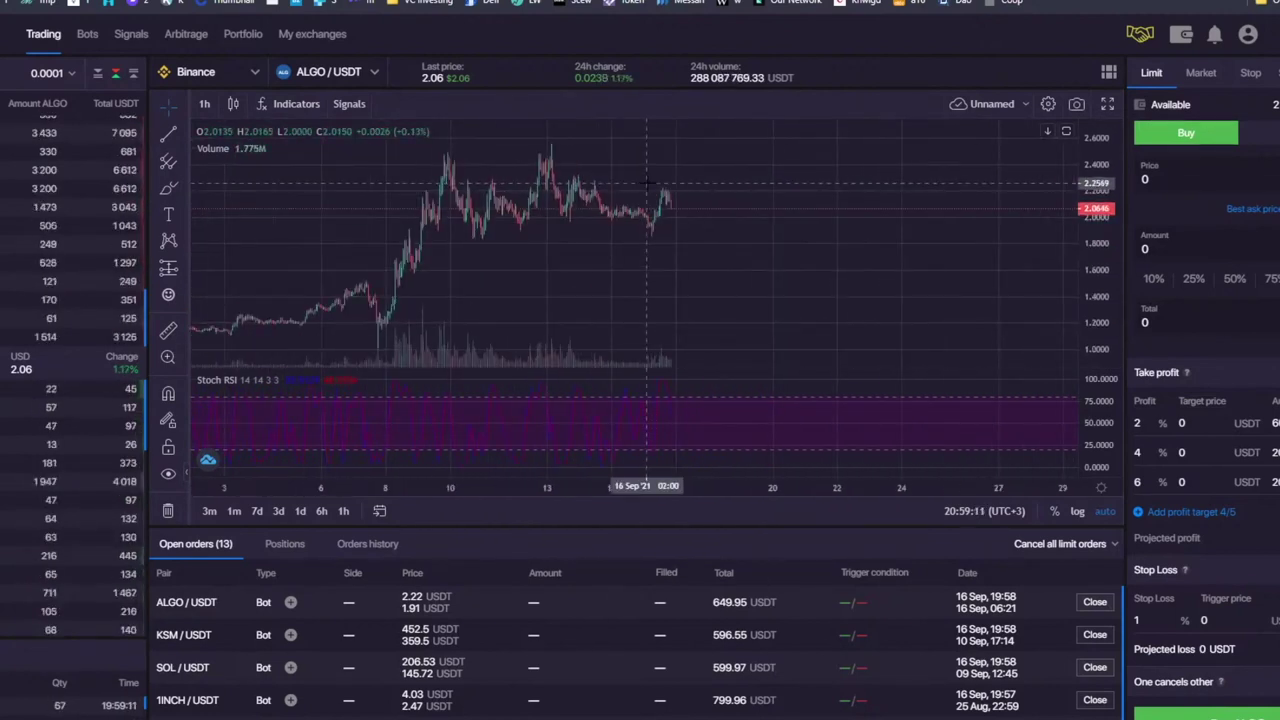
pyautogui.moveTo(1083, 164); pyautogui.dragTo(1080, 187)
pyautogui.moveTo(929, 166); pyautogui.dragTo(909, 214)
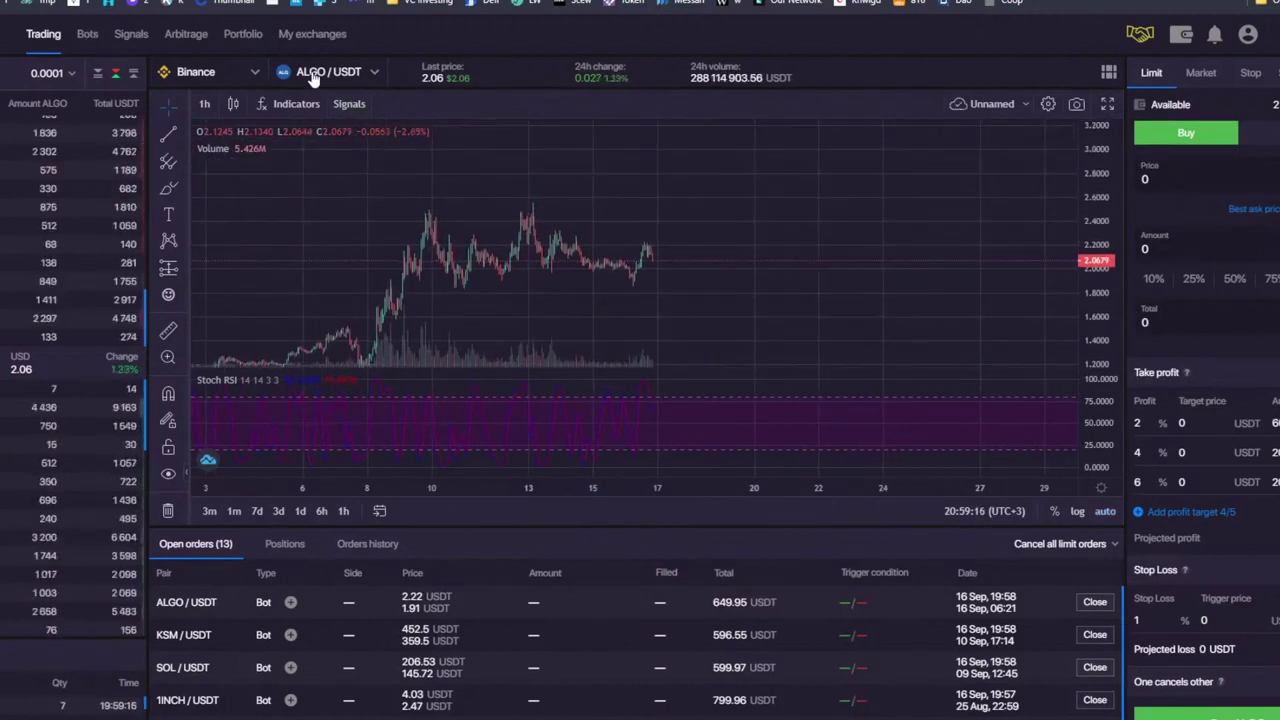
# Step: Revisit the Bots page and return to the ALGO/USDT Trading page
pyautogui.scroll(-5, 514, 424)
pyautogui.scroll(5, 599, 390)
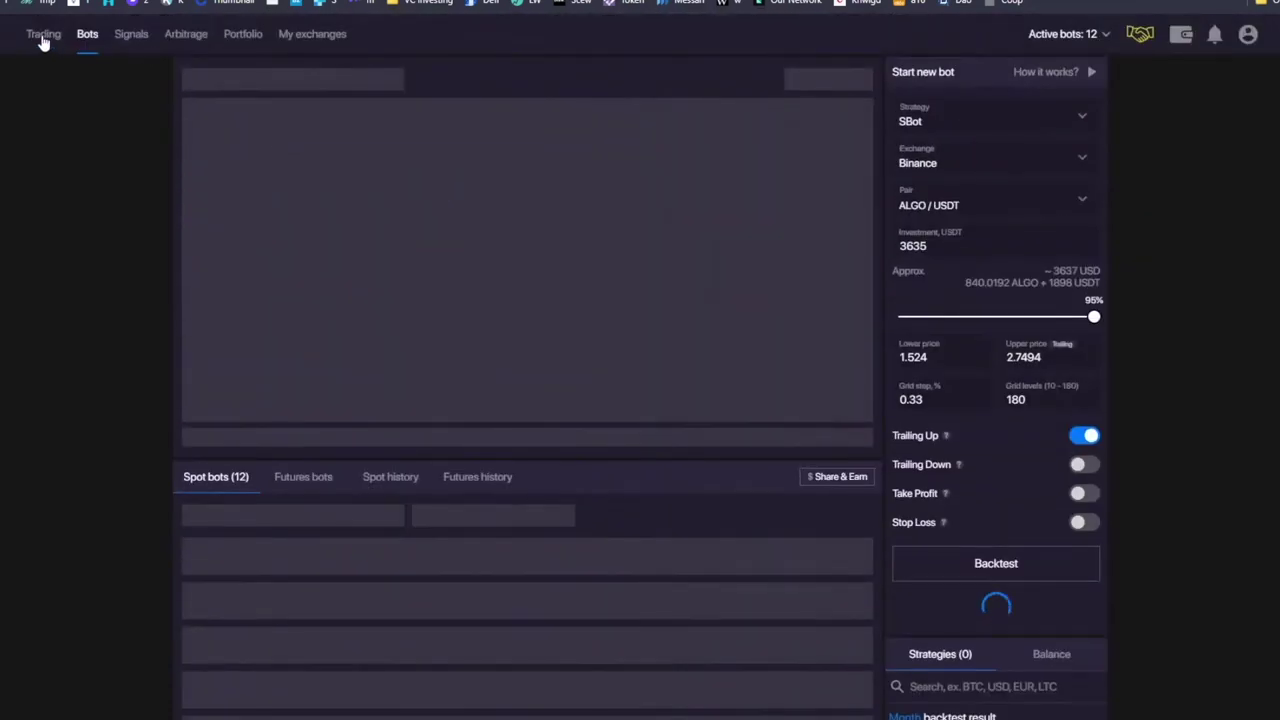
pyautogui.click(43, 36)
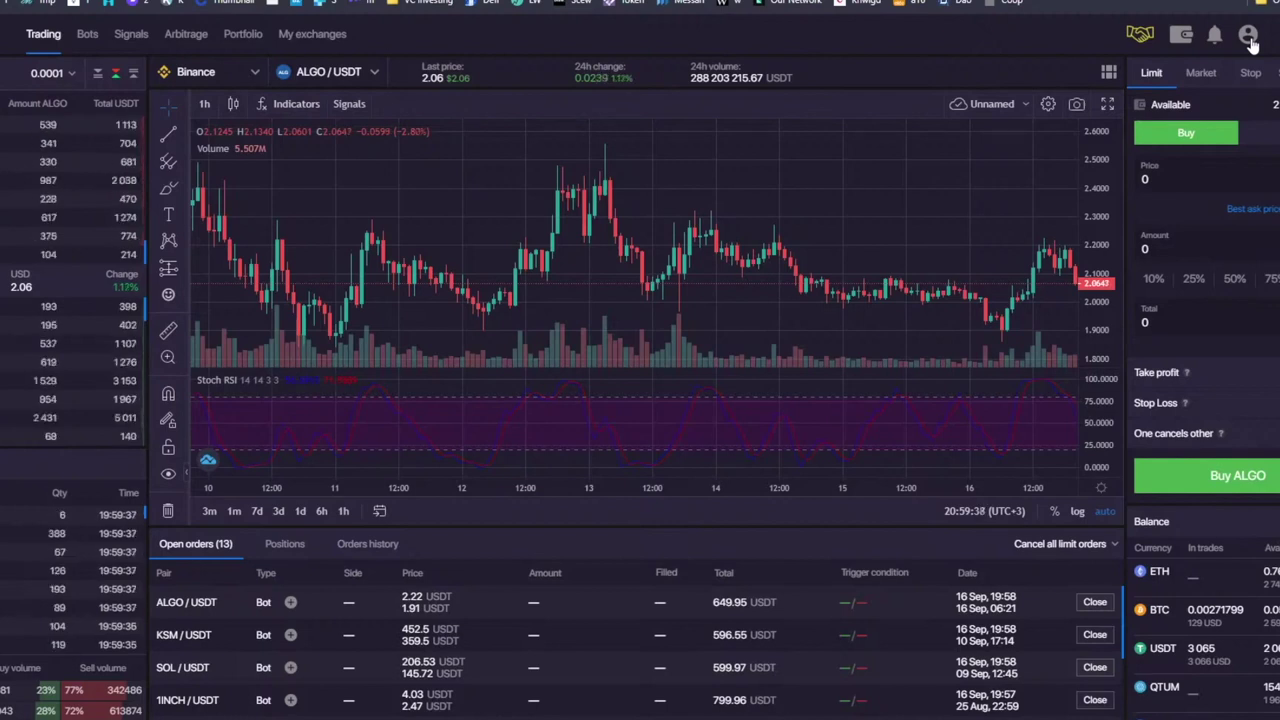
# Step: Turn on demo mode and check the demo account balances across the exchanges
pyautogui.click(1249, 38)
pyautogui.click(1150, 101)
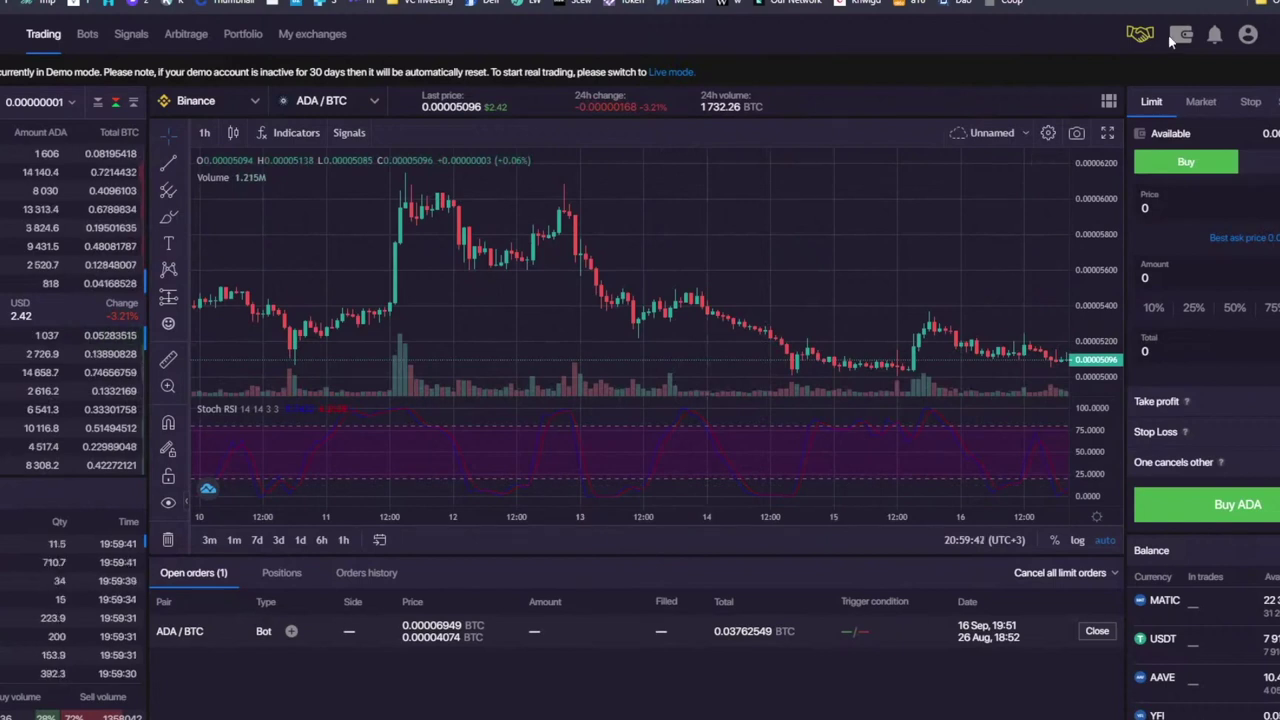
pyautogui.click(1181, 34)
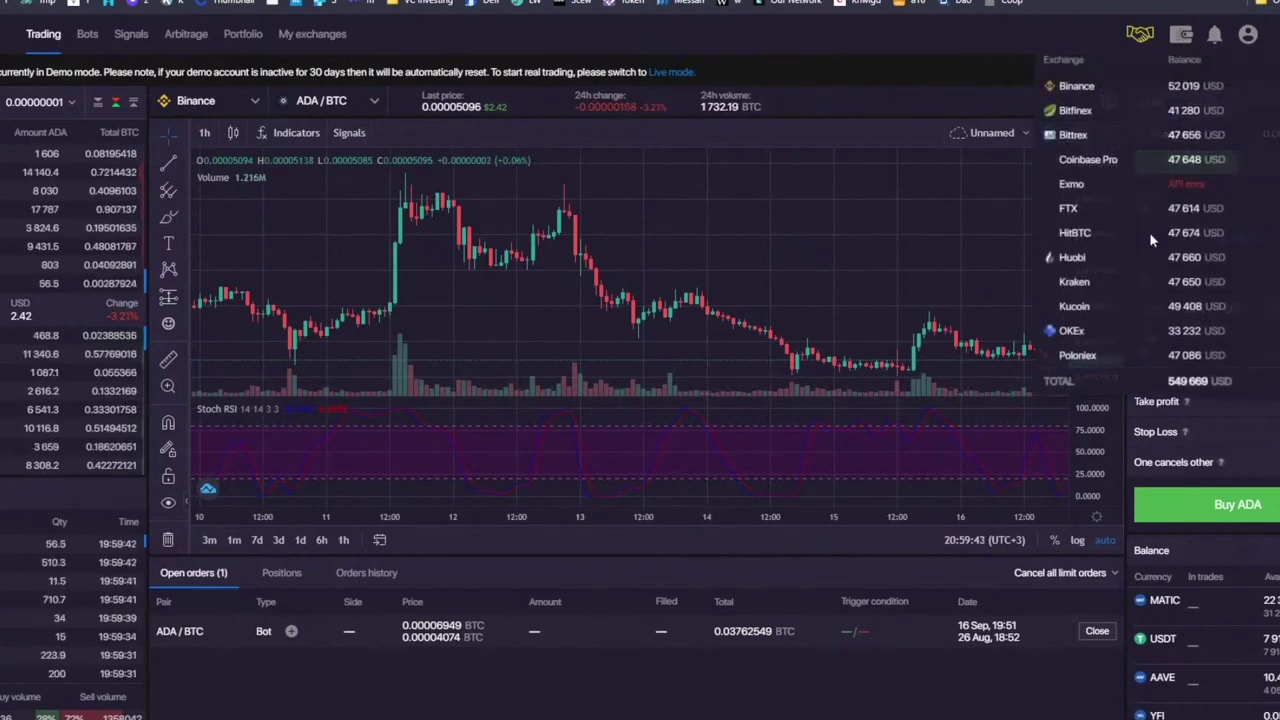
pyautogui.click(1181, 34)
# Step: Compare the Limit, Market and Stop order forms for ADA/BTC, including the one with separate stop and limit prices
pyautogui.click(1200, 101)
pyautogui.click(1250, 101)
pyautogui.click(1276, 102)
pyautogui.click(1154, 104)
pyautogui.click(1250, 104)
pyautogui.click(1276, 104)
pyautogui.click(1166, 103)
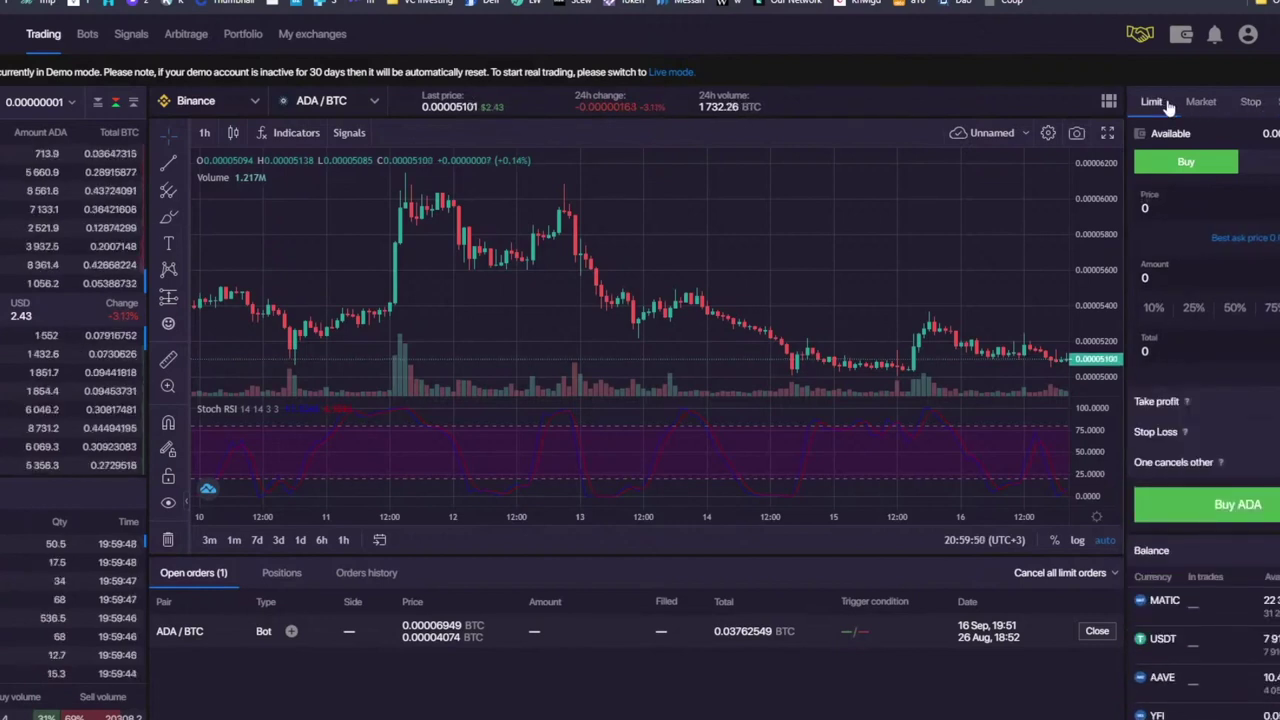
pyautogui.click(1208, 106)
pyautogui.click(1266, 103)
pyautogui.click(1168, 103)
pyautogui.click(1250, 101)
# Step: Examine the ADA/BTC price history since early September beside the Stop order form, with empty space after the last candle
pyautogui.moveTo(920, 222); pyautogui.dragTo(757, 220)
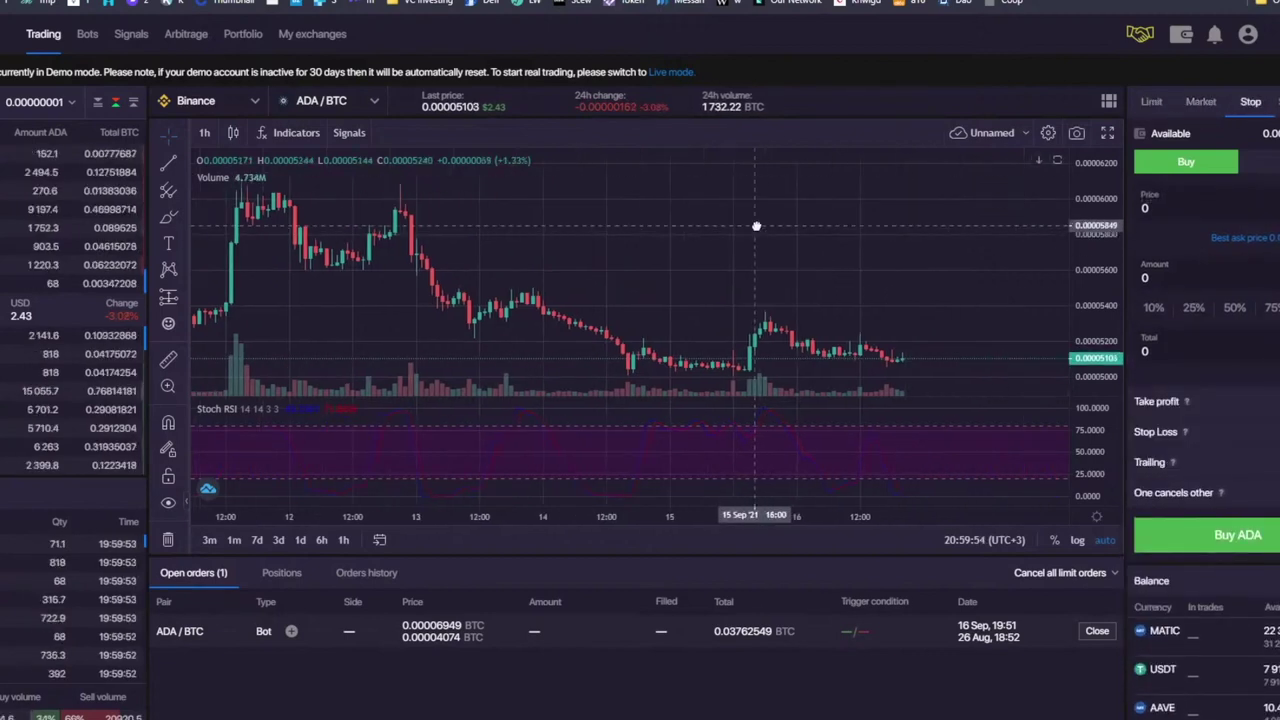
pyautogui.scroll(-6, 812, 228)
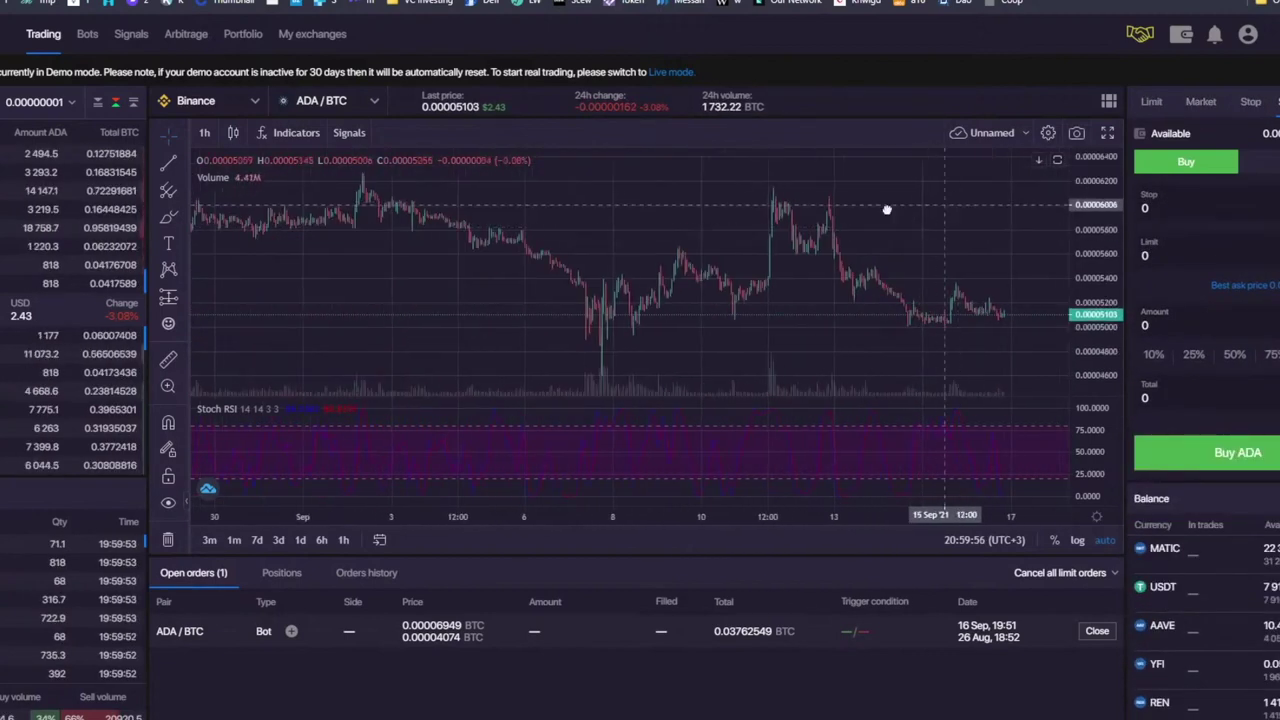
pyautogui.moveTo(1046, 242); pyautogui.dragTo(1021, 209)
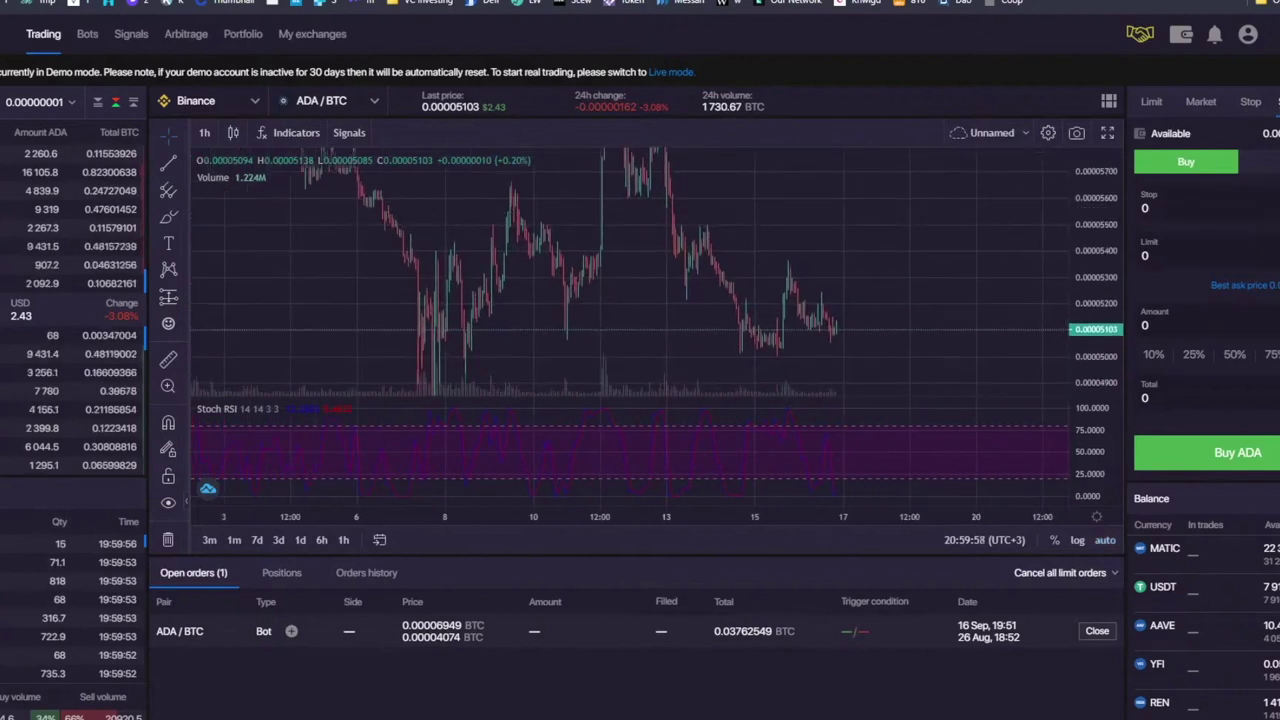
pyautogui.click(1250, 104)
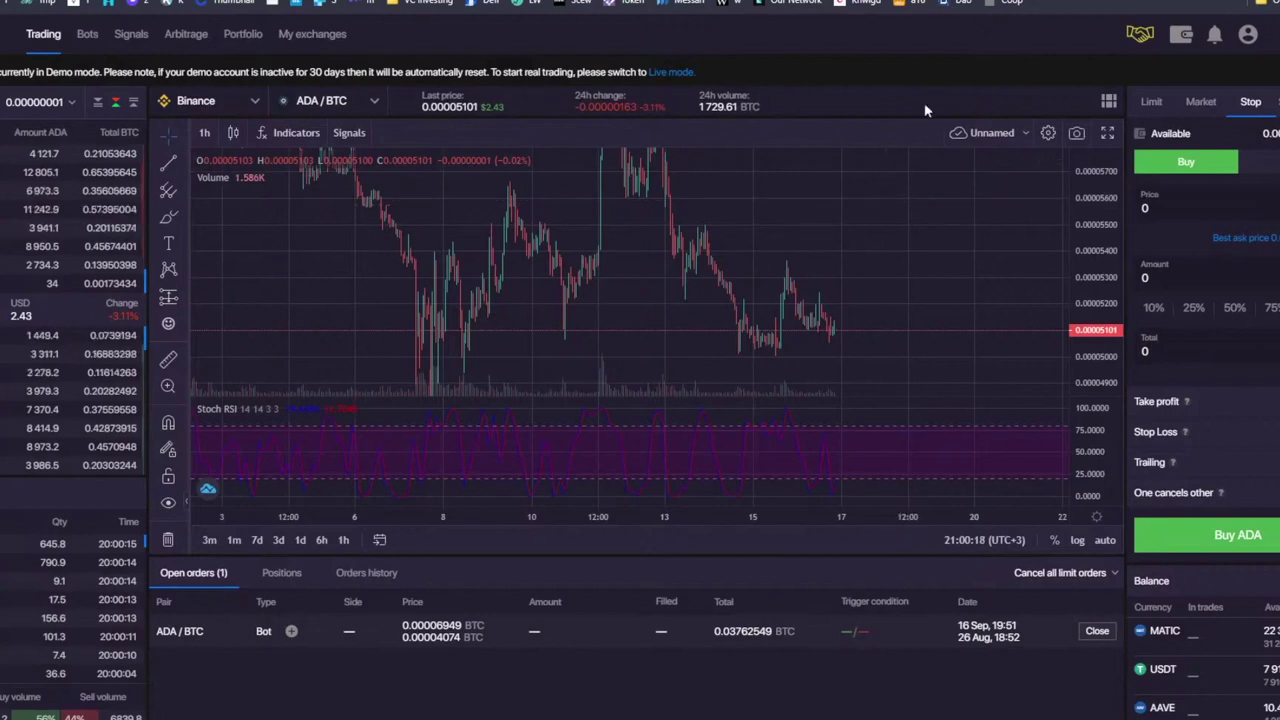
pyautogui.moveTo(1103, 209); pyautogui.dragTo(1100, 310)
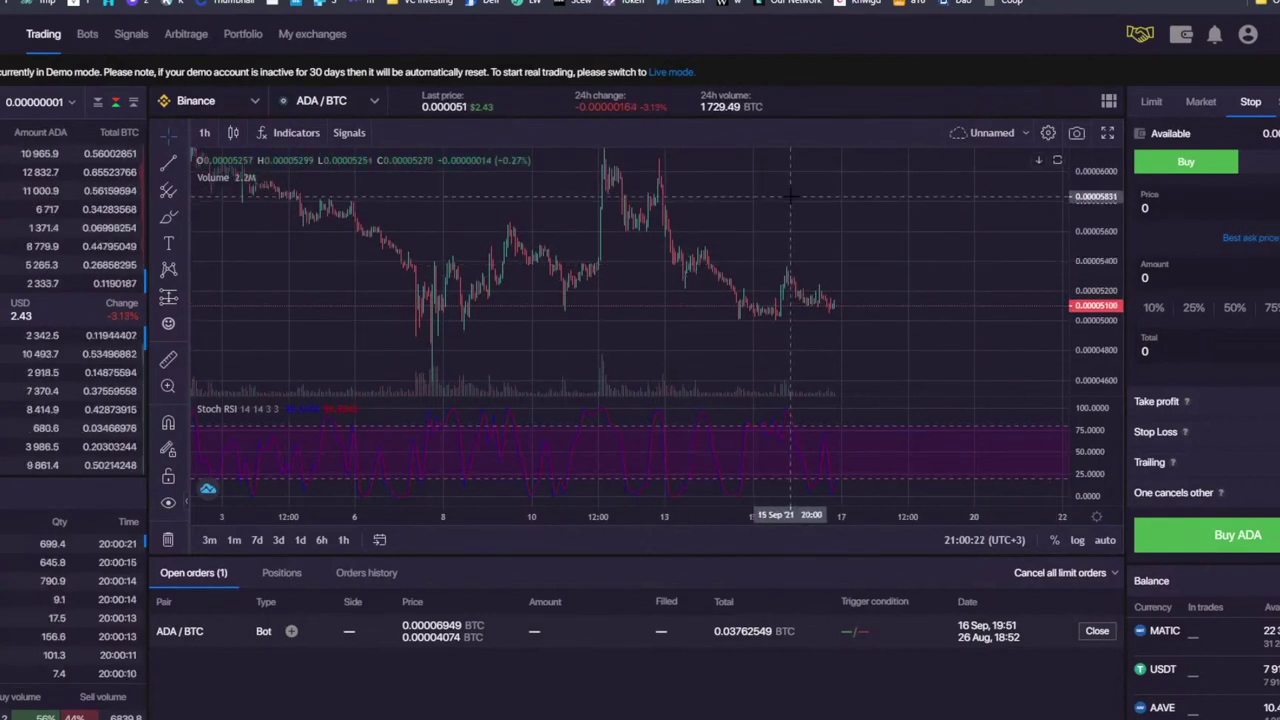
# Step: Revisit each ADA/BTC order form in turn, ending on the one with separate stop and limit prices
pyautogui.click(1151, 101)
pyautogui.click(1201, 101)
pyautogui.click(1250, 101)
pyautogui.click(1277, 101)
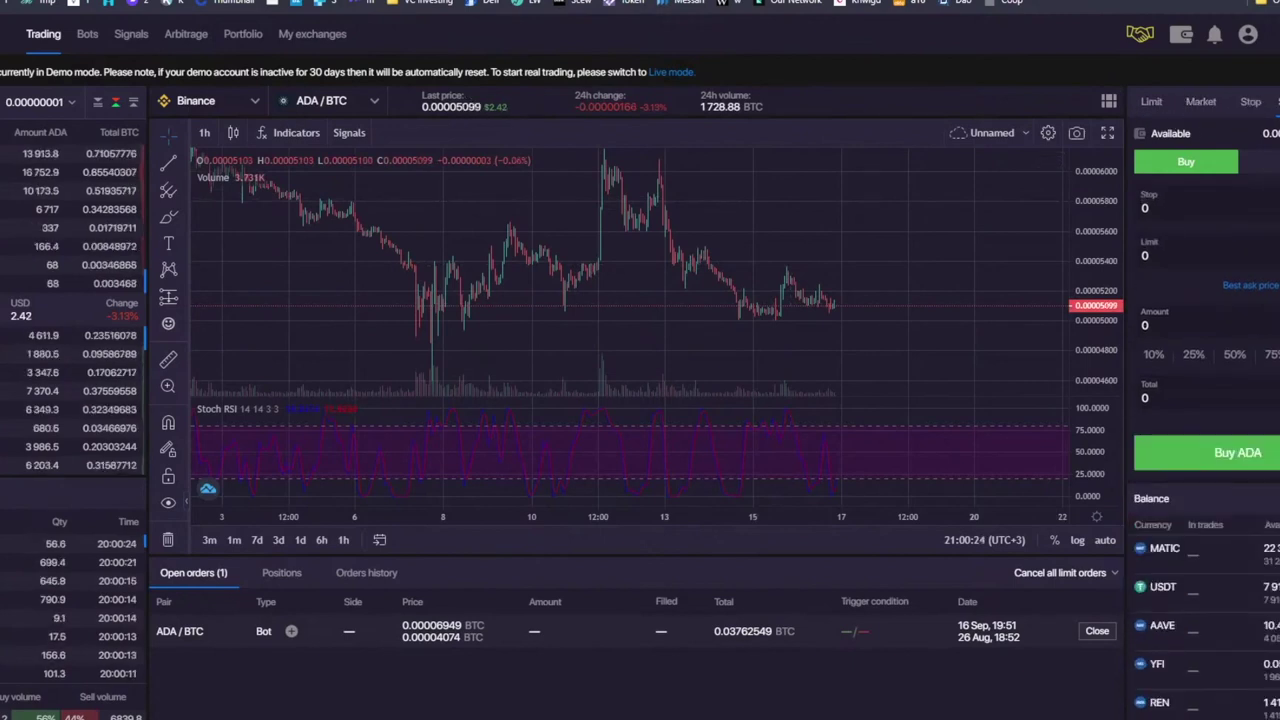
pyautogui.click(1158, 110)
pyautogui.click(1250, 104)
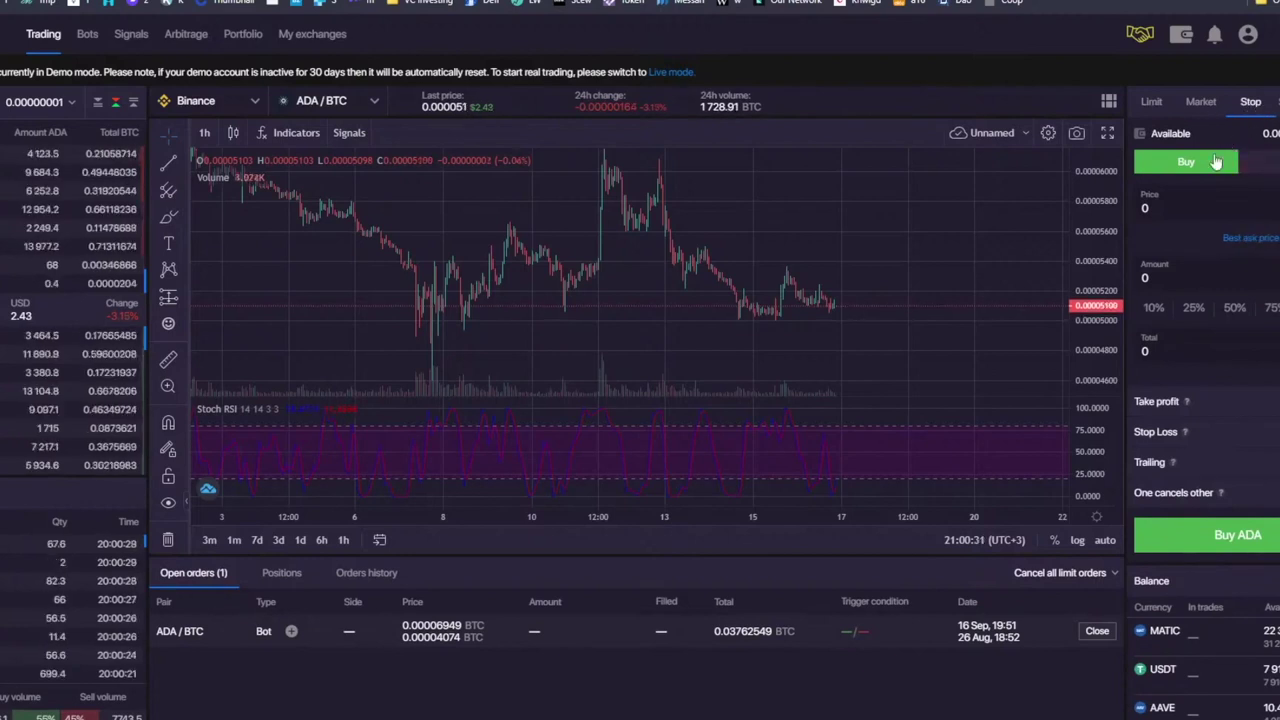
pyautogui.click(1276, 104)
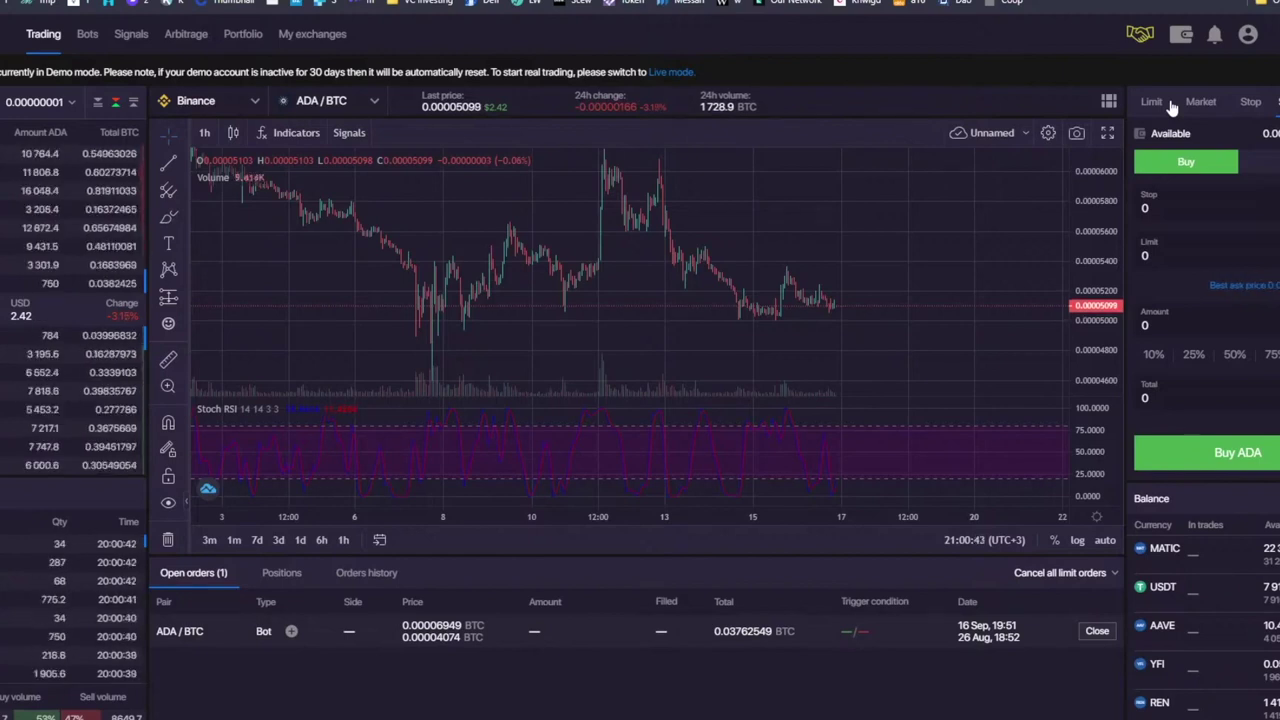
# Step: Go to the Bots page, choose the Classic bot strategy for a new bot and check the exchange balances
pyautogui.click(88, 38)
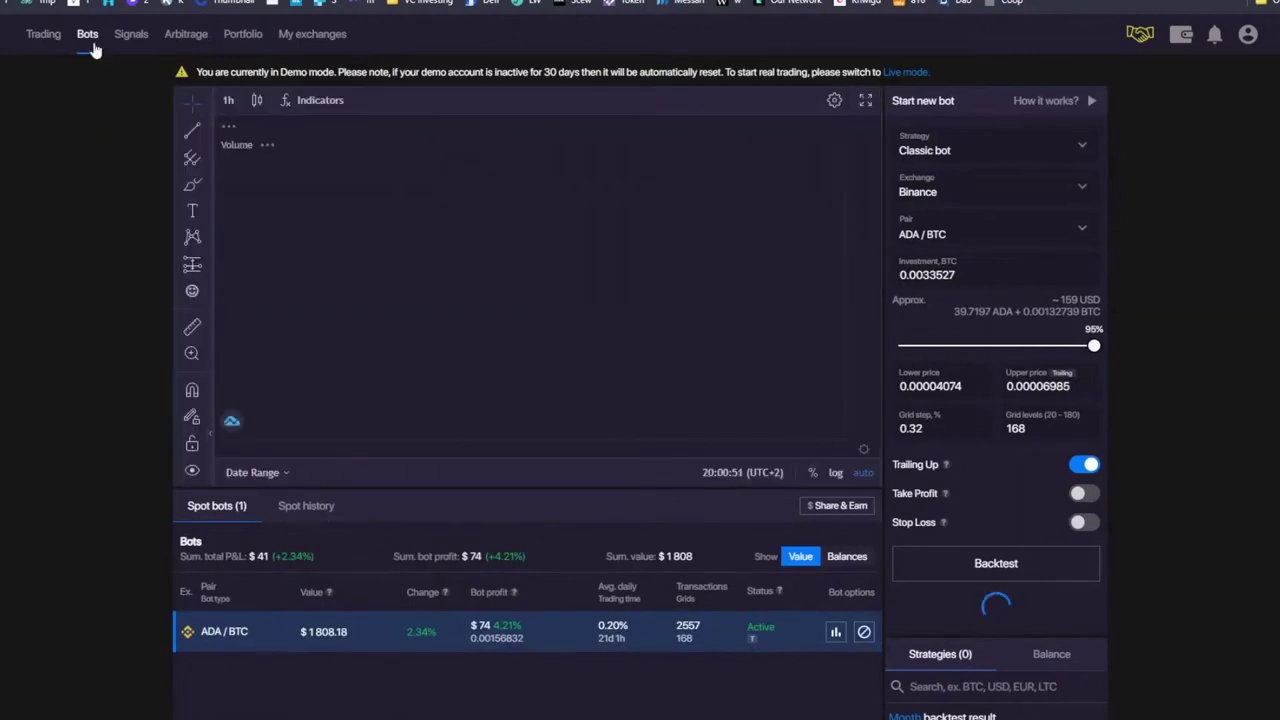
pyautogui.click(50, 38)
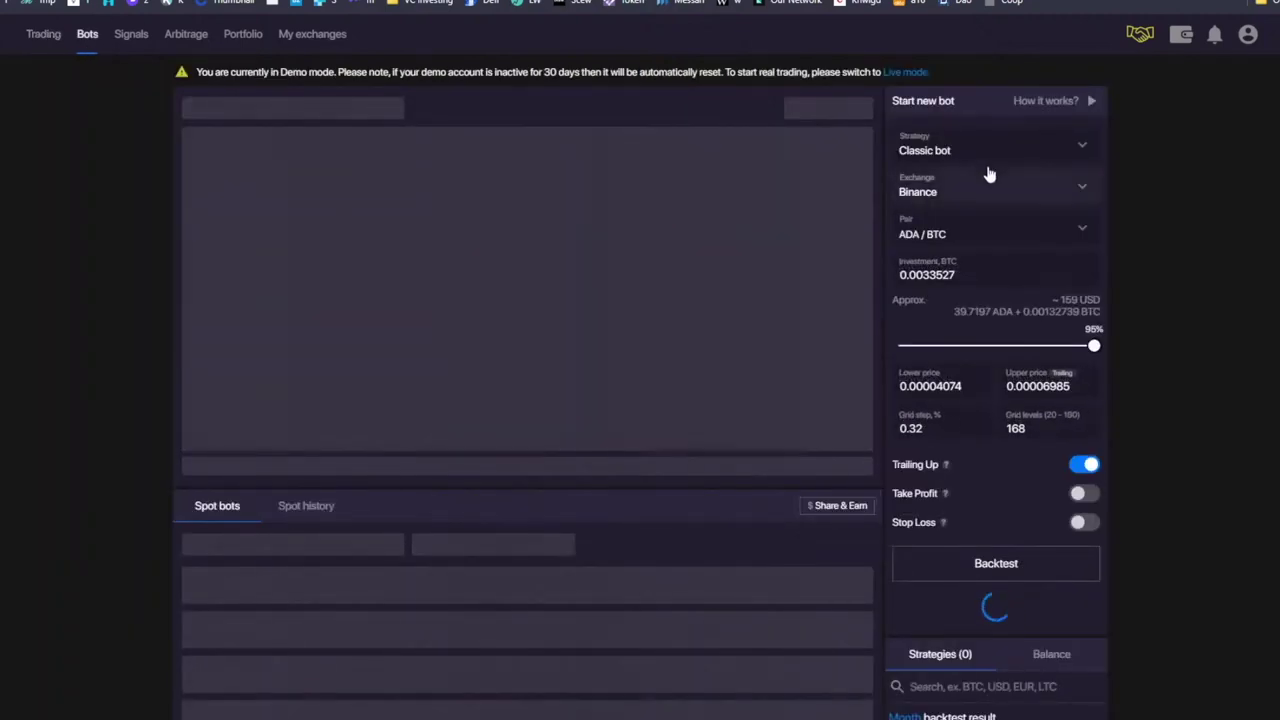
pyautogui.click(990, 156)
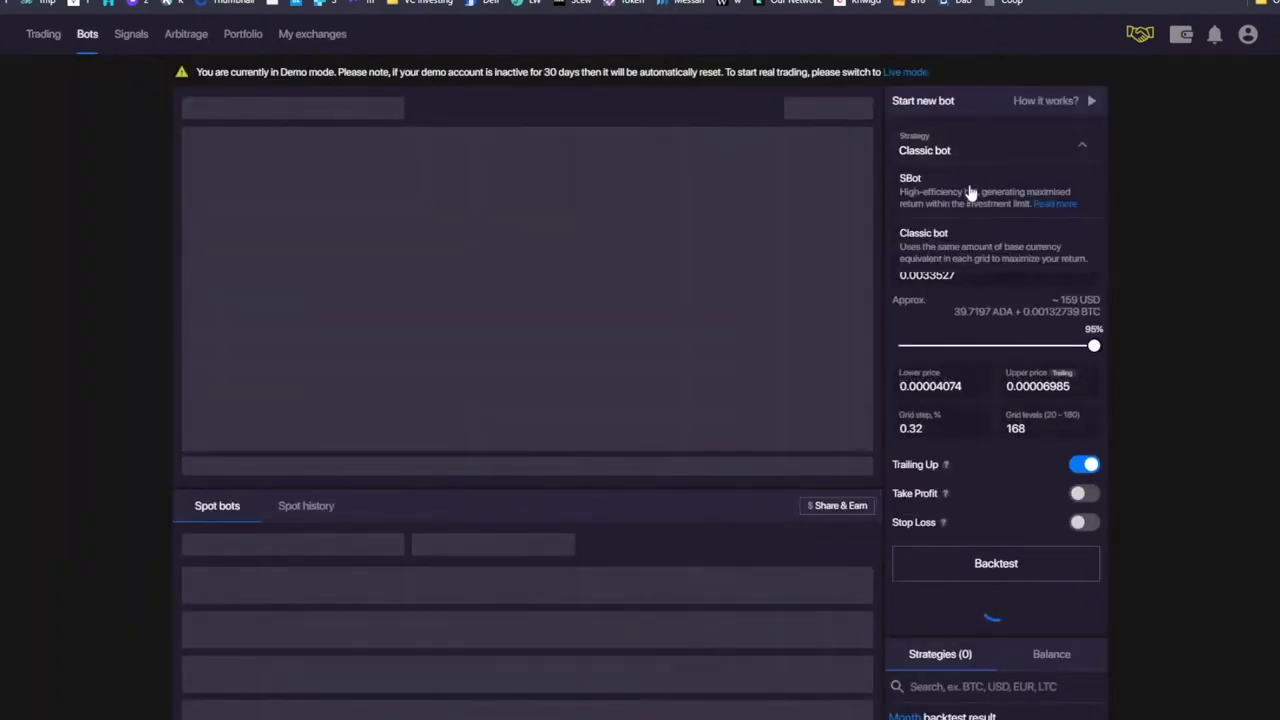
pyautogui.click(963, 242)
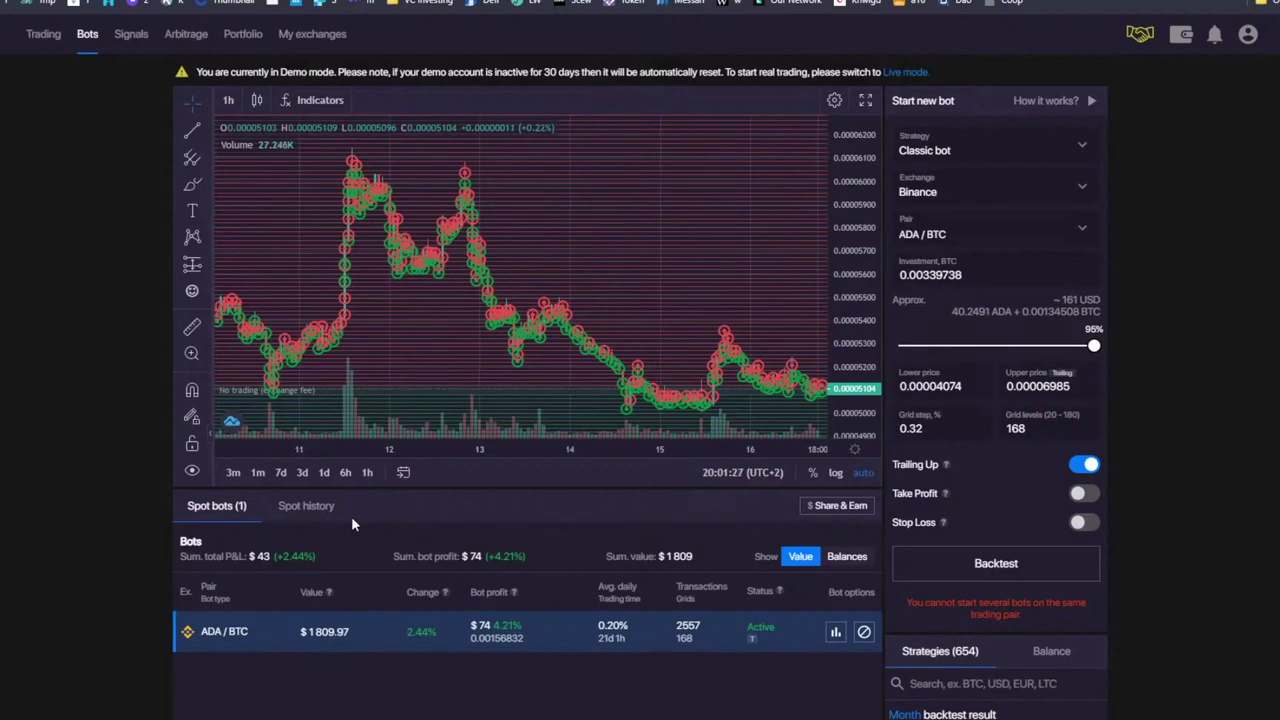
pyautogui.moveTo(1182, 38)
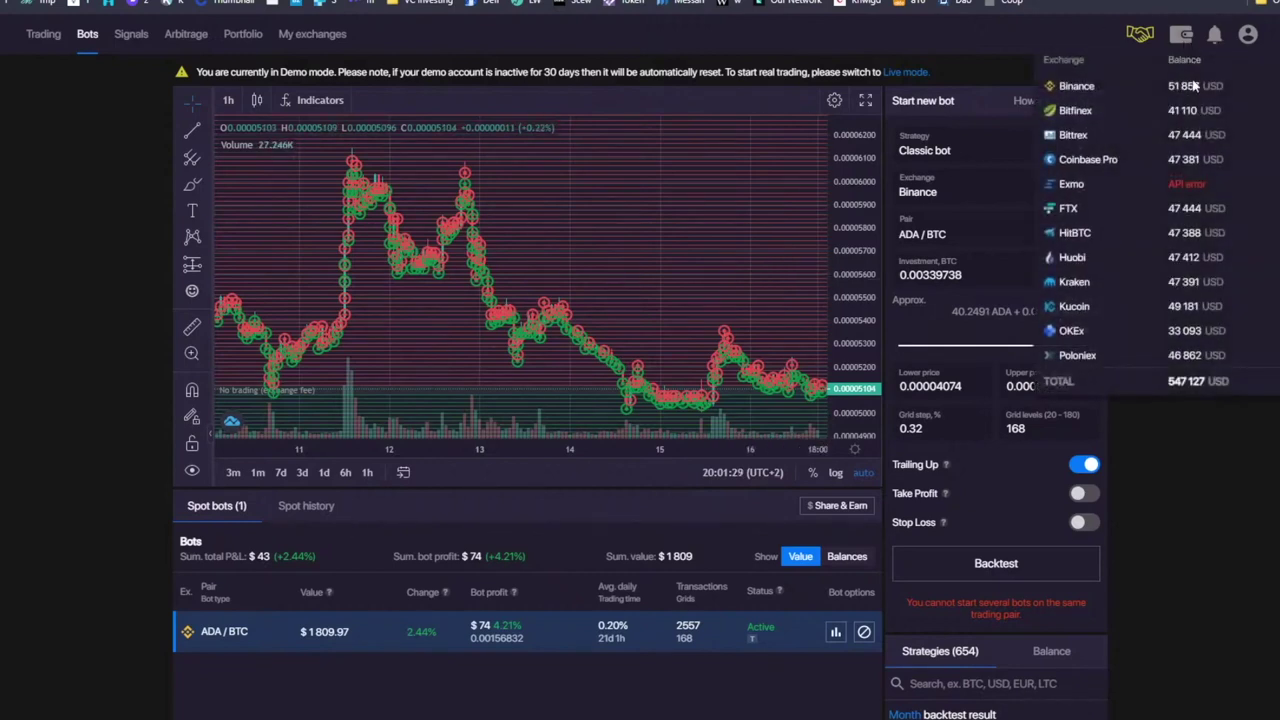
pyautogui.moveTo(1241, 40)
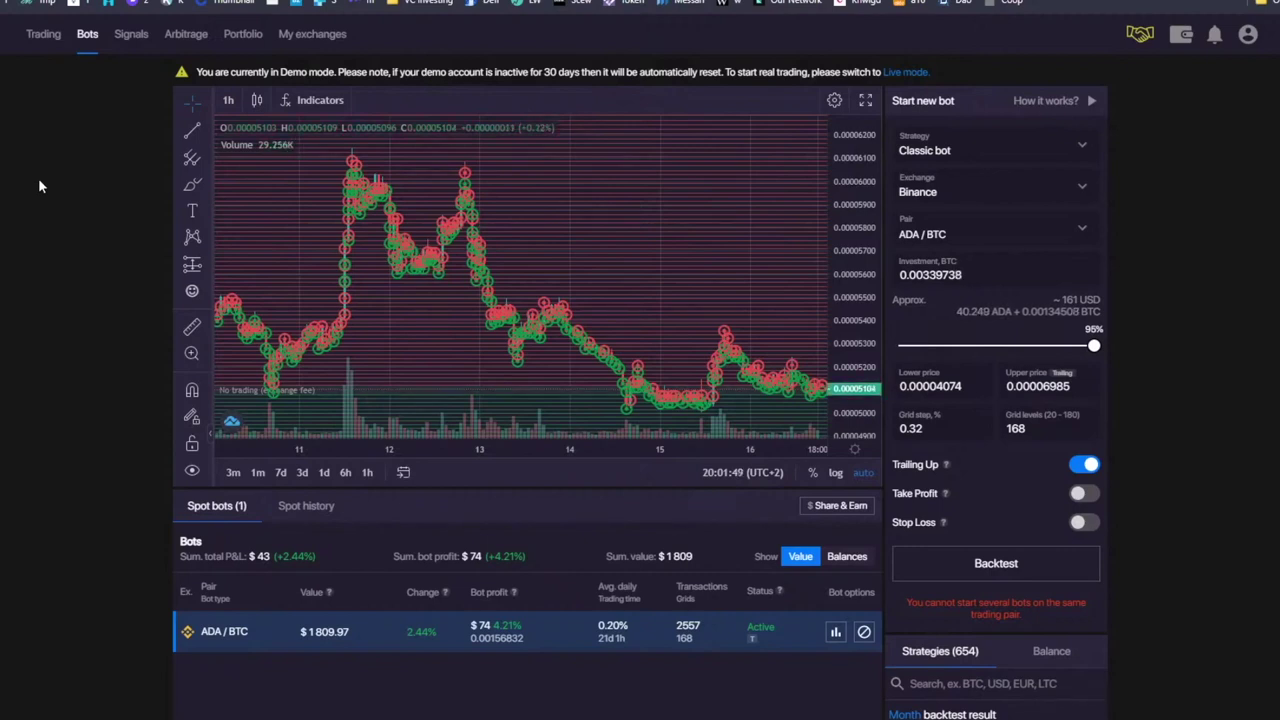
# Step: Examine the ADA/BTC bot's trades since late August with the full grid range and space after the last candle in view
pyautogui.scroll(-5, 603, 177)
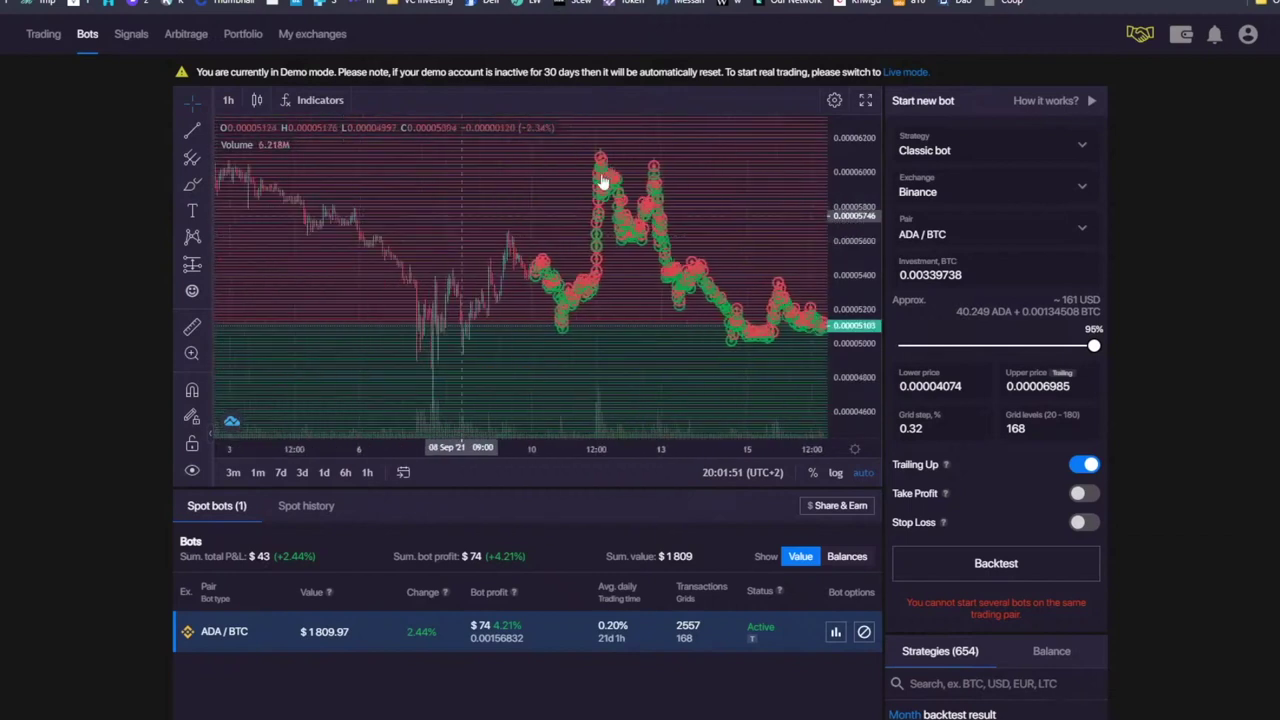
pyautogui.moveTo(857, 208); pyautogui.dragTo(851, 334)
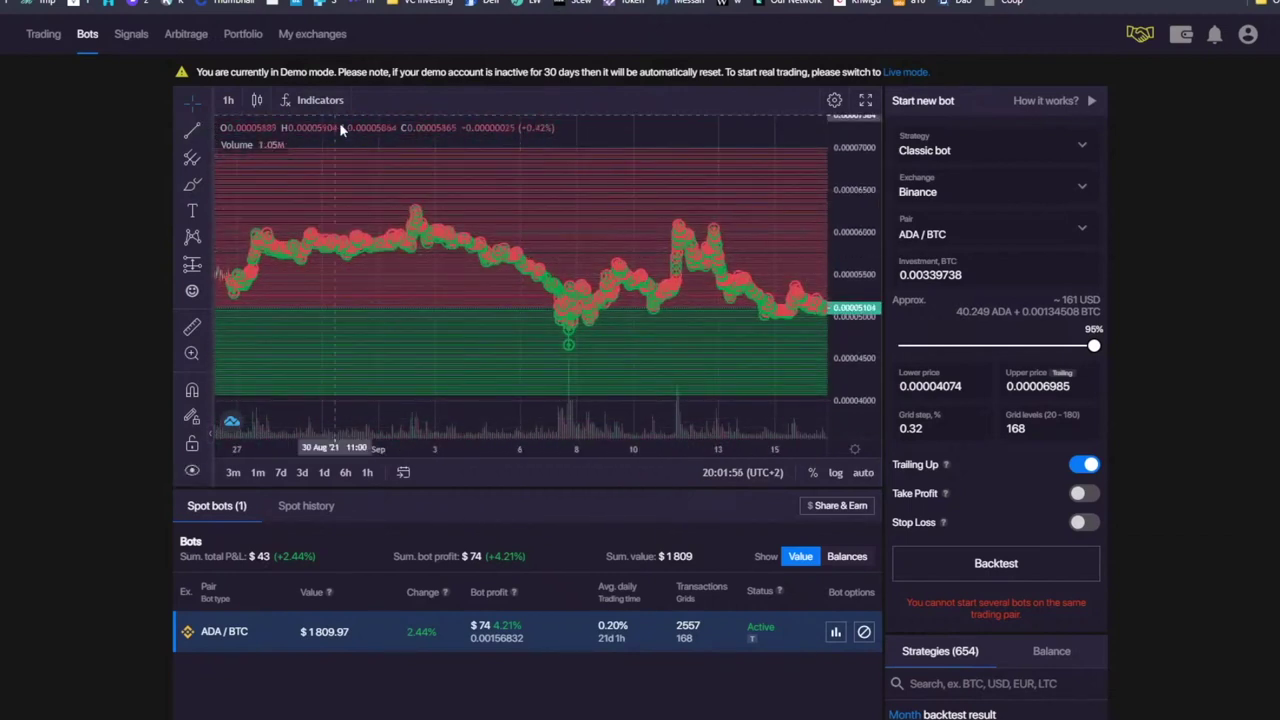
pyautogui.scroll(-3, 625, 127)
pyautogui.click(185, 105)
pyautogui.click(577, 115)
pyautogui.moveTo(567, 132); pyautogui.dragTo(436, 140)
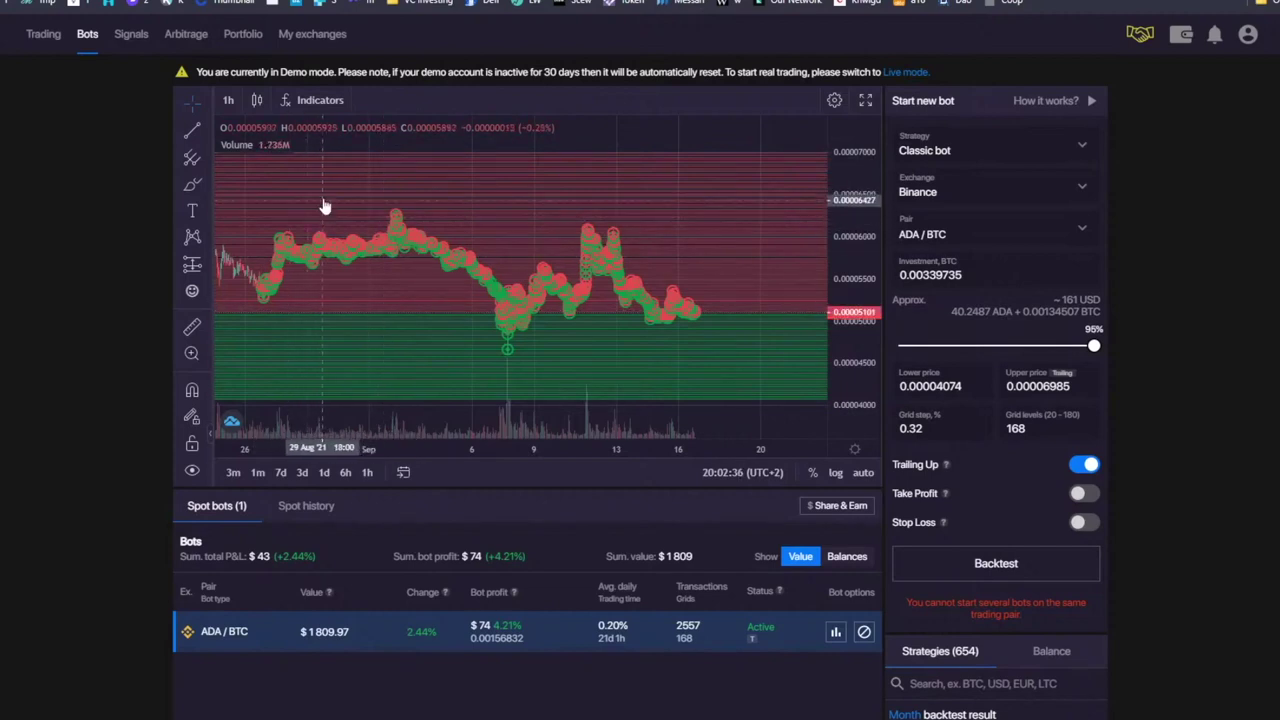
# Step: Review the demo accounts on the My exchanges page and the ADA/BTC history since mid-August on the Trading page, and return to Bots
pyautogui.click(300, 38)
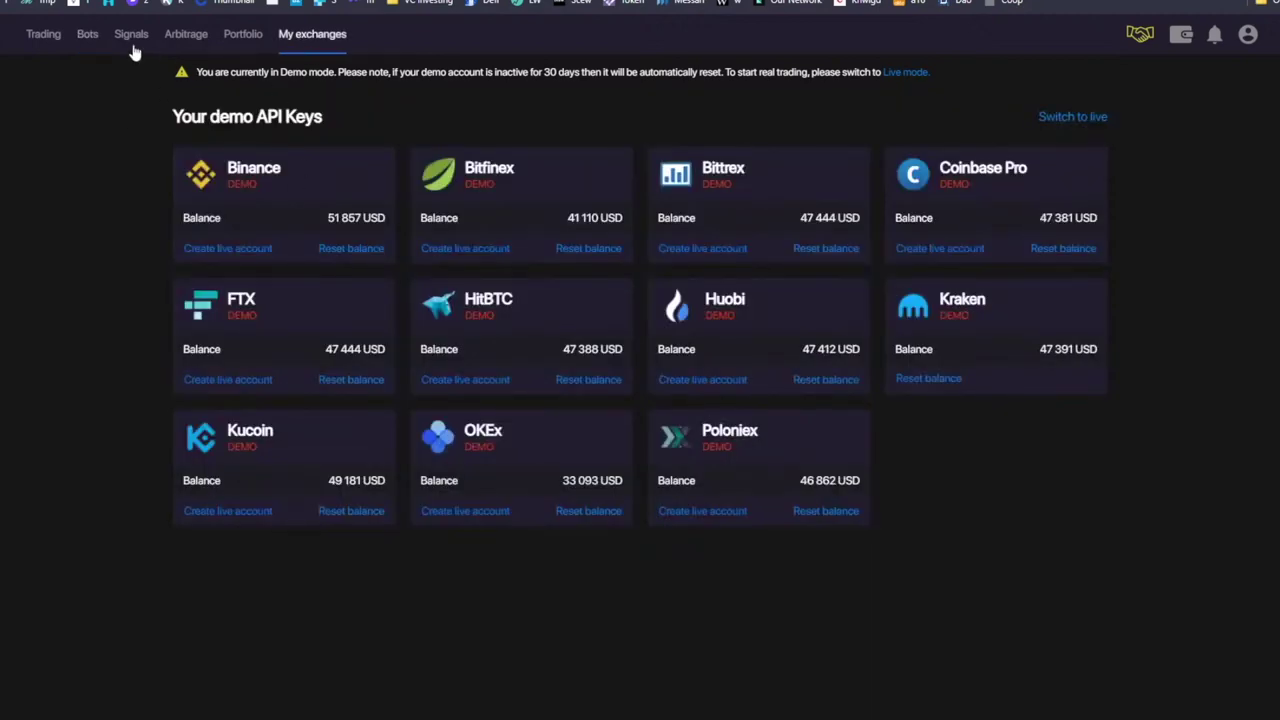
pyautogui.click(44, 36)
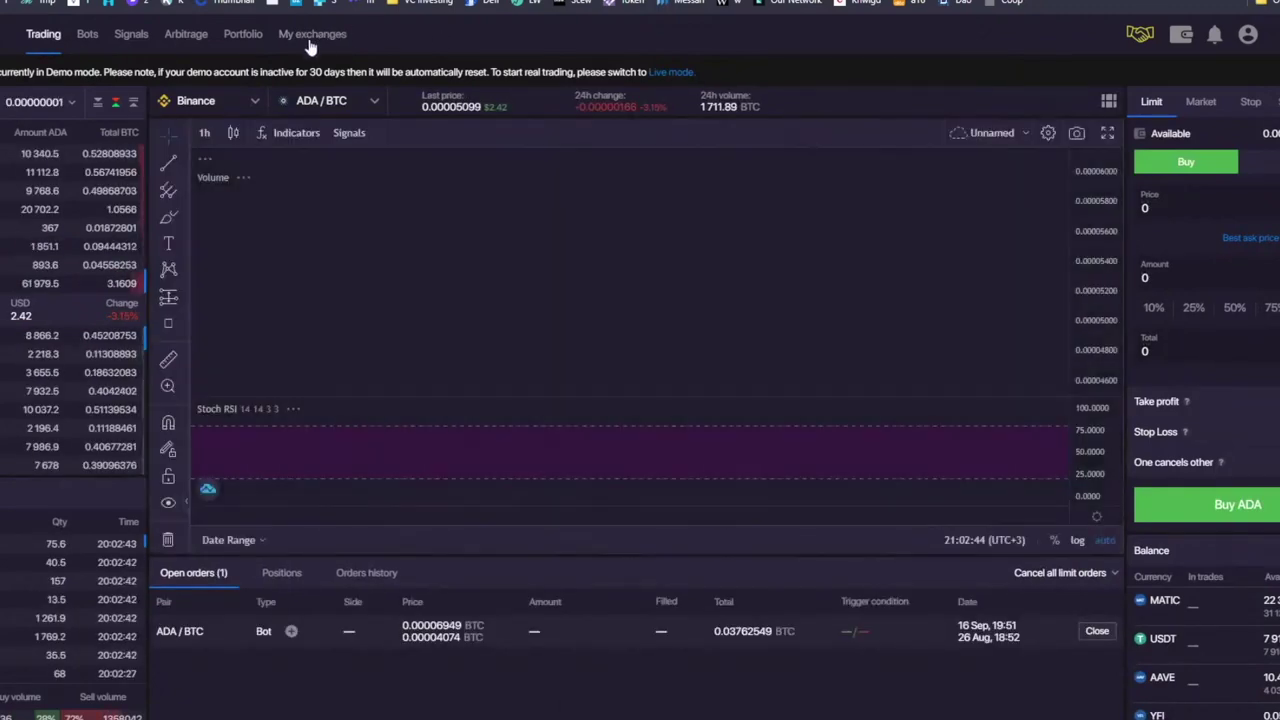
pyautogui.click(312, 37)
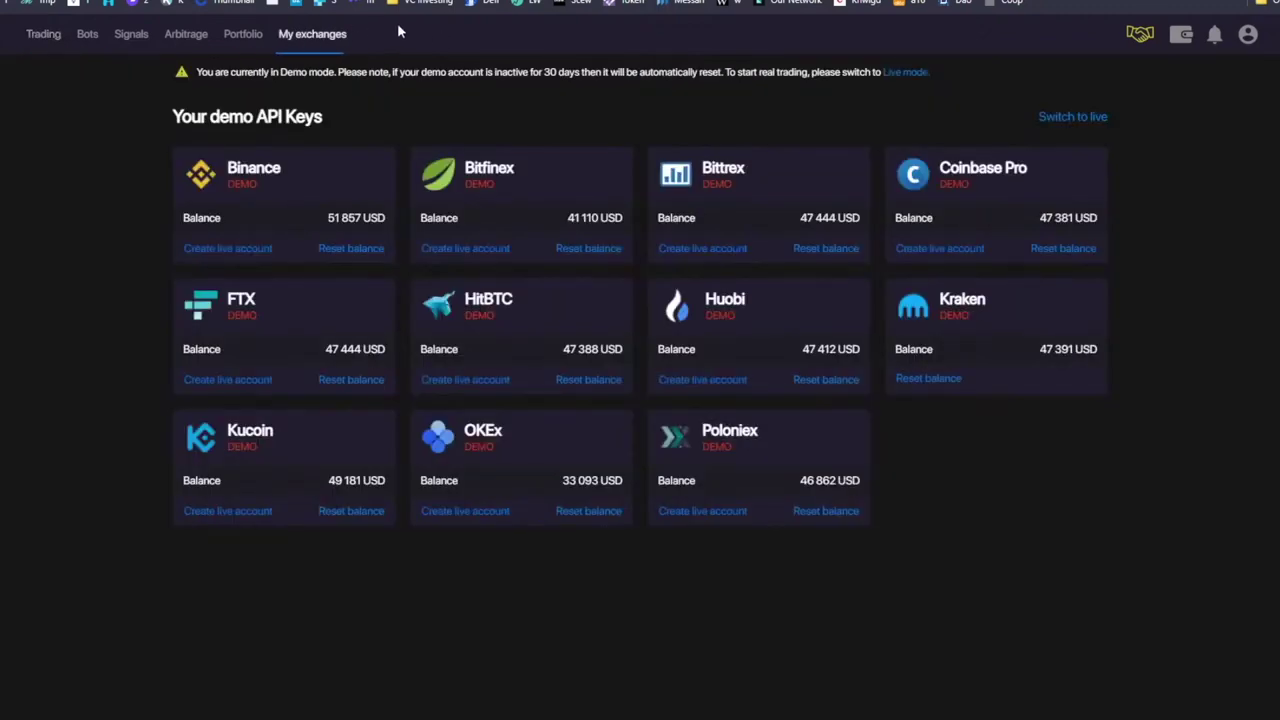
pyautogui.click(42, 35)
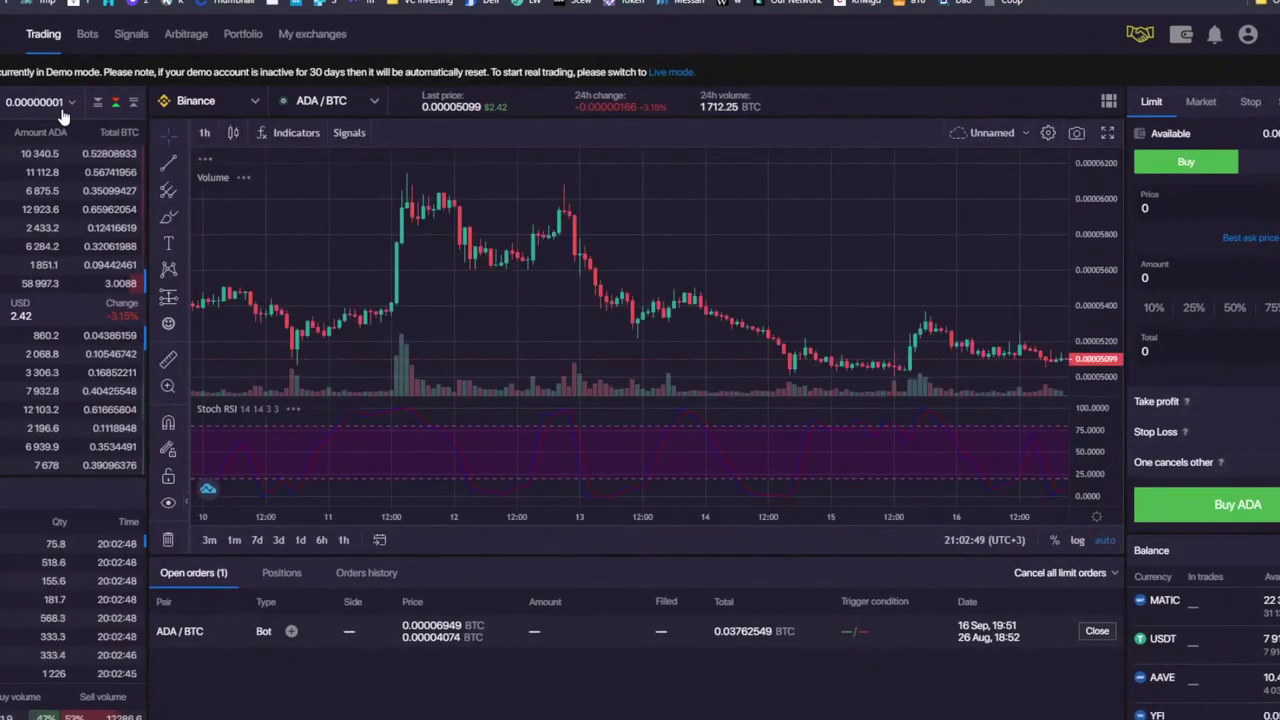
pyautogui.scroll(-5, 314, 237)
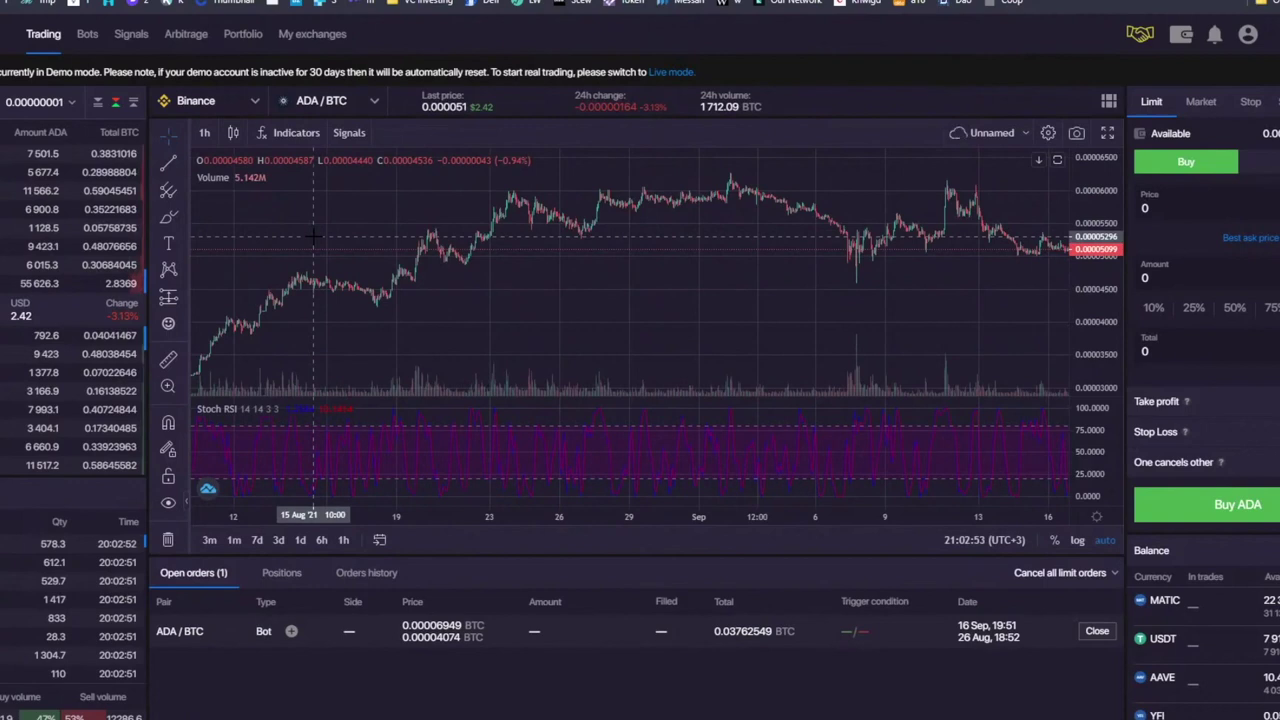
pyautogui.click(86, 36)
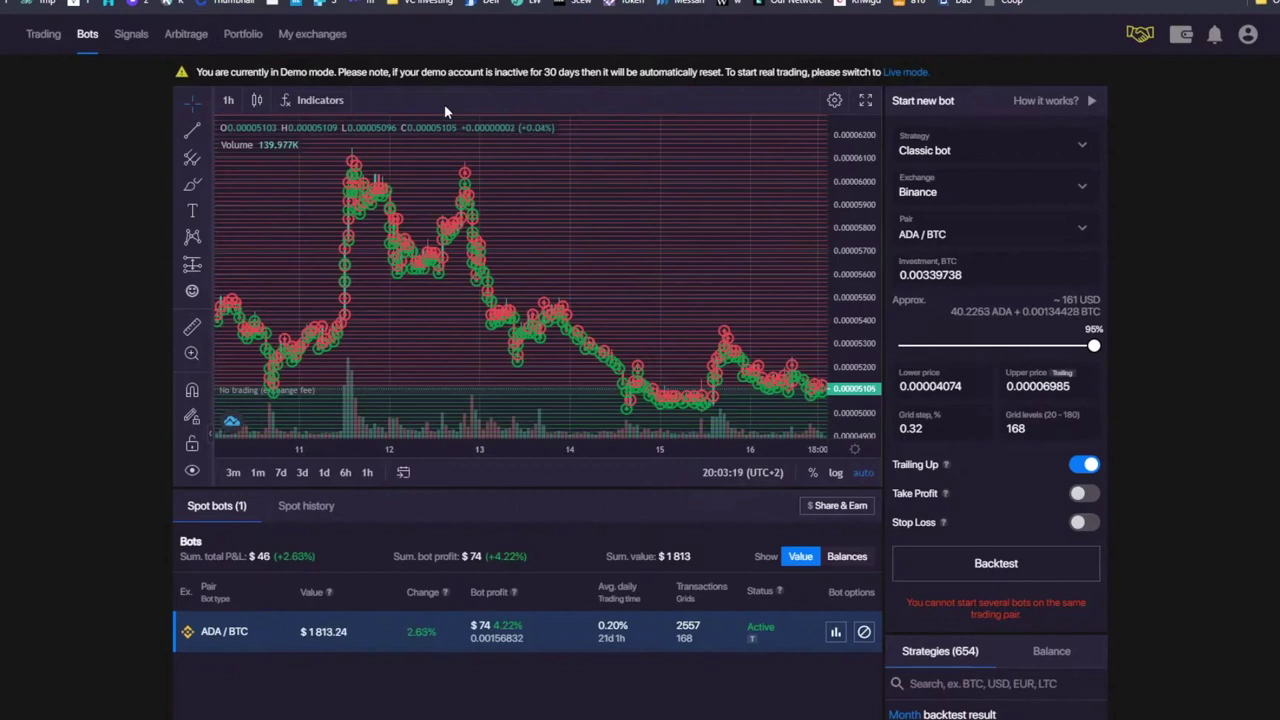
# Step: Check the demo exchanges offered for a new bot and switch demo mode off
pyautogui.click(1028, 192)
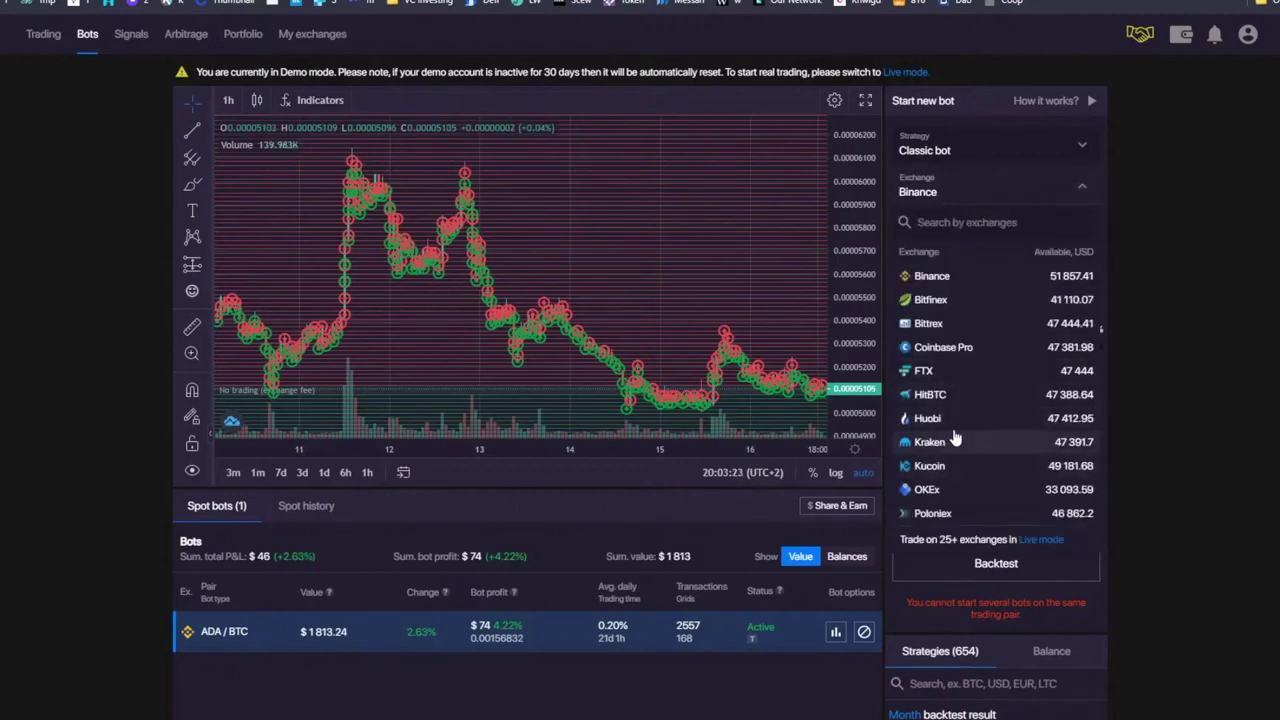
pyautogui.click(1214, 158)
pyautogui.click(1248, 34)
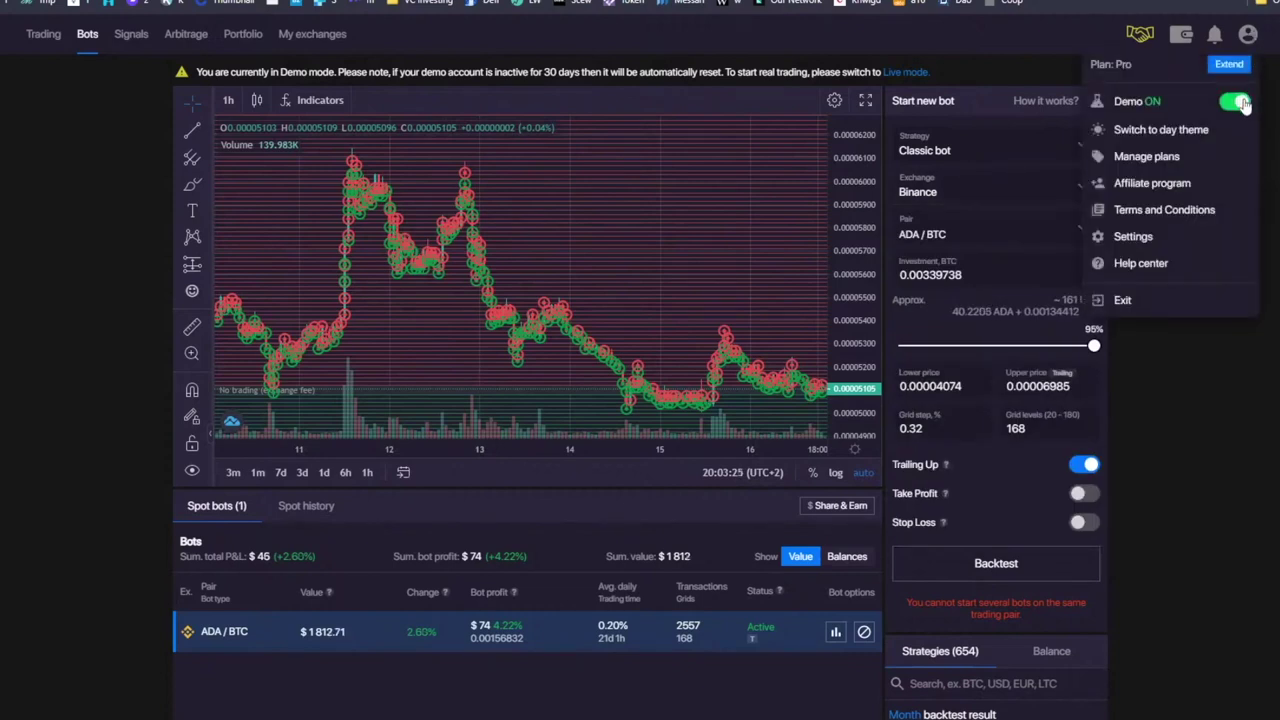
pyautogui.click(1240, 103)
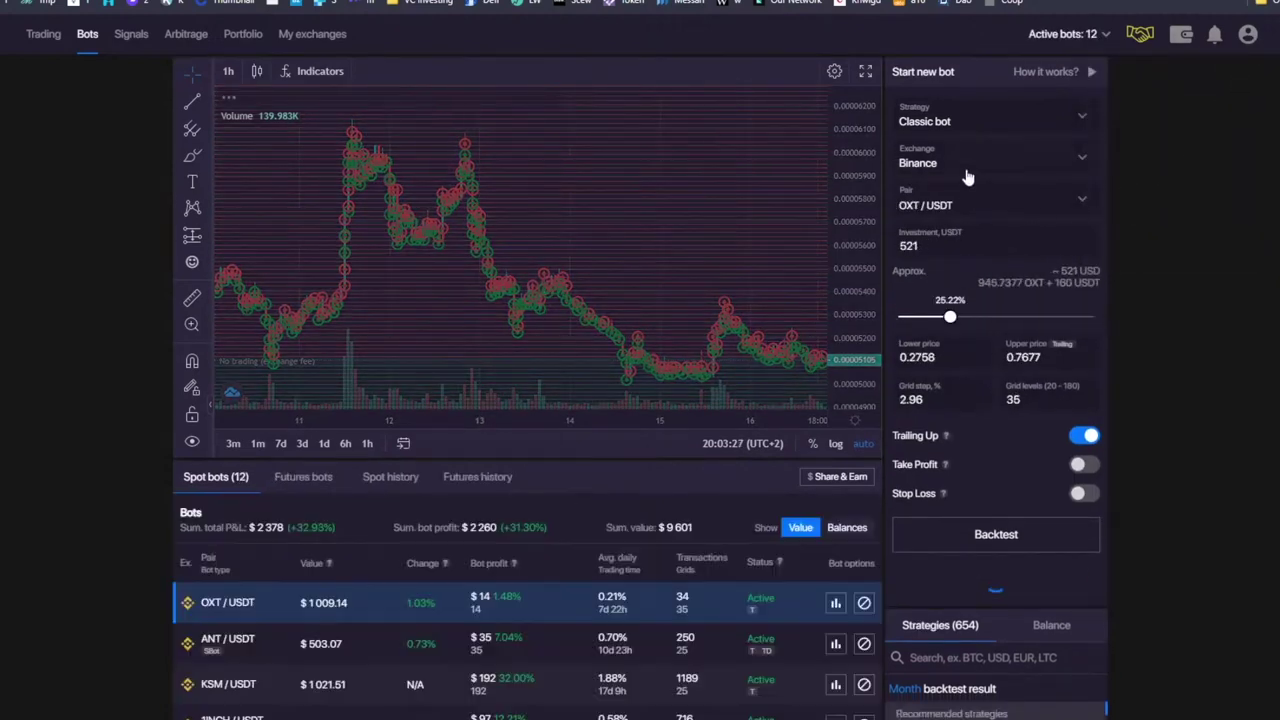
# Step: Select Huobi as the exchange for the new OXT/USDT bot and set the investment to 200 USDT
pyautogui.click(978, 162)
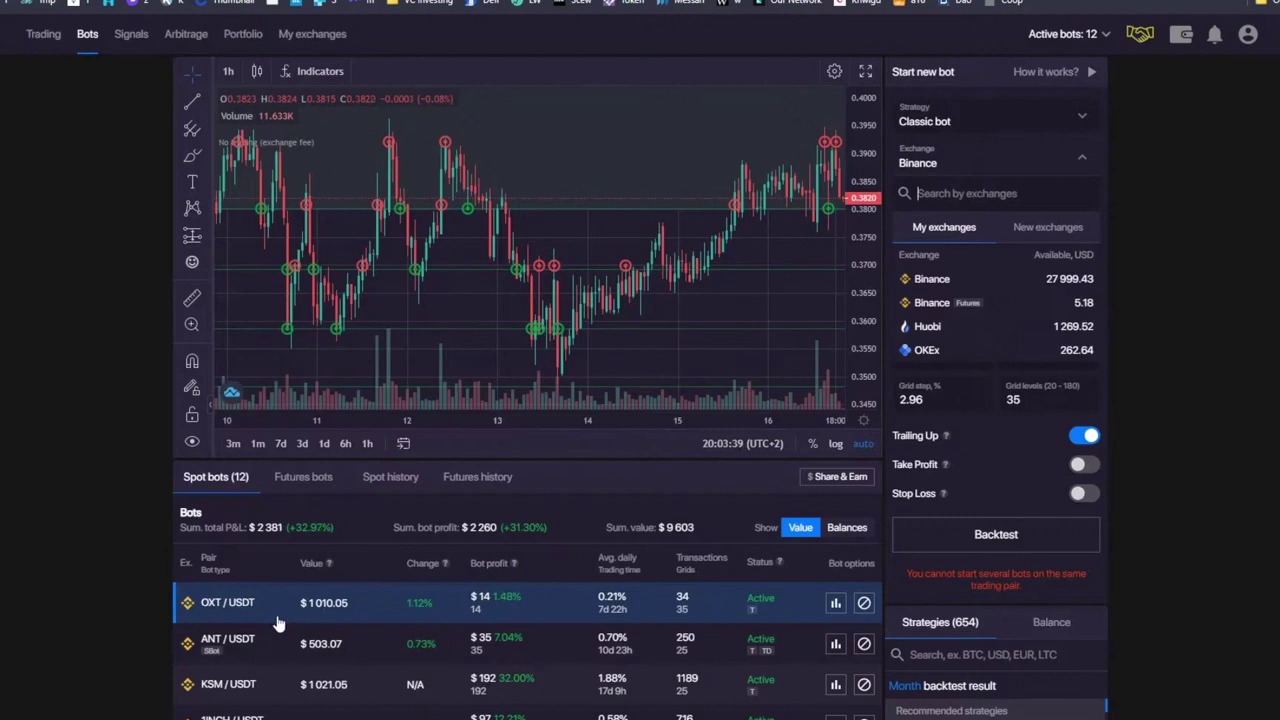
pyautogui.click(949, 326)
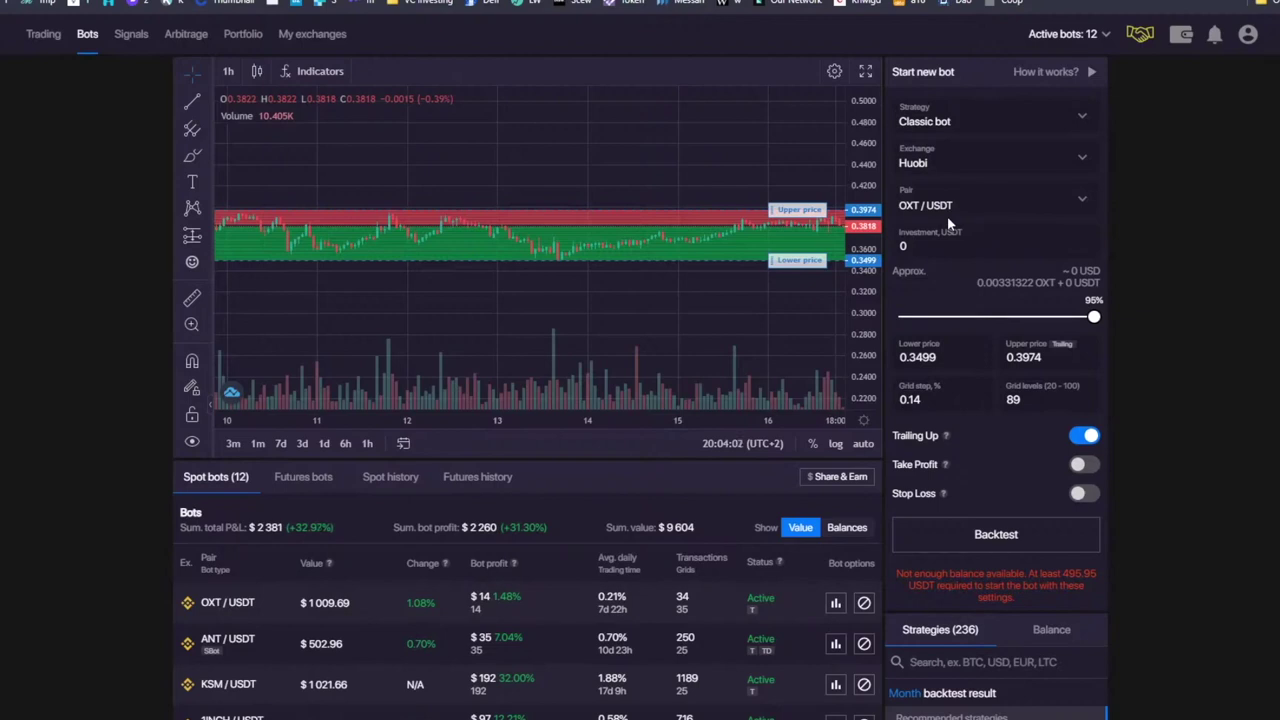
pyautogui.moveTo(920, 246); pyautogui.dragTo(806, 250)
pyautogui.write('2000')
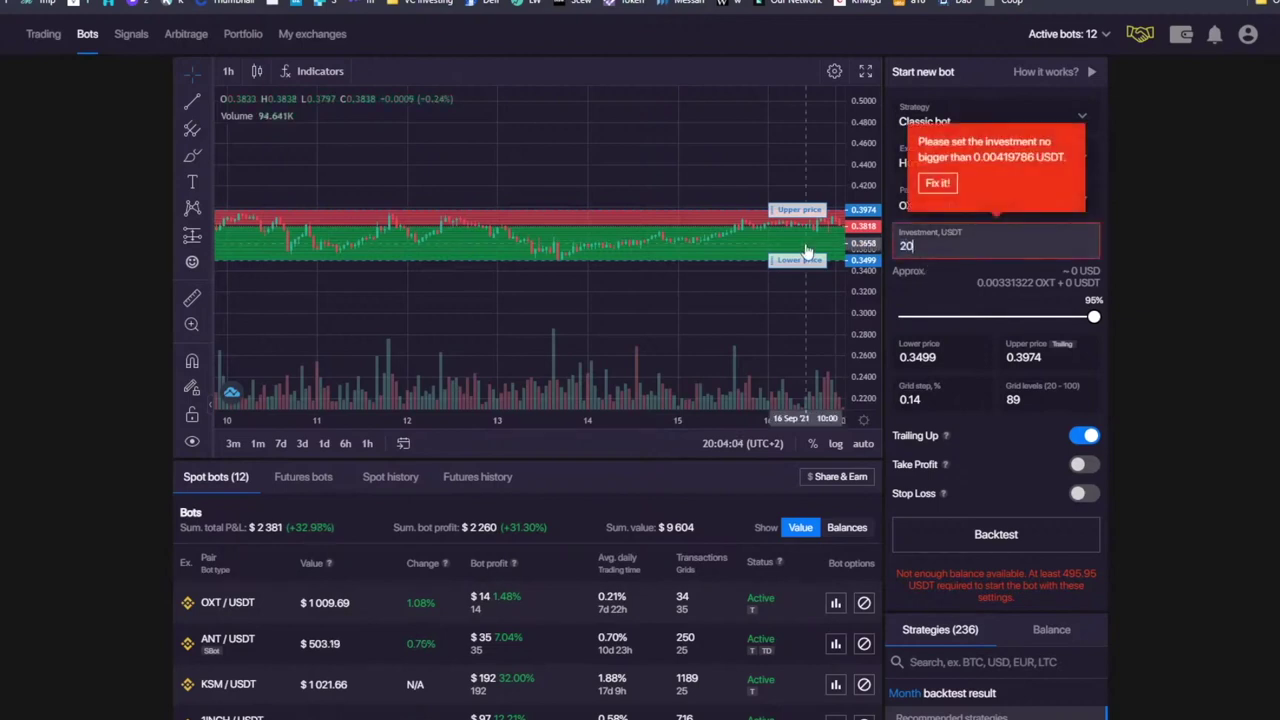
pyautogui.press('BackSpace')
pyautogui.click(1221, 220)
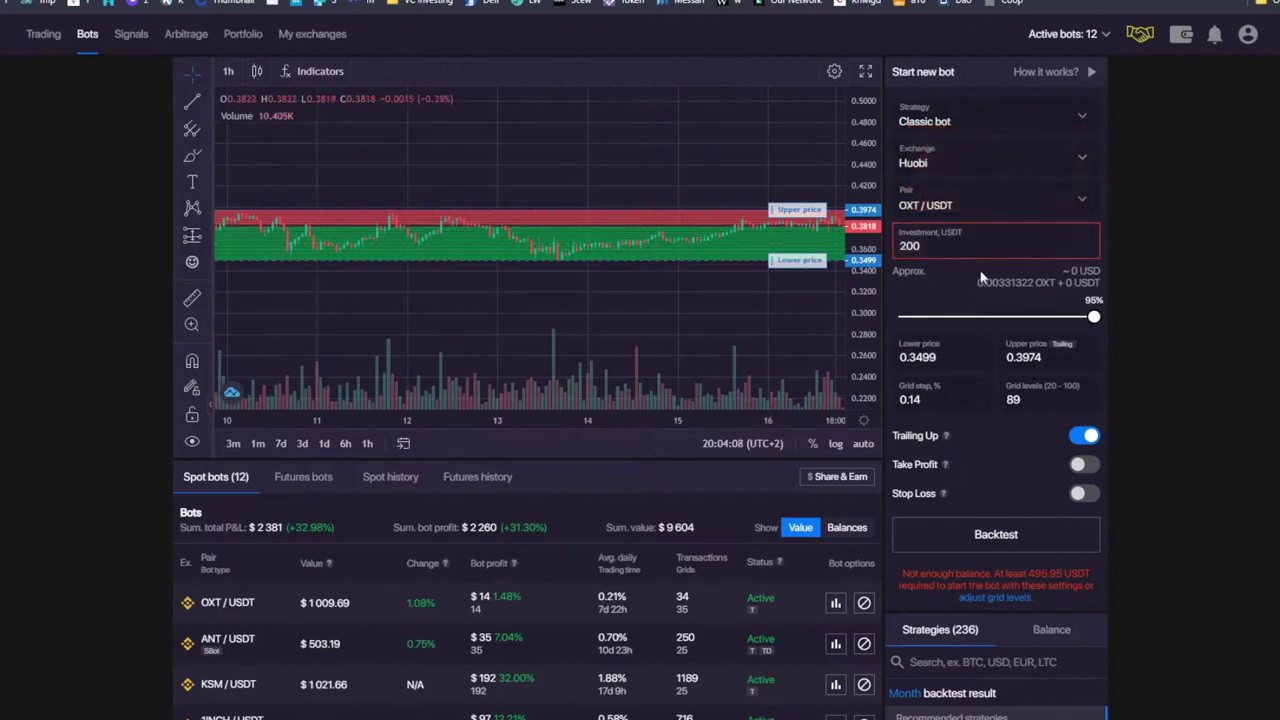
pyautogui.doubleClick(970, 246)
pyautogui.click(1193, 227)
pyautogui.moveTo(955, 247); pyautogui.dragTo(757, 253)
pyautogui.click(1190, 227)
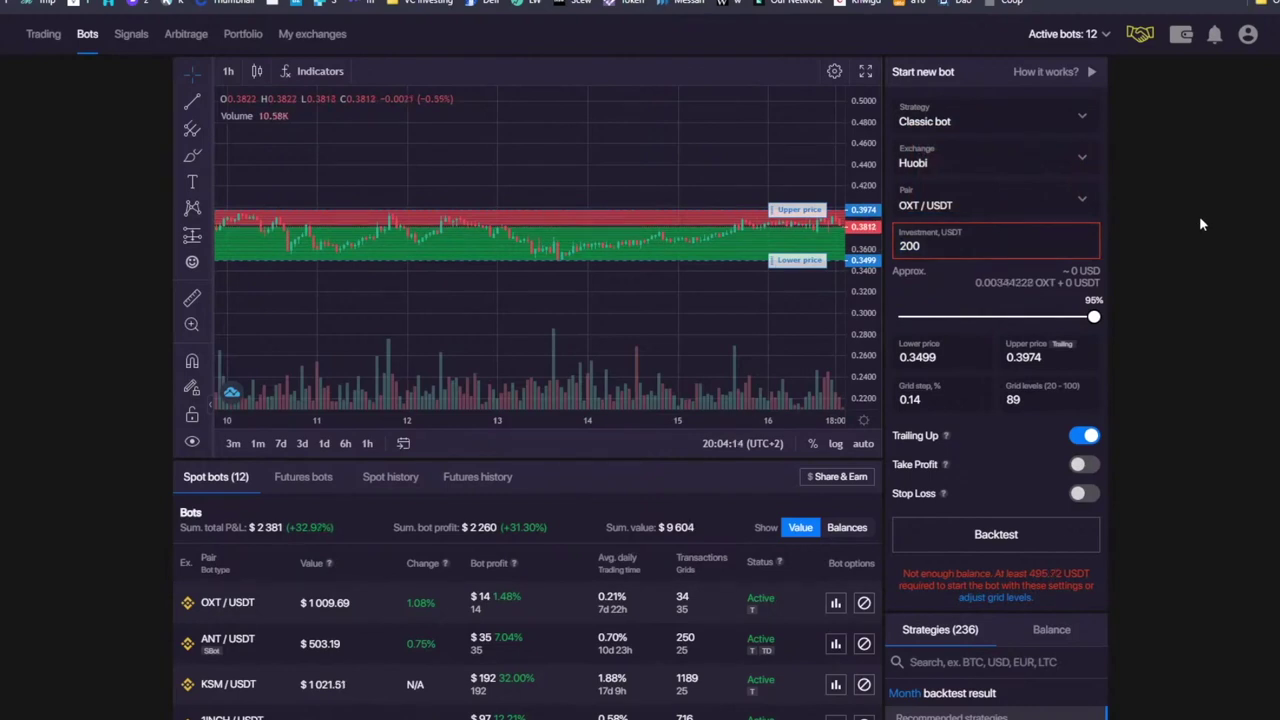
# Step: Examine the new Huobi bot's grid levels setting and its price range at a larger scale on the chart
pyautogui.moveTo(1032, 399); pyautogui.dragTo(965, 399)
pyautogui.click(1154, 329)
pyautogui.click(1152, 328)
pyautogui.moveTo(857, 349); pyautogui.dragTo(855, 222)
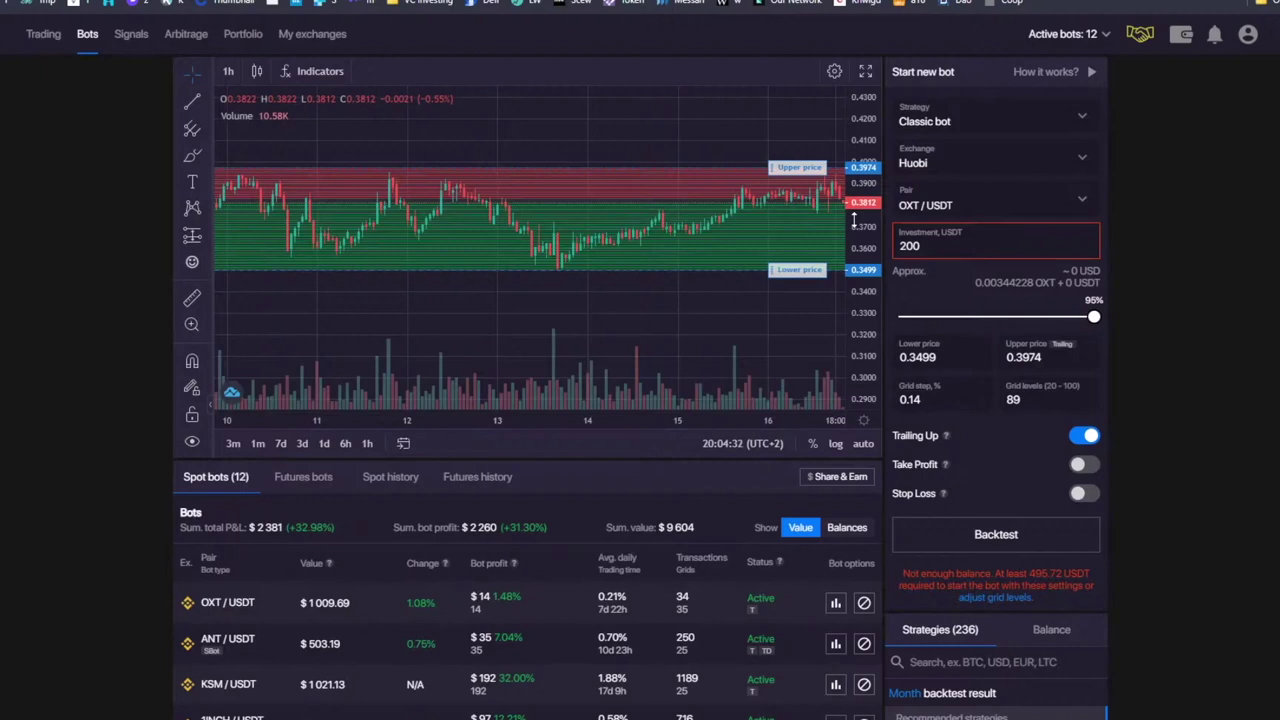
# Step: Check the available balances of the connected exchanges and select Binance for the new OXT/USDT bot
pyautogui.click(970, 158)
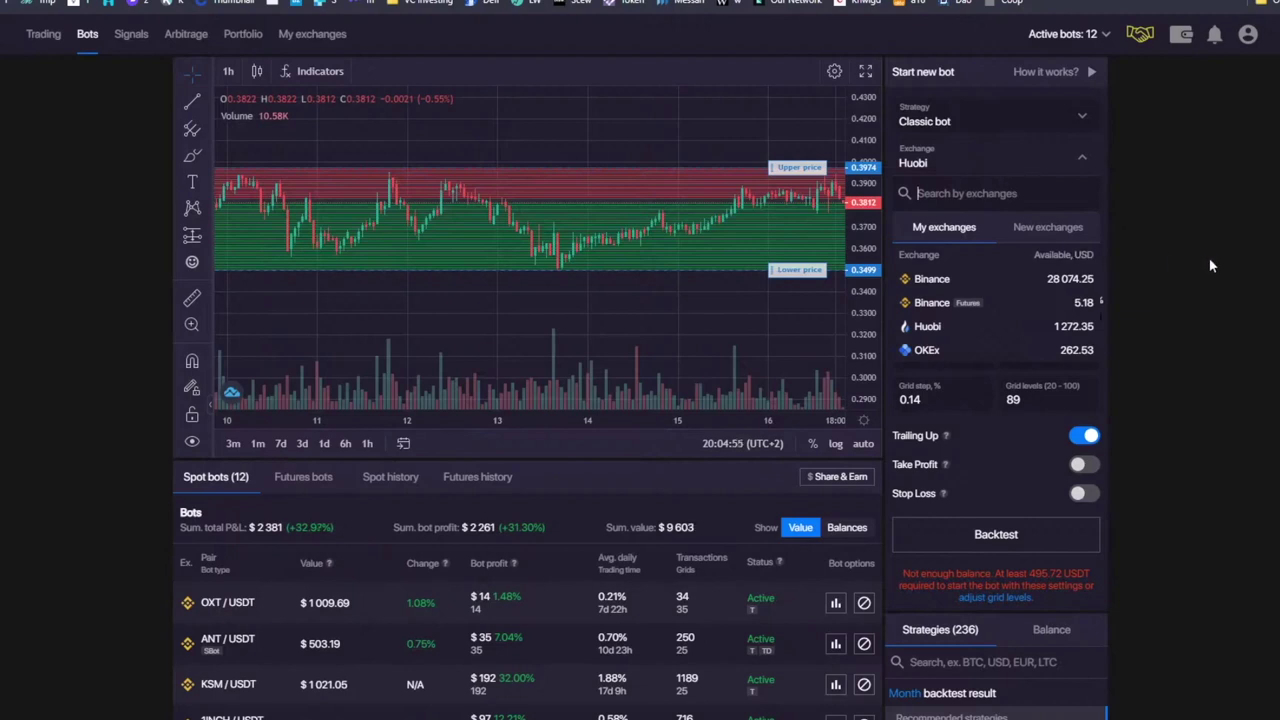
pyautogui.click(1165, 282)
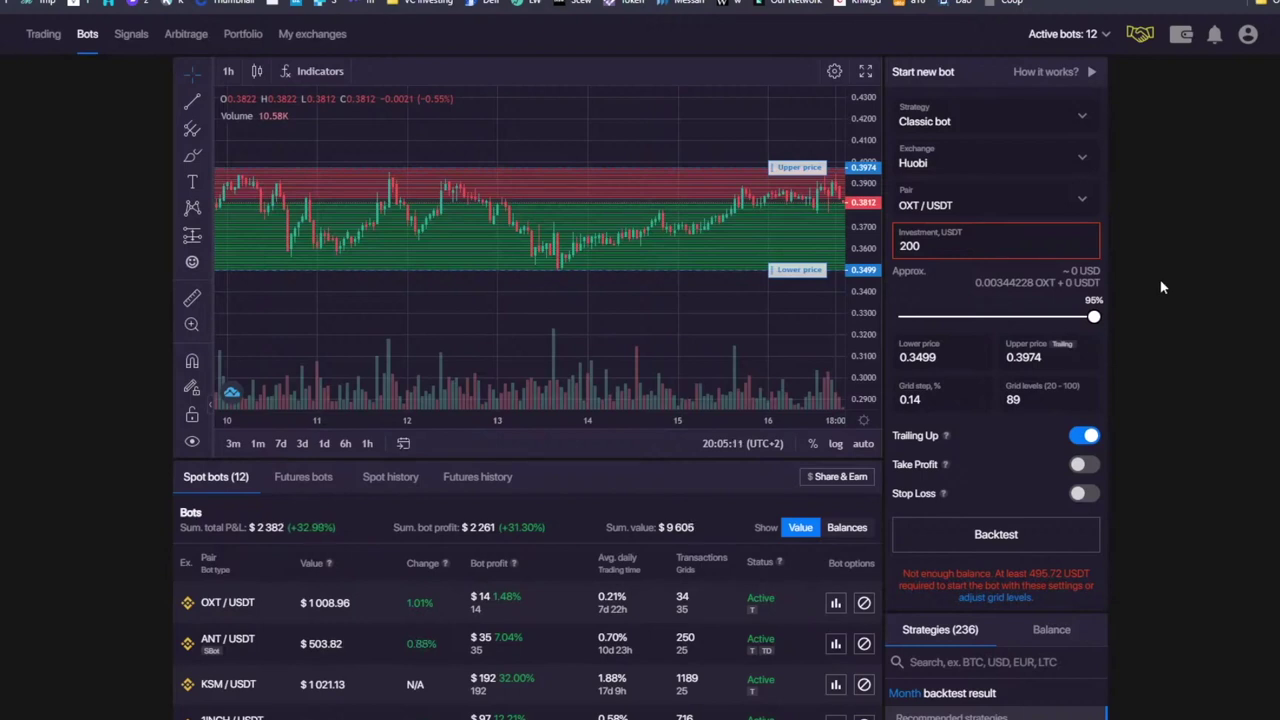
pyautogui.scroll(-2, 1160, 287)
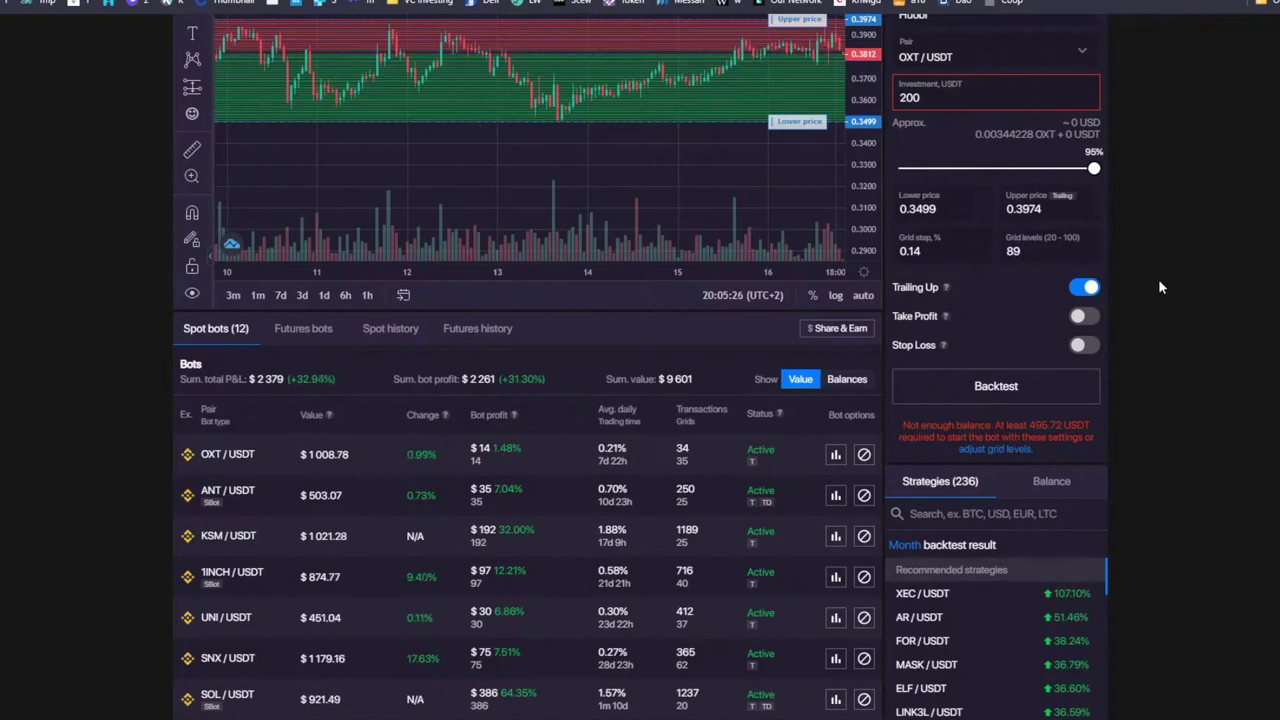
pyautogui.scroll(3, 1137, 256)
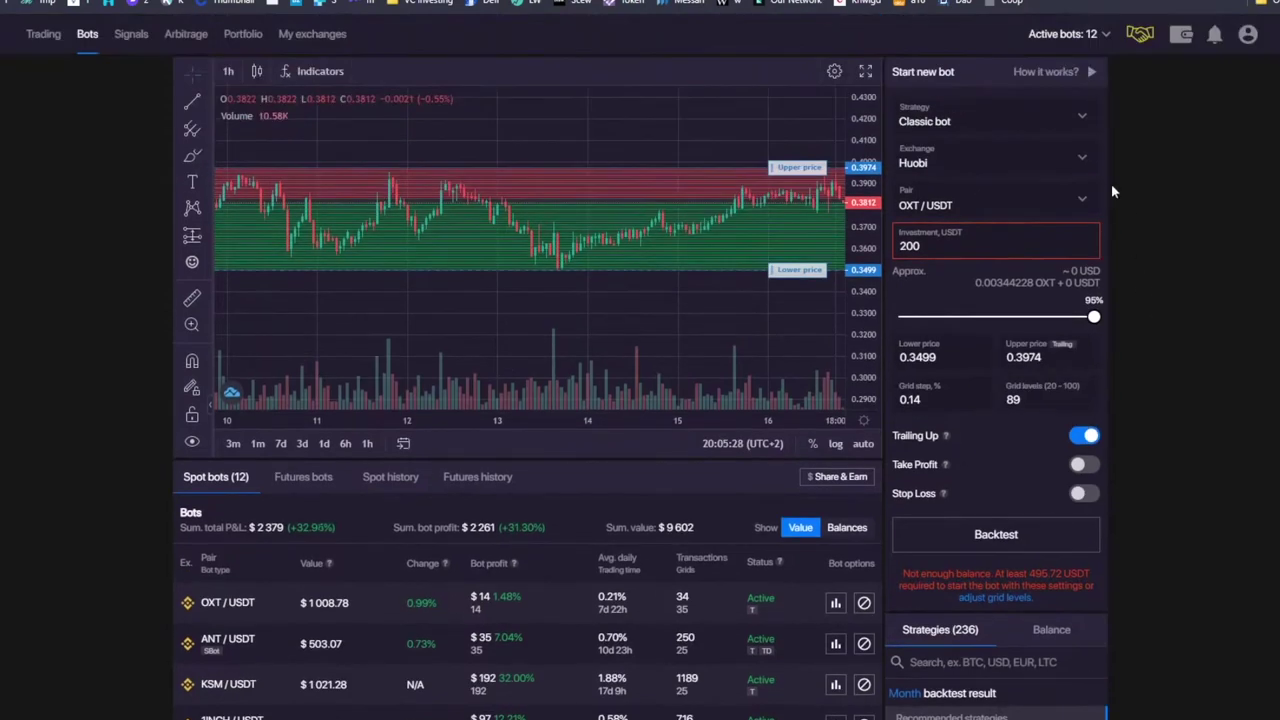
pyautogui.click(1043, 156)
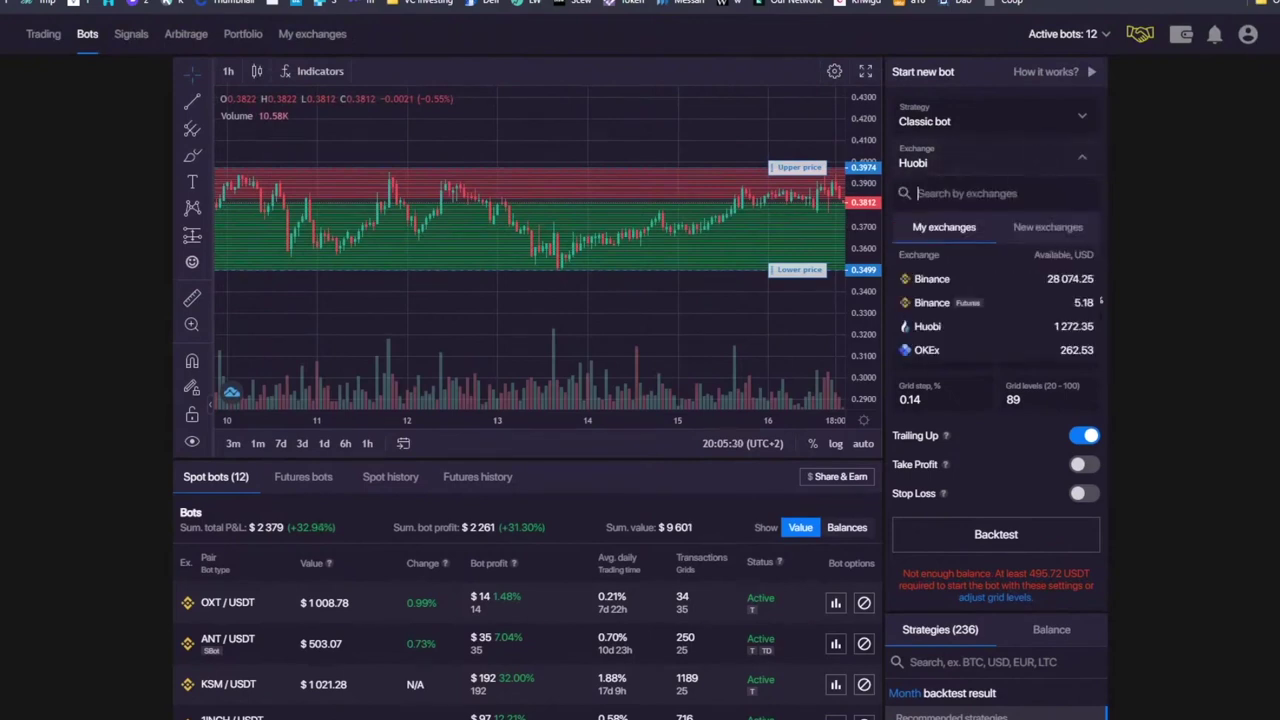
pyautogui.click(958, 280)
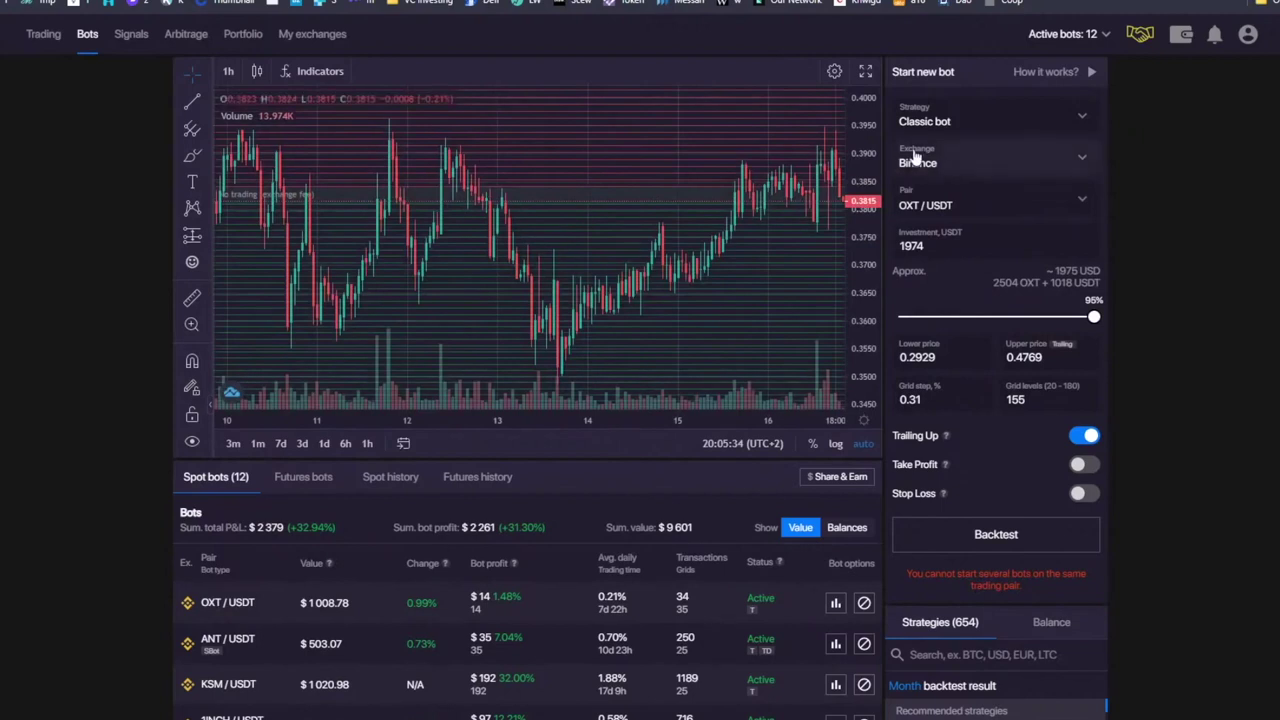
# Step: Compare the connected exchanges offered for the new bot and keep Binance as its exchange
pyautogui.click(1040, 158)
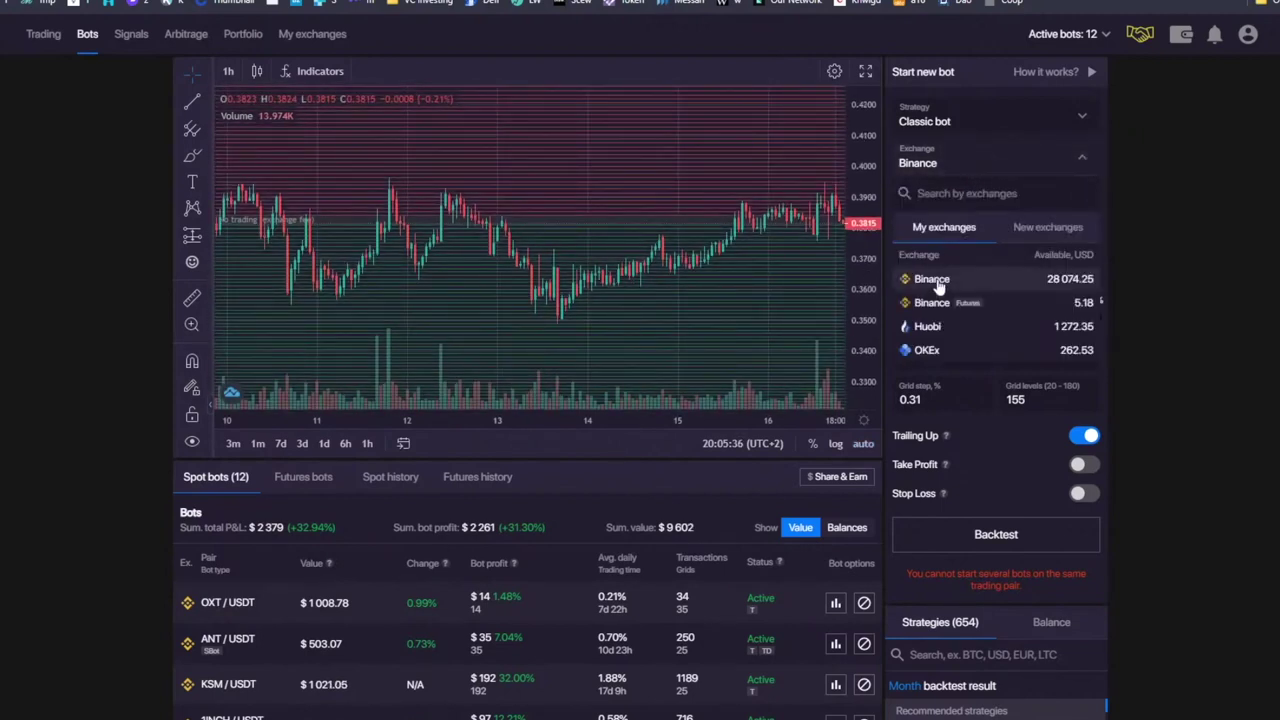
pyautogui.click(1040, 160)
pyautogui.click(1038, 163)
pyautogui.click(1178, 215)
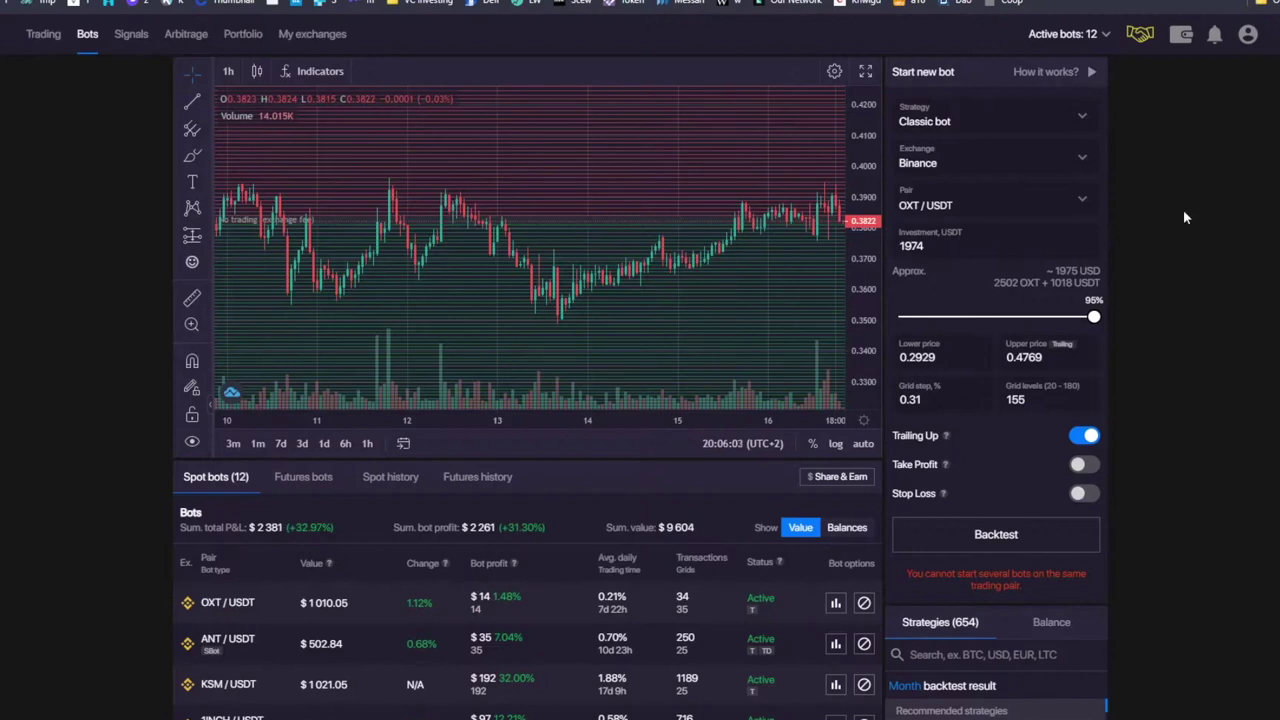
pyautogui.click(1078, 165)
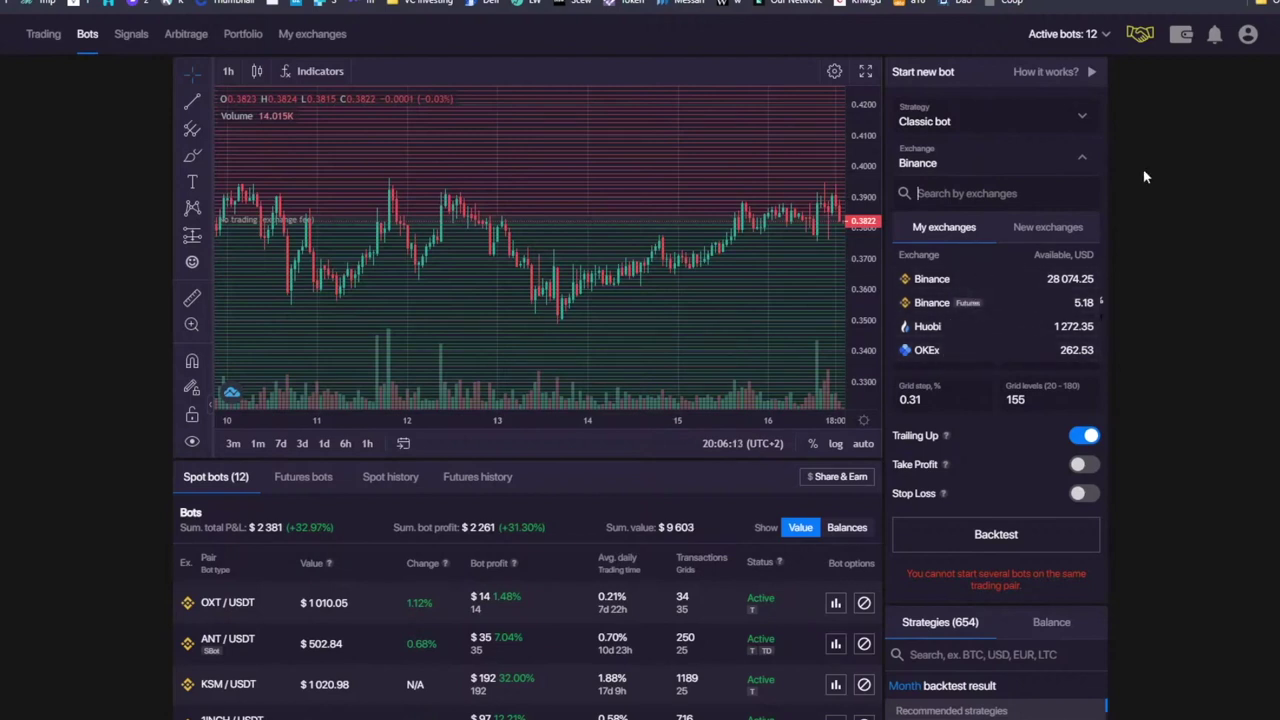
pyautogui.click(1145, 261)
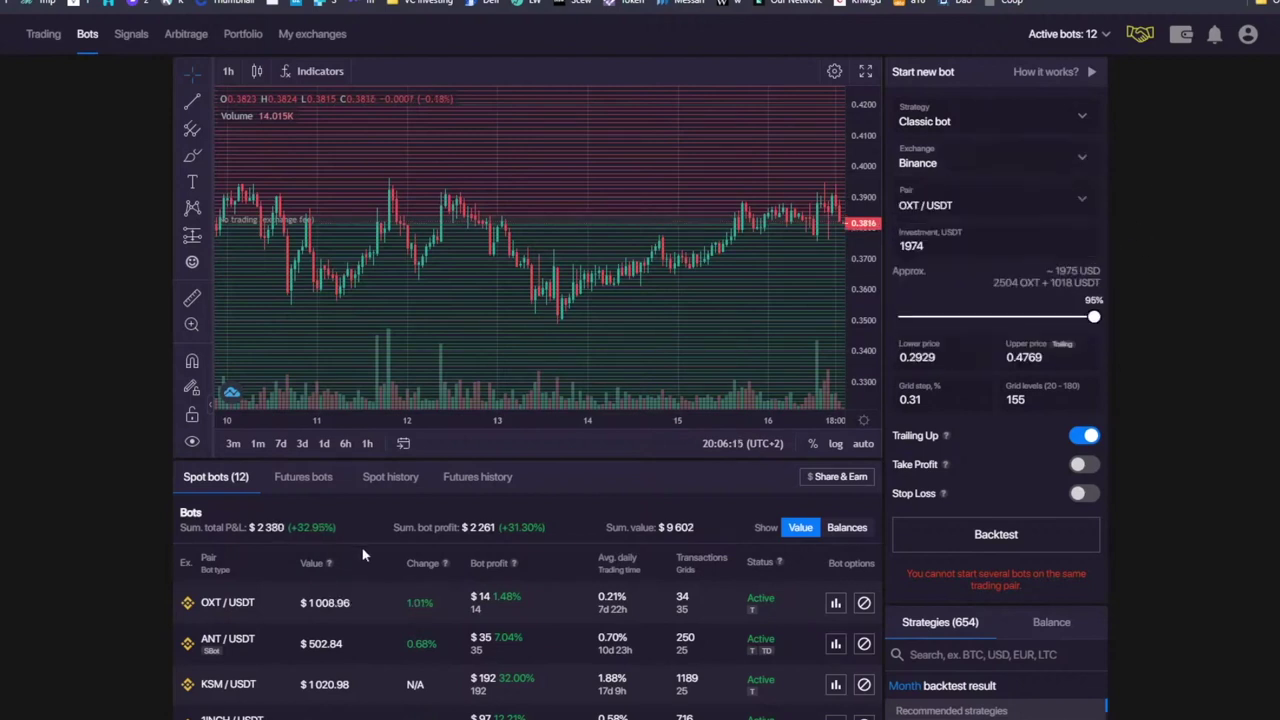
# Step: Review the summed bot profit and the individual results in the list of active spot bots
pyautogui.scroll(-2, 370, 530)
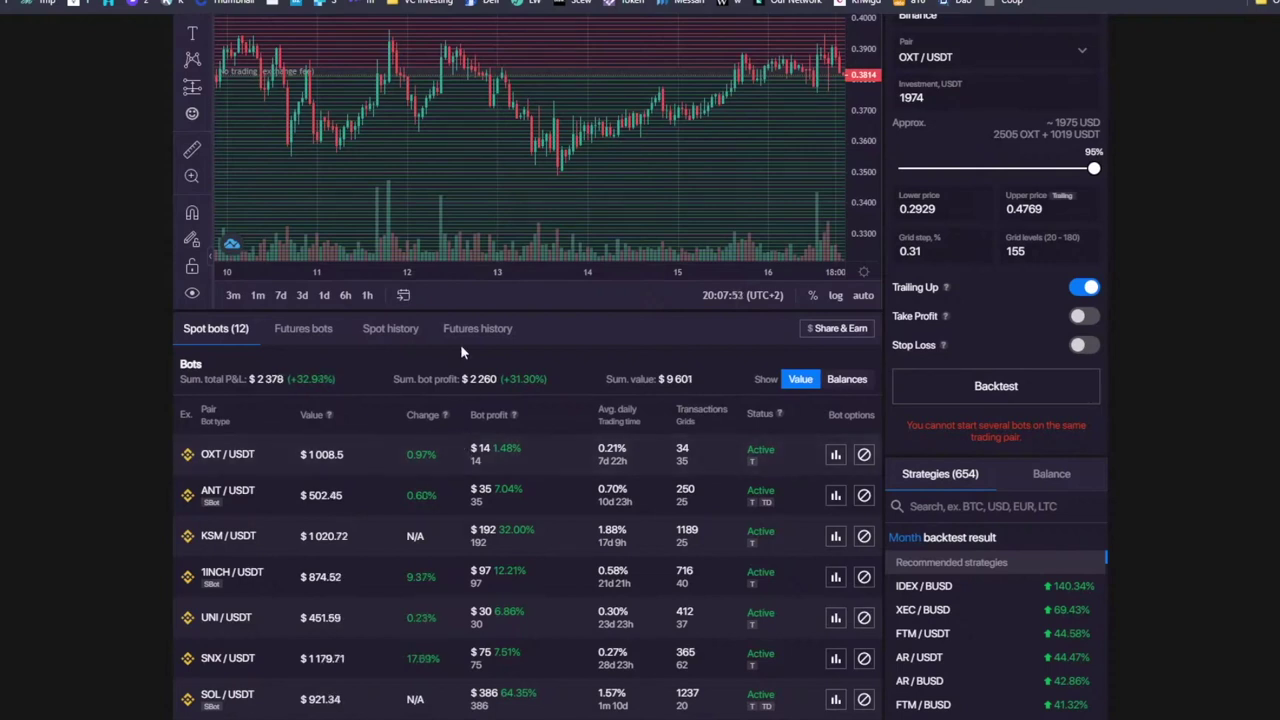
pyautogui.moveTo(462, 379); pyautogui.dragTo(550, 381)
pyautogui.click(575, 380)
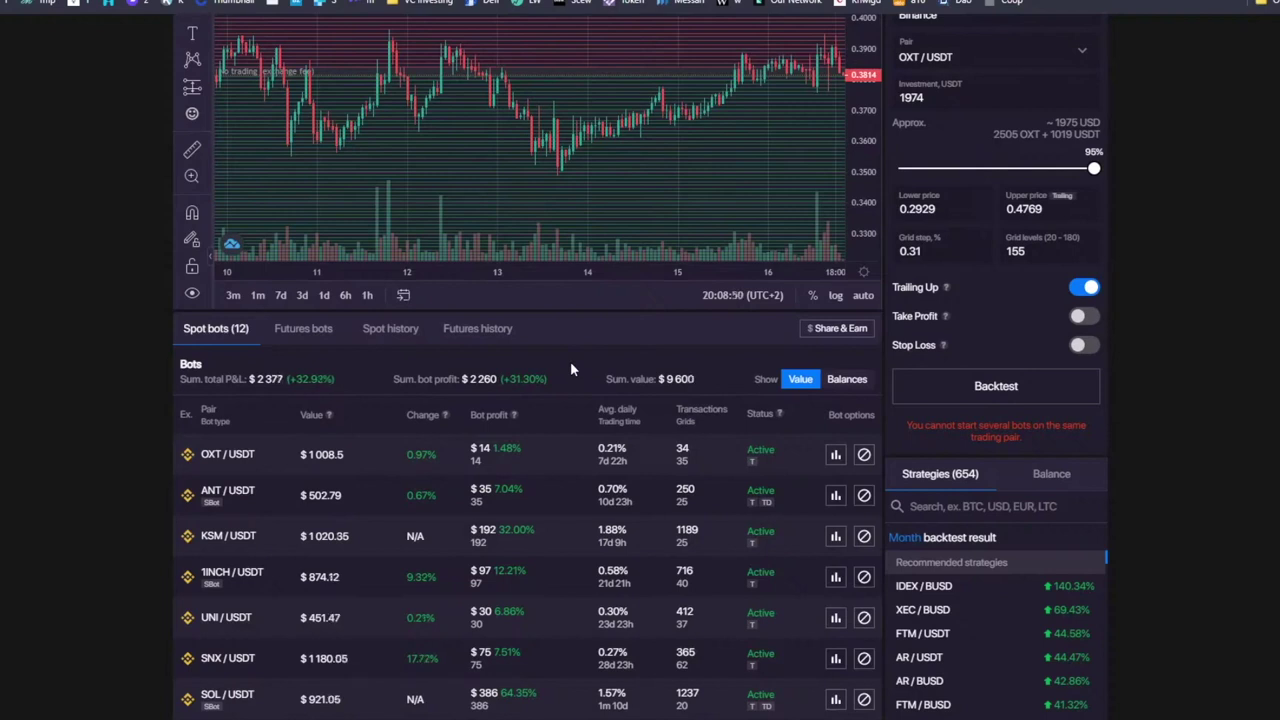
pyautogui.scroll(-2, 571, 370)
pyautogui.scroll(4, 571, 370)
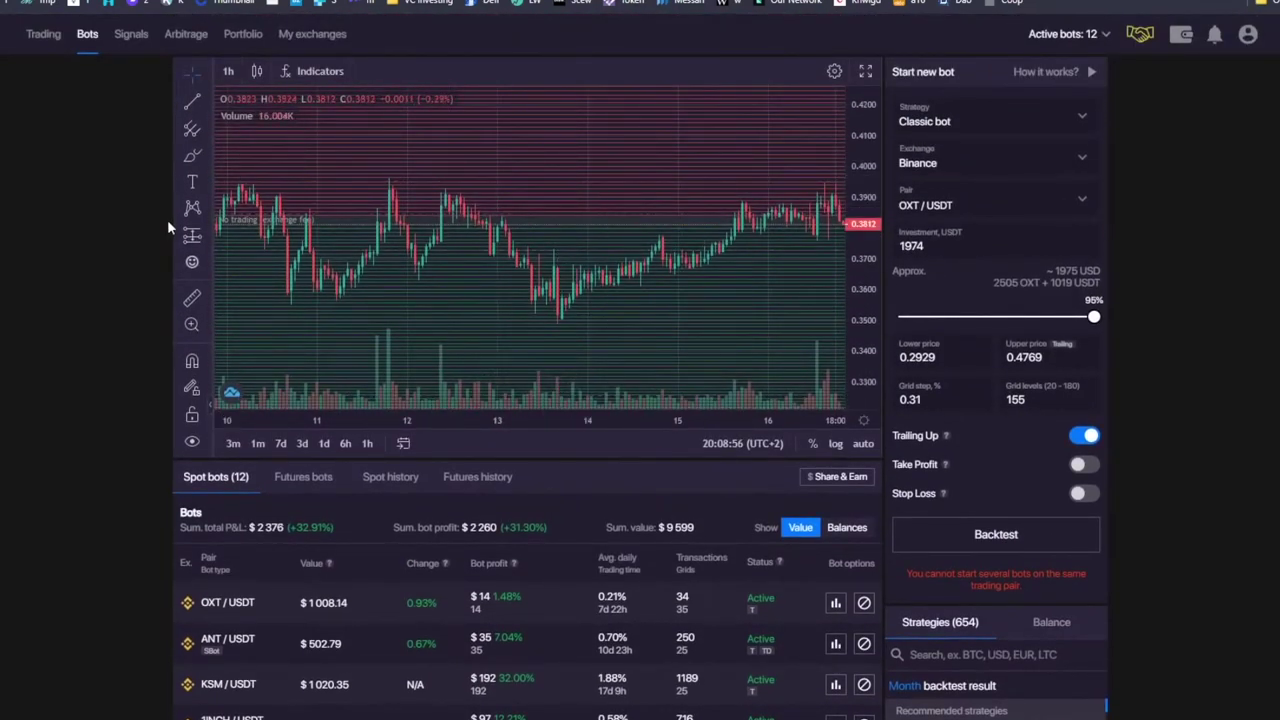
# Step: Examine the new Binance bot's full grid range against the OXT/USDT price history since early September
pyautogui.scroll(-5, 333, 242)
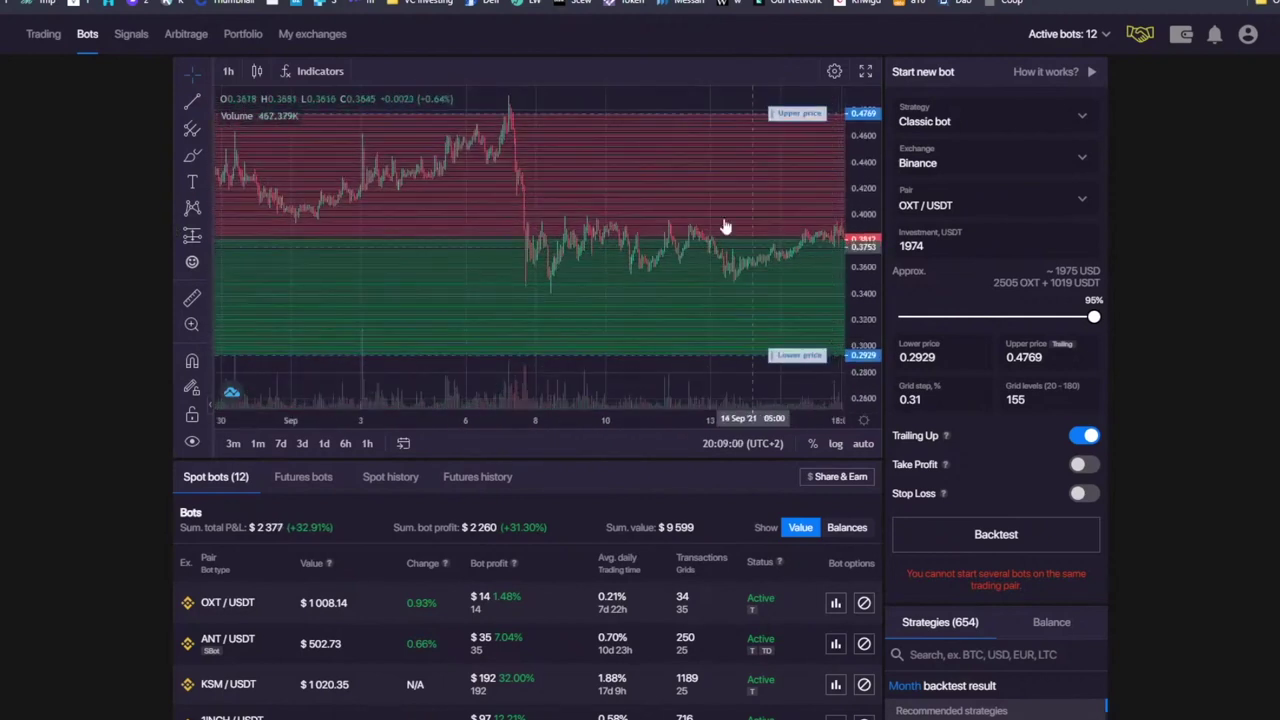
pyautogui.moveTo(657, 97); pyautogui.dragTo(420, 100)
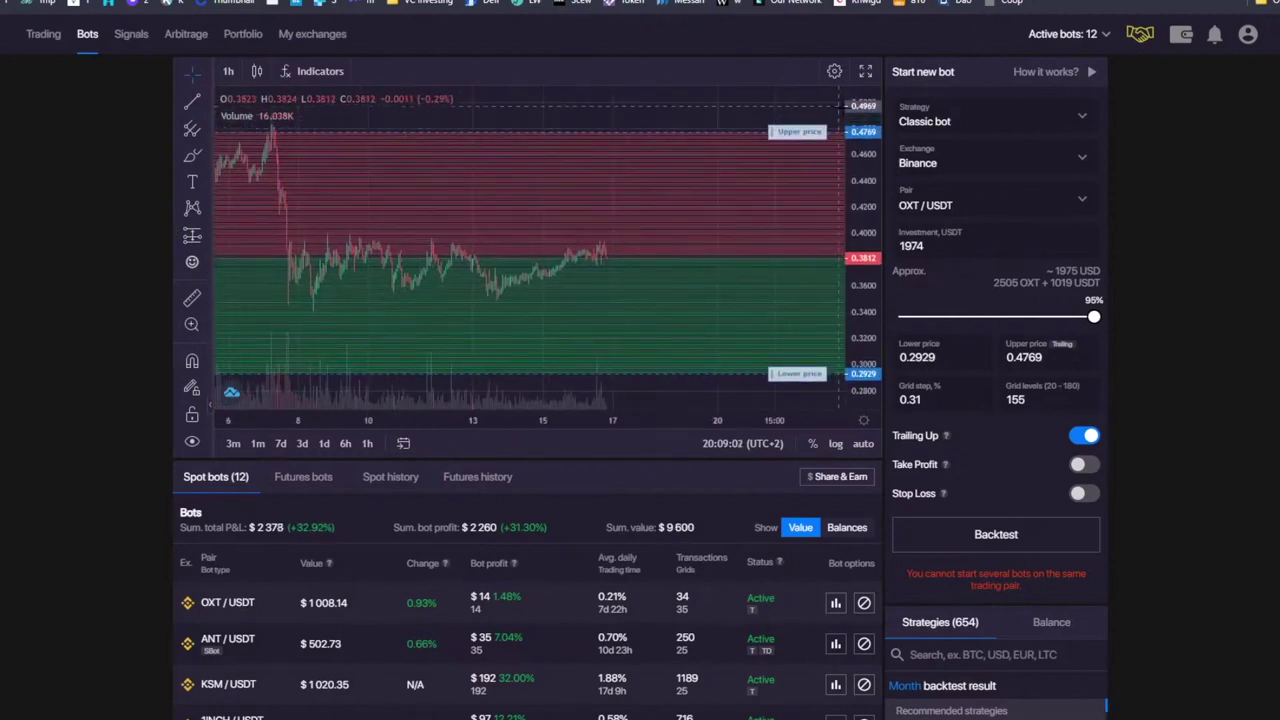